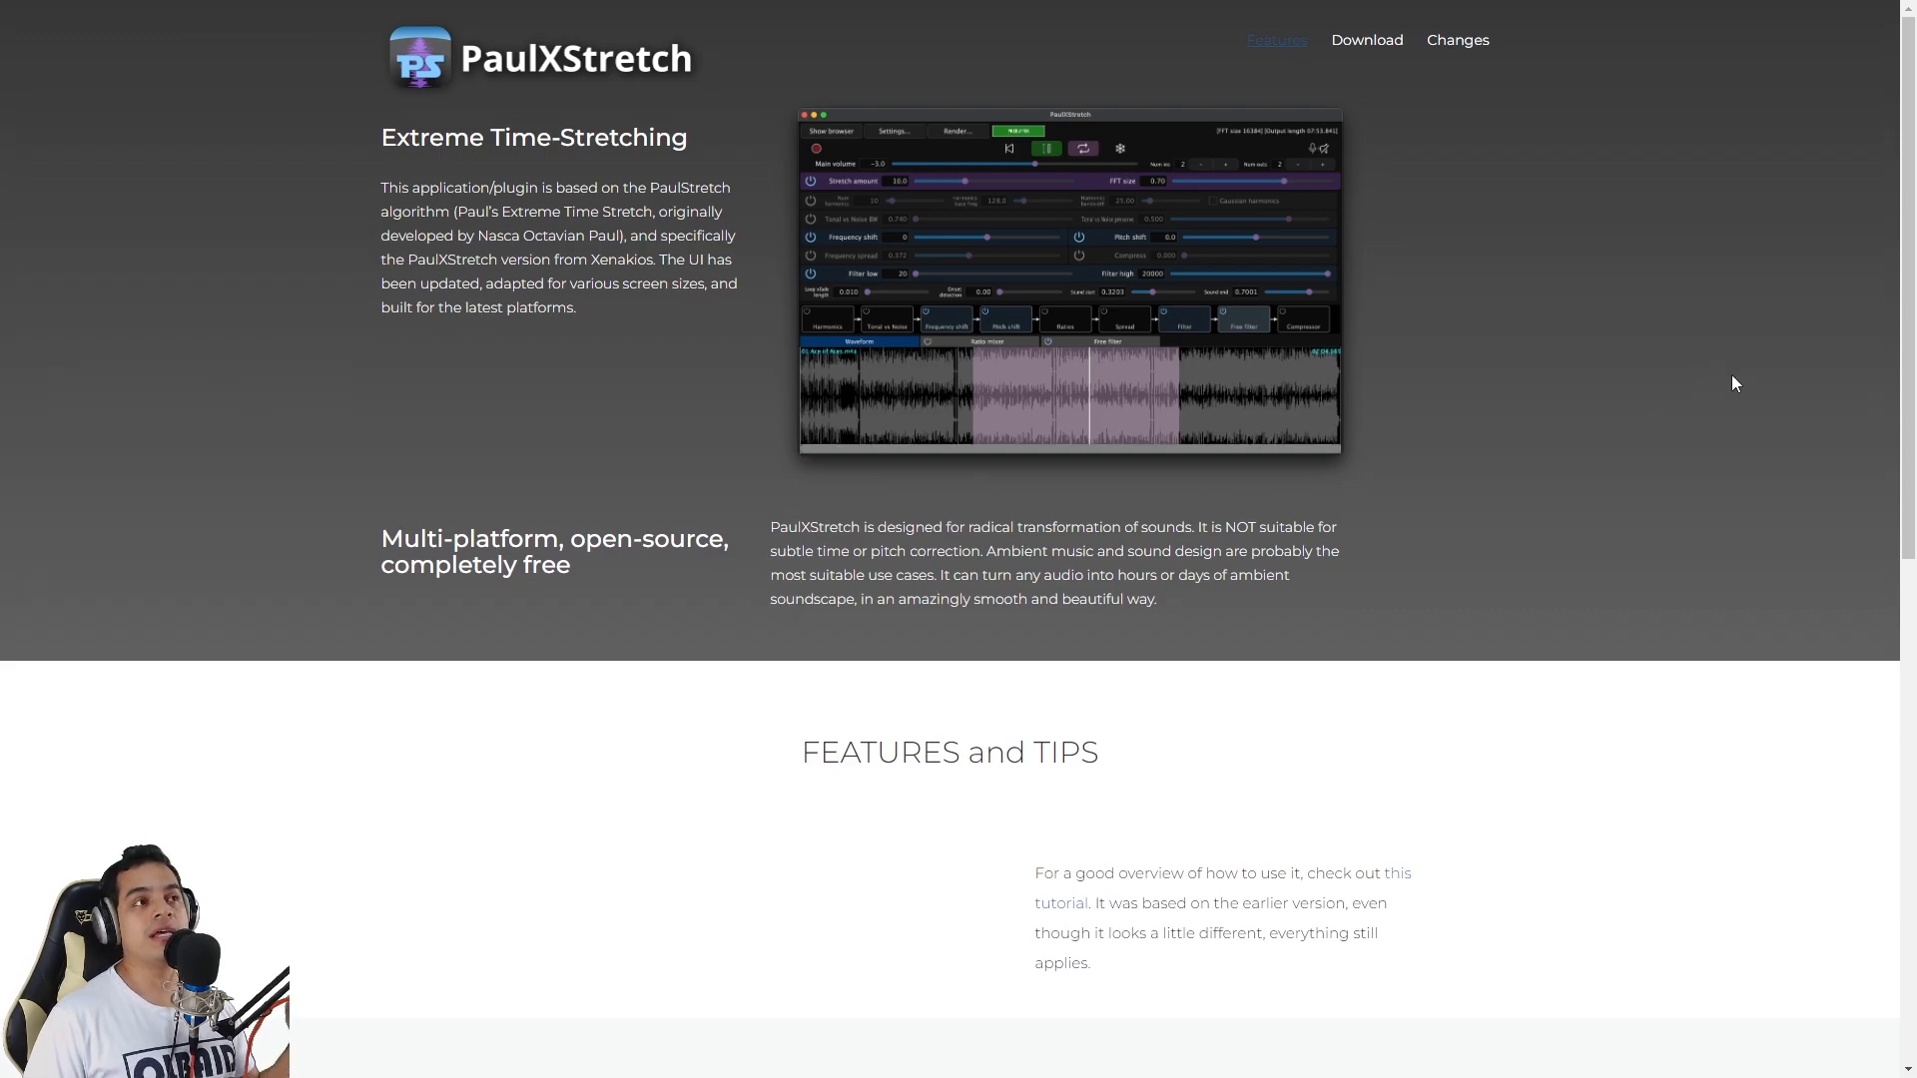
Step: Look through the PaulXStretch web page, from the plugin overview and tips to the download options for each platform
scroll(1731, 374, down, 10)
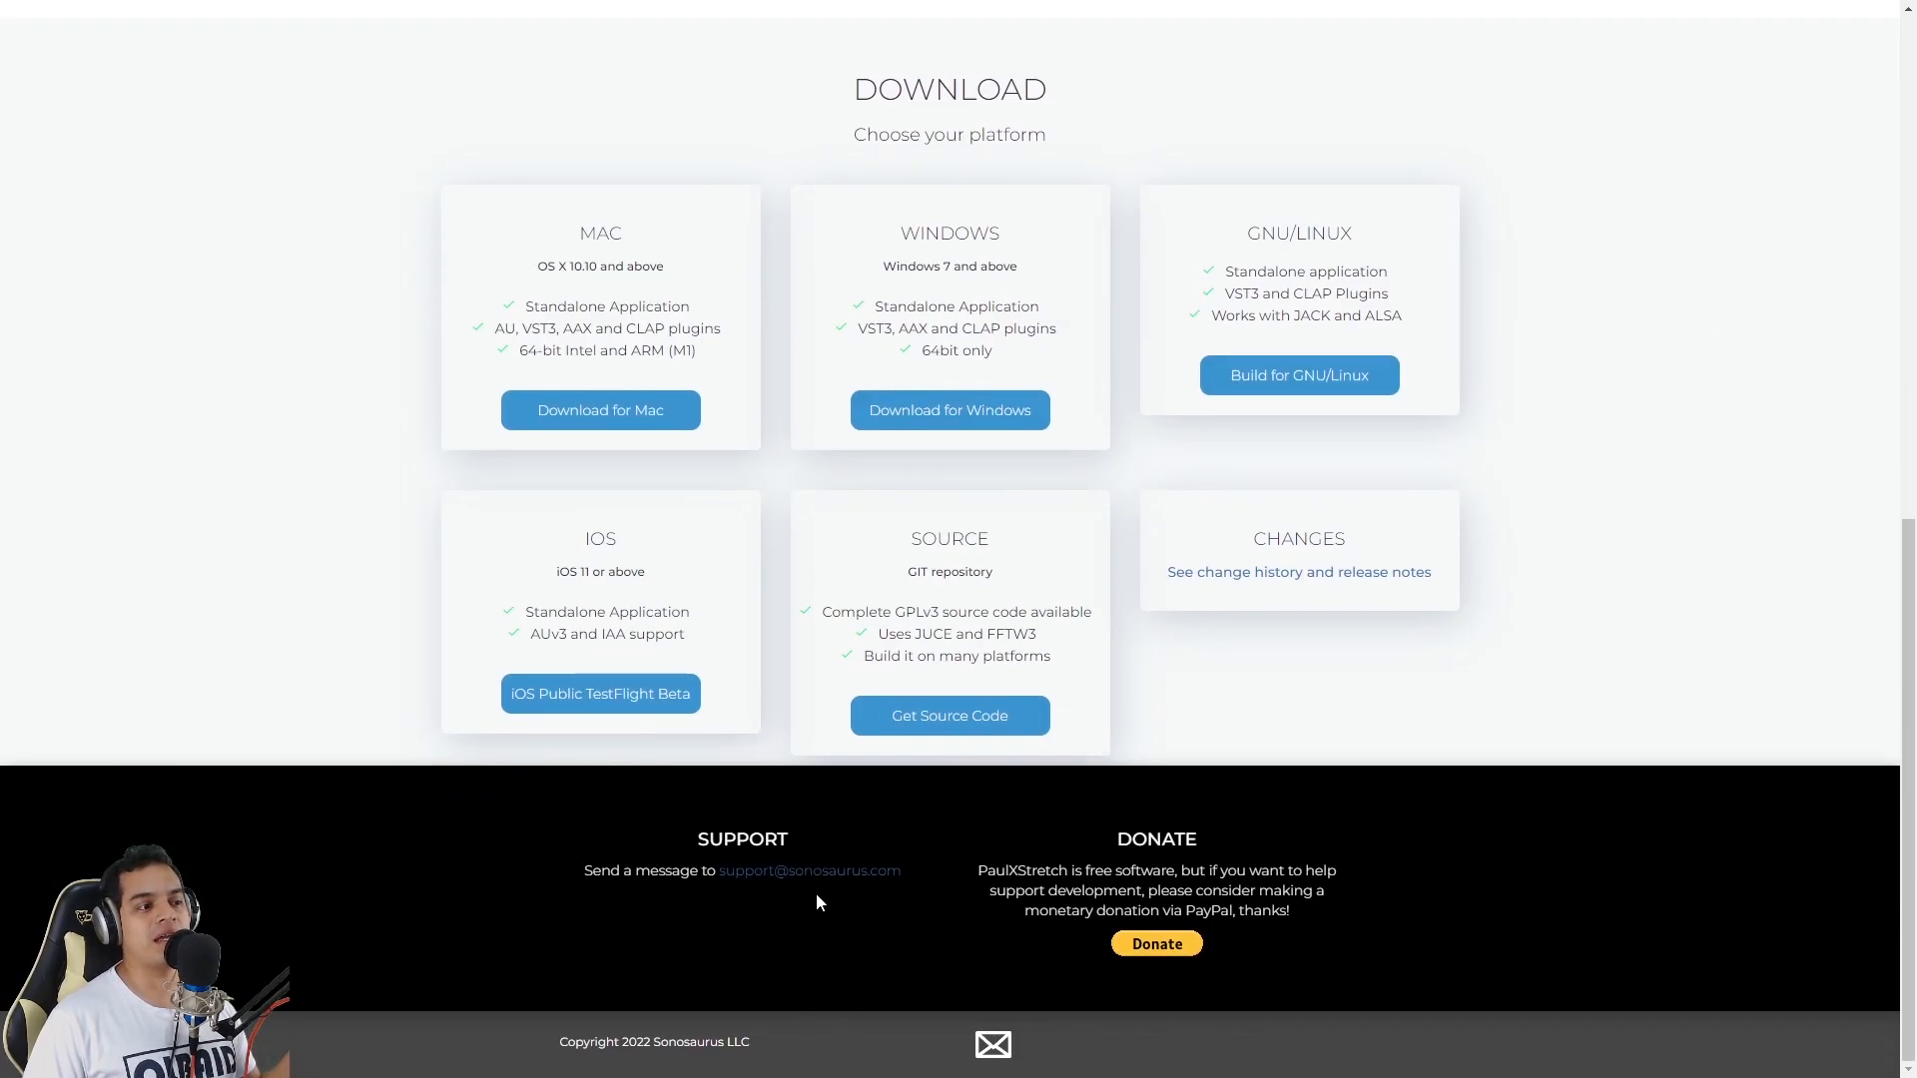
scroll(1787, 577, up, 10)
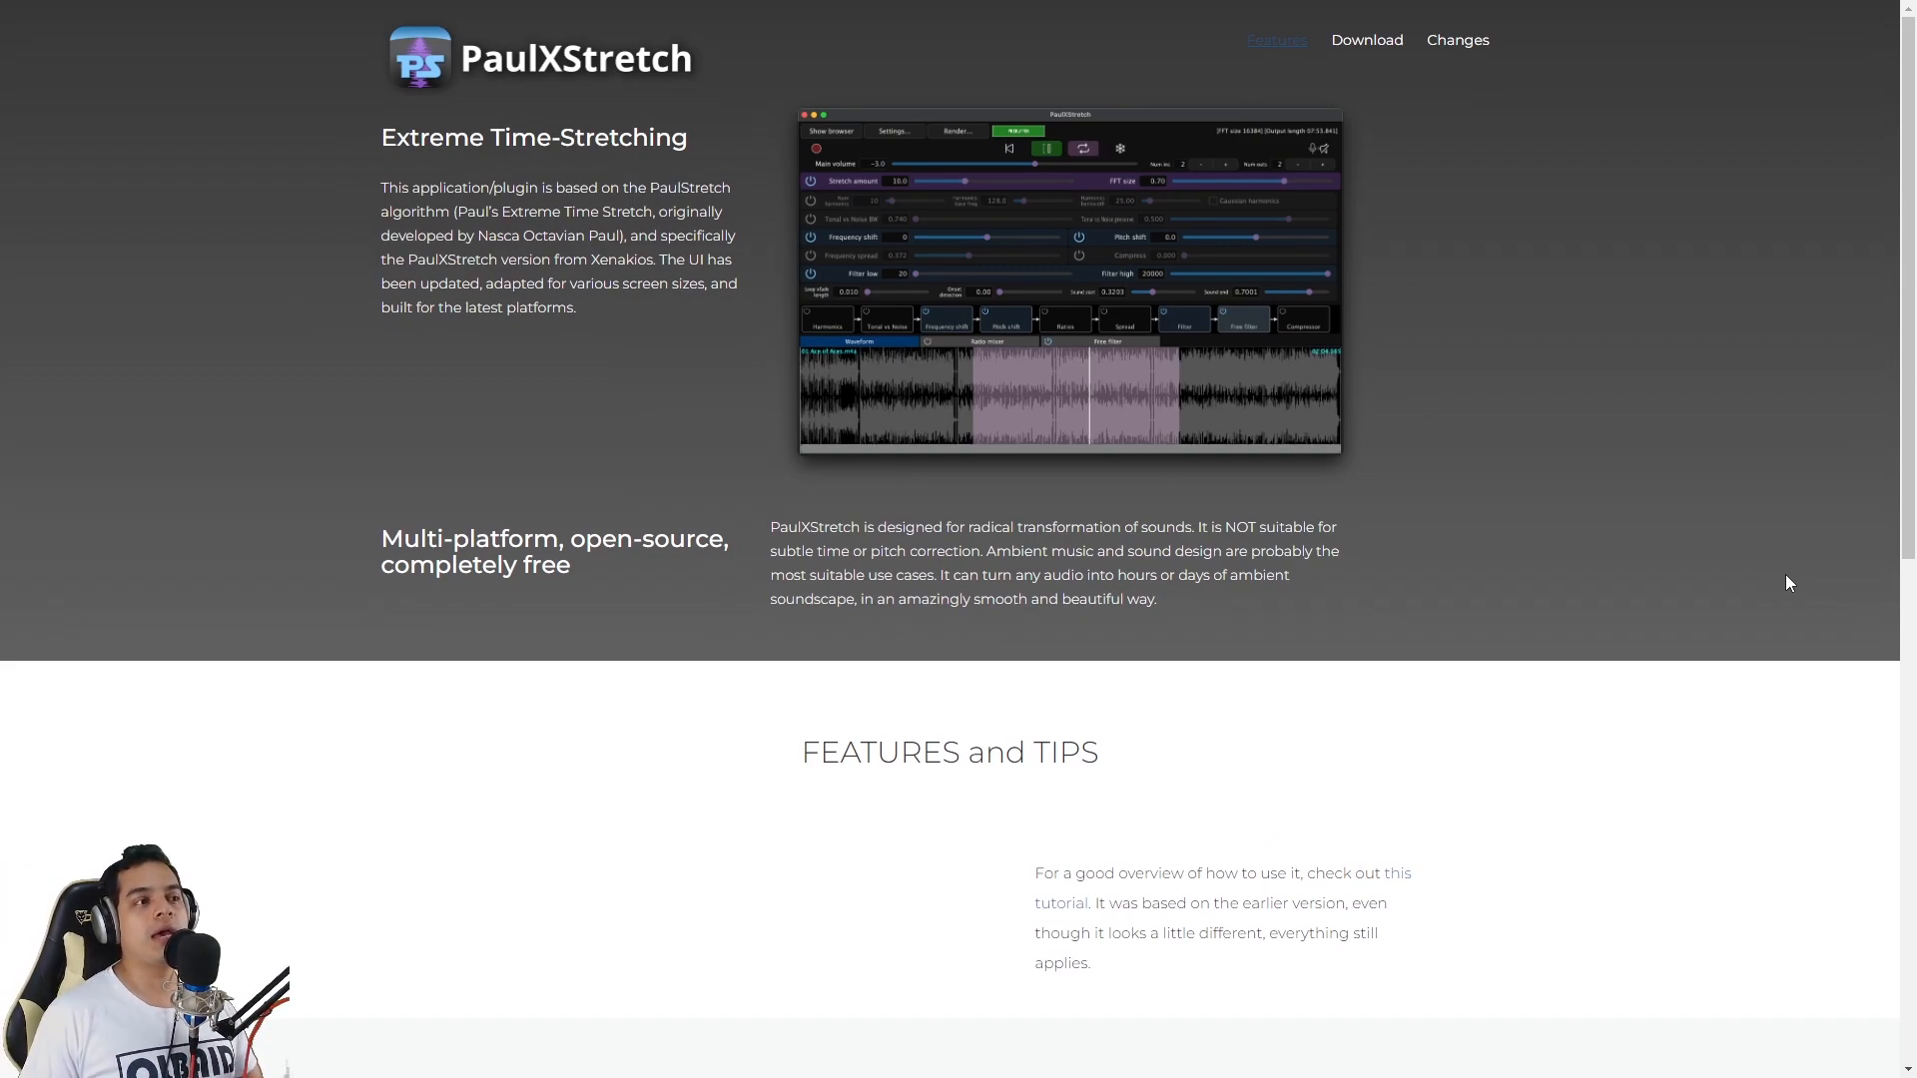
scroll(1758, 564, down, 8)
scroll(1513, 457, up, 5)
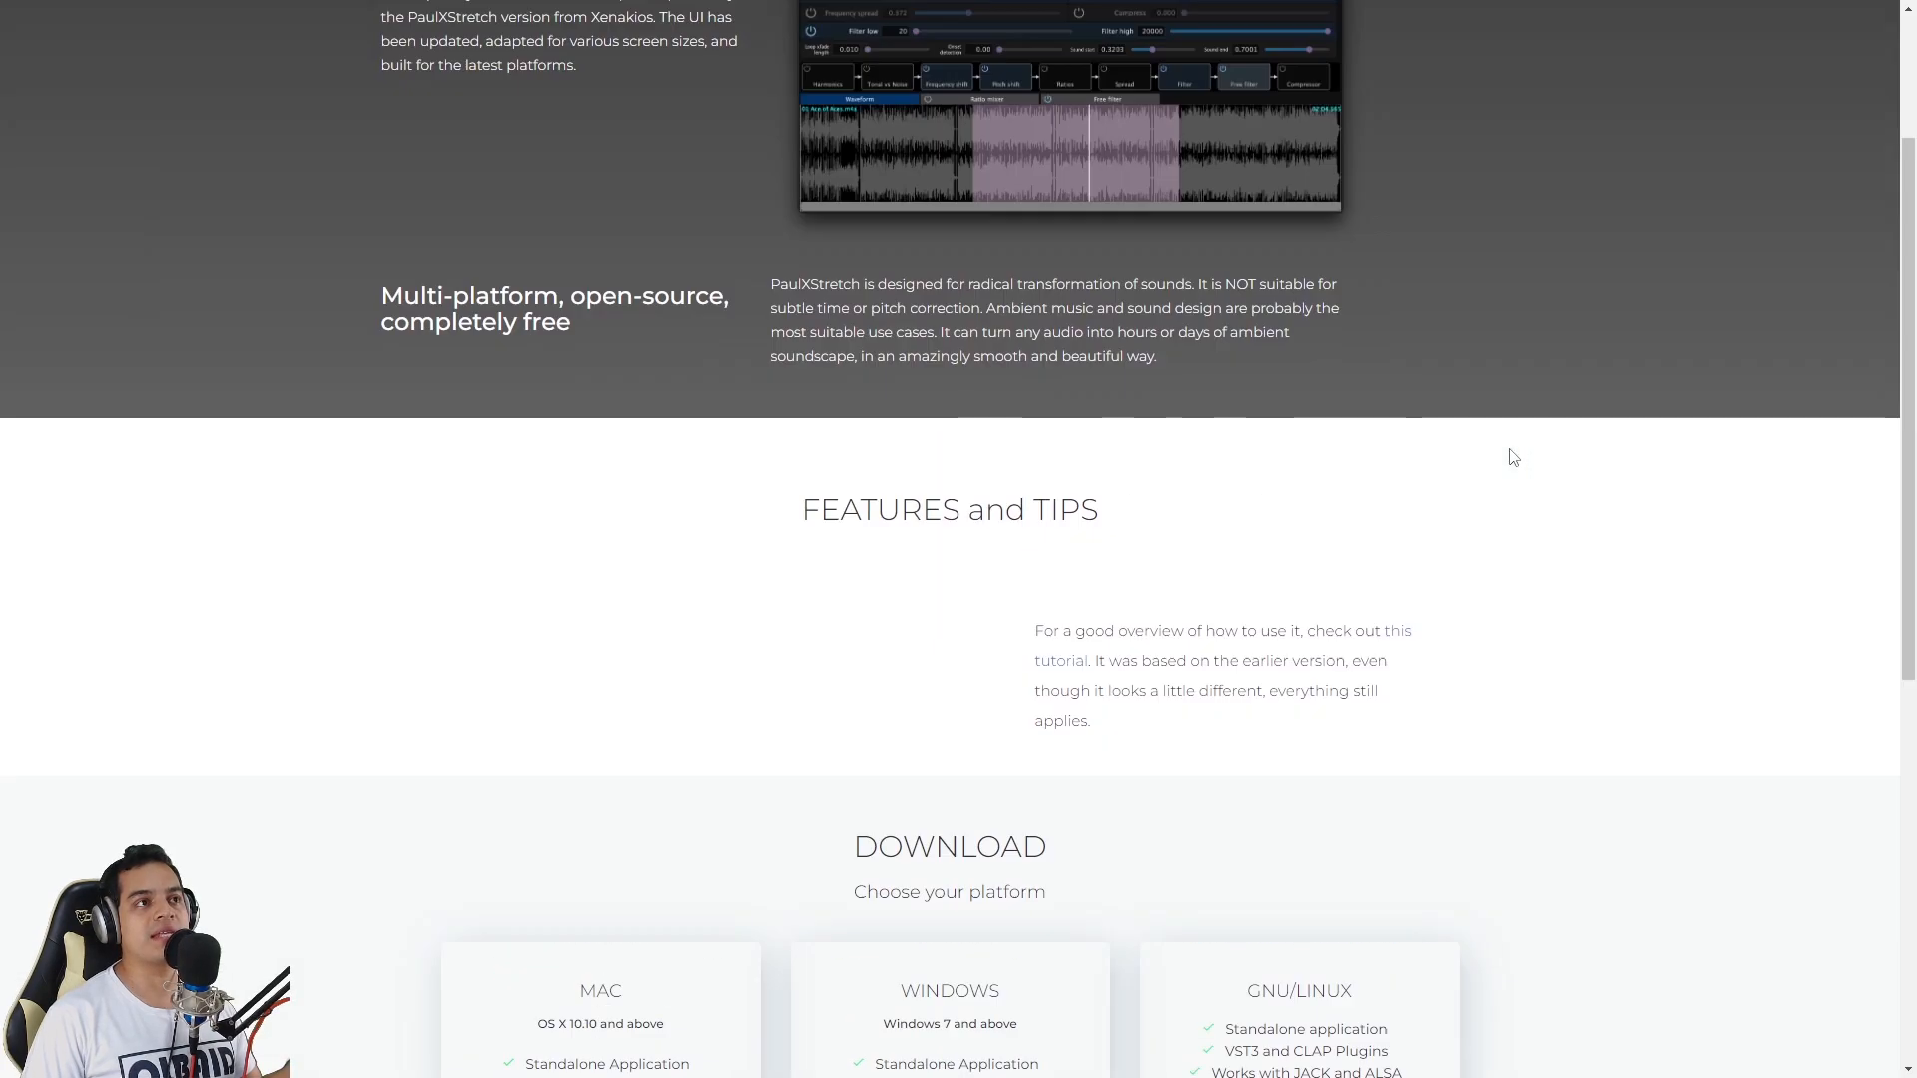
scroll(1513, 456, up, 3)
scroll(544, 459, down, 7)
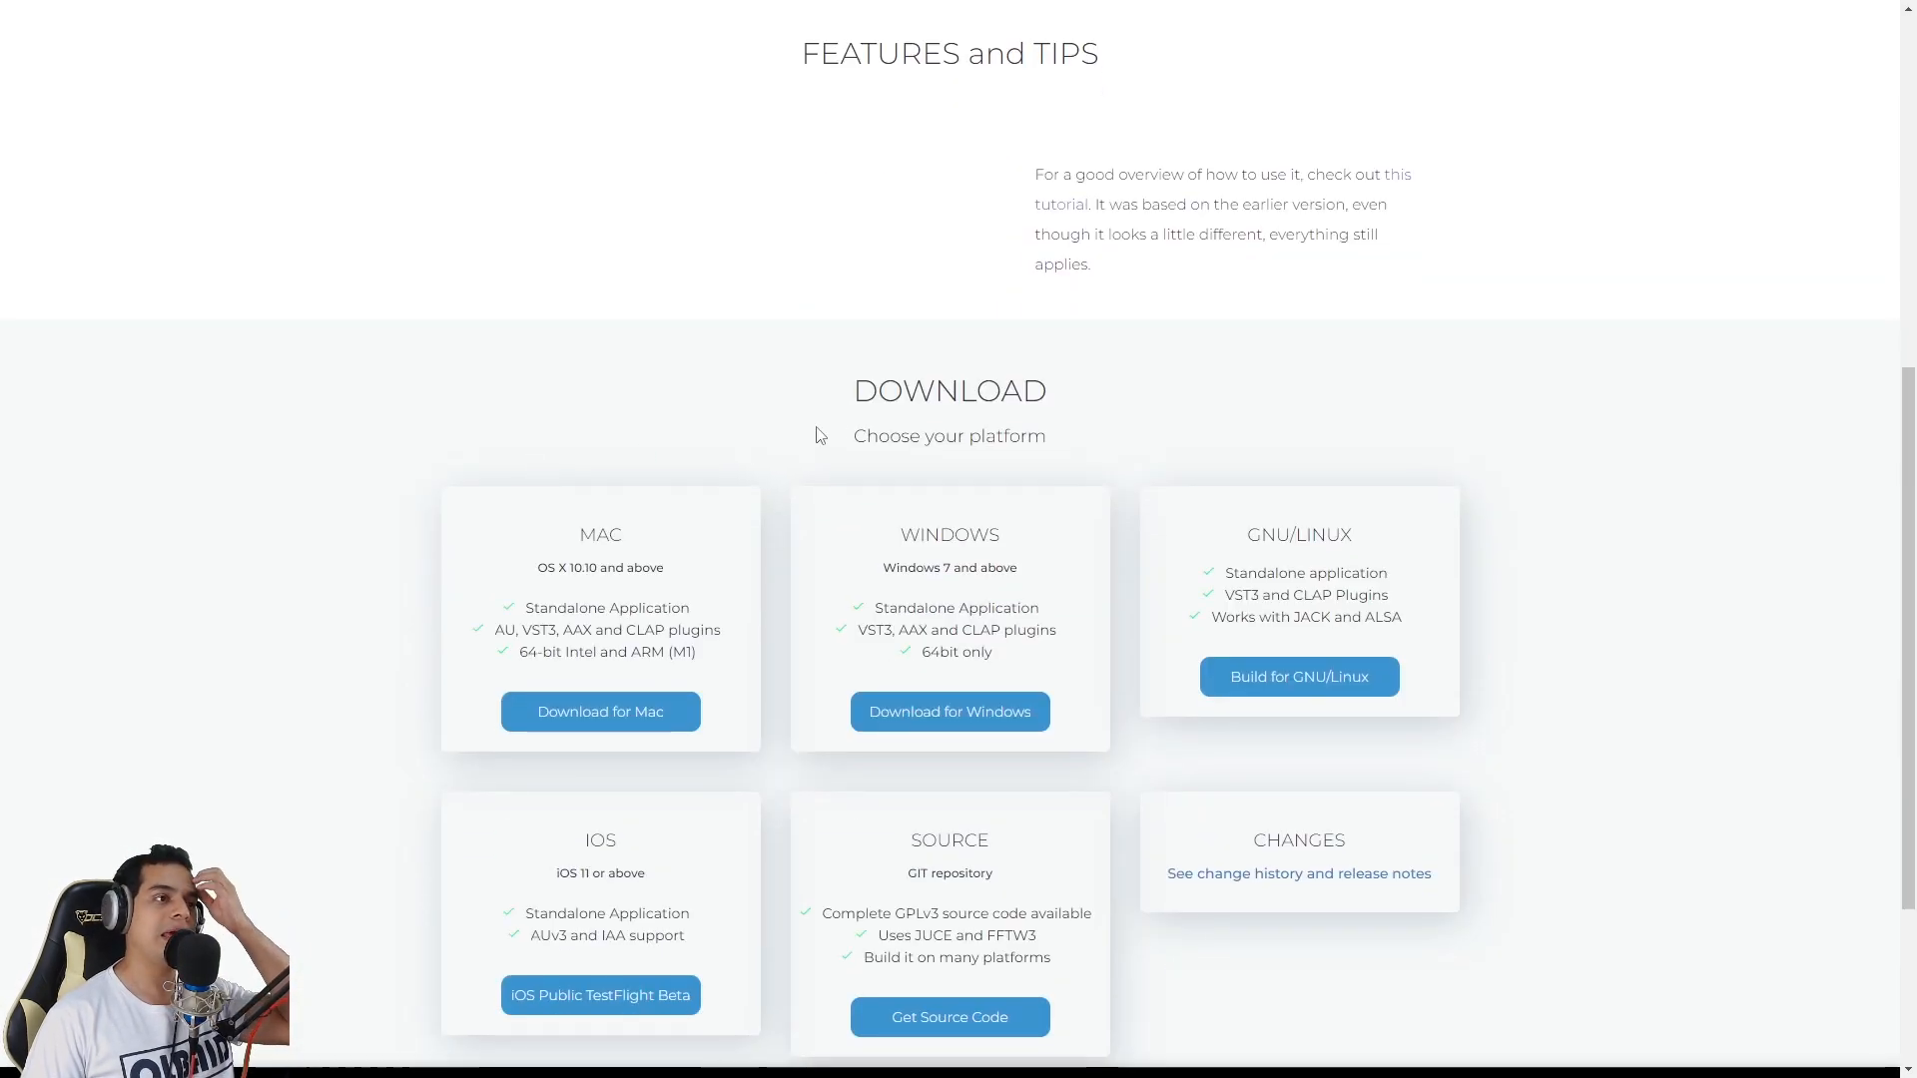
scroll(599, 465, down, 2)
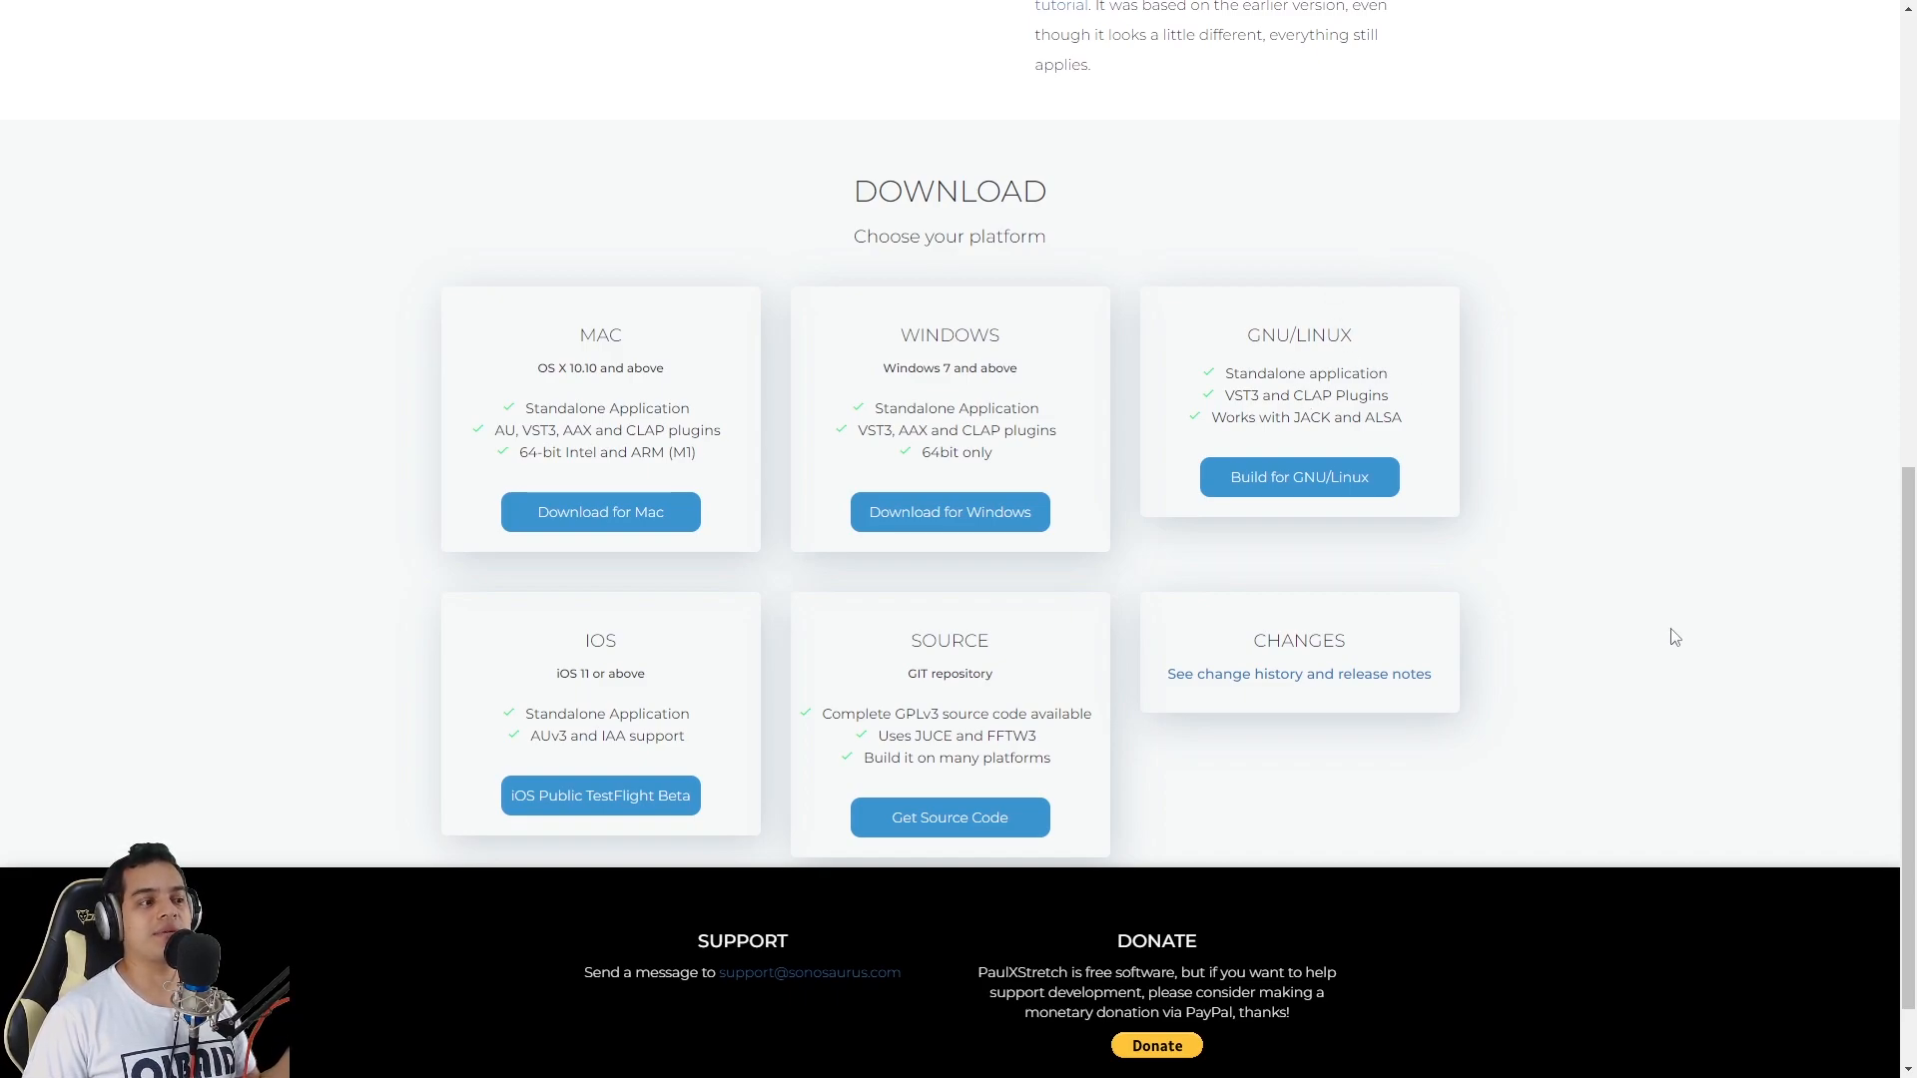
scroll(1675, 637, up, 9)
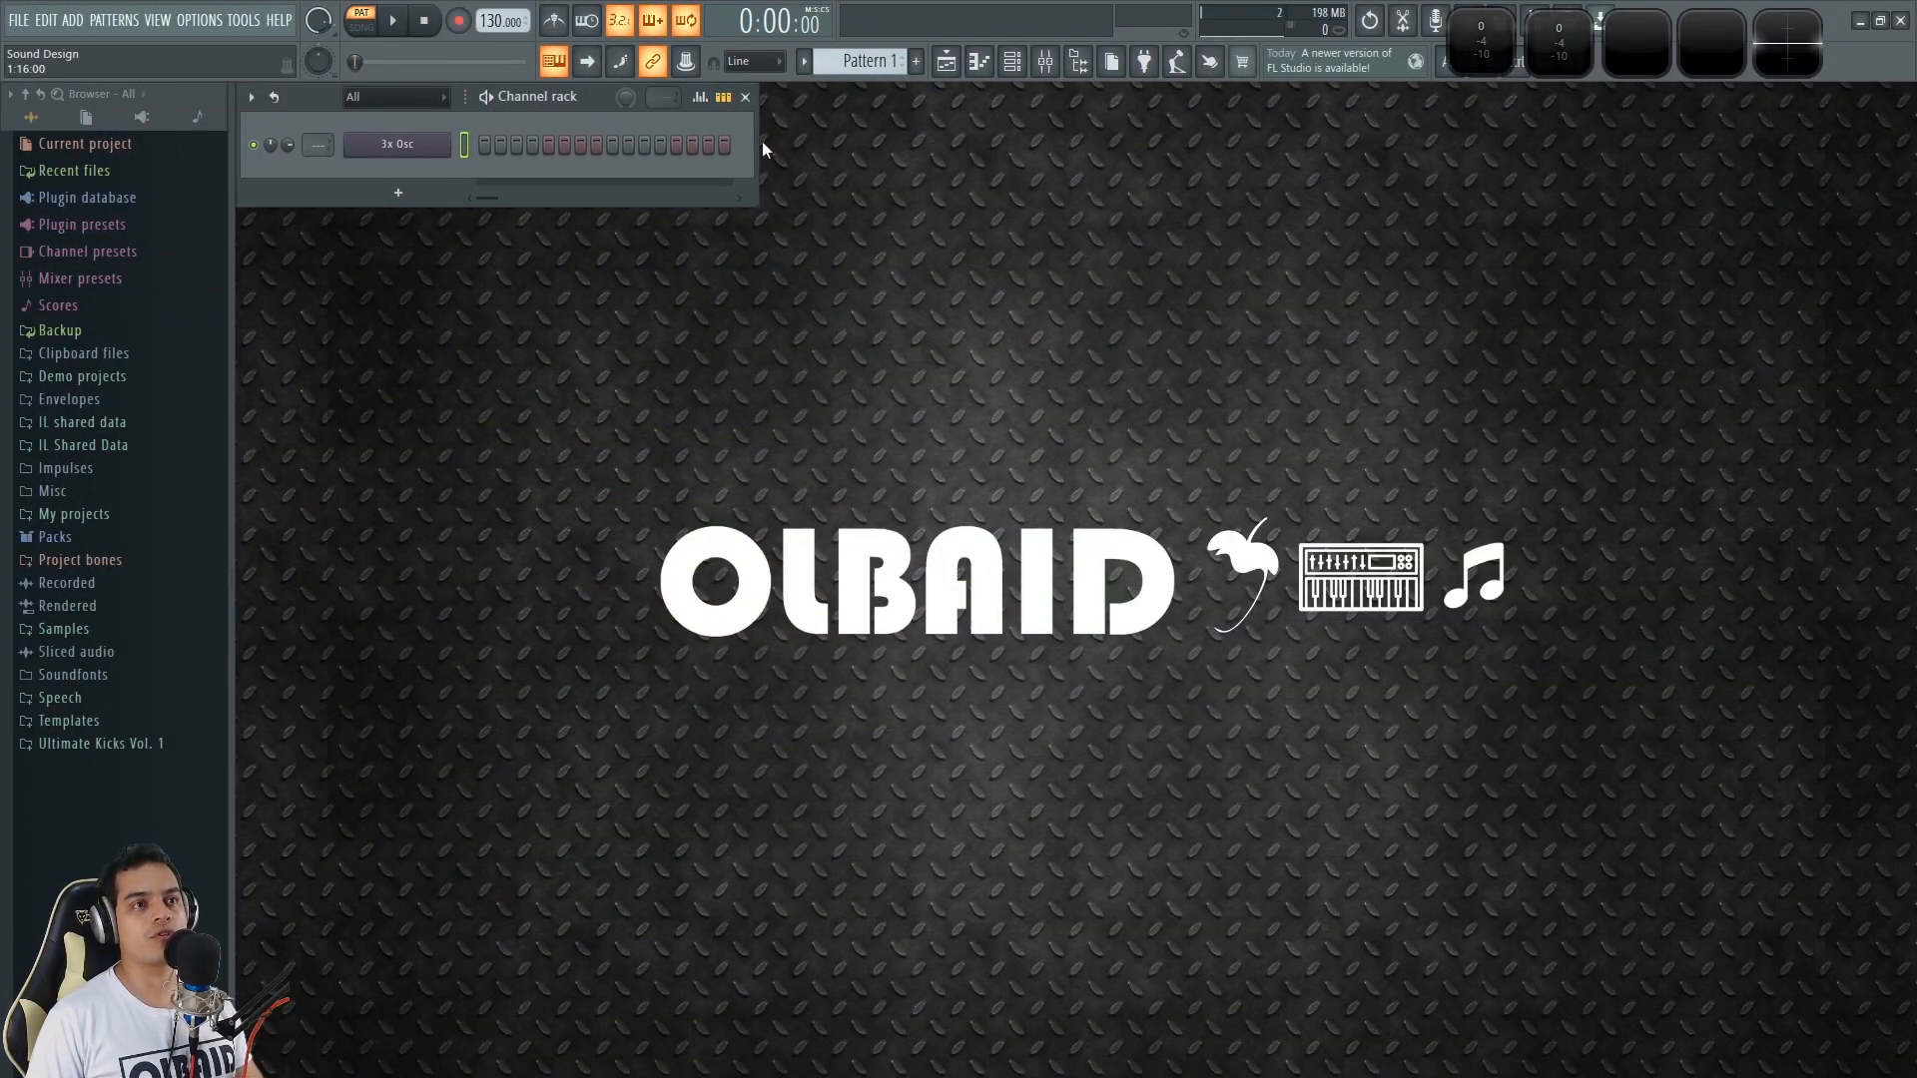
Step: Switch to FL Studio, show the mixer and open the PaulXStretch effect on Insert 1 to inspect its waveform
key(F9)
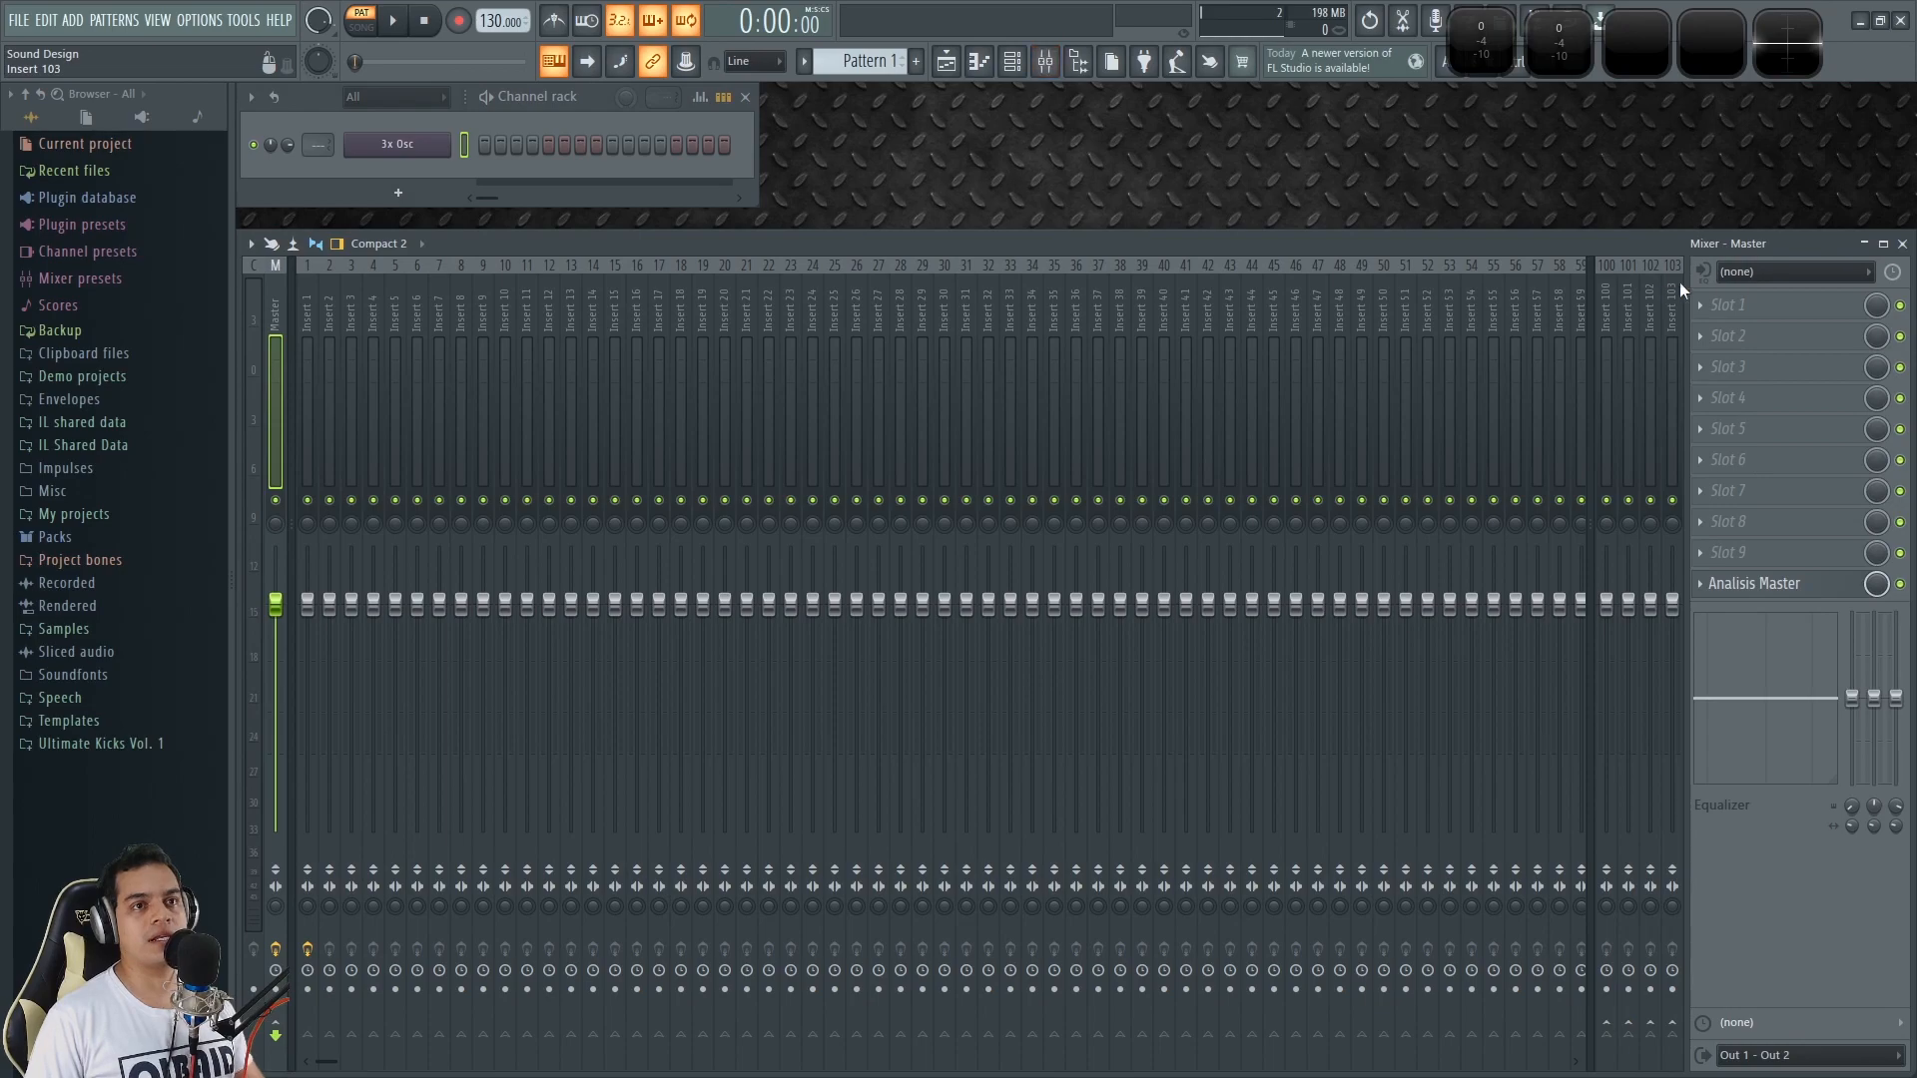
click(309, 314)
click(1748, 306)
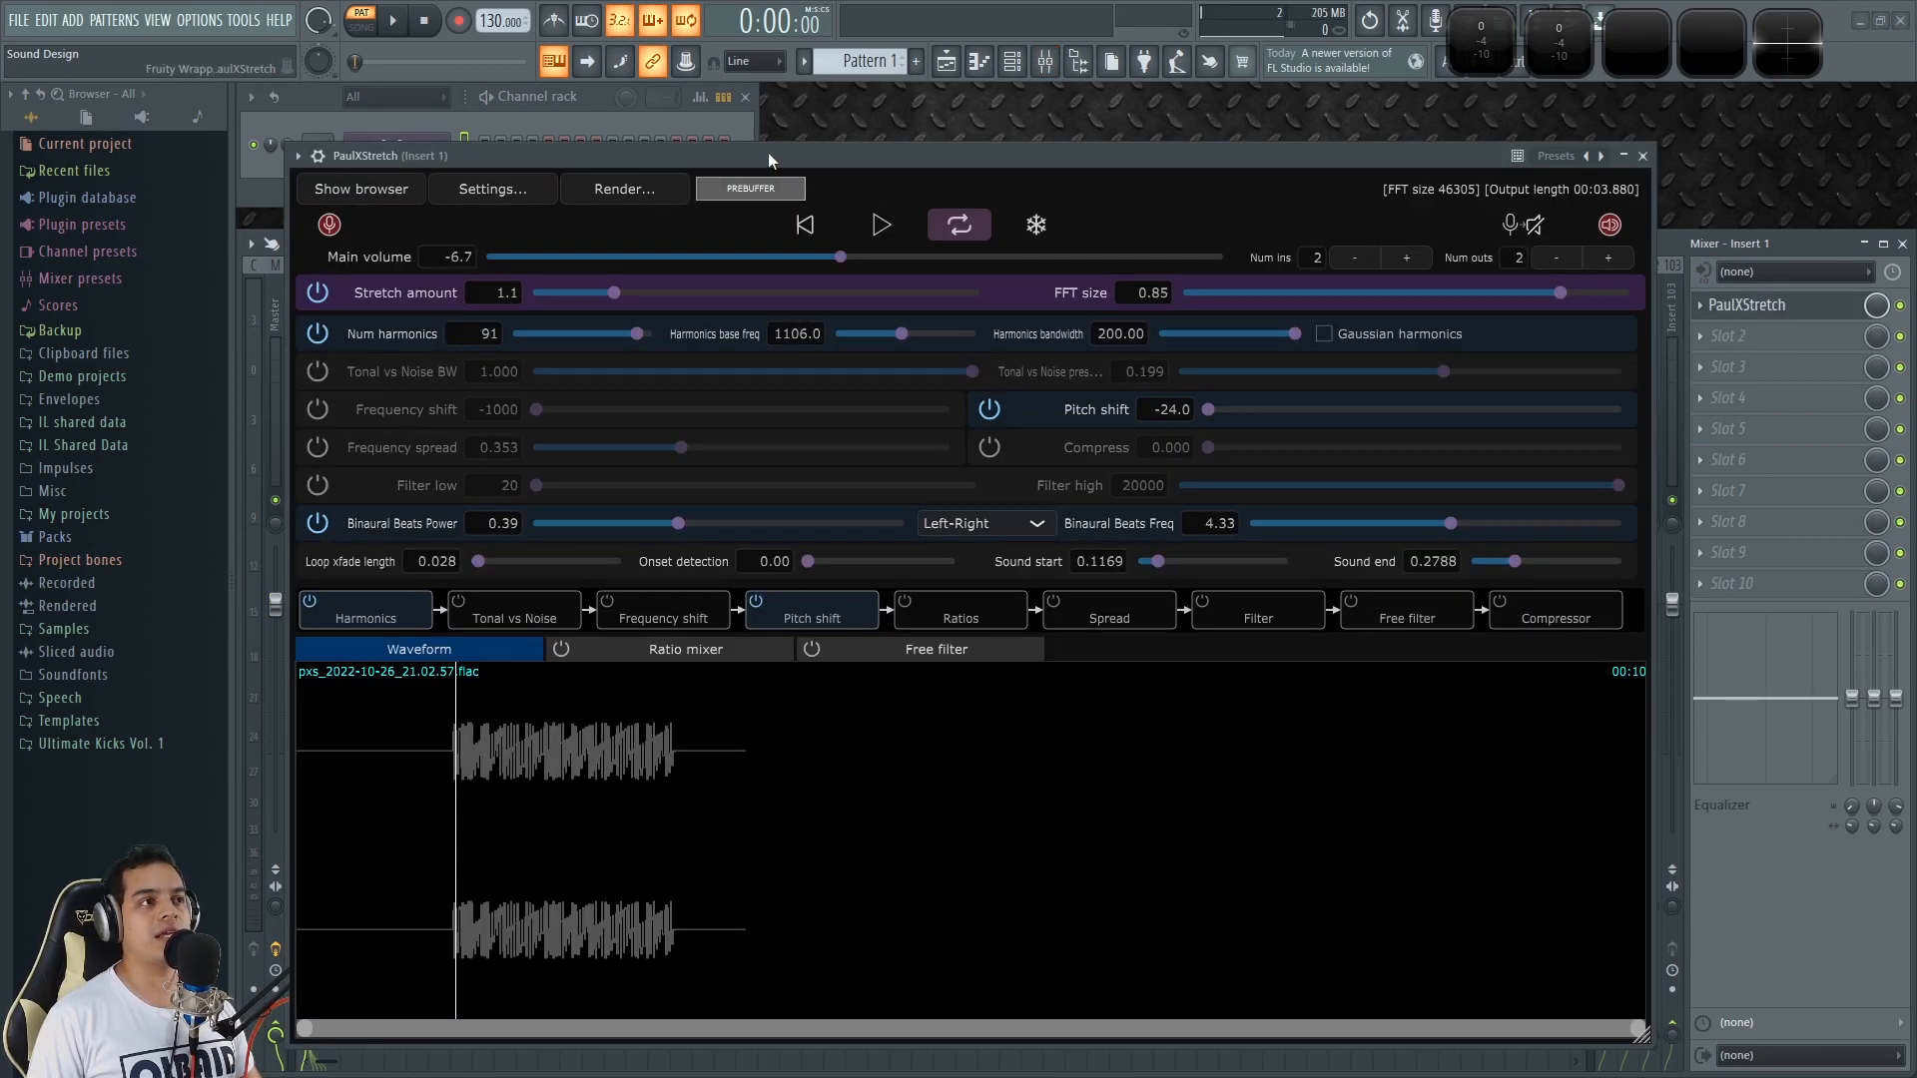
drag(769, 152, 772, 143)
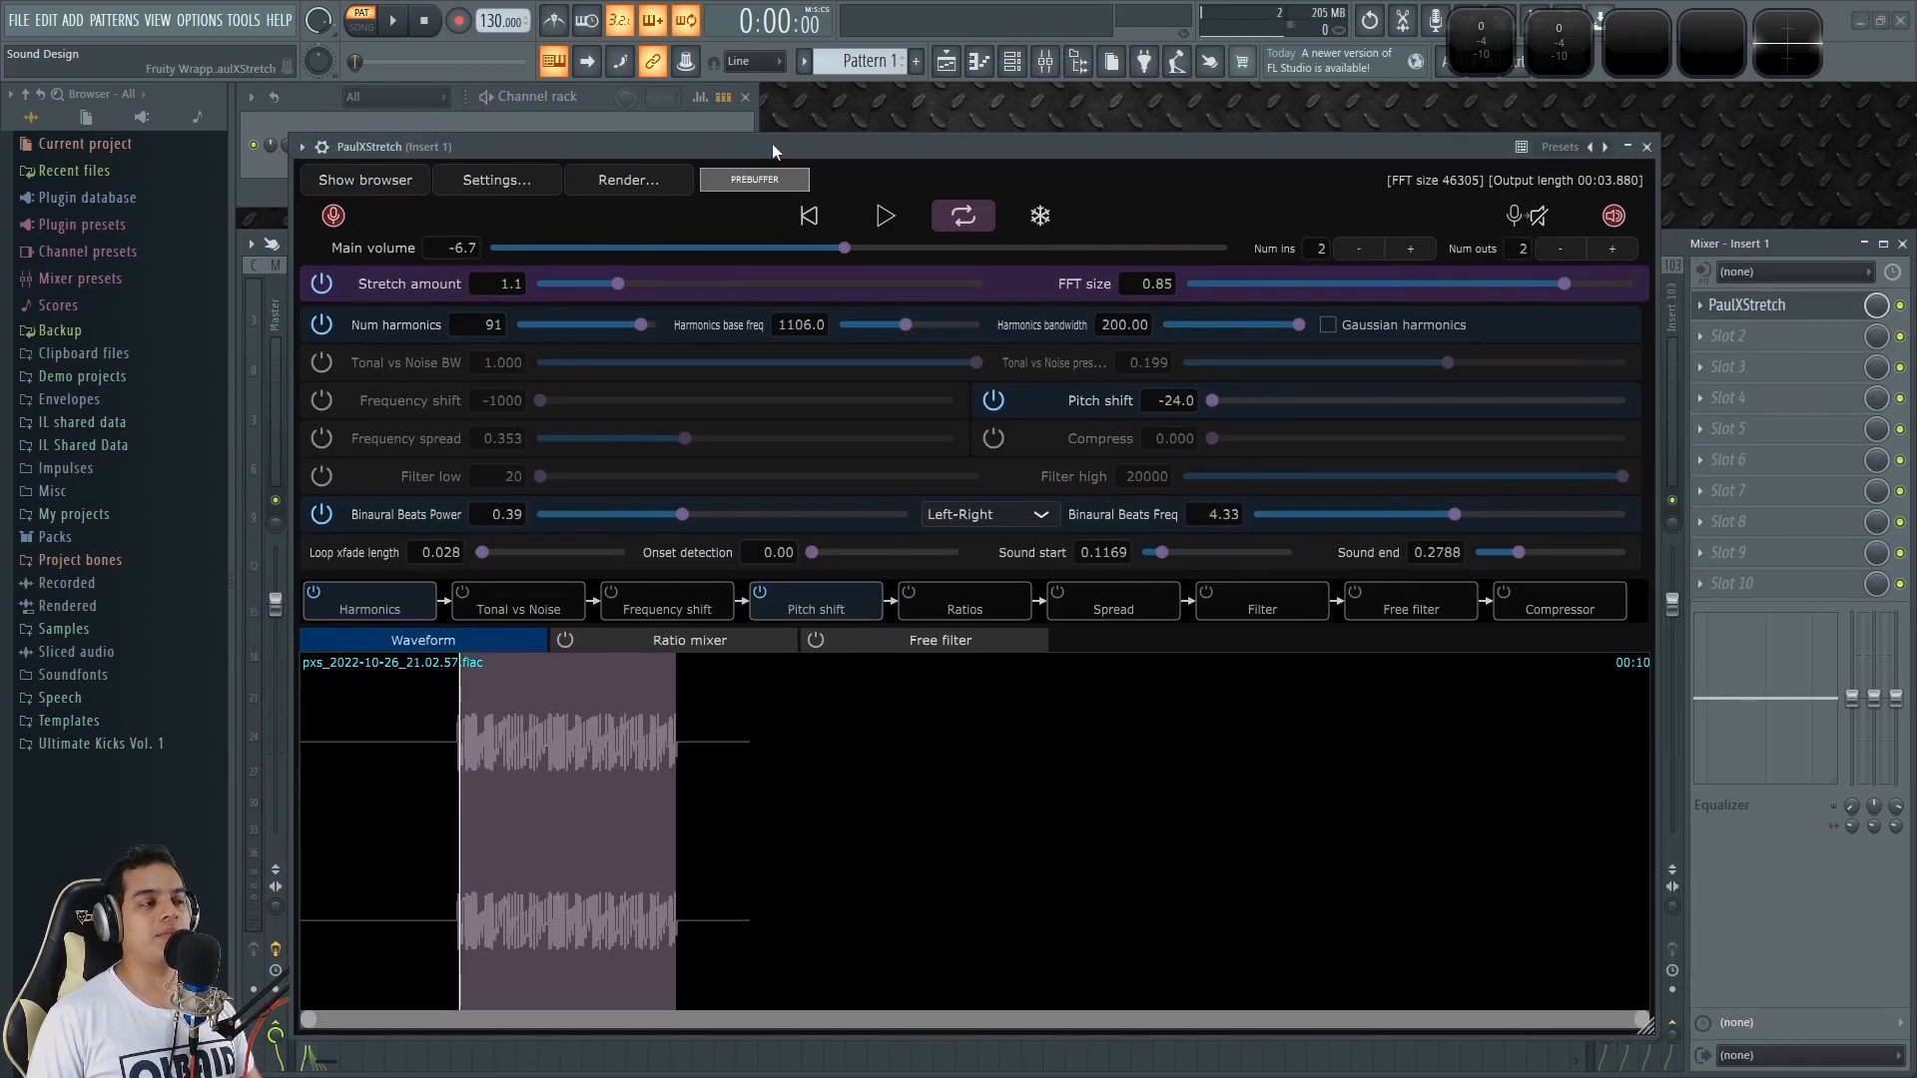
click(503, 726)
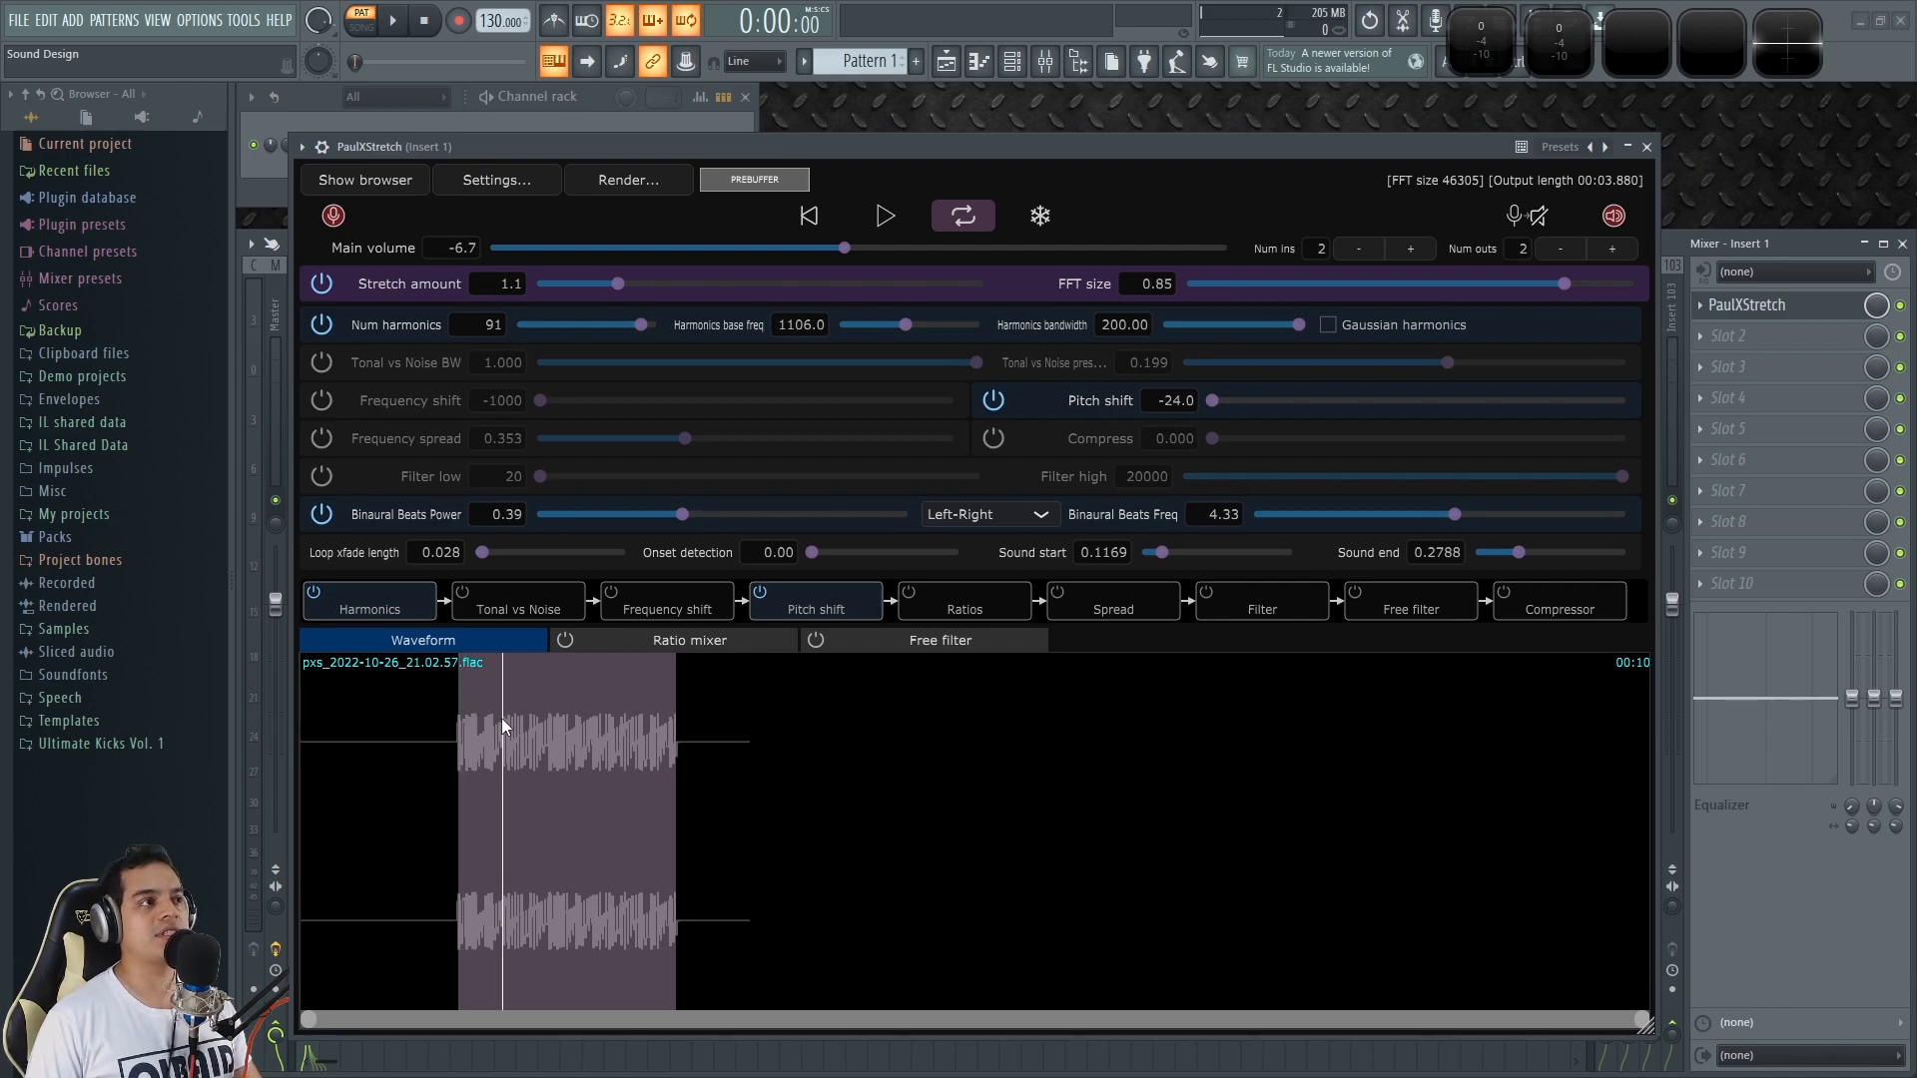
Step: Close the plugin window and delete PaulXStretch from the first effect slot of Insert 1
click(1647, 147)
click(1700, 305)
click(1718, 351)
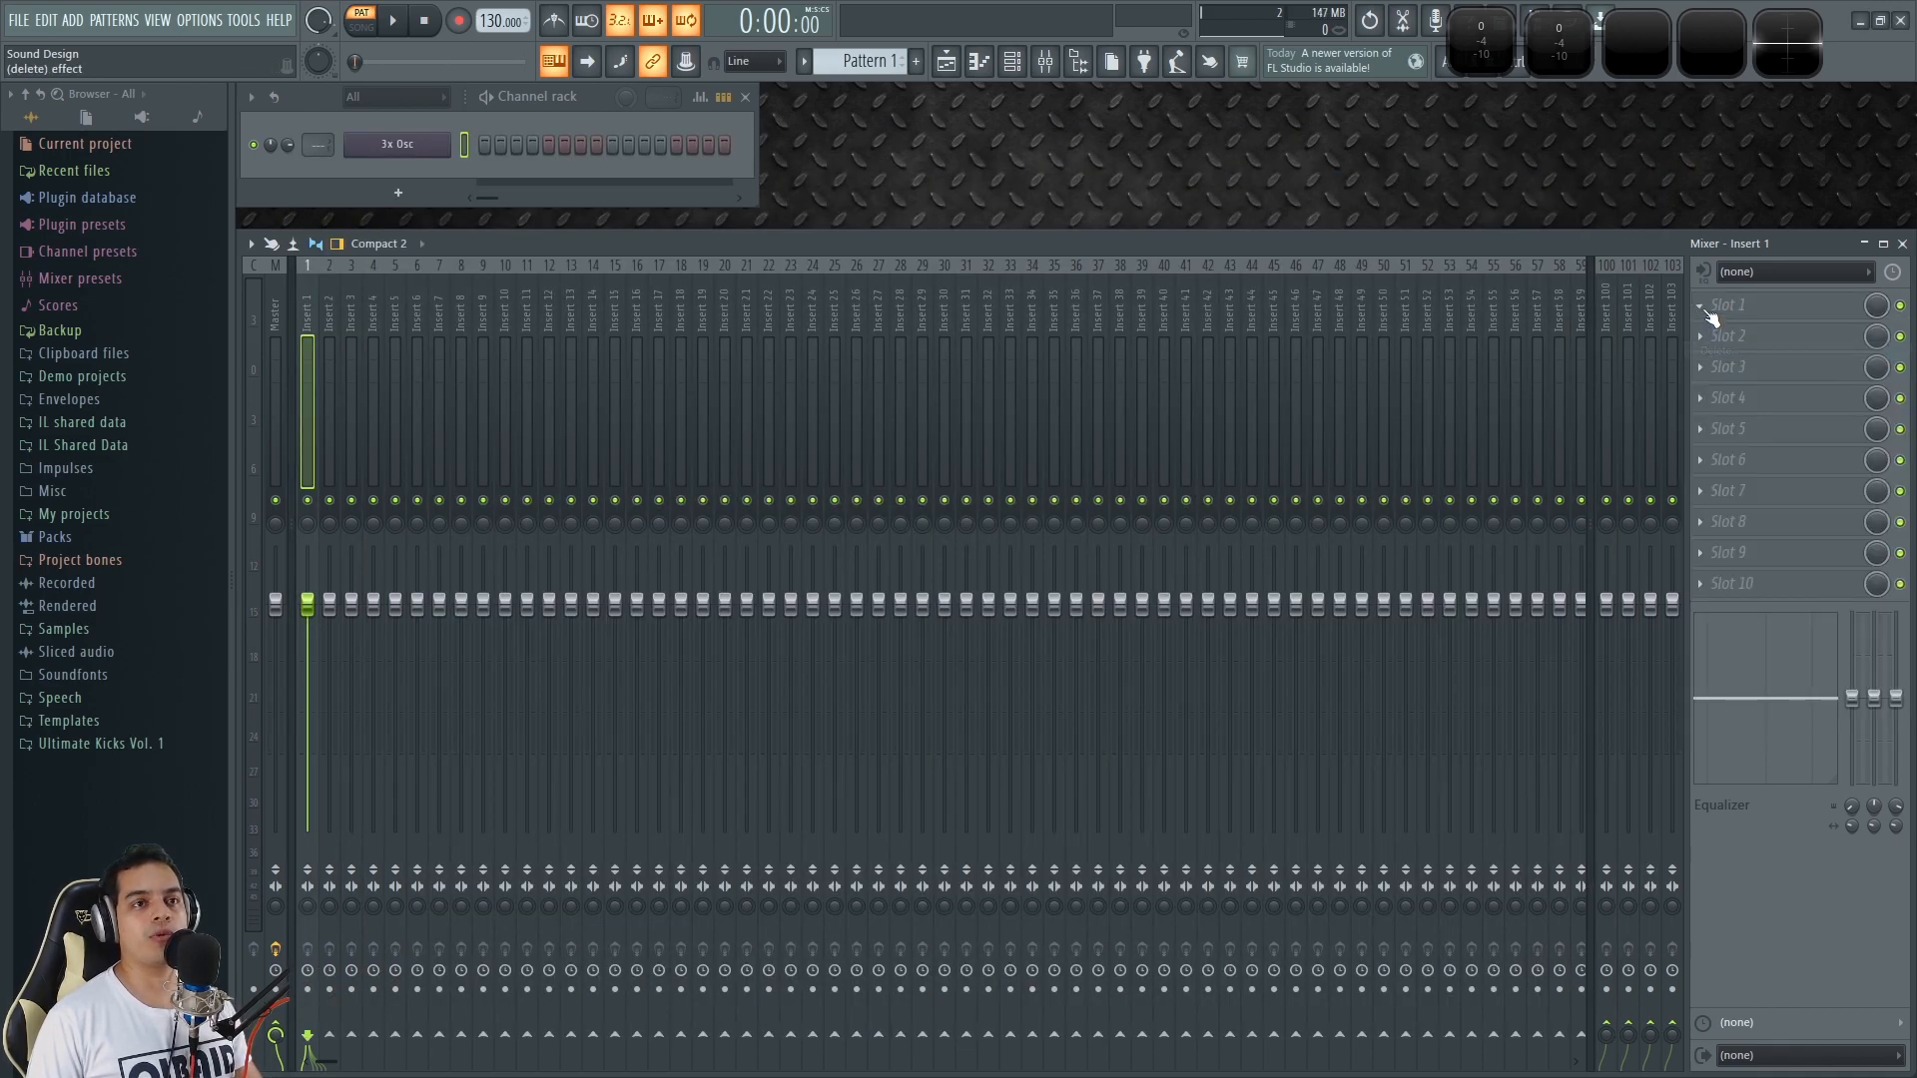
Step: Load a fresh PaulXStretch into the first effect slot of Insert 1, enlarge its window and position it over the mixer
click(1704, 304)
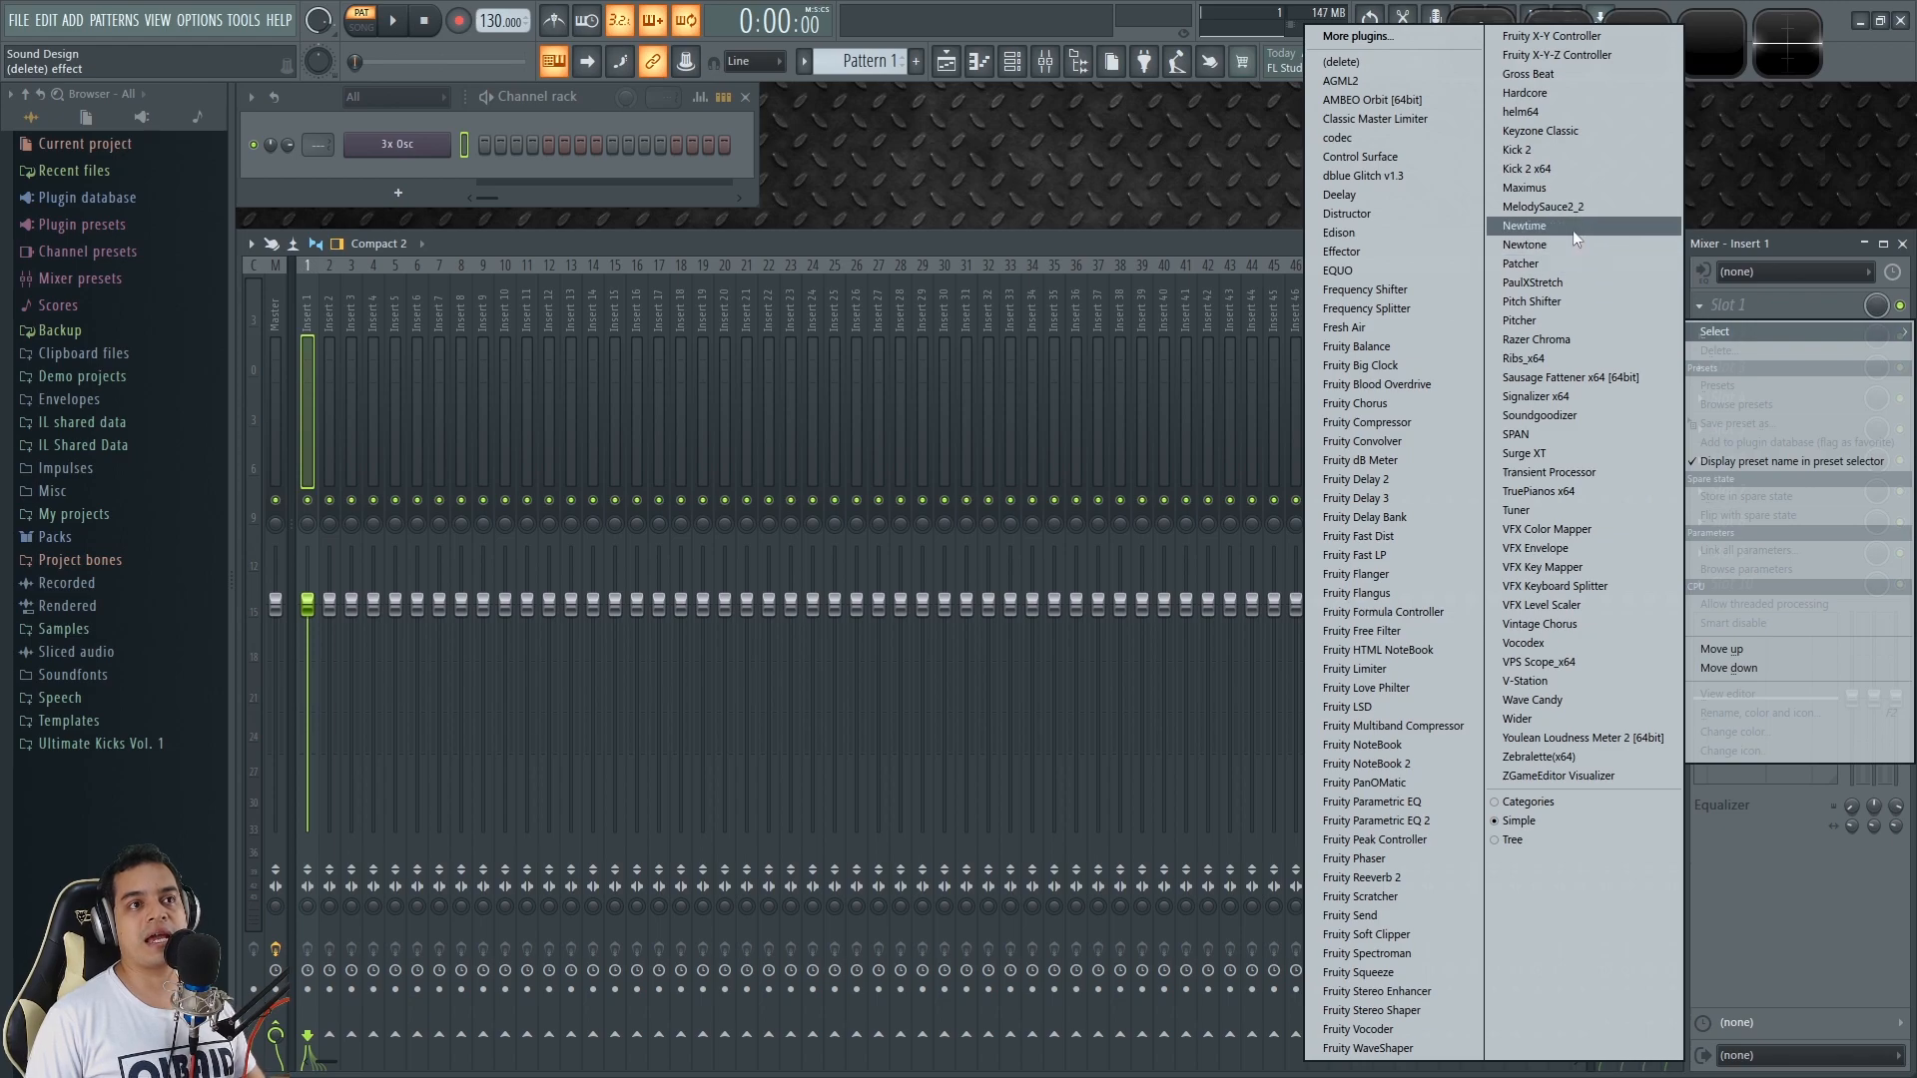
click(1536, 282)
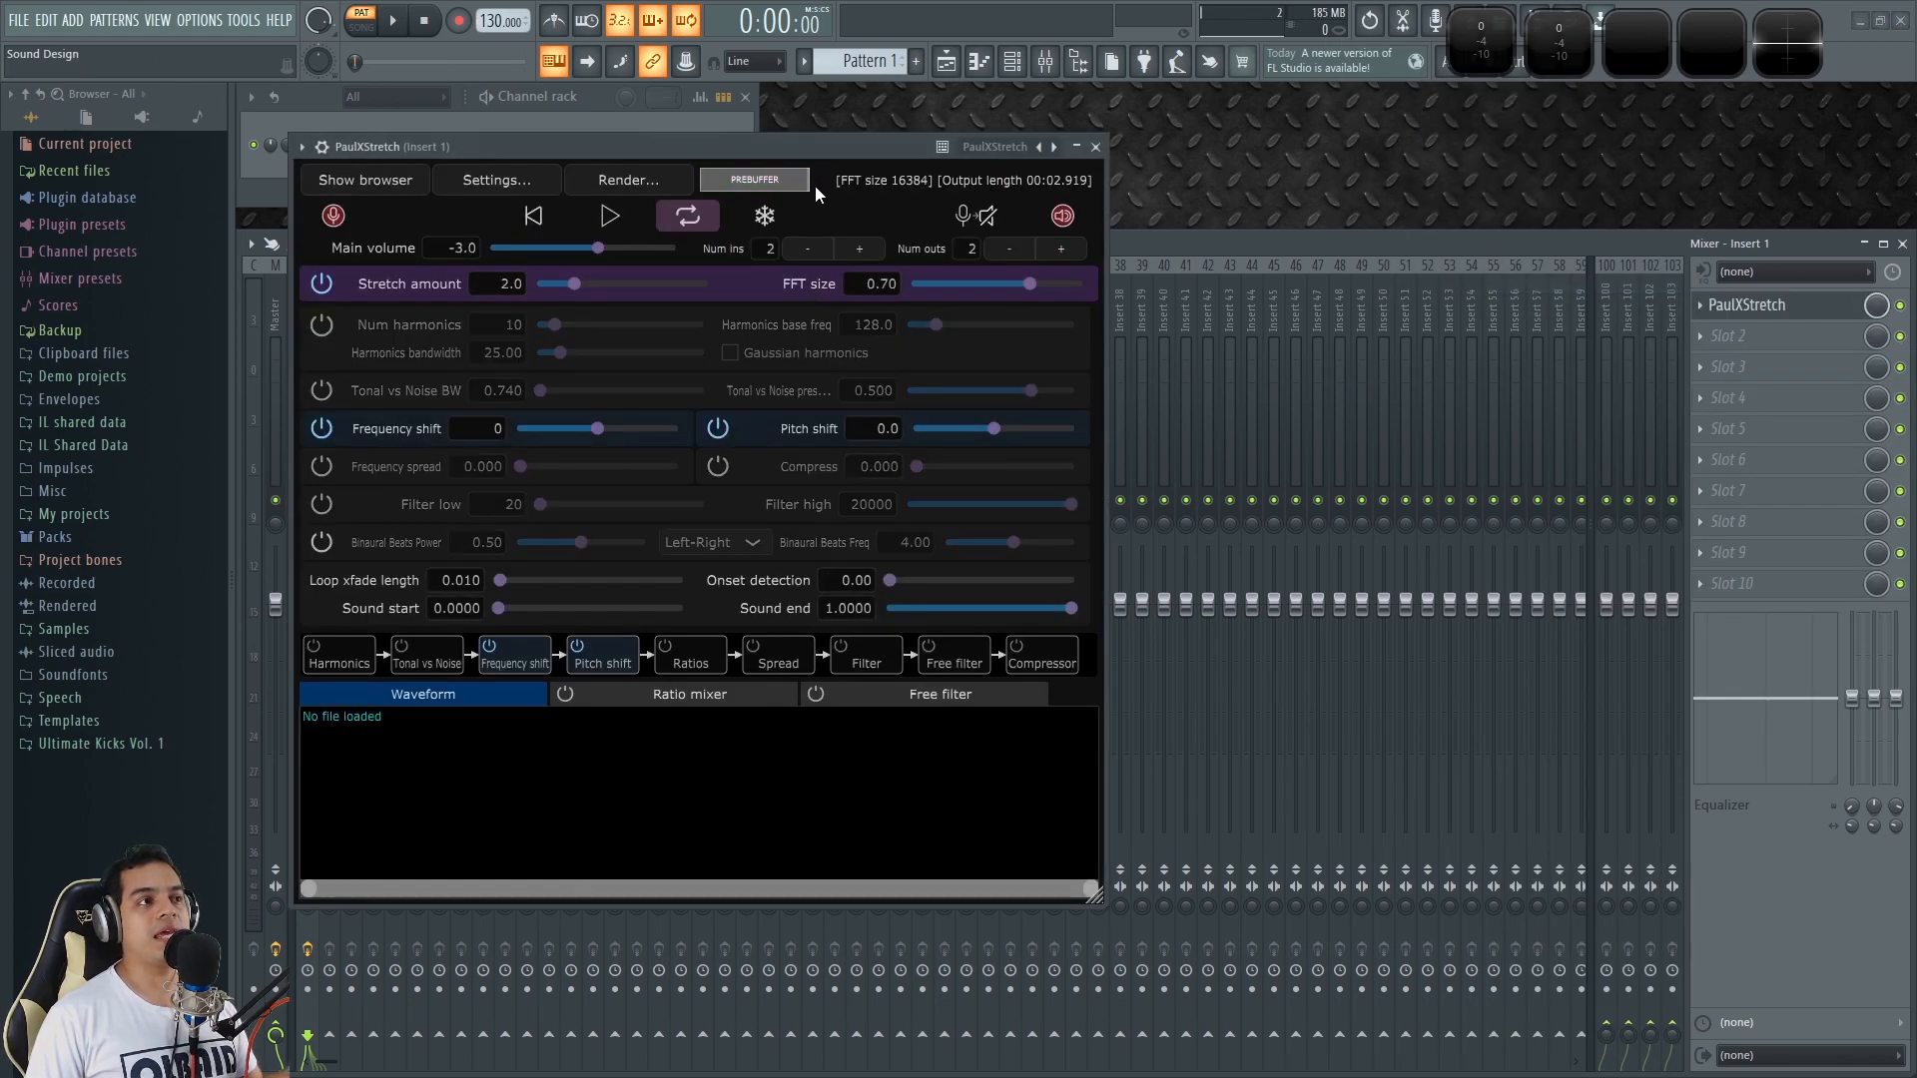
drag(1009, 176, 991, 149)
drag(1311, 903, 1823, 1055)
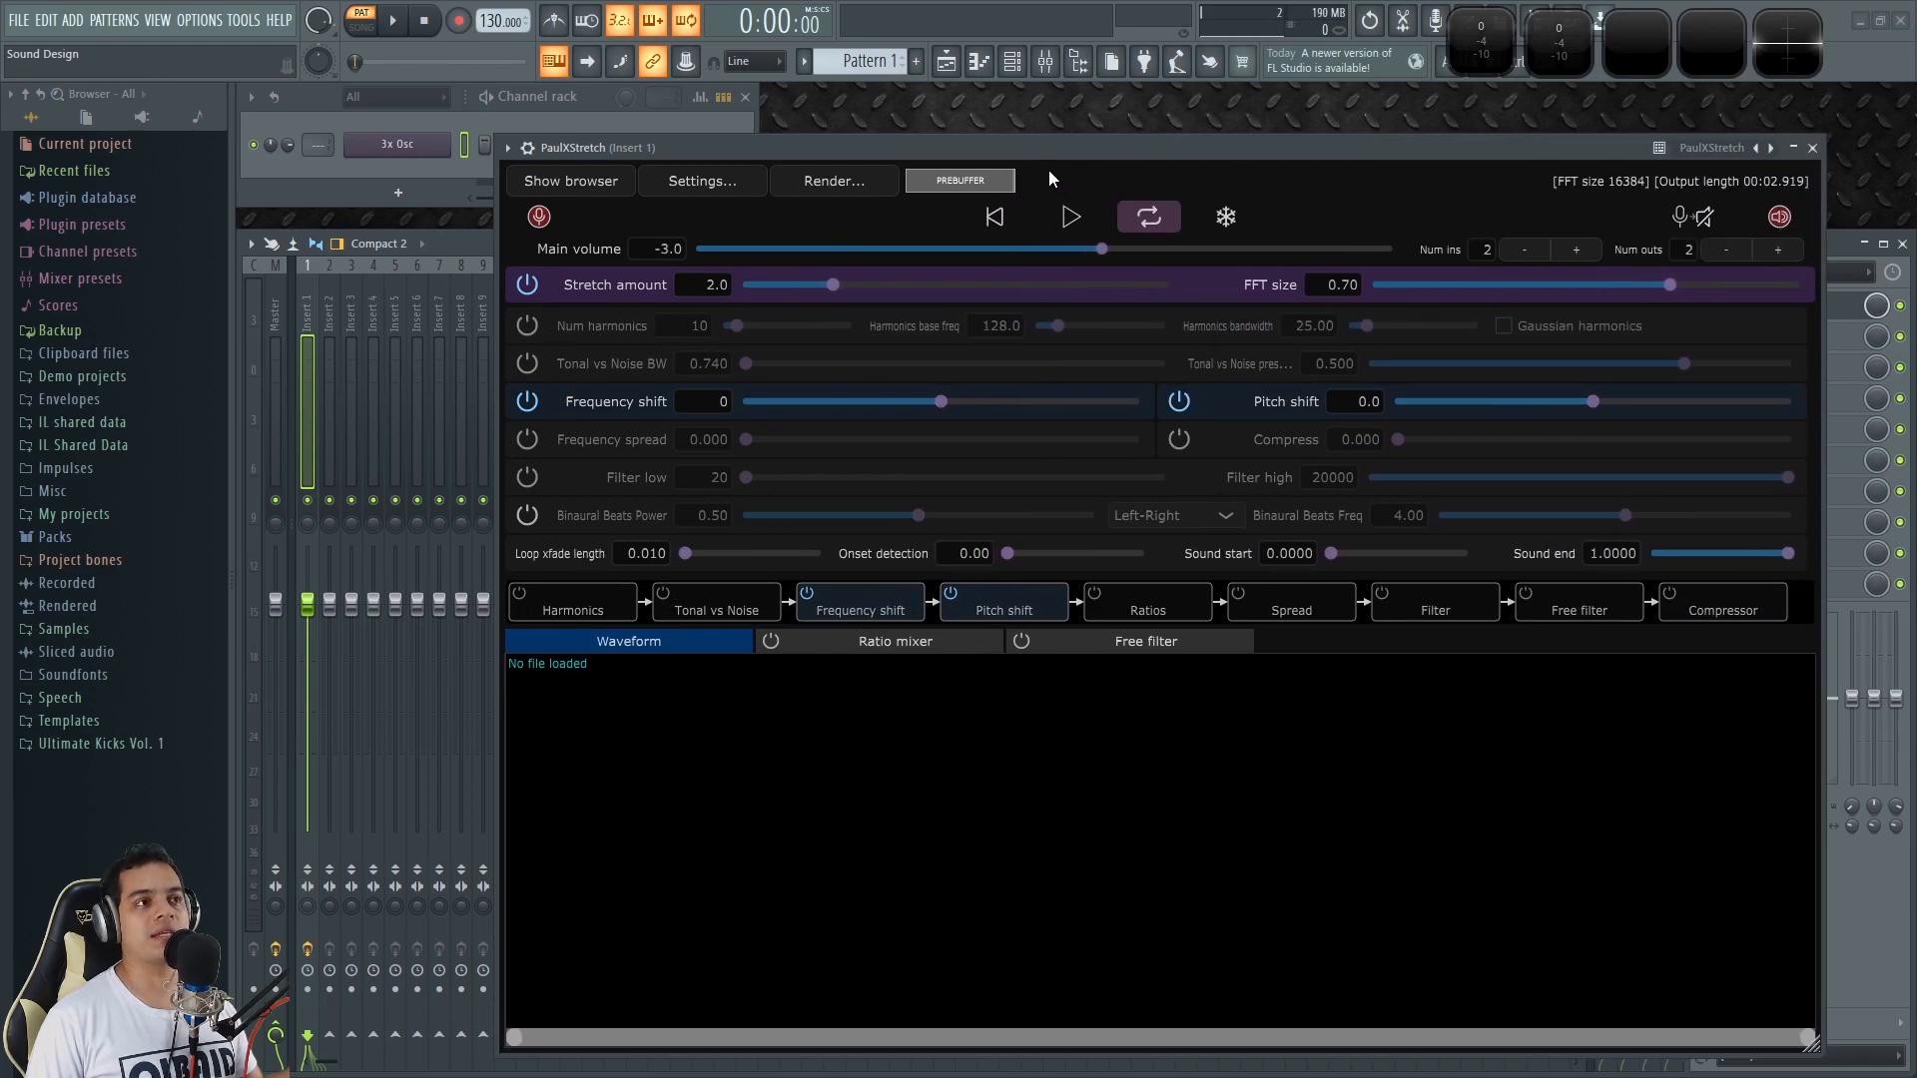
drag(1019, 145, 961, 121)
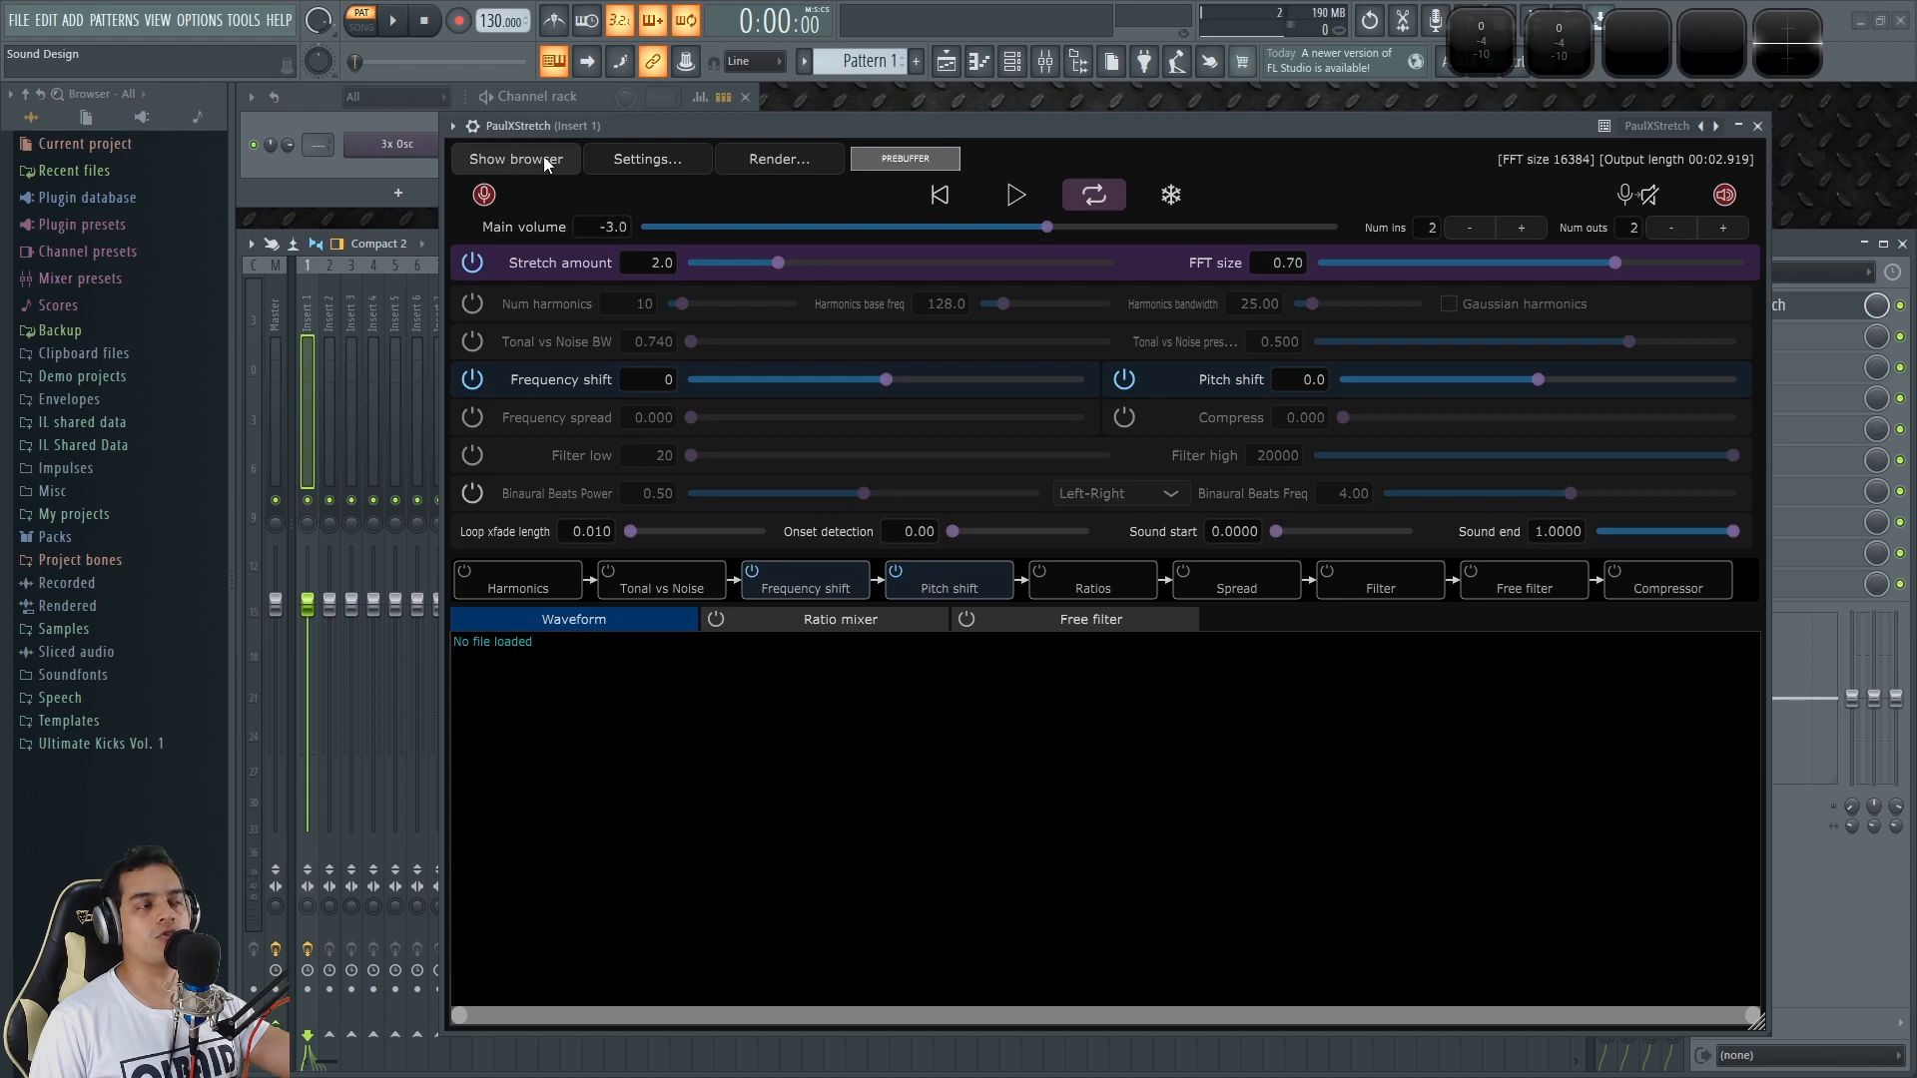
drag(829, 134, 800, 151)
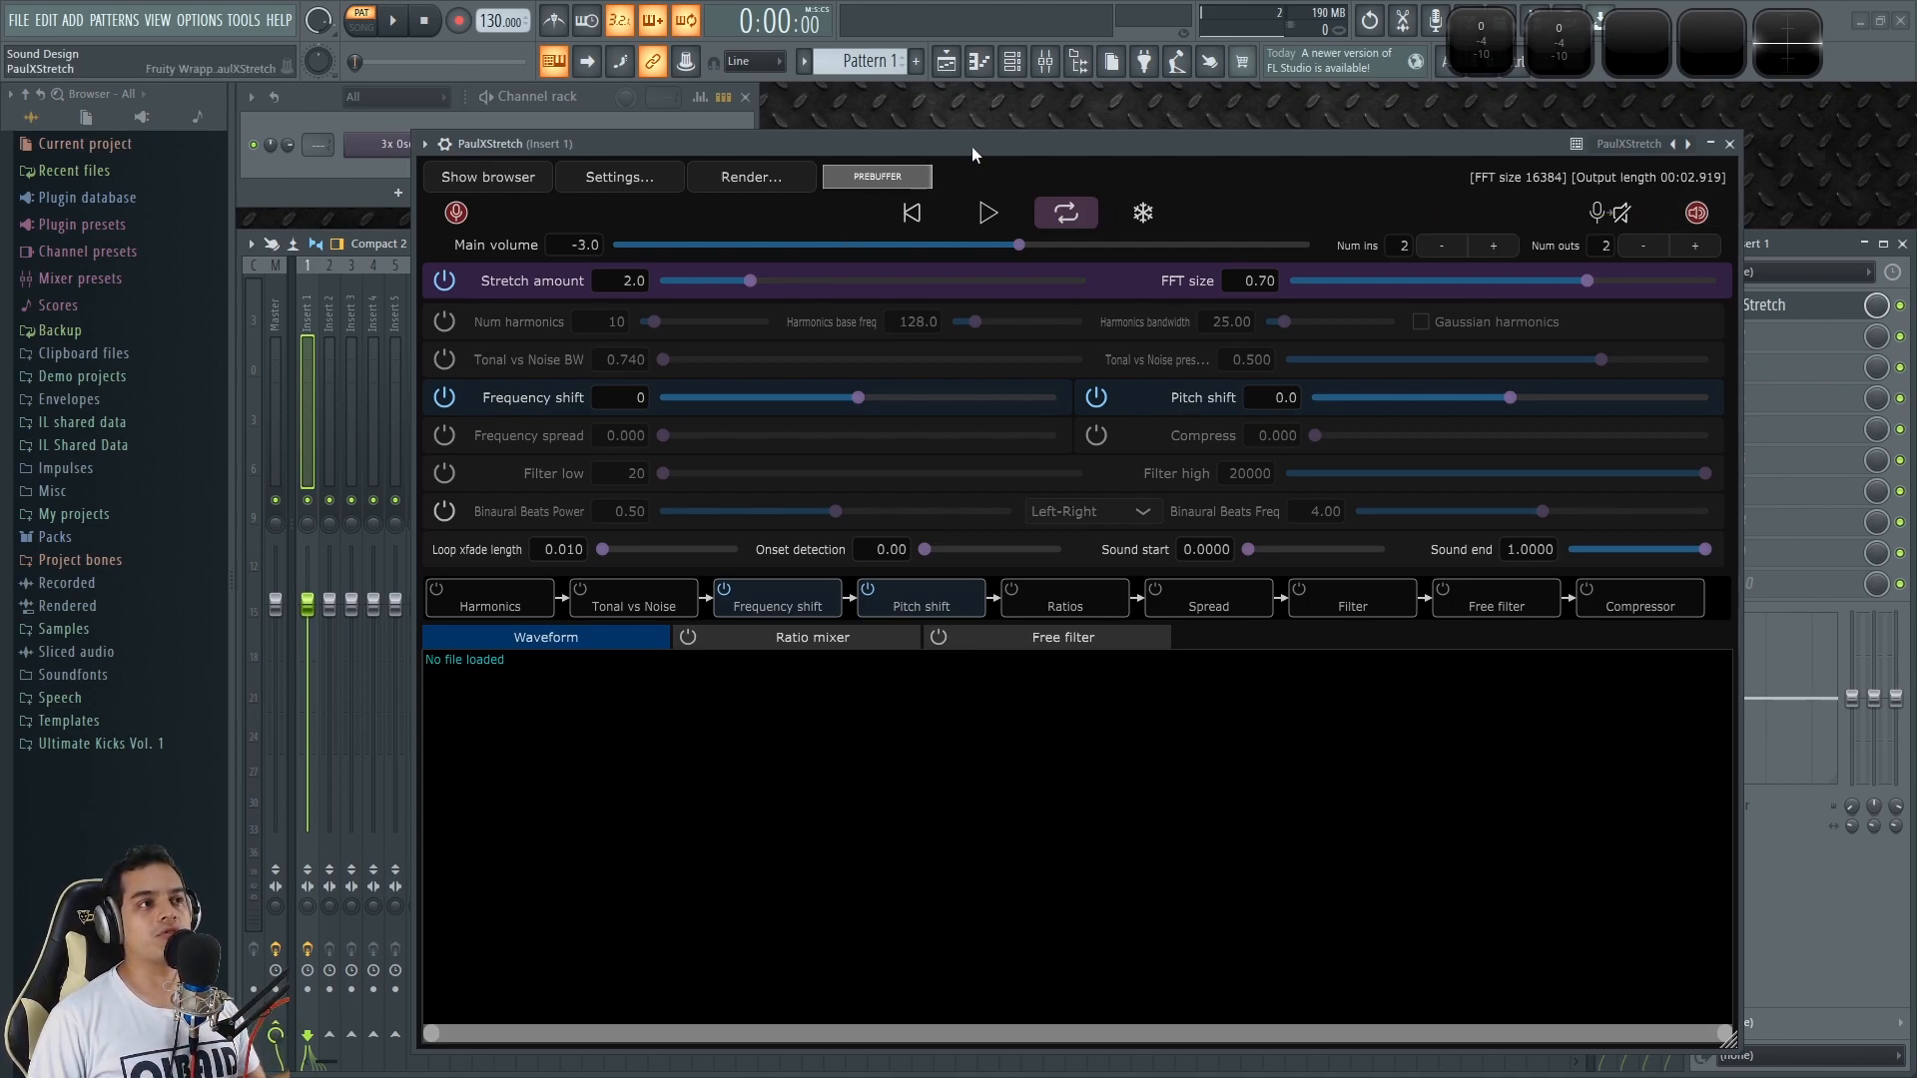
drag(972, 145, 989, 142)
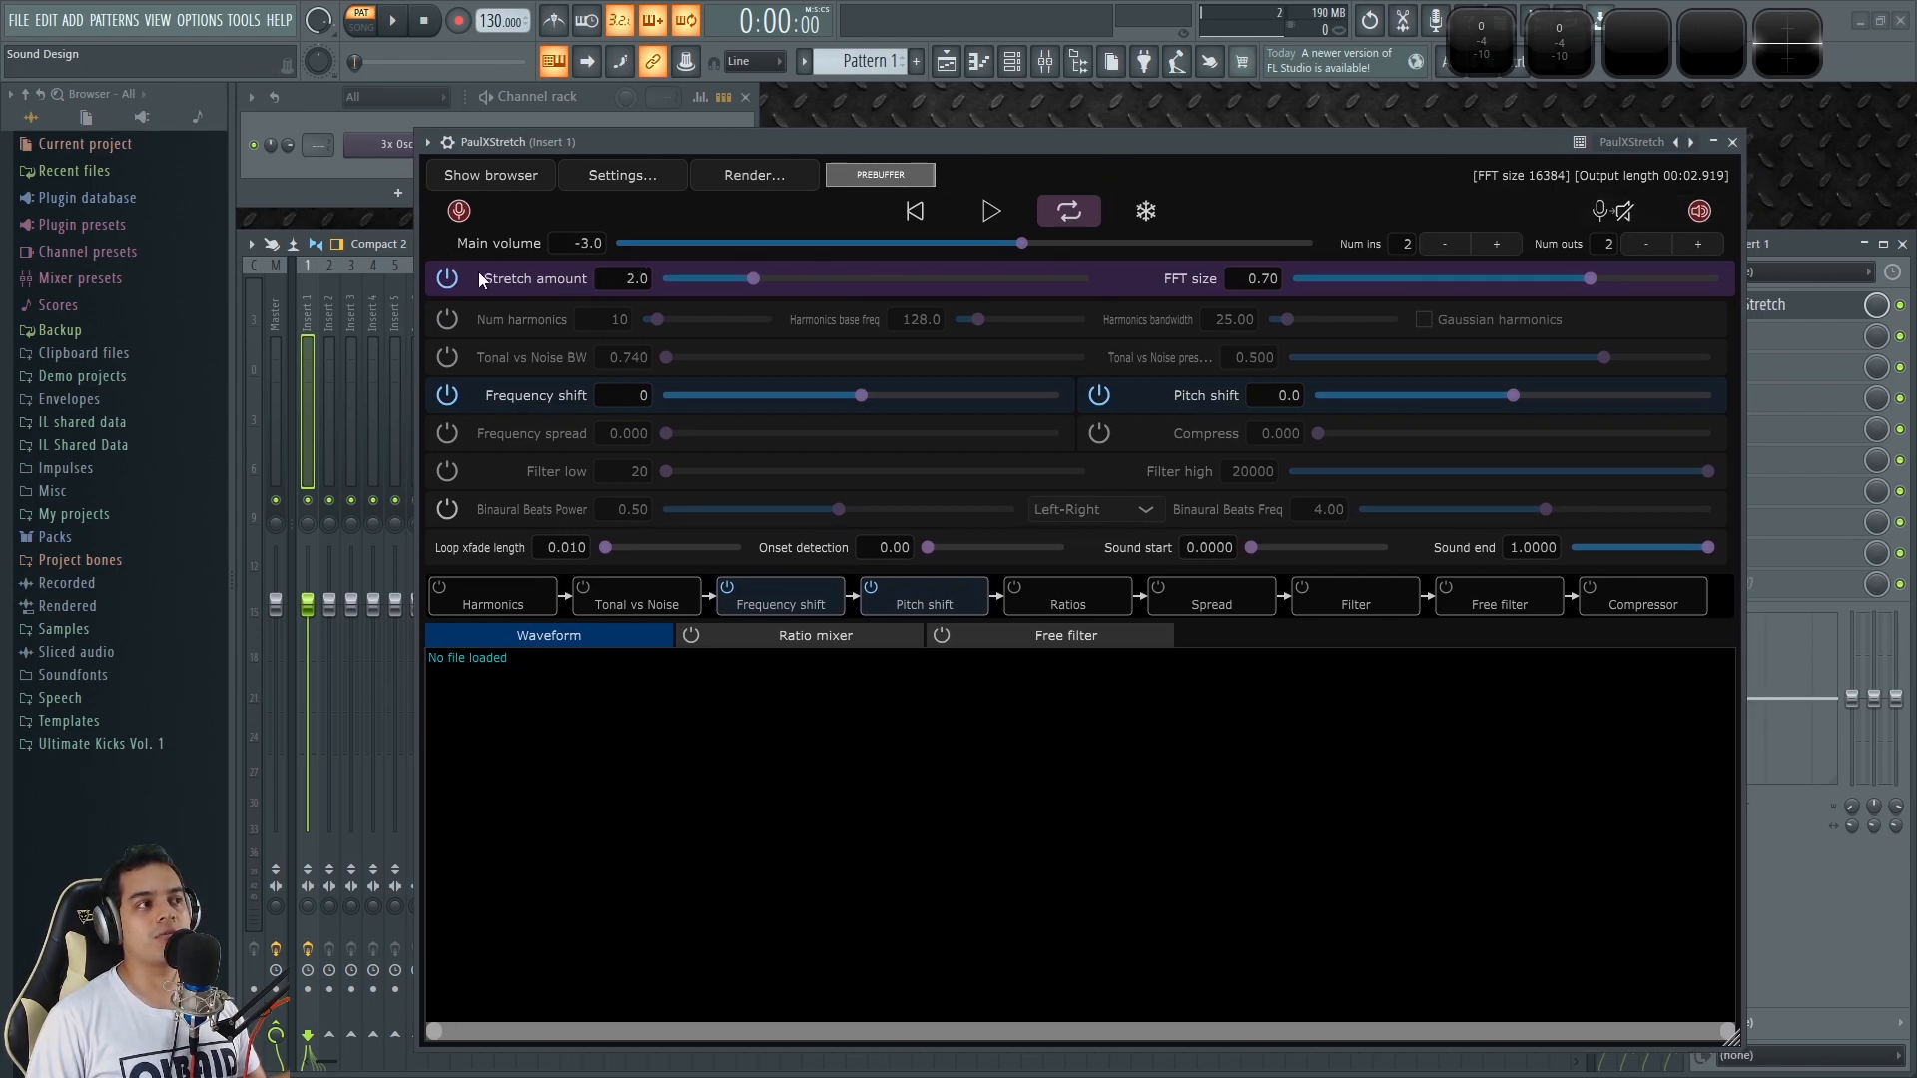
Step: Turn off stretching in PaulXStretch and load the Laurie Webb Baby sample from the Vocals folder in Packs
click(447, 280)
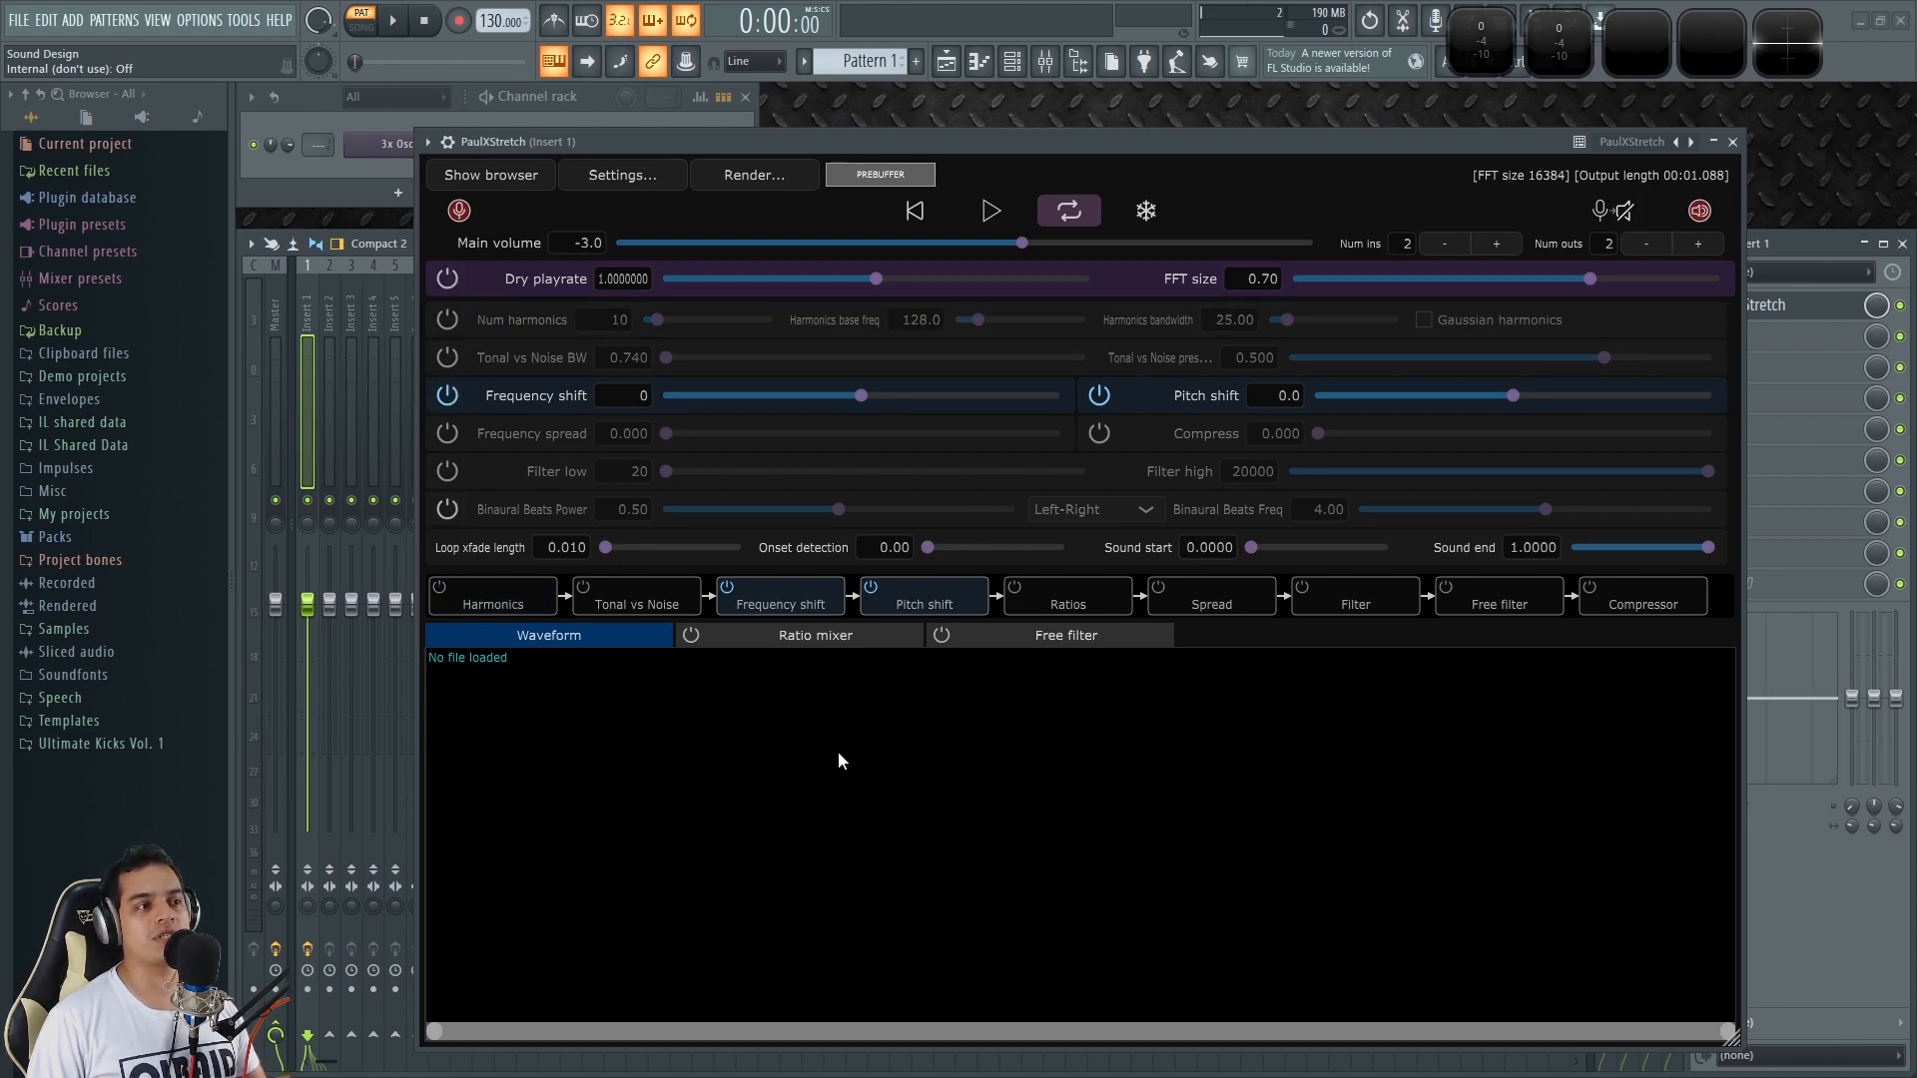
drag(1237, 597, 1182, 605)
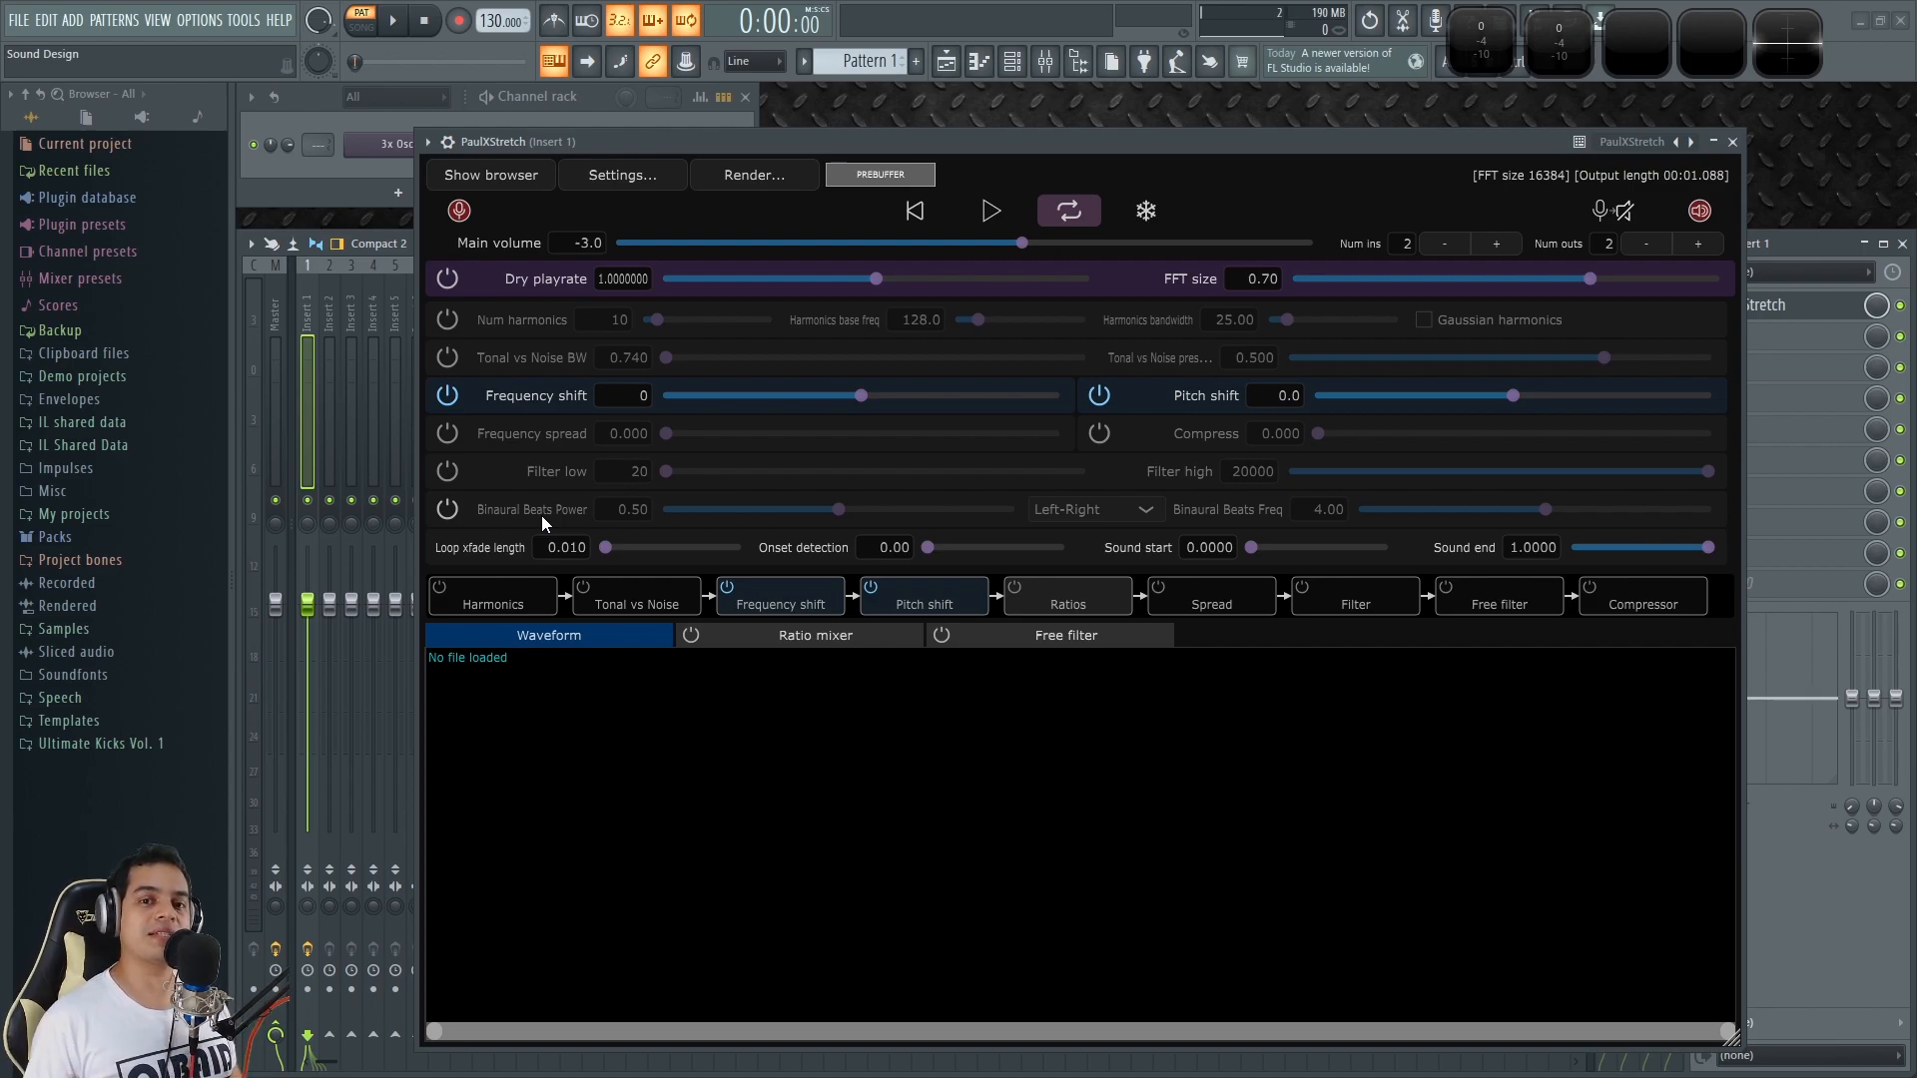
click(58, 538)
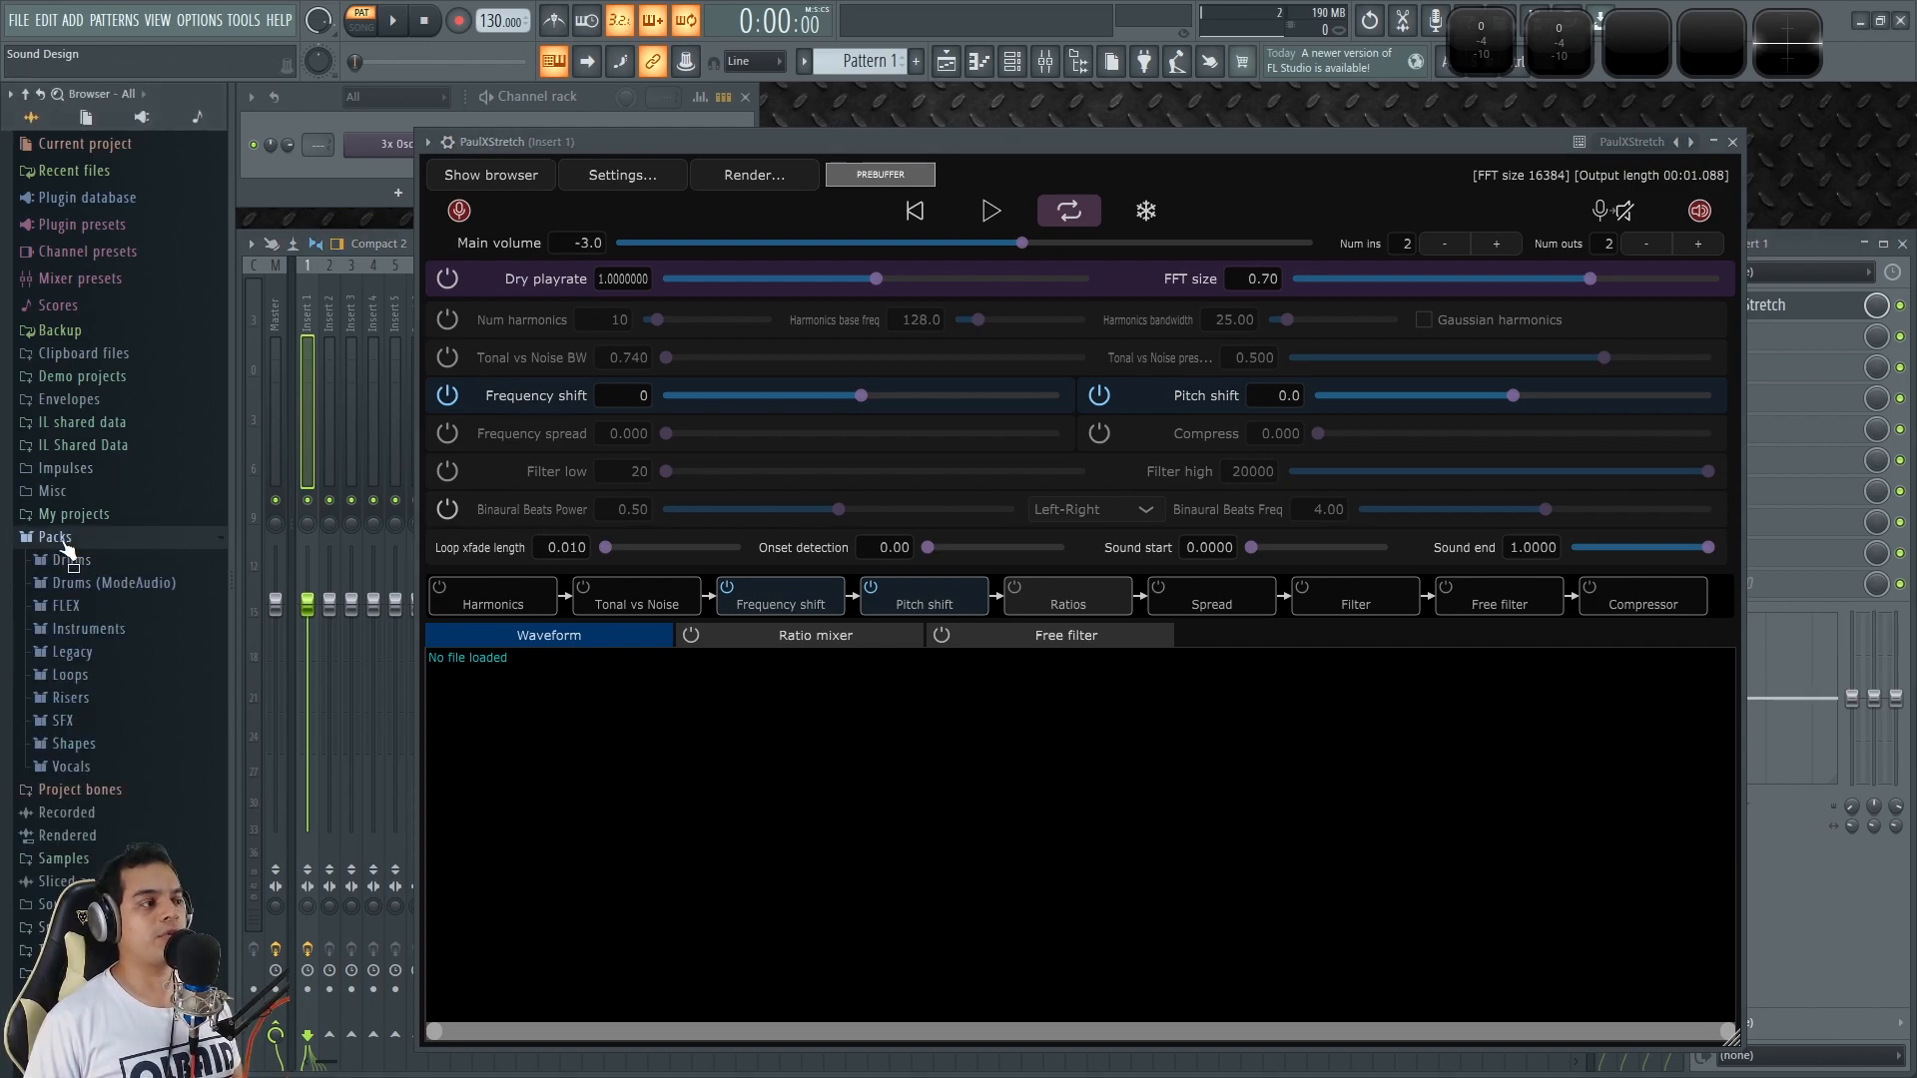
click(96, 769)
click(140, 497)
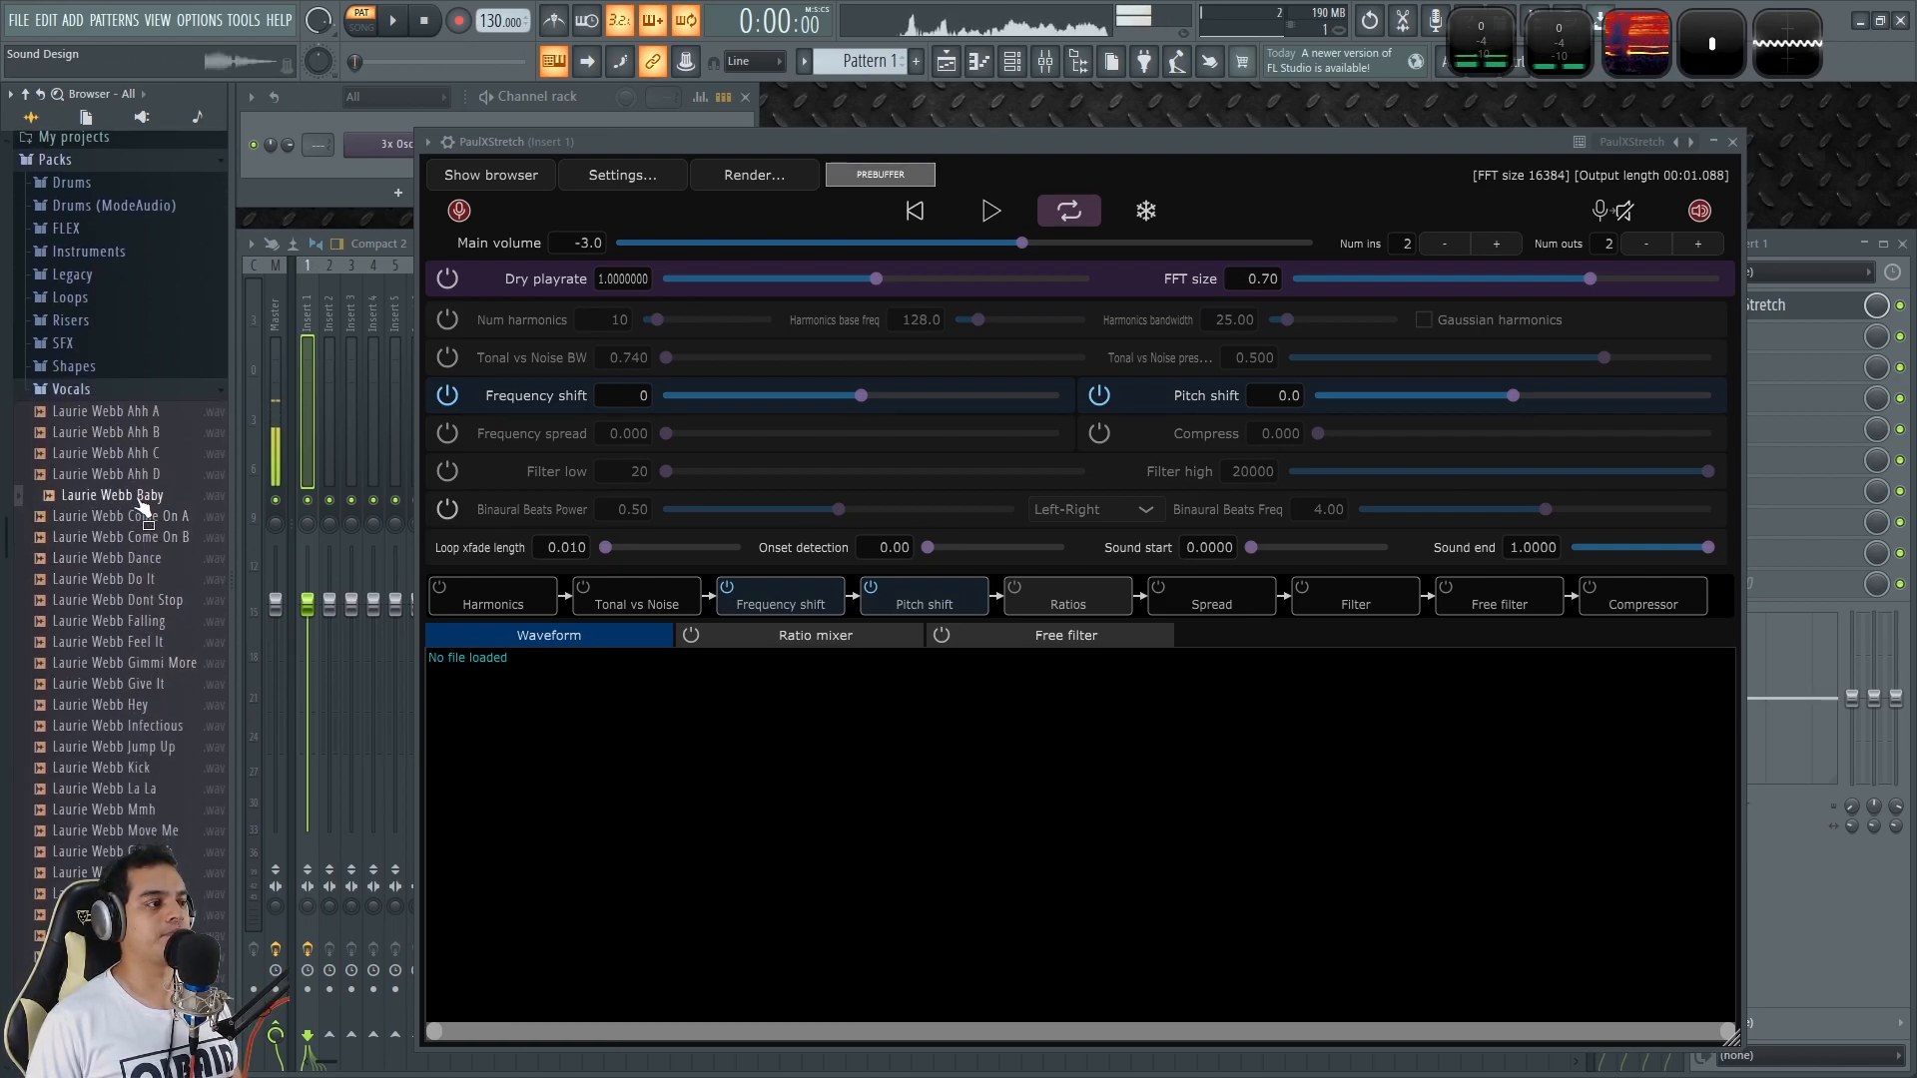
drag(143, 507, 651, 735)
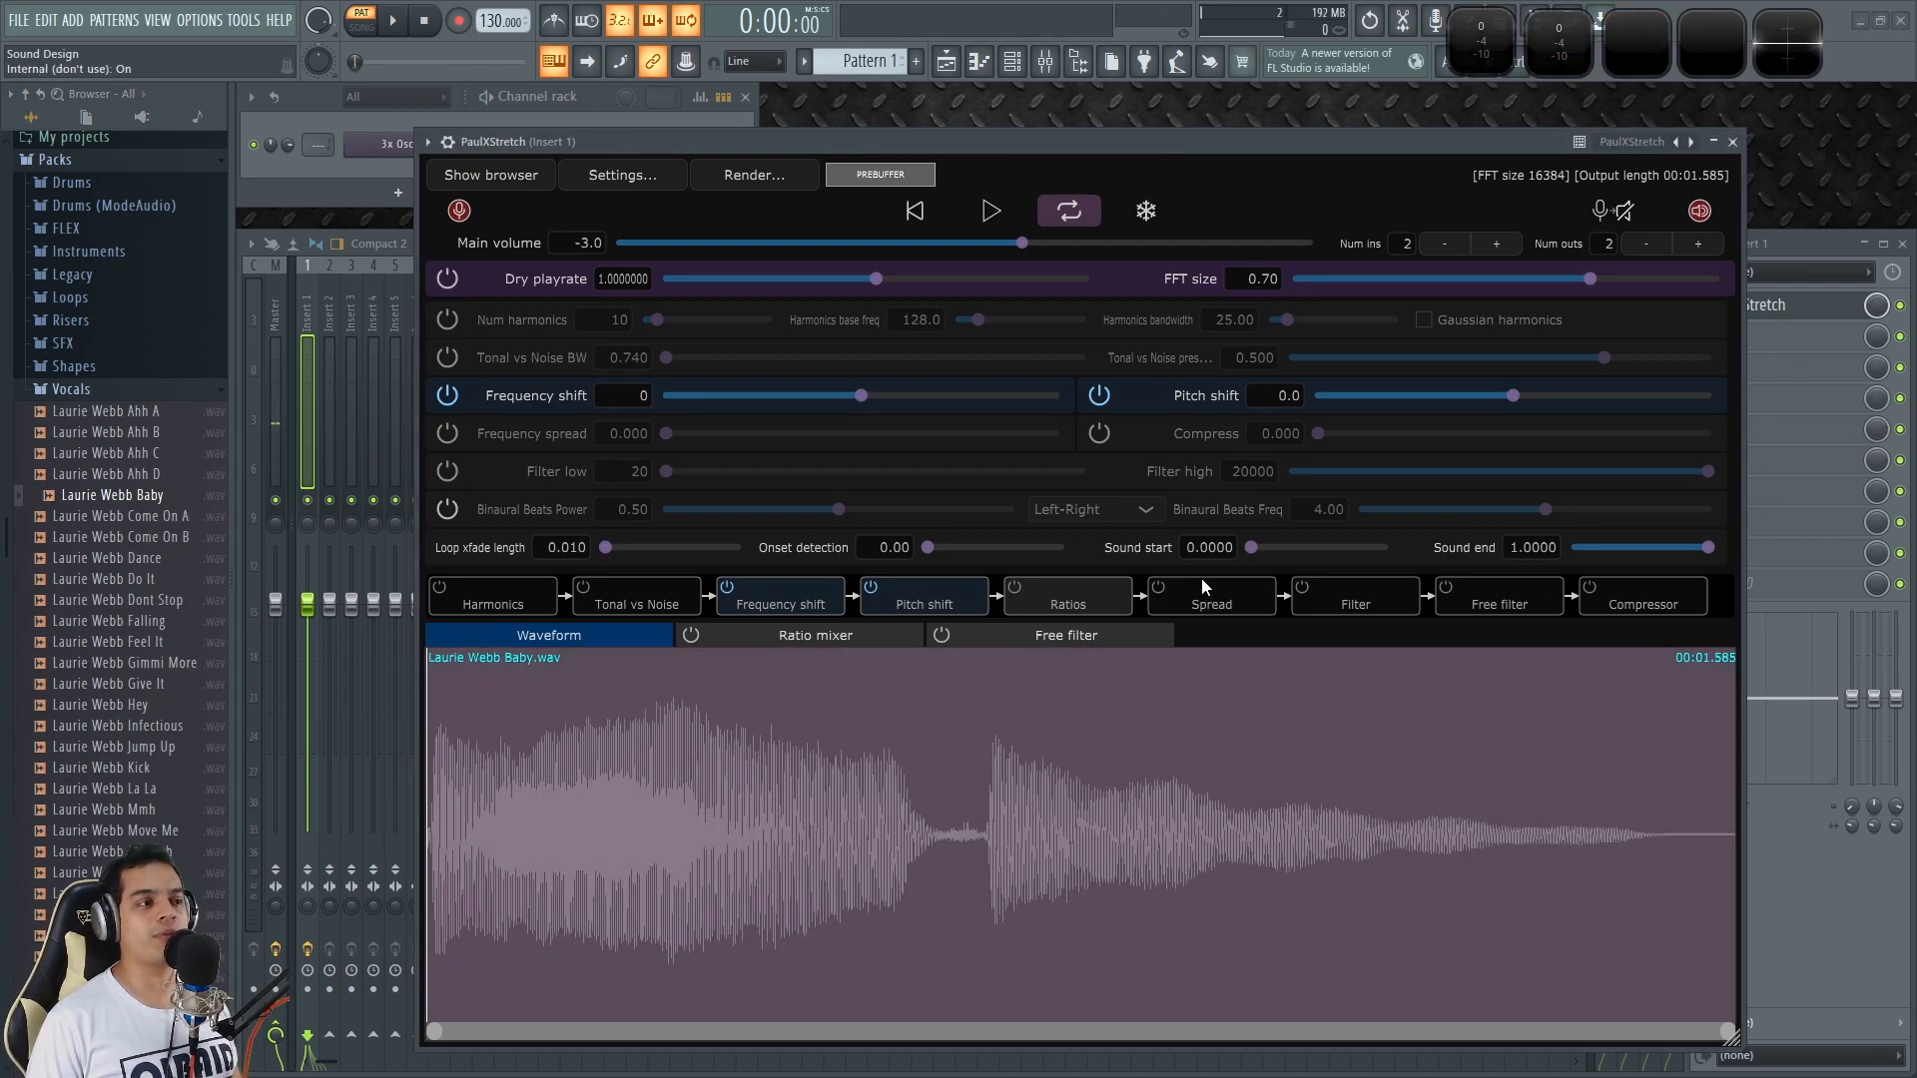
Step: Play the vocal sample on a loop and reduce the plugin's main volume to -11.9
click(988, 211)
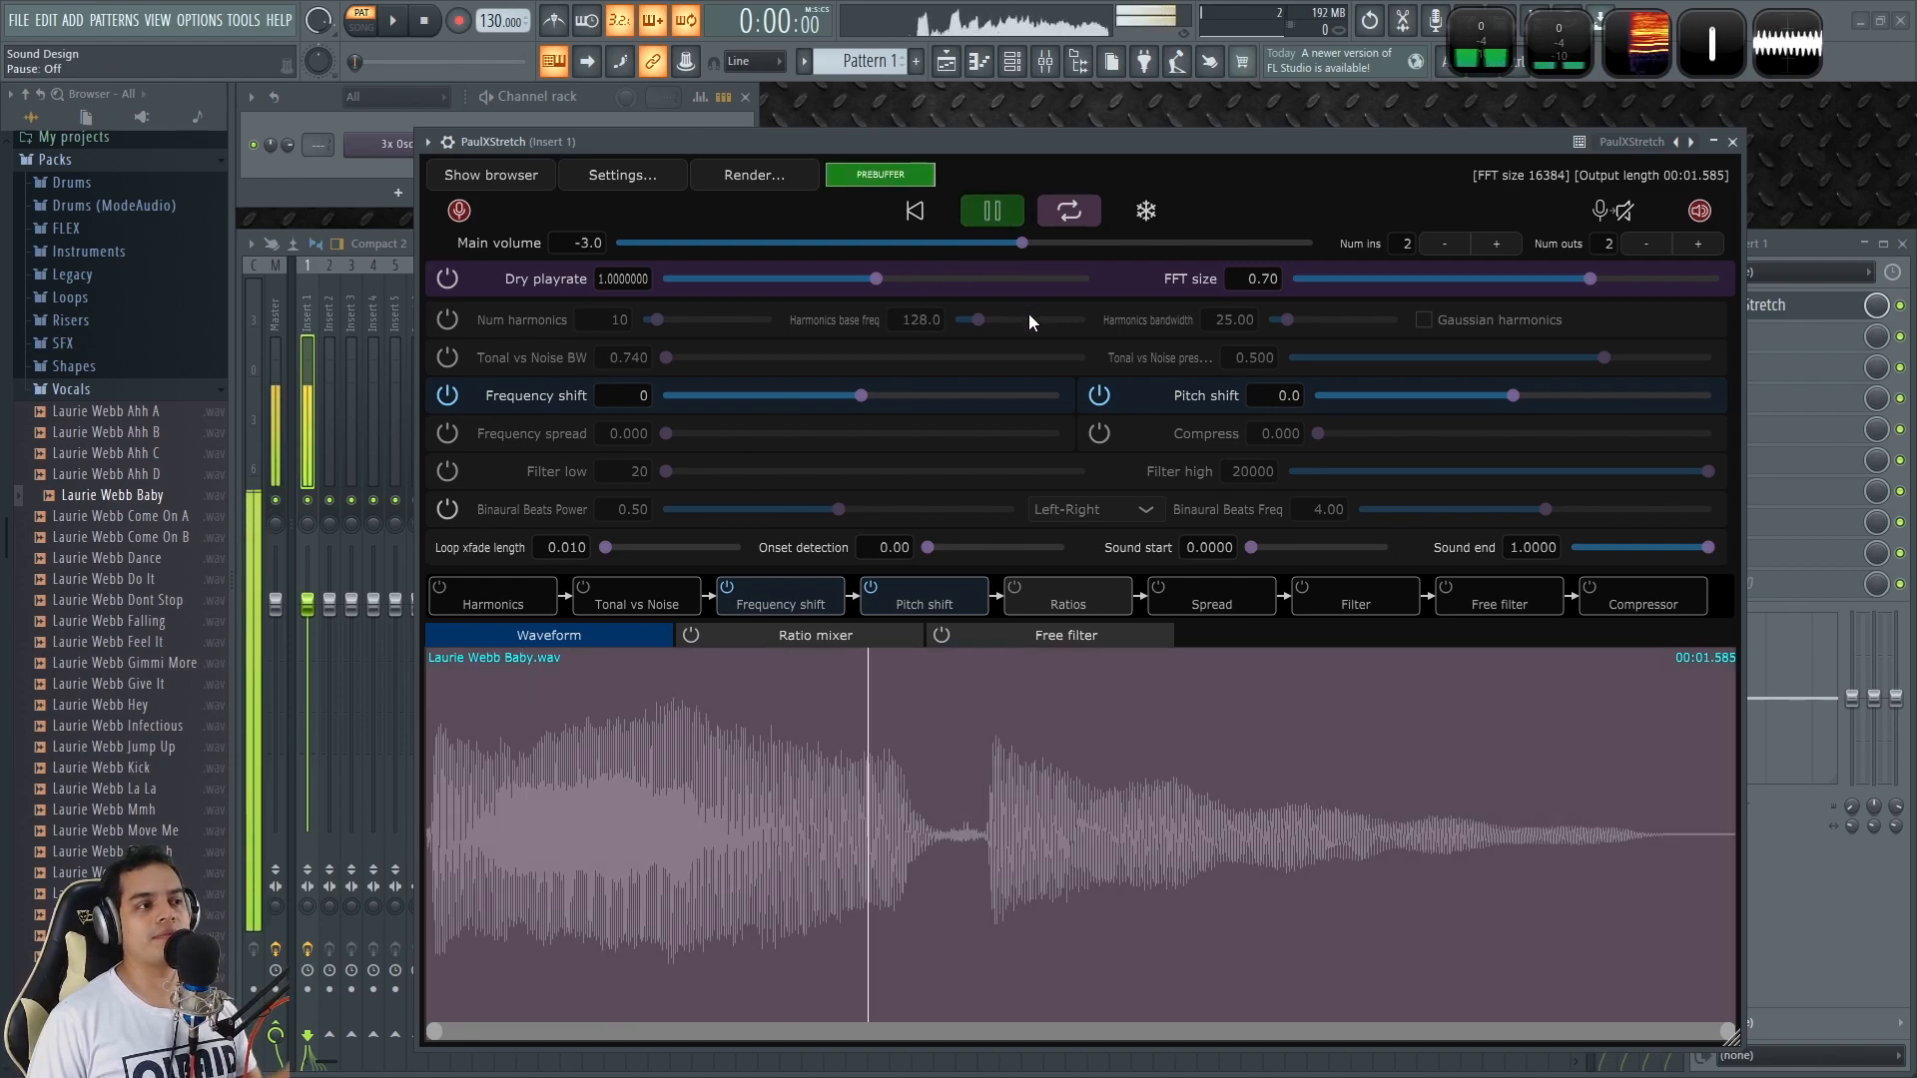
click(994, 210)
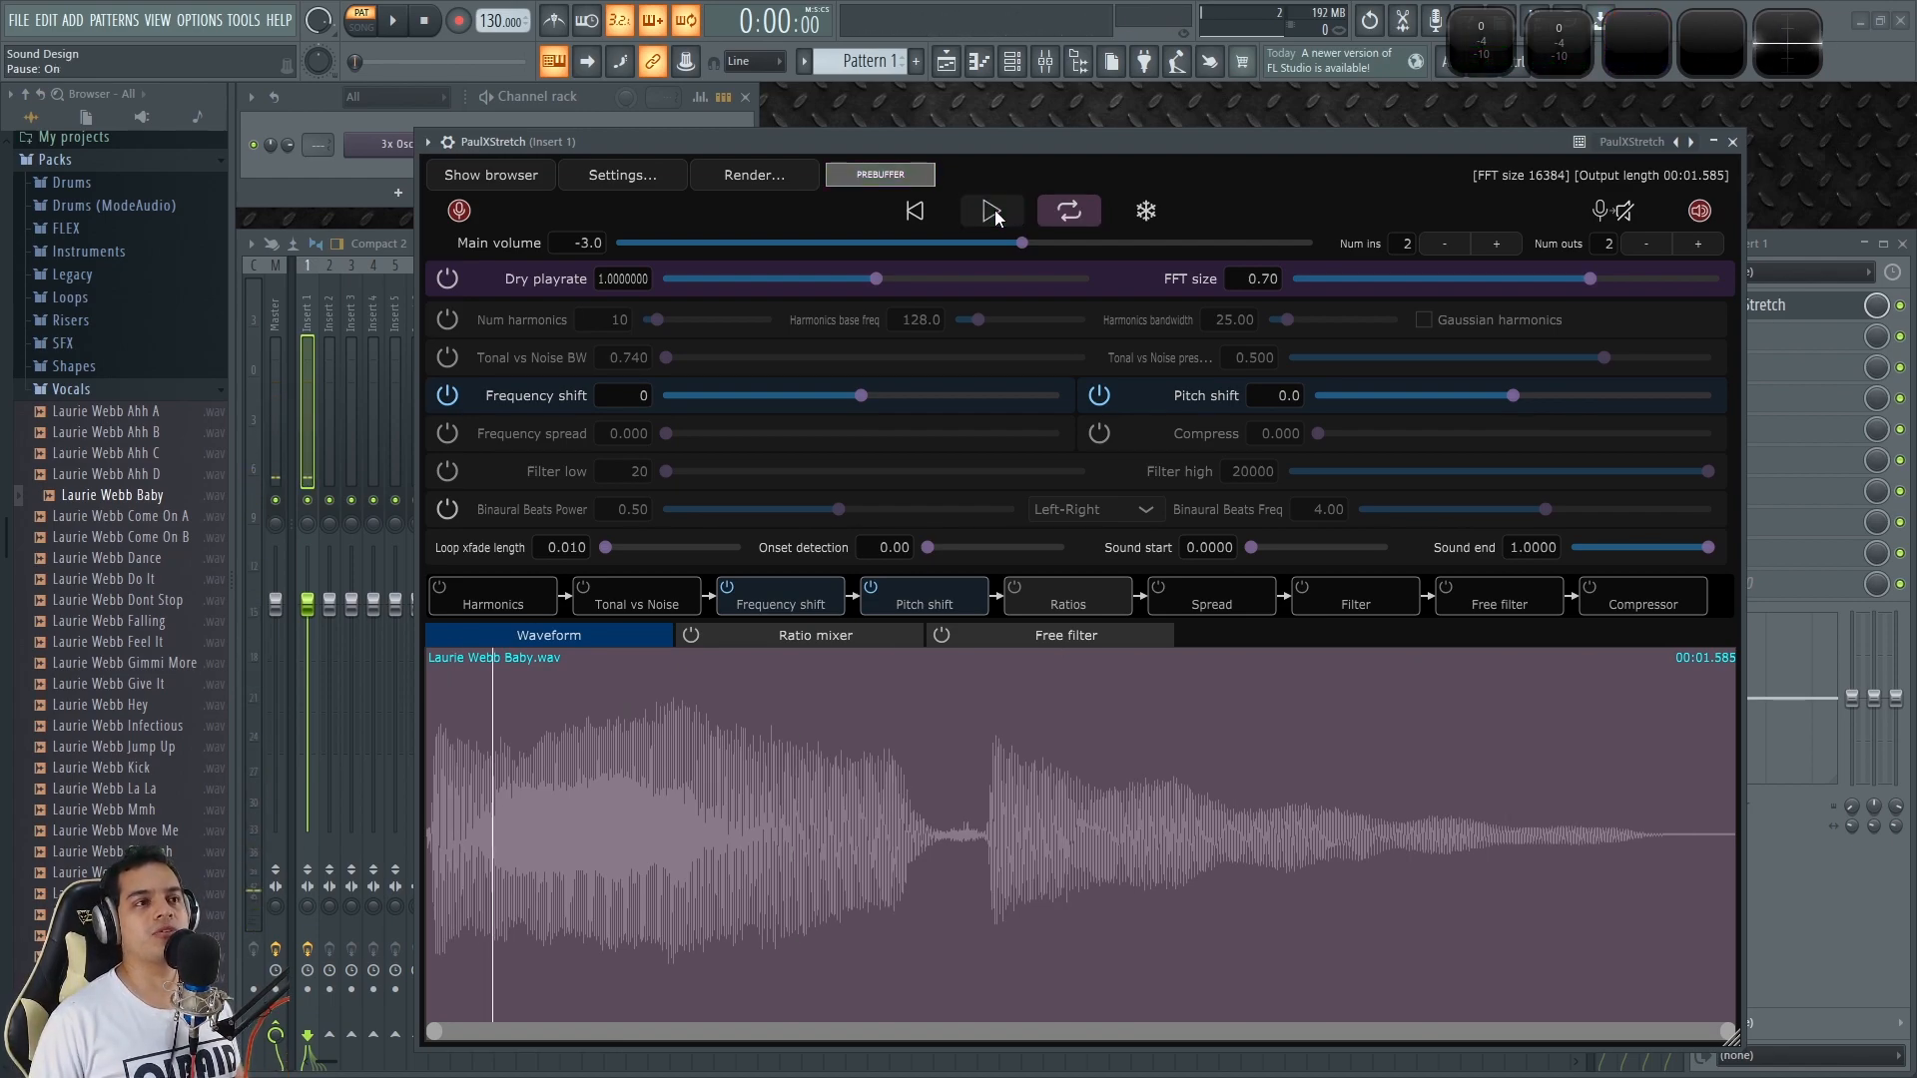
click(993, 213)
drag(1023, 244, 724, 240)
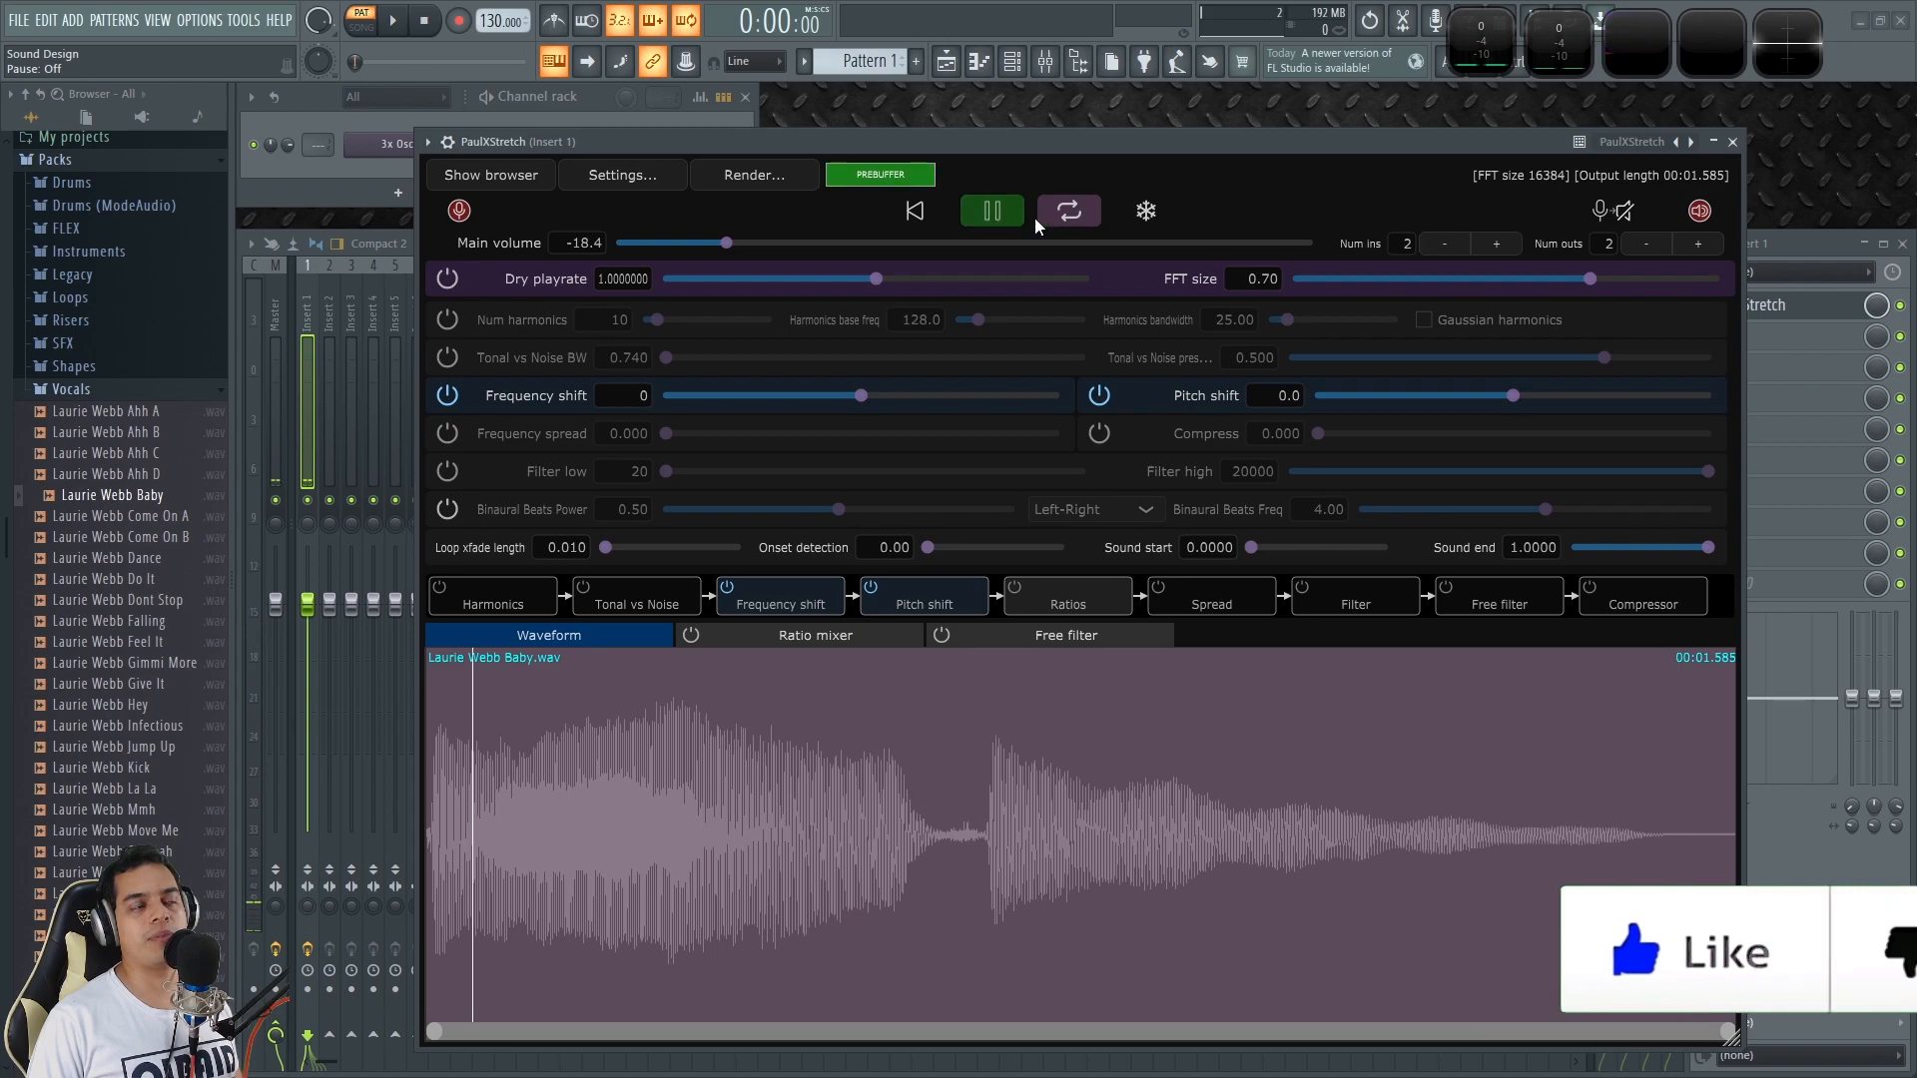
click(1088, 212)
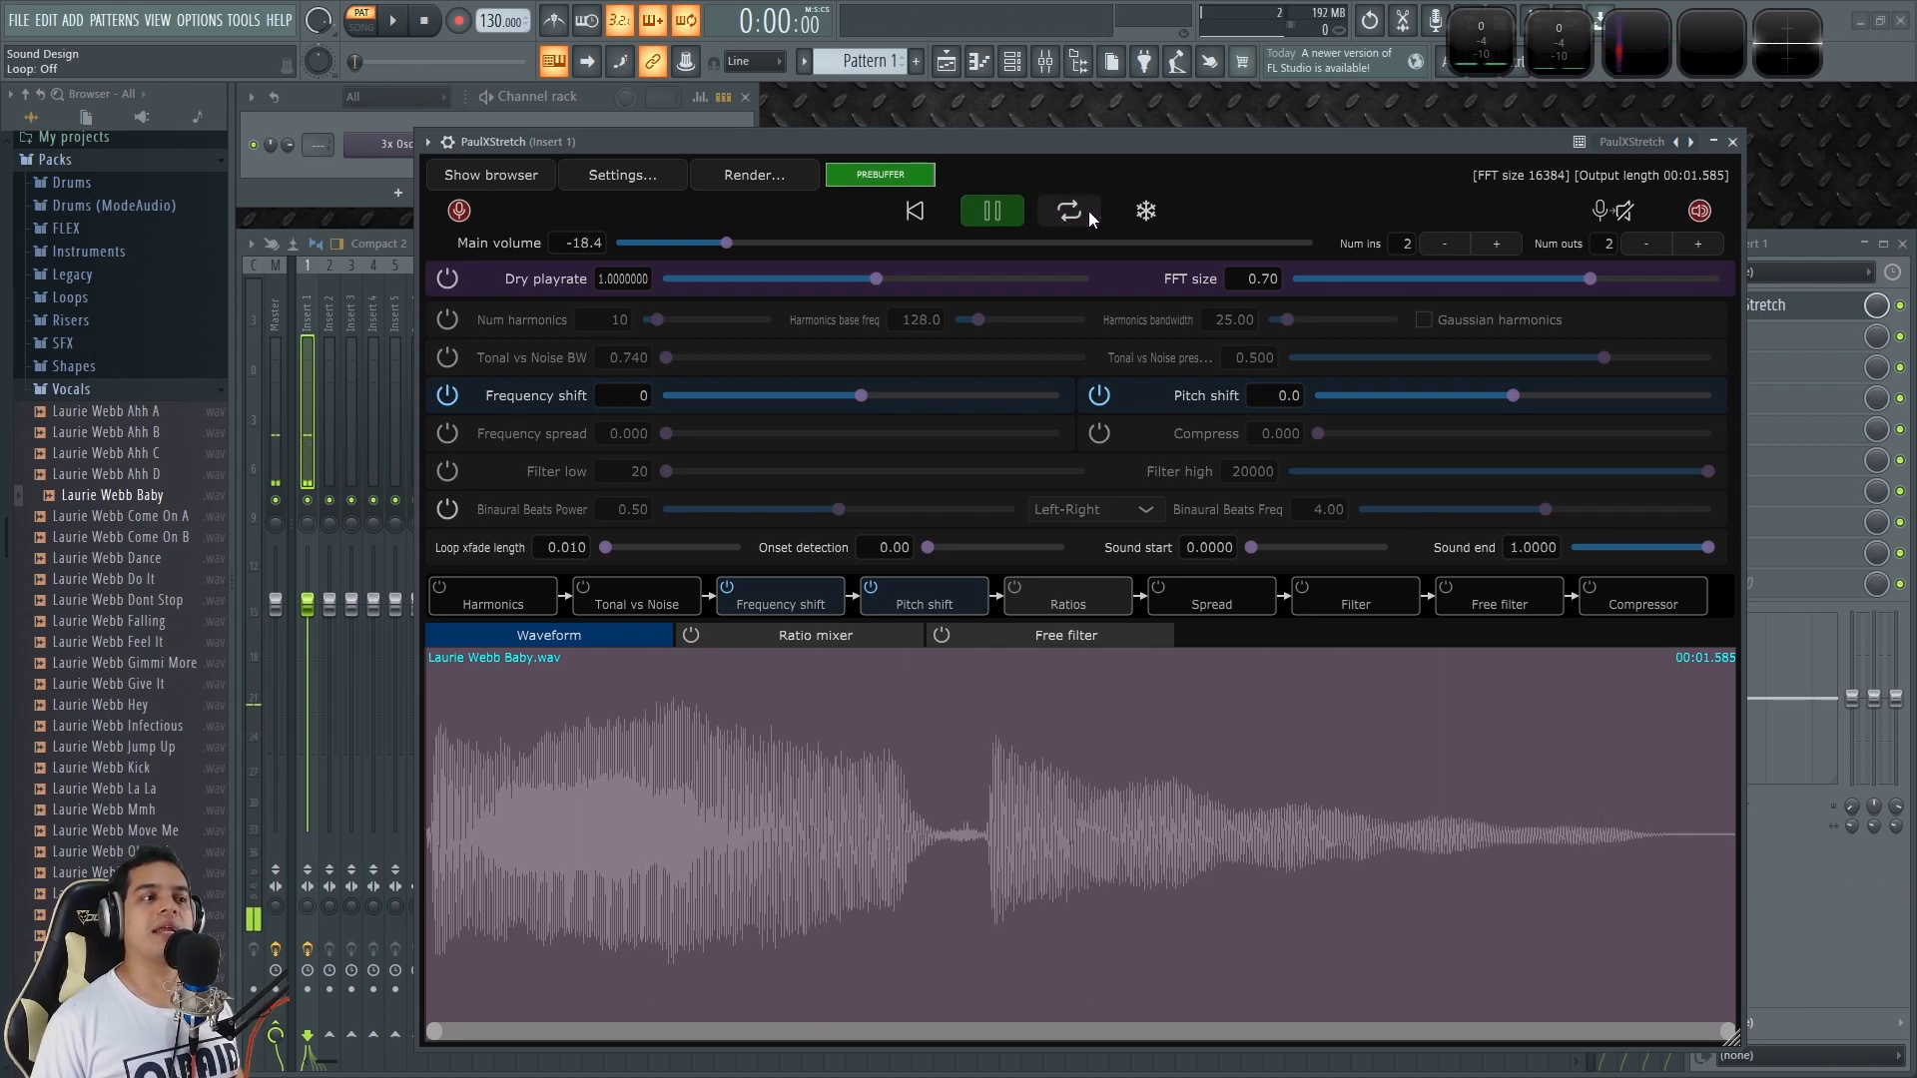
click(1089, 211)
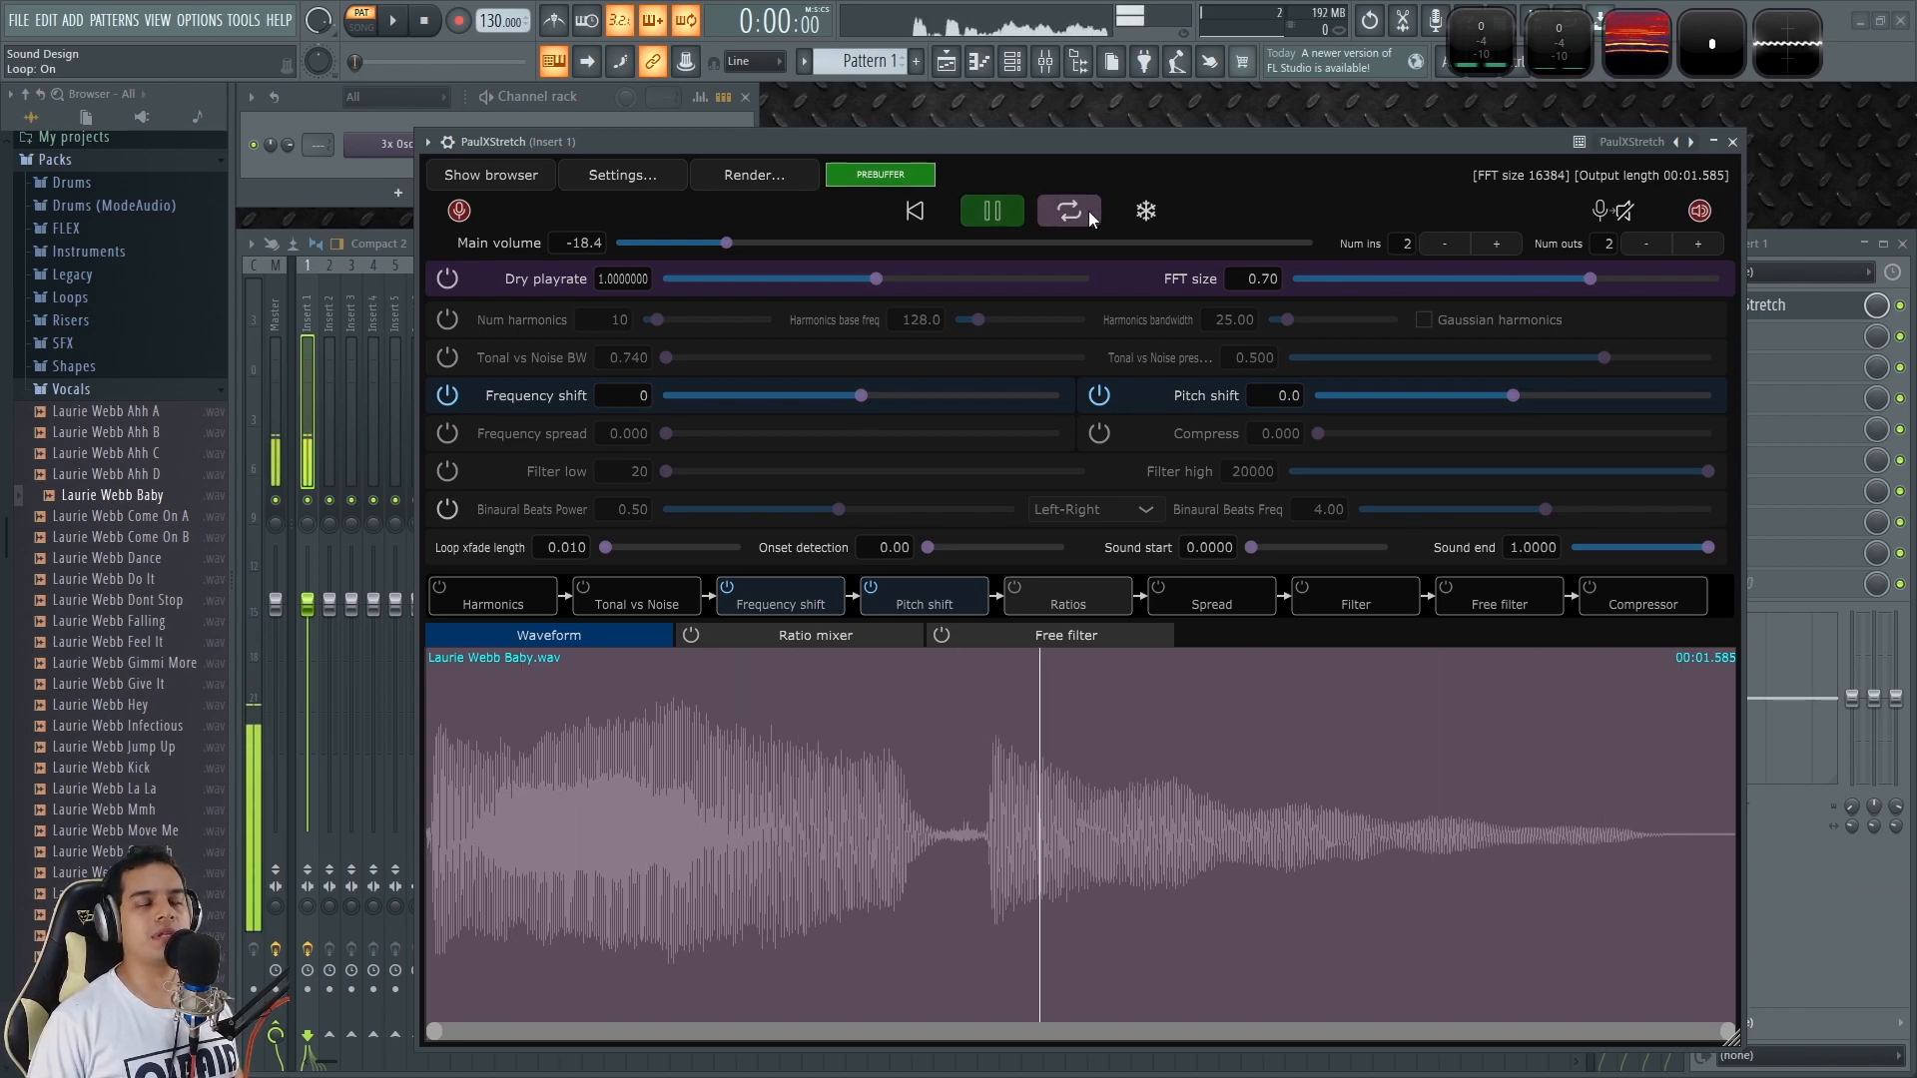
drag(727, 241, 852, 241)
Step: Turn off the Frequency shift and Pitch shift modules and switch stretching back on
click(447, 395)
click(1099, 395)
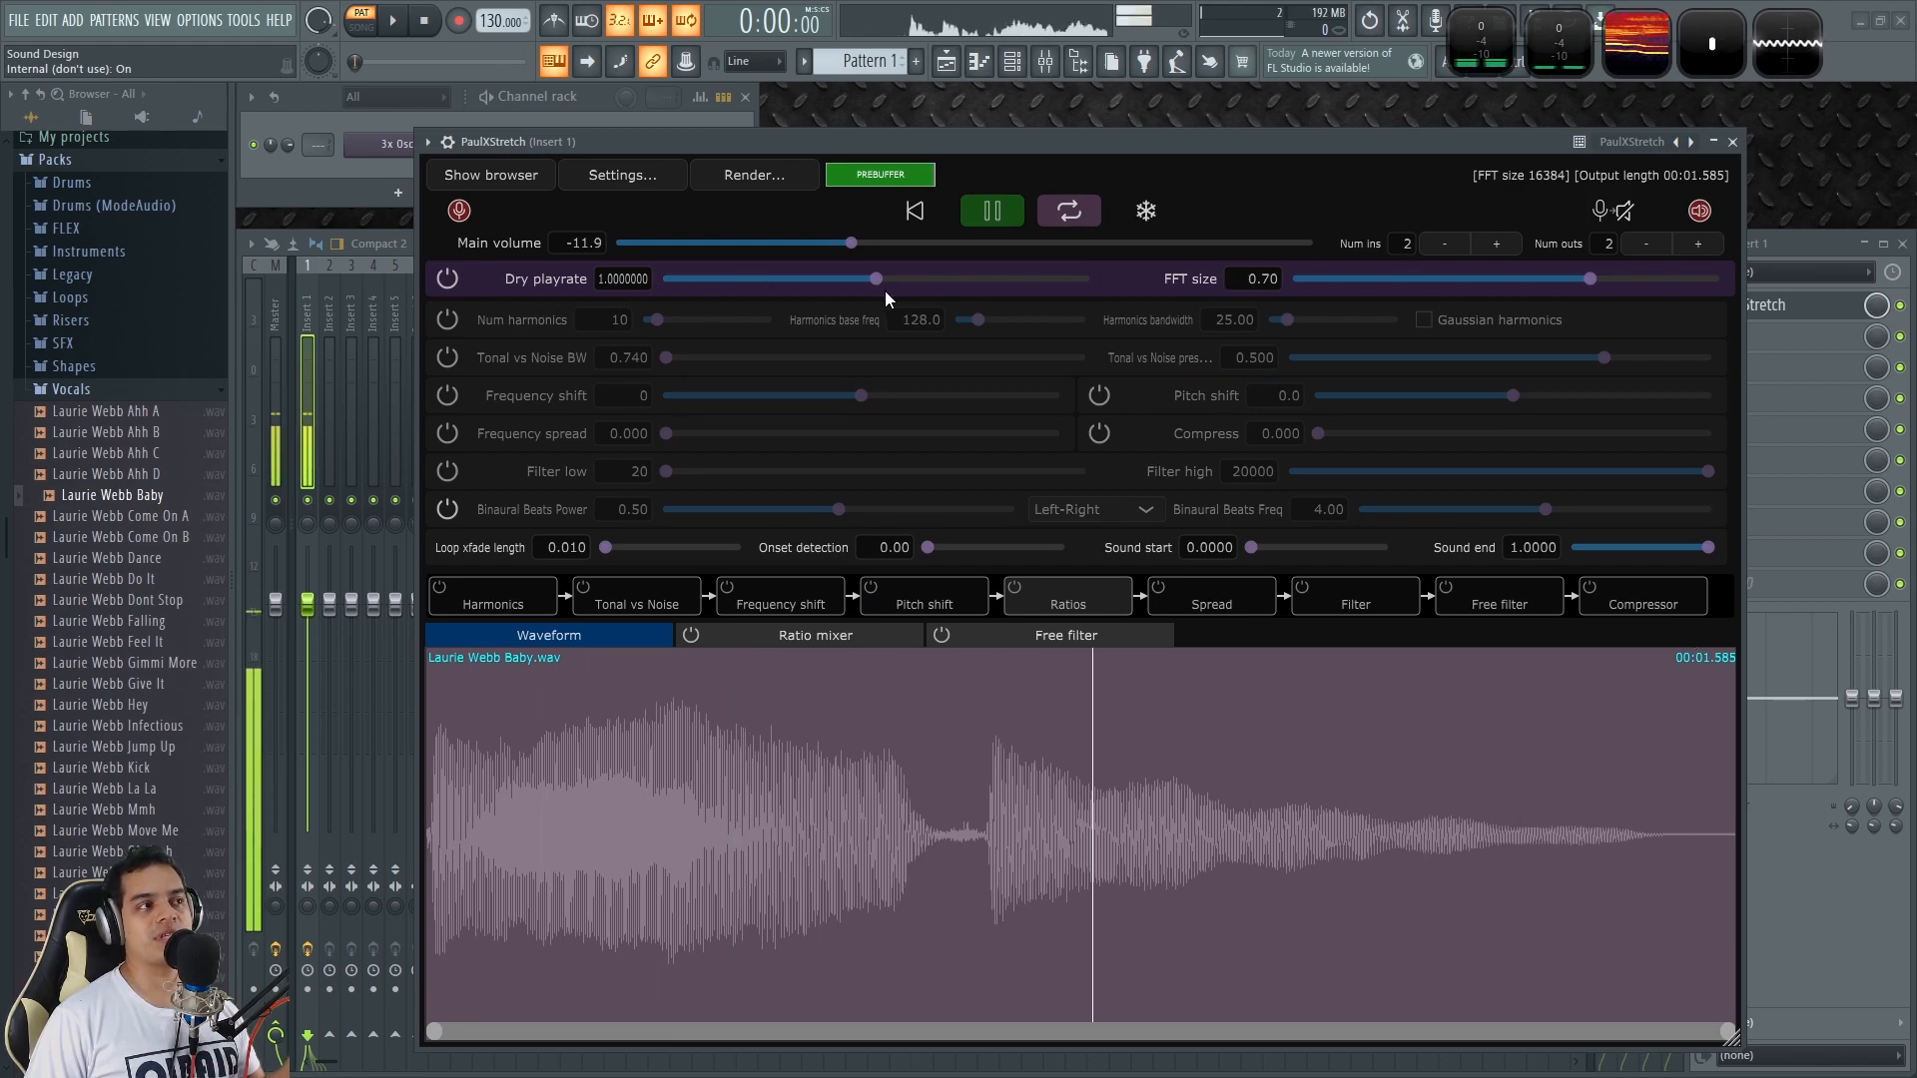
click(448, 281)
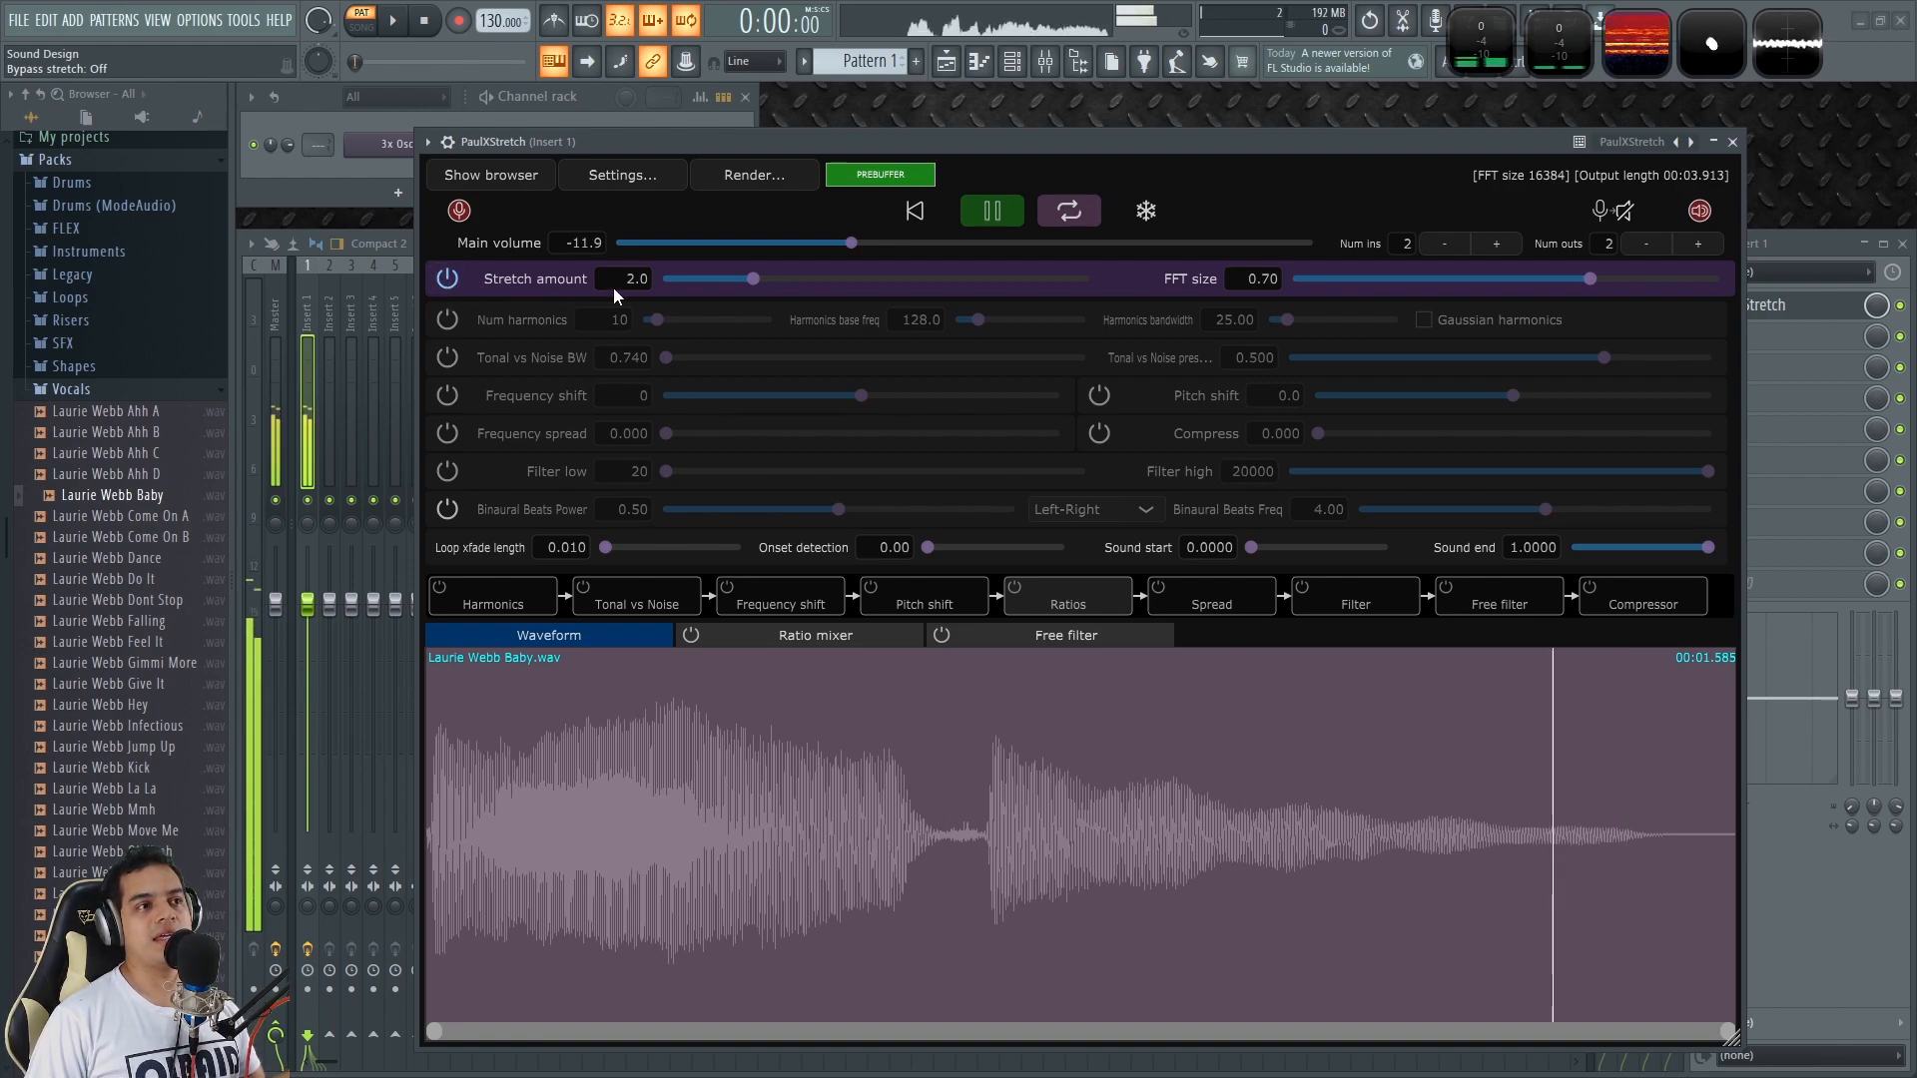
Step: Try stretch amounts of 0.3, 1024.0 and 1.0 while the vocal sample plays
key(space)
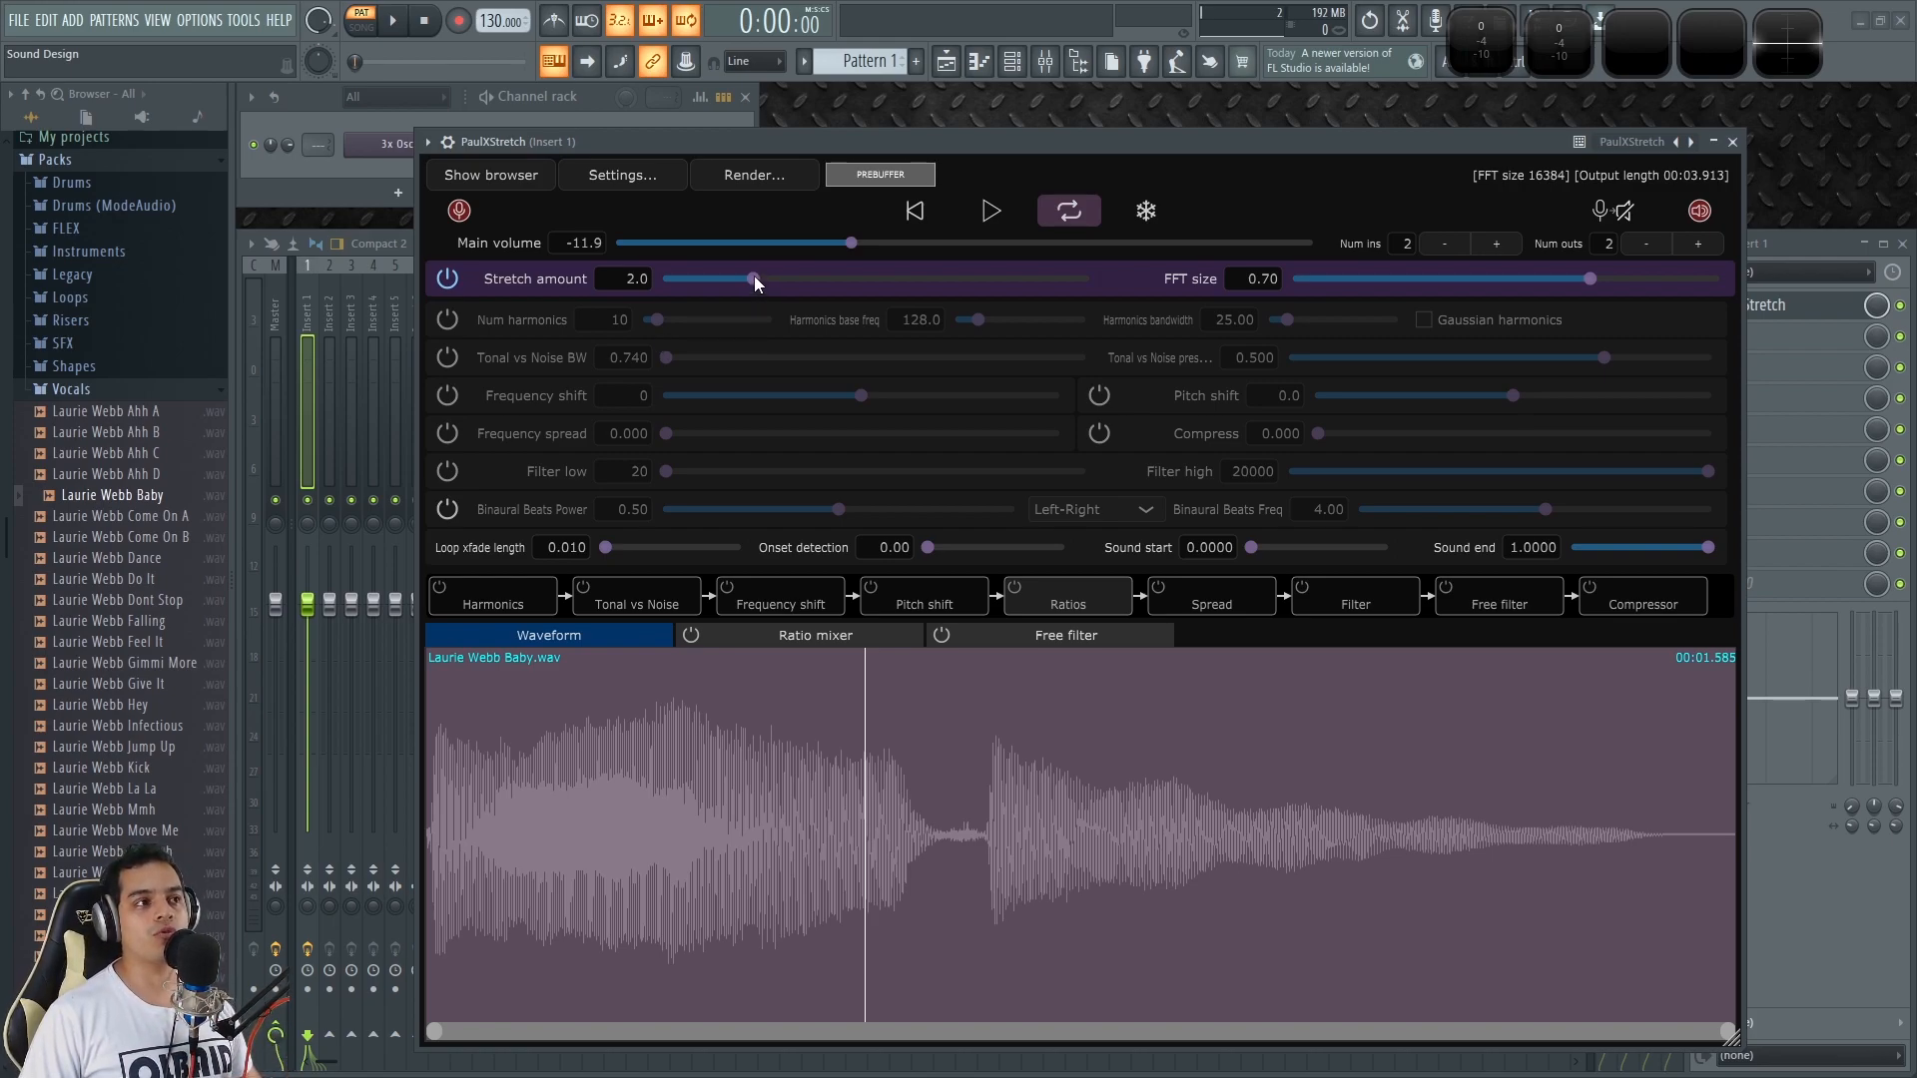
key(space)
drag(755, 278, 719, 281)
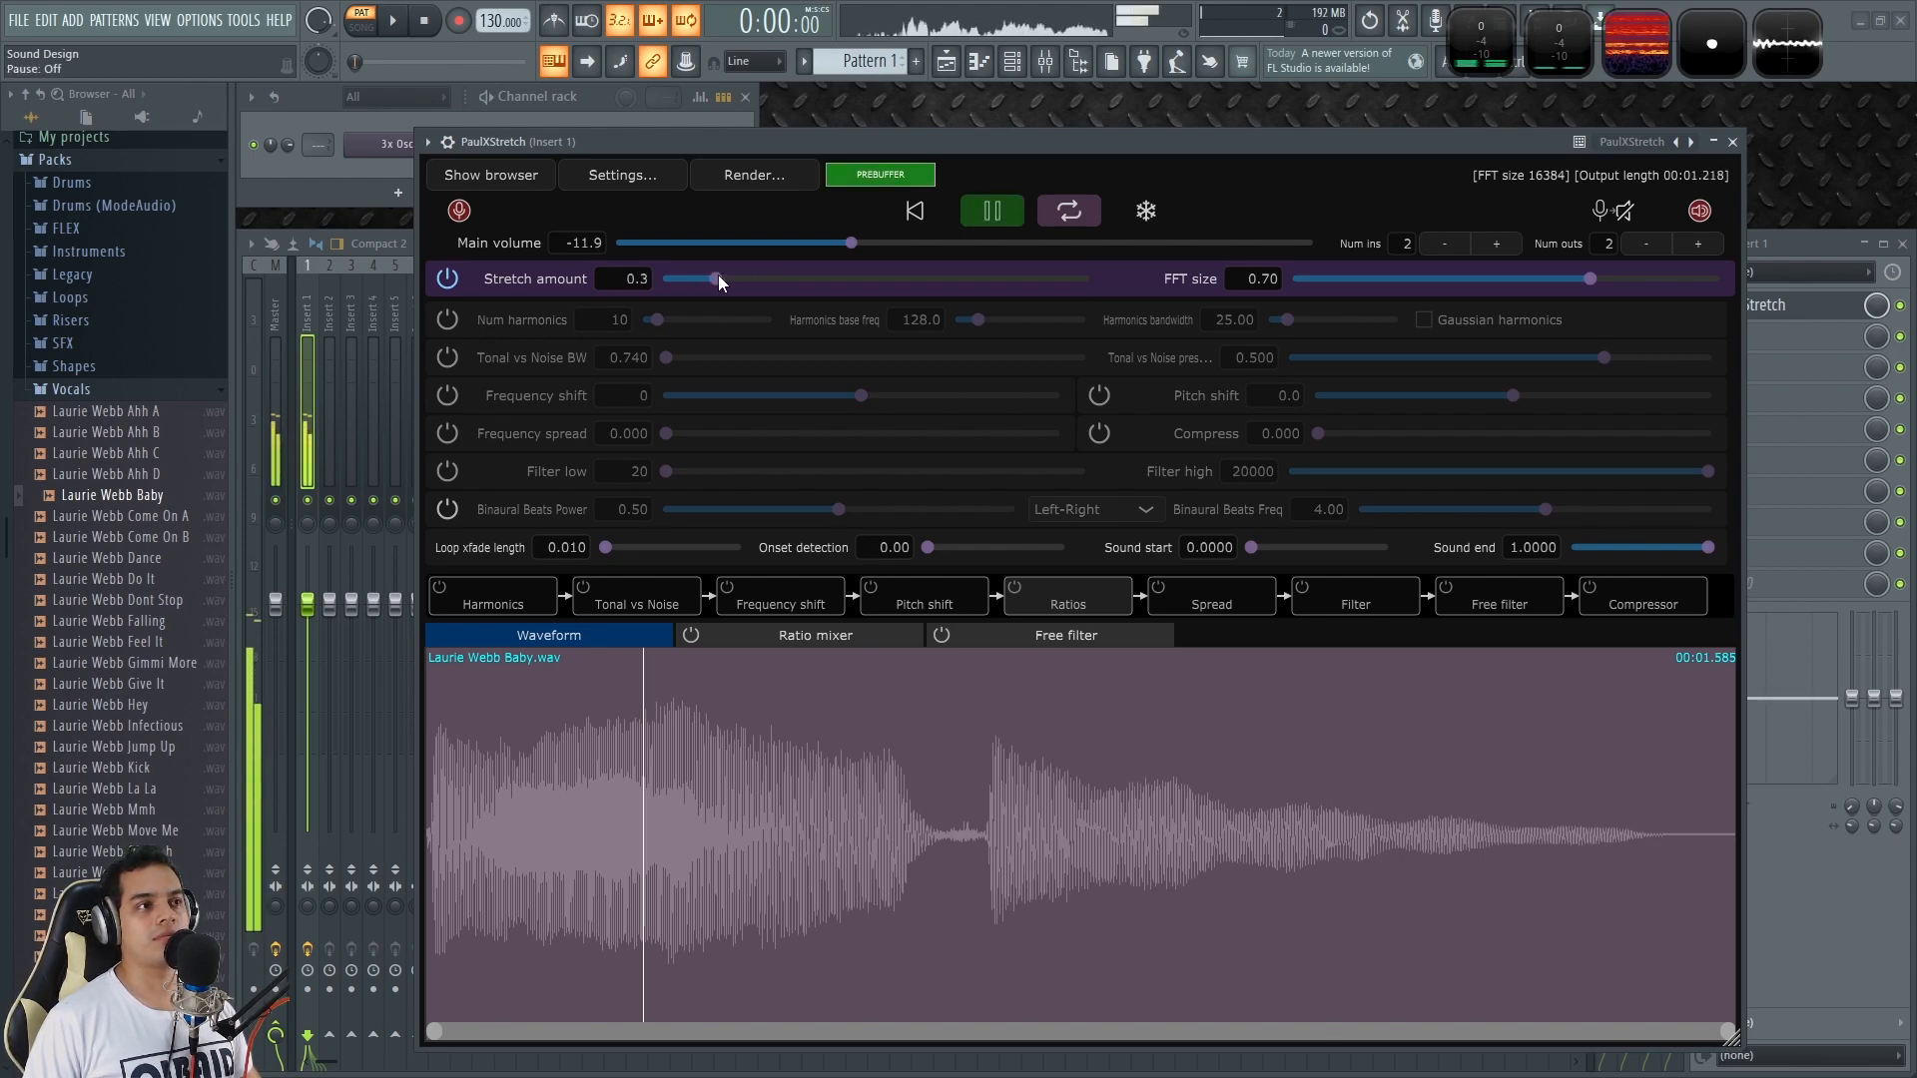
drag(719, 278, 1218, 266)
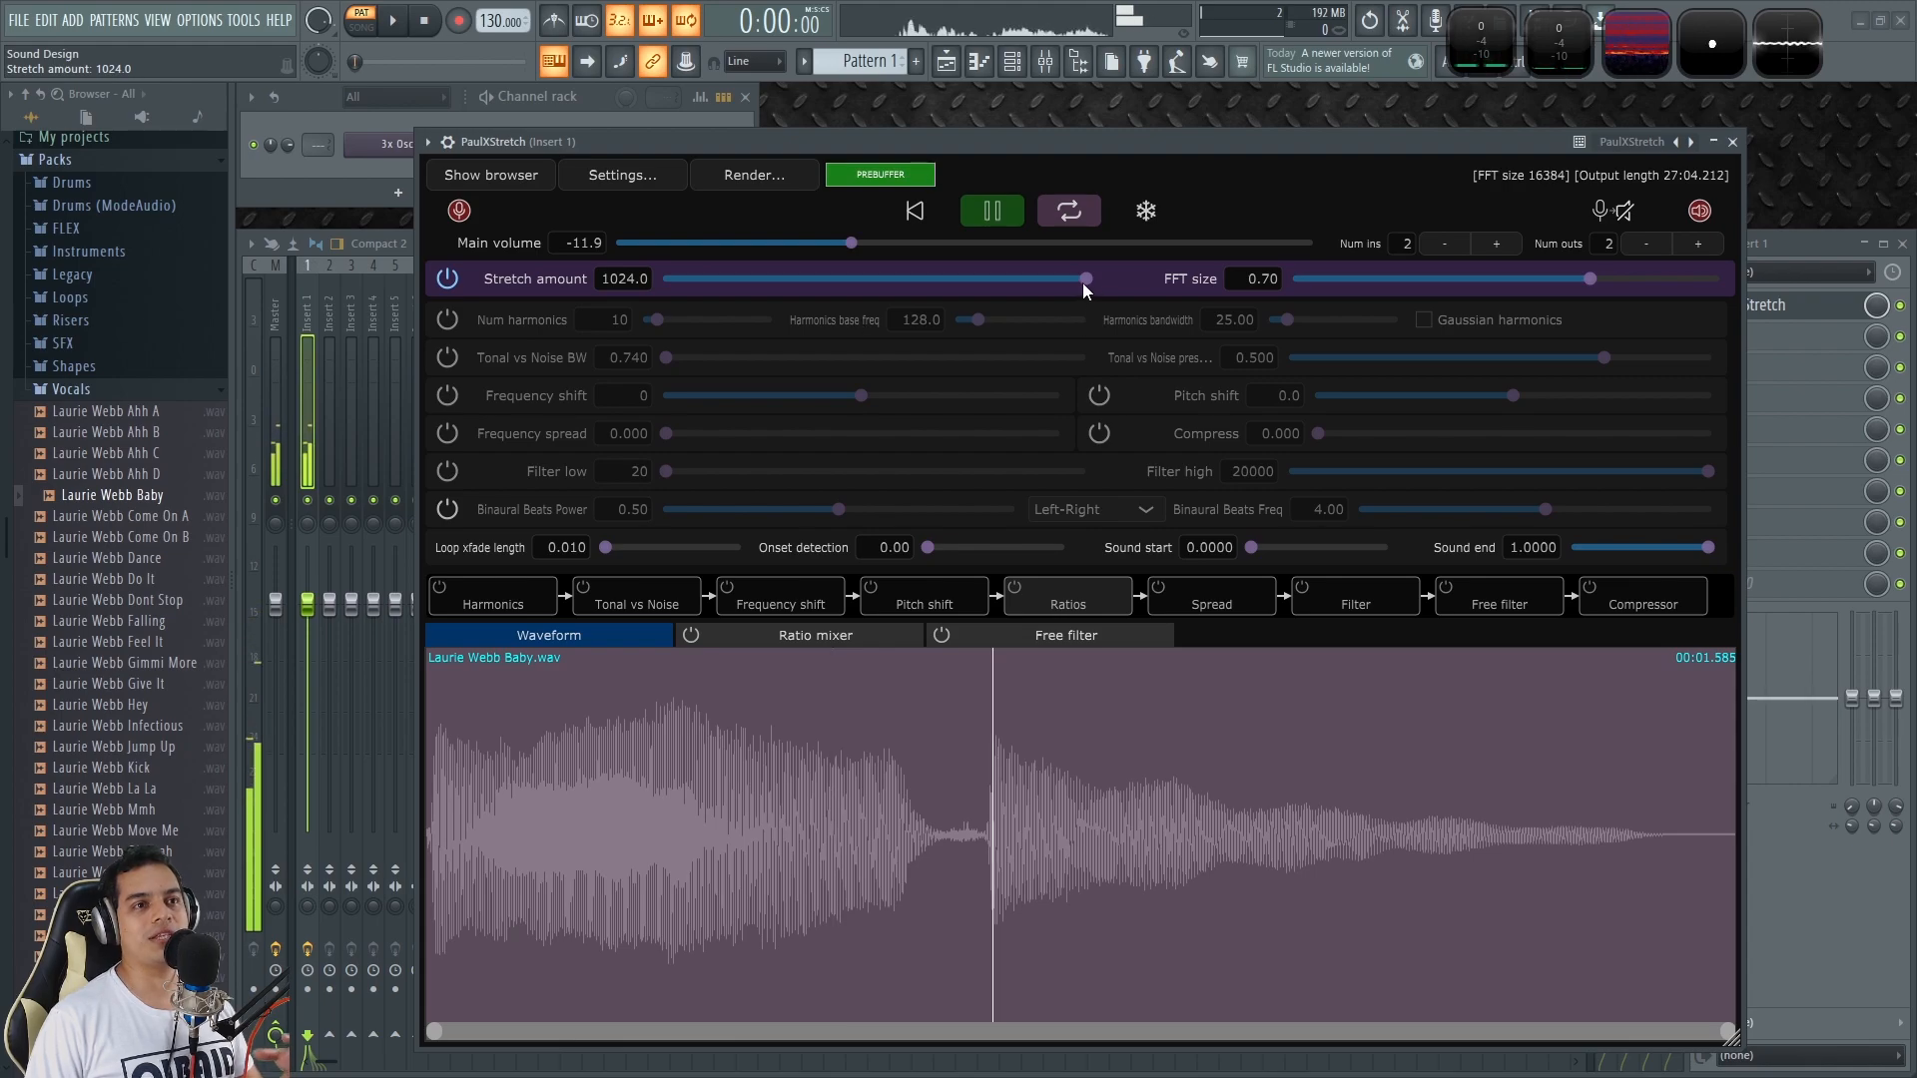
drag(1082, 282, 737, 277)
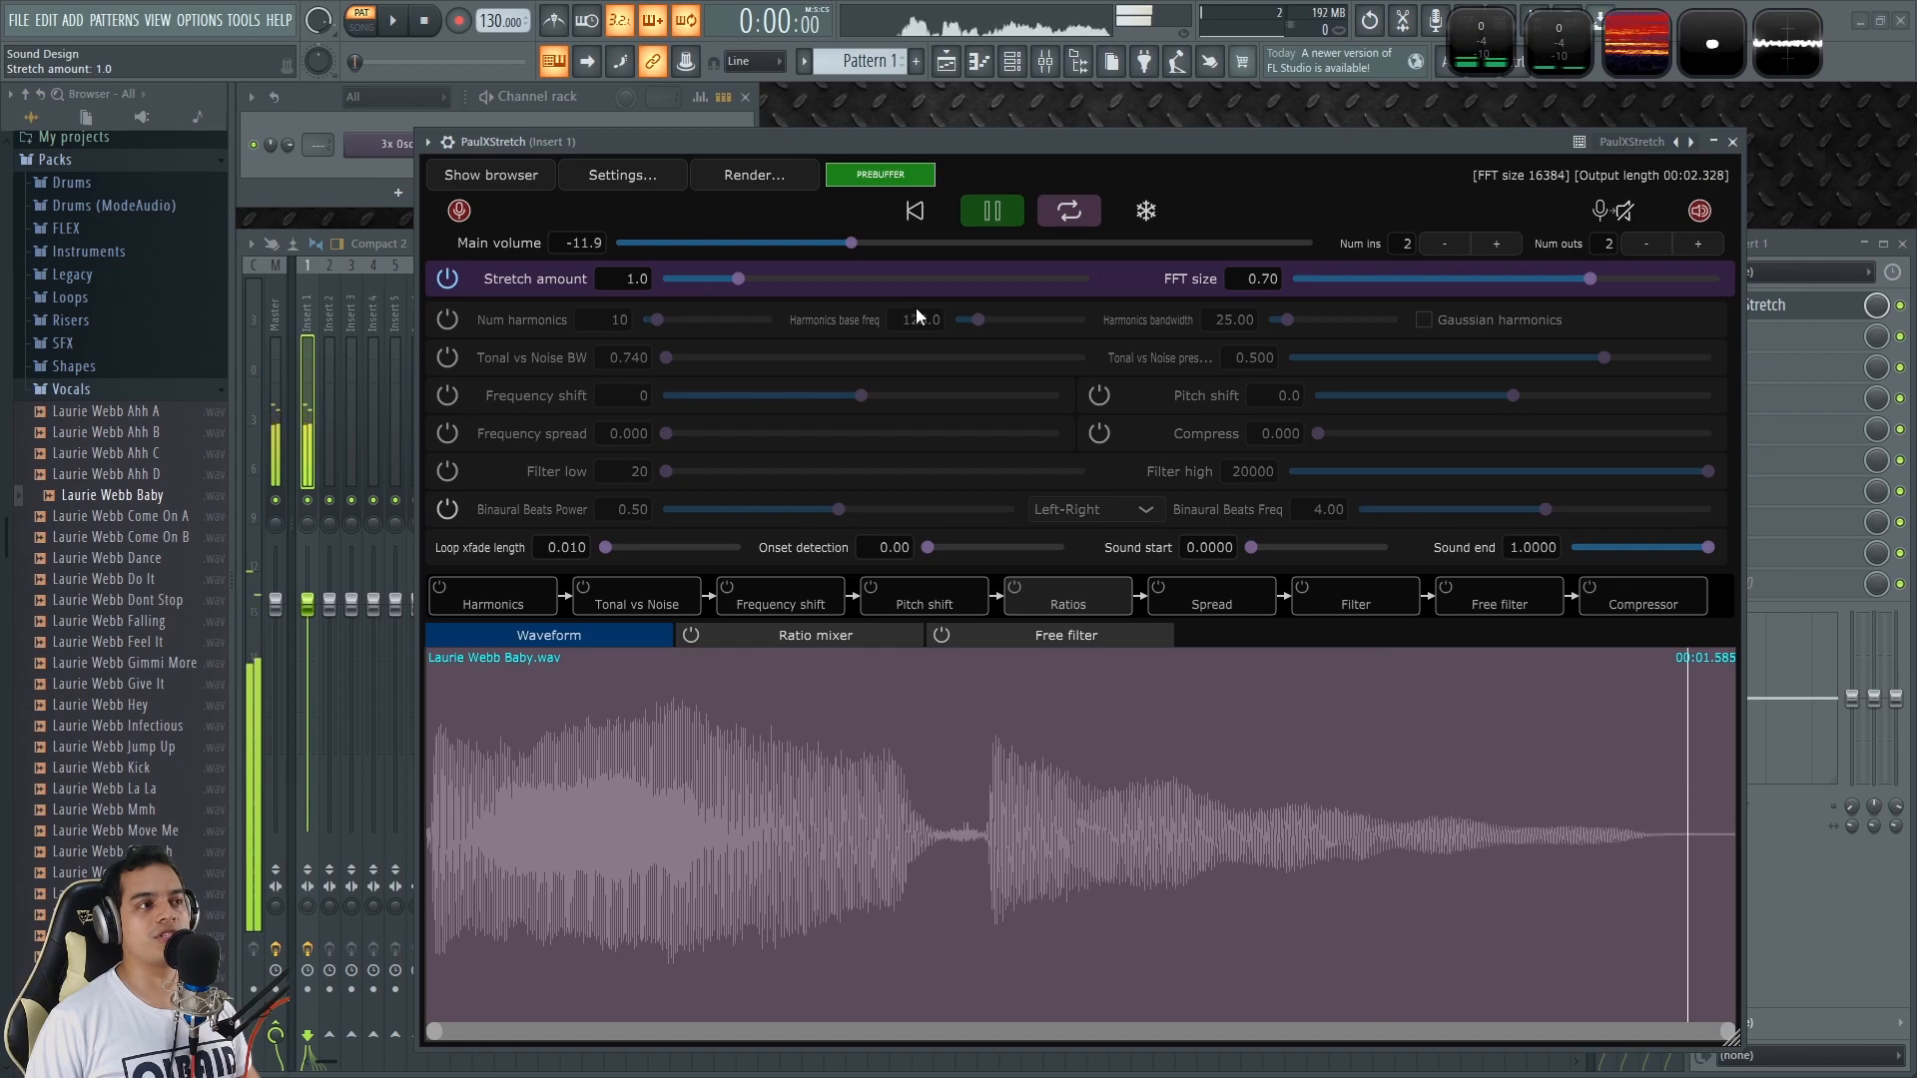
Step: Try an FFT size of 0.58, stop playback, and set the FFT size to 1.00 and the stretch amount to 1024.0
drag(1588, 278, 1537, 294)
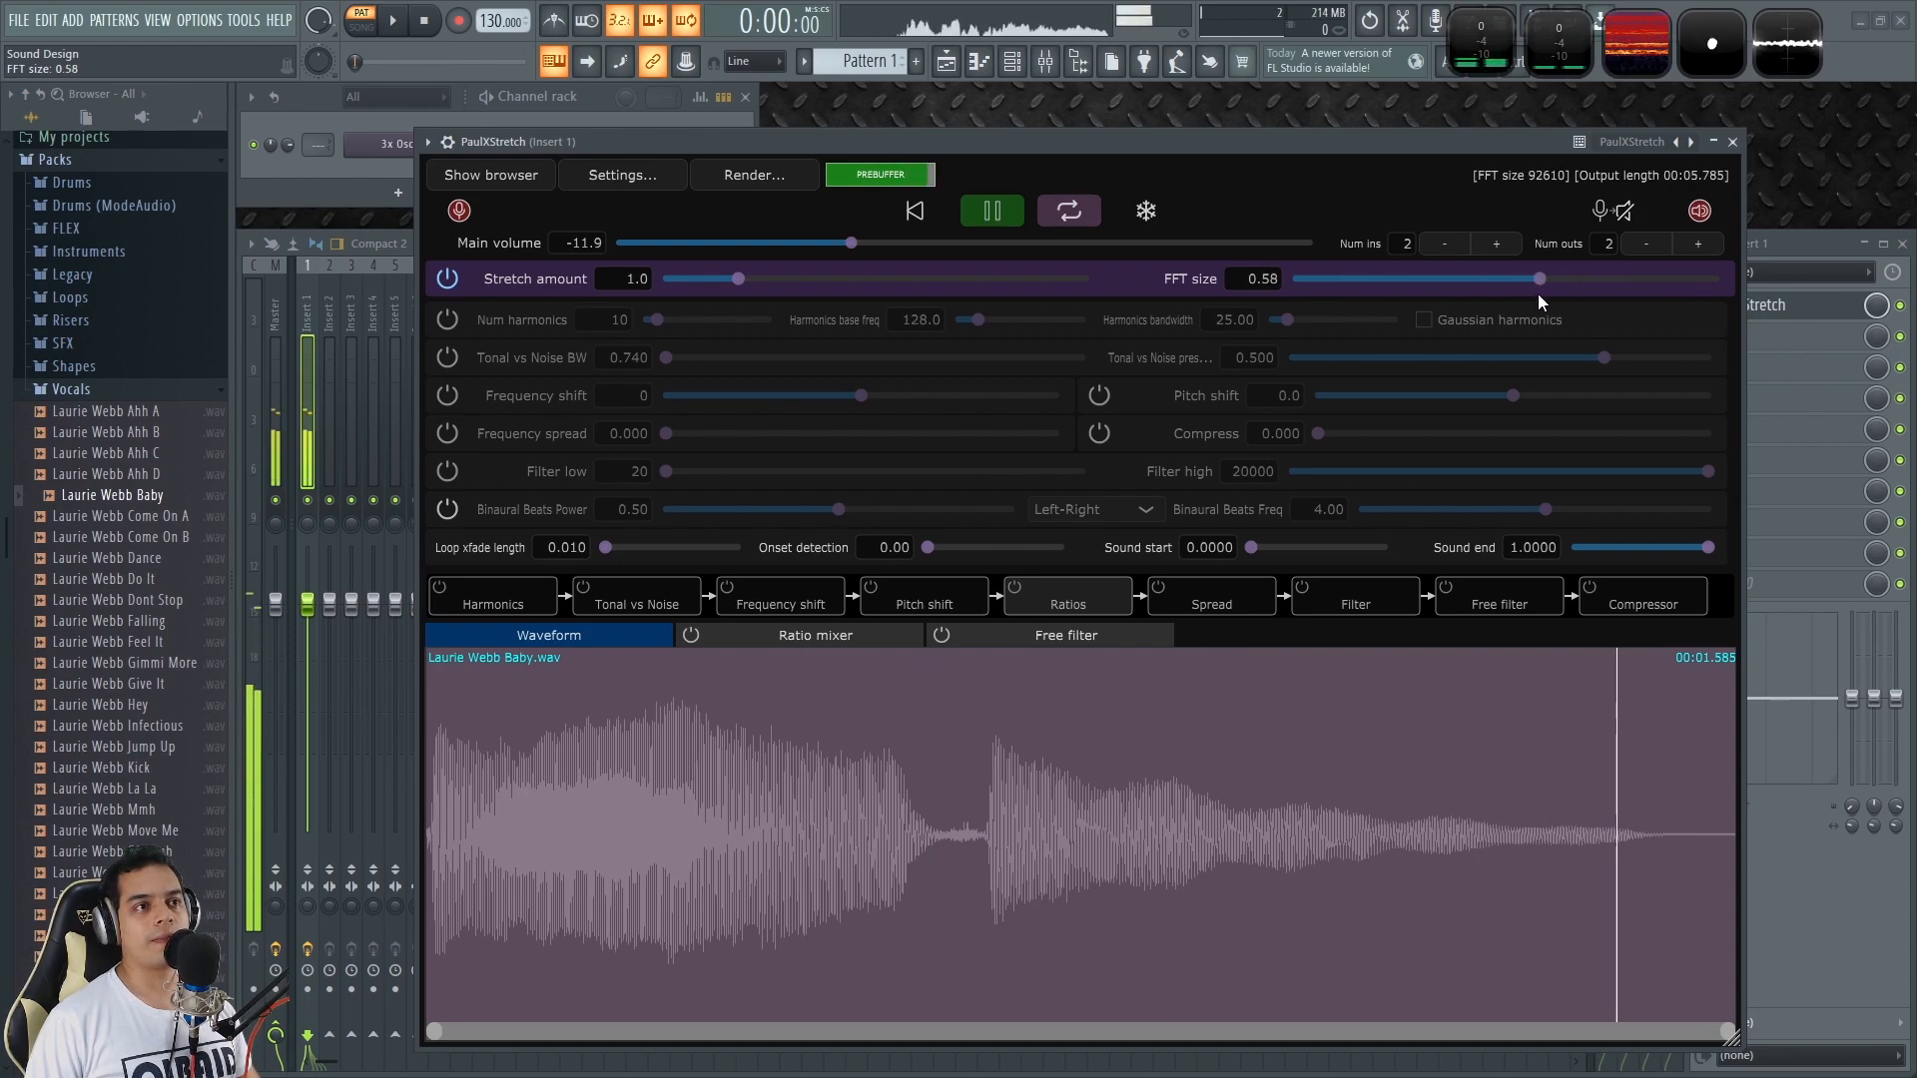
drag(1542, 280, 1596, 278)
click(989, 214)
drag(742, 279, 1769, 276)
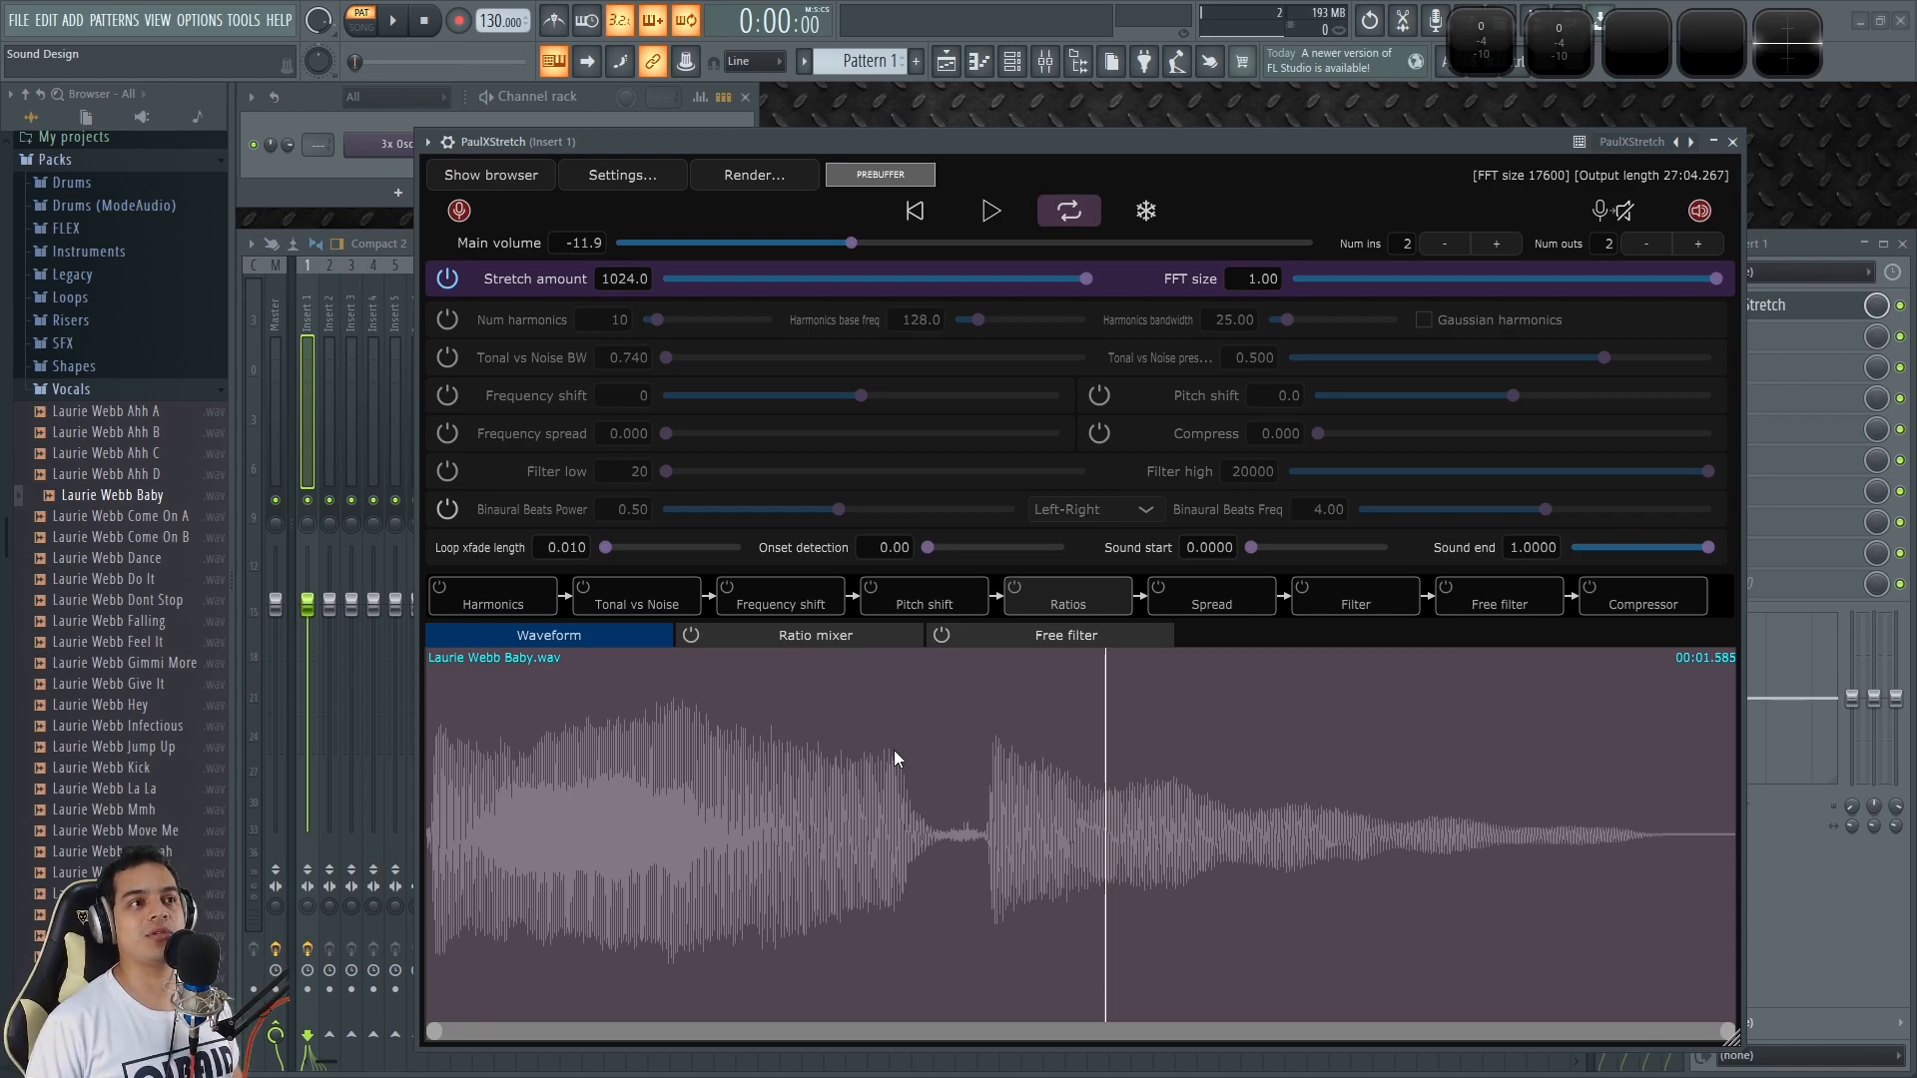
Step: Set the stretch amount to 45.3 and the FFT size to 0.67, and play the vocal from its early part
drag(1086, 280, 859, 272)
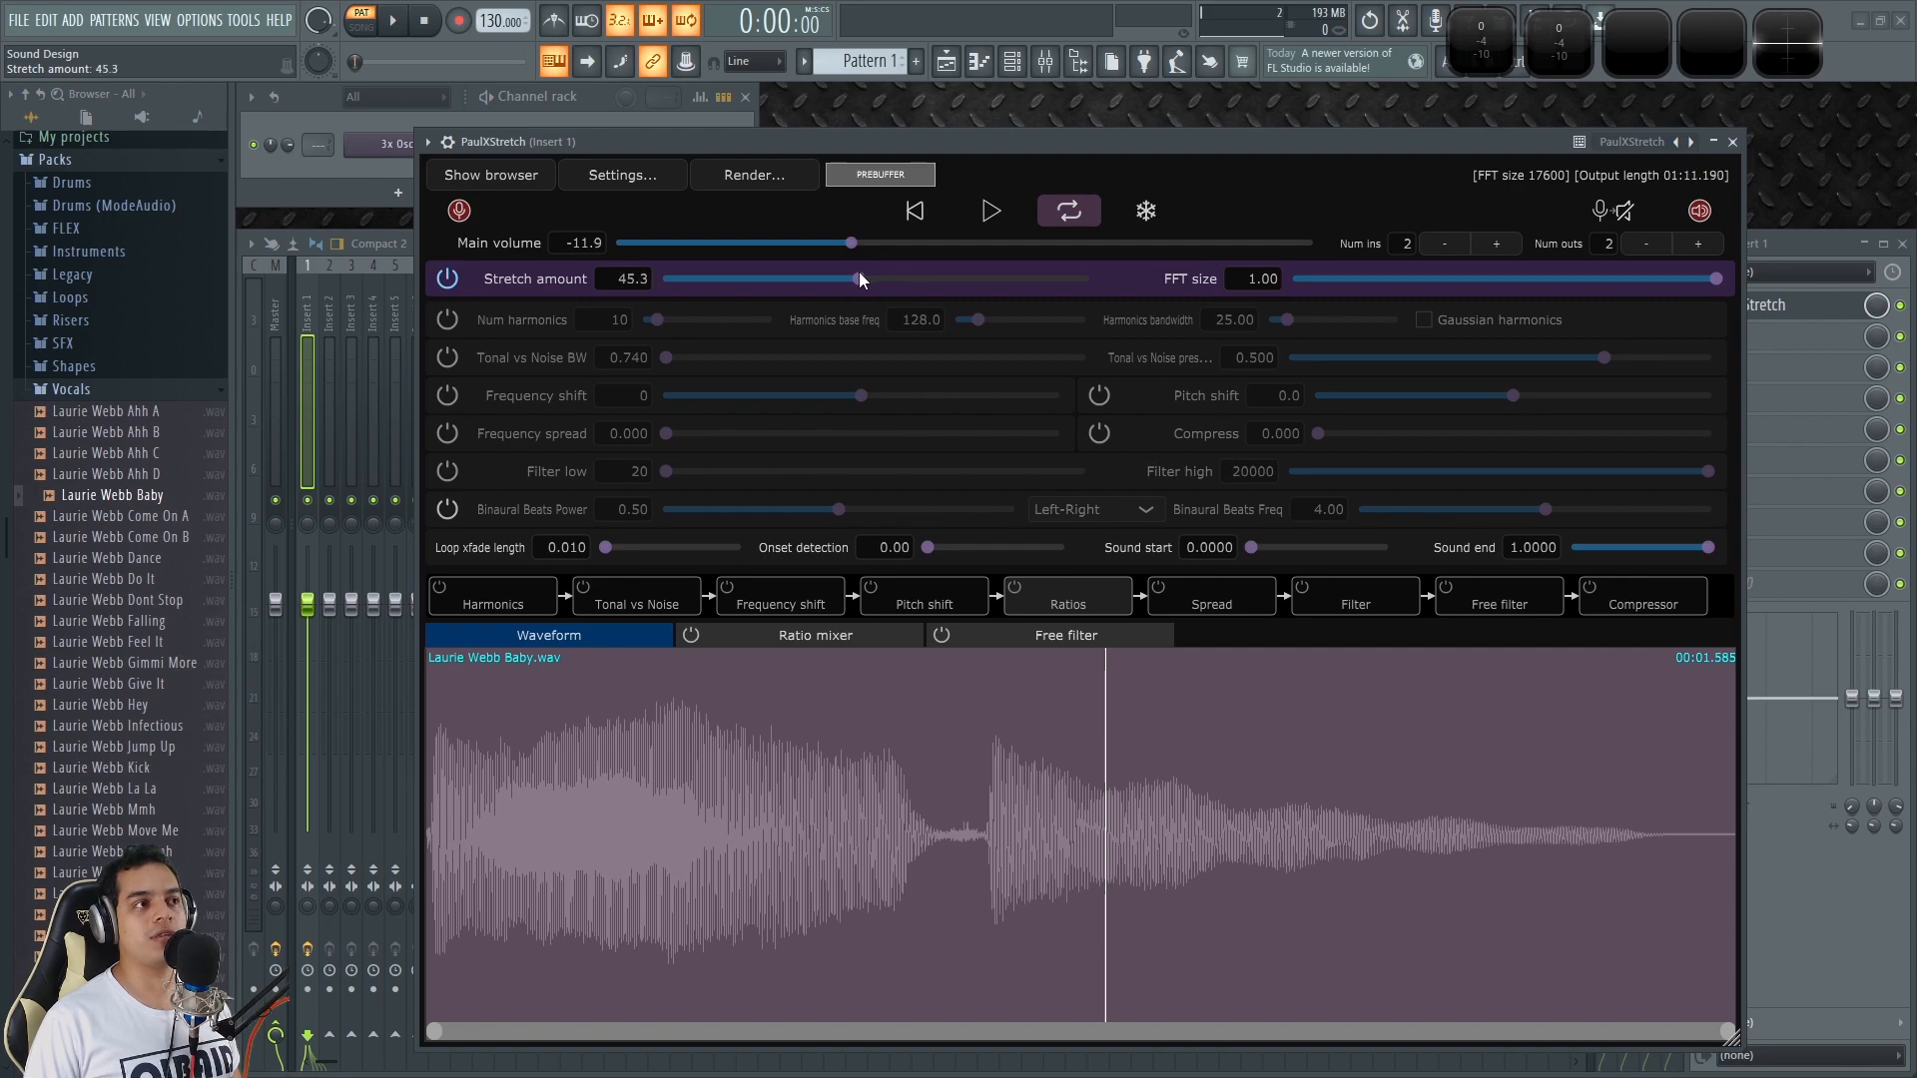
drag(1632, 280, 1578, 279)
click(549, 773)
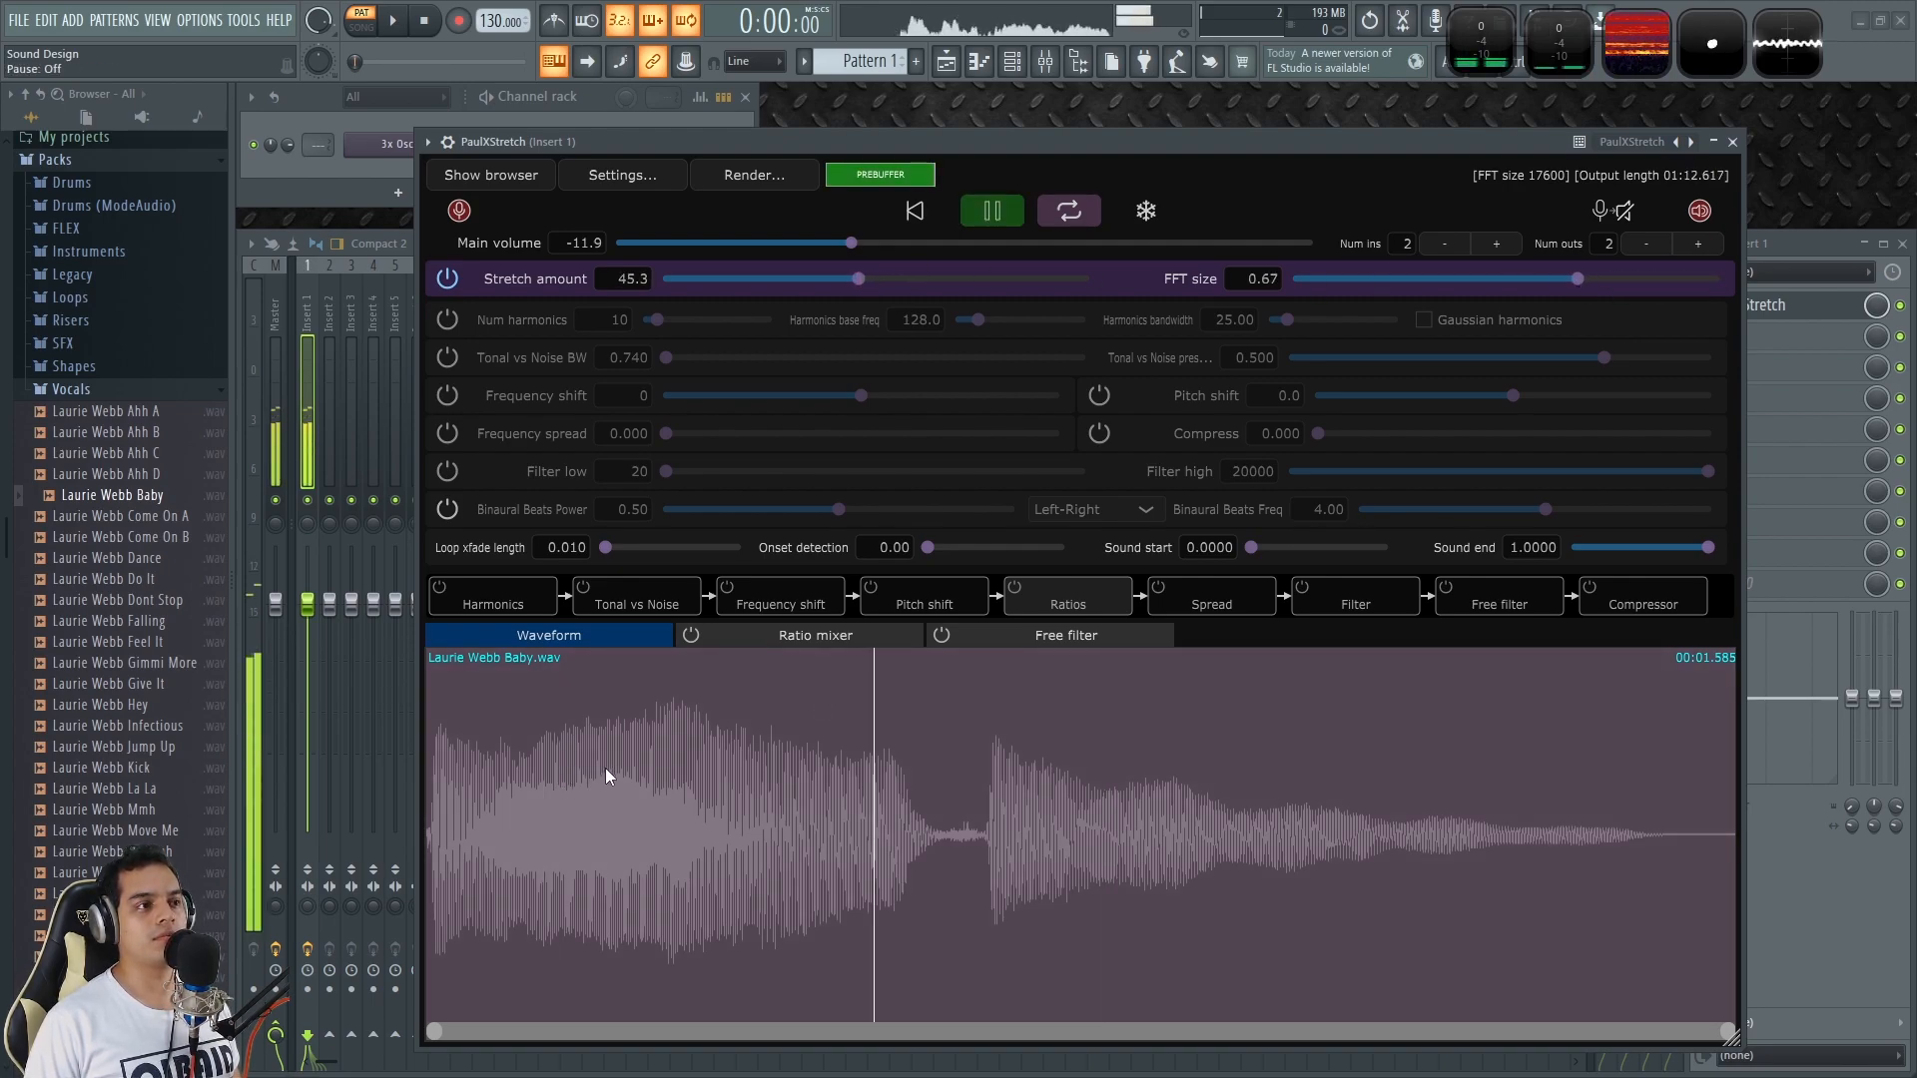
Step: Audition the stretched vocal from its loudest part, a slightly earlier point, the very beginning and the start of the second syllable
click(671, 711)
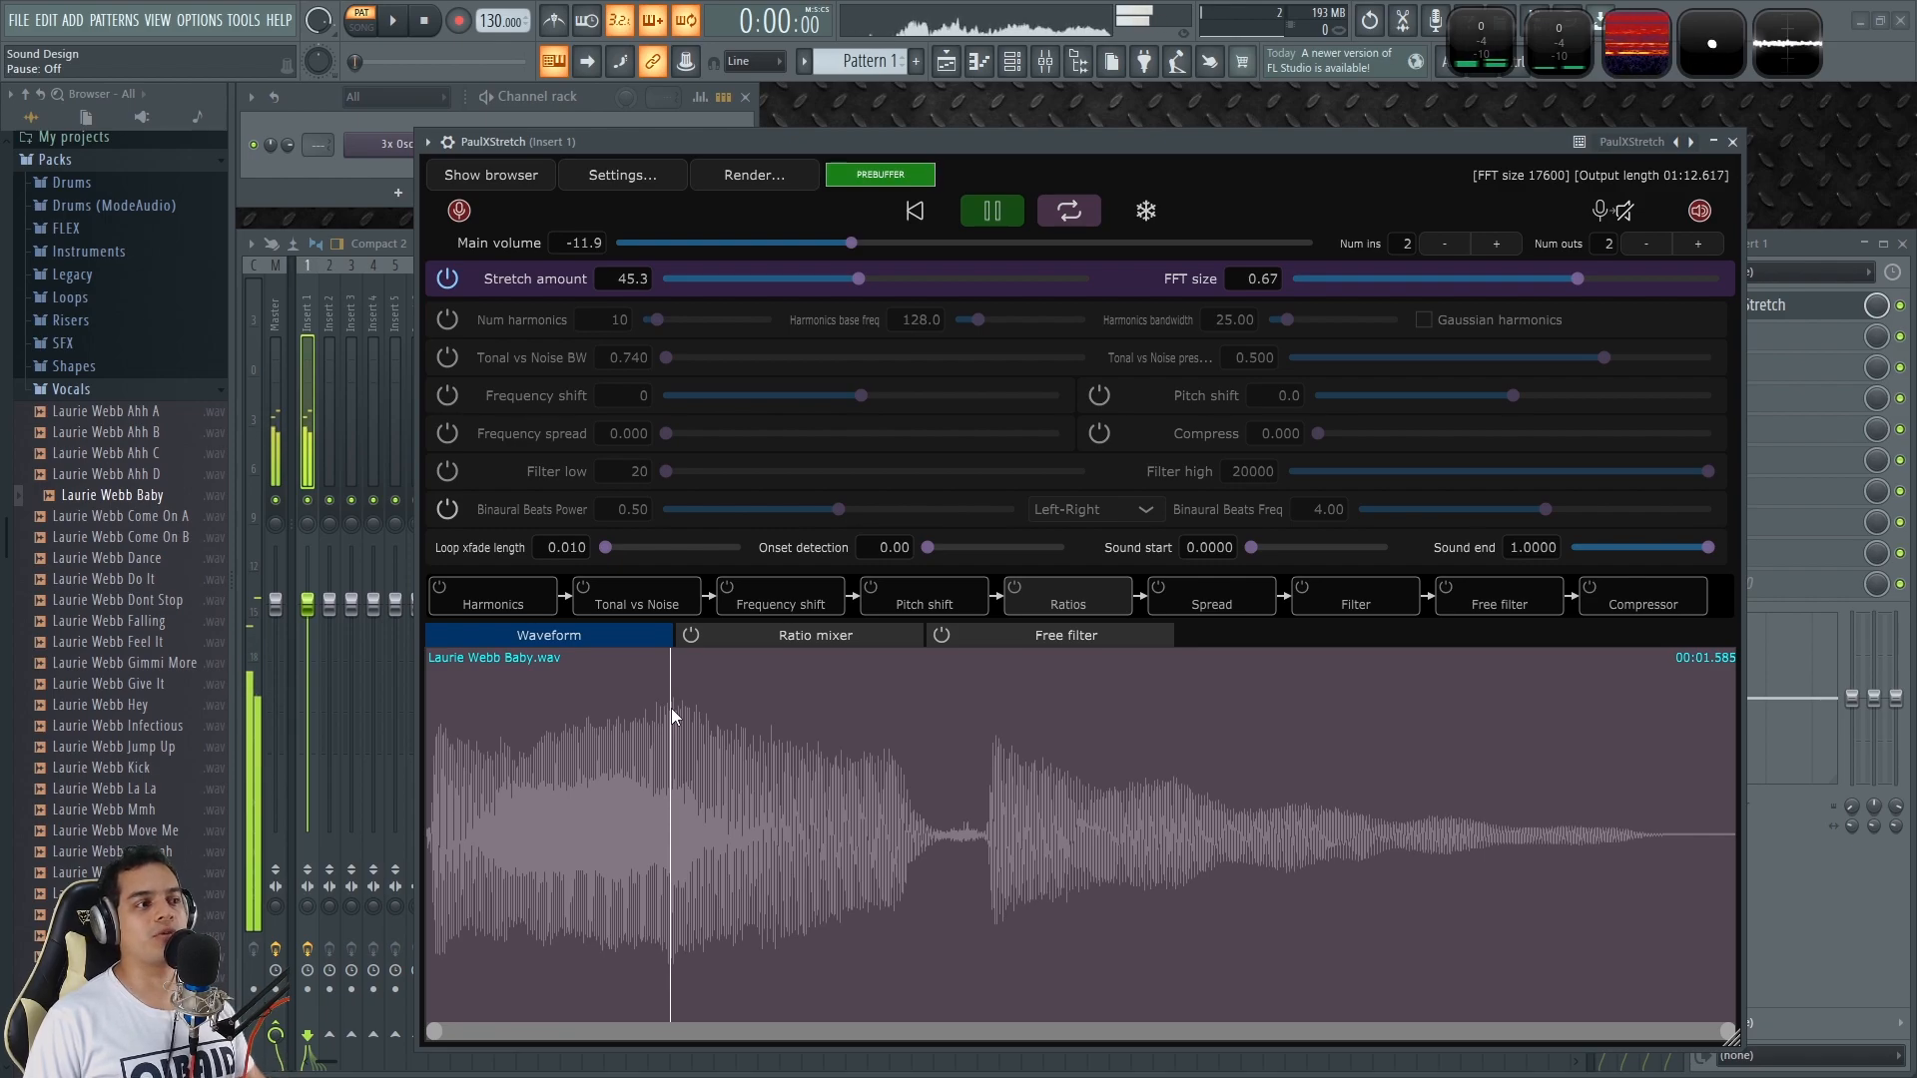
click(540, 729)
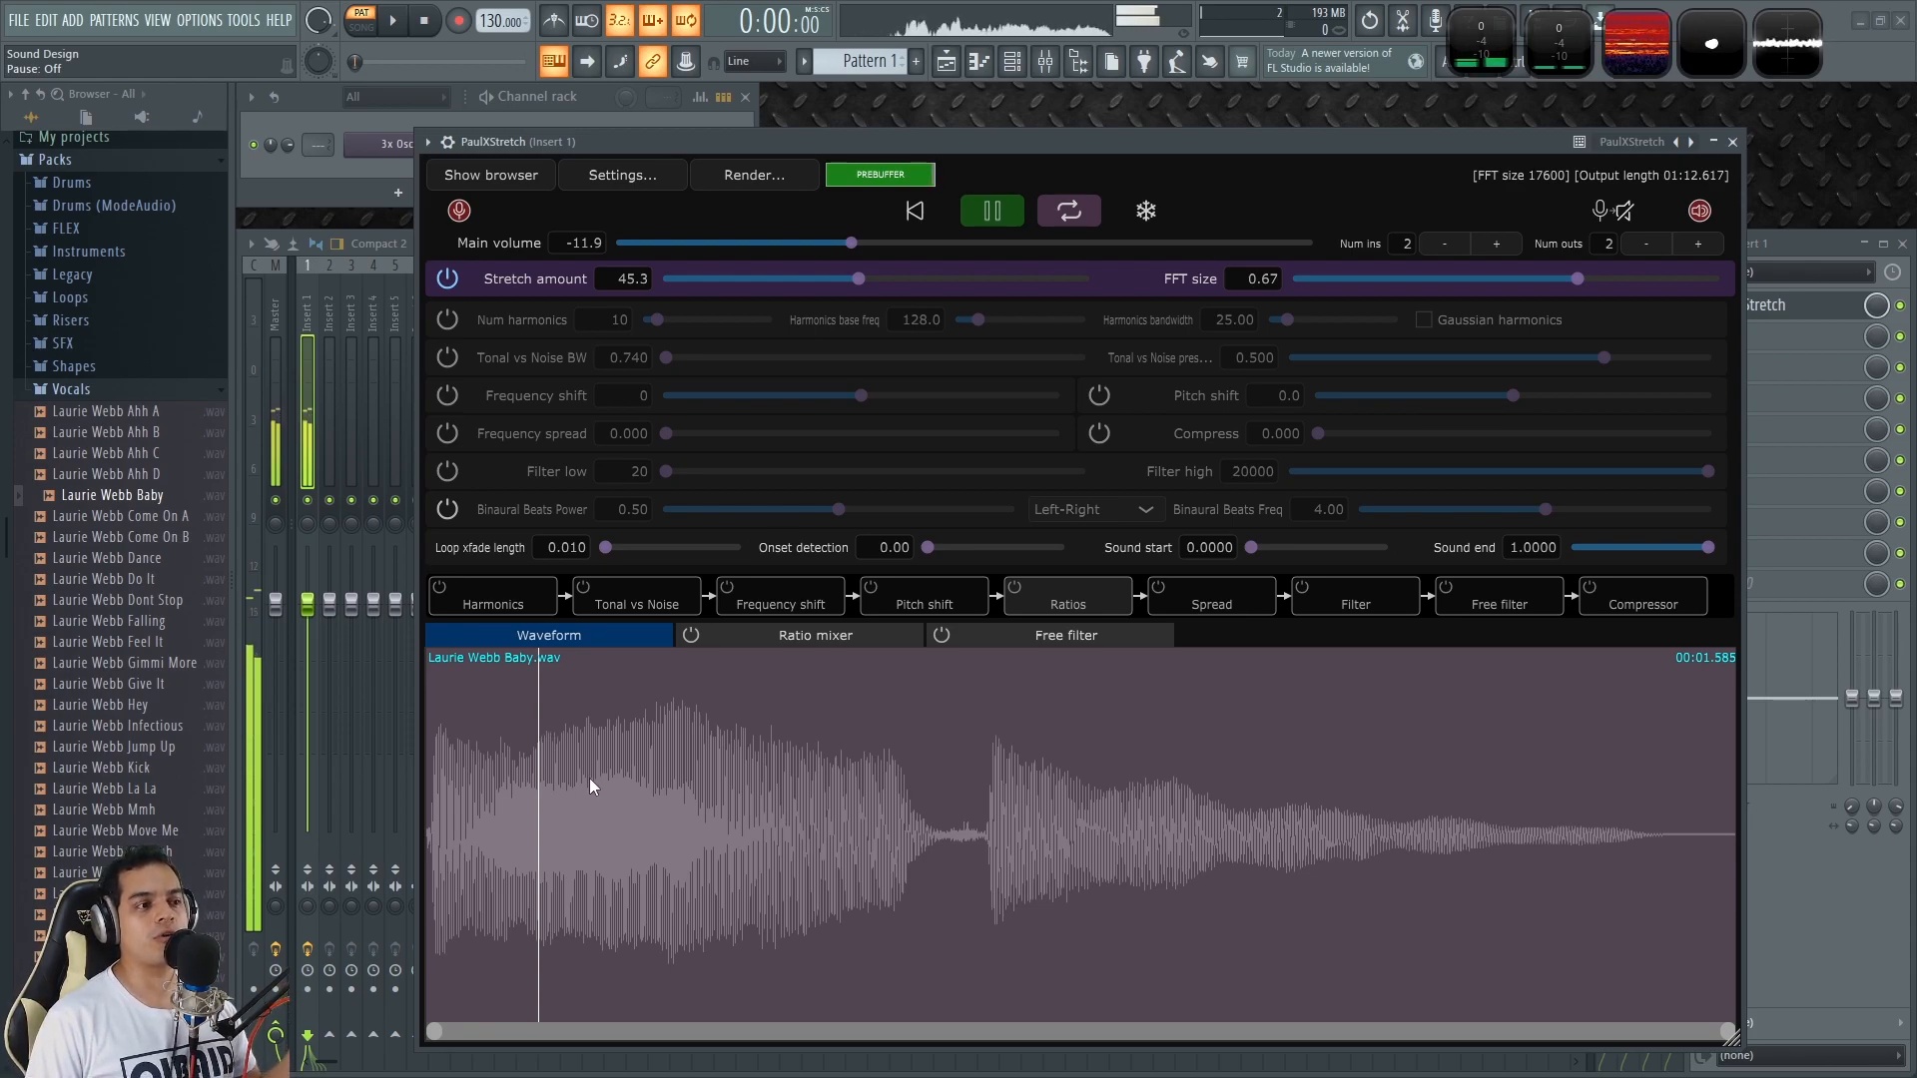
click(440, 746)
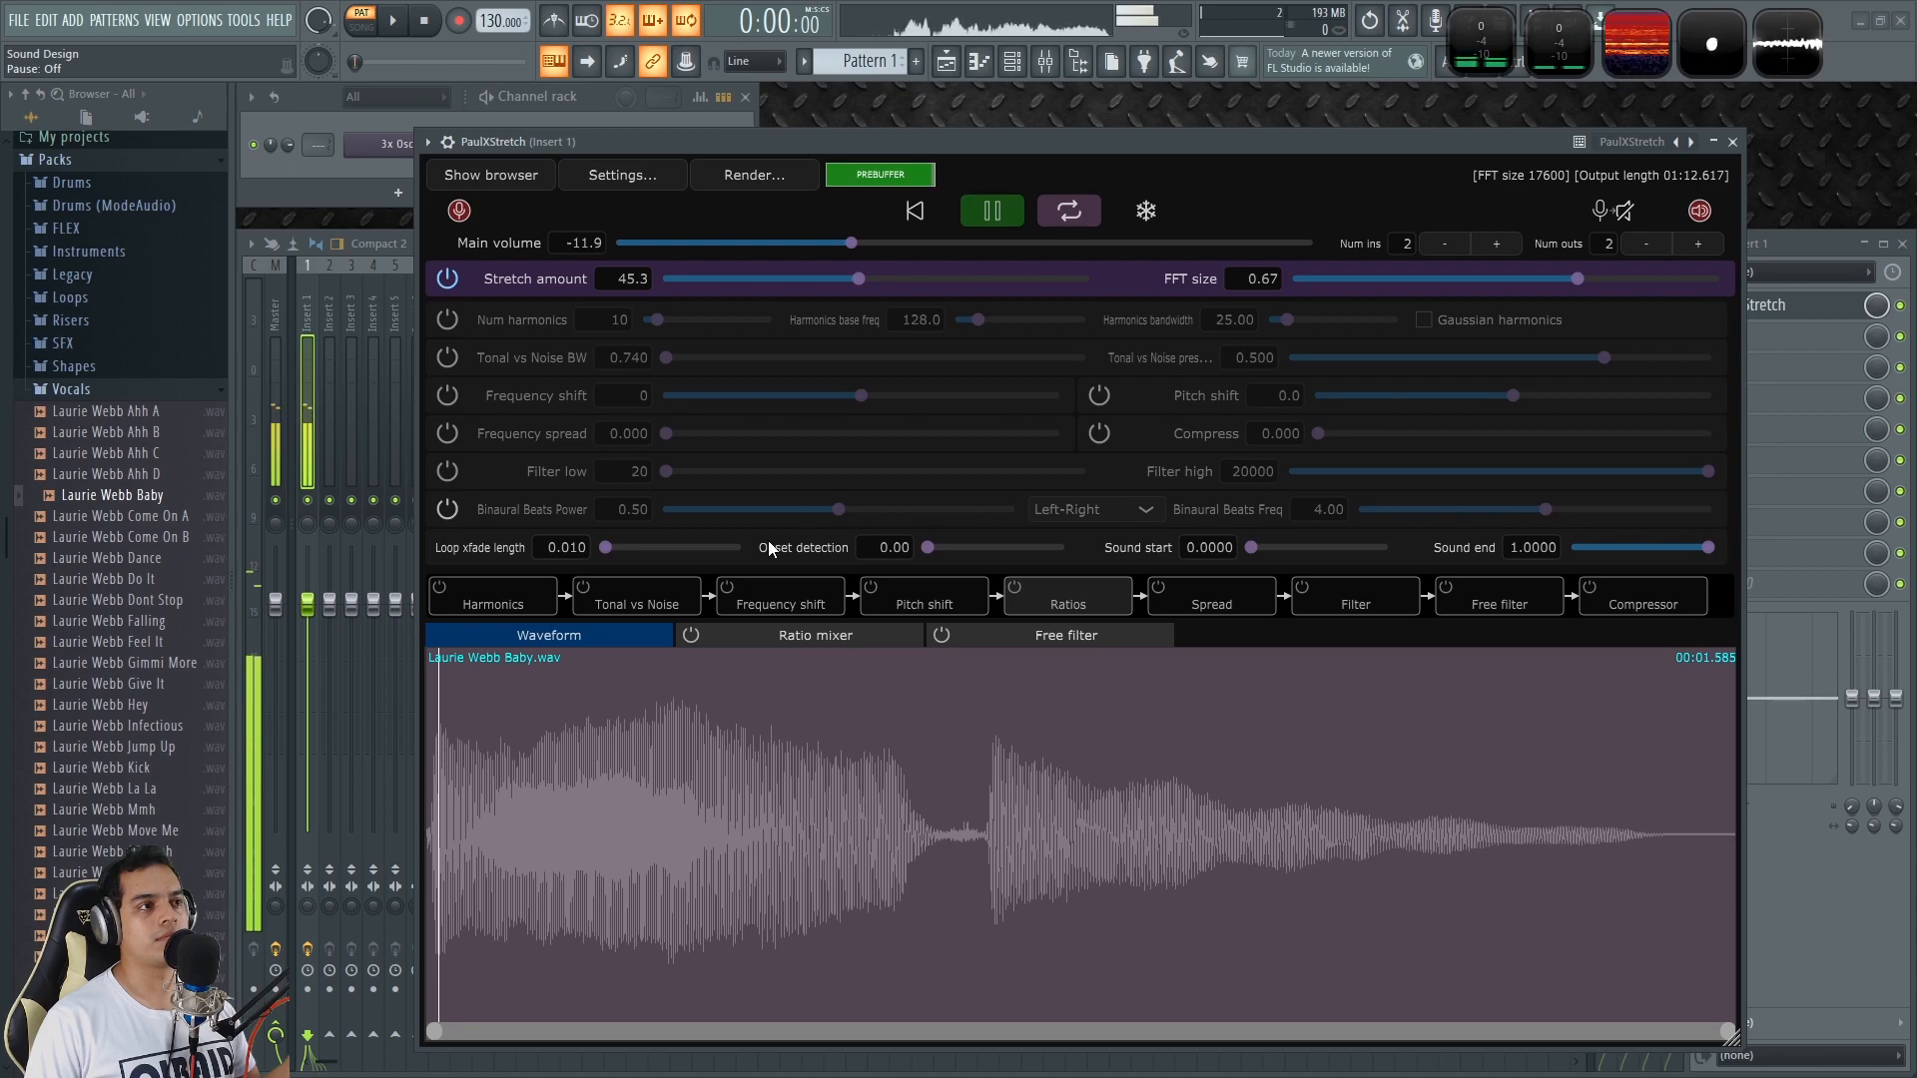
click(1000, 762)
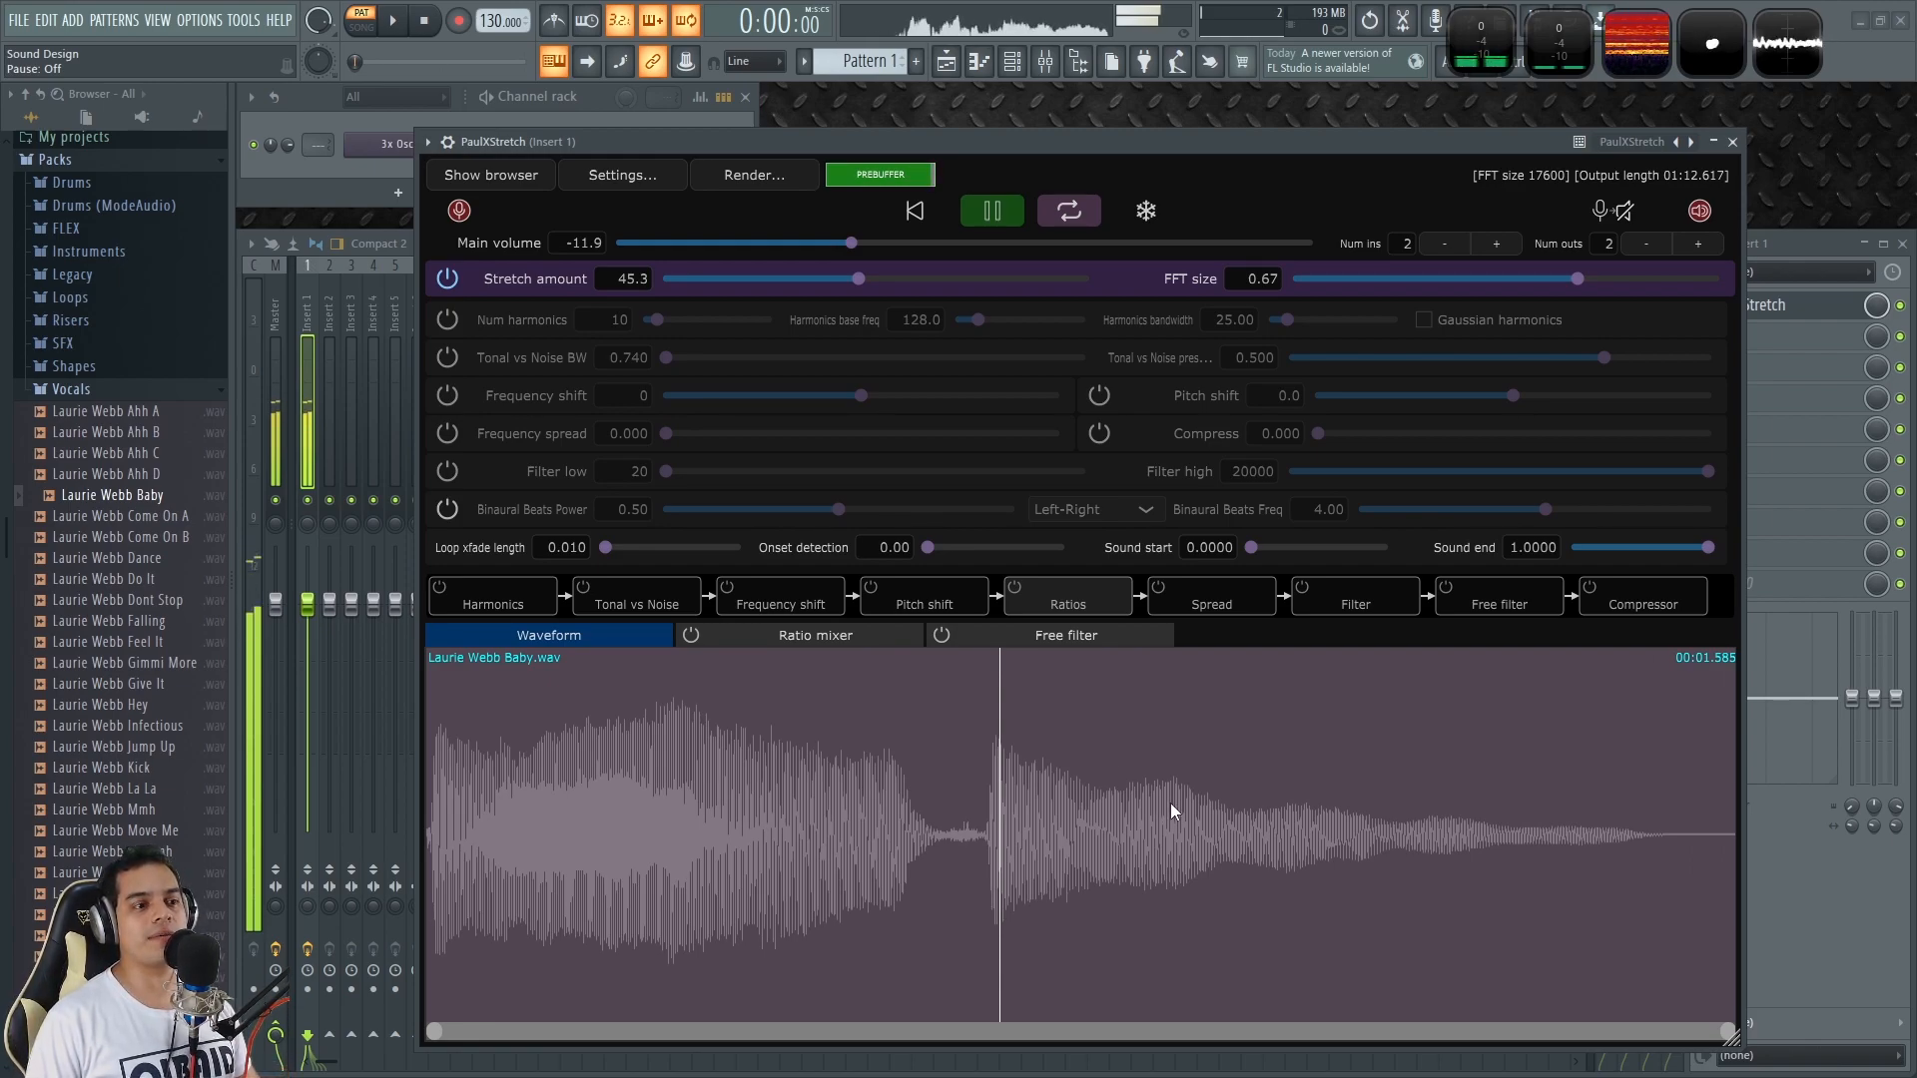
Step: Set the stretch amount to 31.4, audition the vocal from the quiet gap between its syllables, and stop playback
click(848, 280)
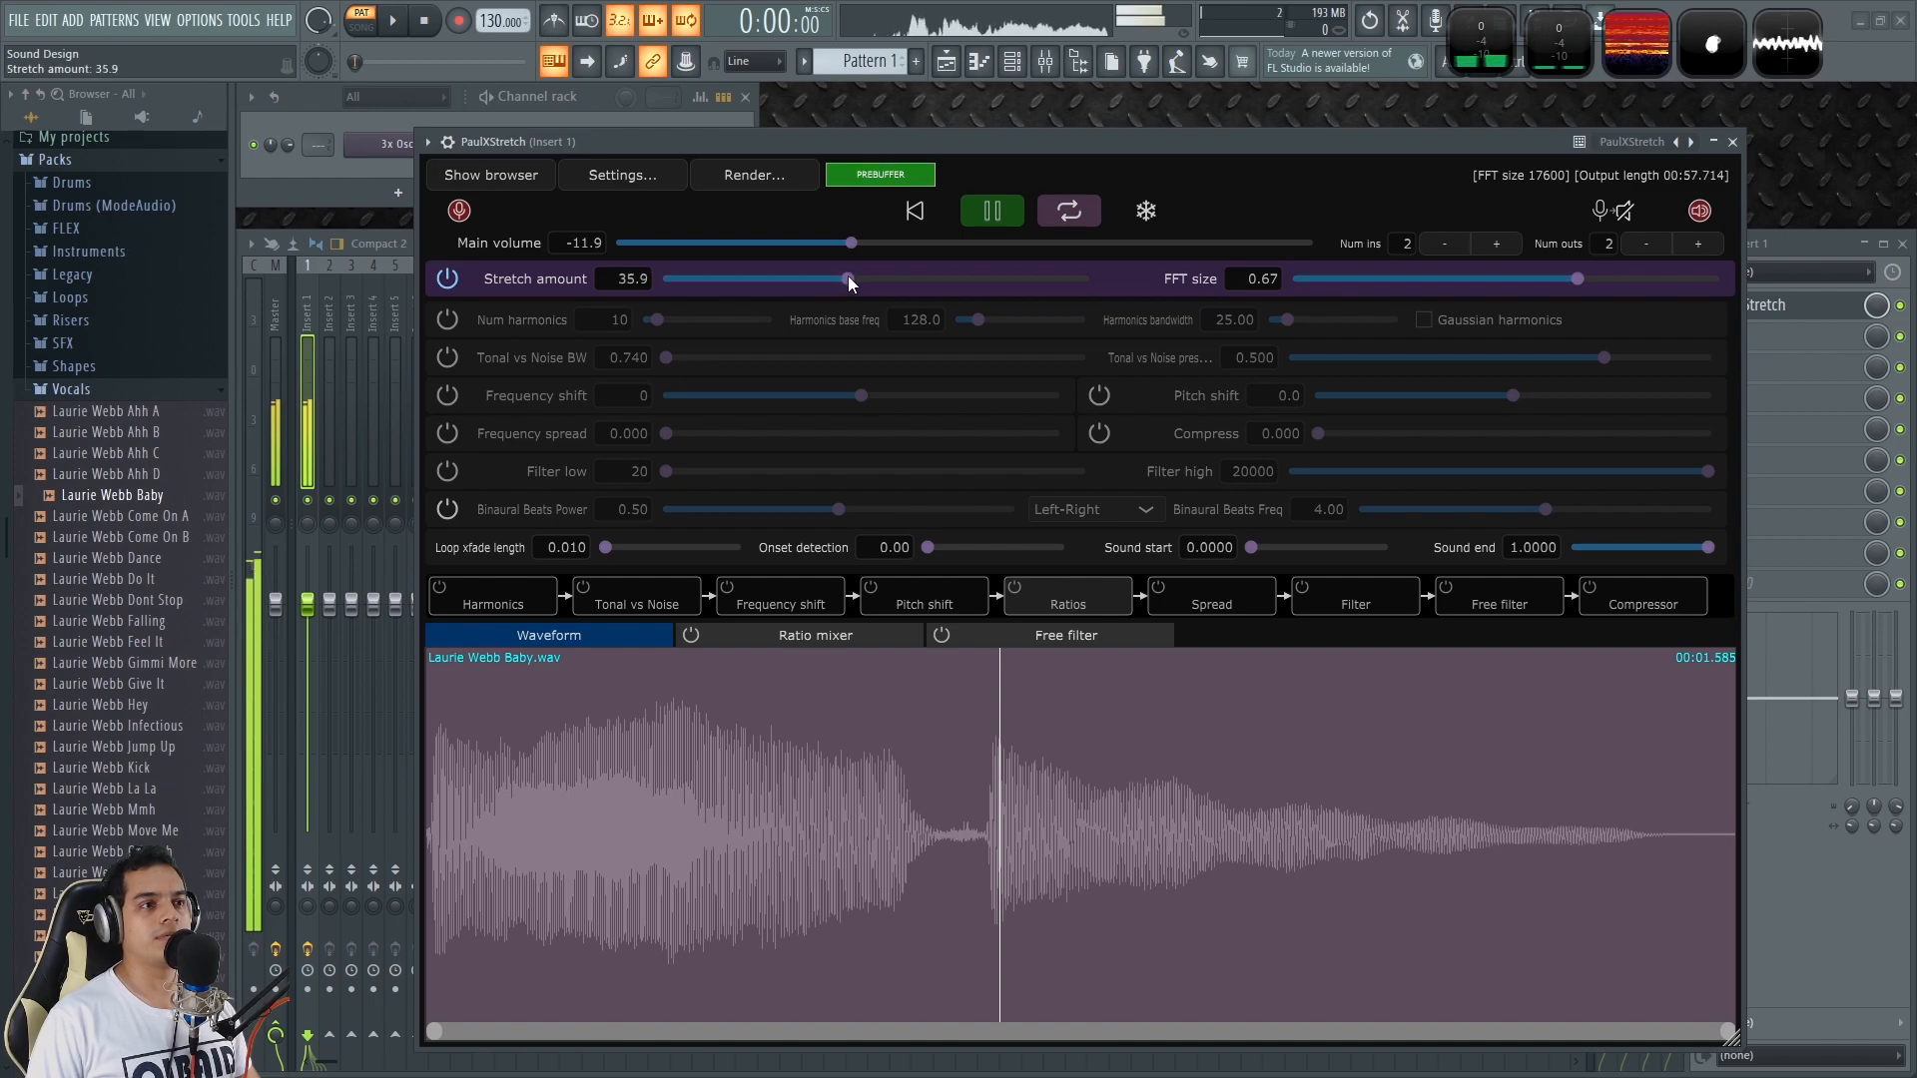
click(994, 212)
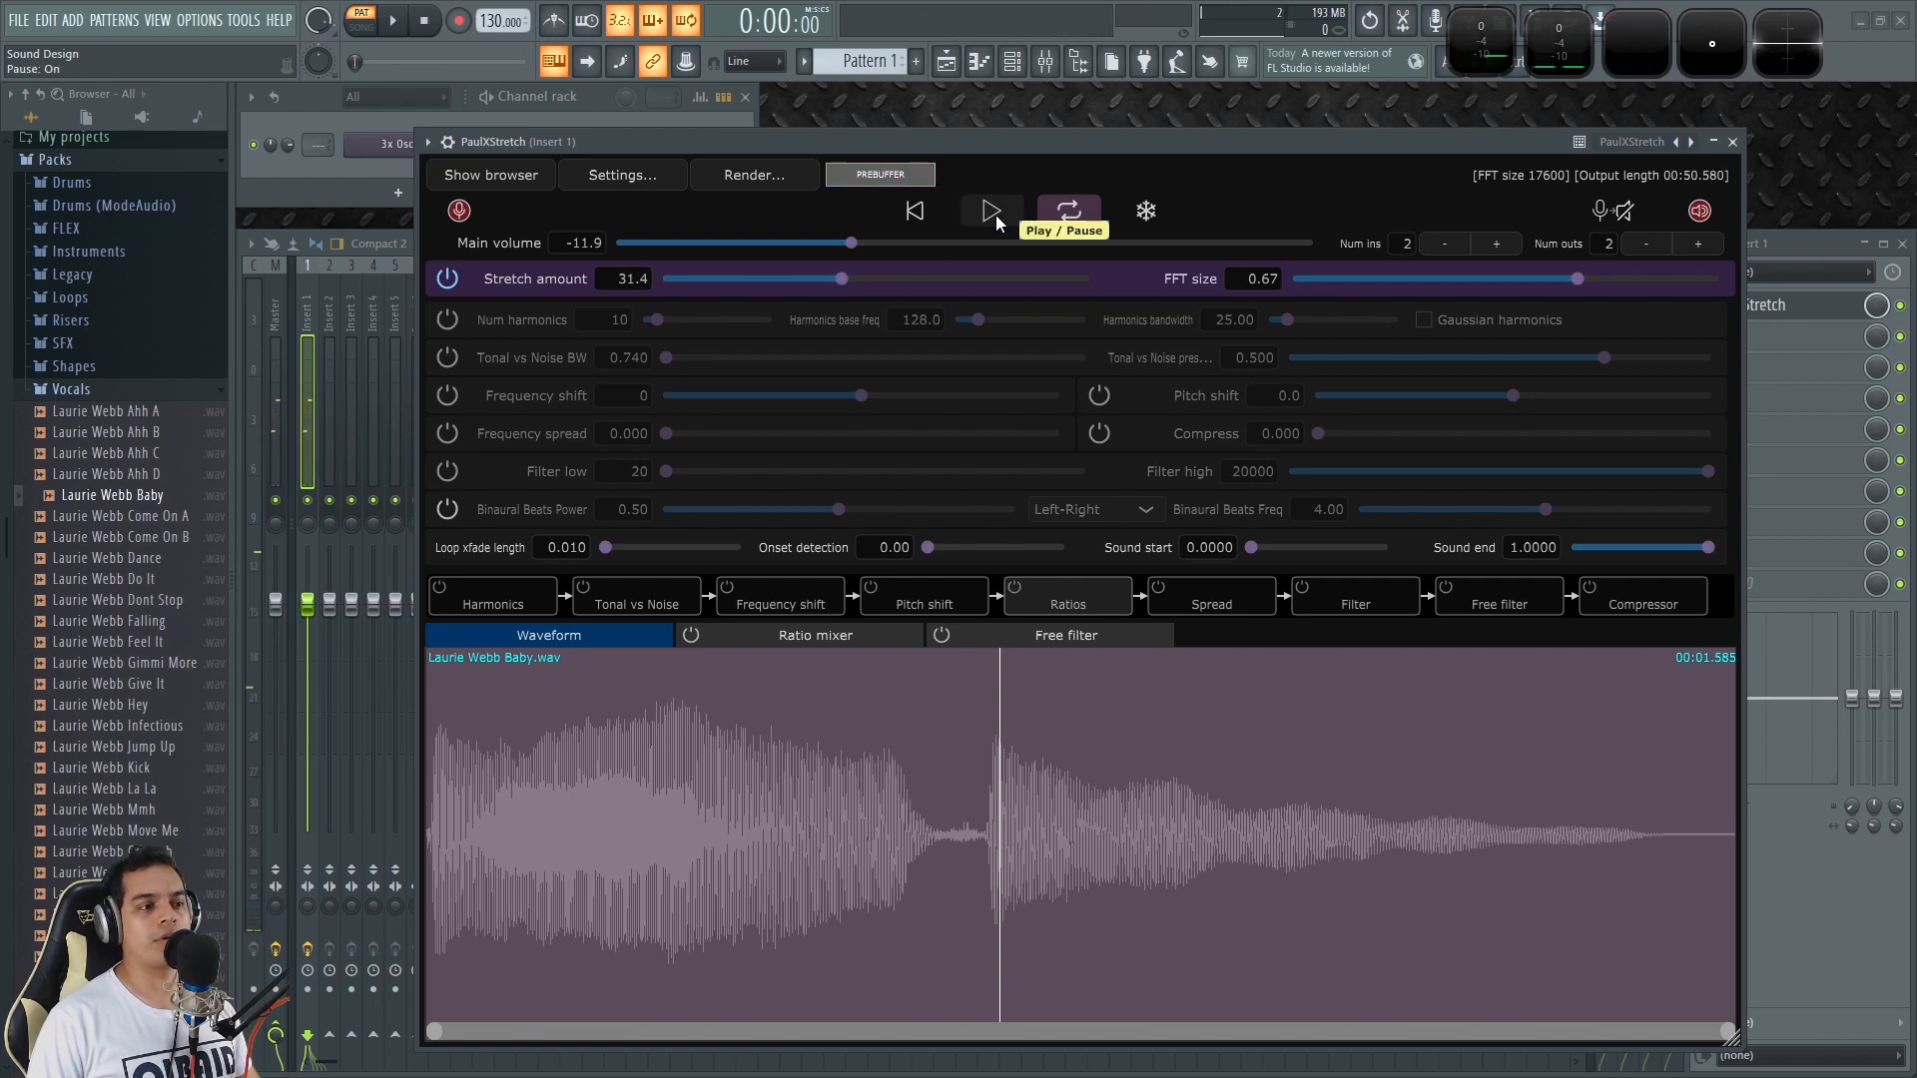
click(962, 820)
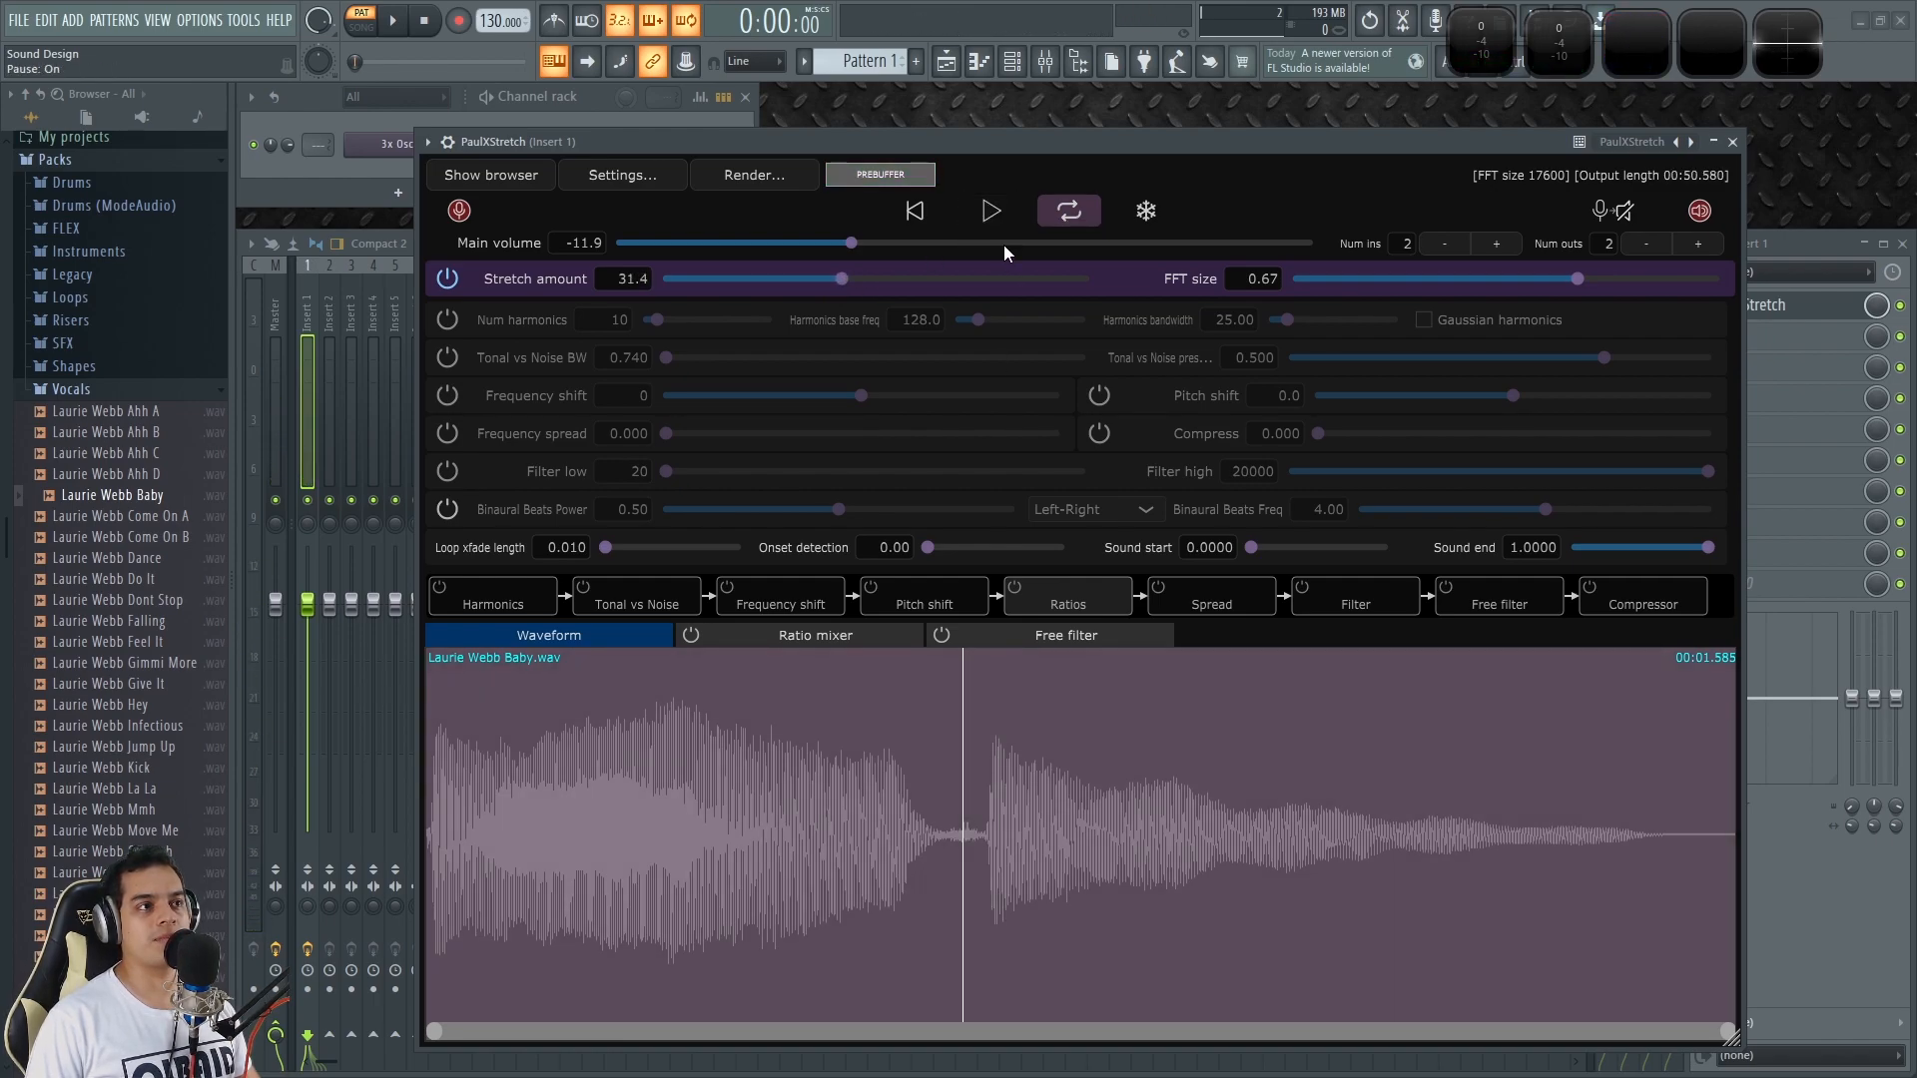
click(994, 211)
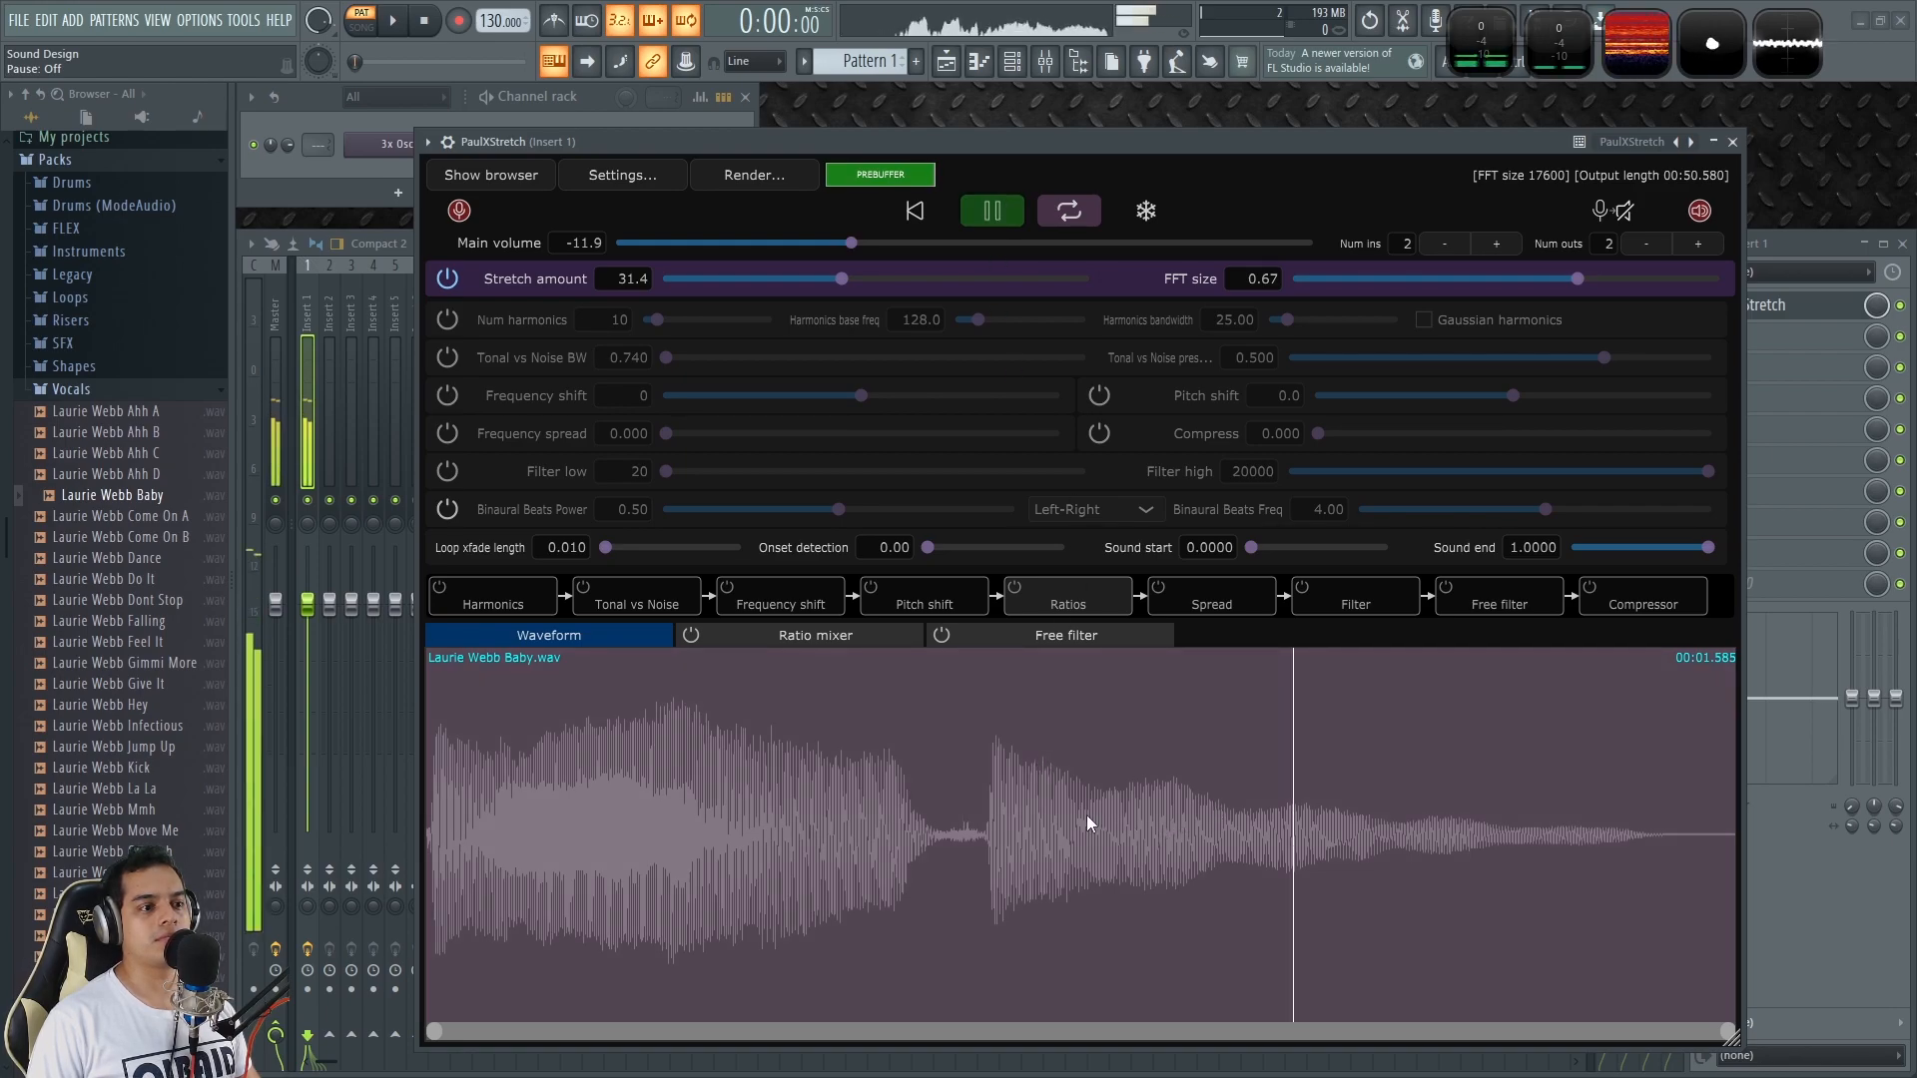
key(space)
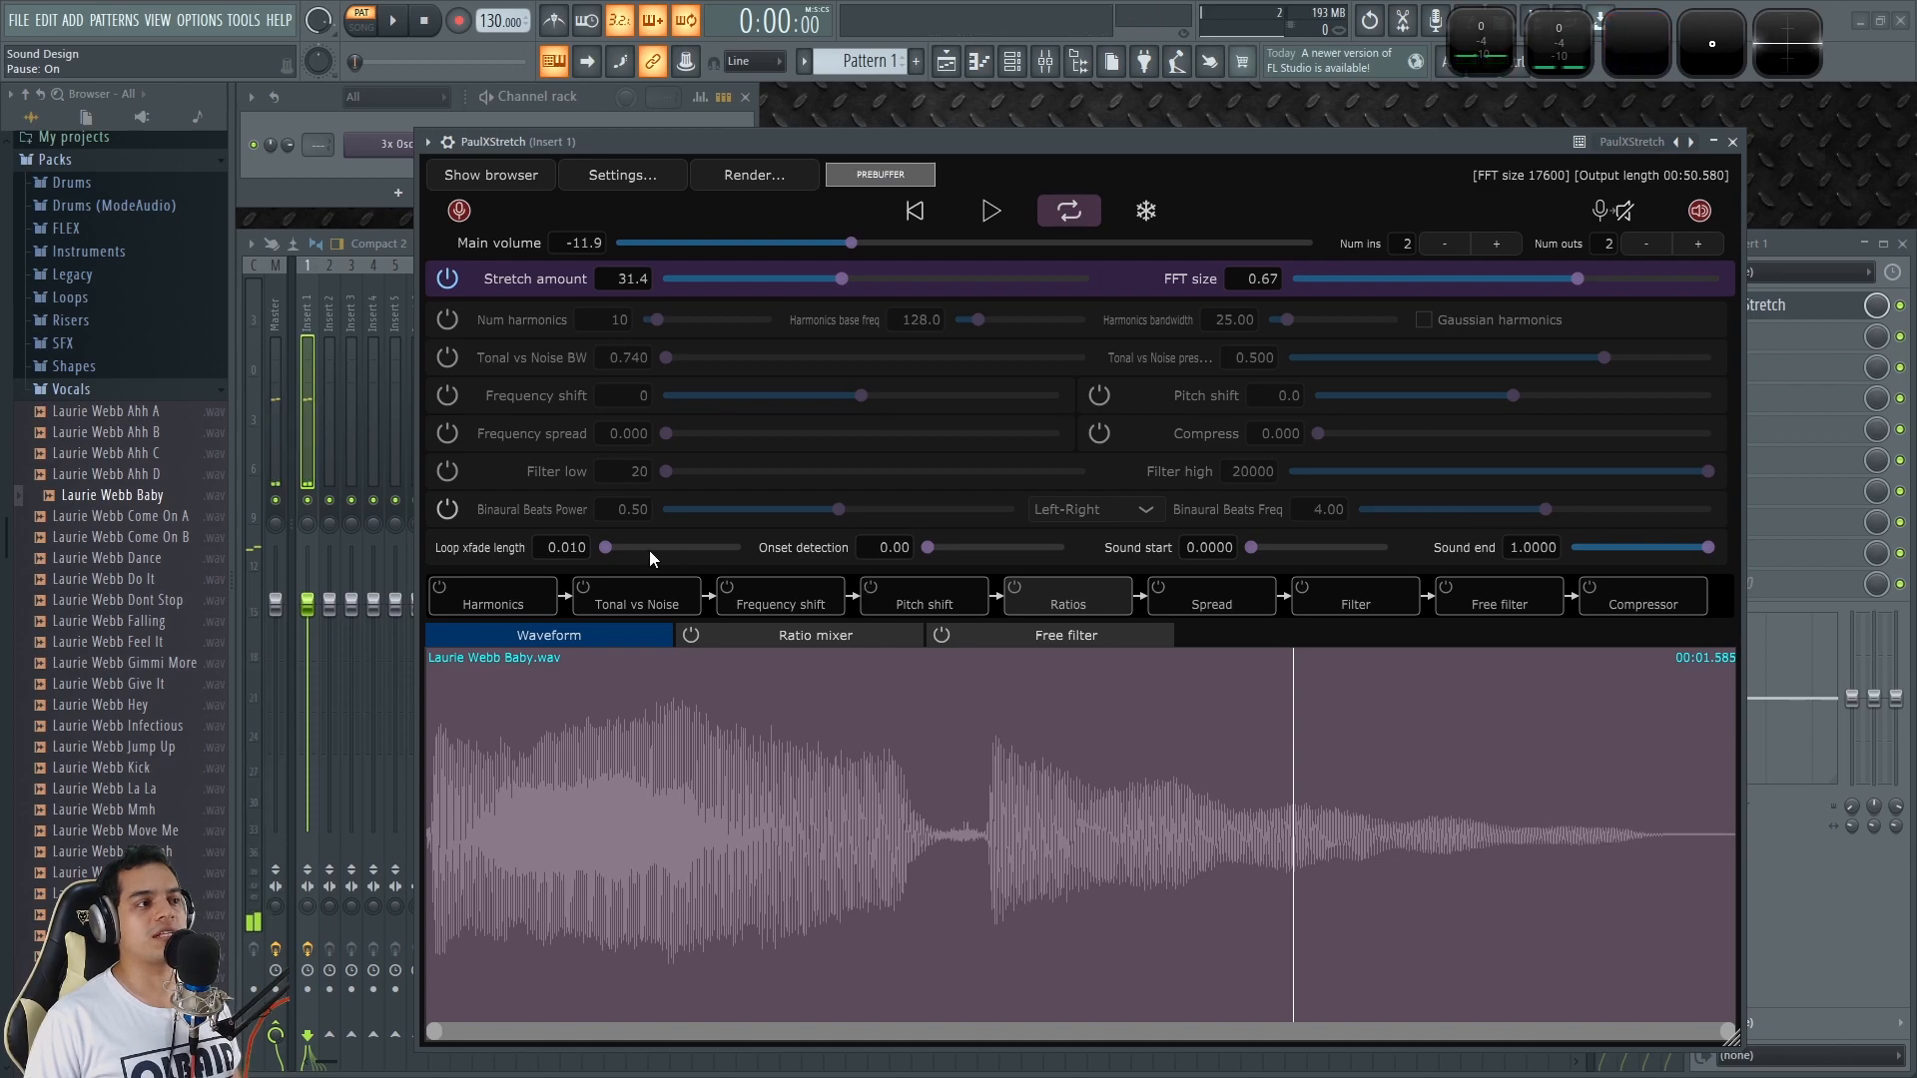
Step: Limit the loop to the gap between the two syllables with sound start 0.3881 and sound end 0.4306
drag(1255, 549, 1299, 549)
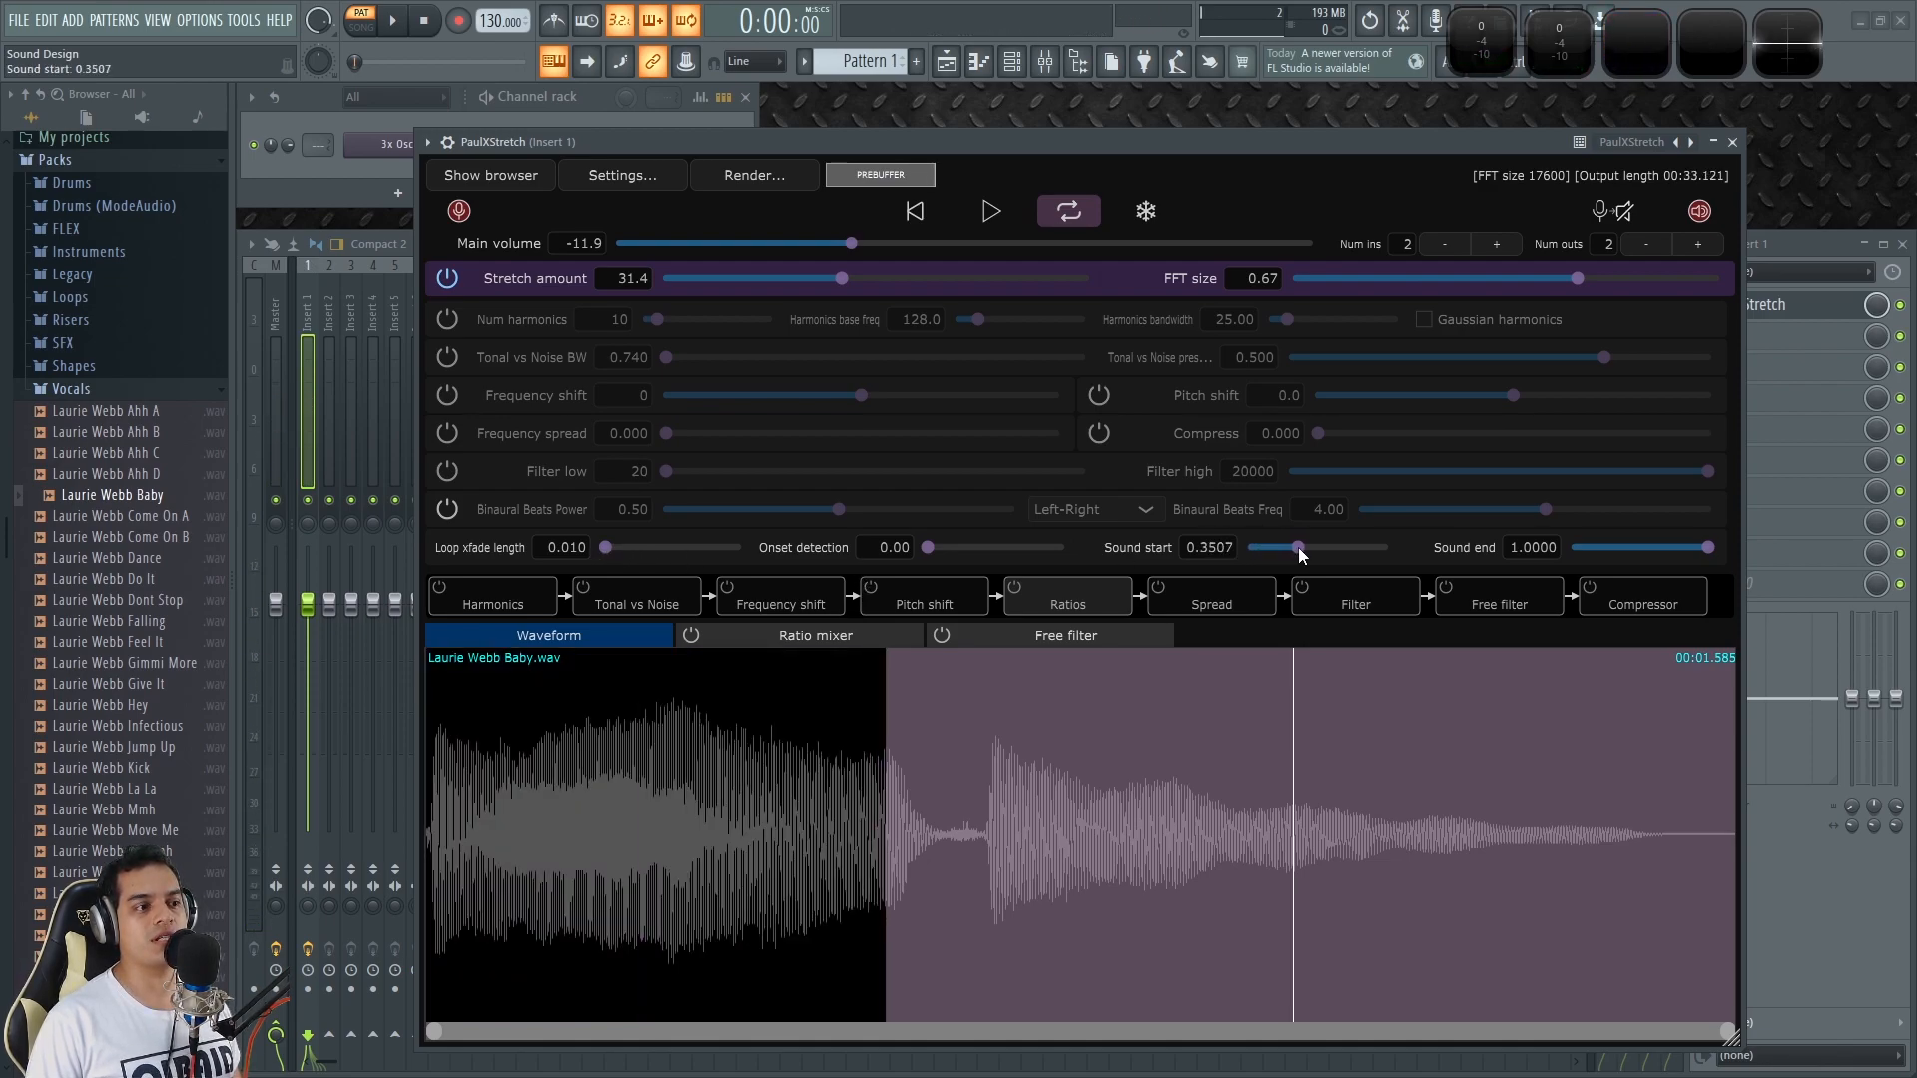
mouse_move(1714, 547)
mouse_down()
mouse_move(1620, 545)
mouse_move(1655, 543)
mouse_up()
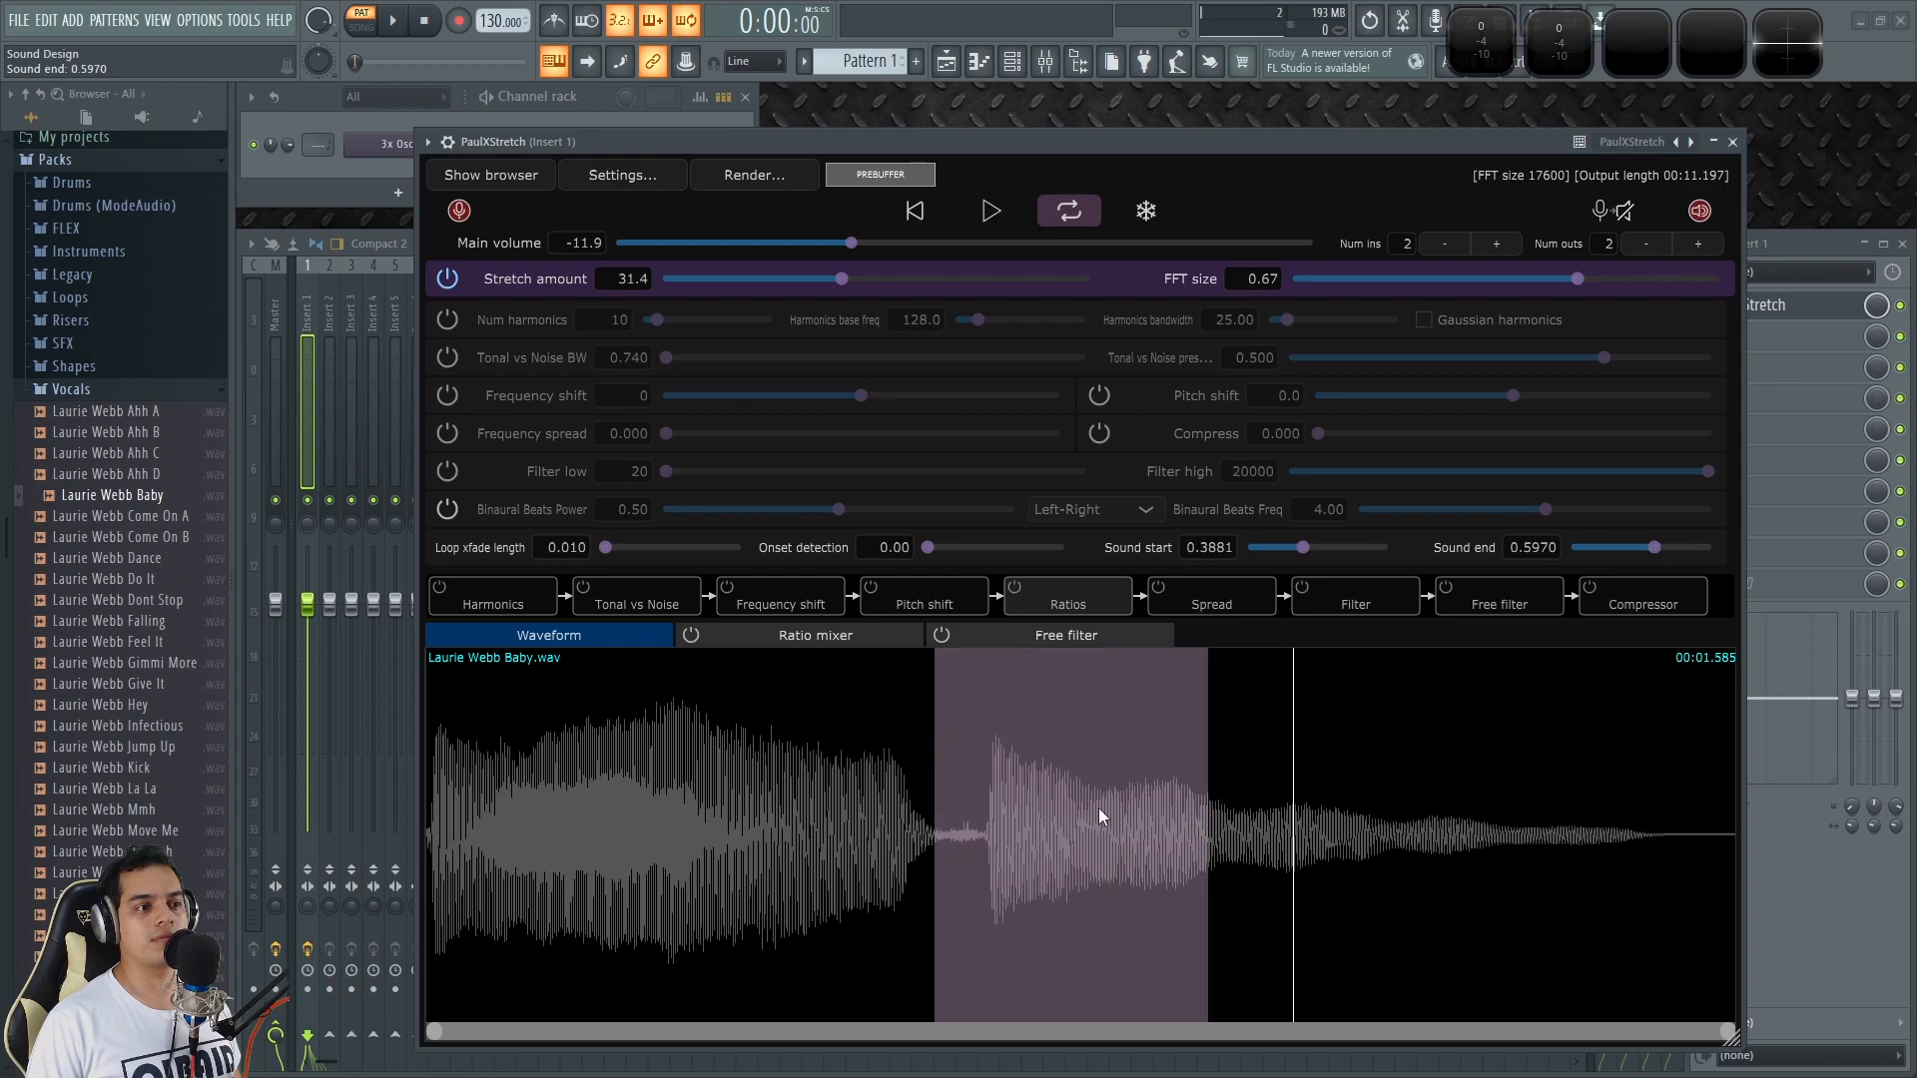
drag(1206, 746, 991, 797)
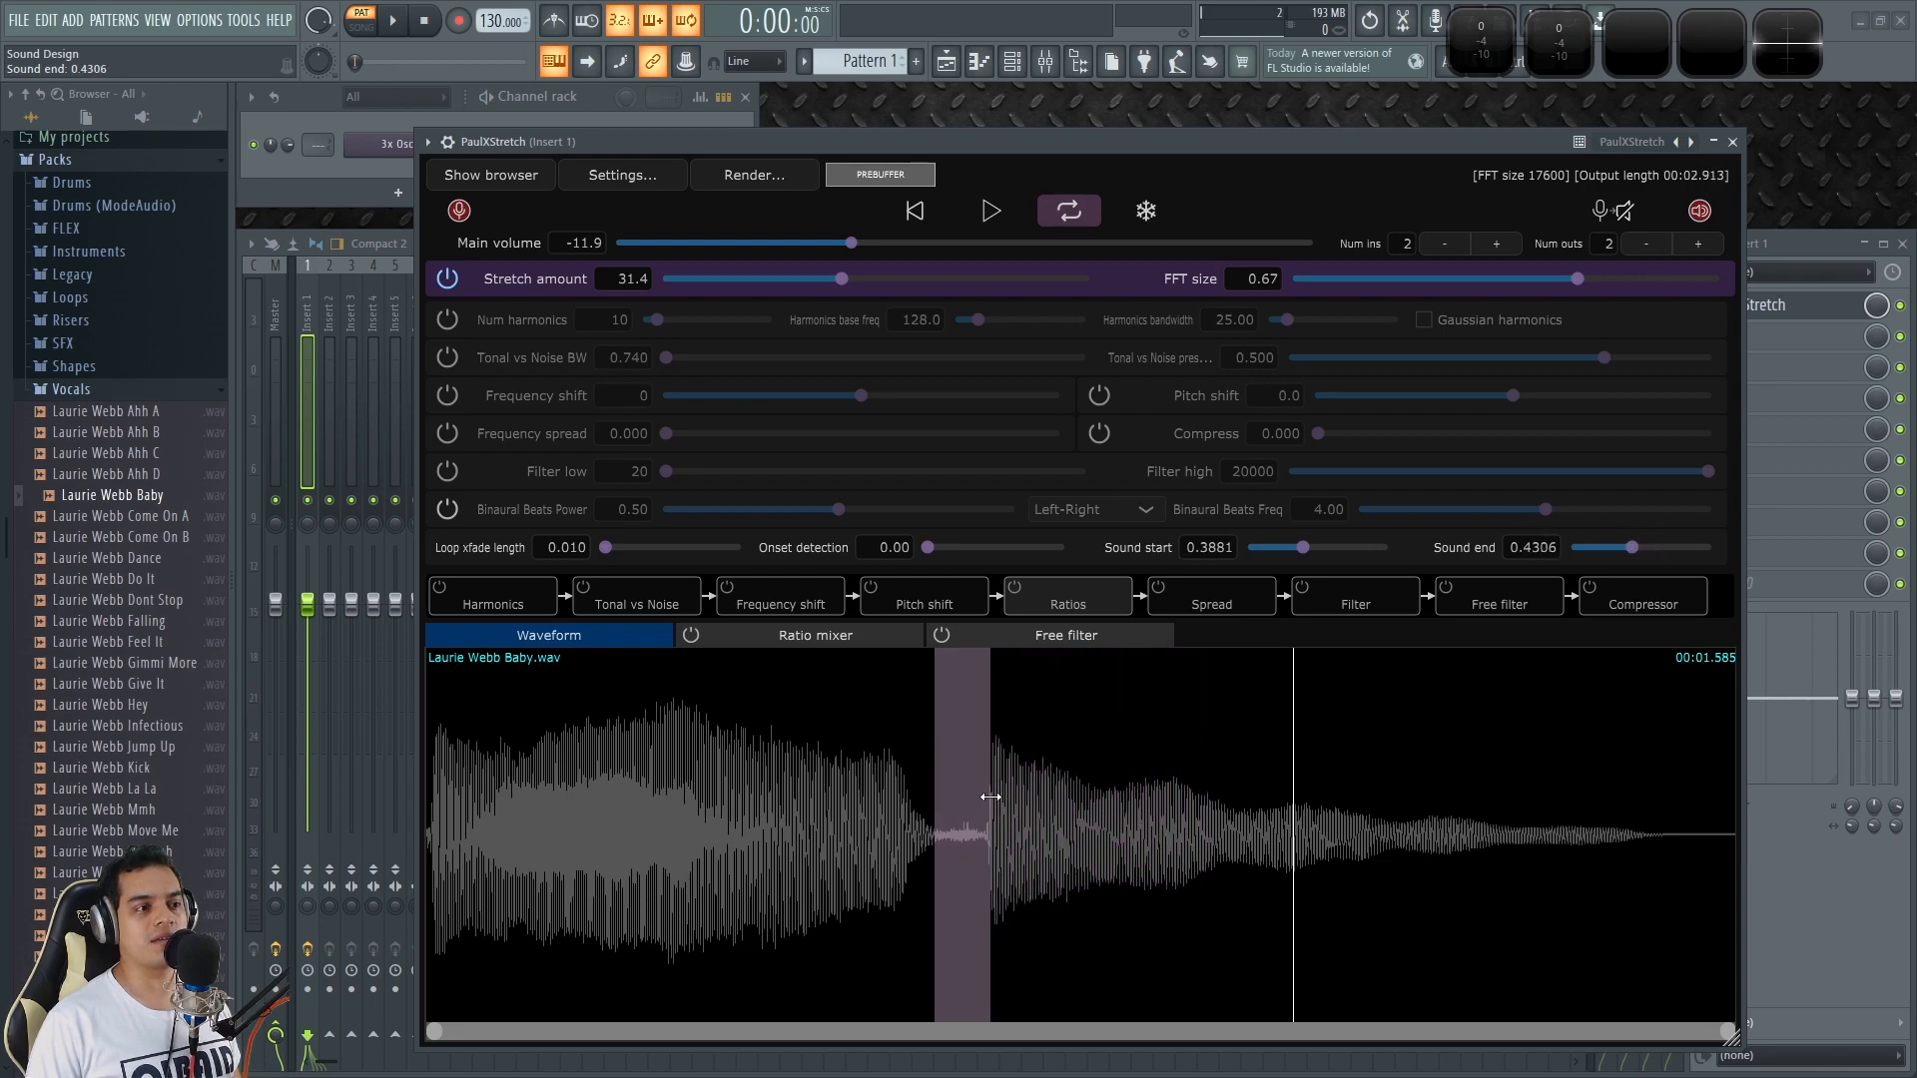
Step: Play the looped gap section from inside the selected range, and stop playback
click(976, 219)
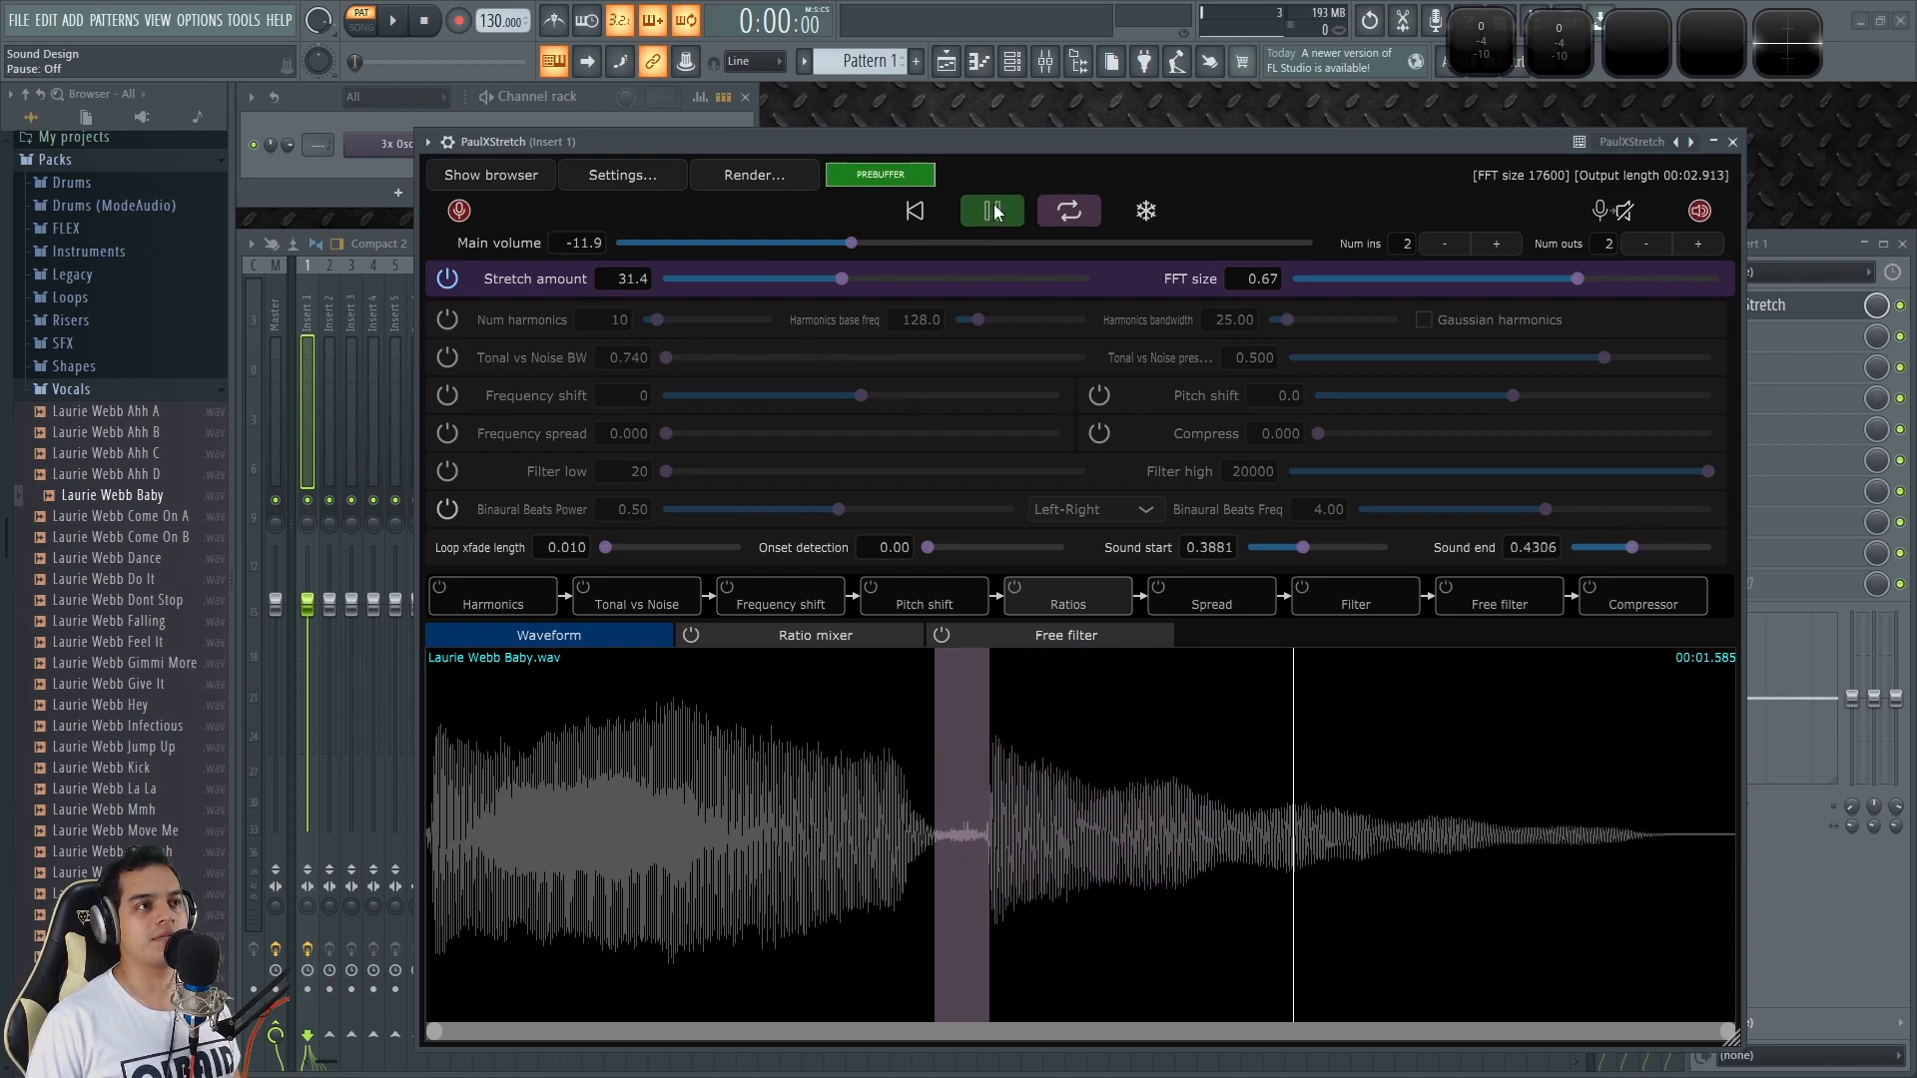
click(944, 732)
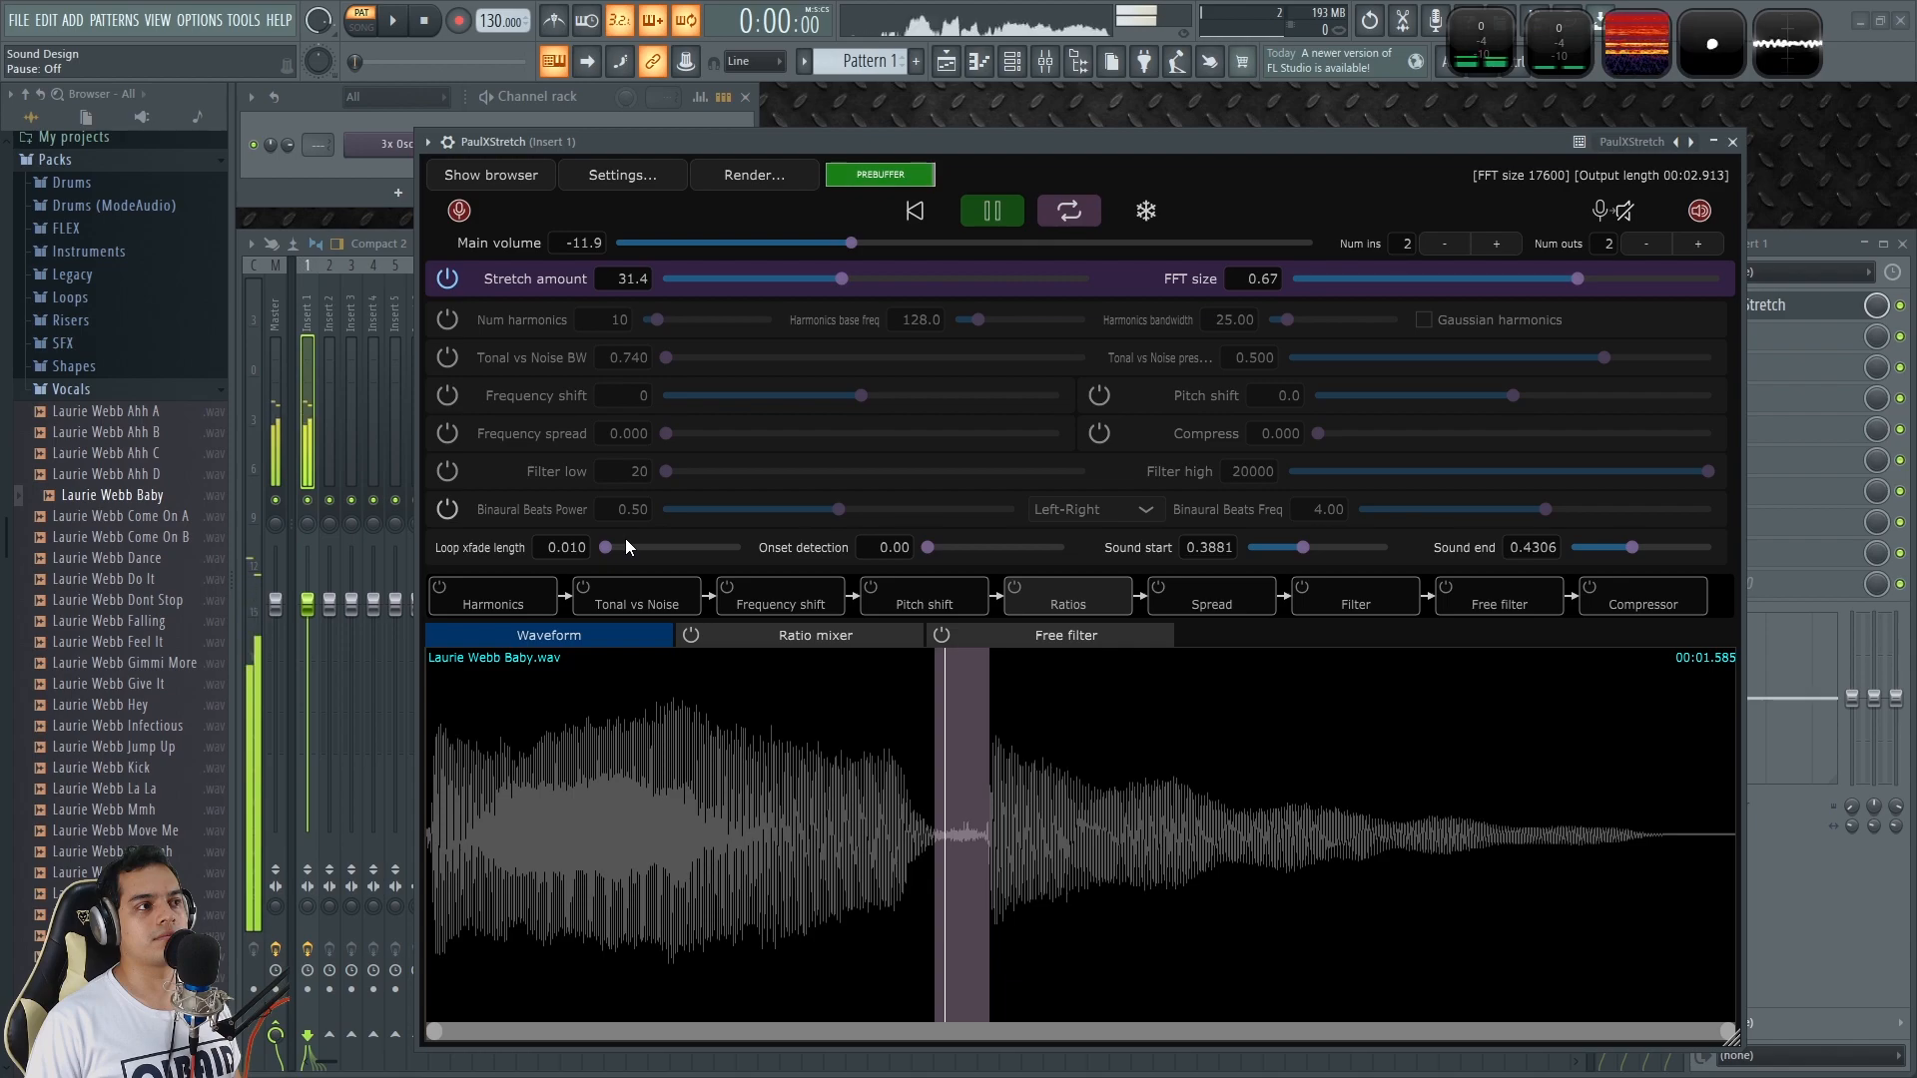
click(995, 211)
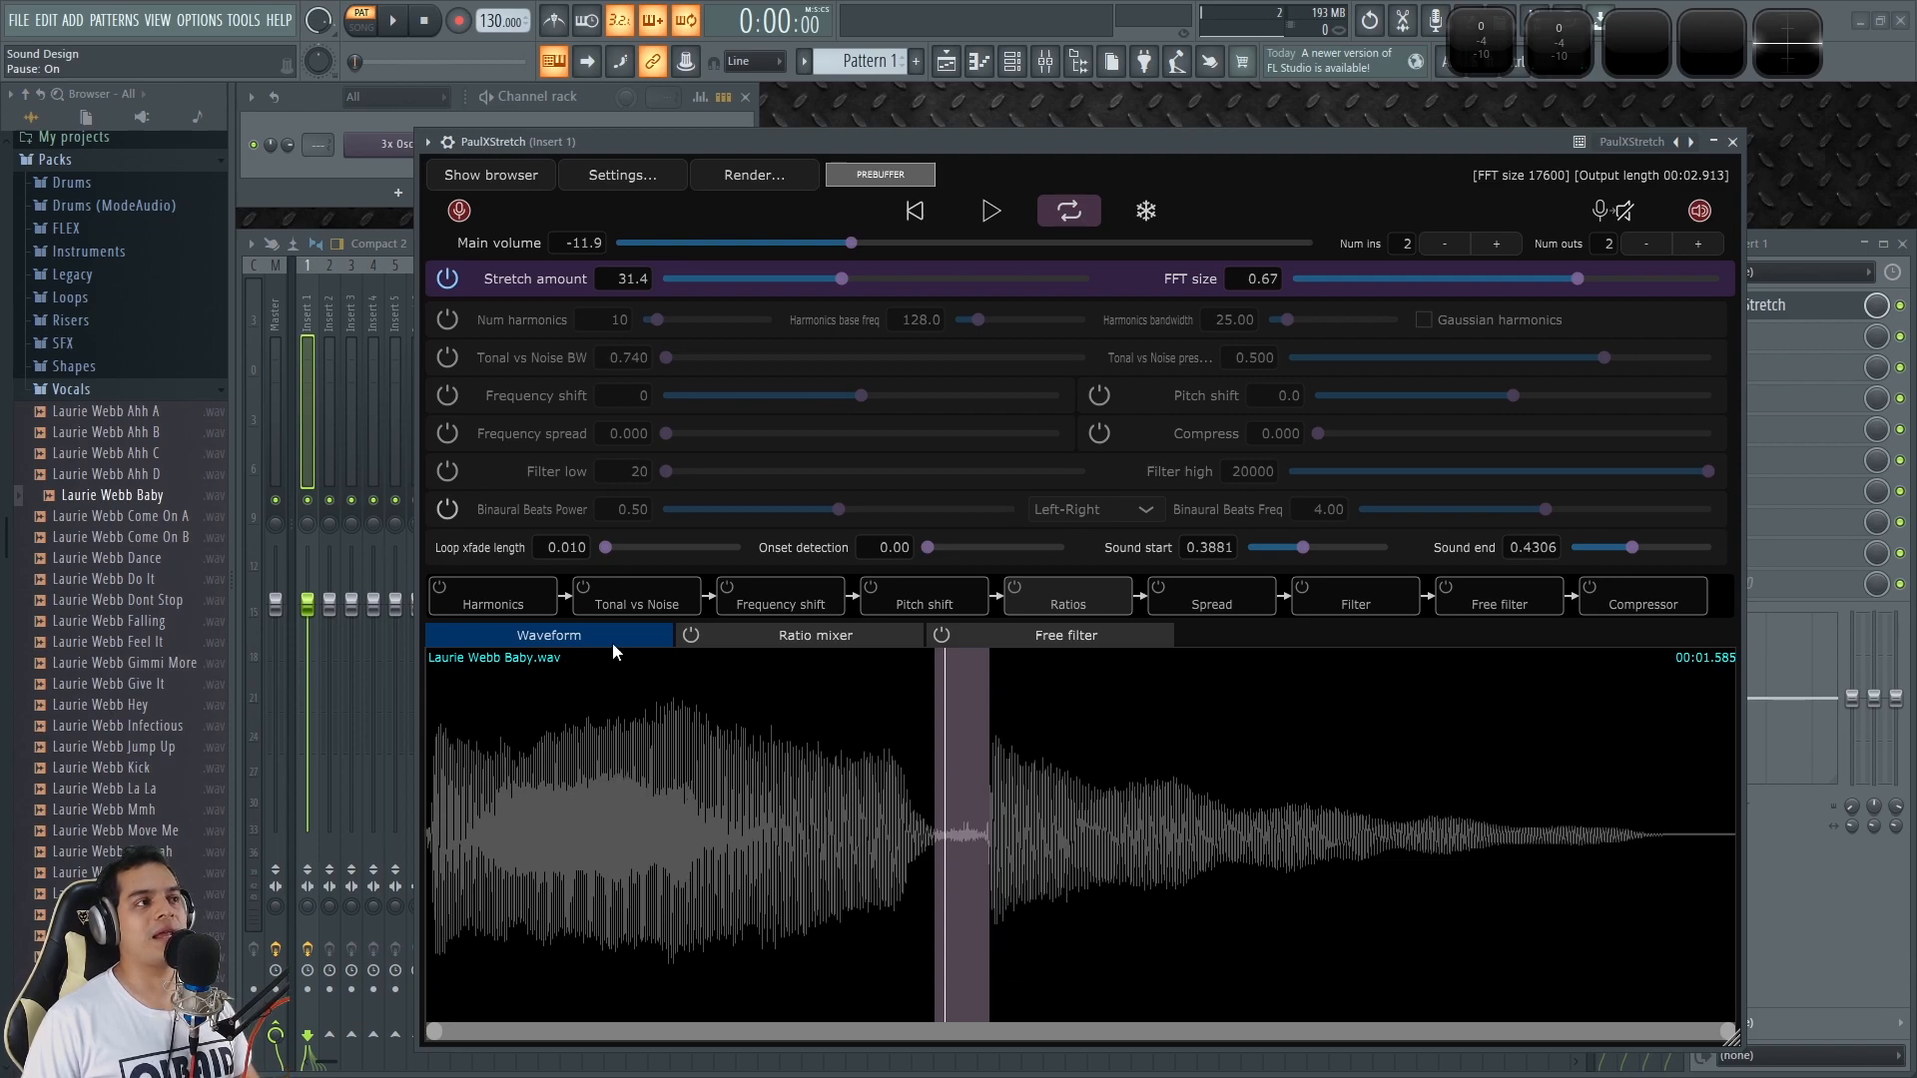
Step: Move the stretch plugin's window aside and add an FL Keys channel to the channel rack
drag(632, 142, 663, 175)
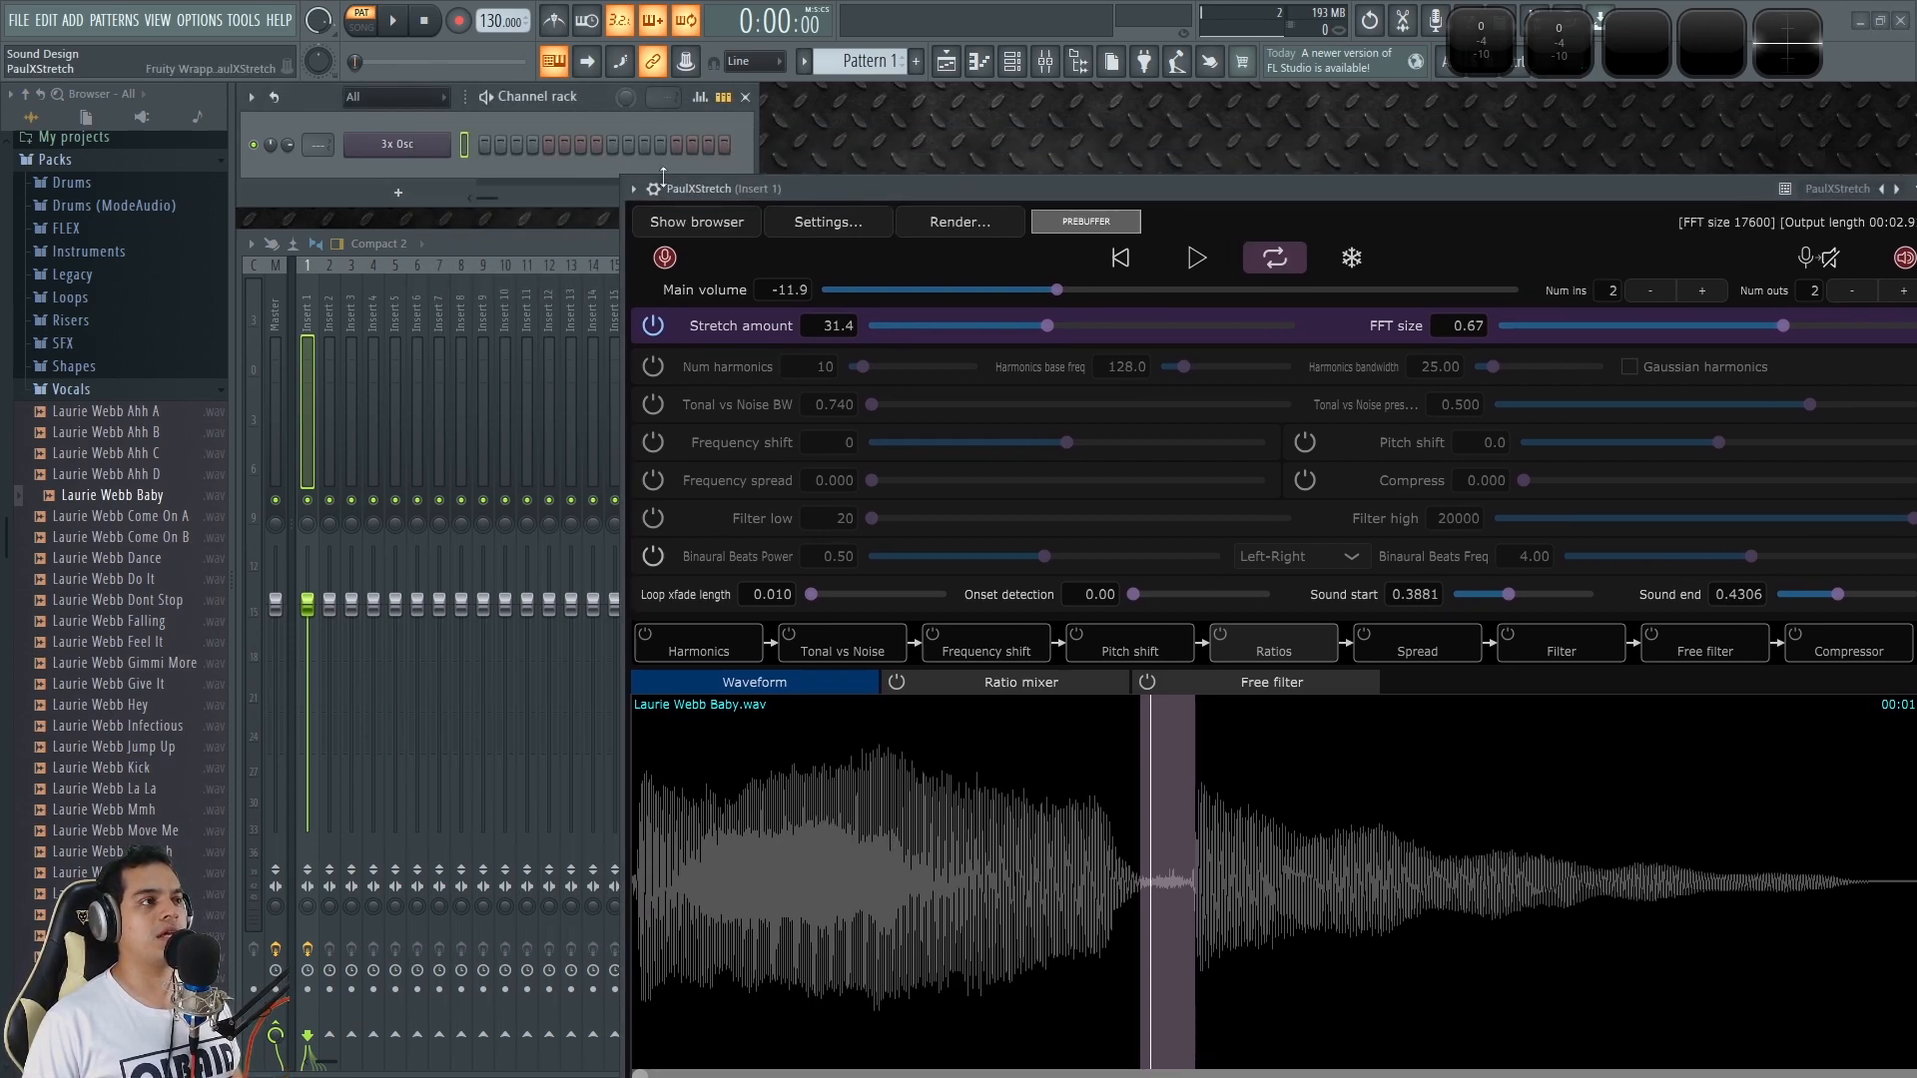
click(395, 195)
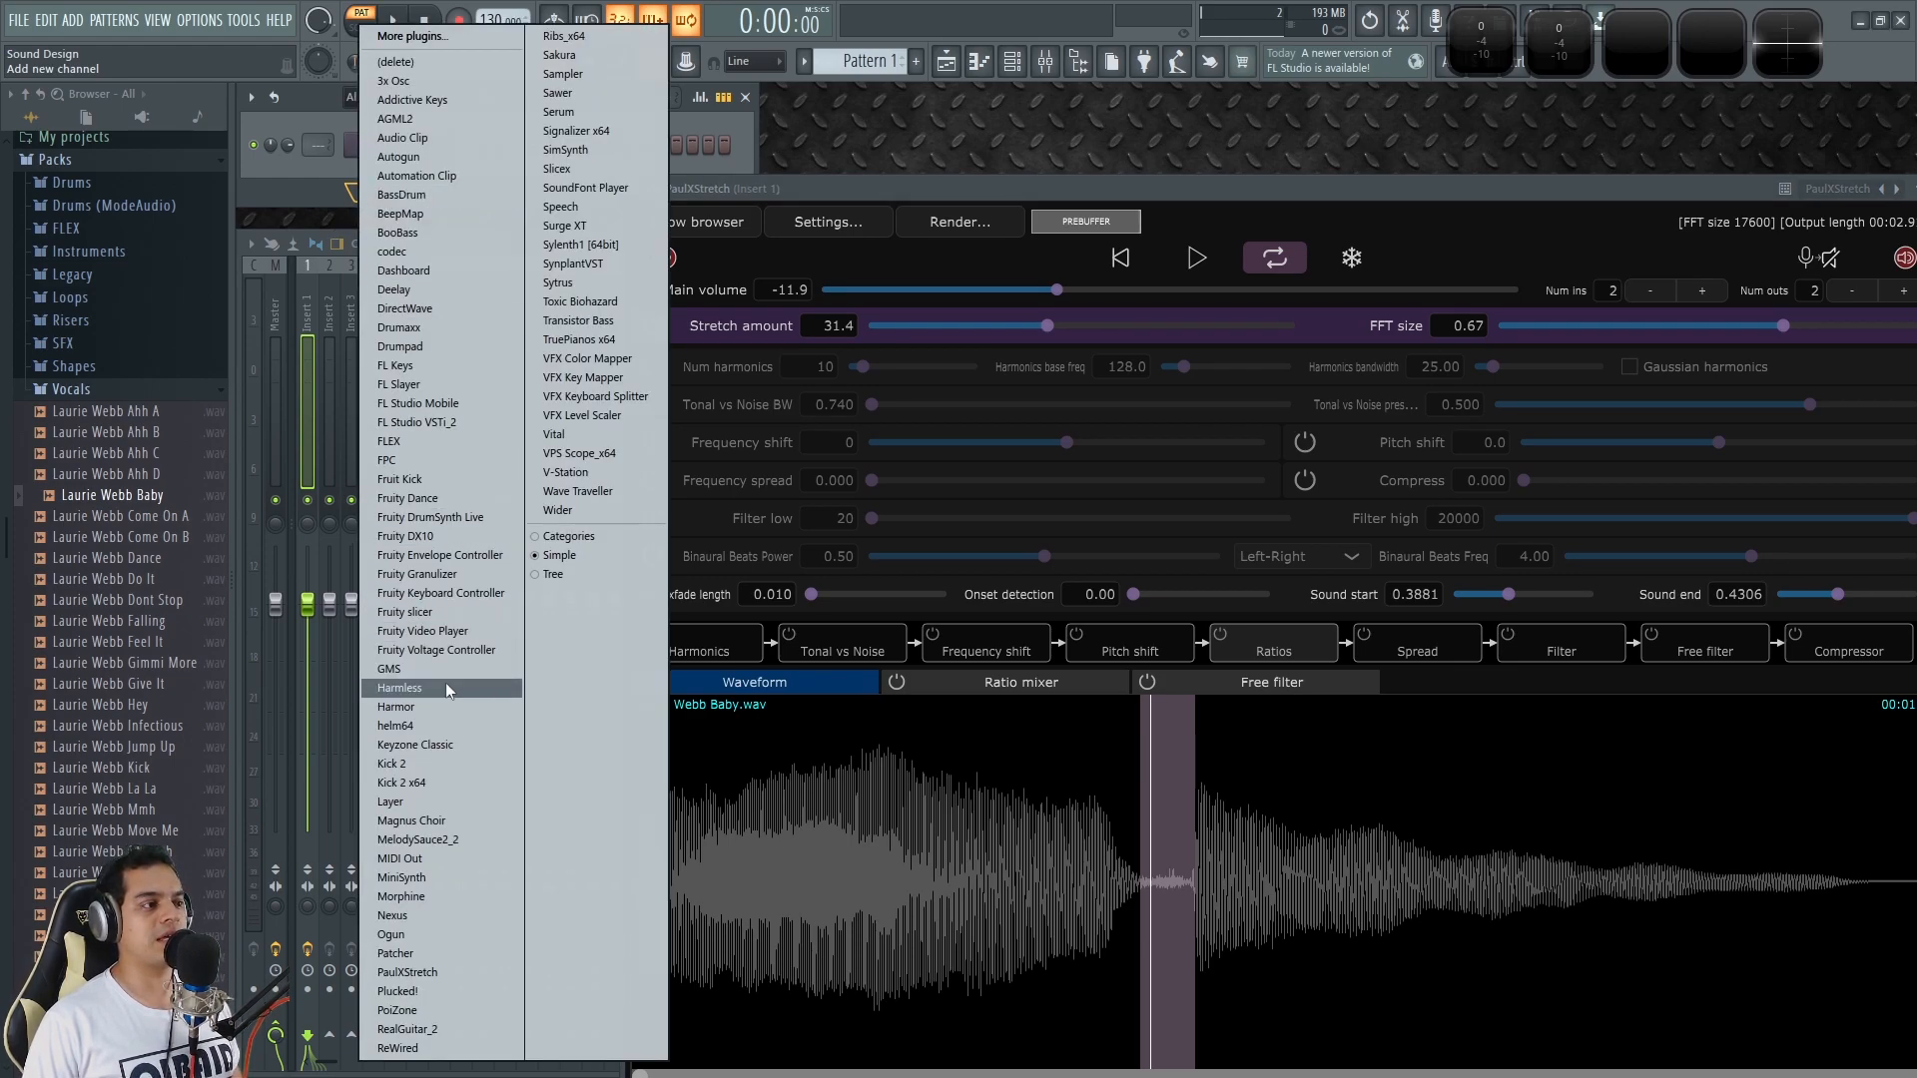
click(437, 365)
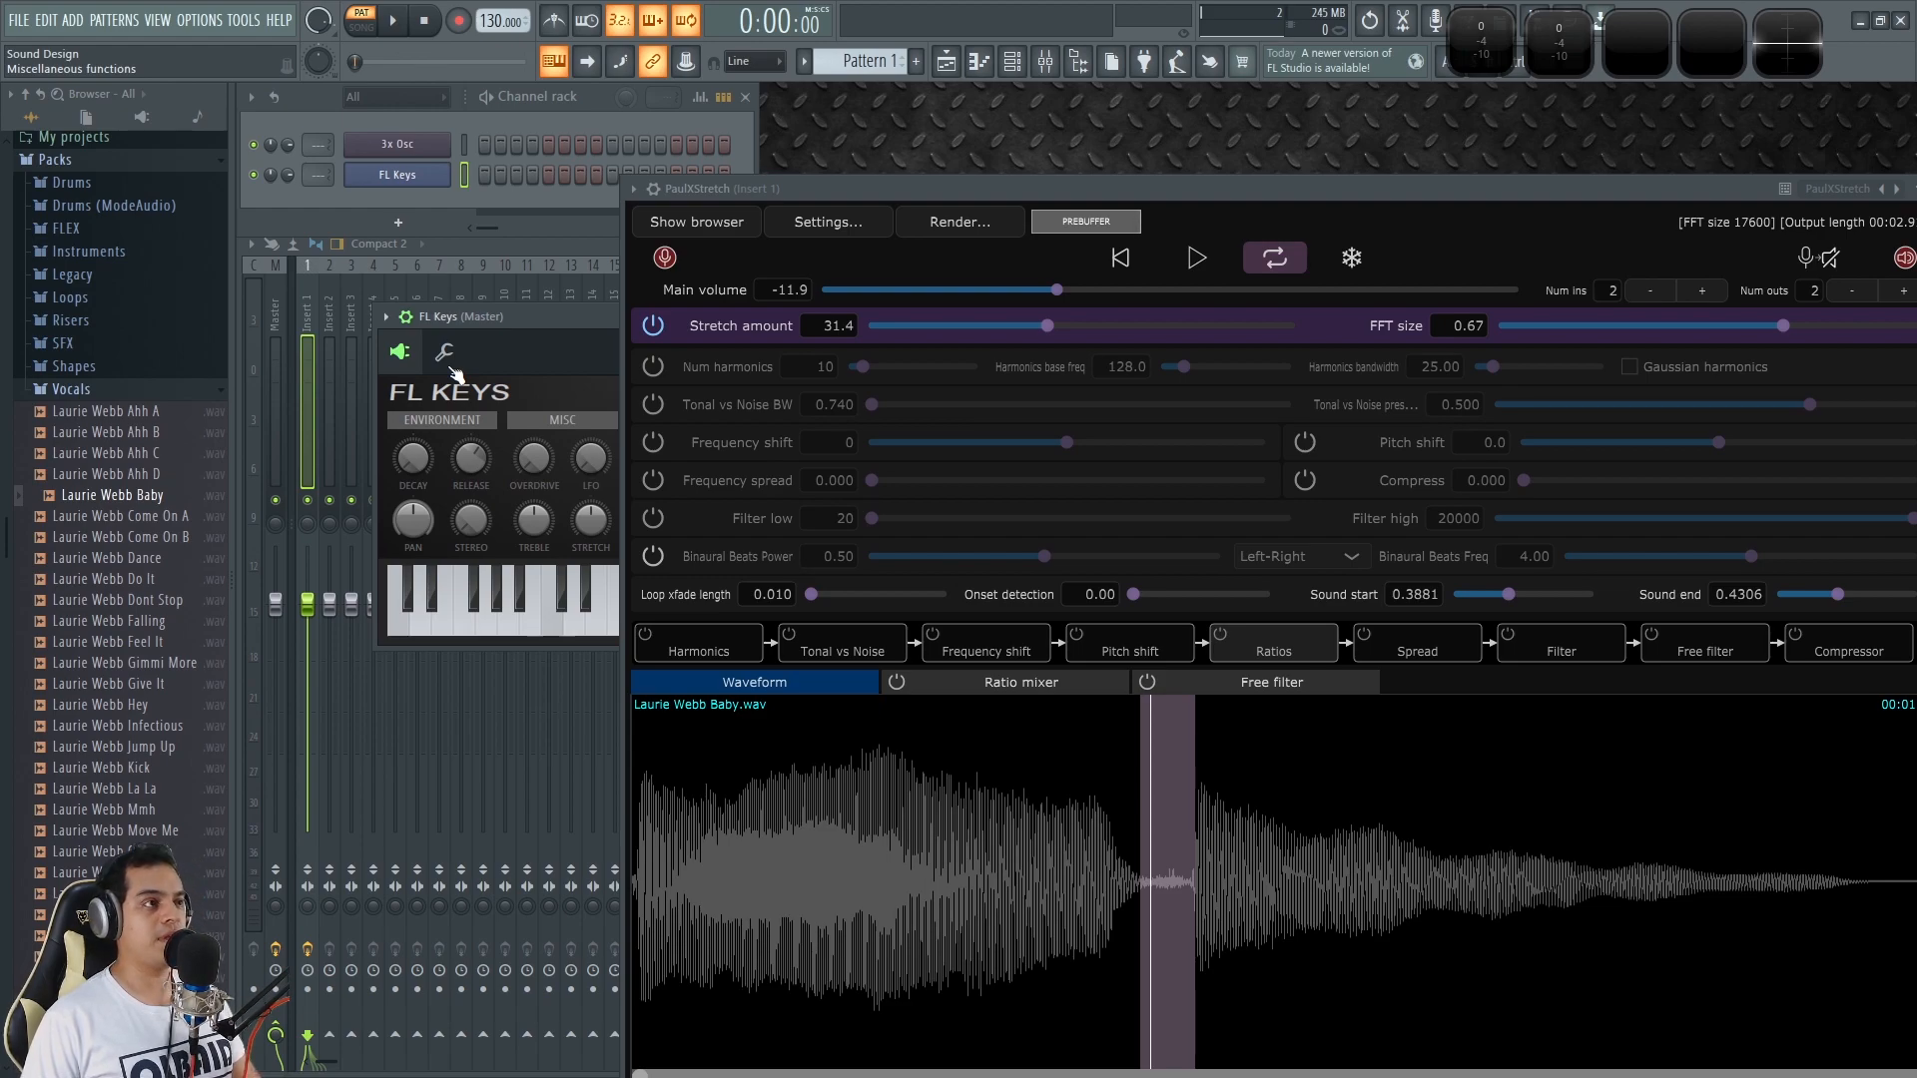
drag(548, 321, 512, 320)
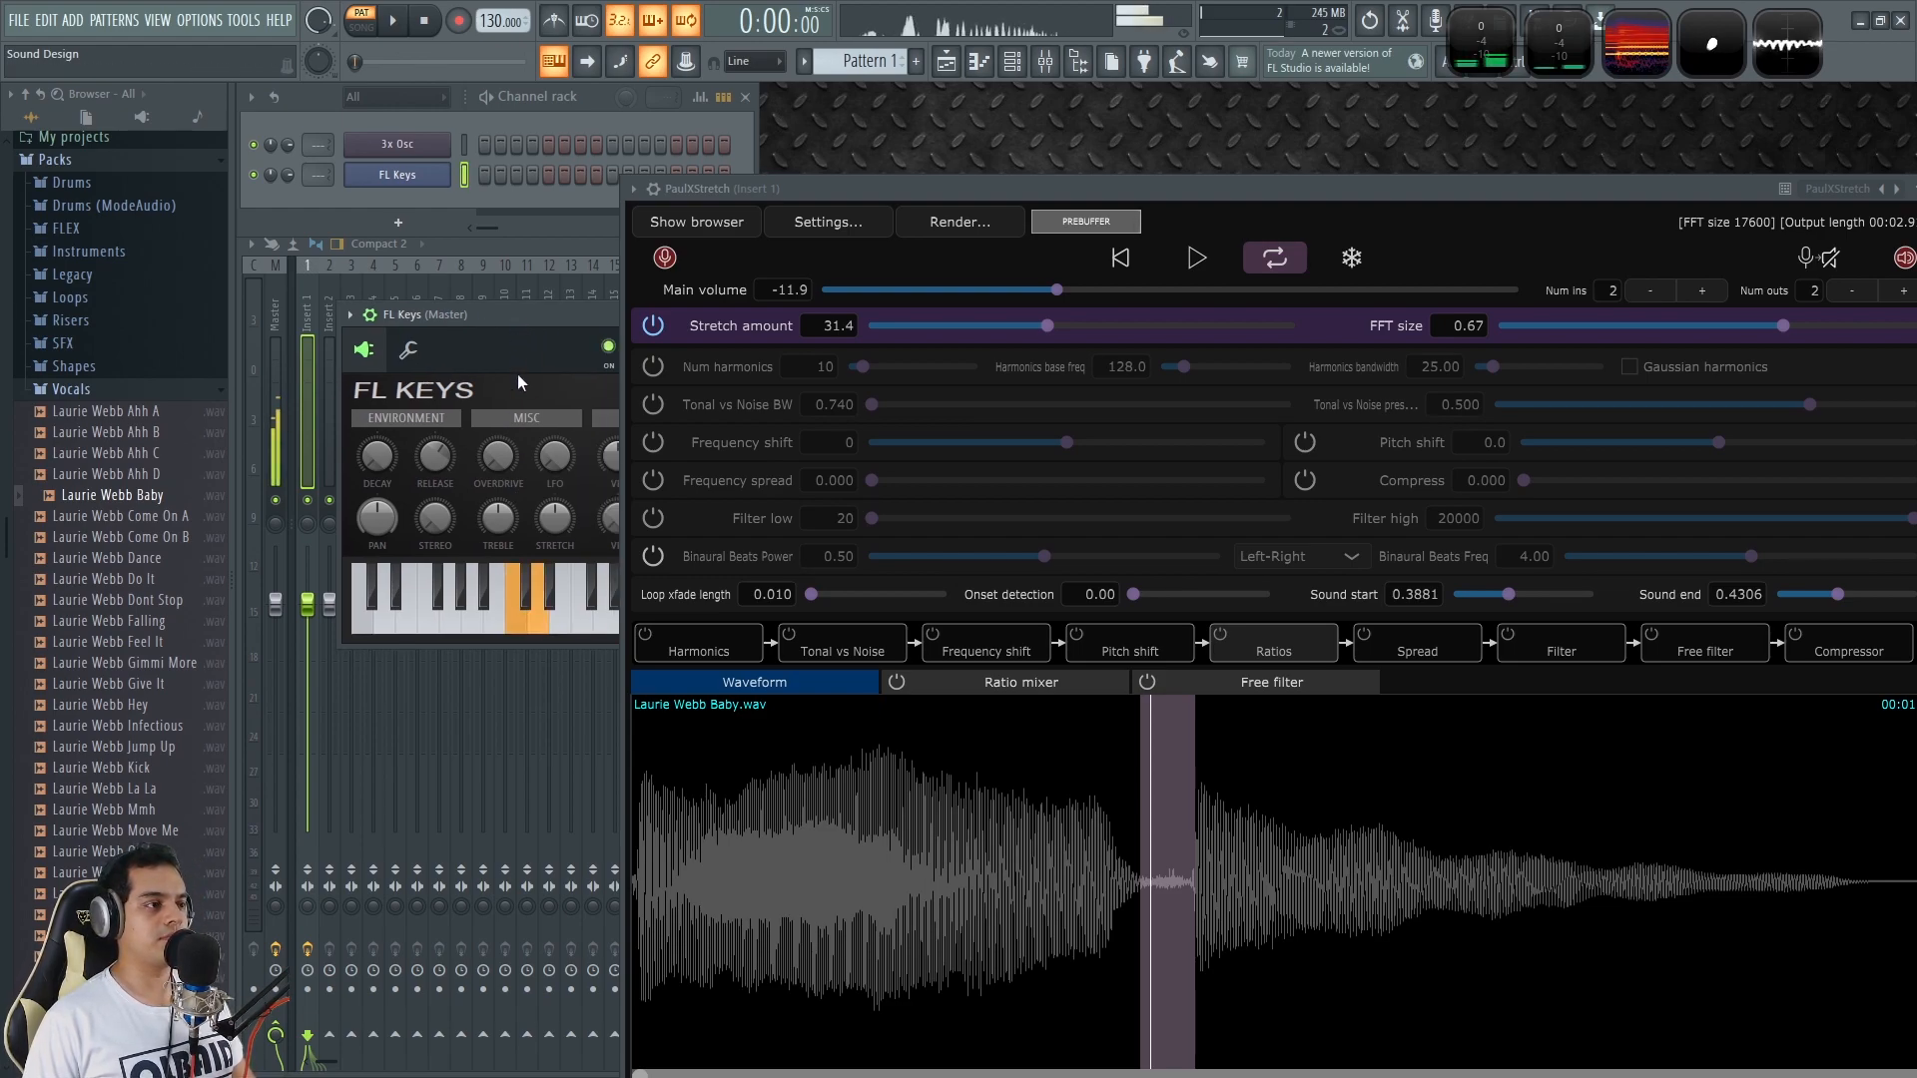
Step: Route the FL Keys channel to mixer insert 1, which holds the stretch plugin
drag(823, 190, 835, 190)
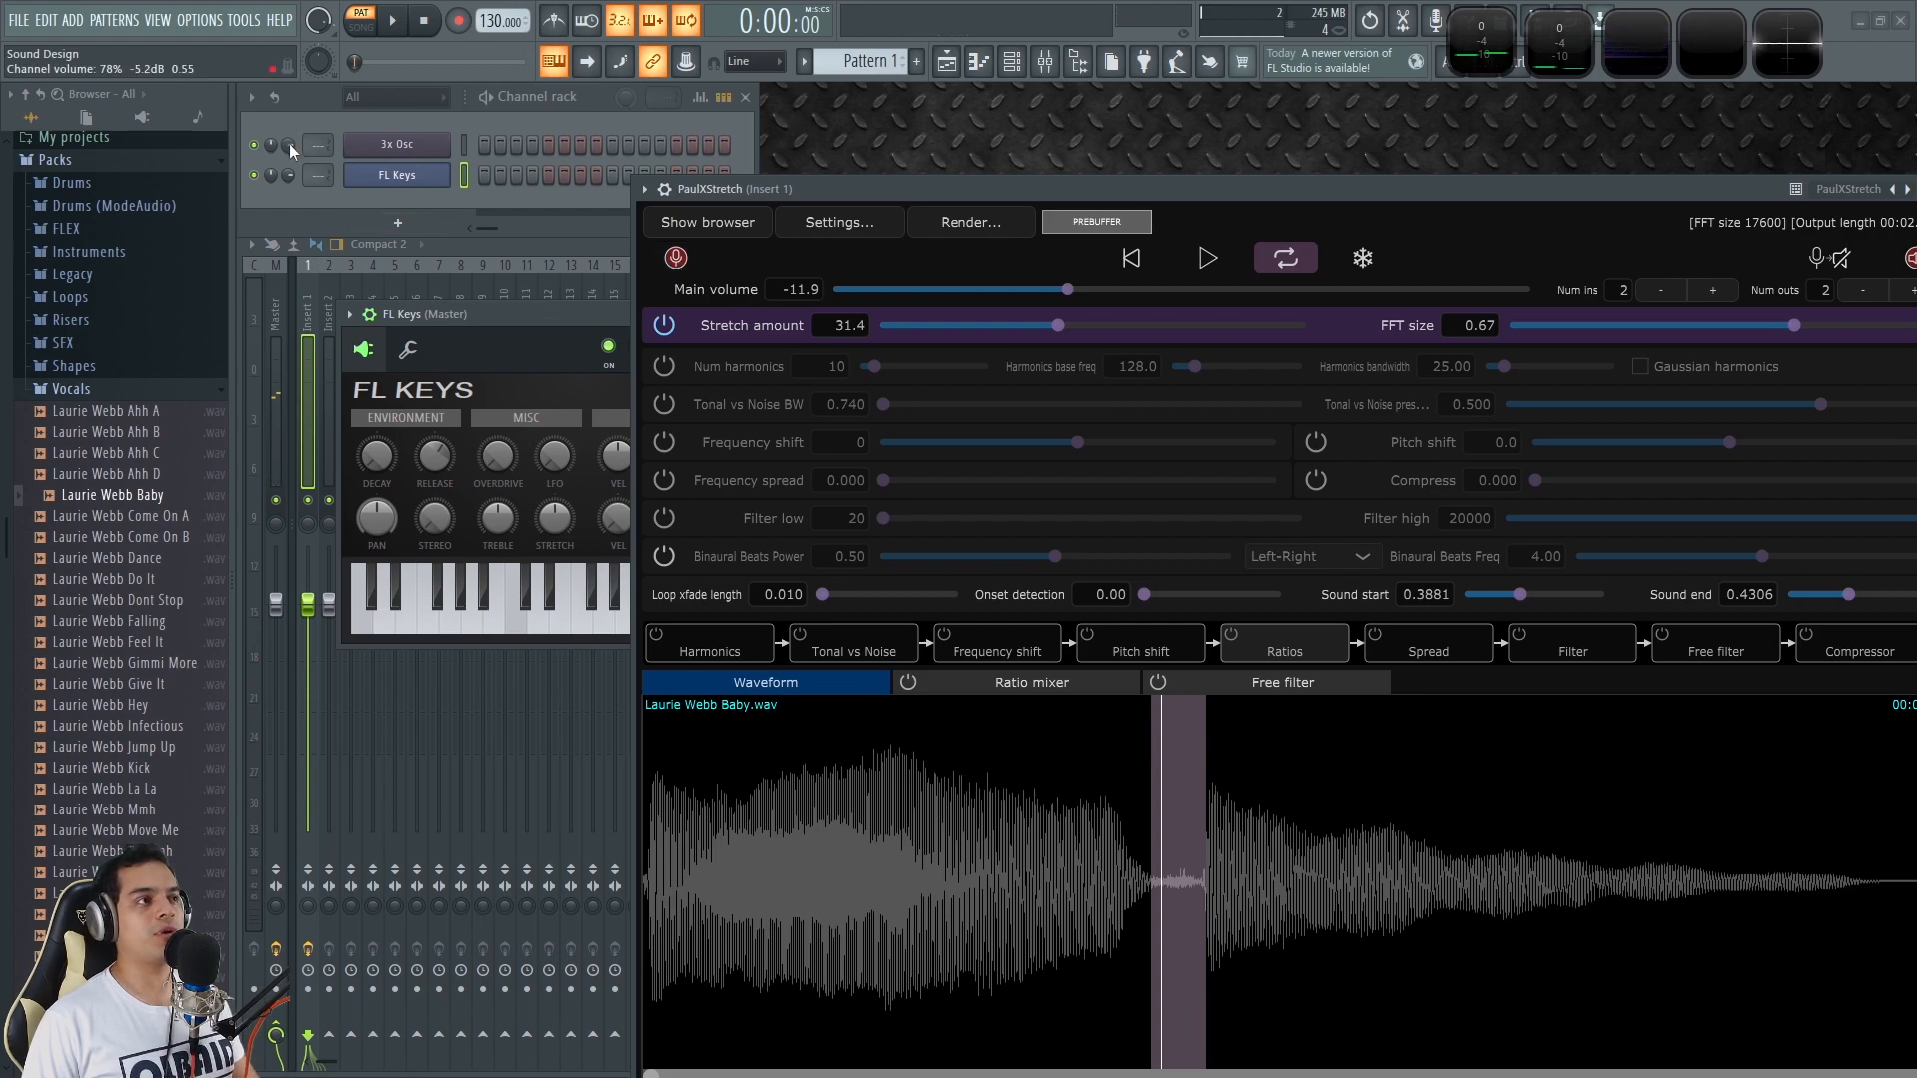
drag(318, 175, 317, 167)
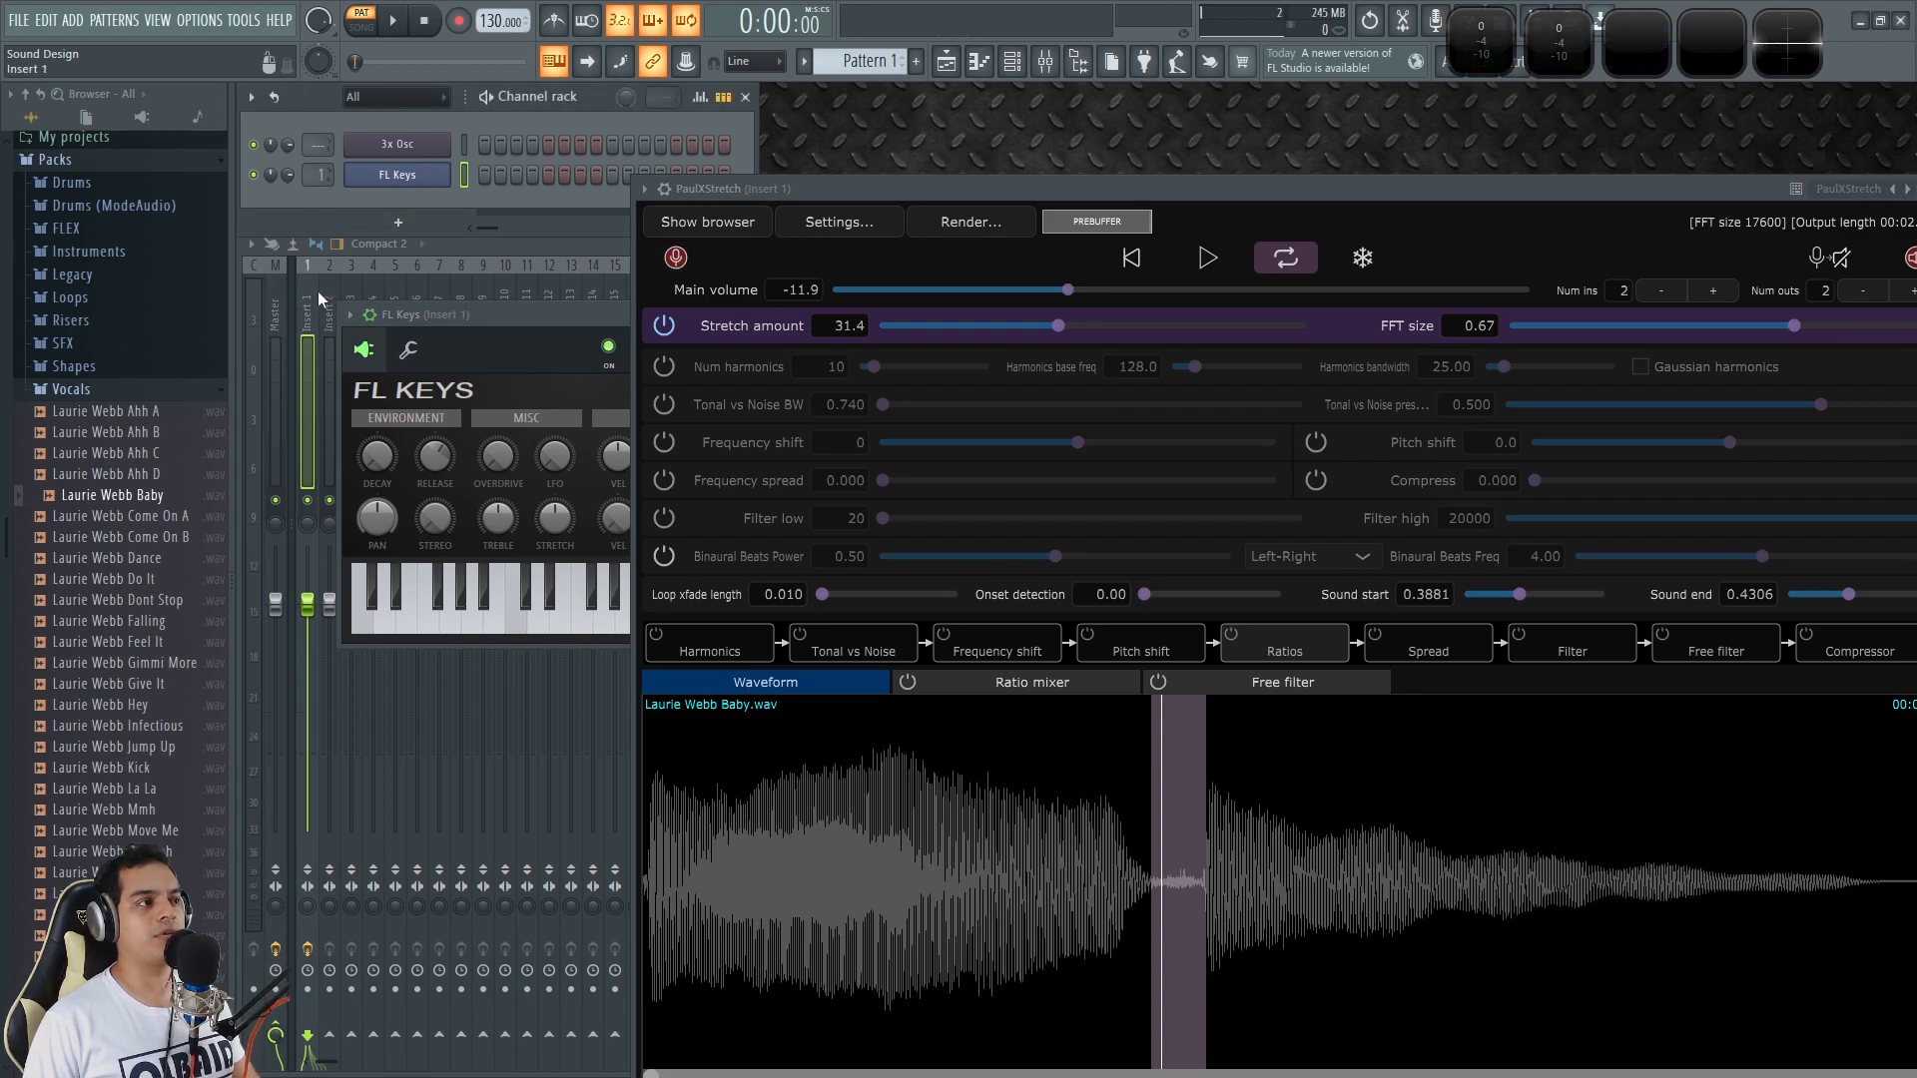
drag(475, 320, 443, 323)
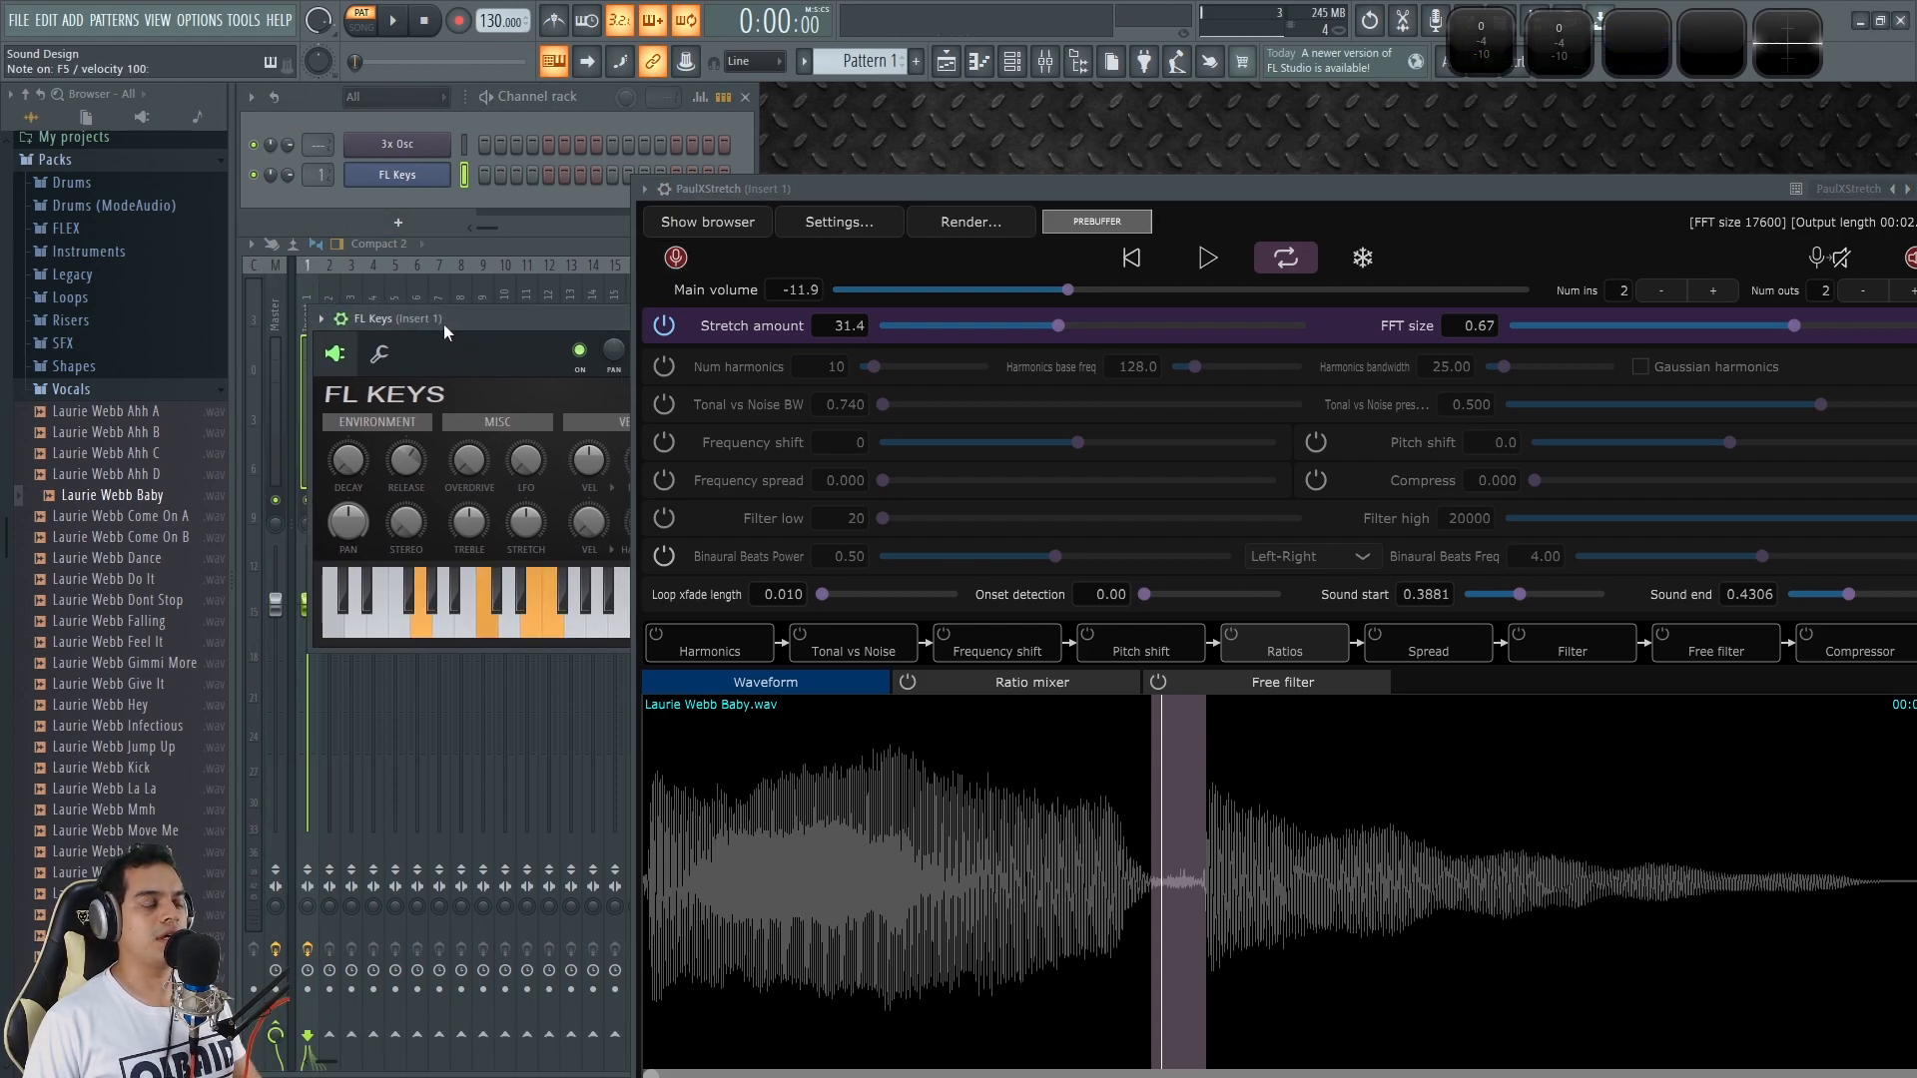
Step: Turn on input pass-through to hear FL Keys notes through the stretch plugin, and turn it off again
drag(990, 184, 827, 177)
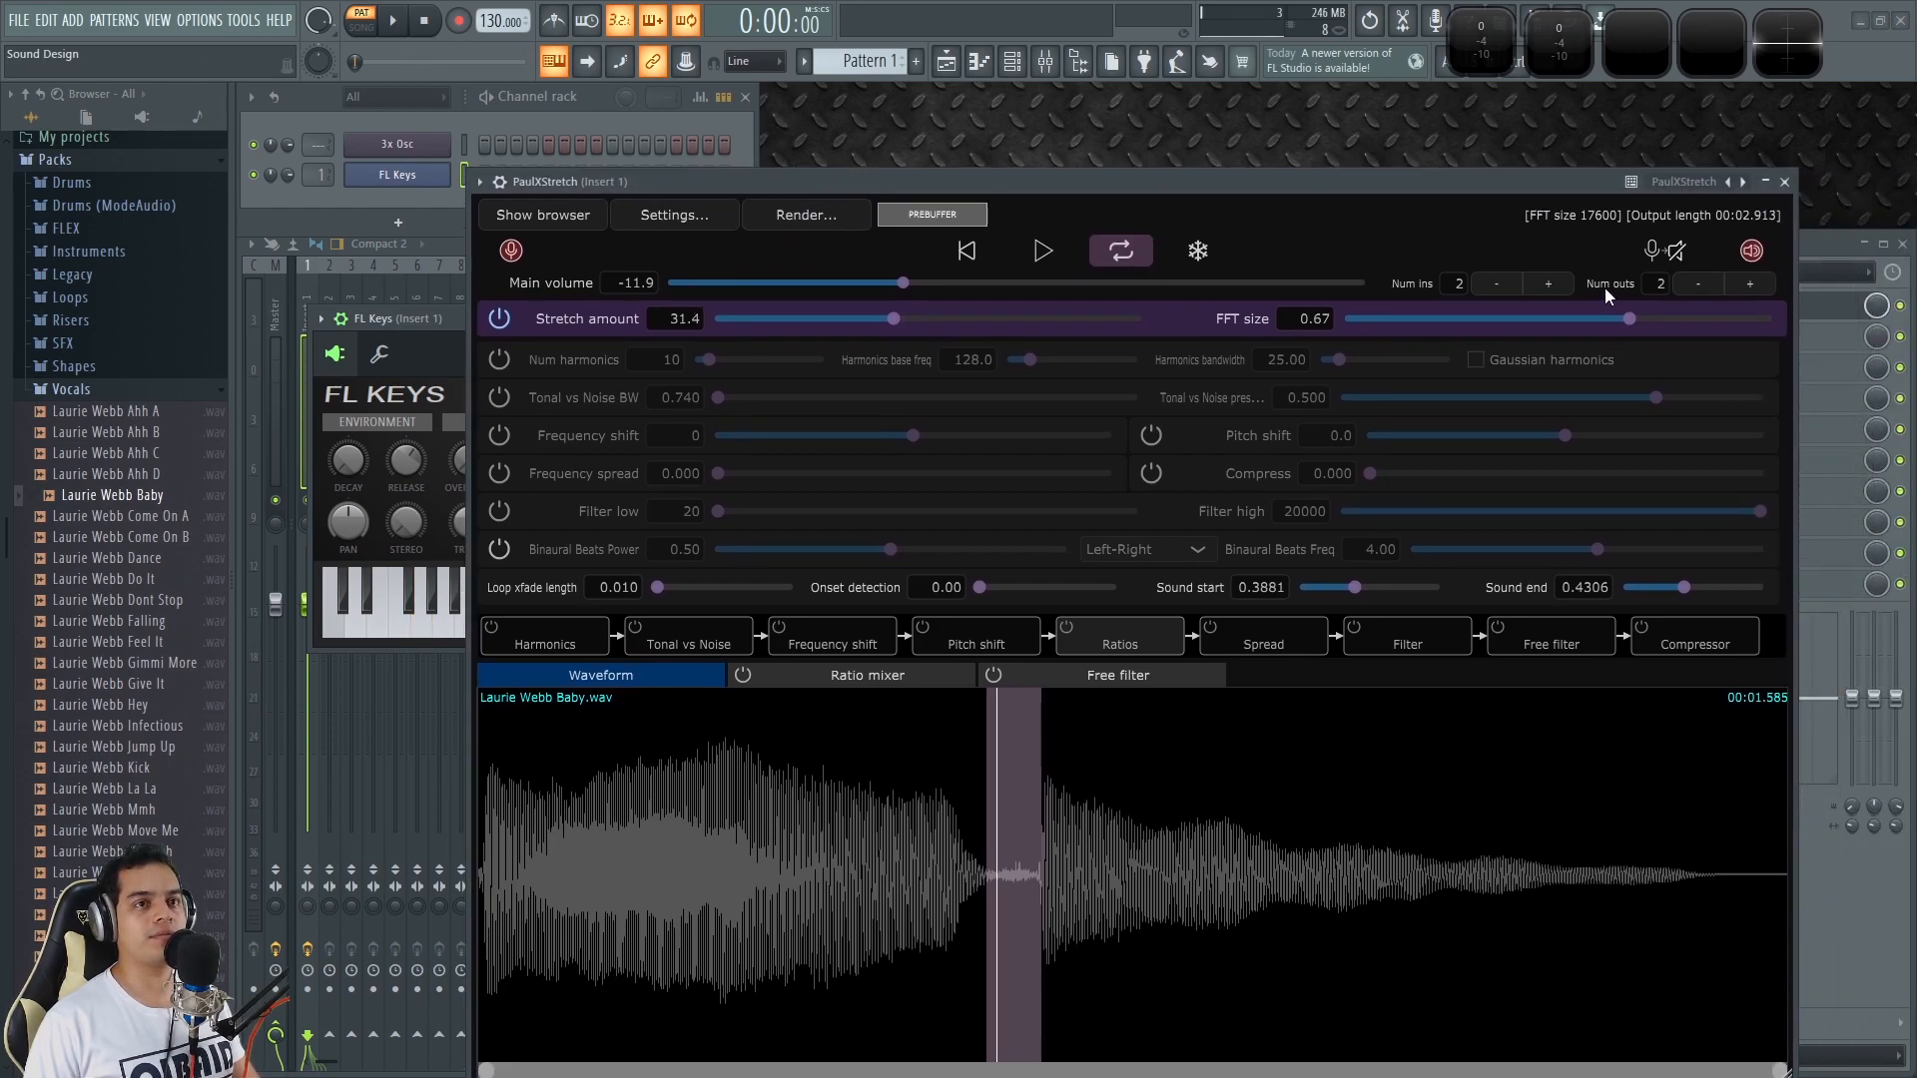
click(1675, 252)
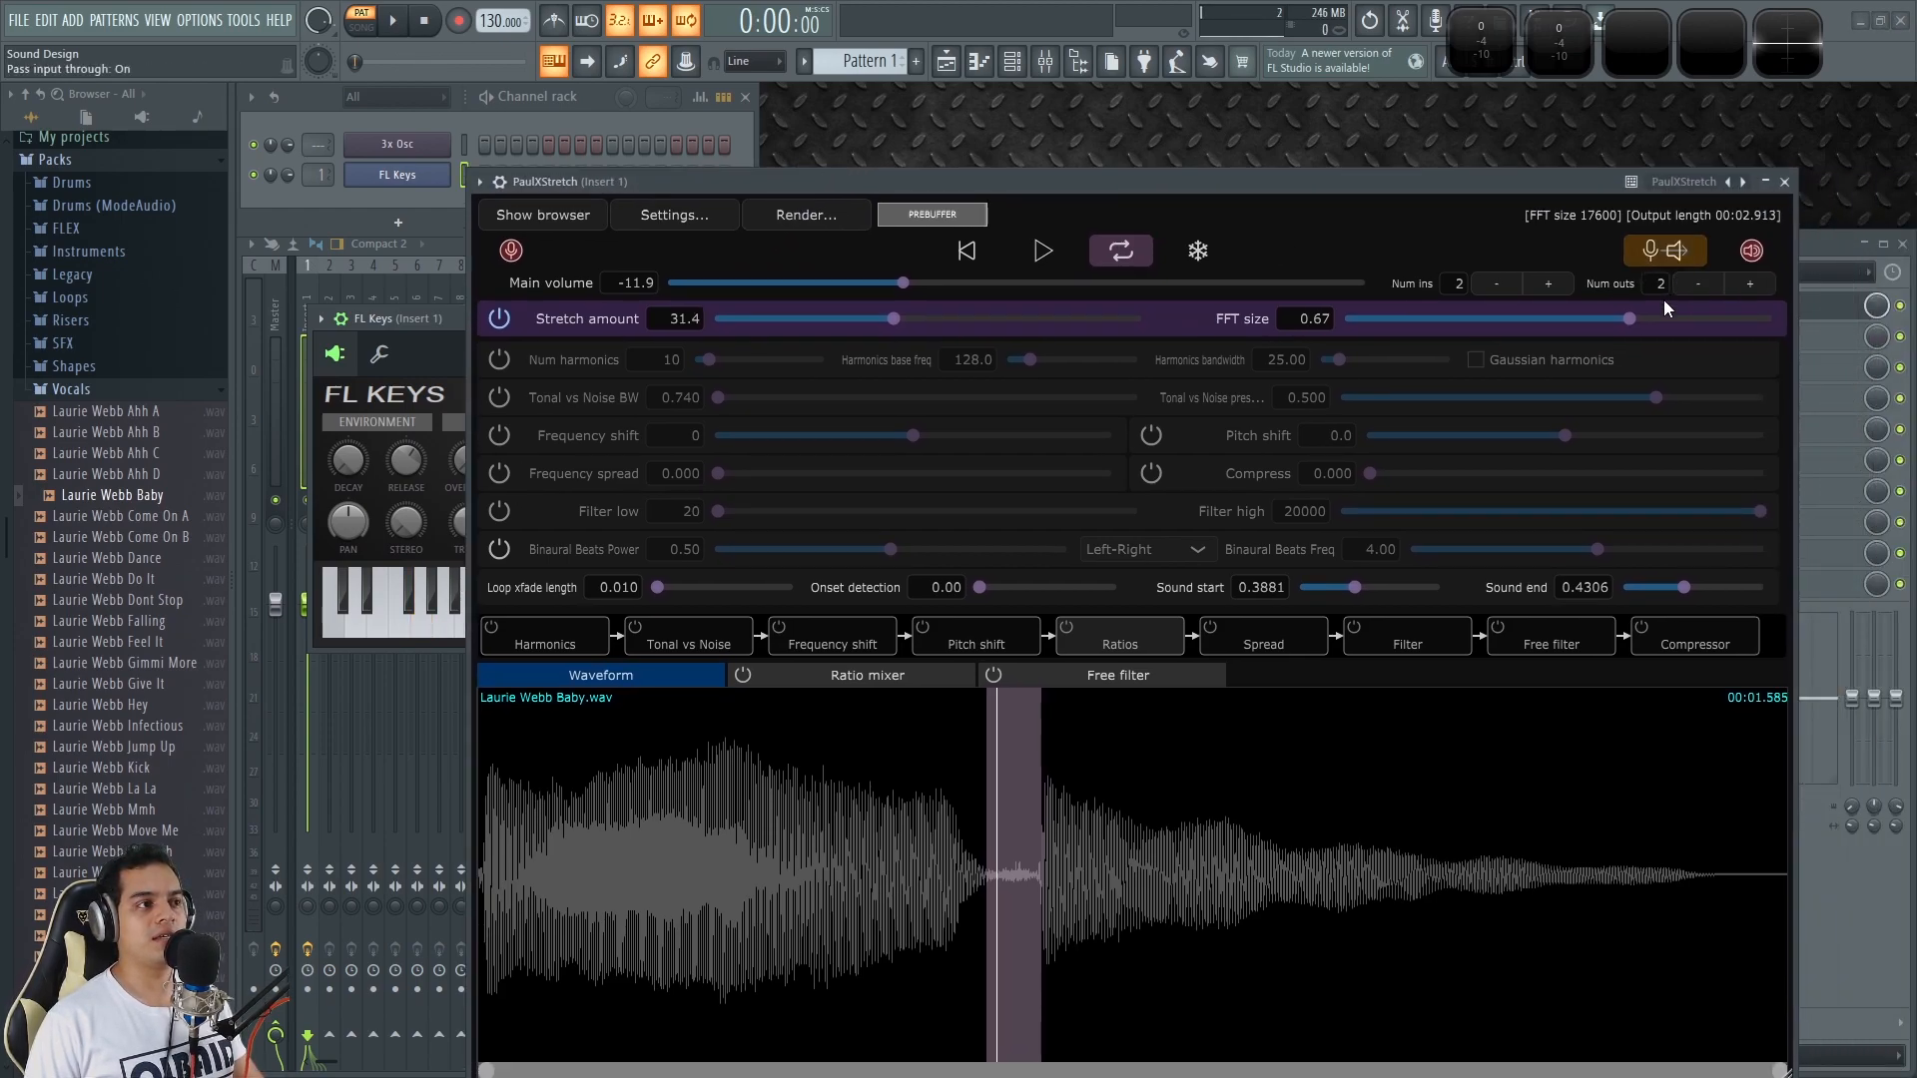
click(421, 316)
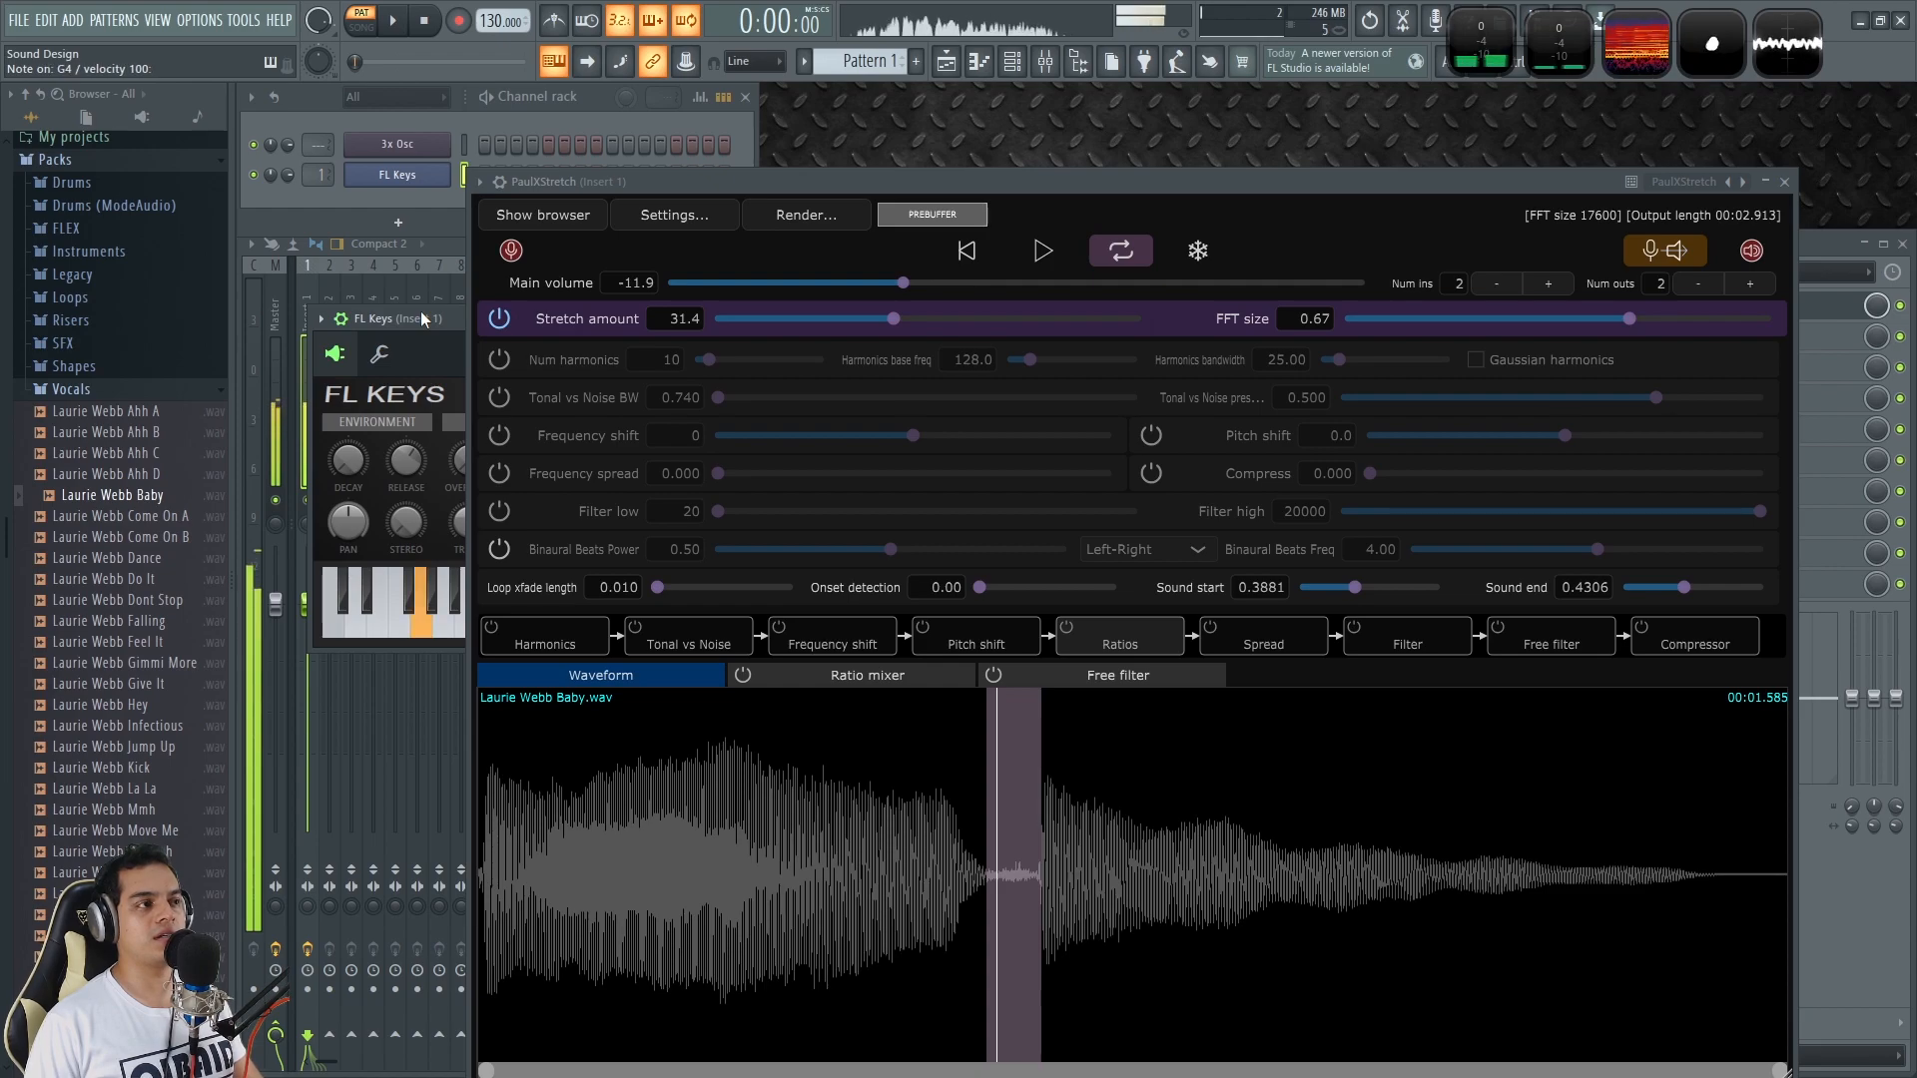
click(1676, 252)
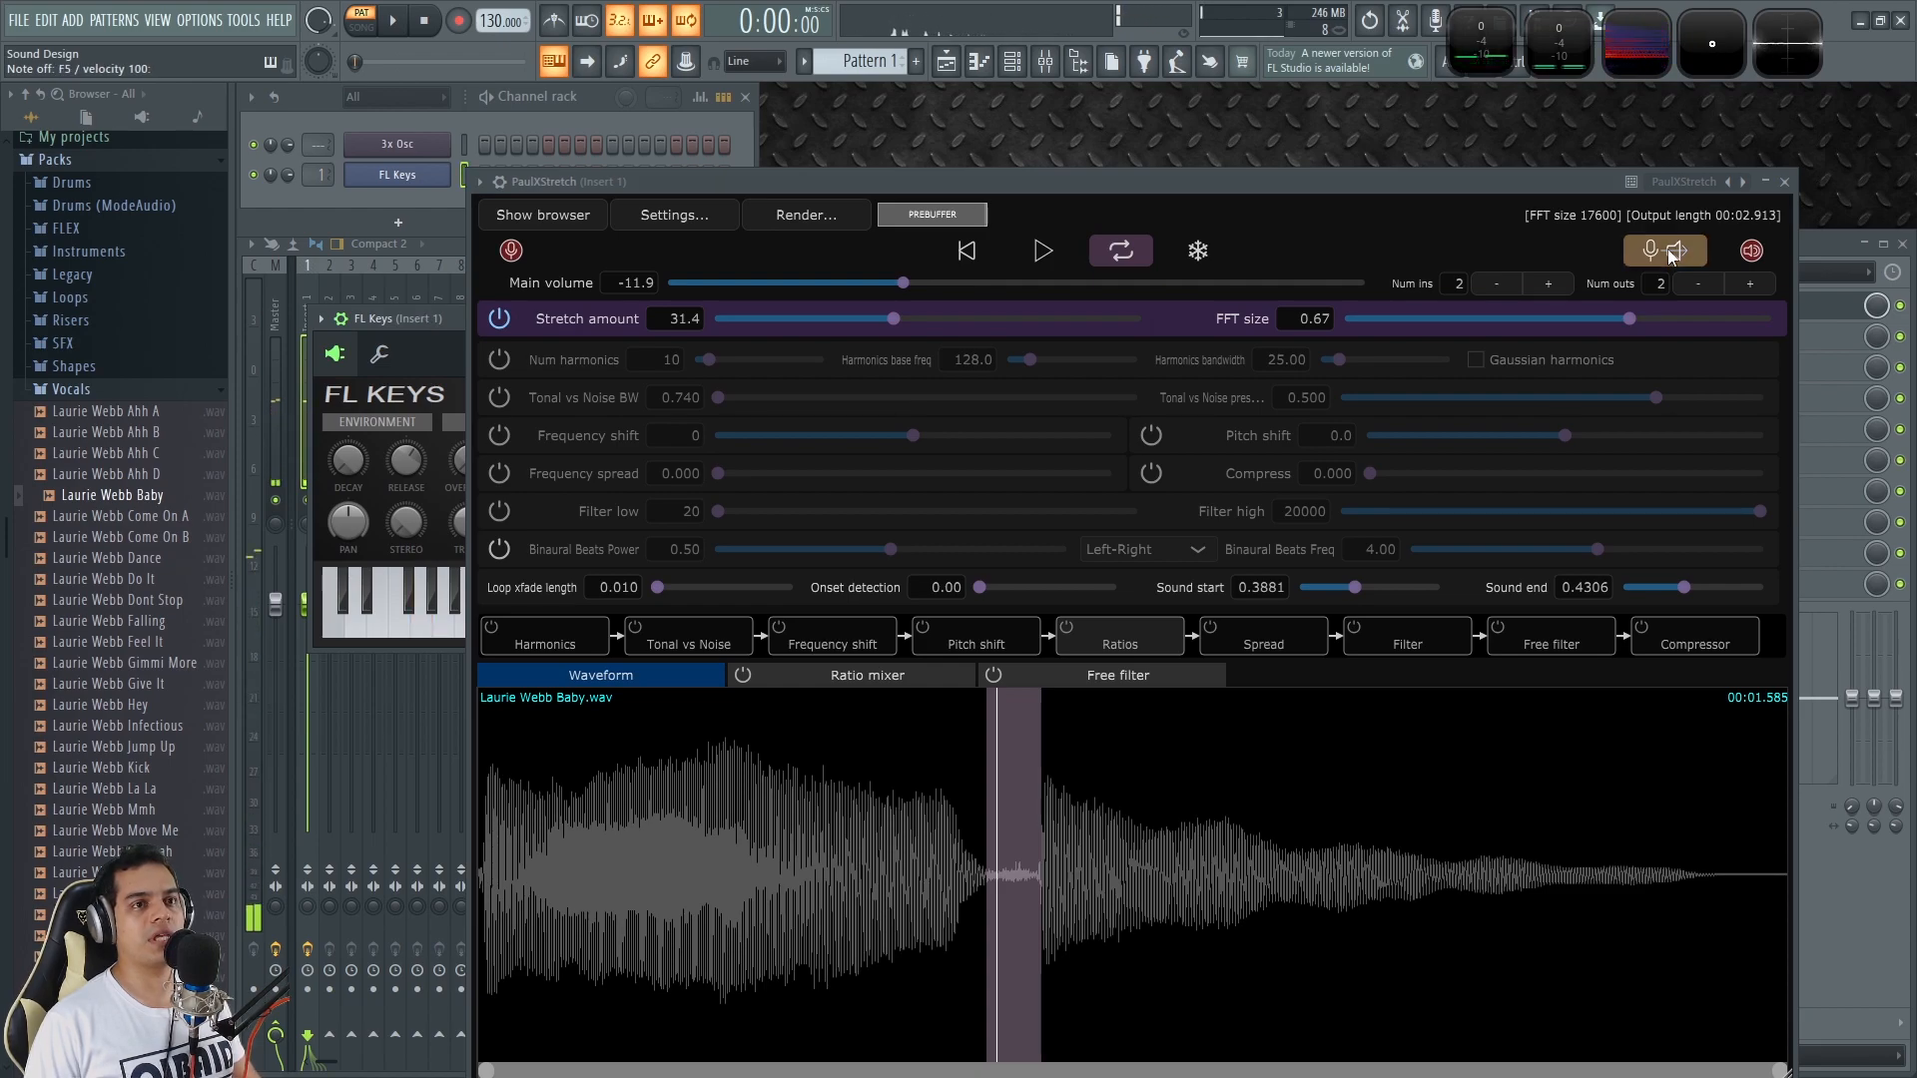
Step: Record FL Keys notes into the stretch plugin and trim the recording to sound start 0.1425 and sound end 0.4184
click(510, 253)
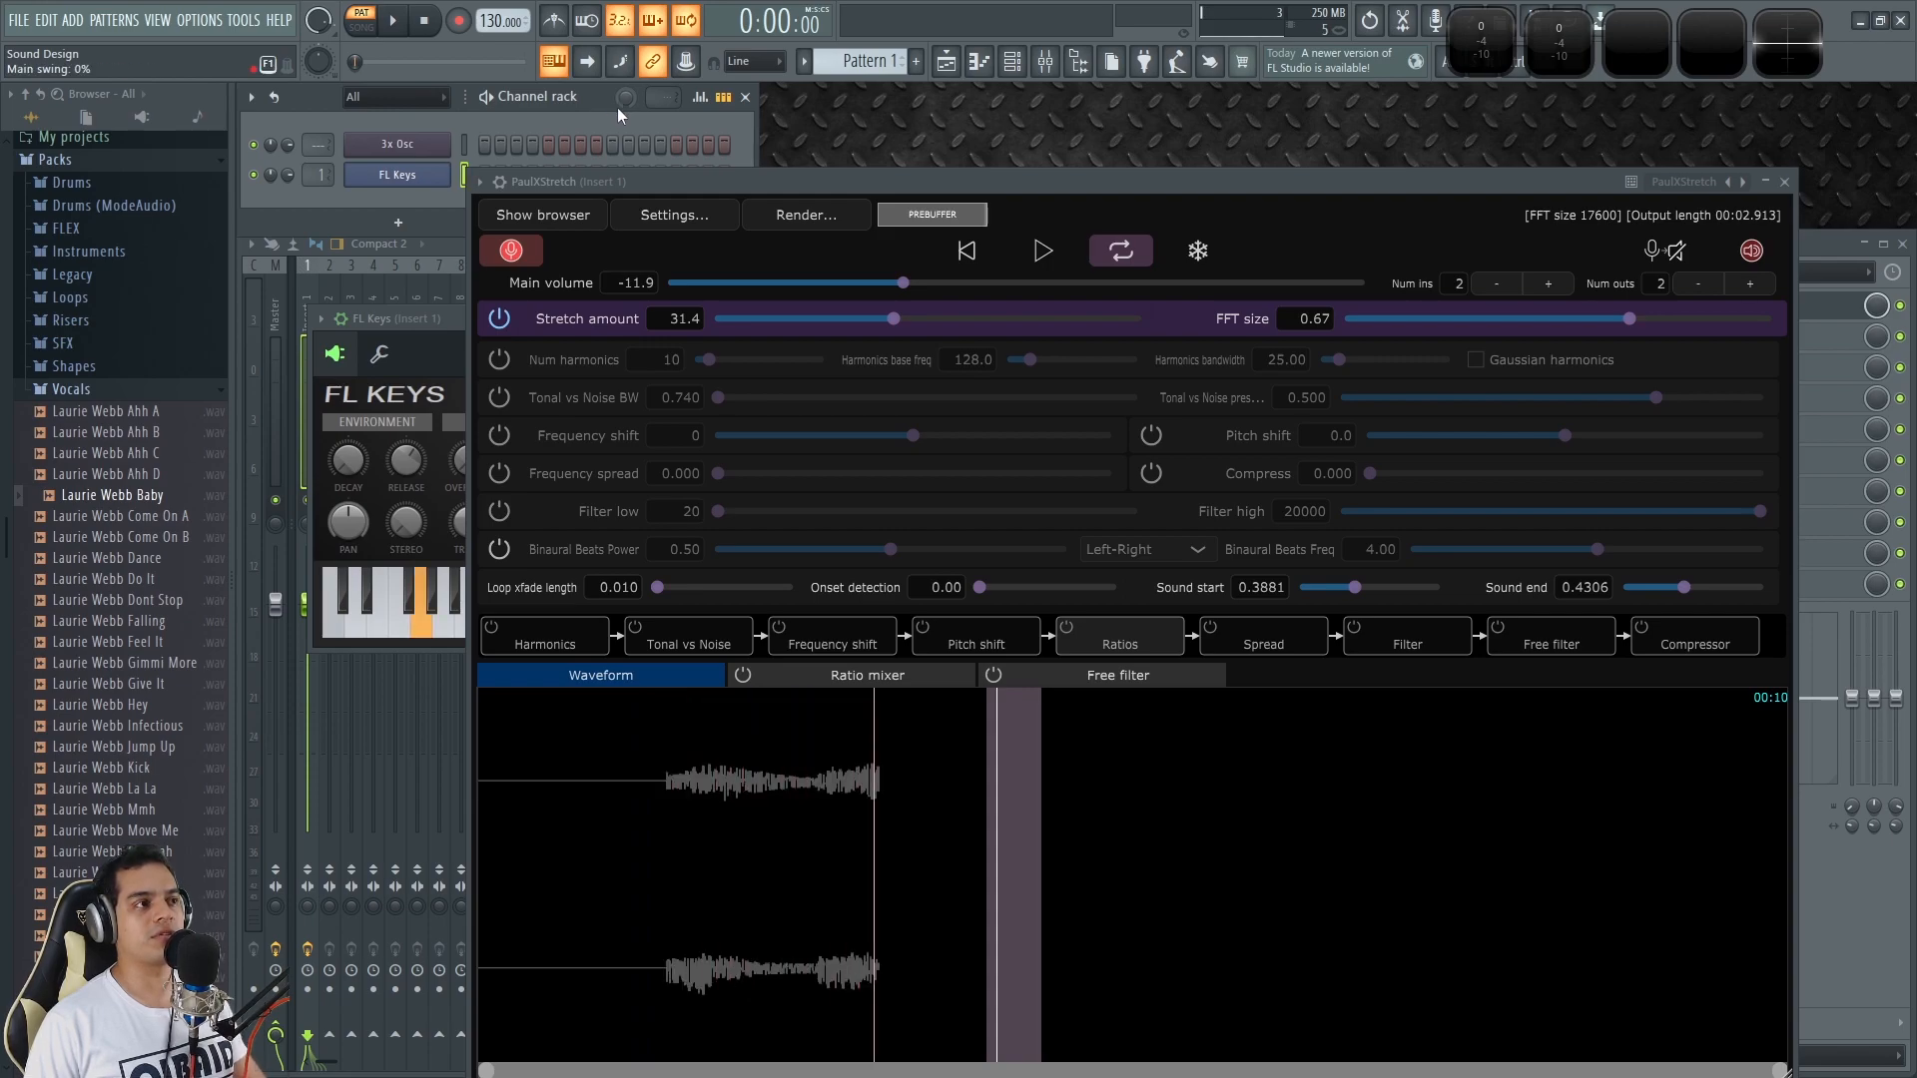
click(523, 249)
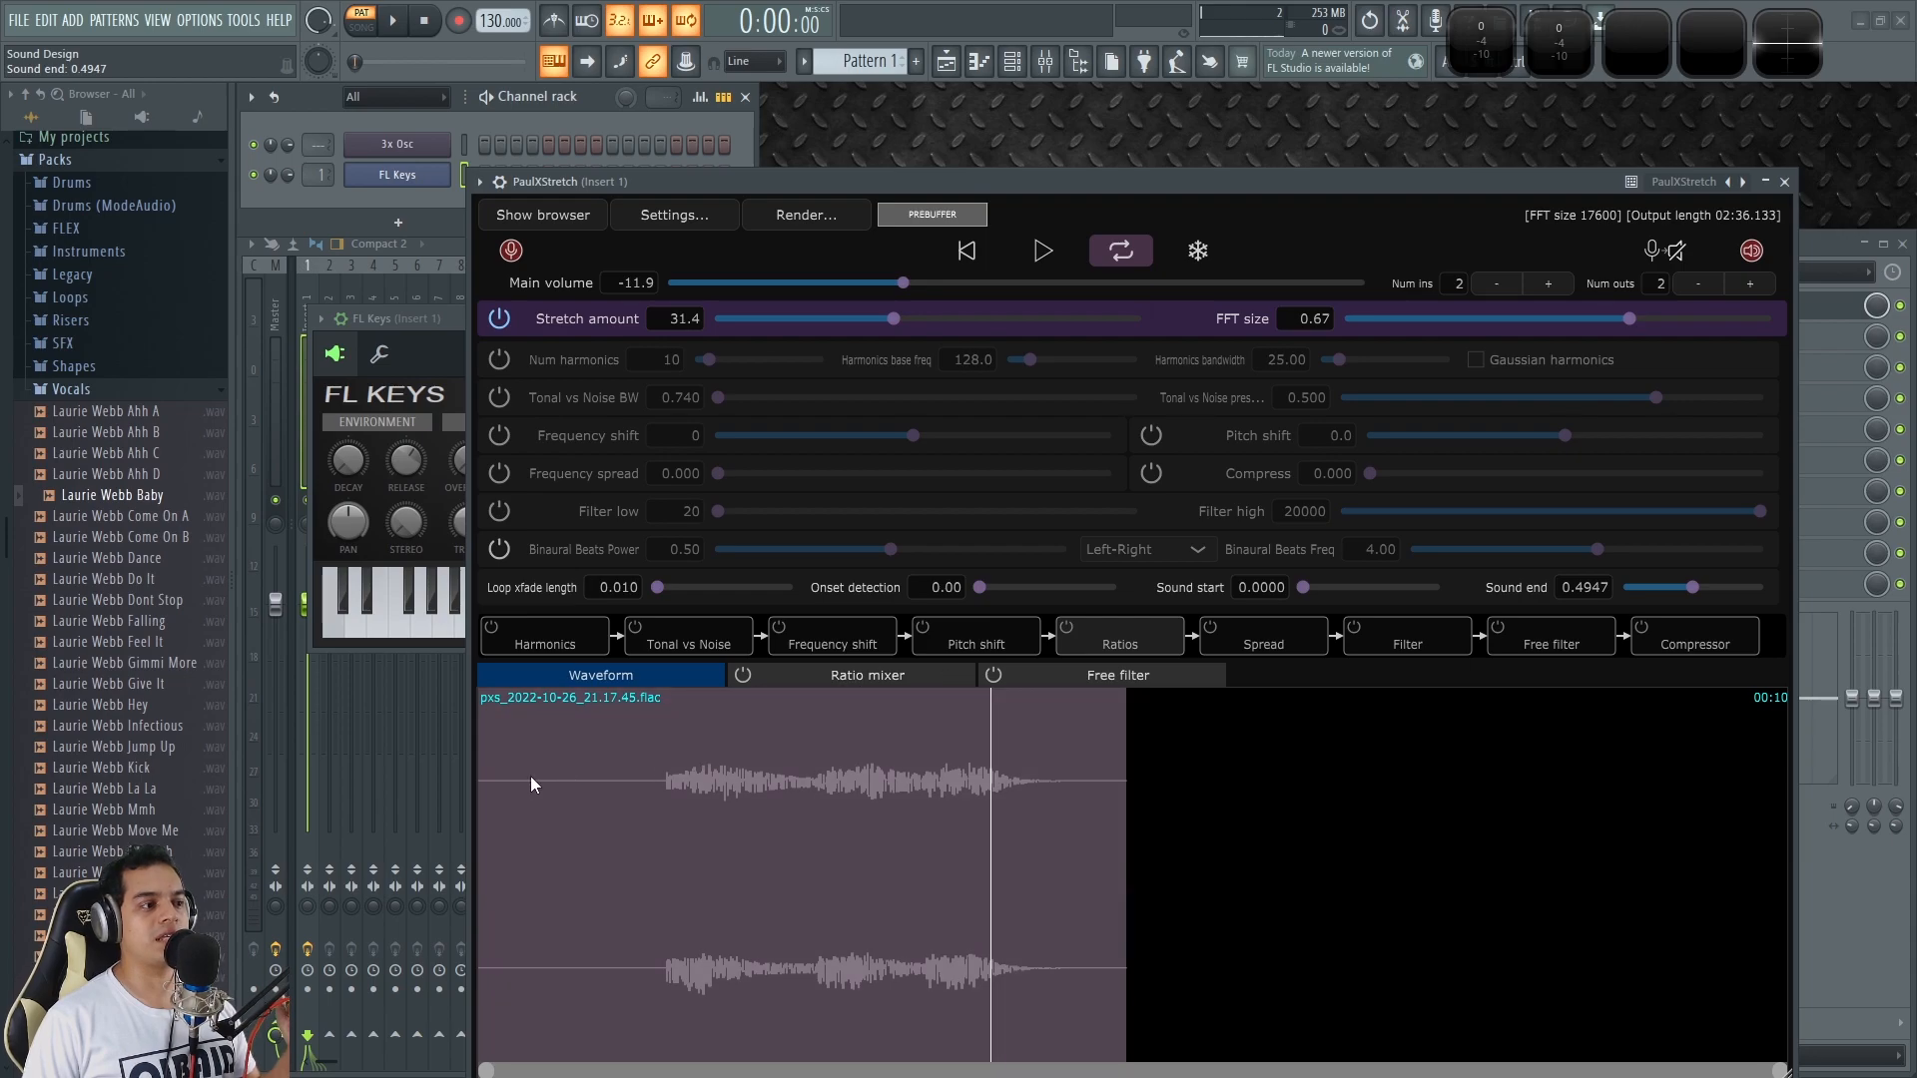
drag(480, 784, 665, 790)
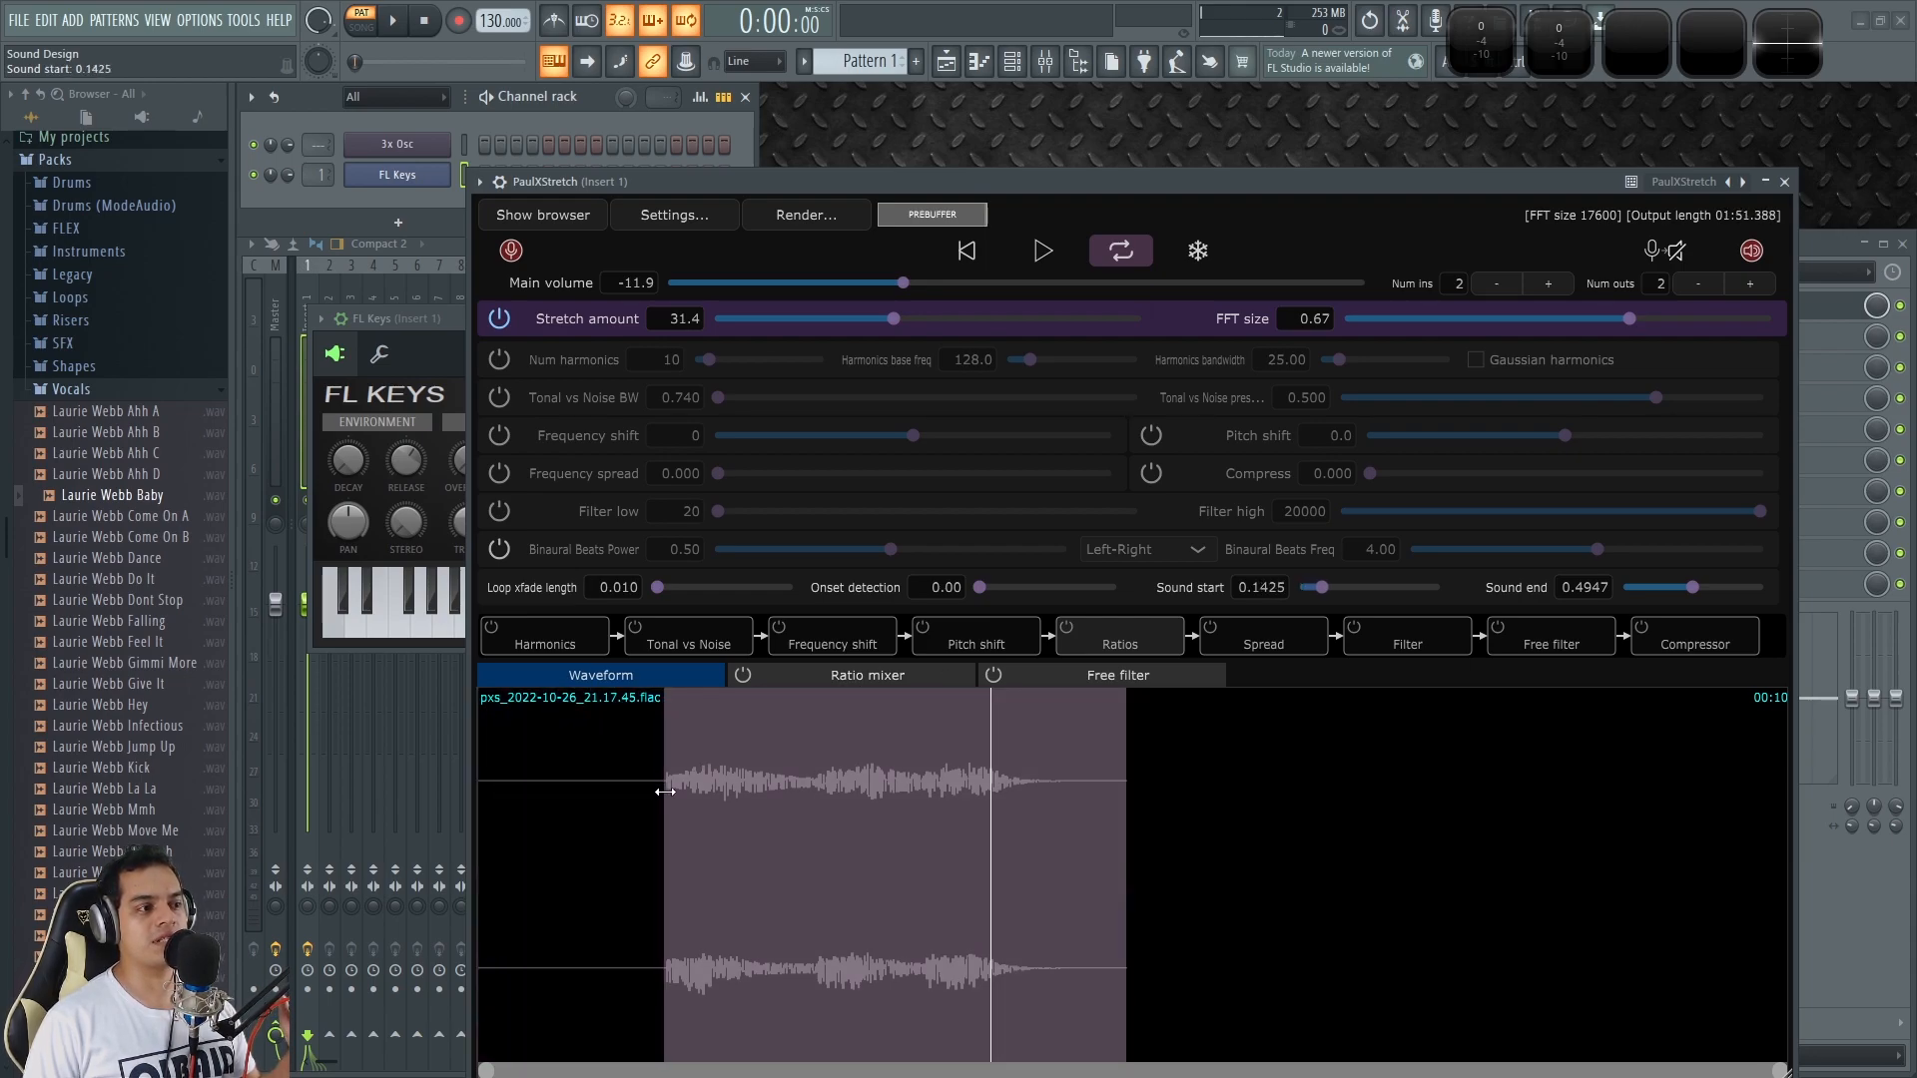
drag(1123, 783, 1026, 807)
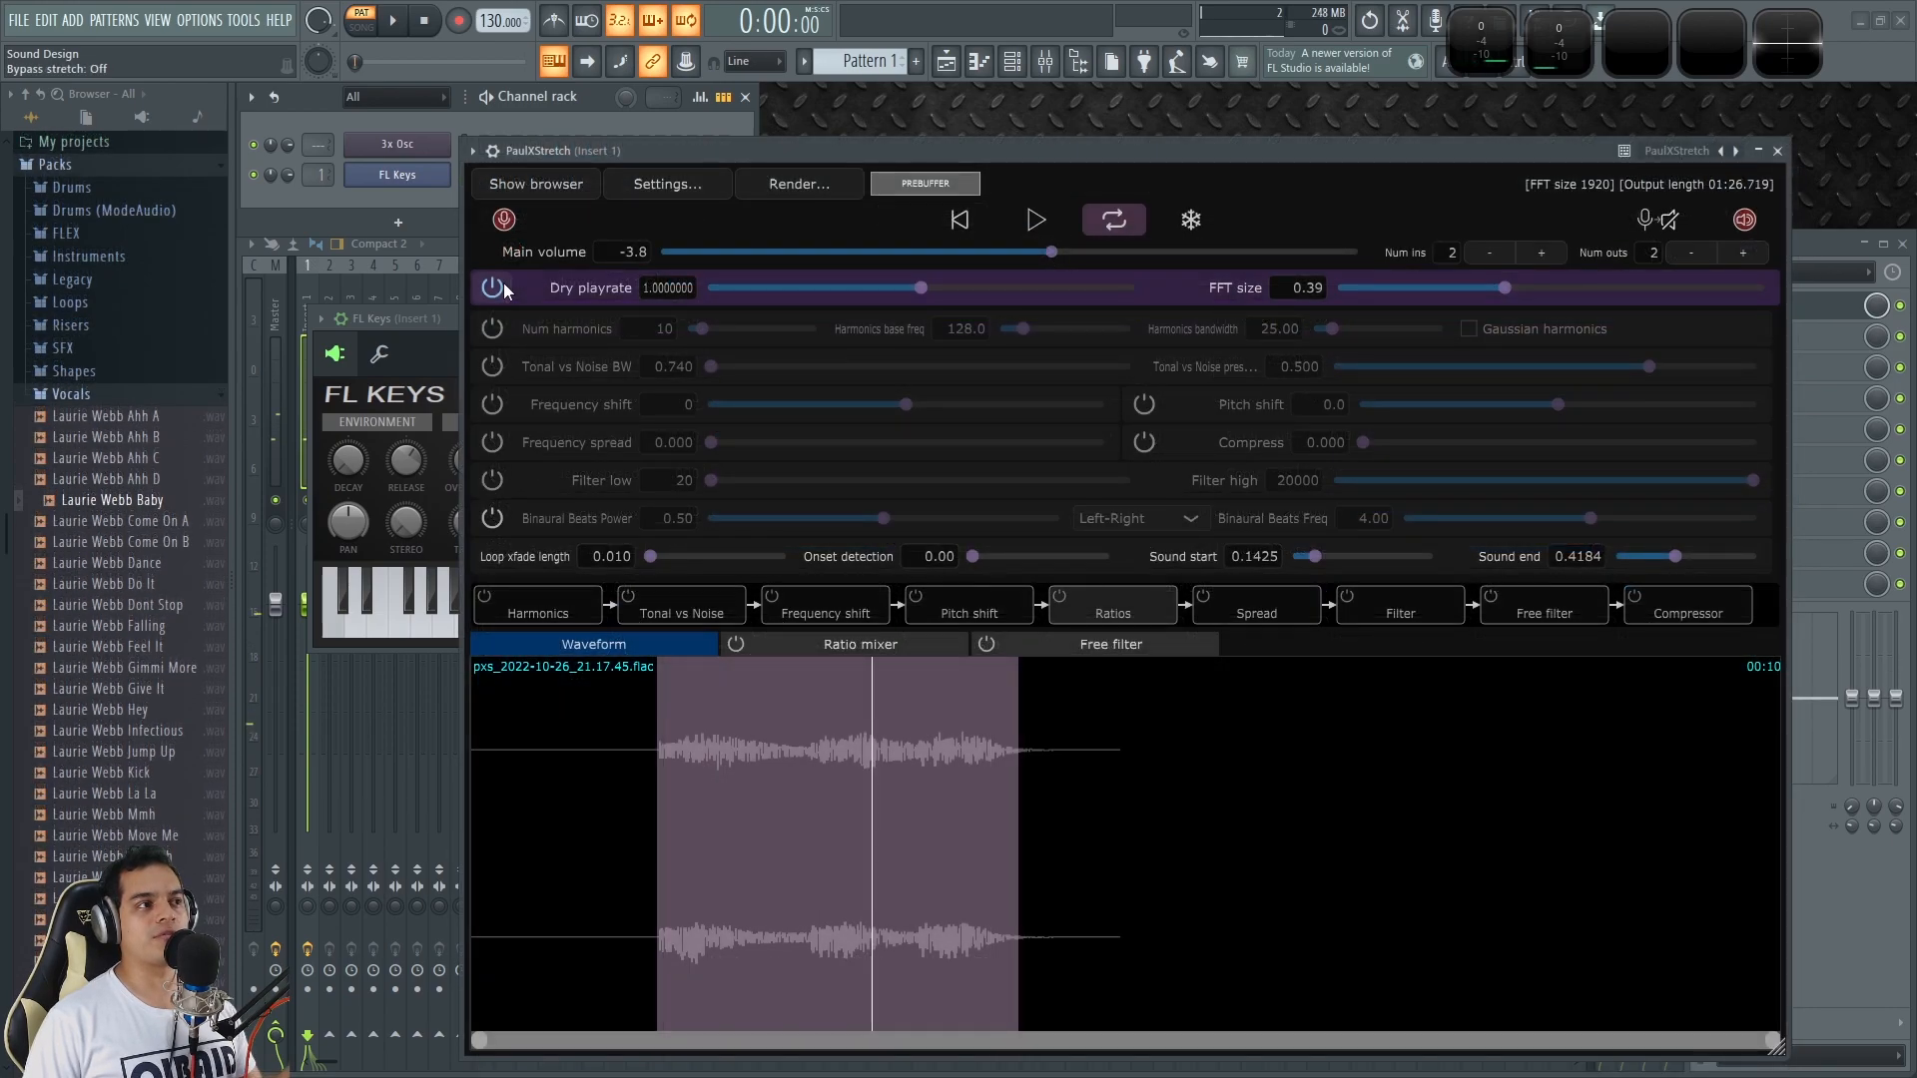
Step: Switch stretching back on and set the FFT size to 0.72 and the stretch amount to 125.4
click(497, 287)
click(1523, 290)
drag(1524, 291, 1635, 294)
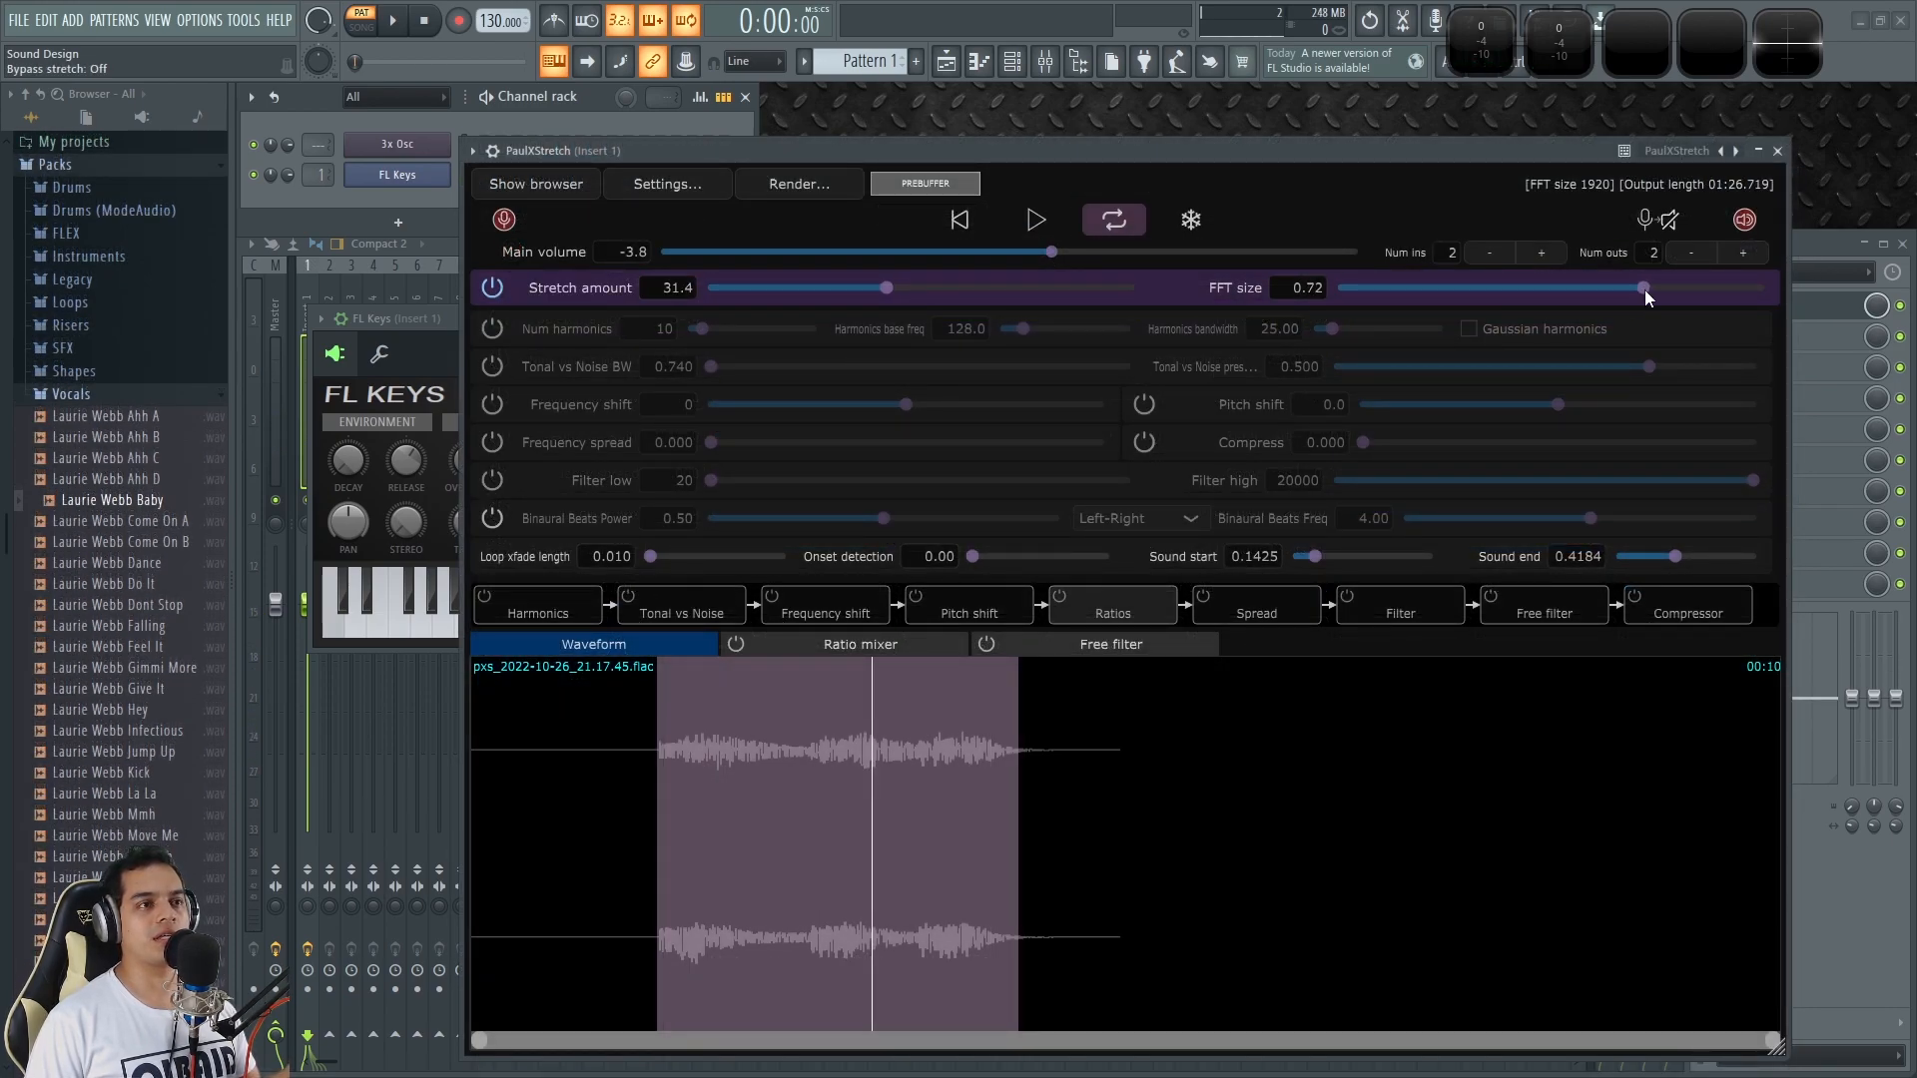
drag(883, 296, 959, 289)
Step: Play the stretched FL Keys recording and raise the plugin's main volume to -0.3
click(1039, 219)
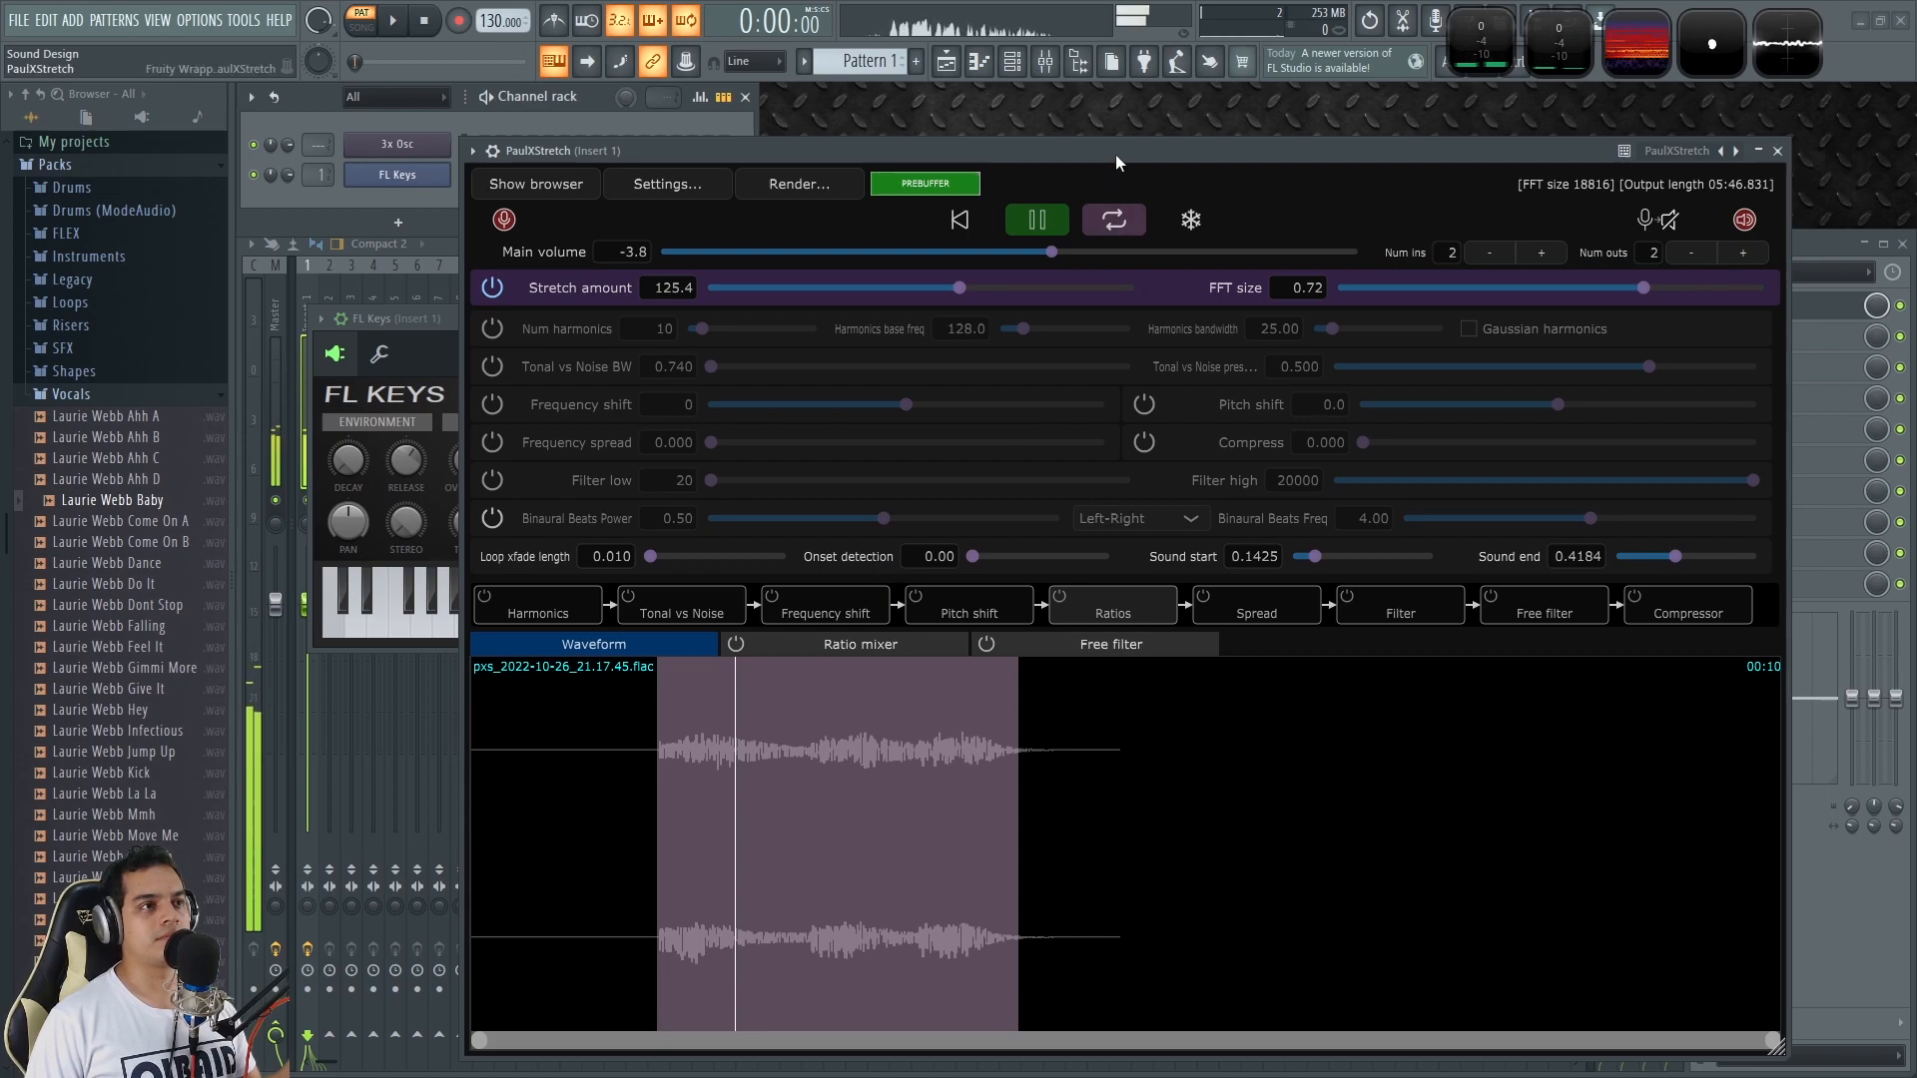
drag(1116, 153, 1076, 150)
drag(1011, 248, 1078, 246)
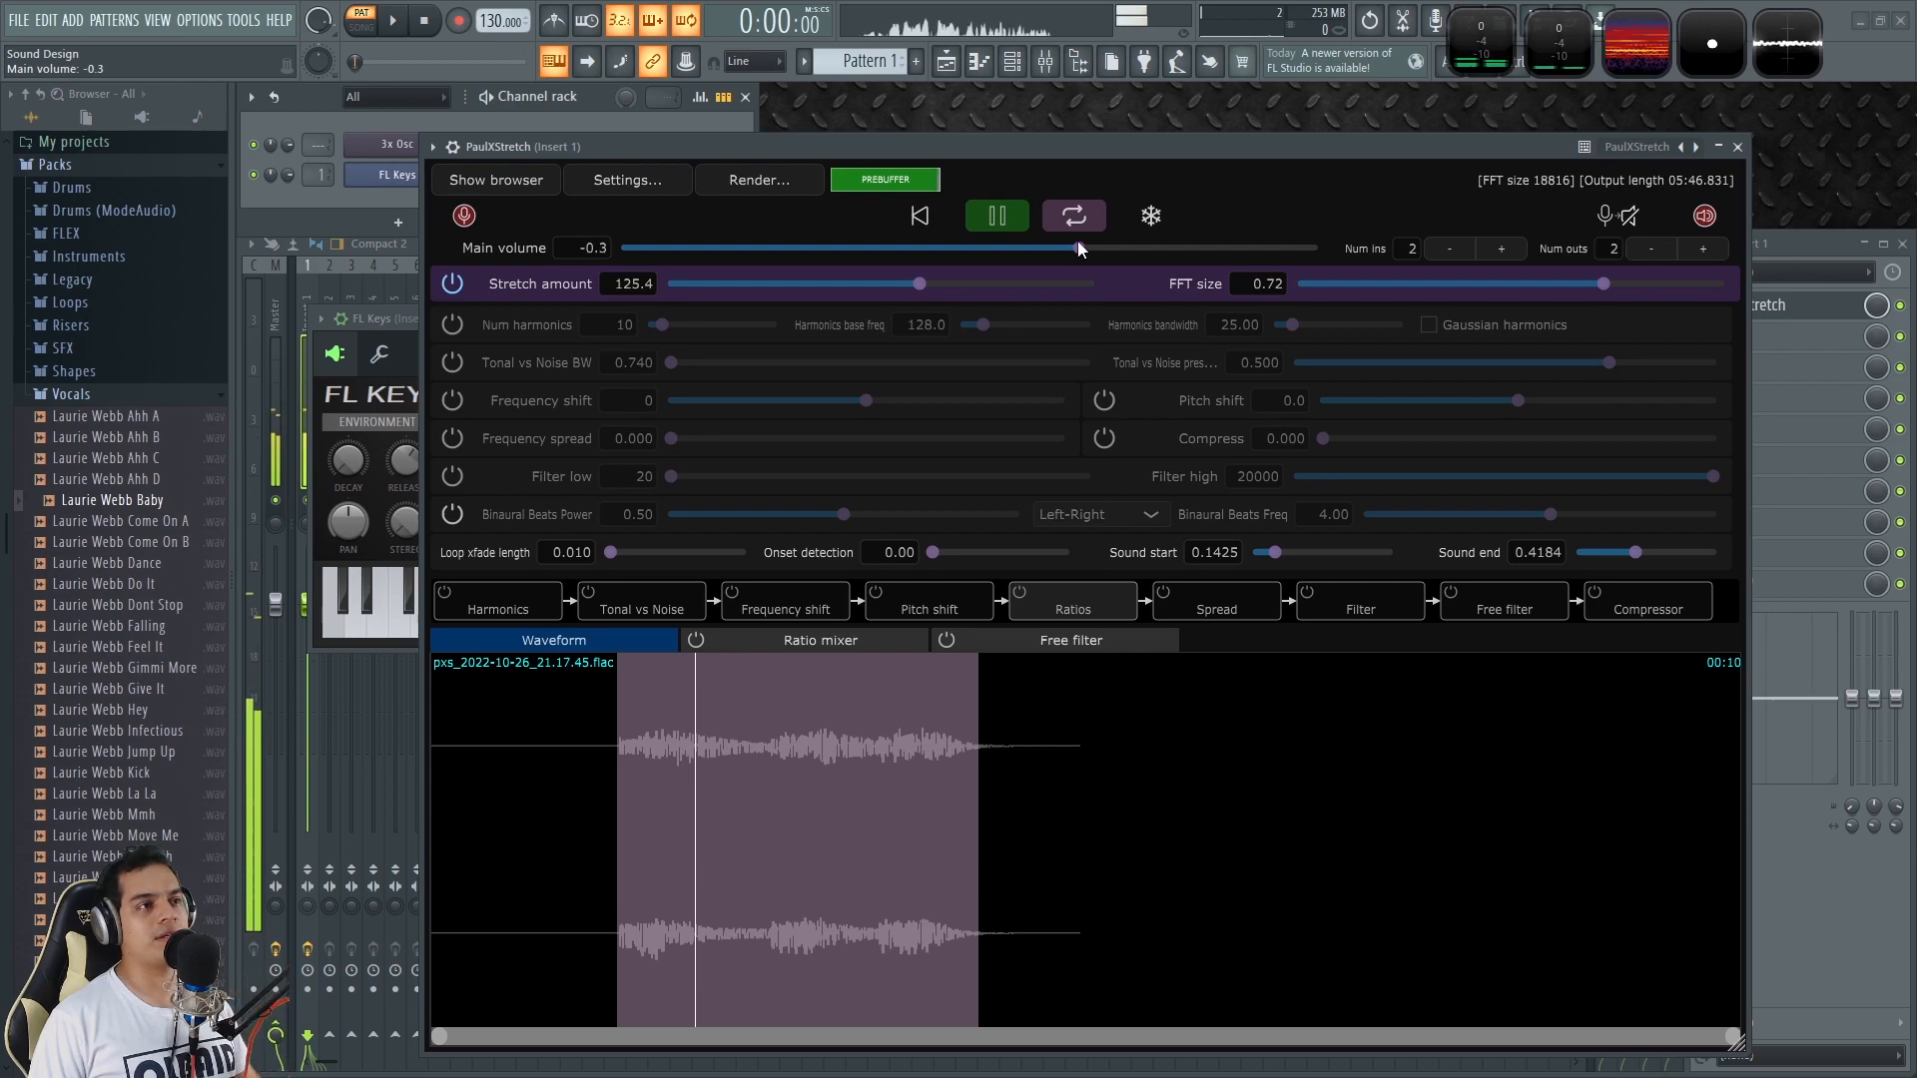
Step: Turn looping off, replay the recording from the start, and audition several points of the waveform with the FFT size at 0.64
click(1075, 215)
click(918, 215)
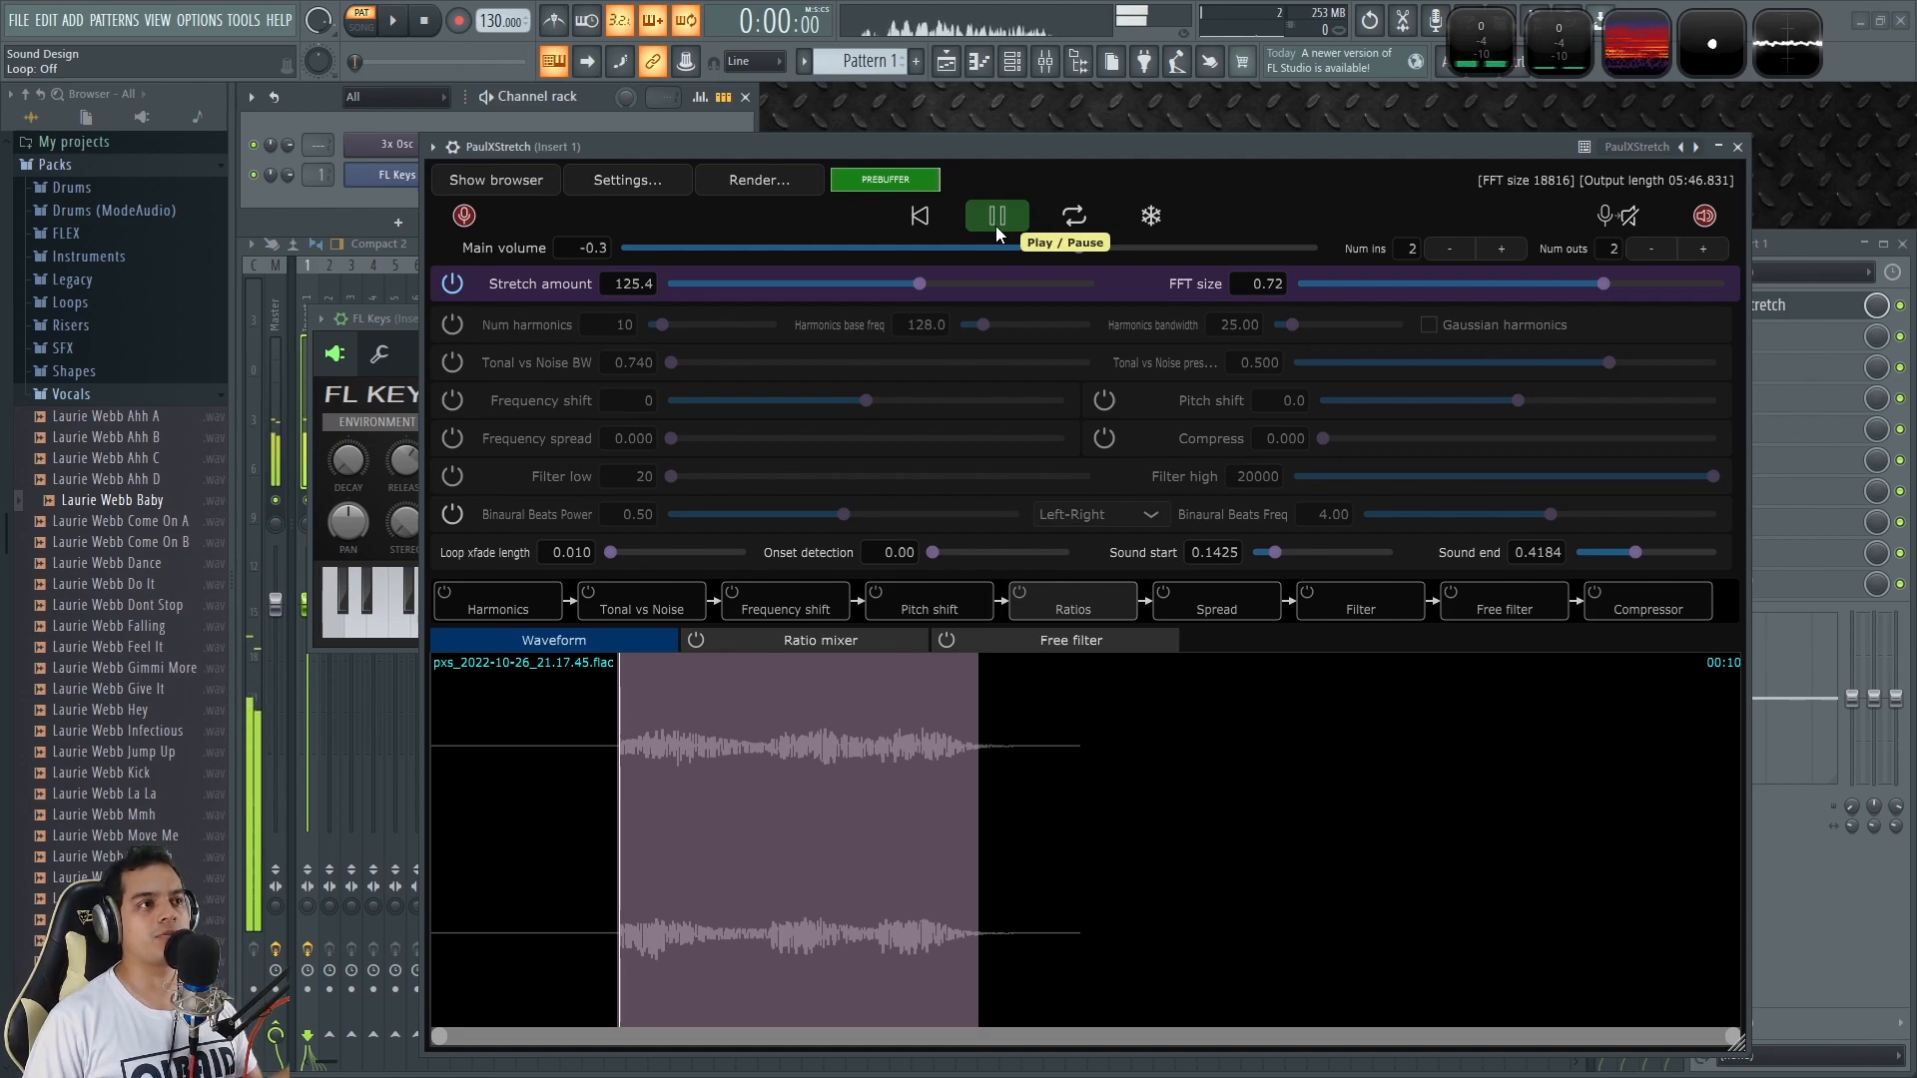
click(1570, 285)
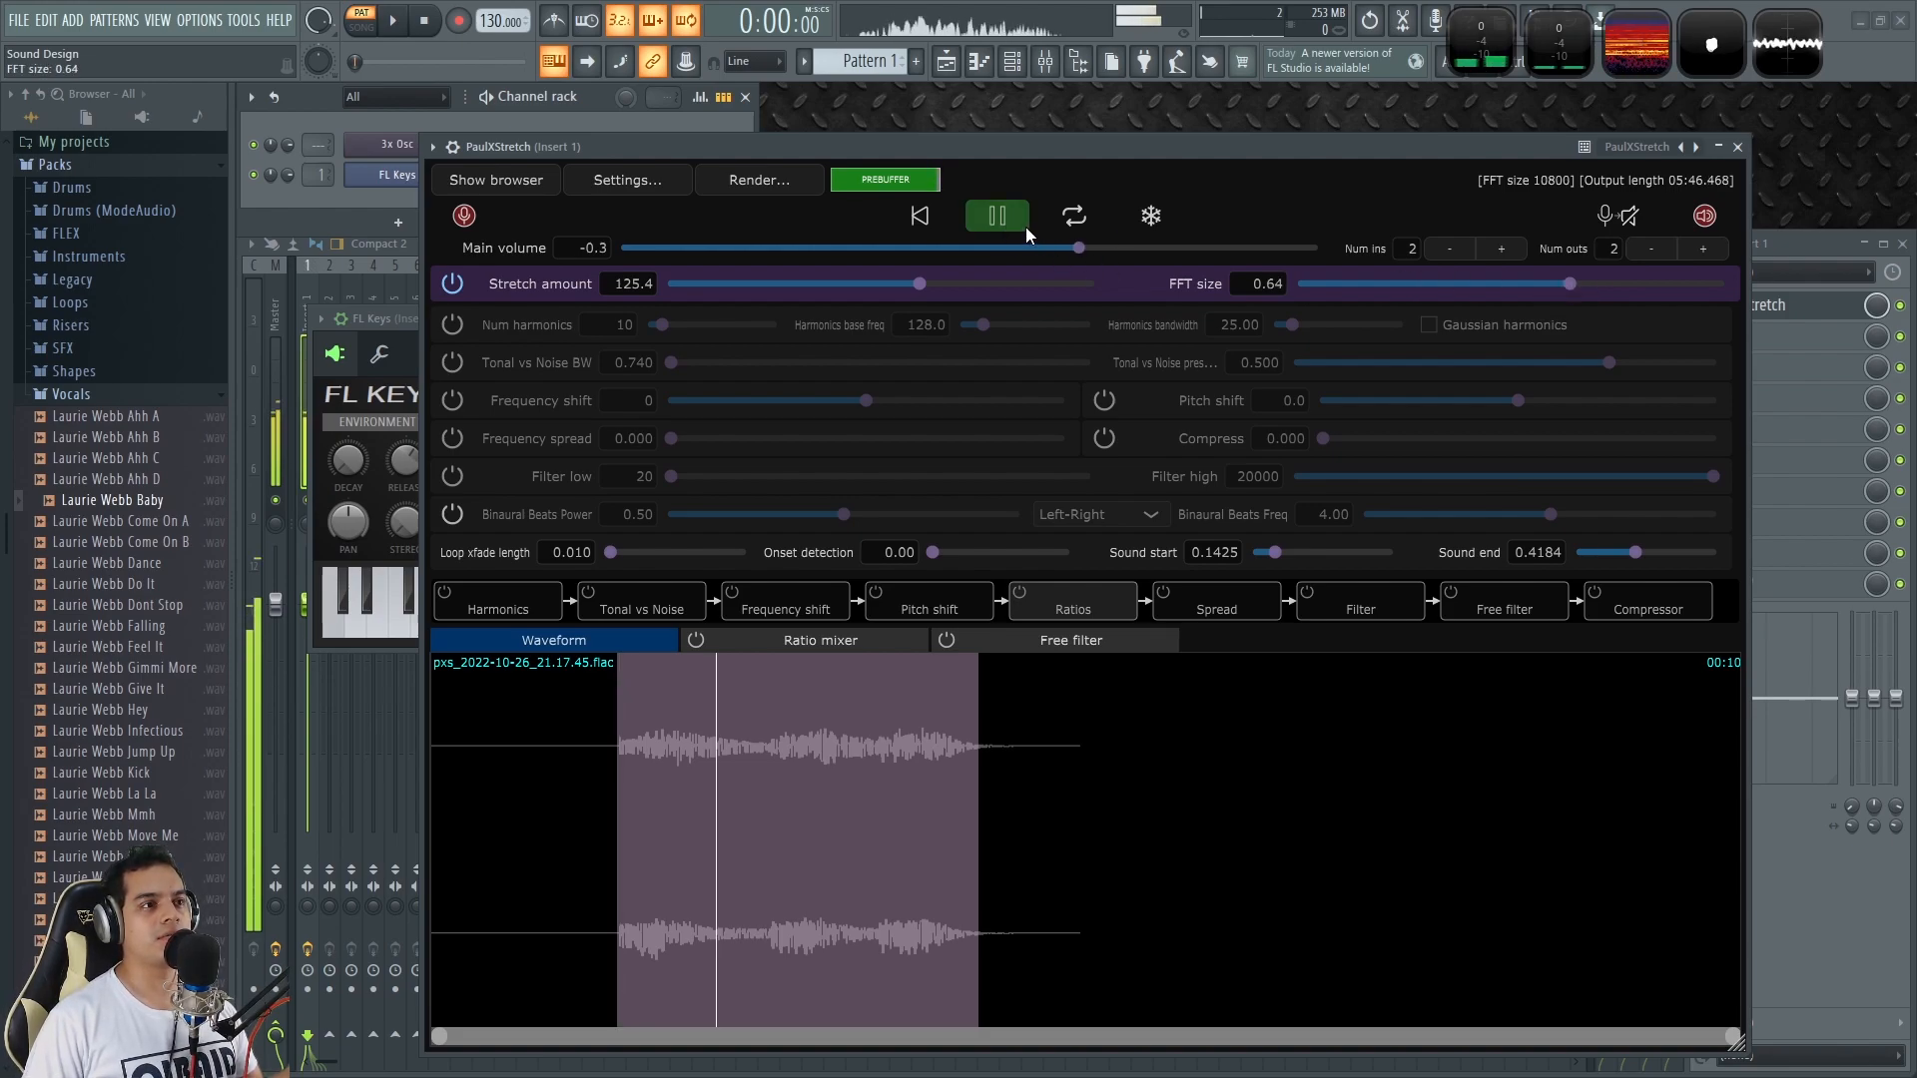
click(646, 705)
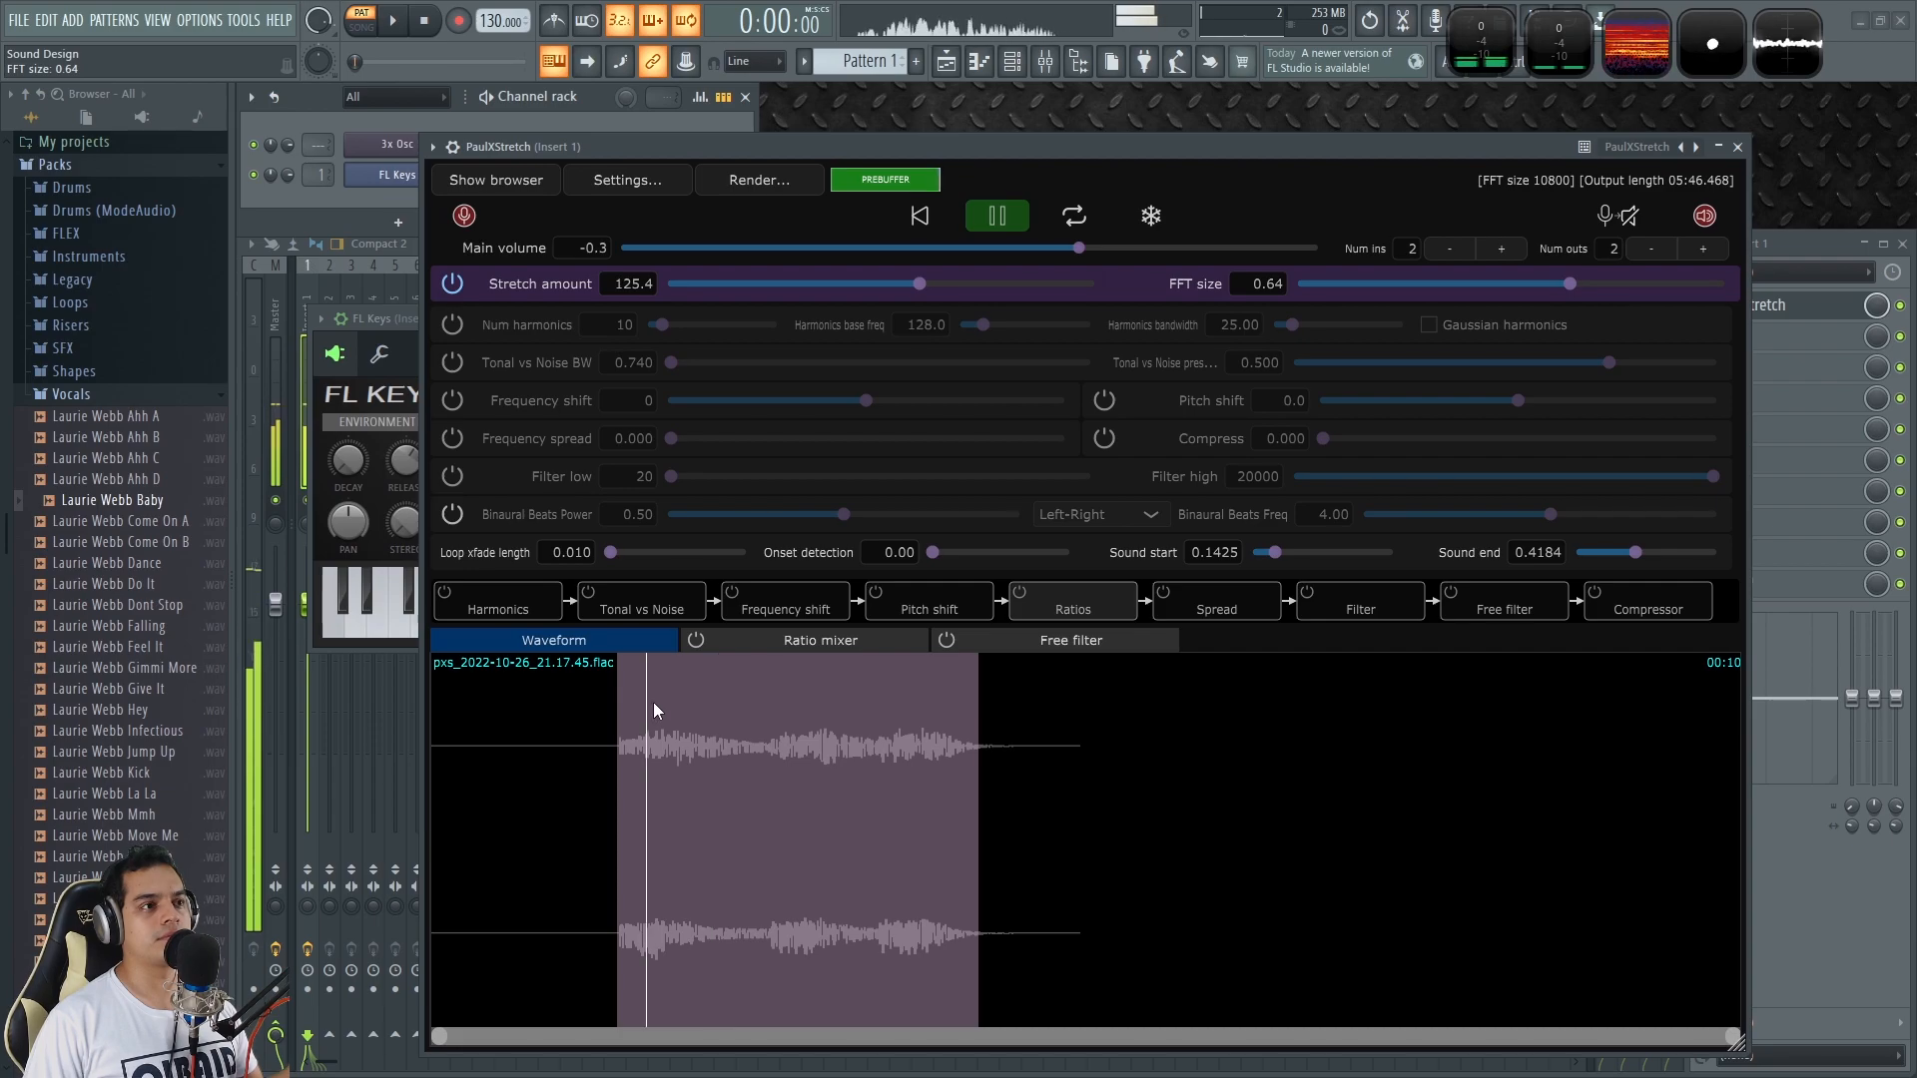
click(912, 715)
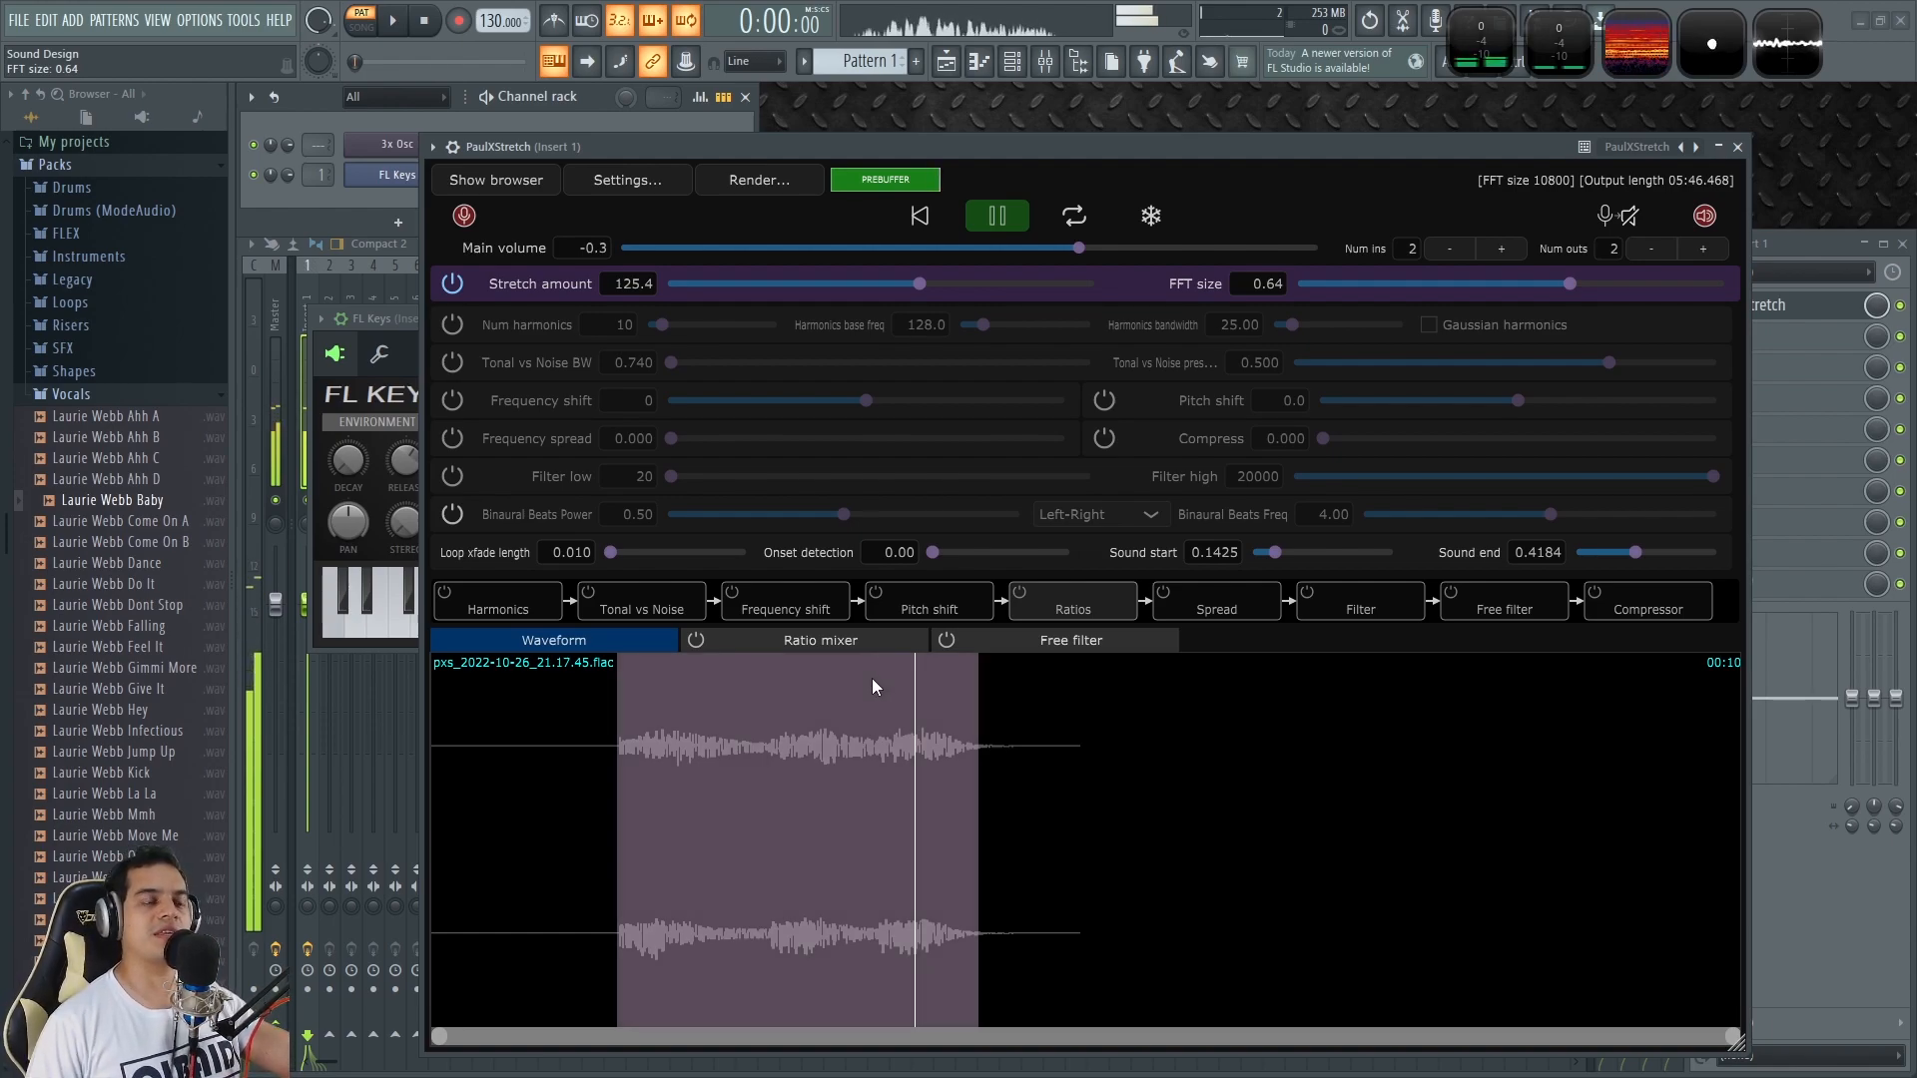
click(812, 691)
Step: Raise the FFT size to 0.90 and replay the recording from inside the first phrase of the selected range
click(1625, 285)
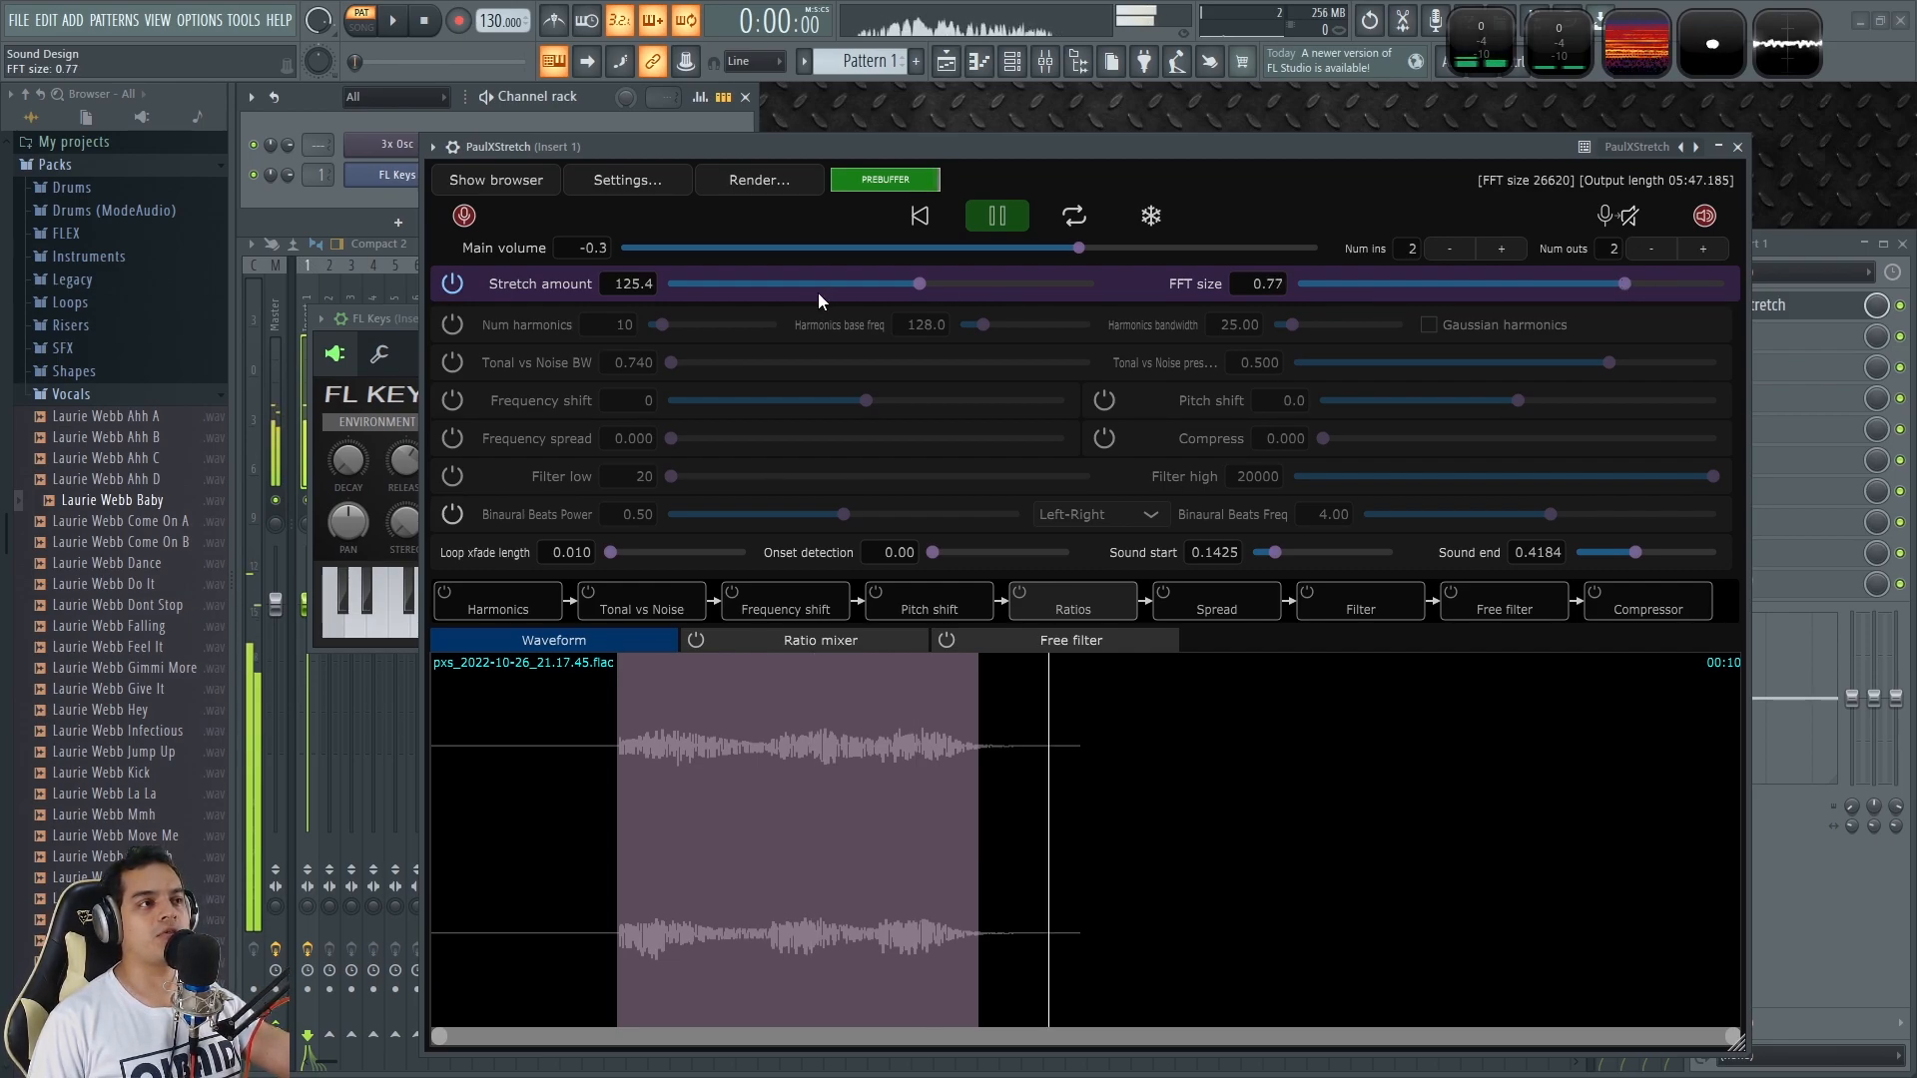
click(1679, 283)
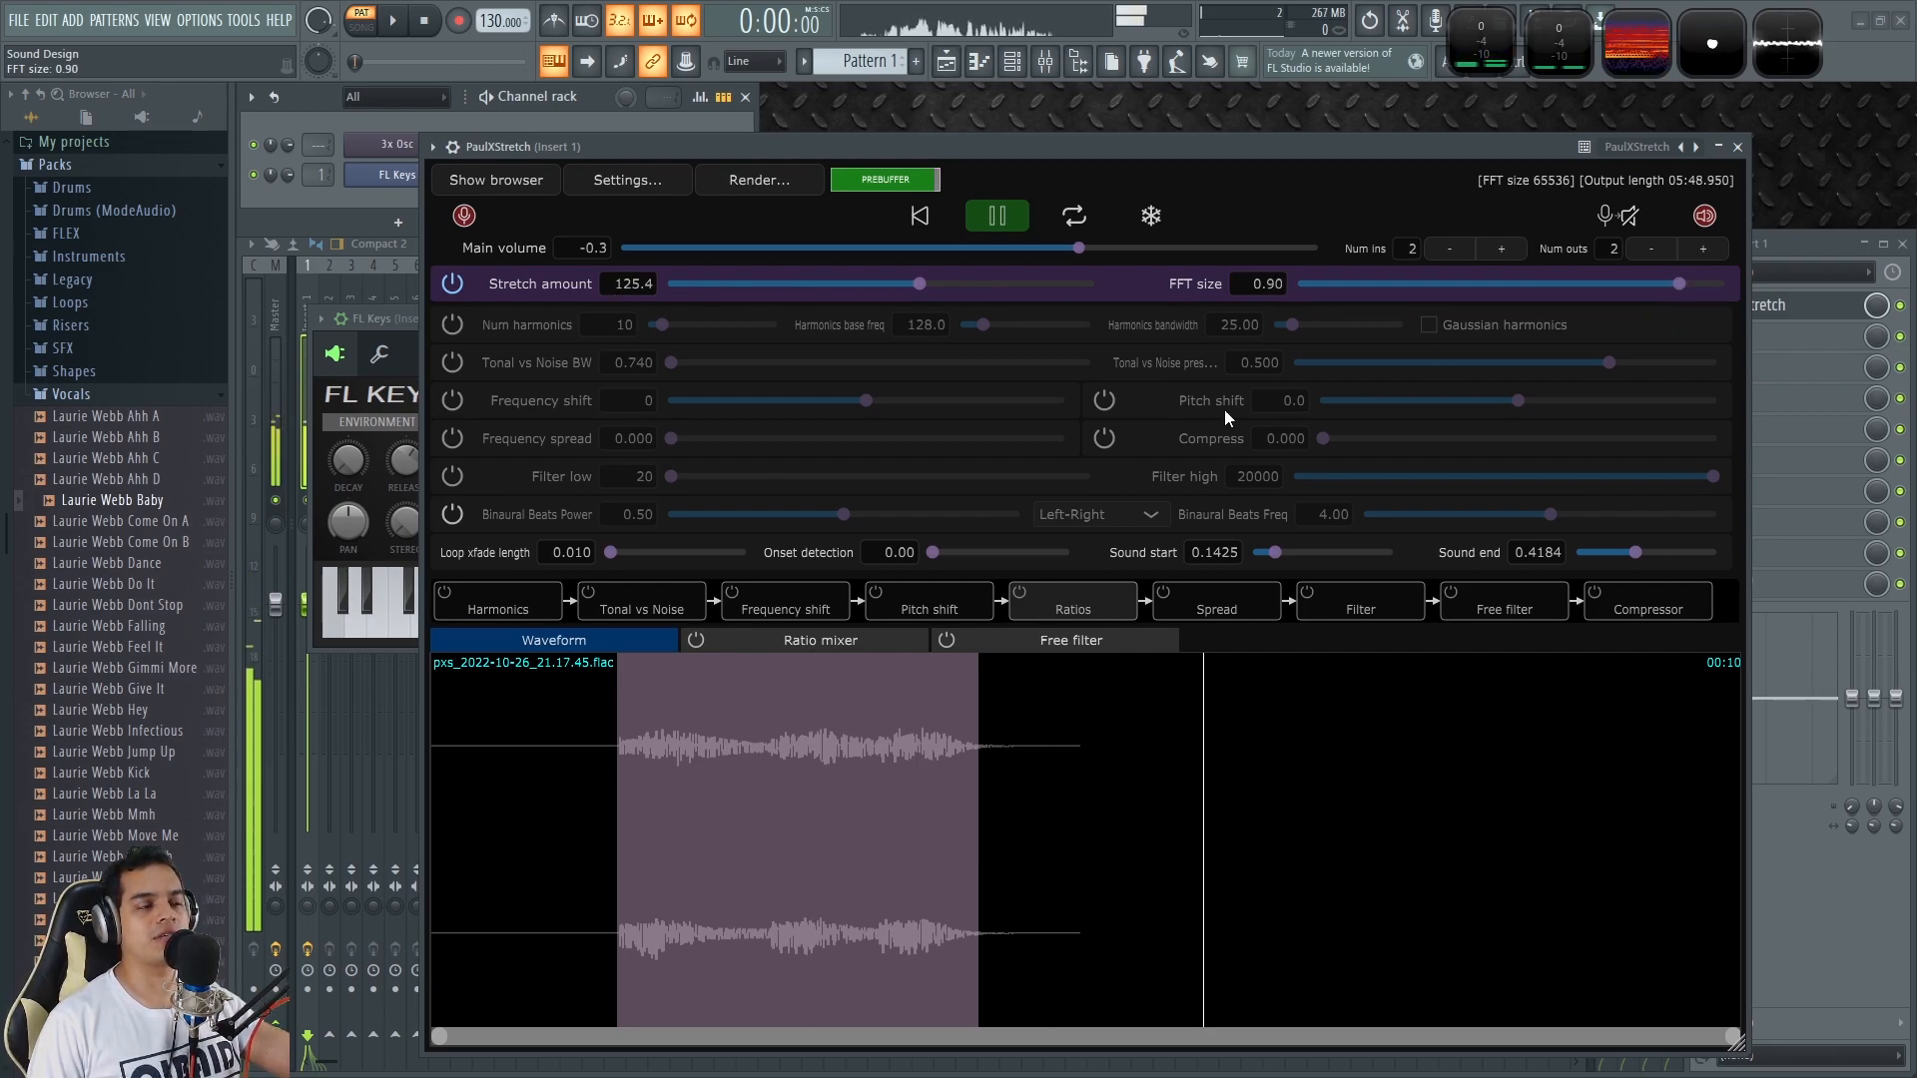
click(732, 721)
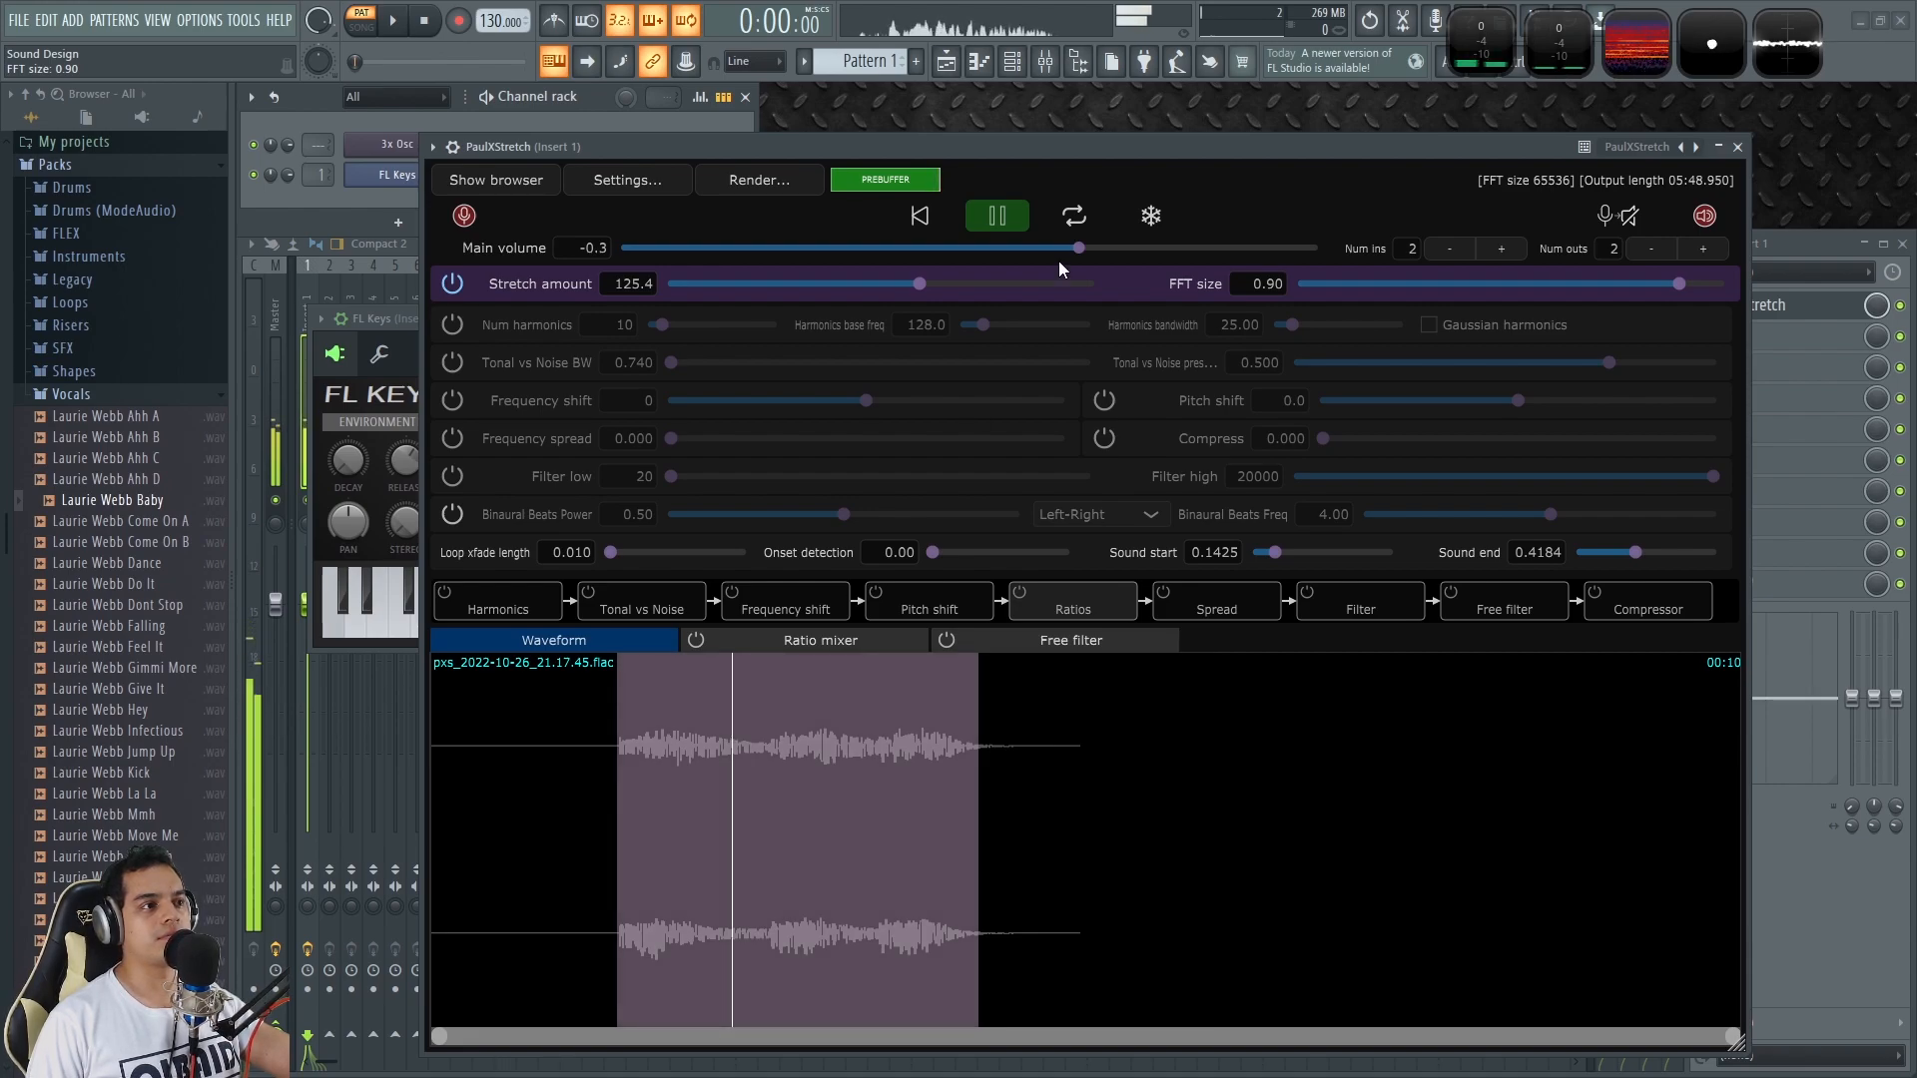
Step: Try a stretch amount of 3.4, turn looping back on, set the stretch amount to 28.0, and pause playback
drag(924, 286, 1053, 272)
drag(1053, 287, 771, 284)
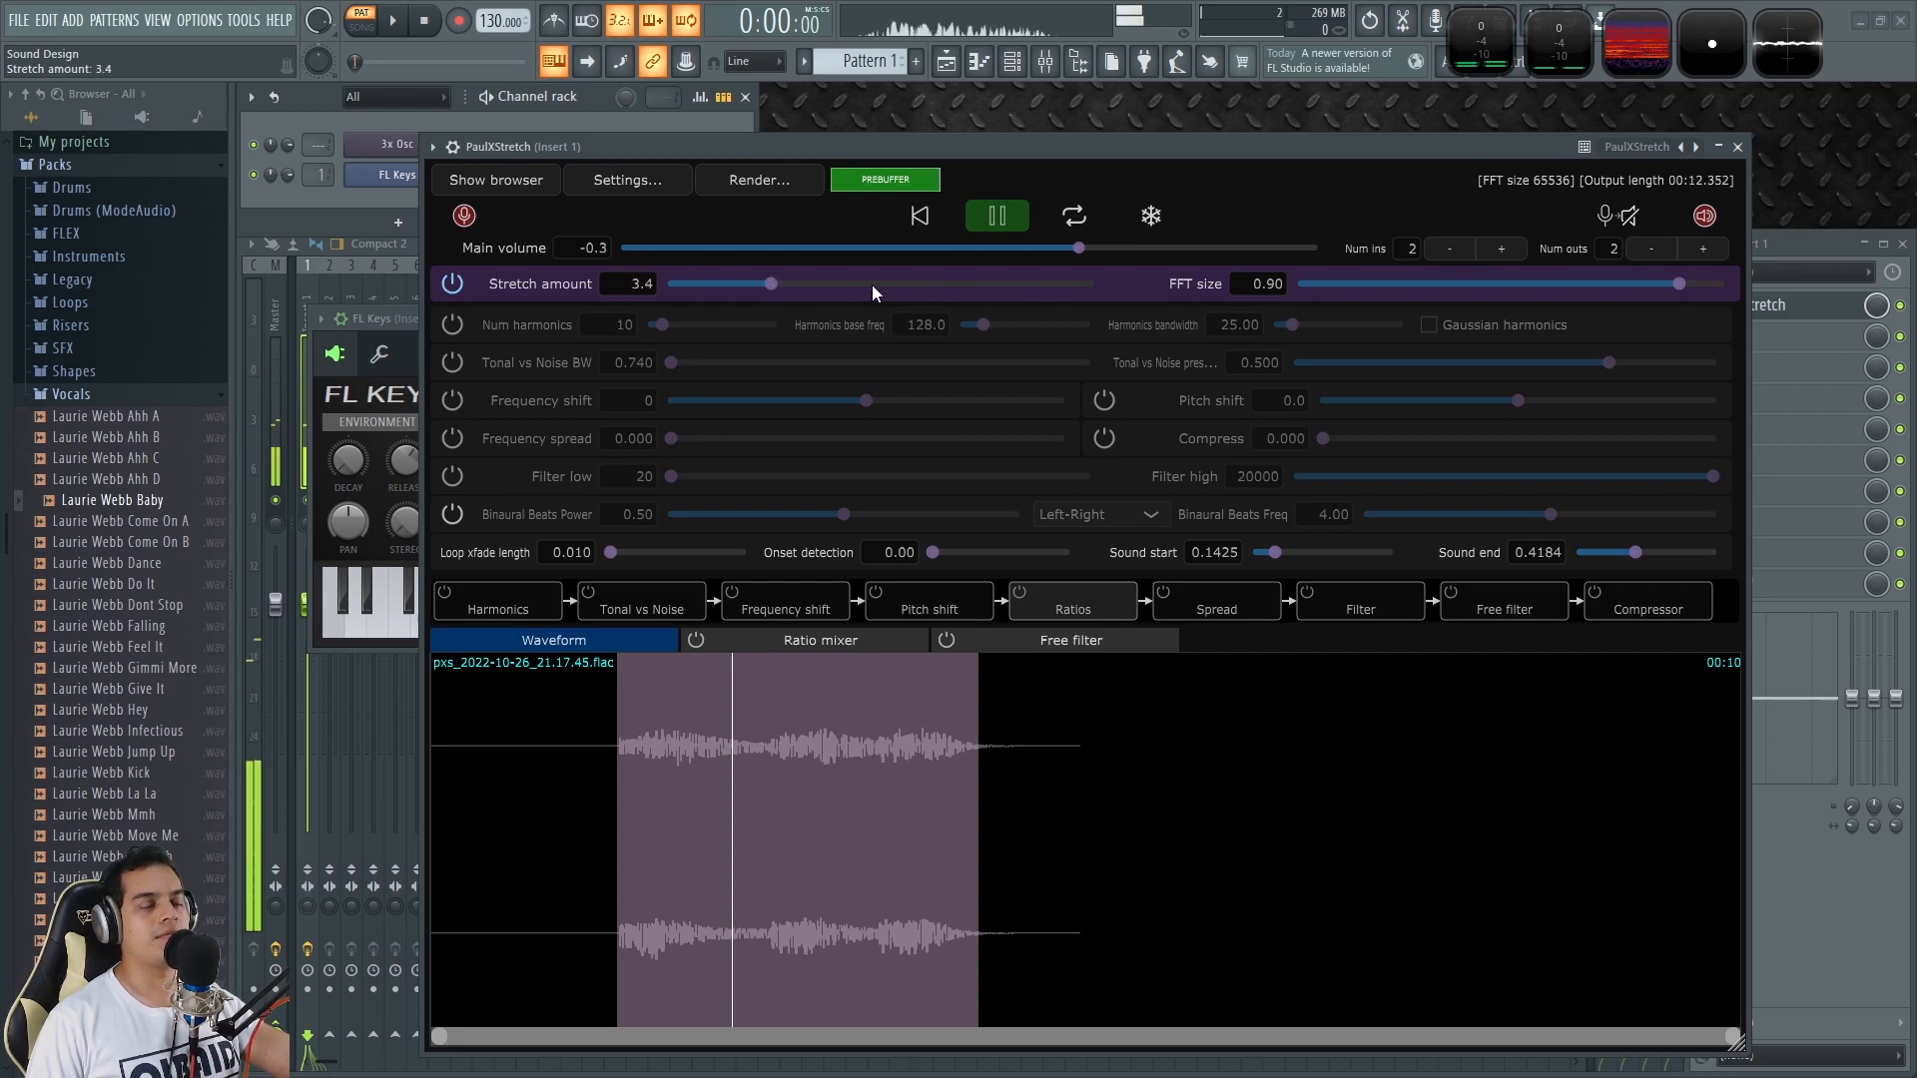
click(1073, 216)
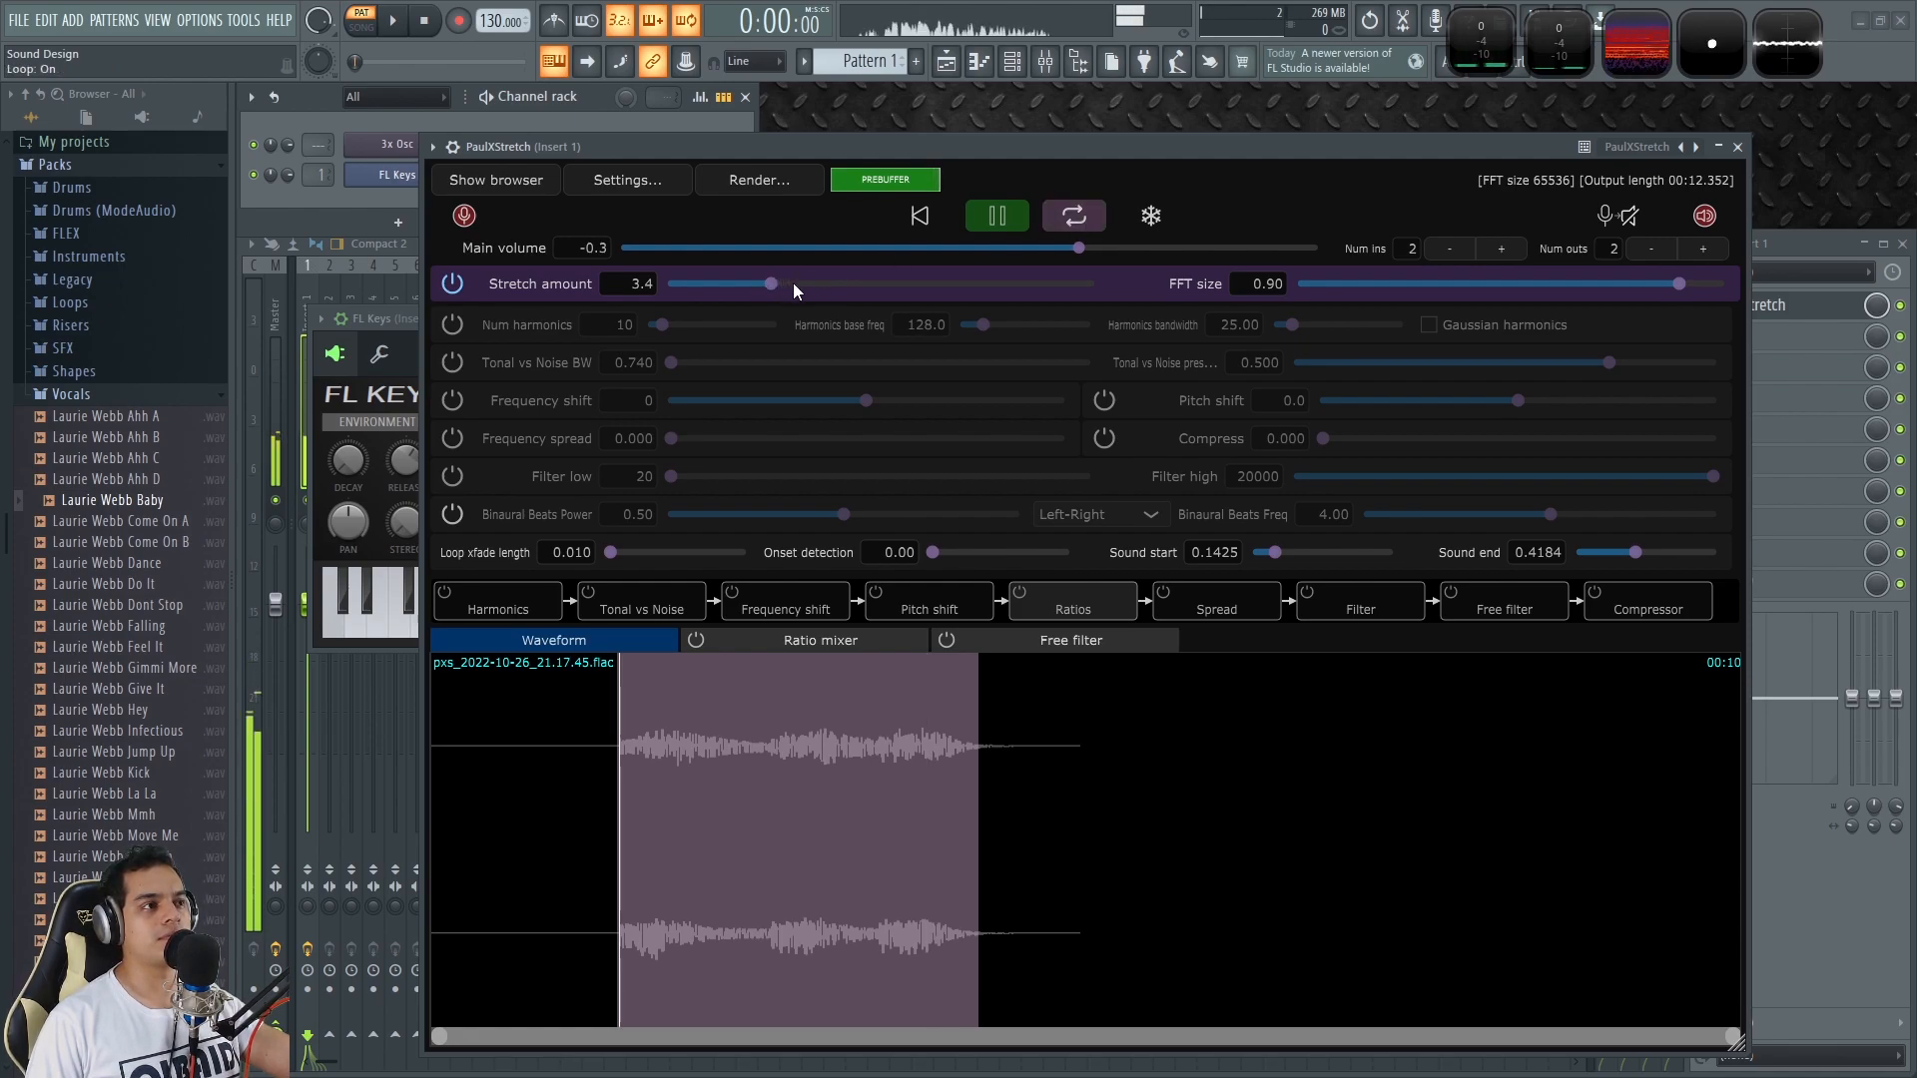
drag(793, 283, 842, 283)
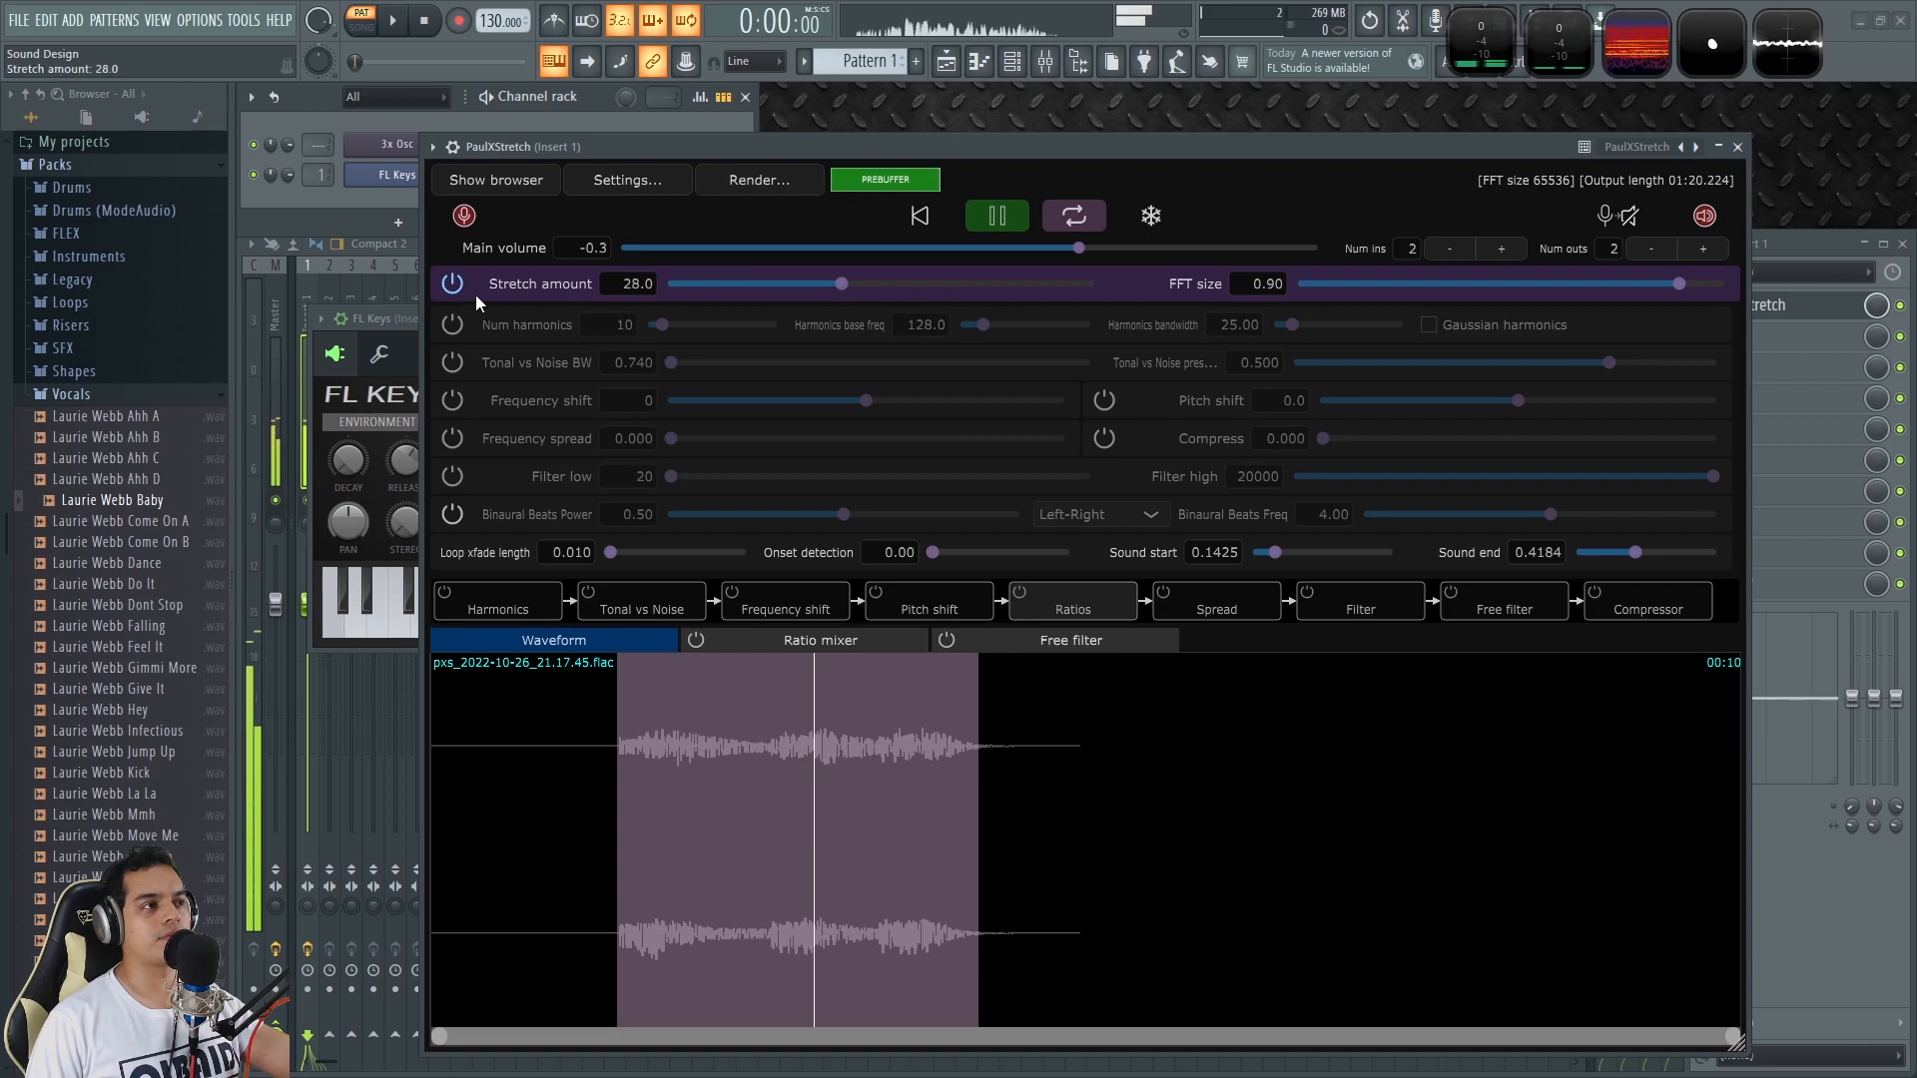
click(998, 218)
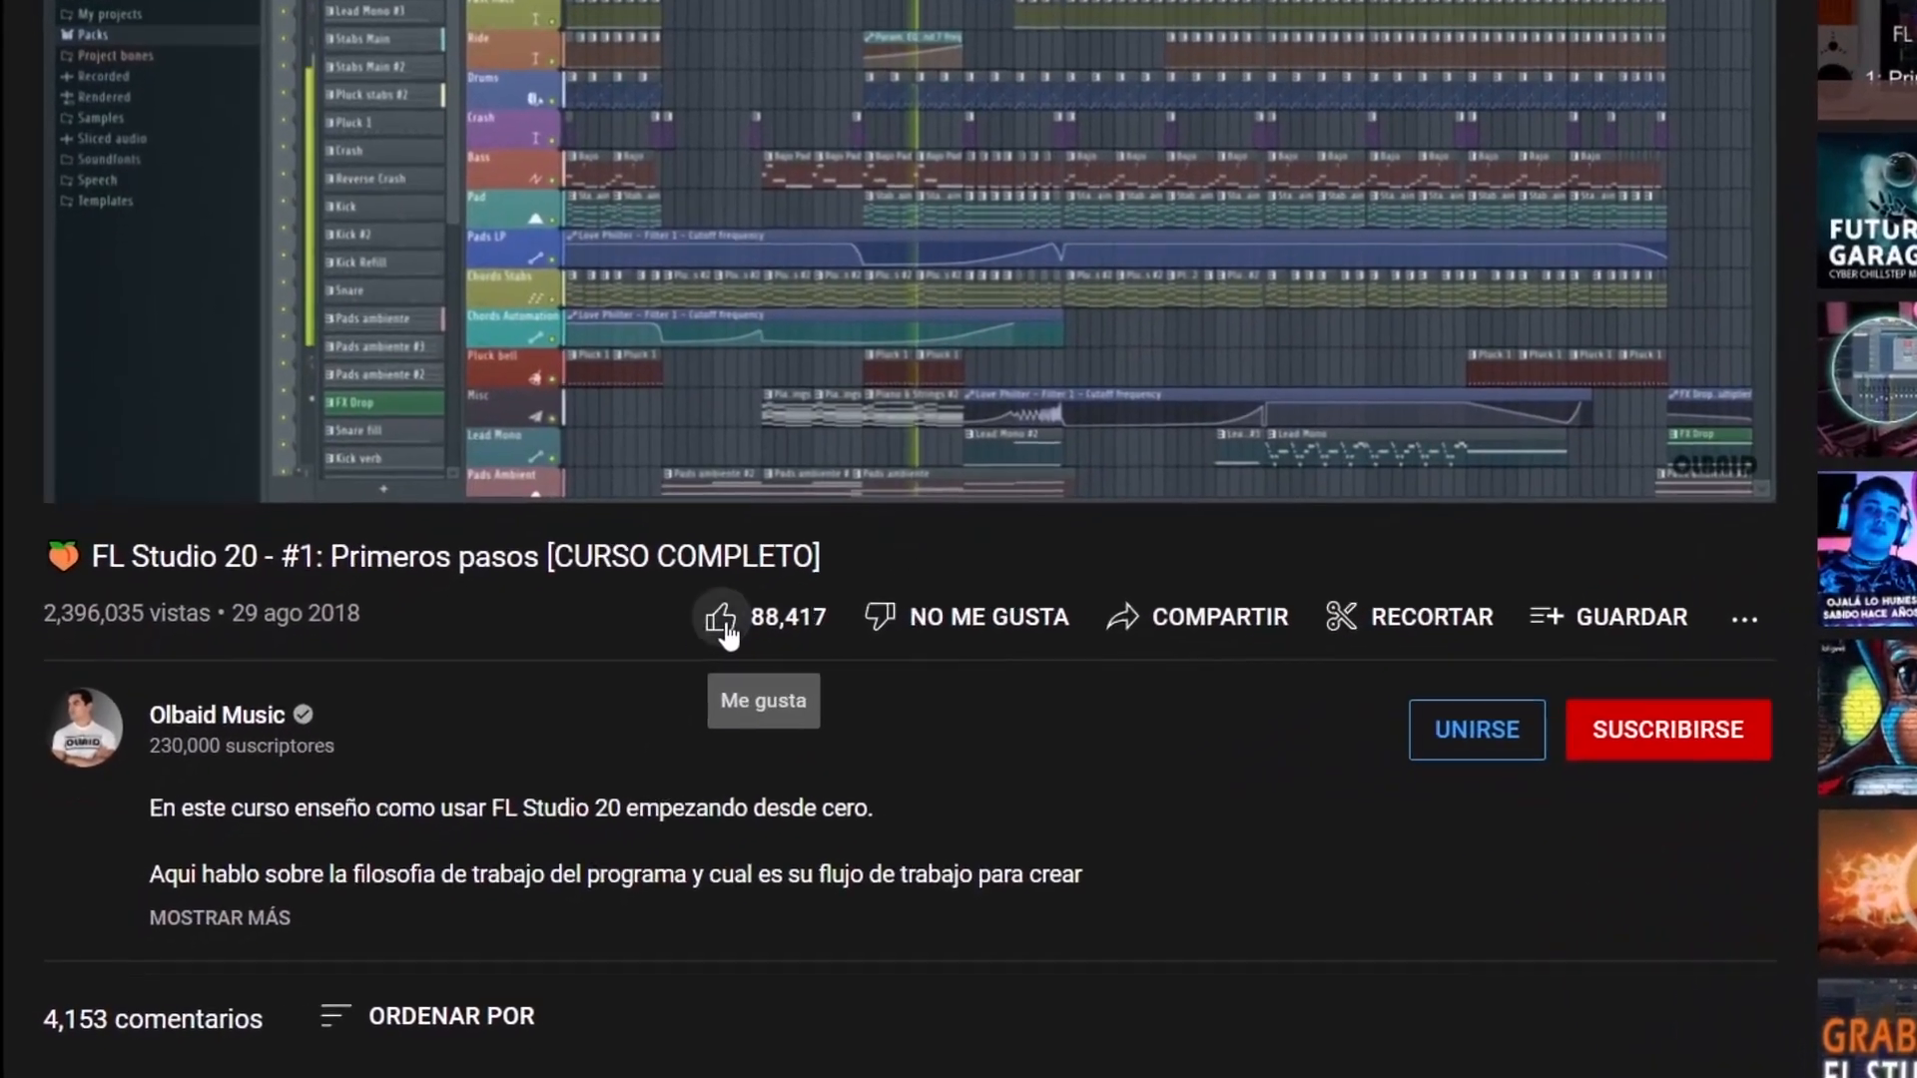
Step: On YouTube, like the FL Studio 20 course video and subscribe to its channel with all notifications
click(603, 586)
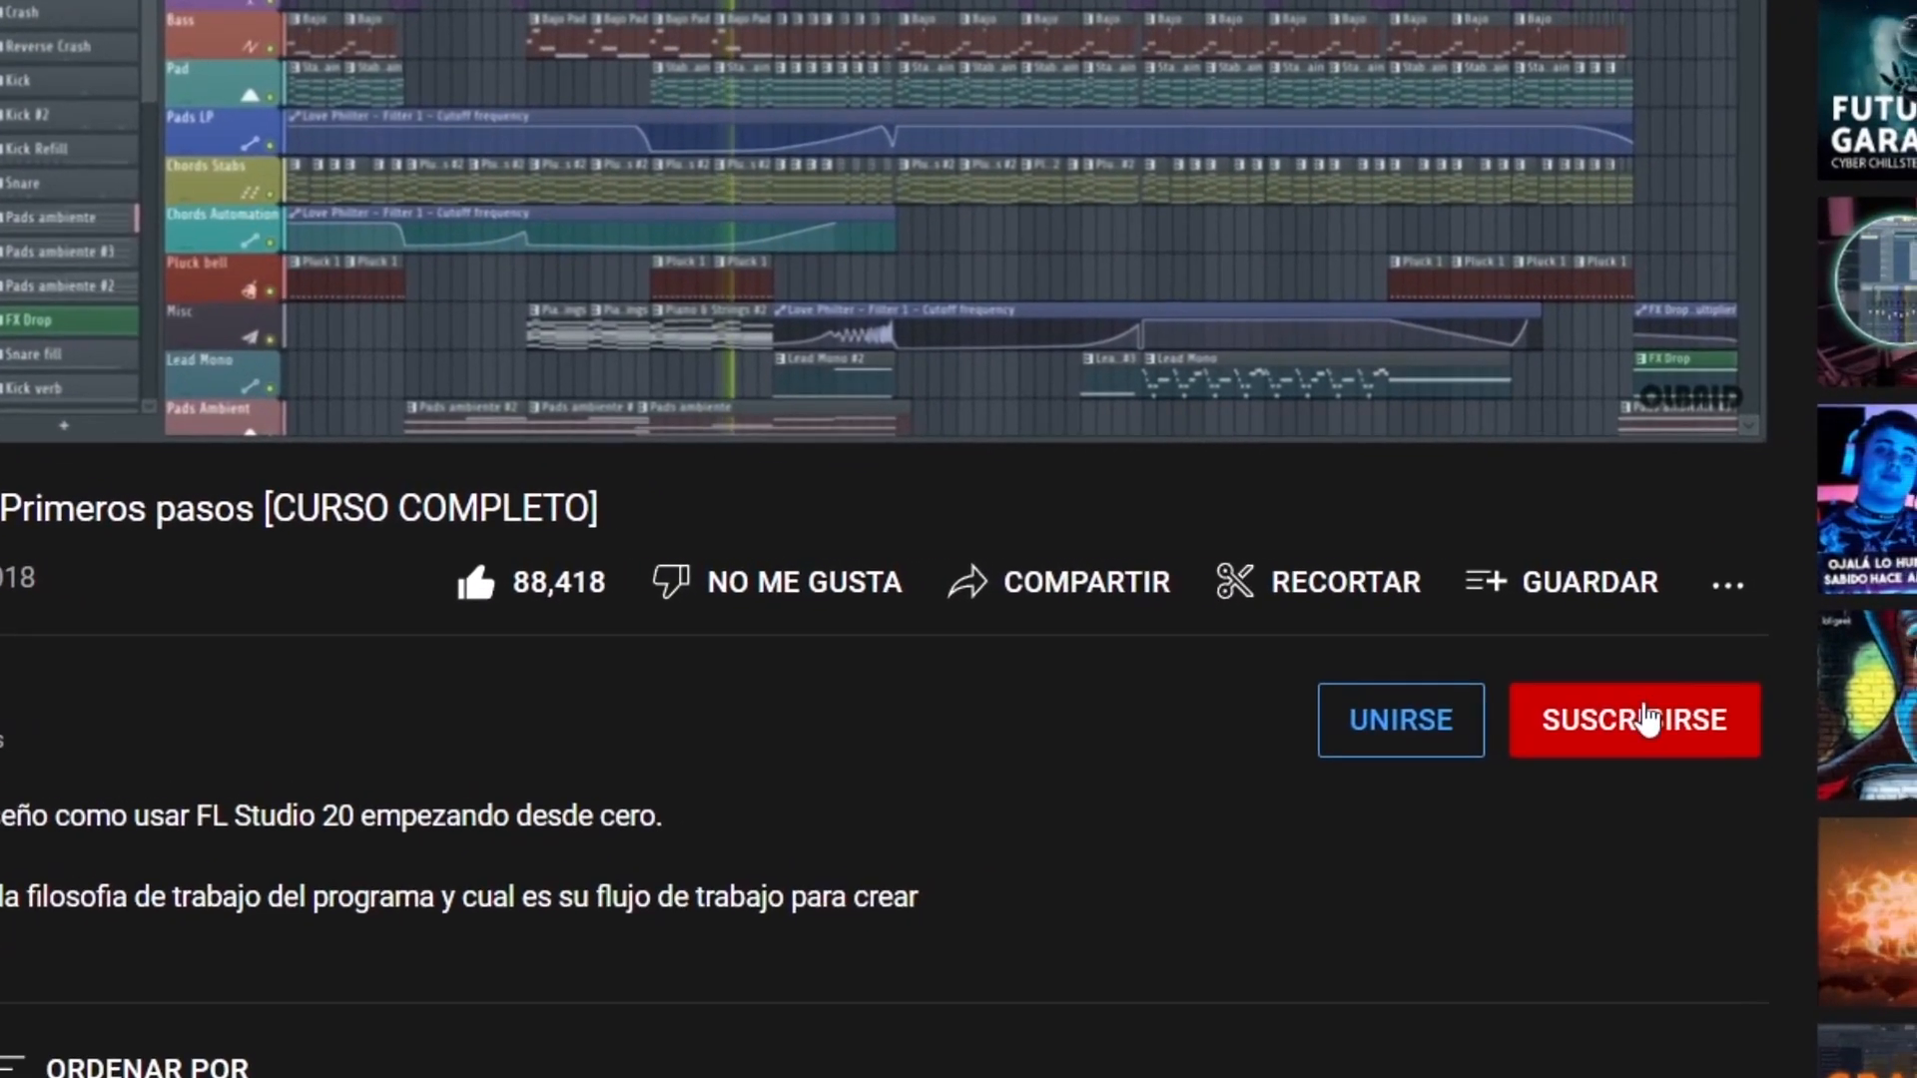
click(1750, 696)
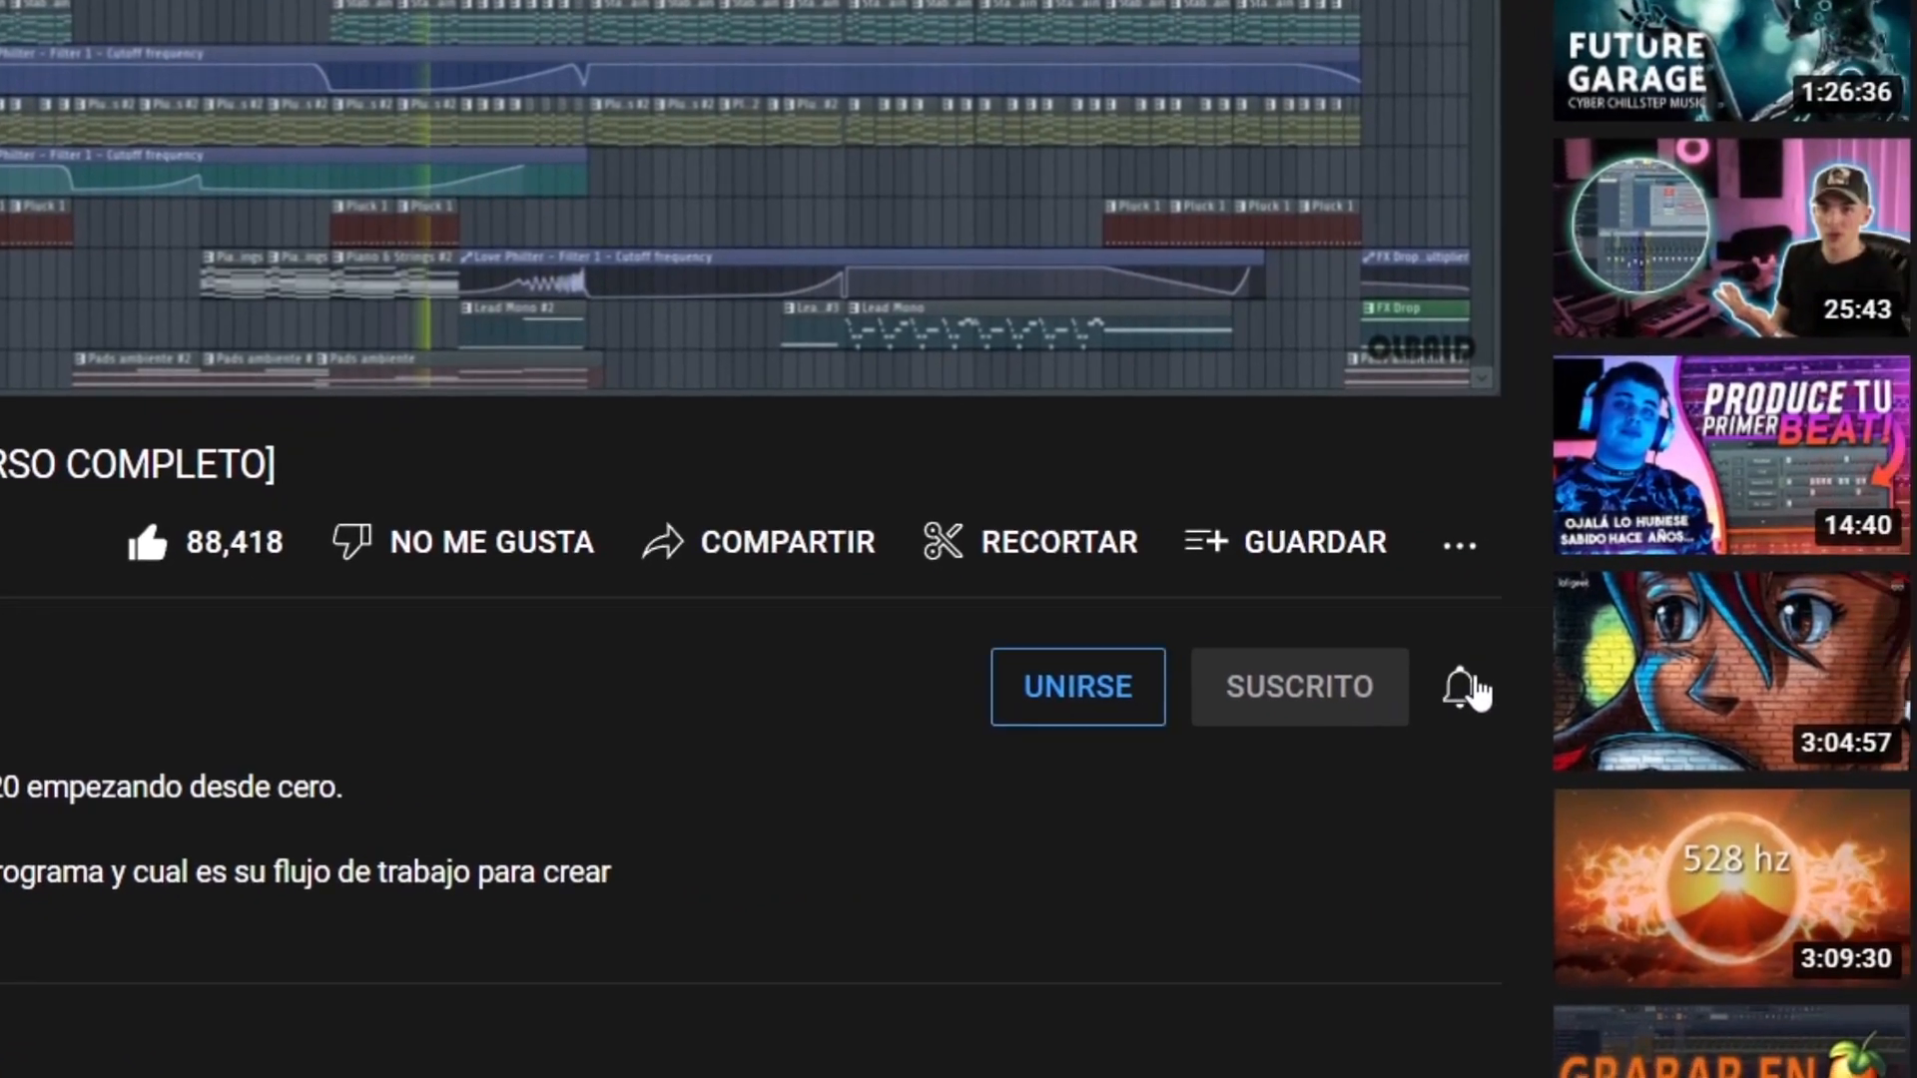
click(1473, 689)
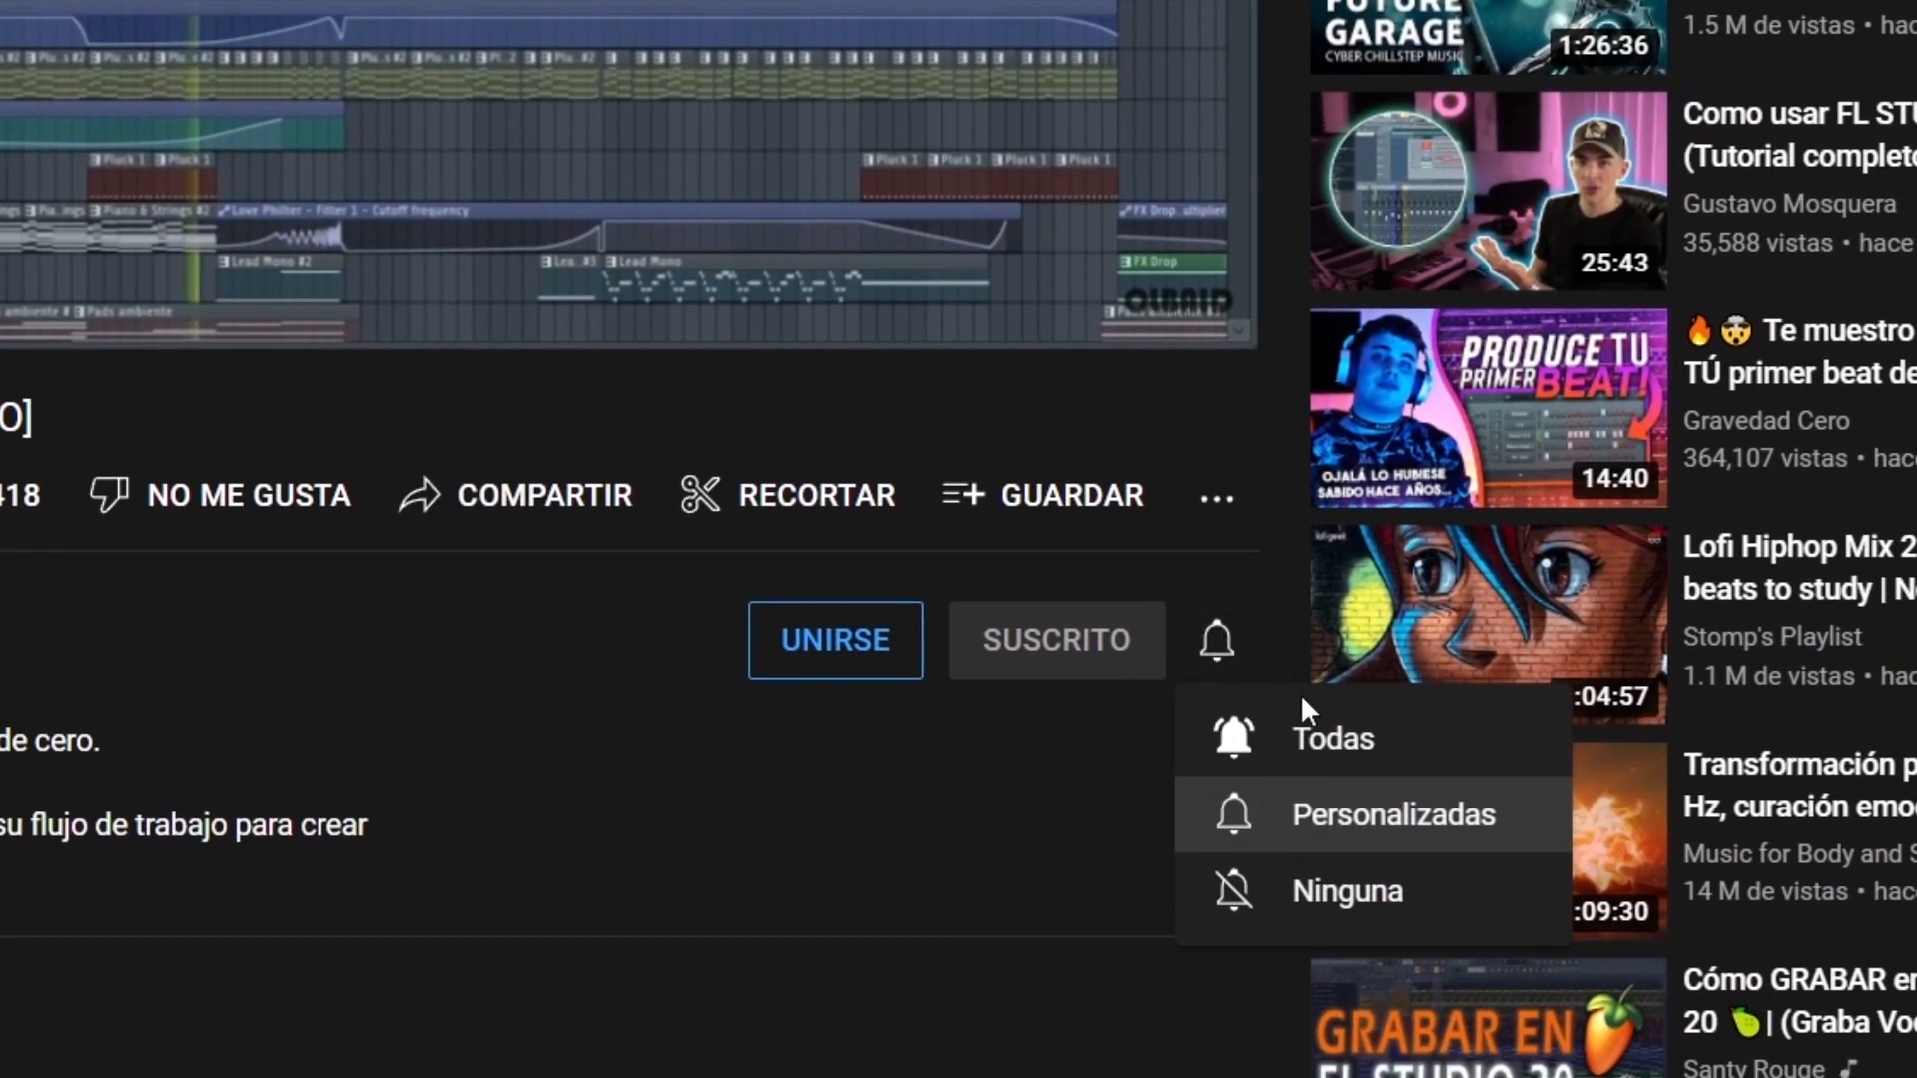
click(1558, 779)
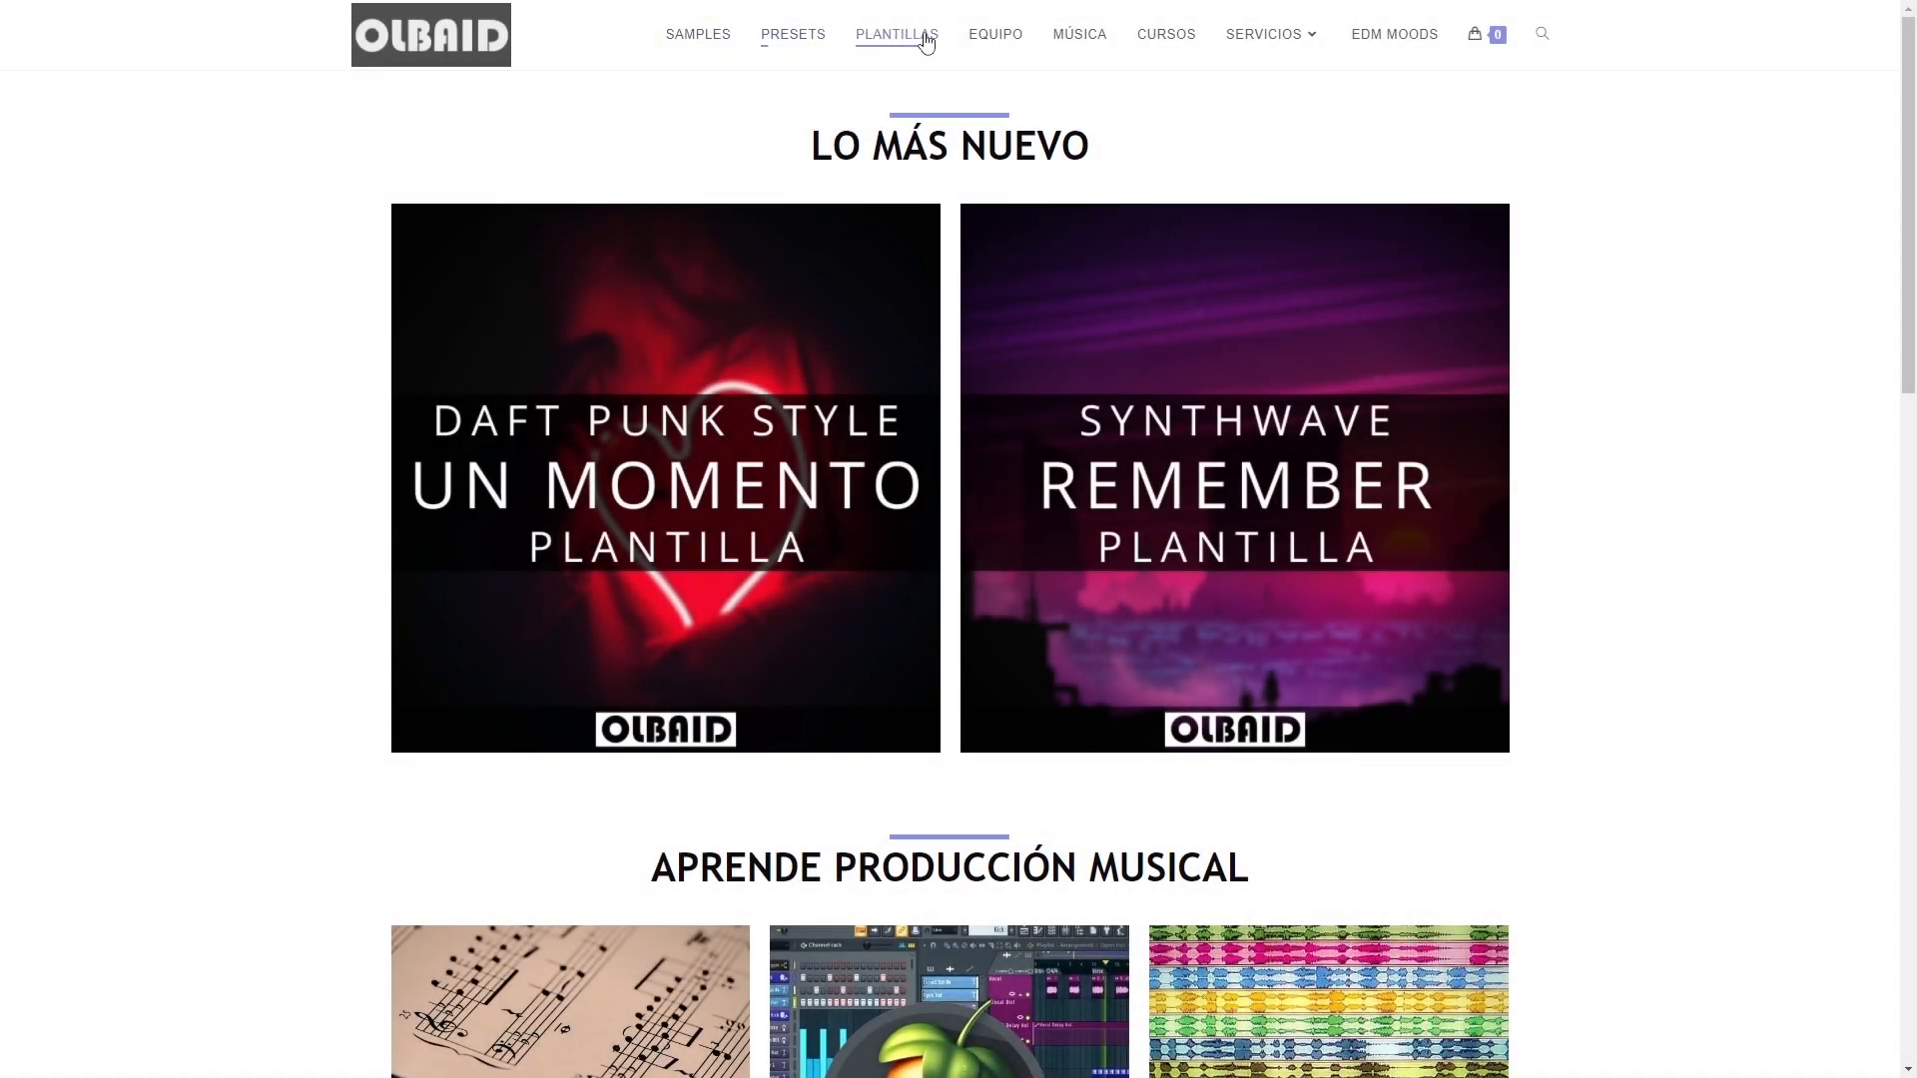
Step: Look through the Olbaid website's home page, from the newest templates down to the studio equipment and social links
mouse_move(1243, 40)
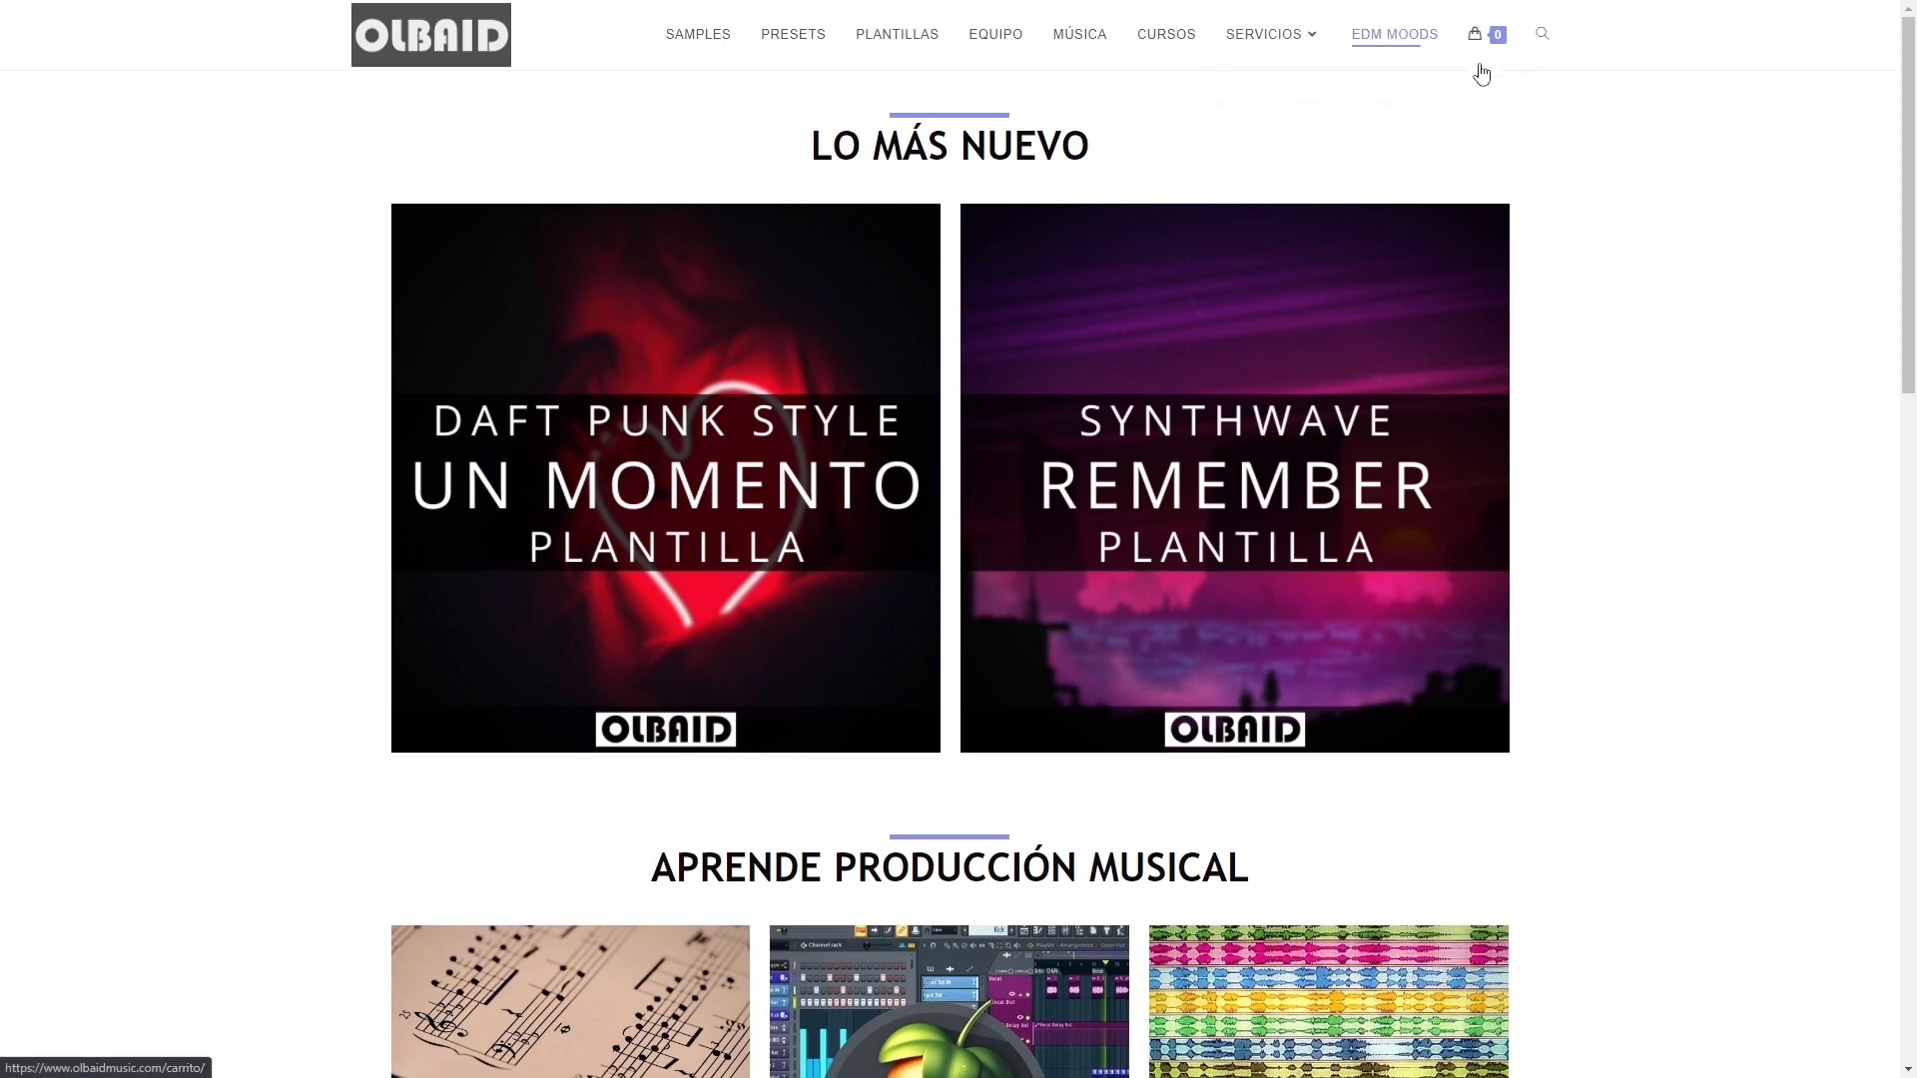
scroll(1670, 568, down, 10)
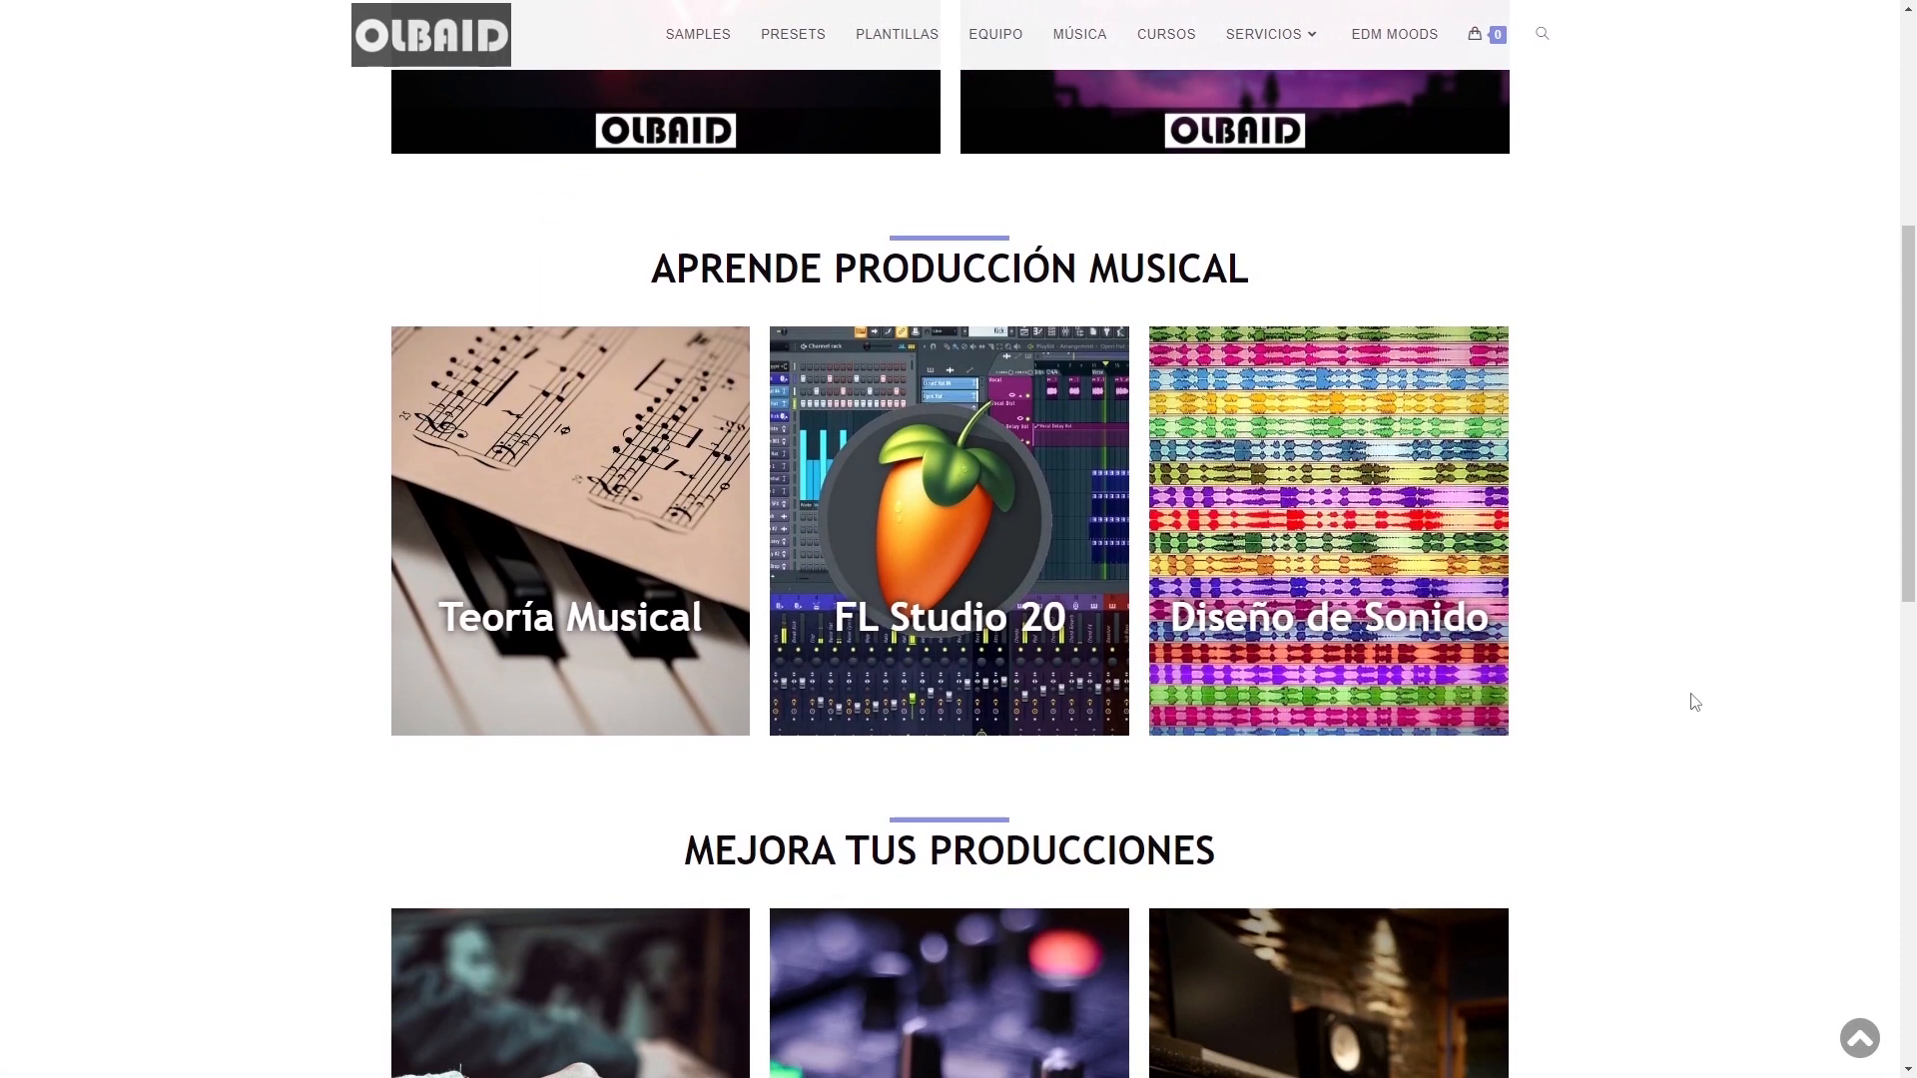
scroll(1688, 753, down, 6)
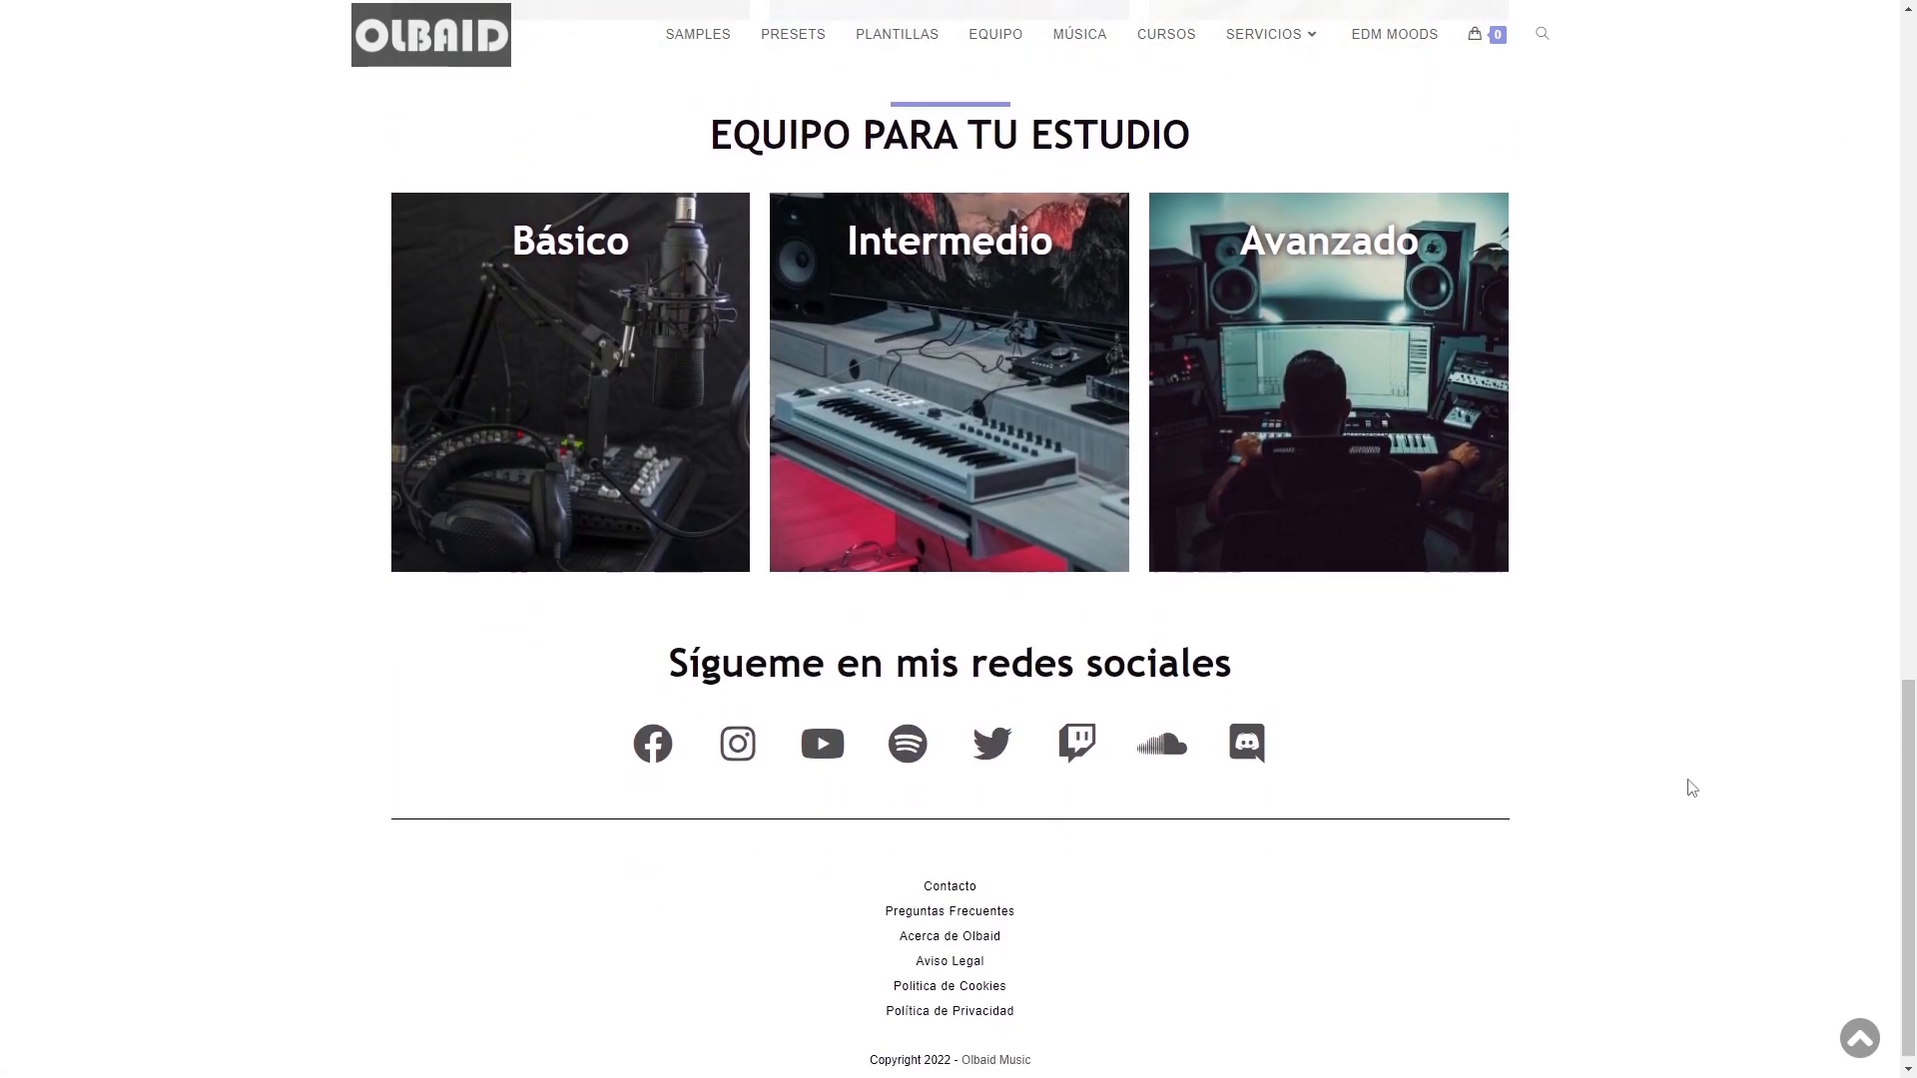
scroll(1694, 788, up, 3)
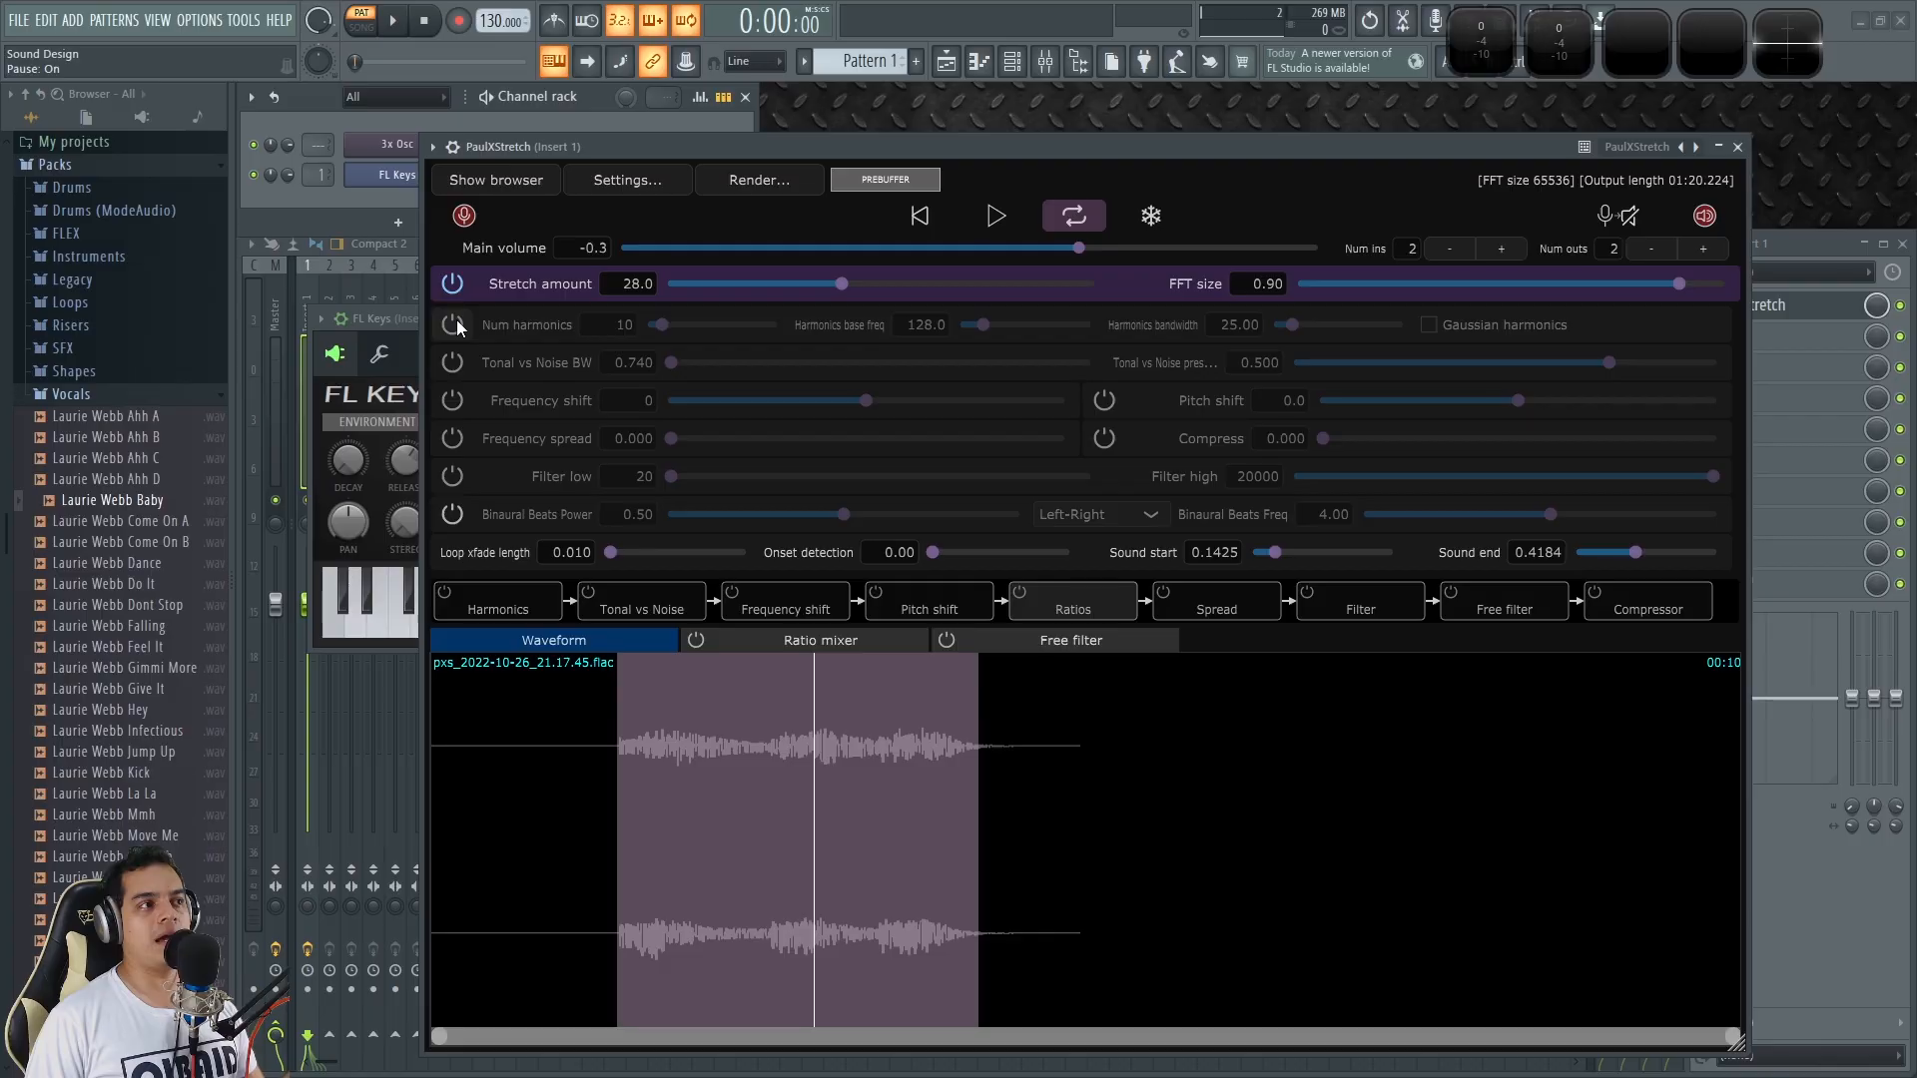
Step: In PaulXStretch, enable Harmonics with 100 harmonics, base frequency 16.9 and FFT size 0.06, and play the recording with the project transport stopped
click(453, 328)
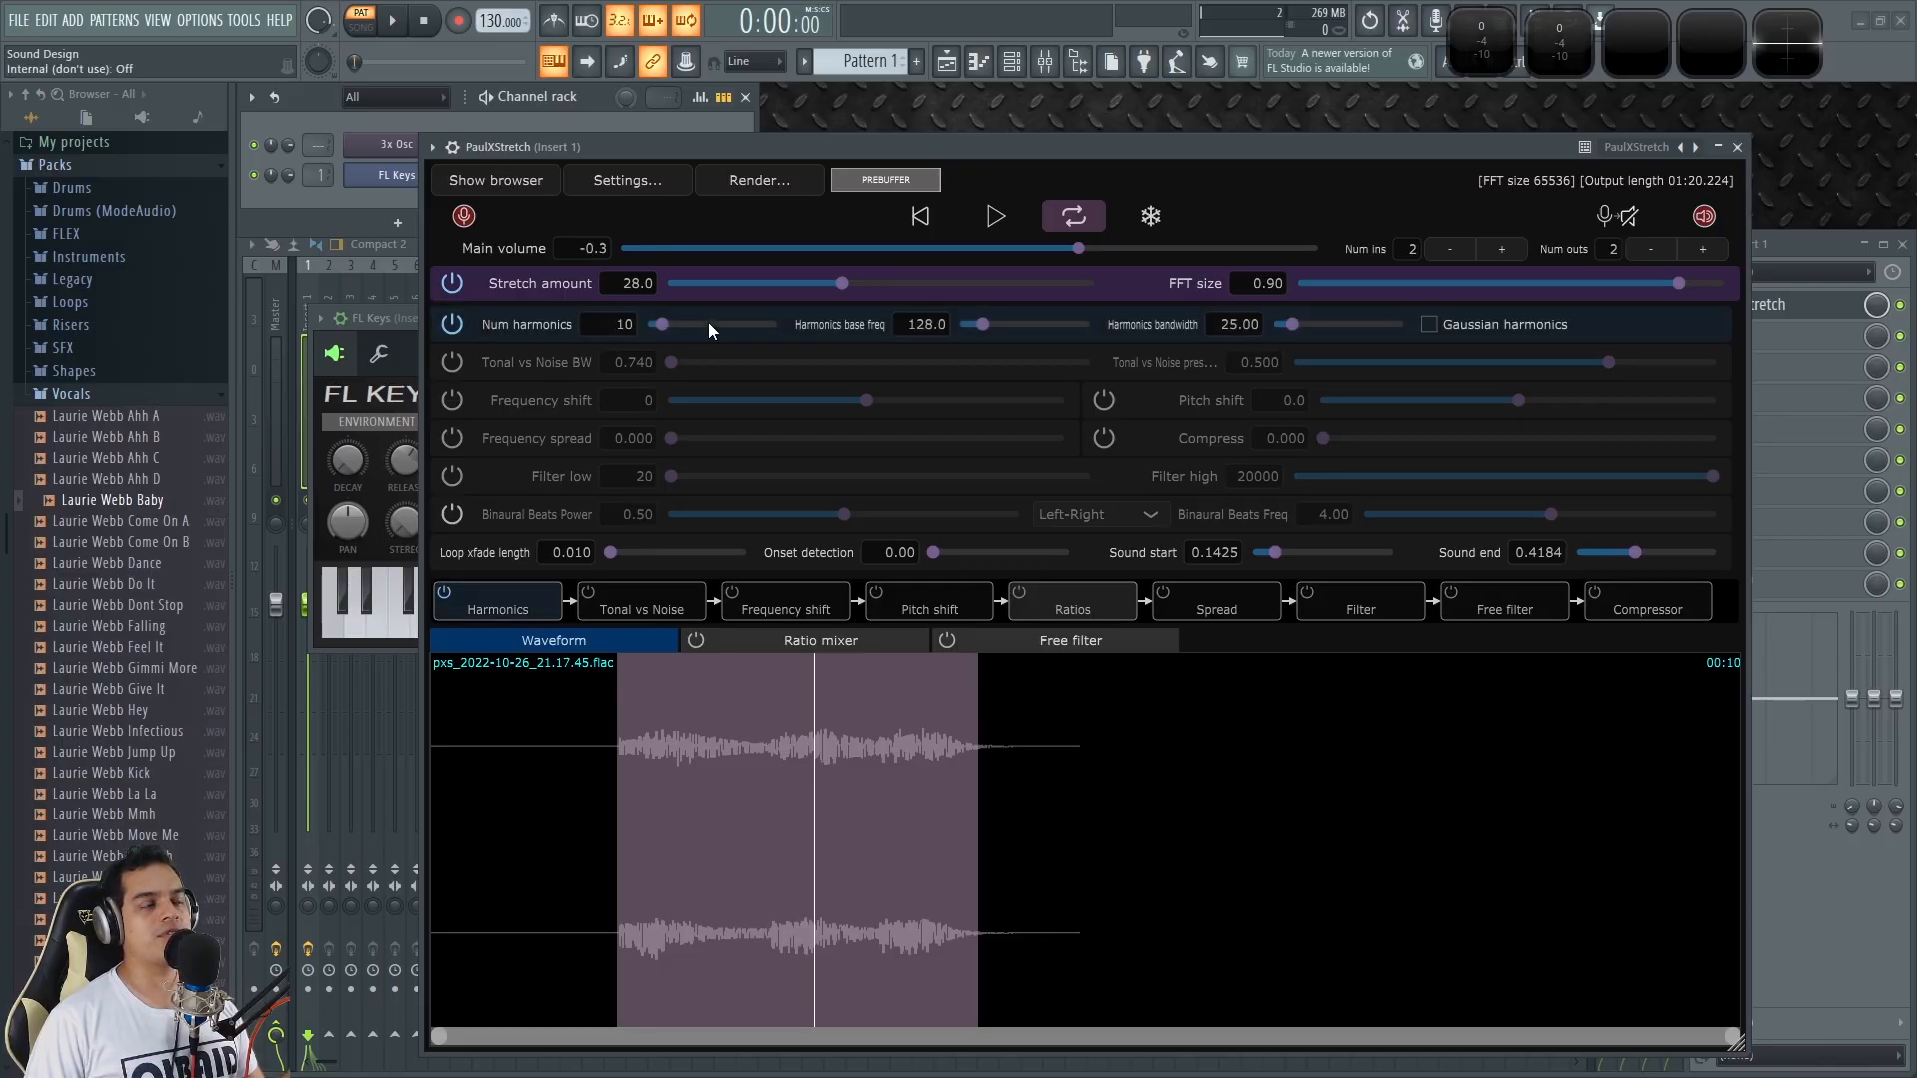
drag(1084, 150, 904, 130)
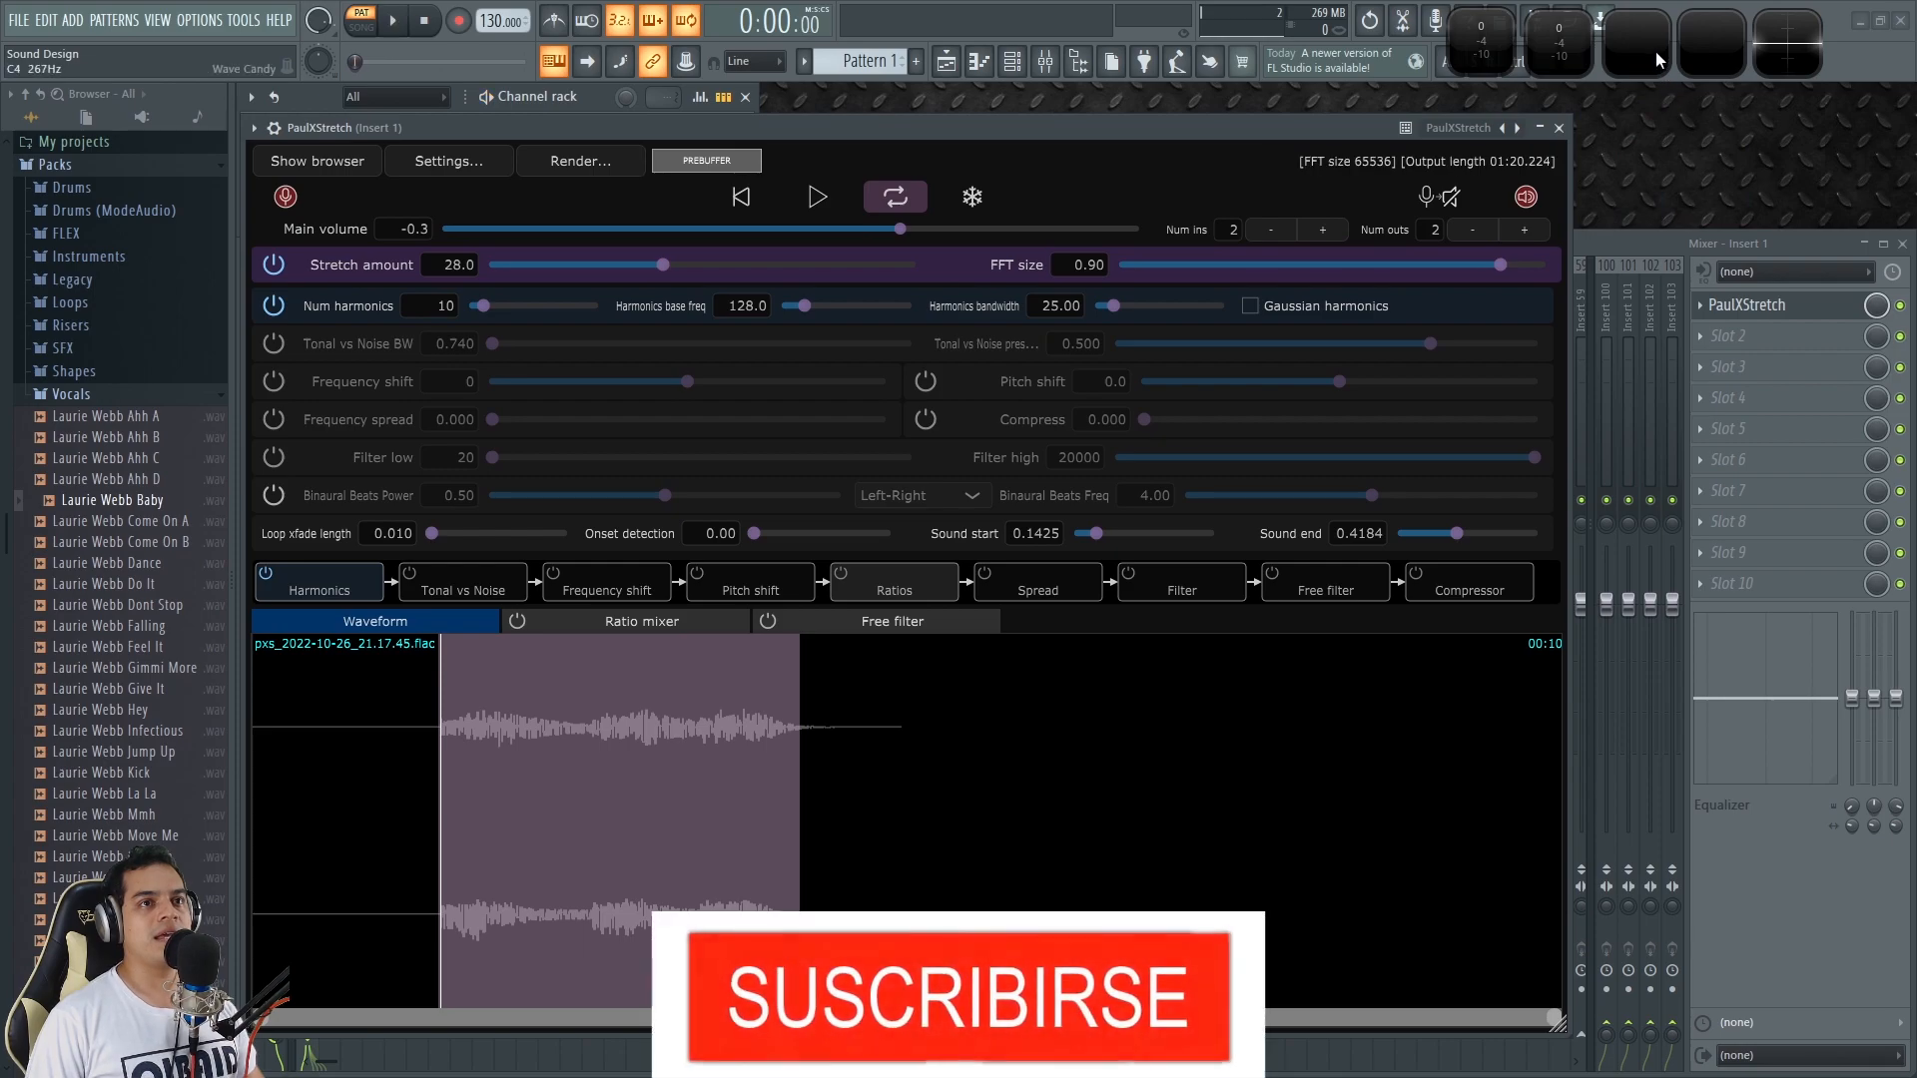
key(space)
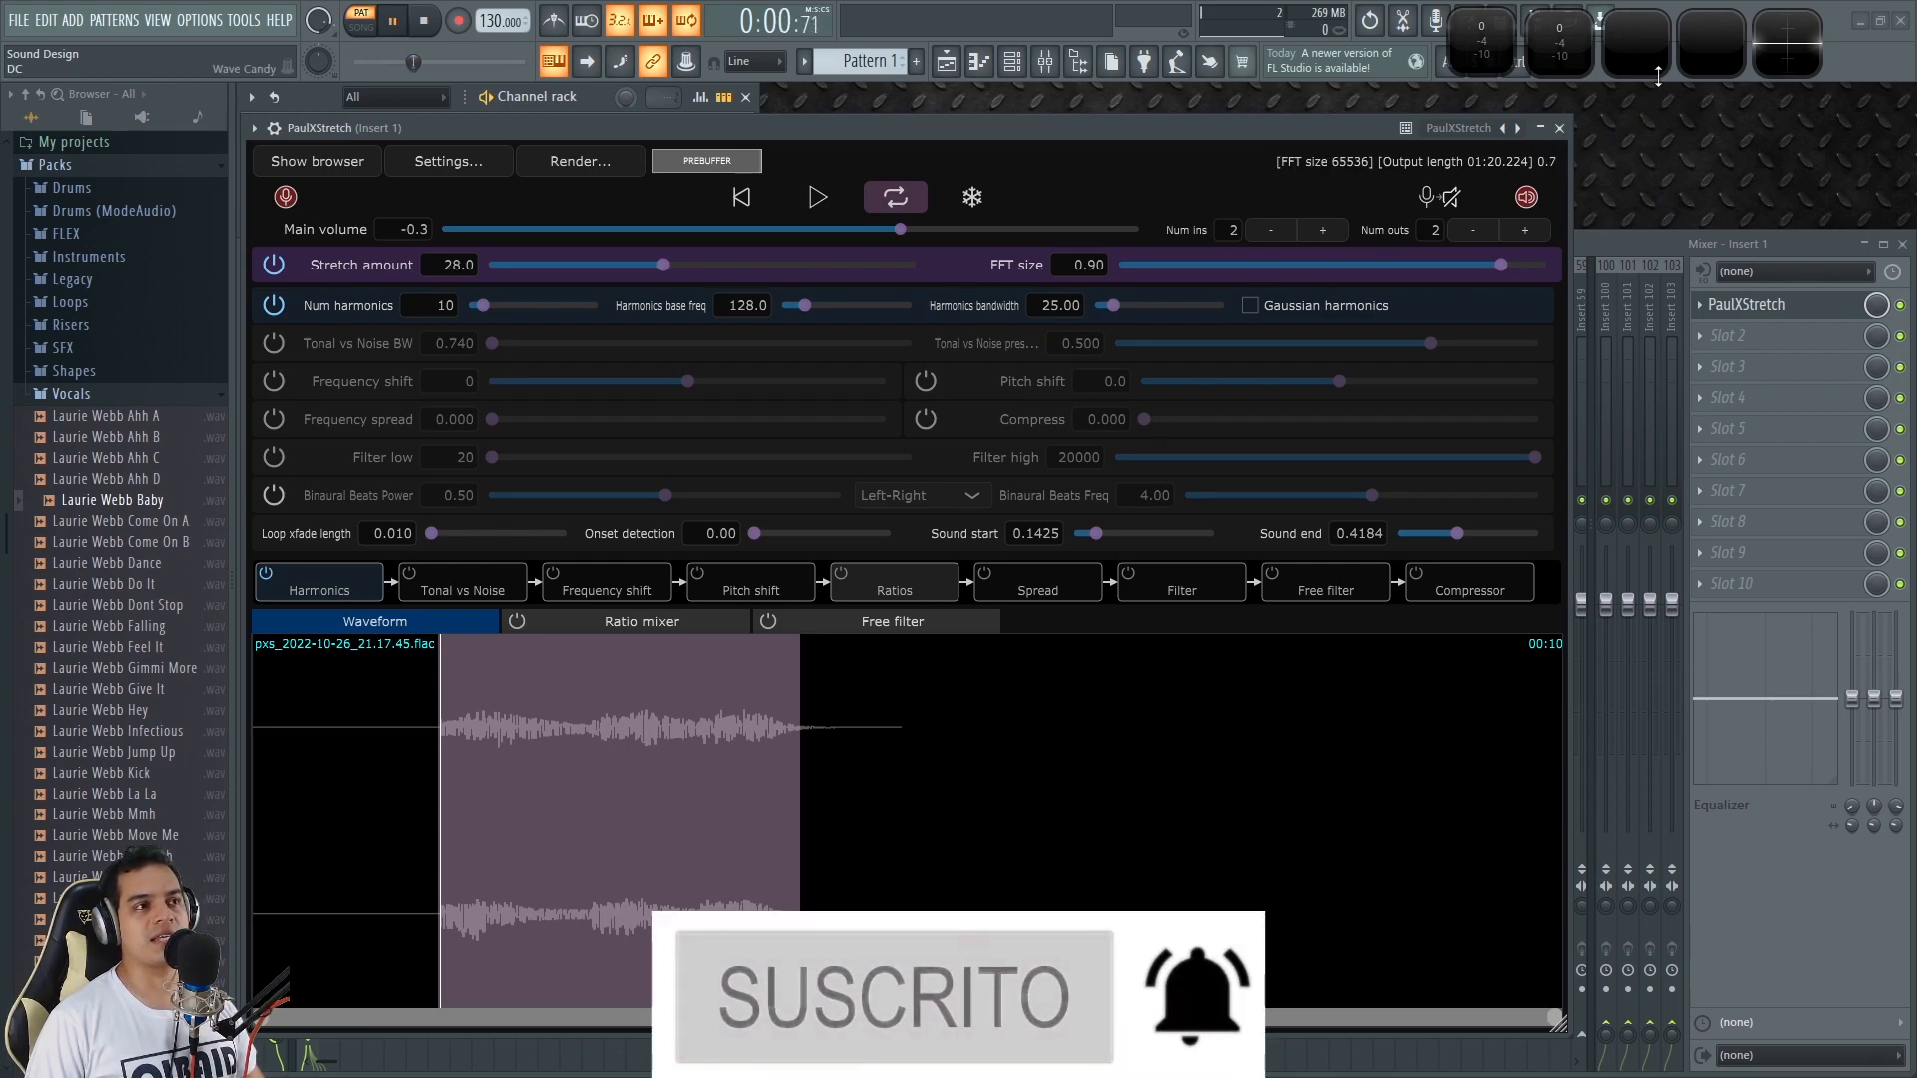
drag(1382, 272, 1142, 291)
drag(482, 305, 795, 307)
drag(810, 130, 837, 144)
click(847, 209)
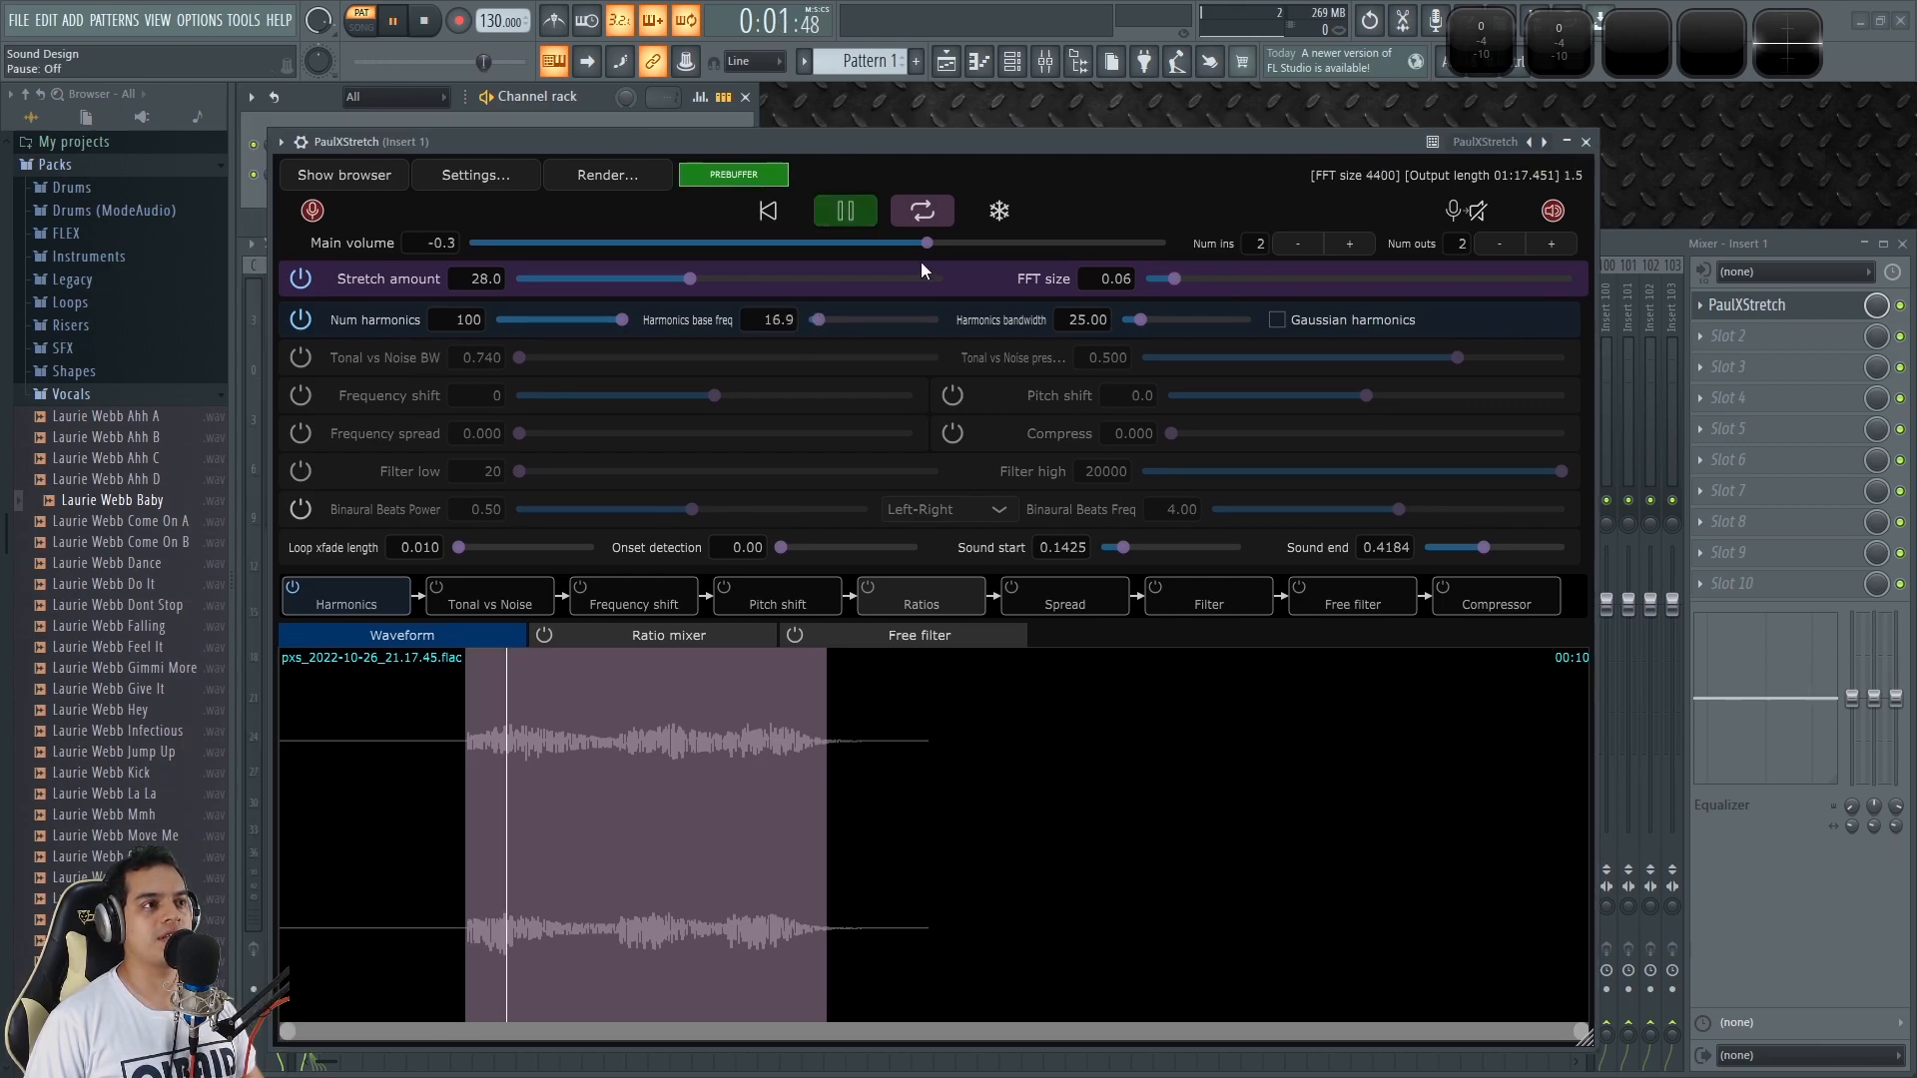
click(424, 20)
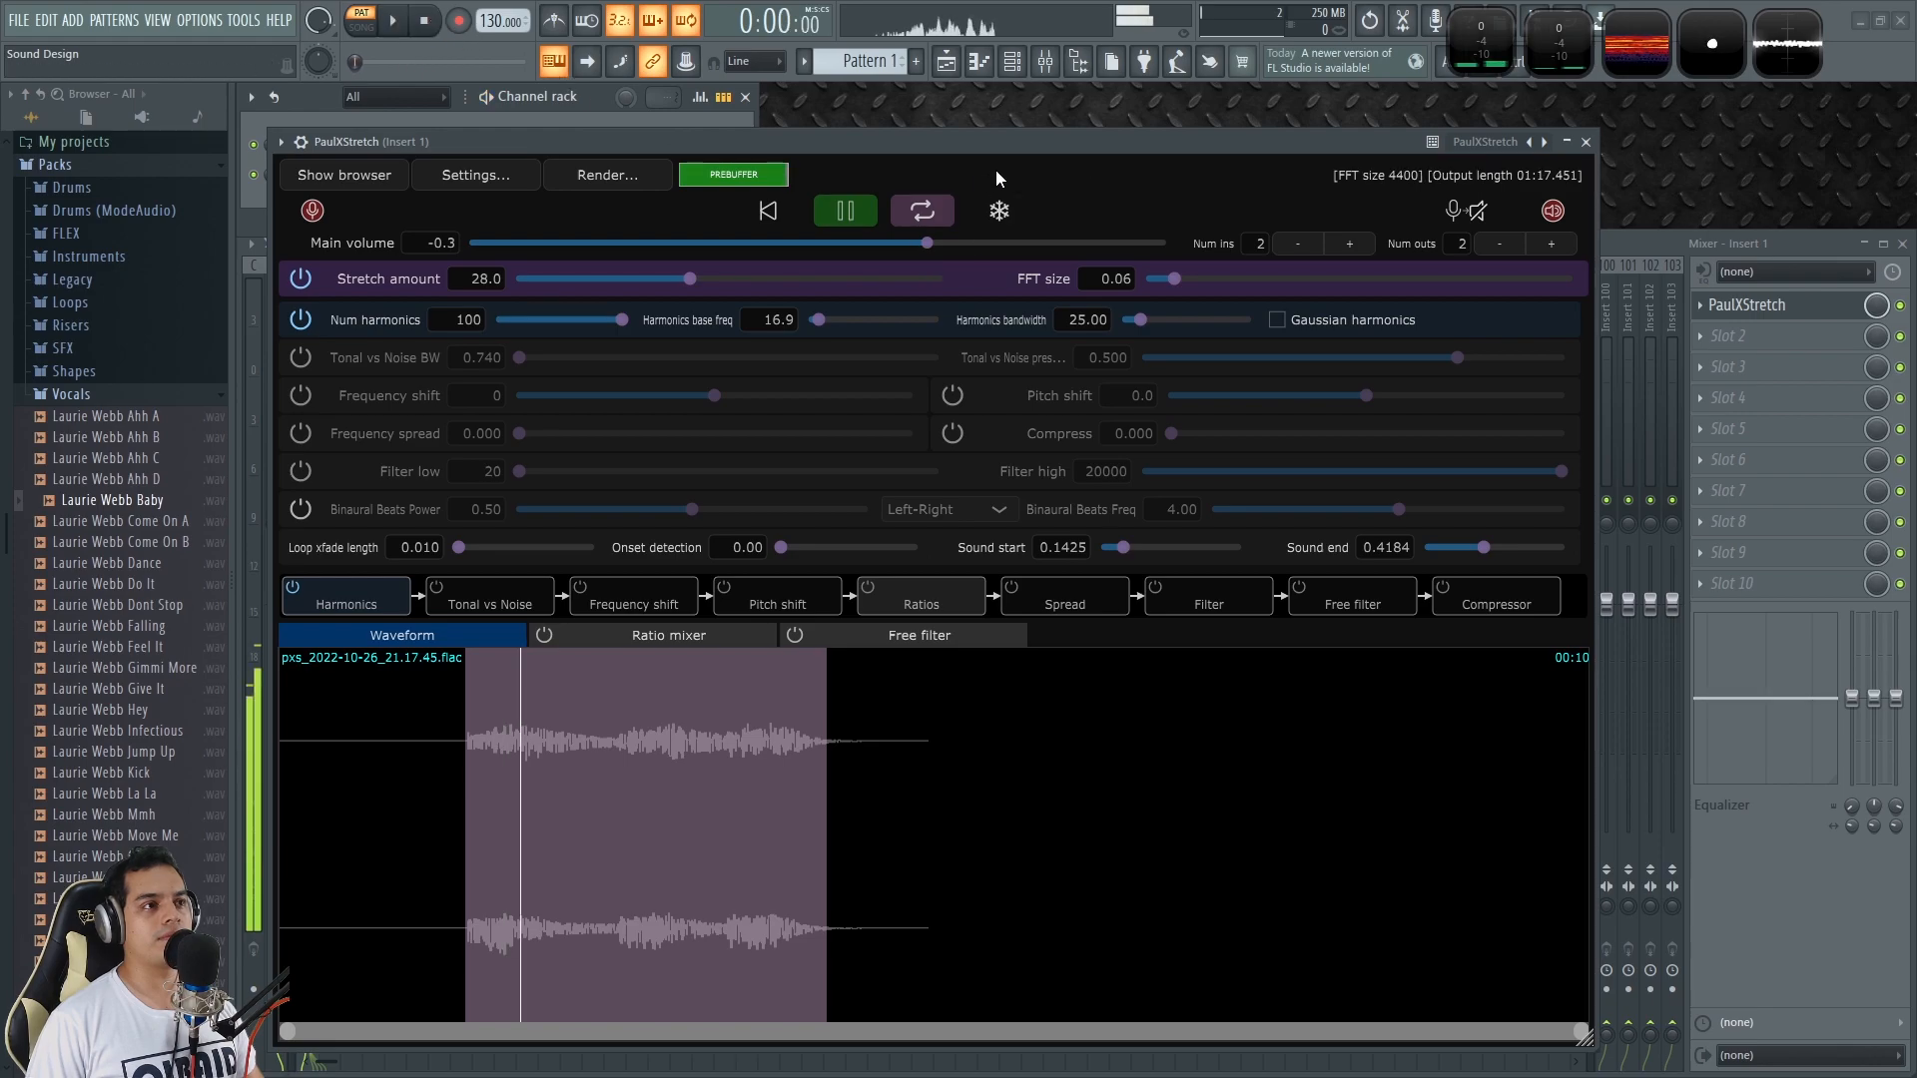
Step: Open the Wave Candy spectrum as a large floating display and place it beside the stretch plugin window
double_click(1646, 62)
drag(1311, 560, 1696, 391)
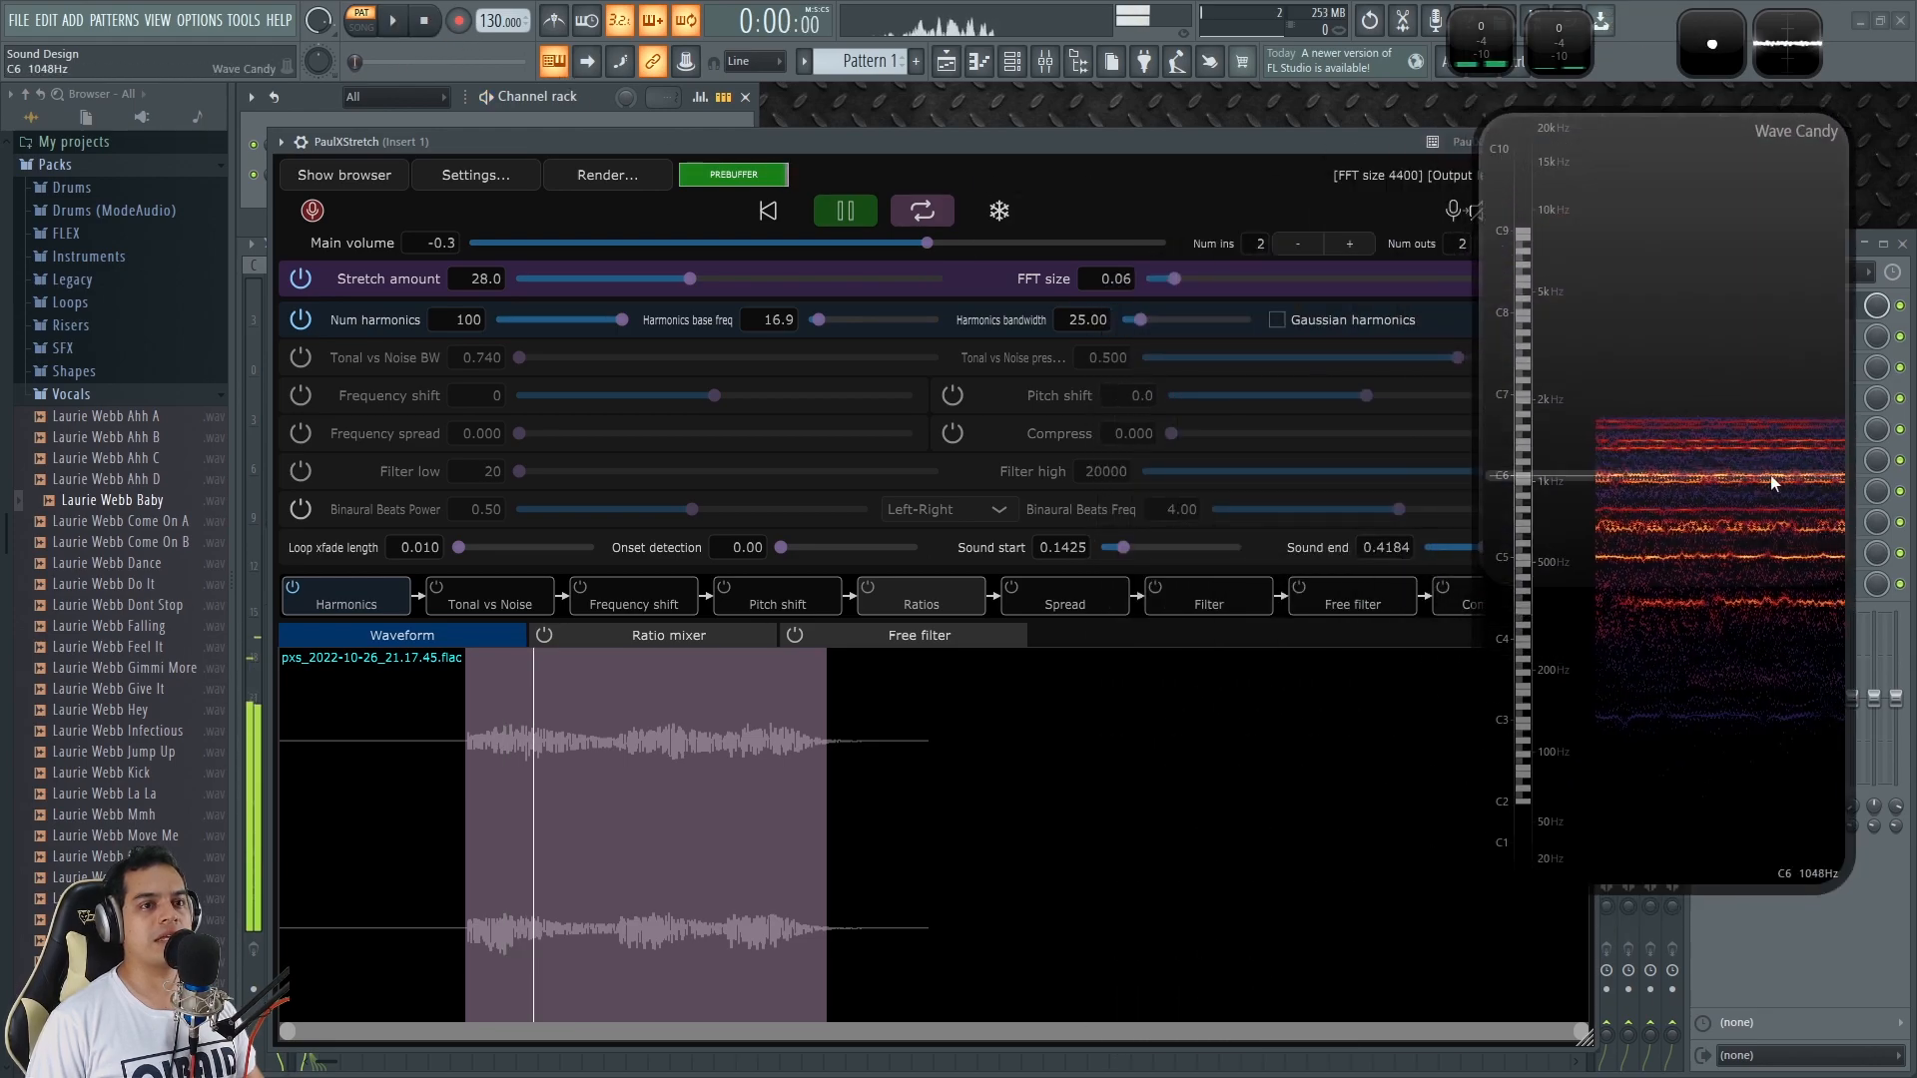
drag(1046, 142, 1015, 145)
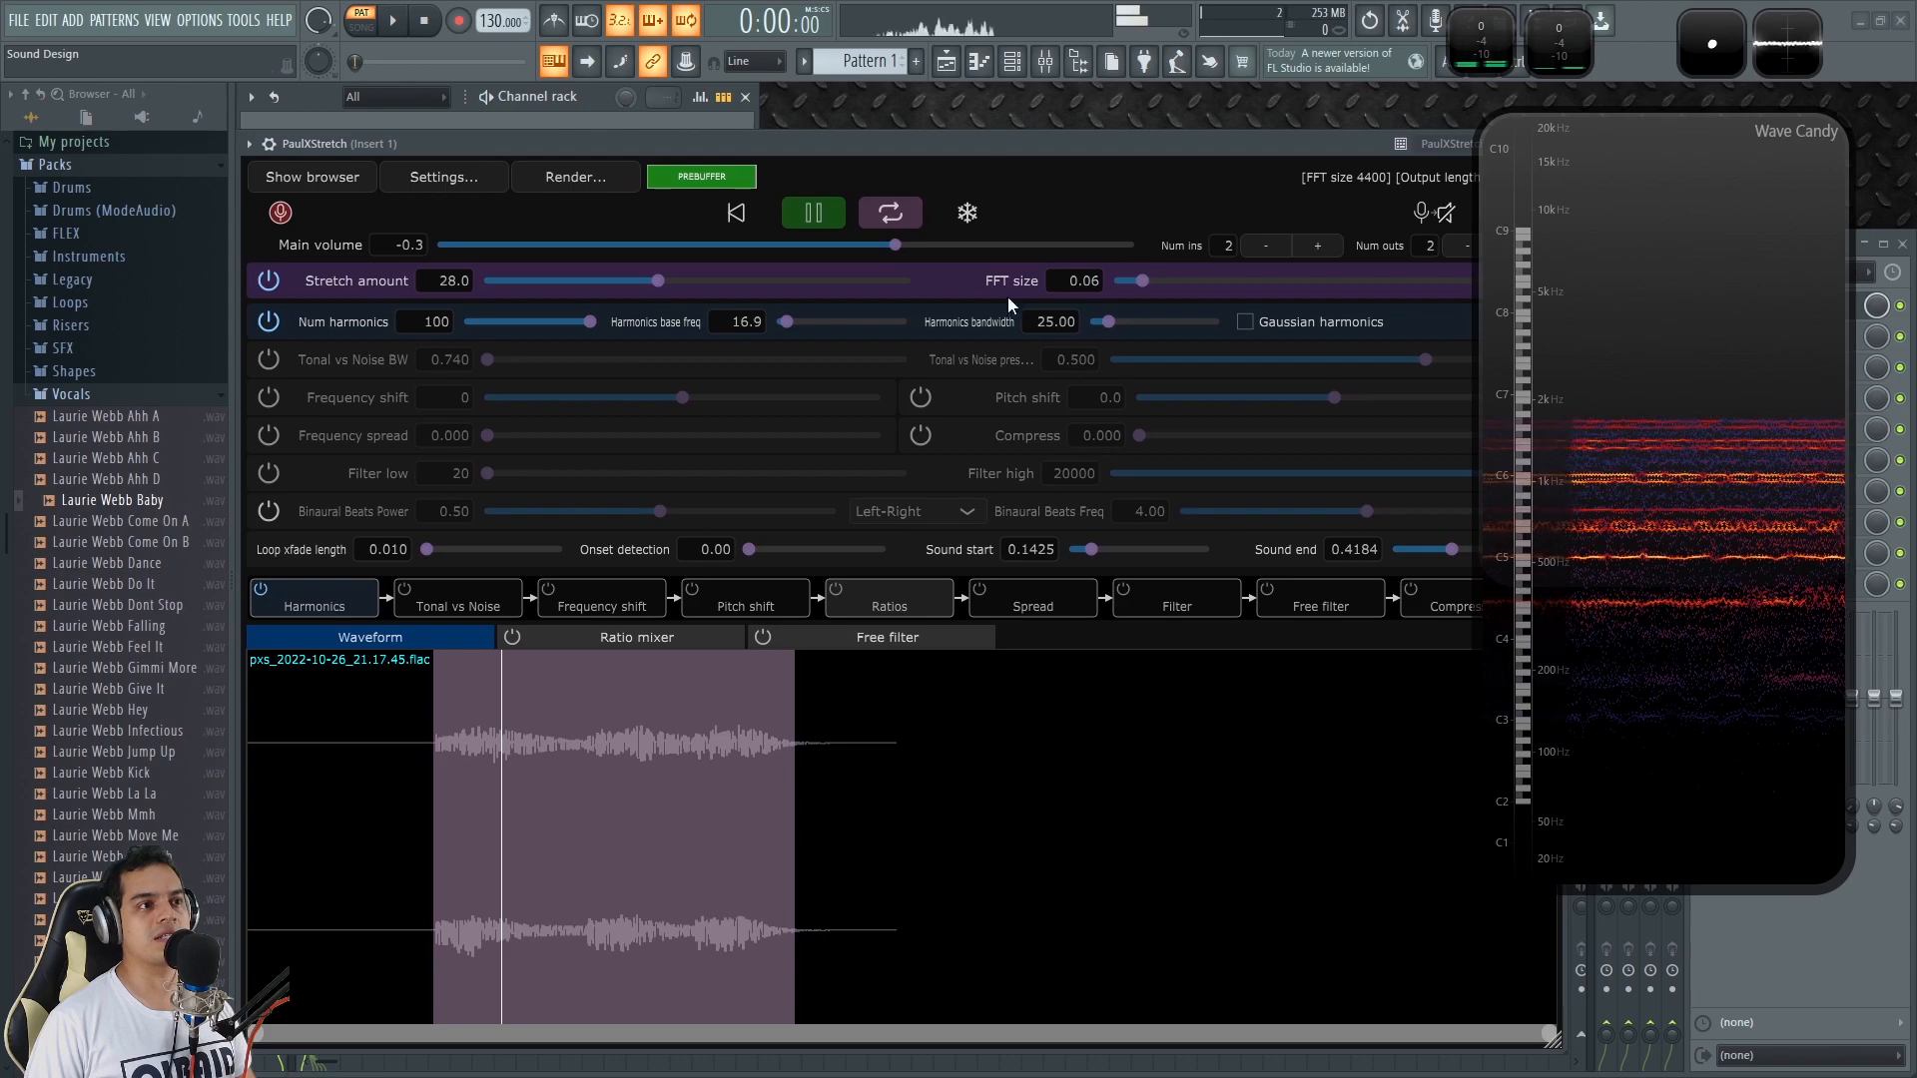
Step: Set the harmonics bandwidth to 48.86, compare Gaussian harmonics on and off, and leave the option enabled
mouse_move(1118, 317)
mouse_down()
mouse_move(1216, 321)
mouse_move(1081, 339)
mouse_move(1102, 315)
mouse_move(1134, 321)
mouse_up()
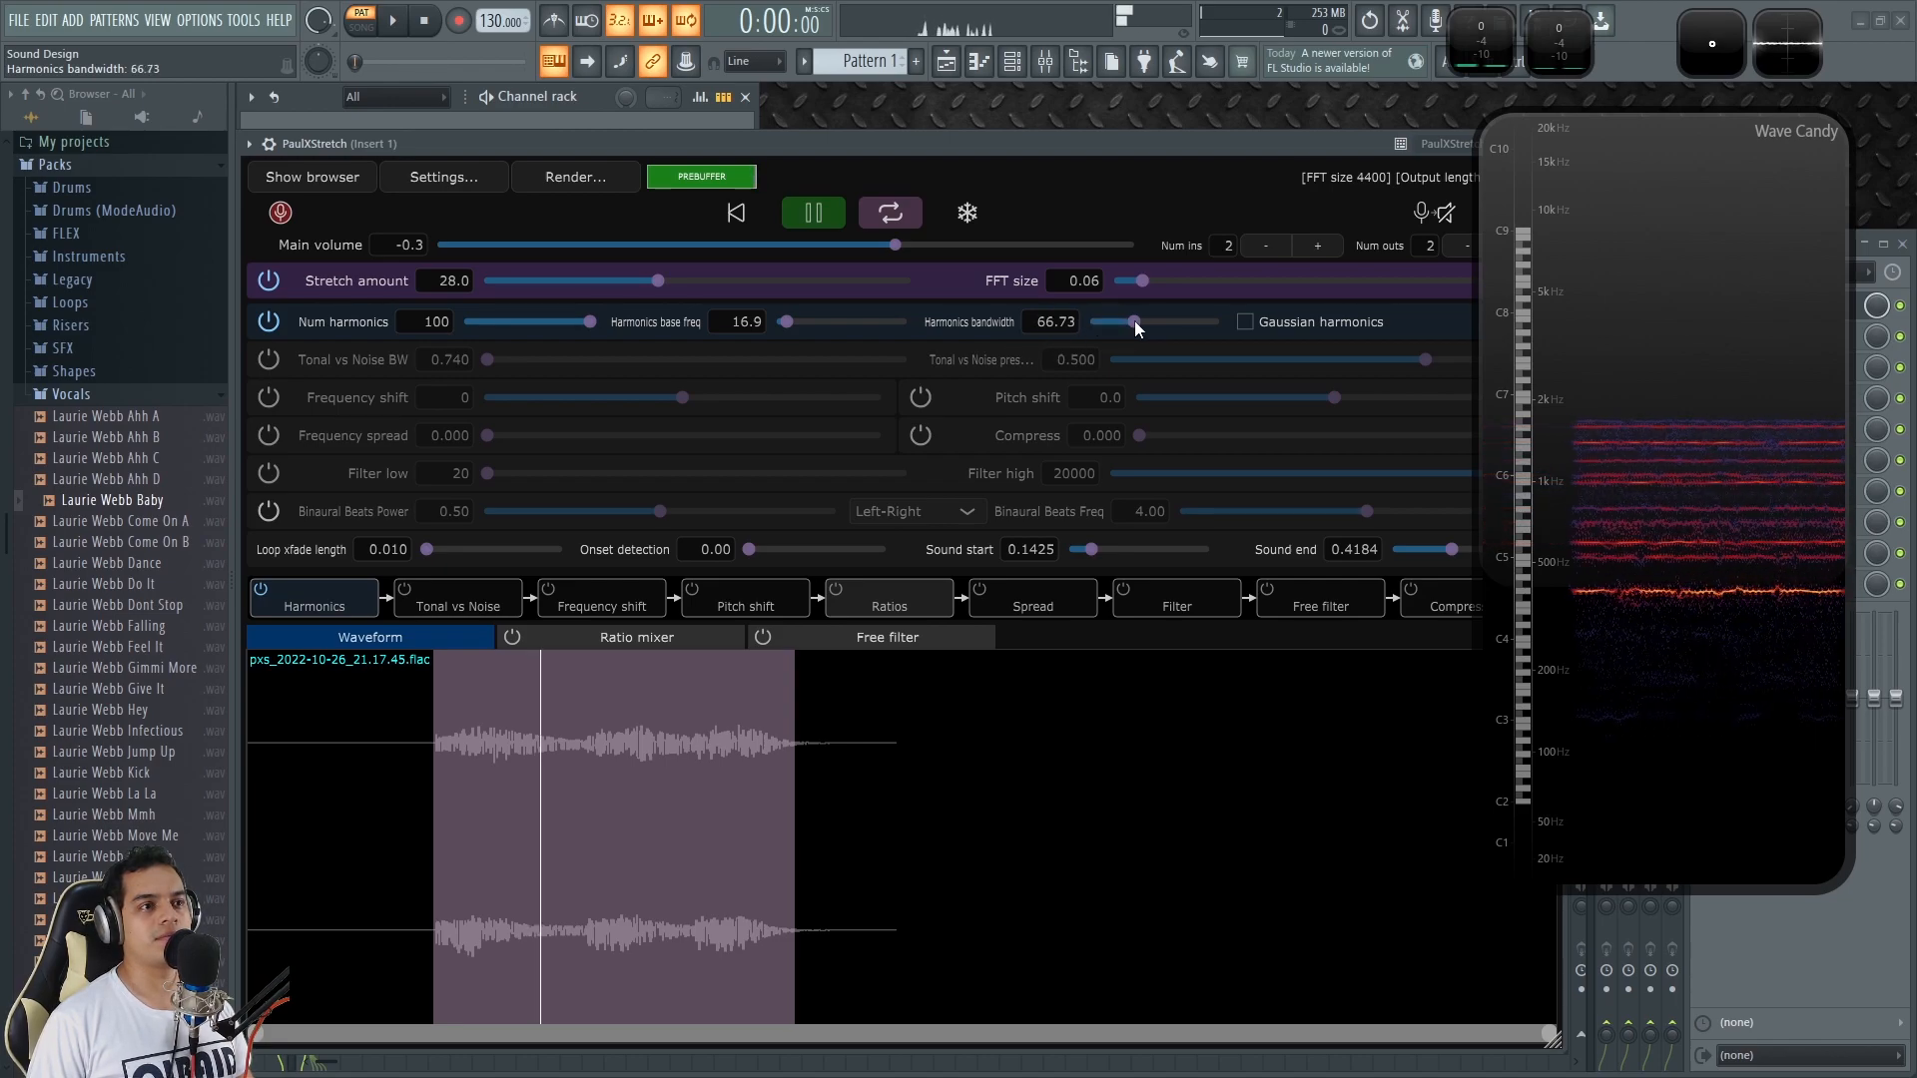
click(1247, 320)
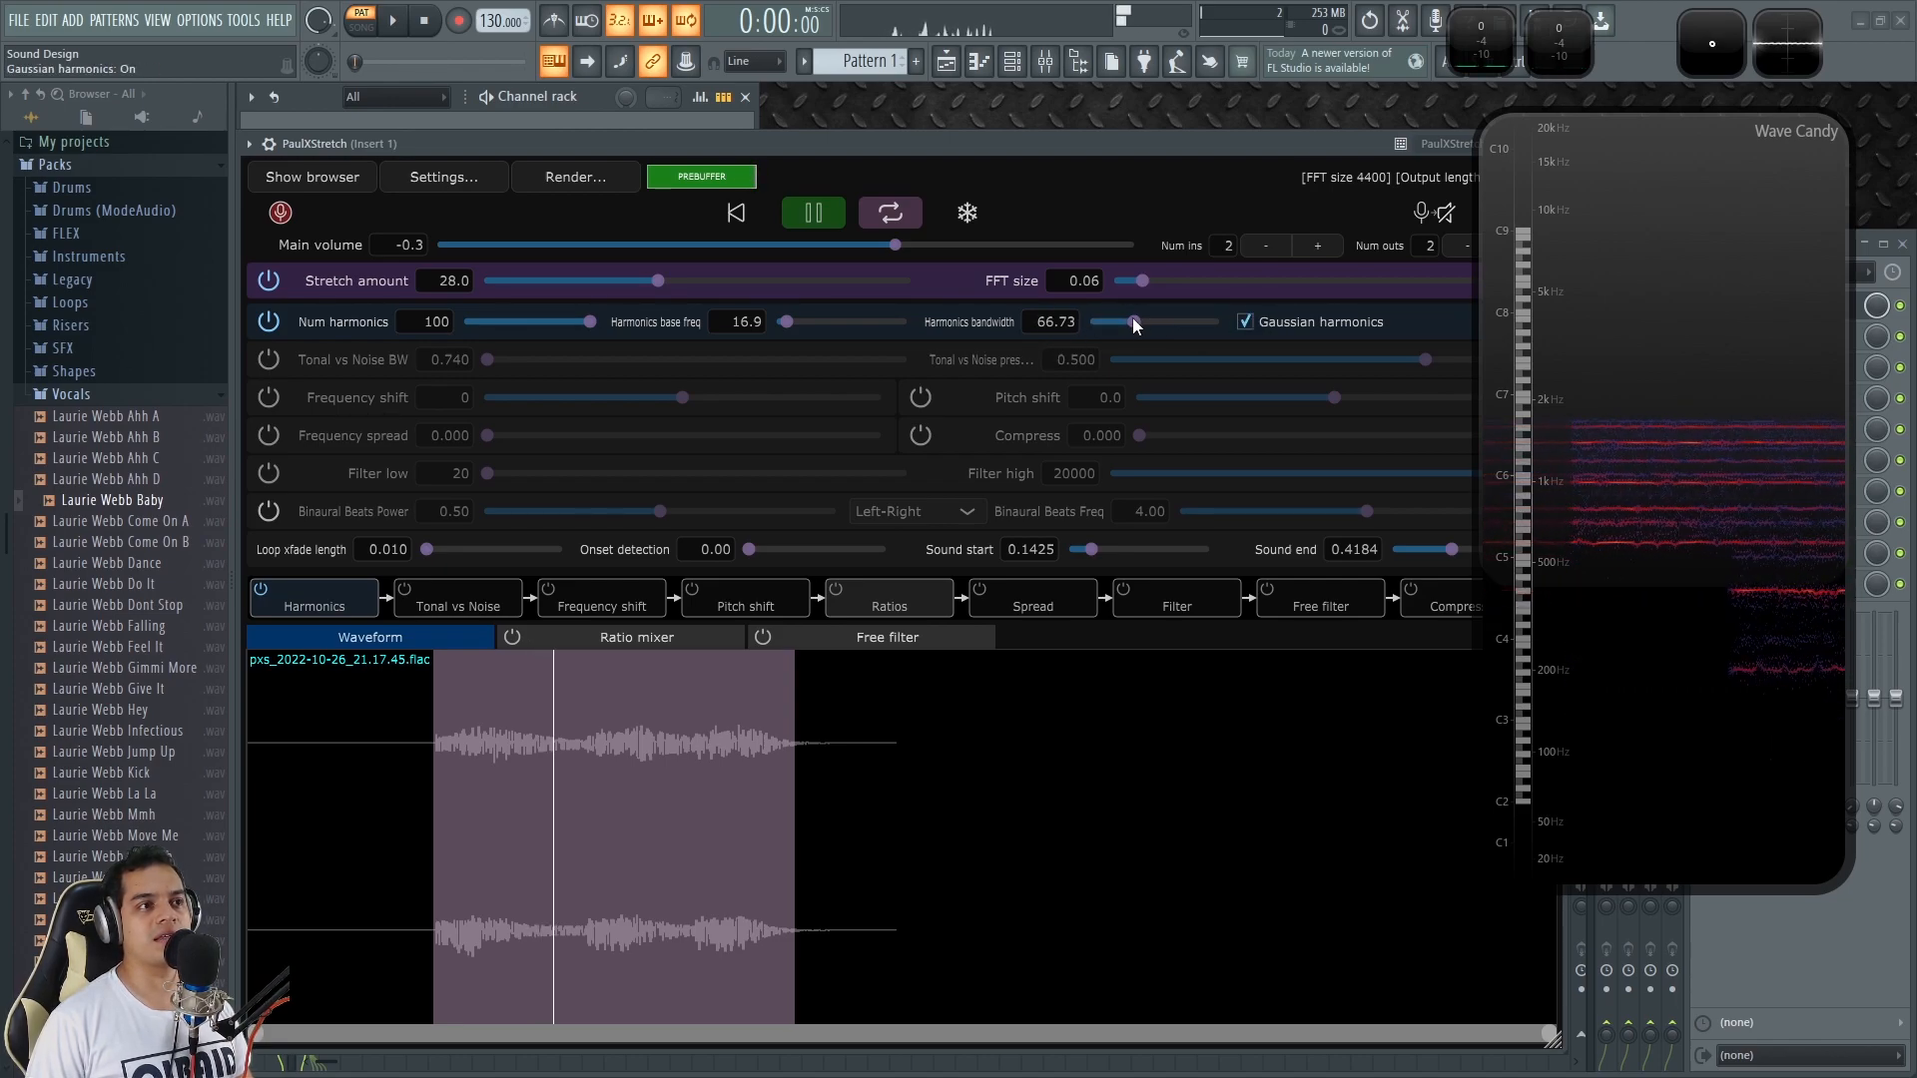
drag(1134, 320, 1123, 320)
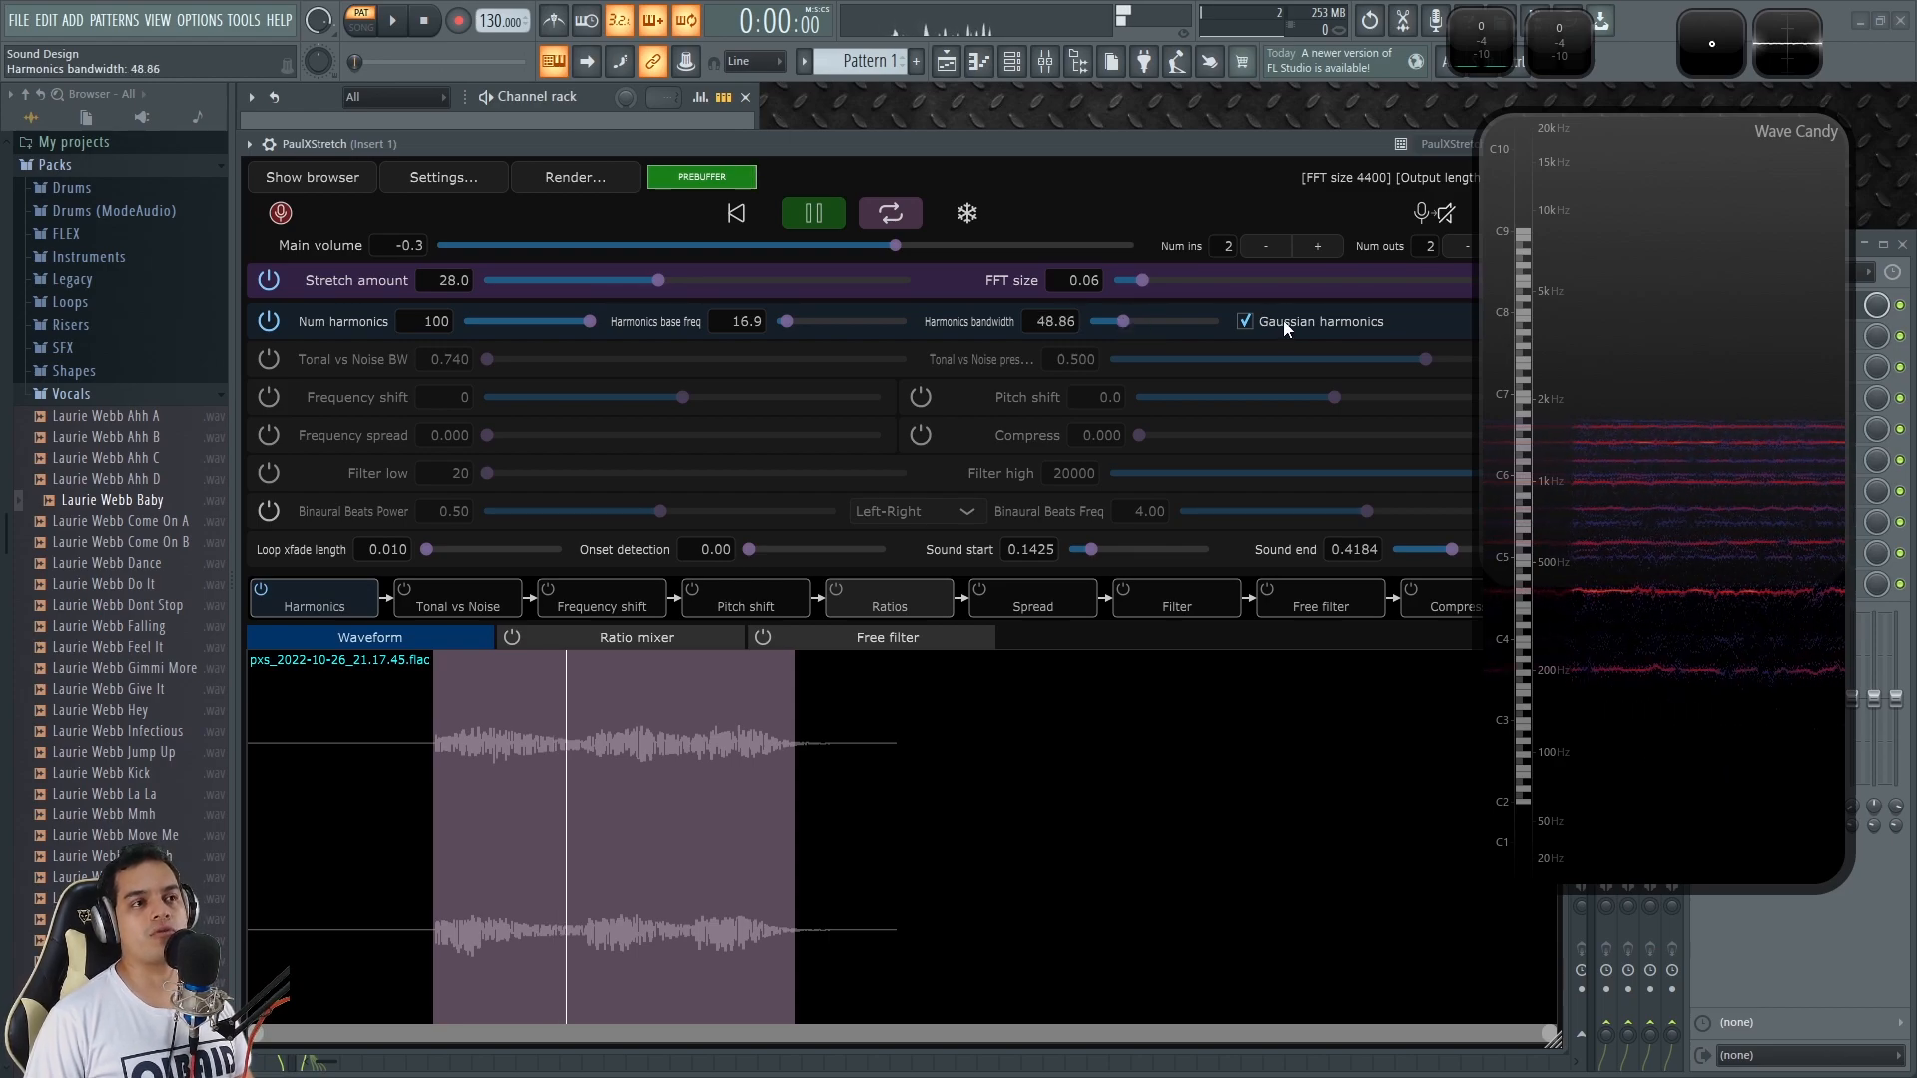
click(1284, 320)
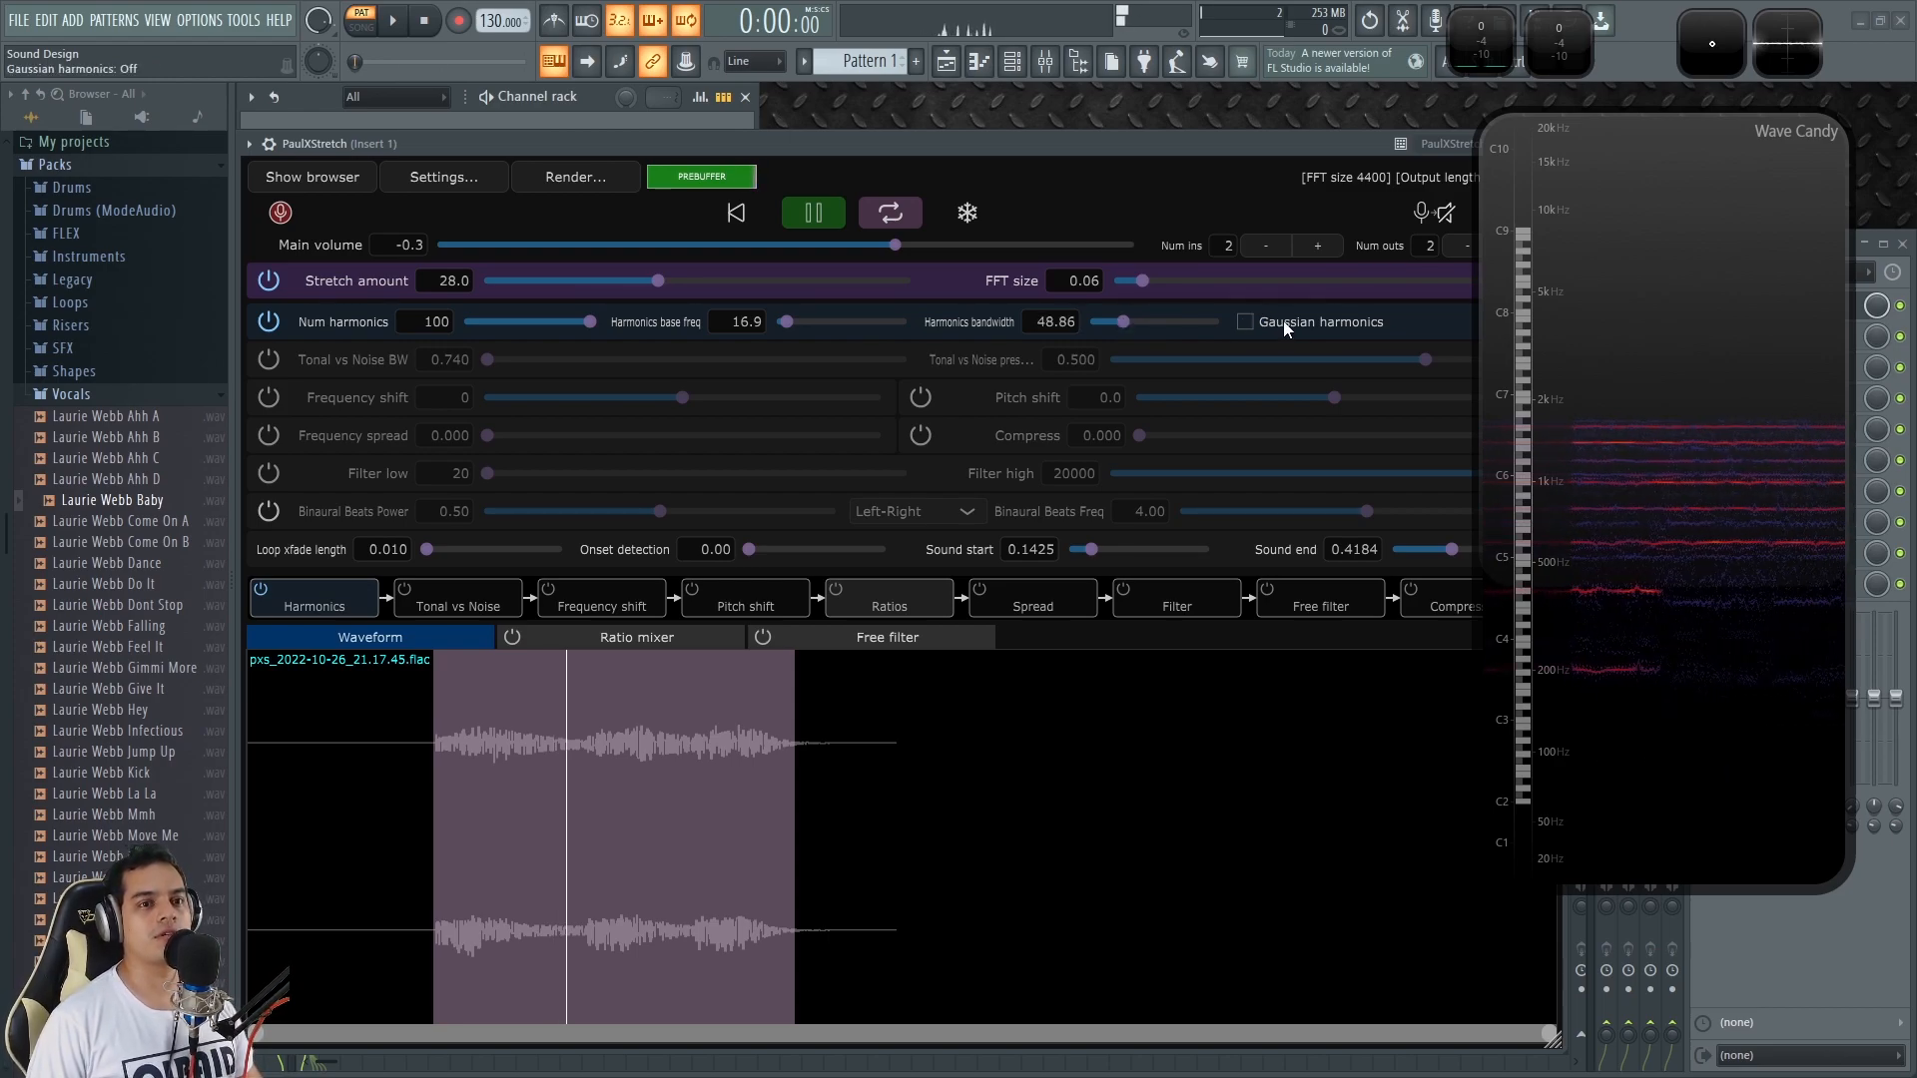
click(1282, 321)
drag(1314, 152, 1230, 140)
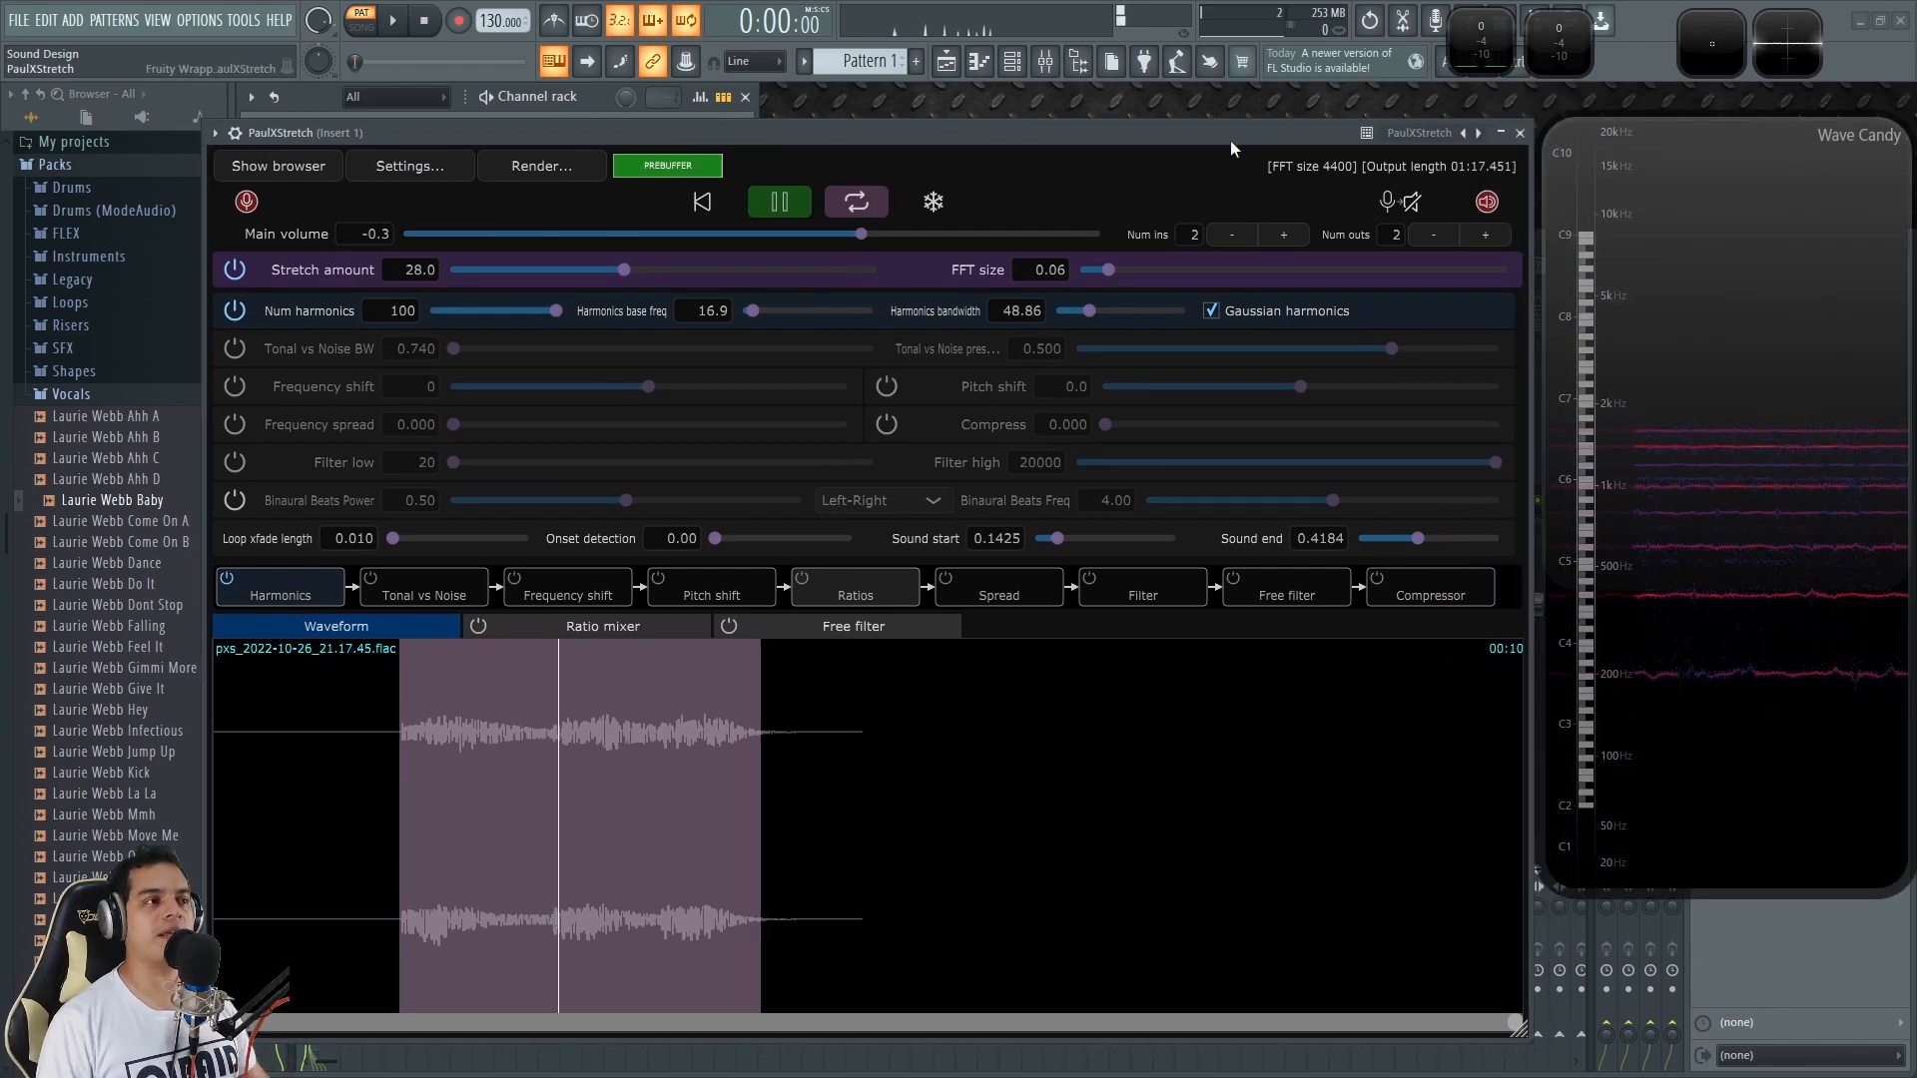
Step: Raise the plugin's main volume to 6.7 and try several harmonics base frequencies, settling on 158.4
drag(752, 310, 794, 310)
drag(866, 235, 997, 235)
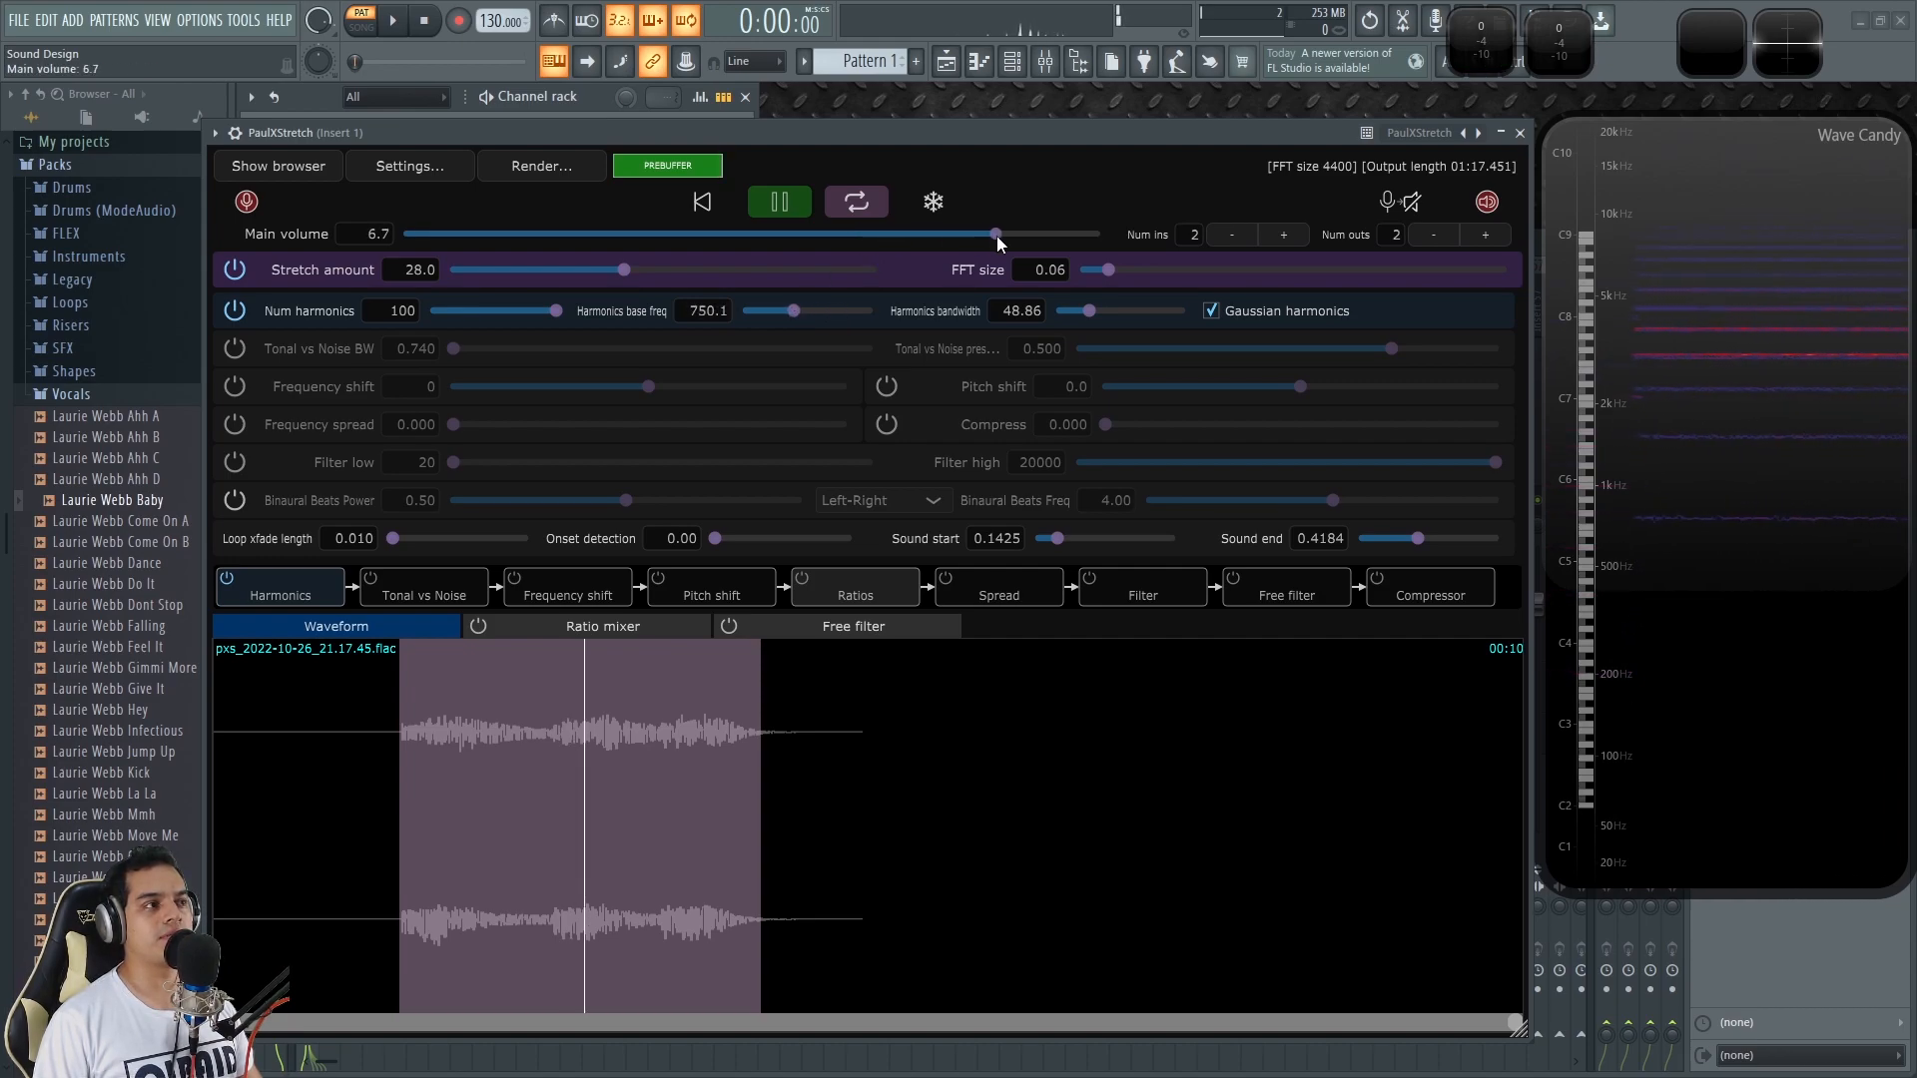
drag(539, 313, 556, 310)
click(758, 310)
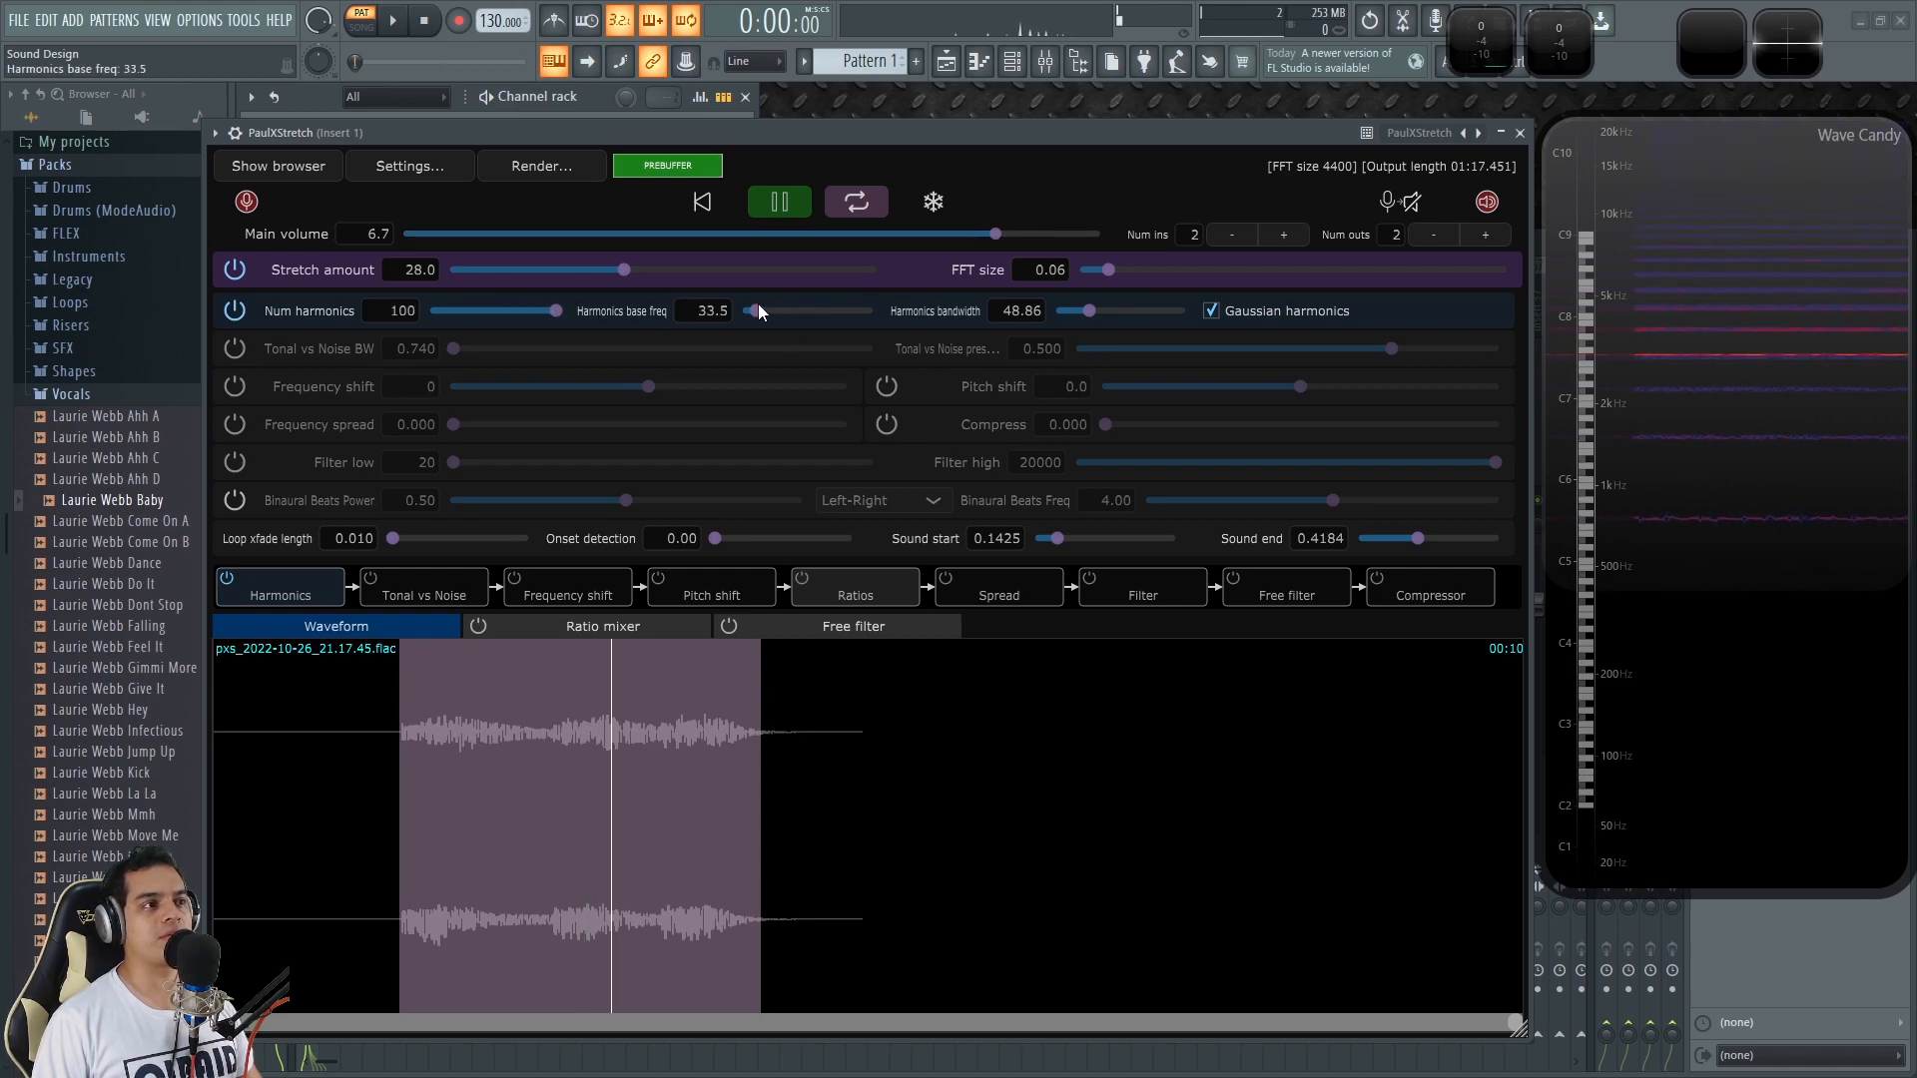
drag(758, 303, 769, 312)
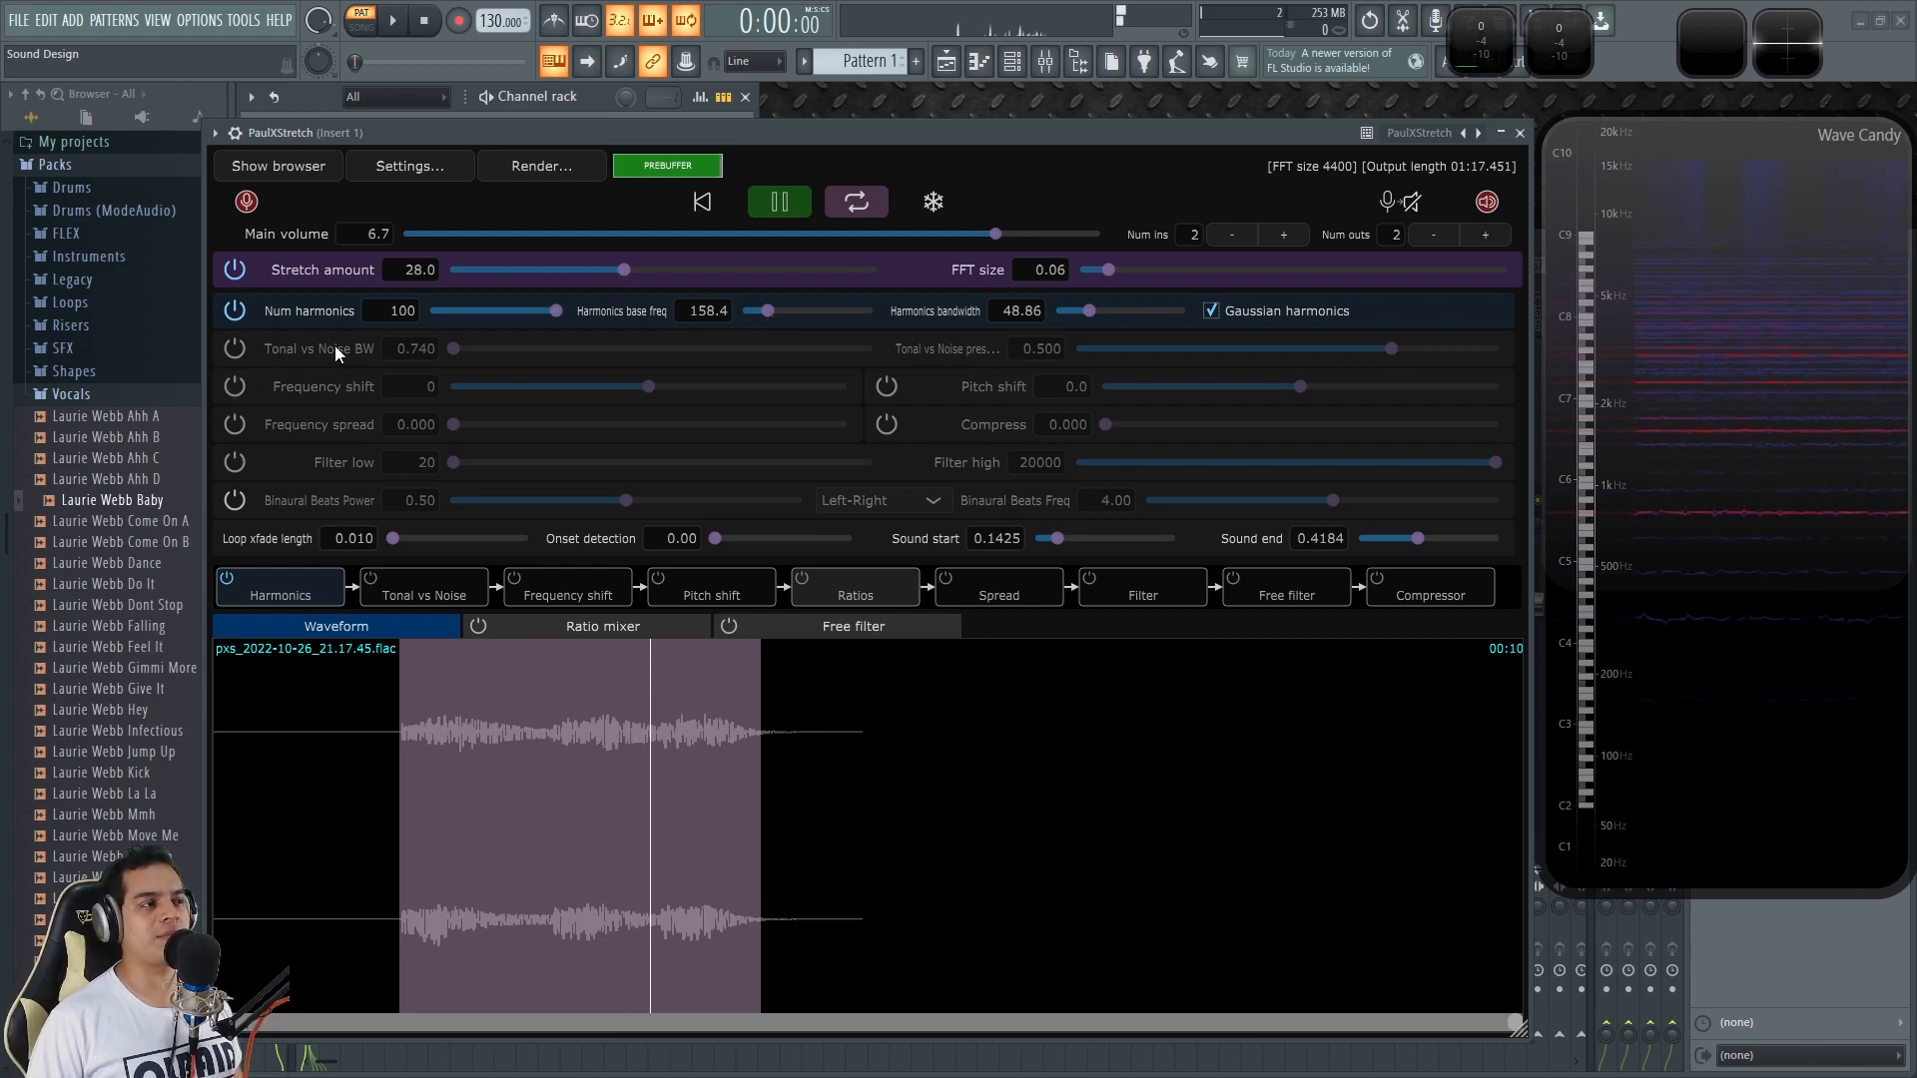
Step: Enable Frequency shift and audition shifts of 74, 289 and -187, leaving Pitch shift off
click(236, 387)
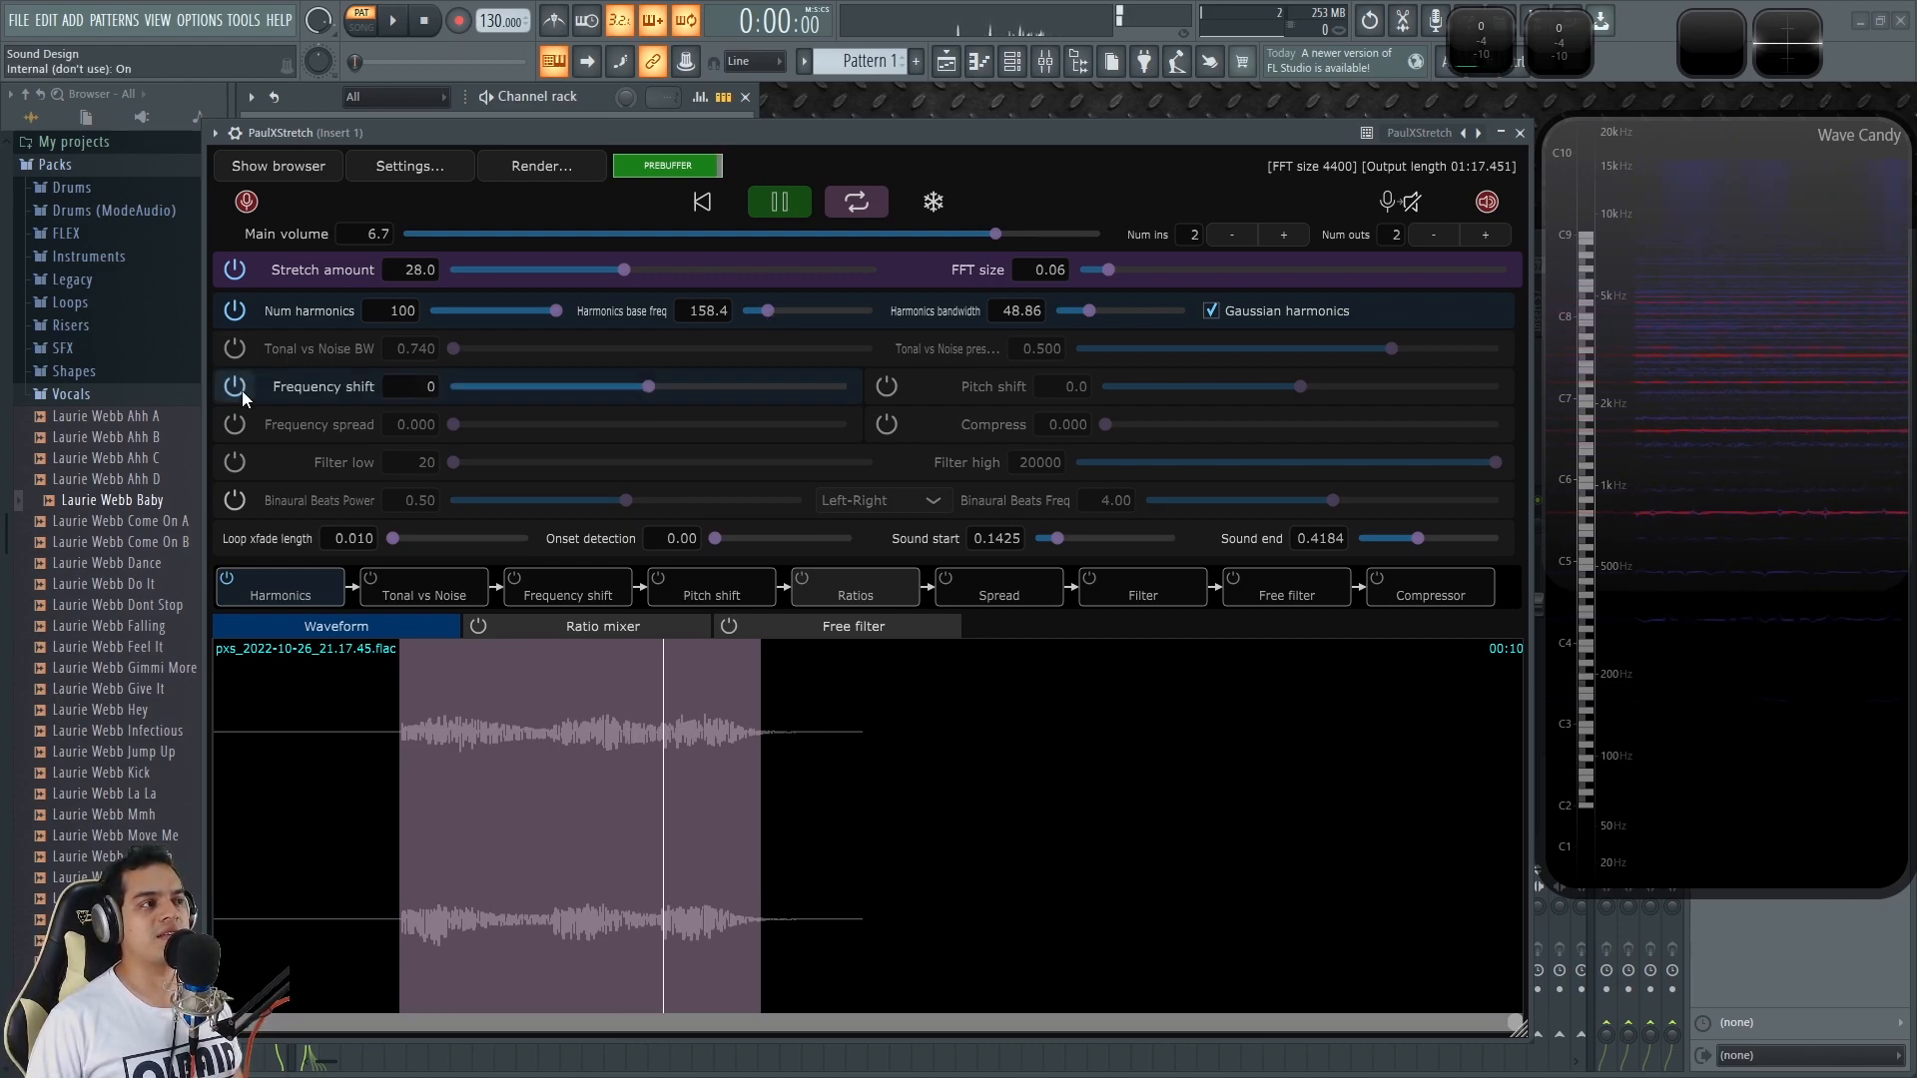
click(882, 392)
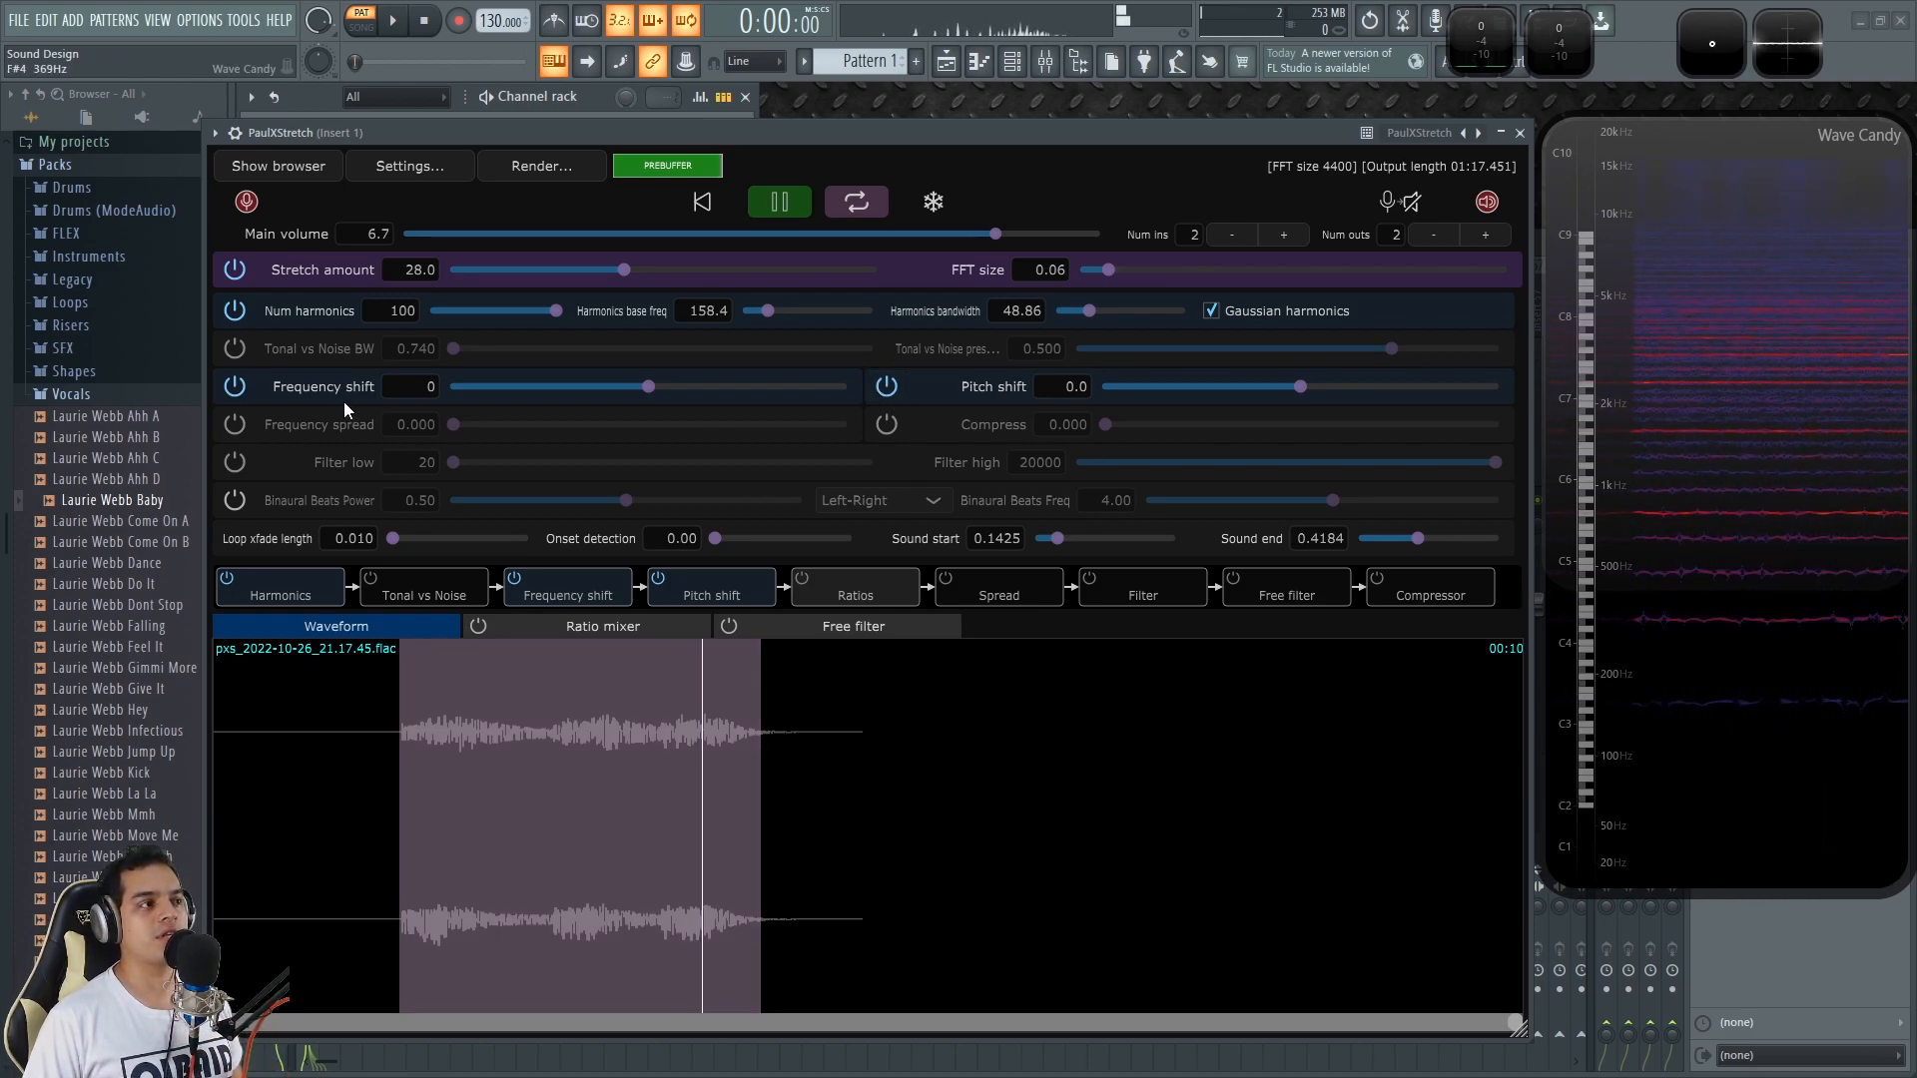
click(886, 387)
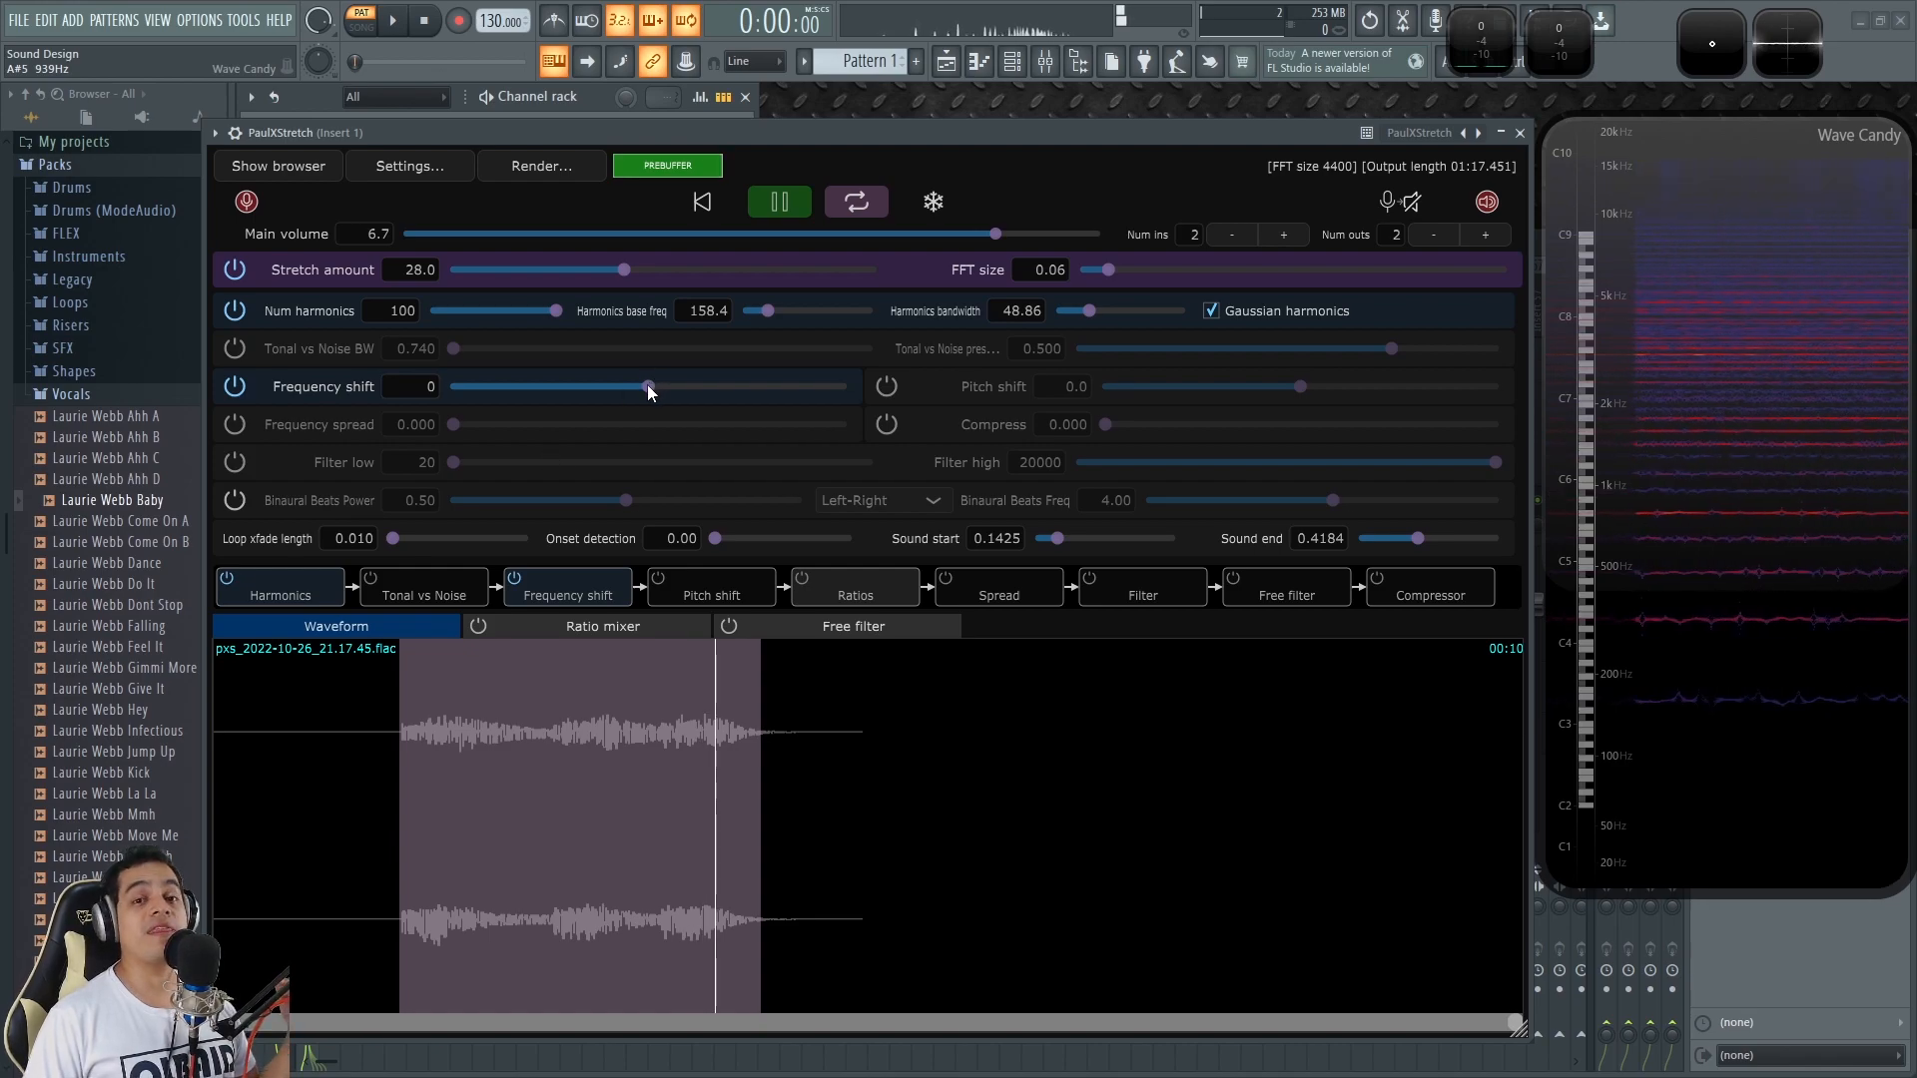
mouse_move(647, 387)
mouse_down()
mouse_move(689, 388)
mouse_move(663, 388)
mouse_up()
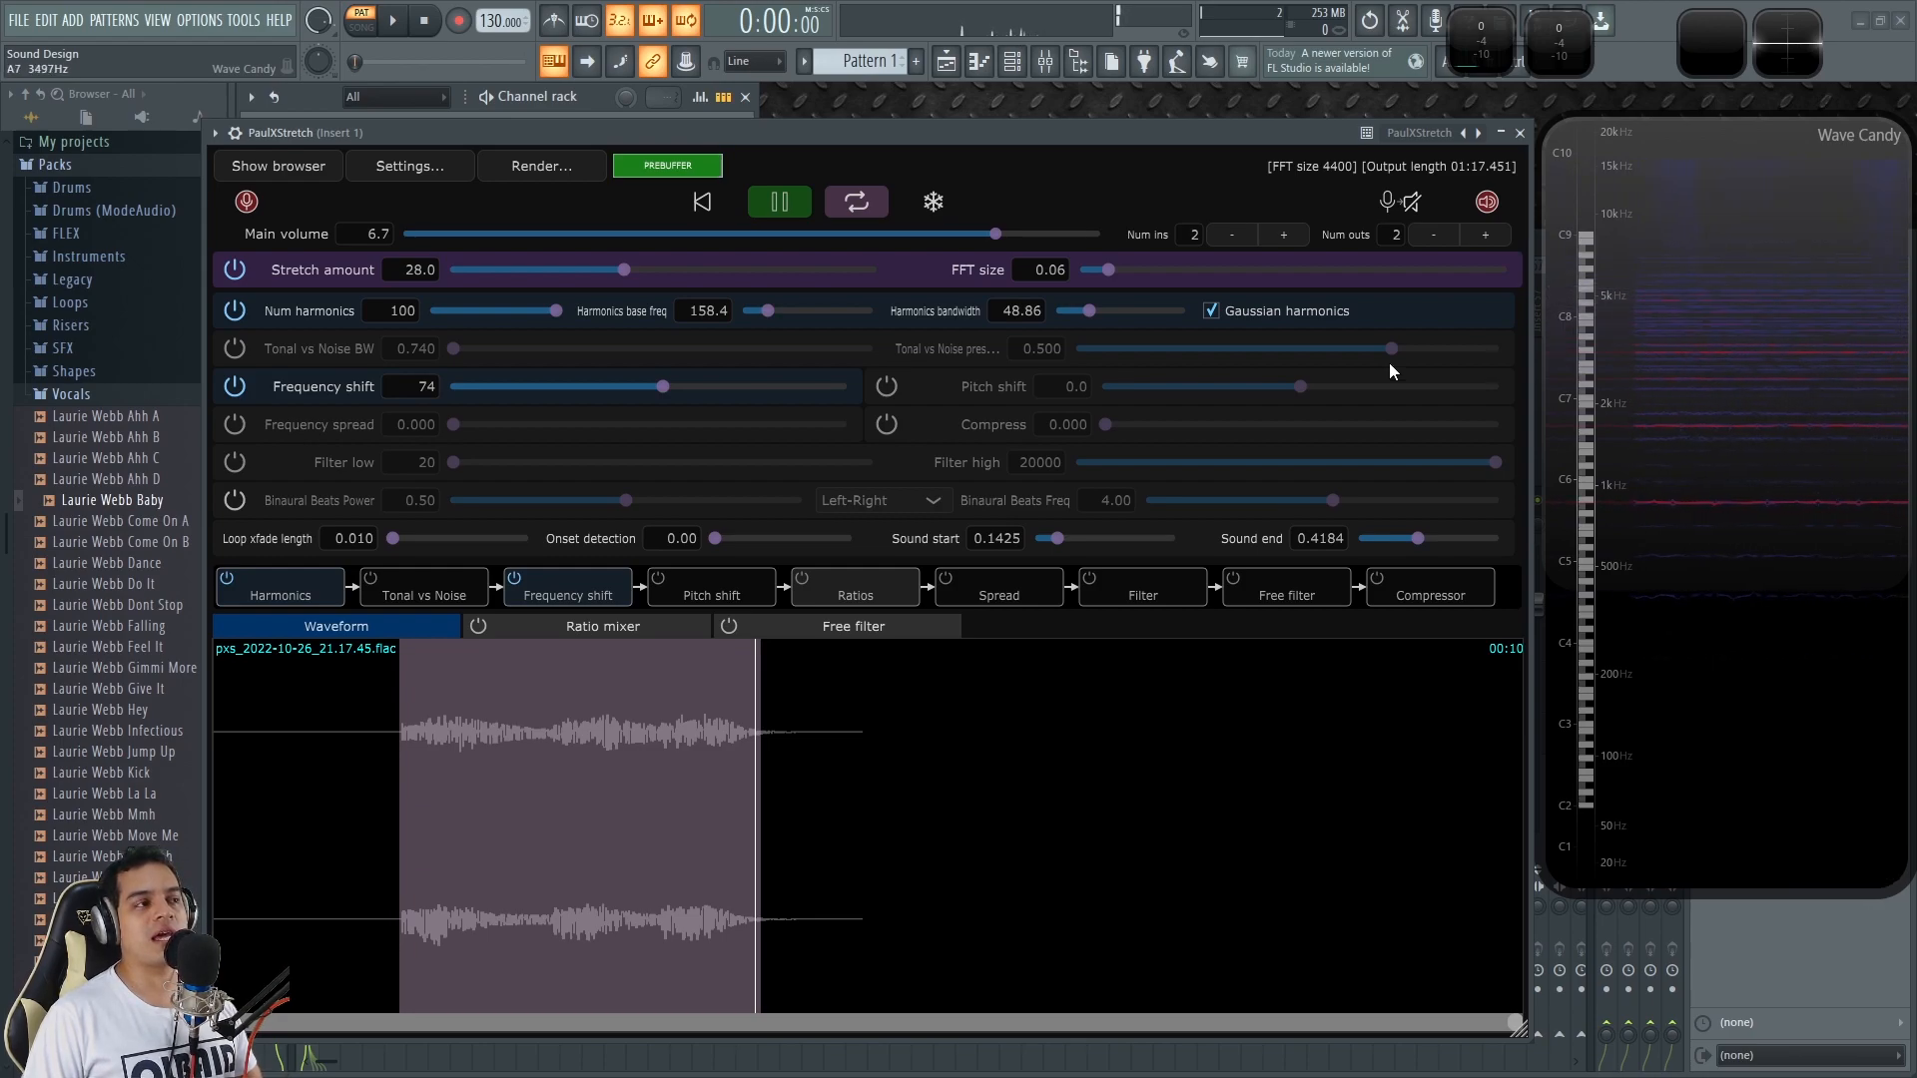
drag(663, 387, 704, 387)
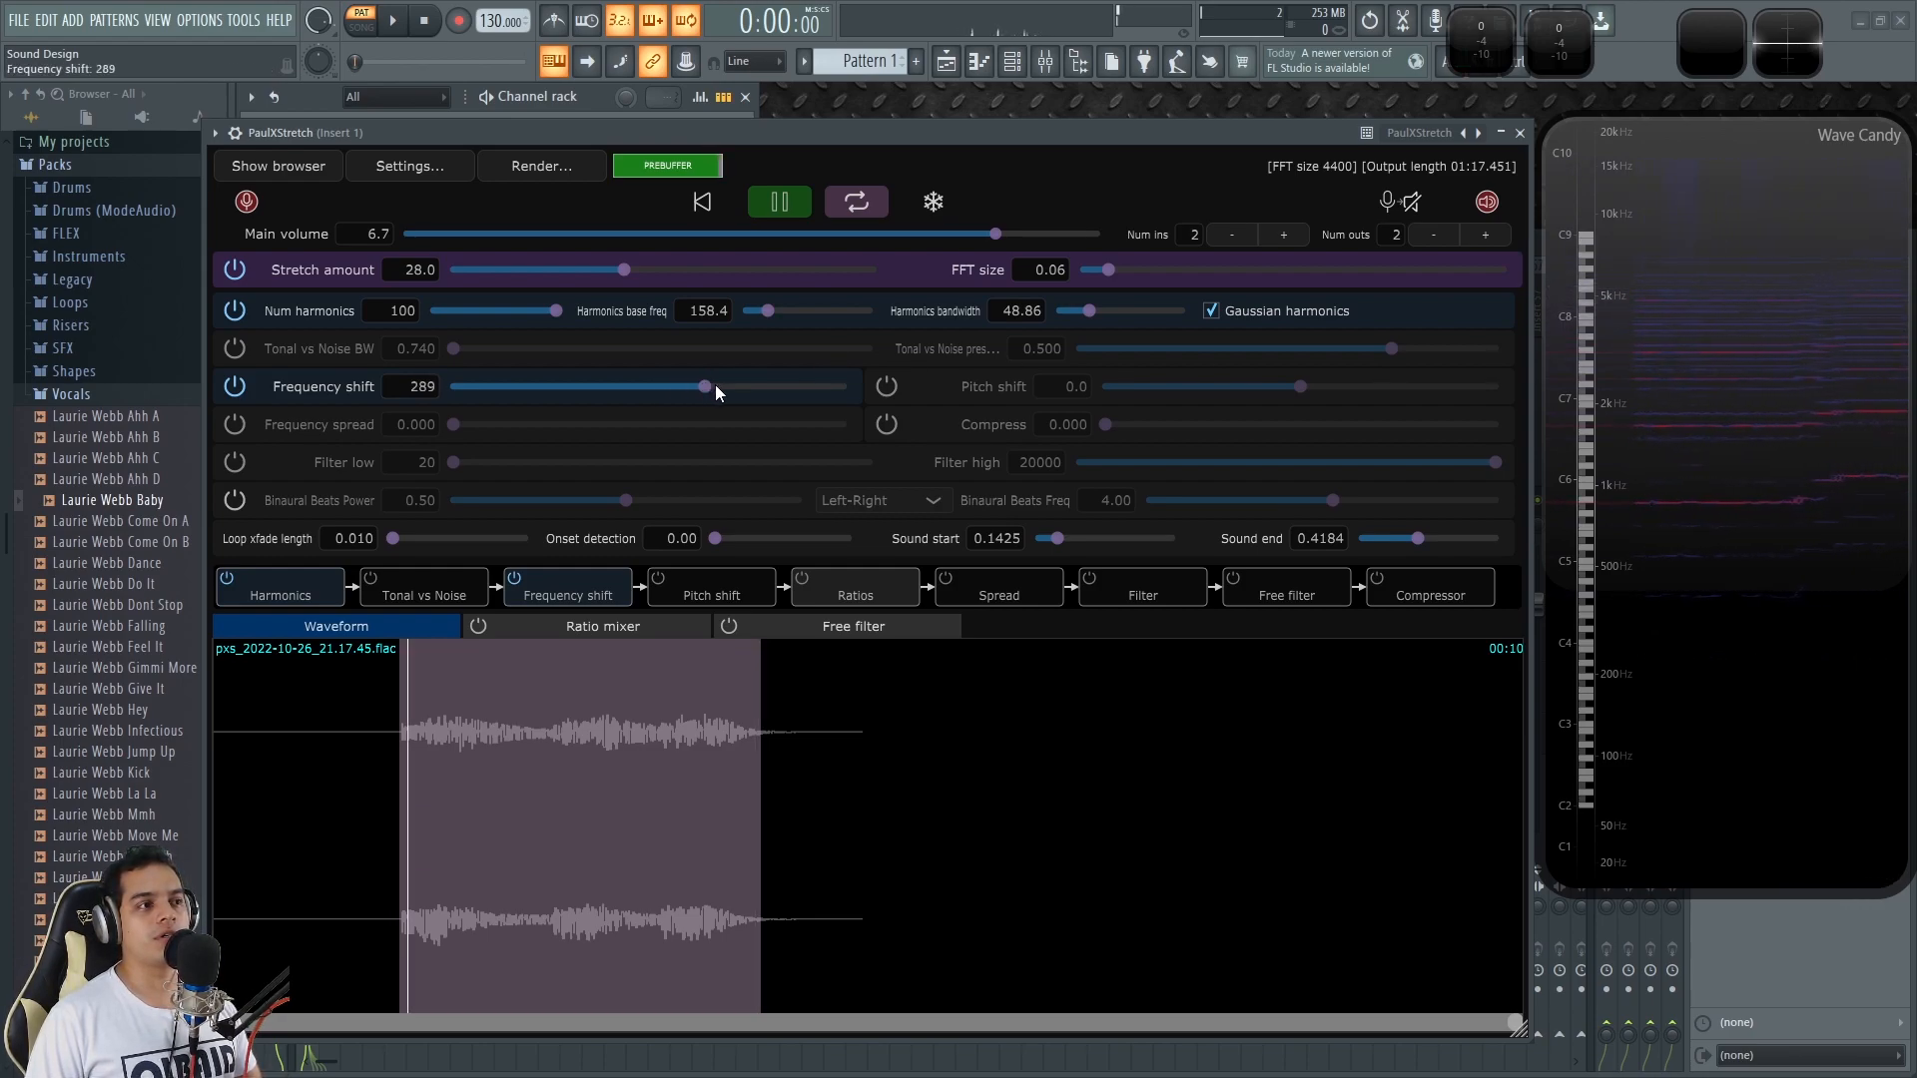
click(463, 707)
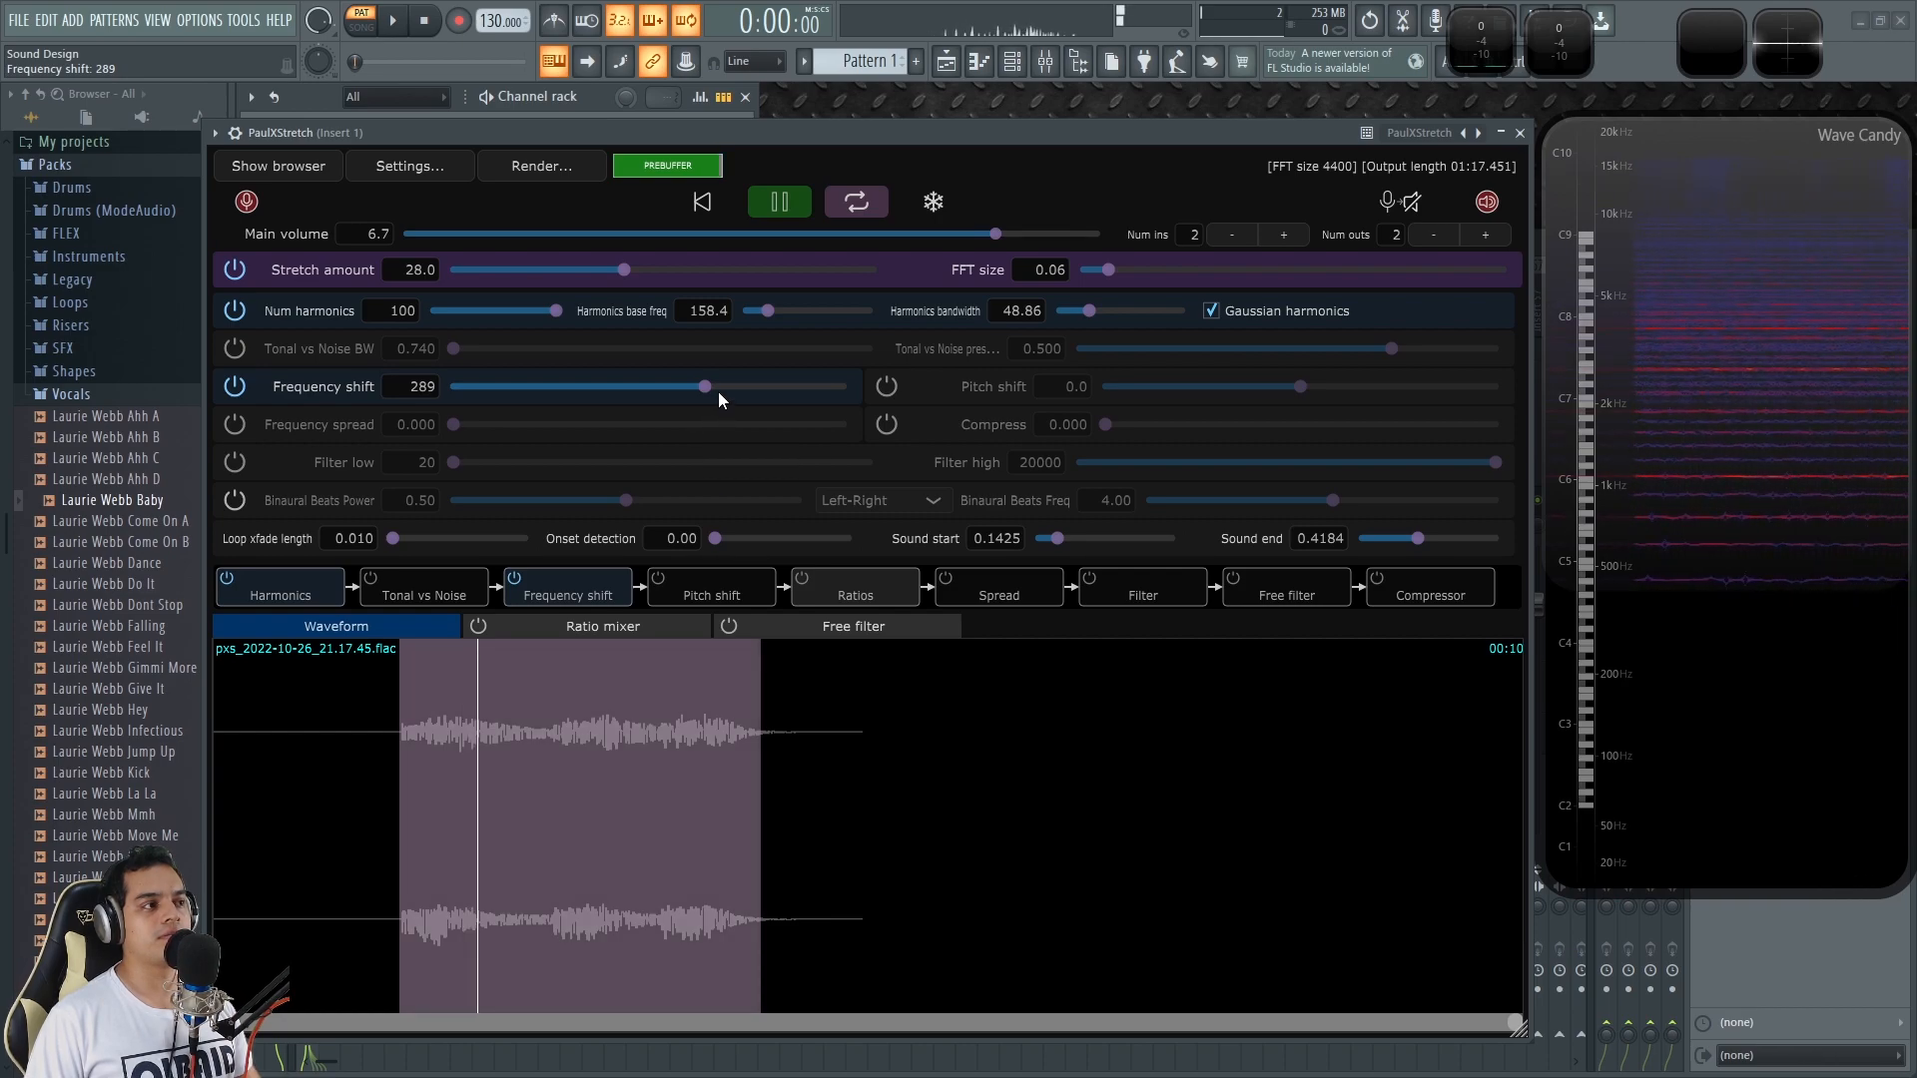
drag(711, 387, 611, 387)
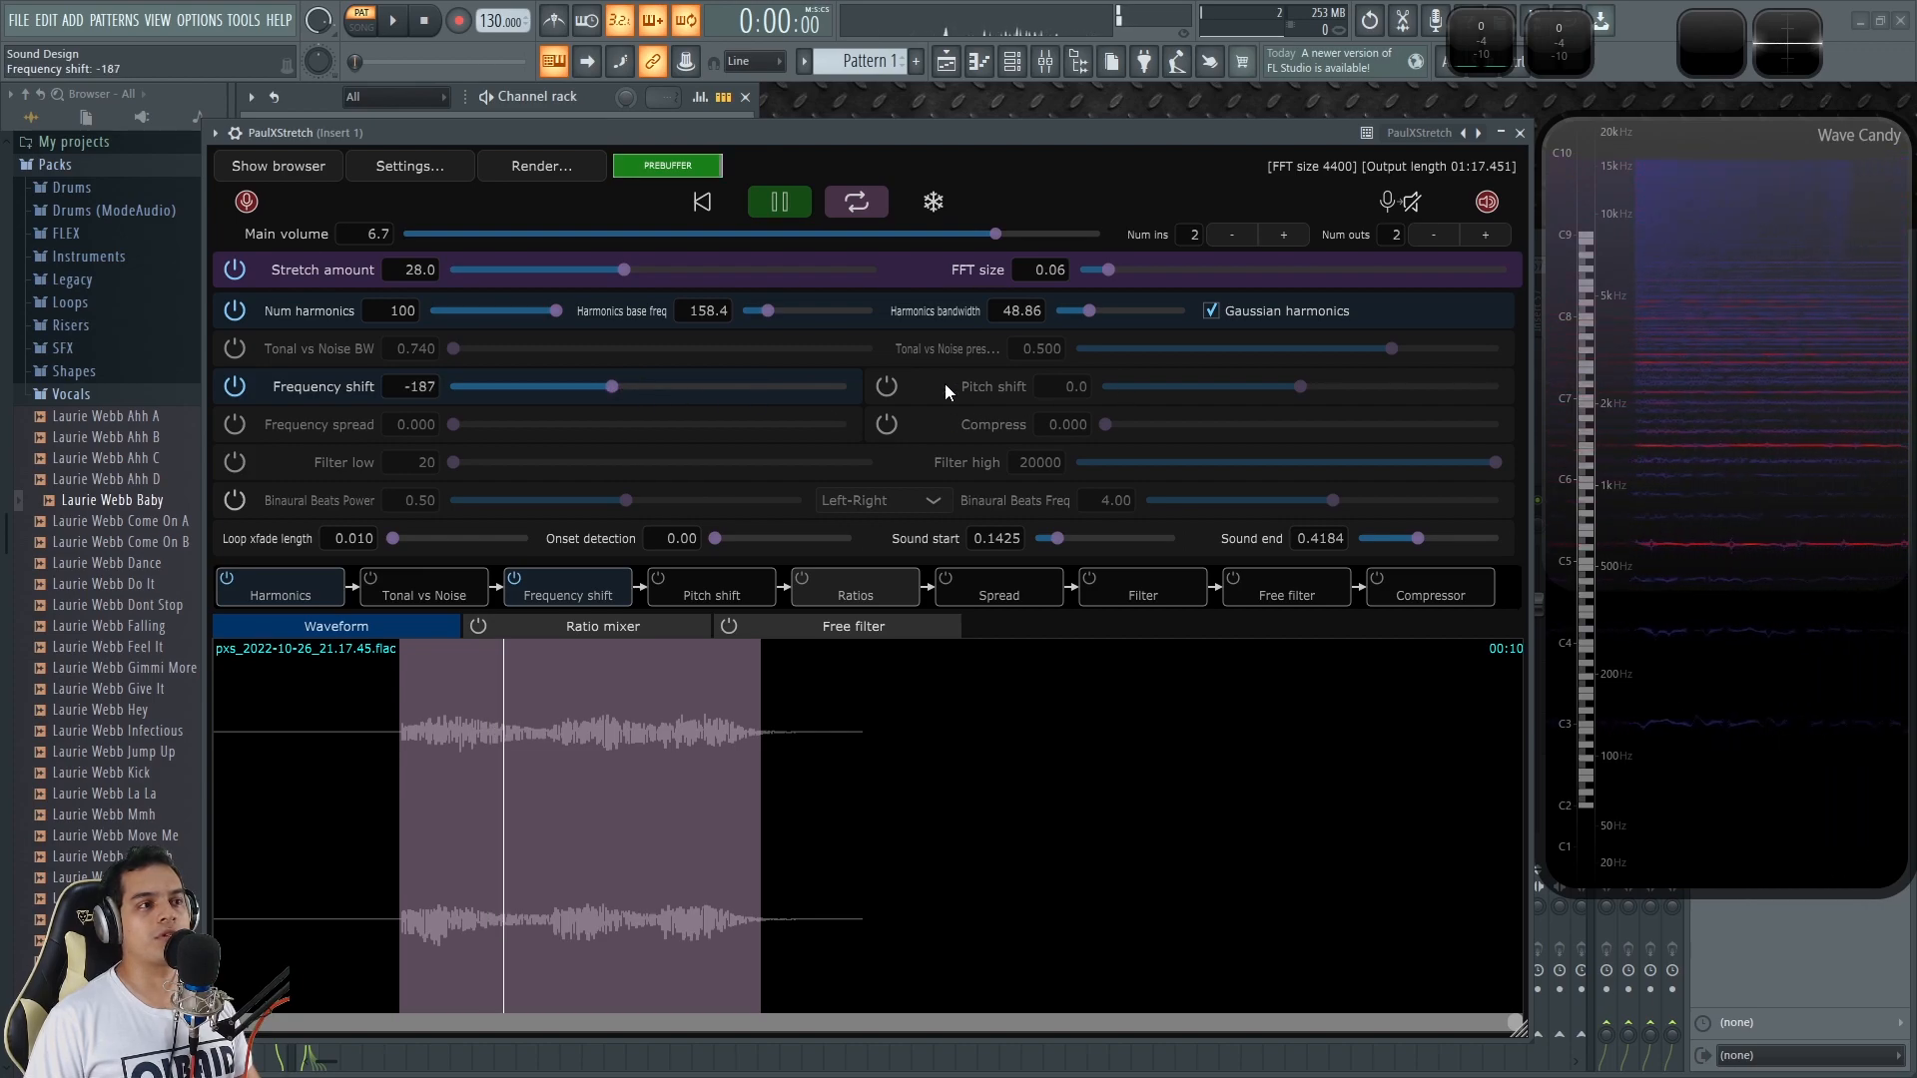
Step: Disable Frequency shift, enable Pitch shift and set it to -24.0
click(884, 390)
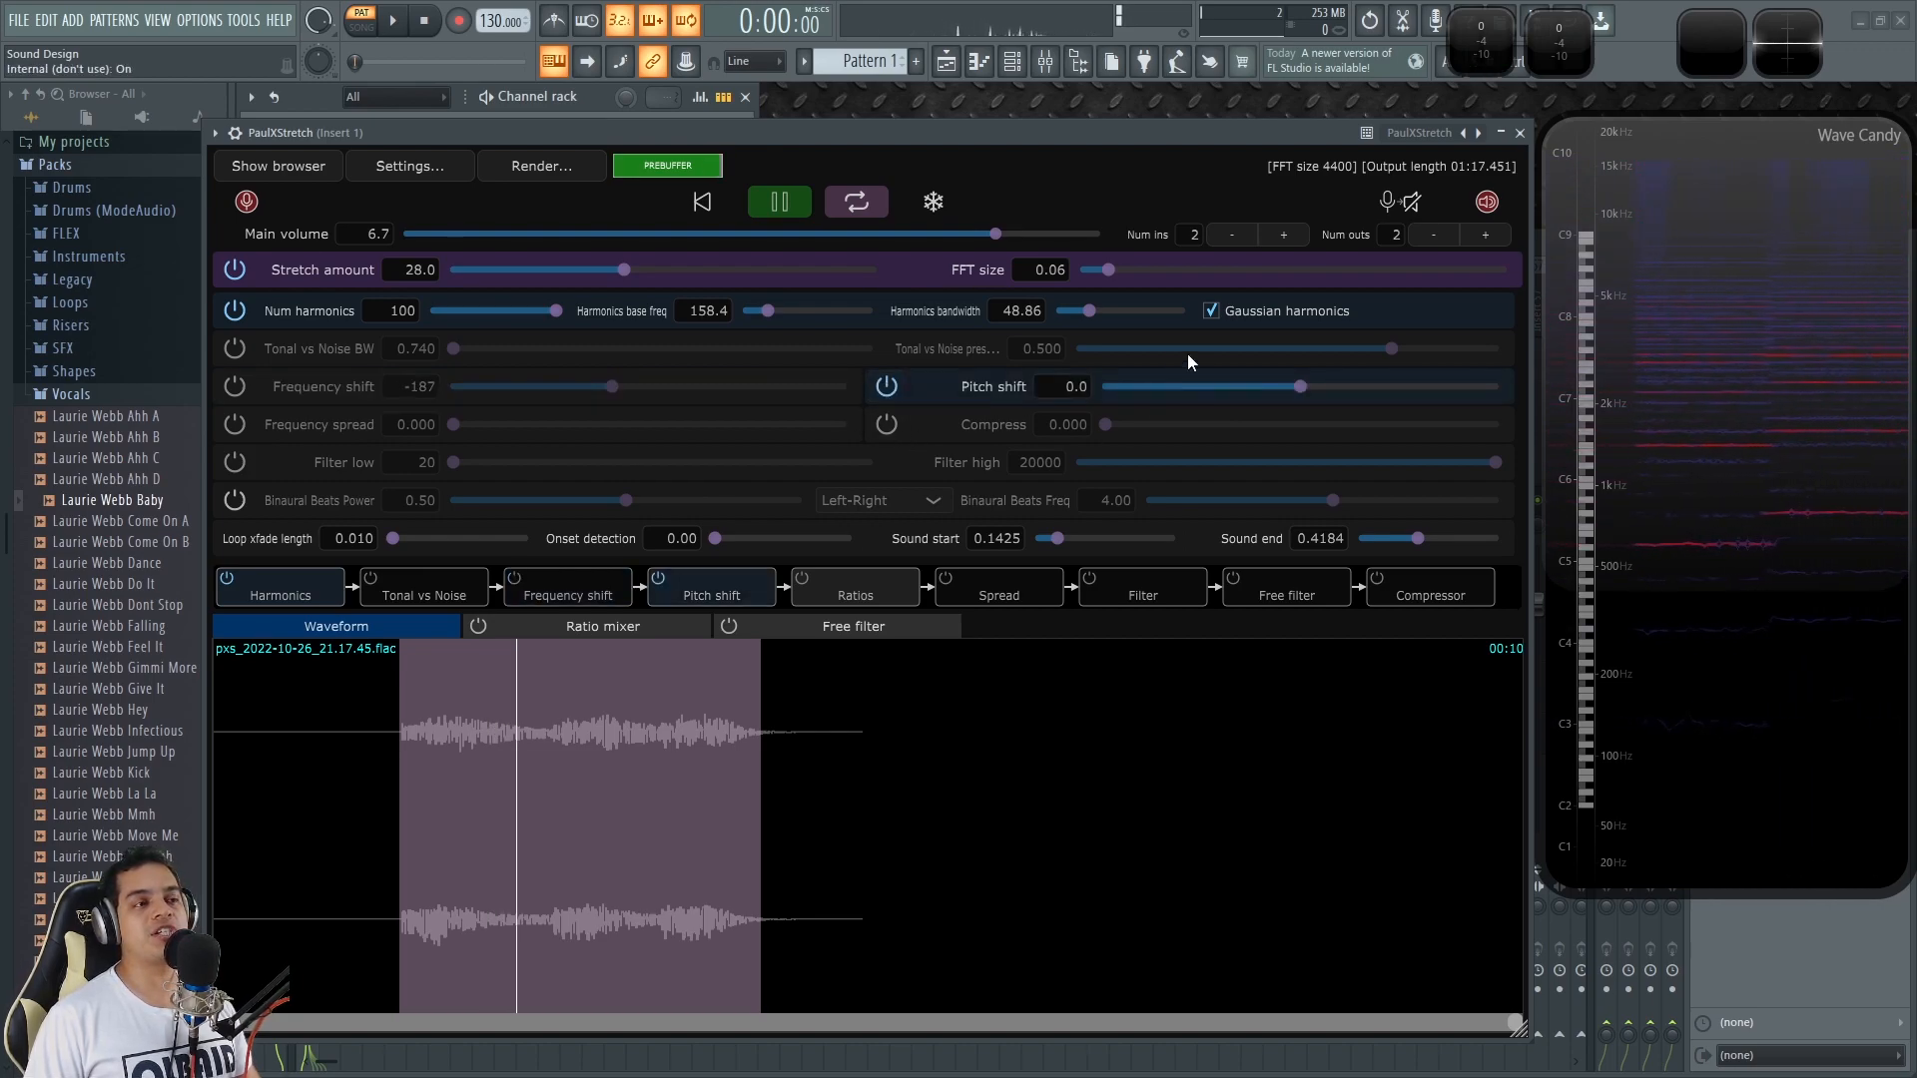
scroll(1298, 386, down, 1)
drag(1278, 392, 1050, 380)
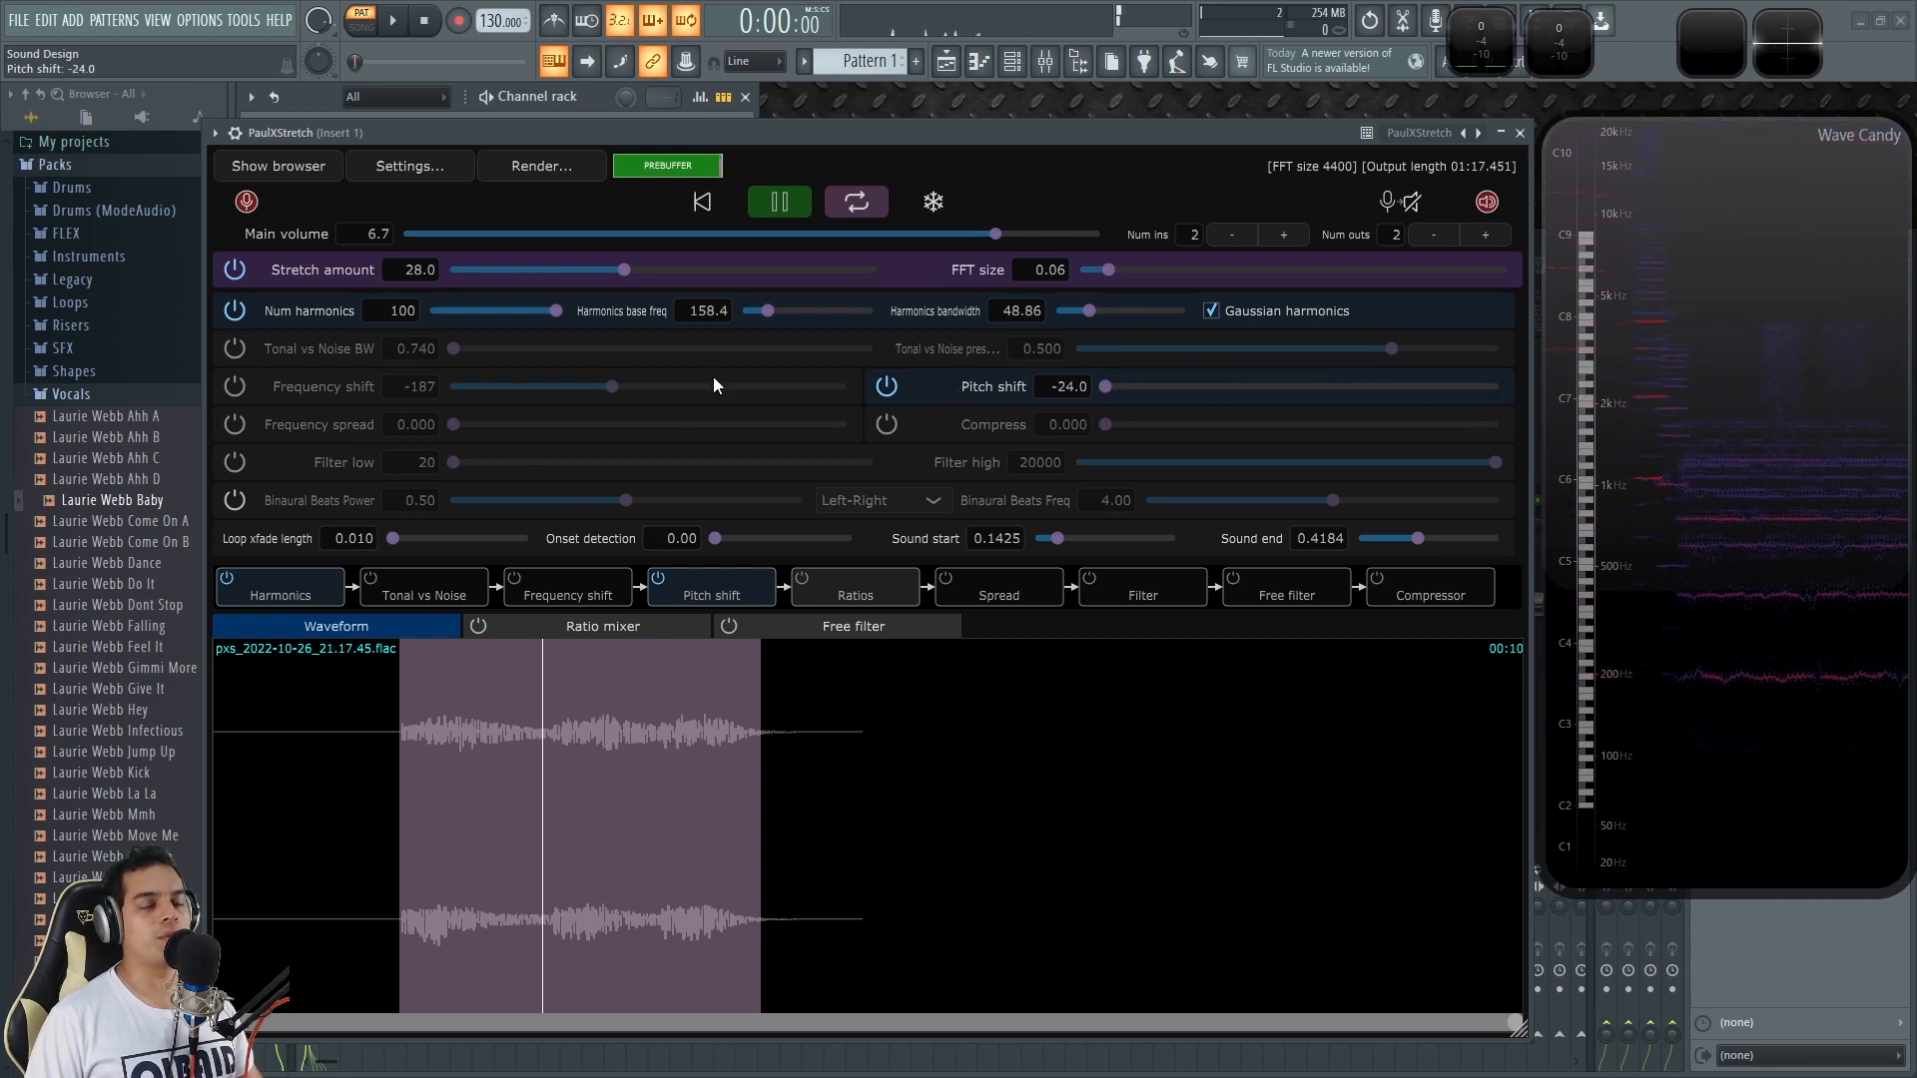
Step: Enable Frequency shift alongside Pitch shift, set it to 115, and raise the main volume to 12.0
click(235, 387)
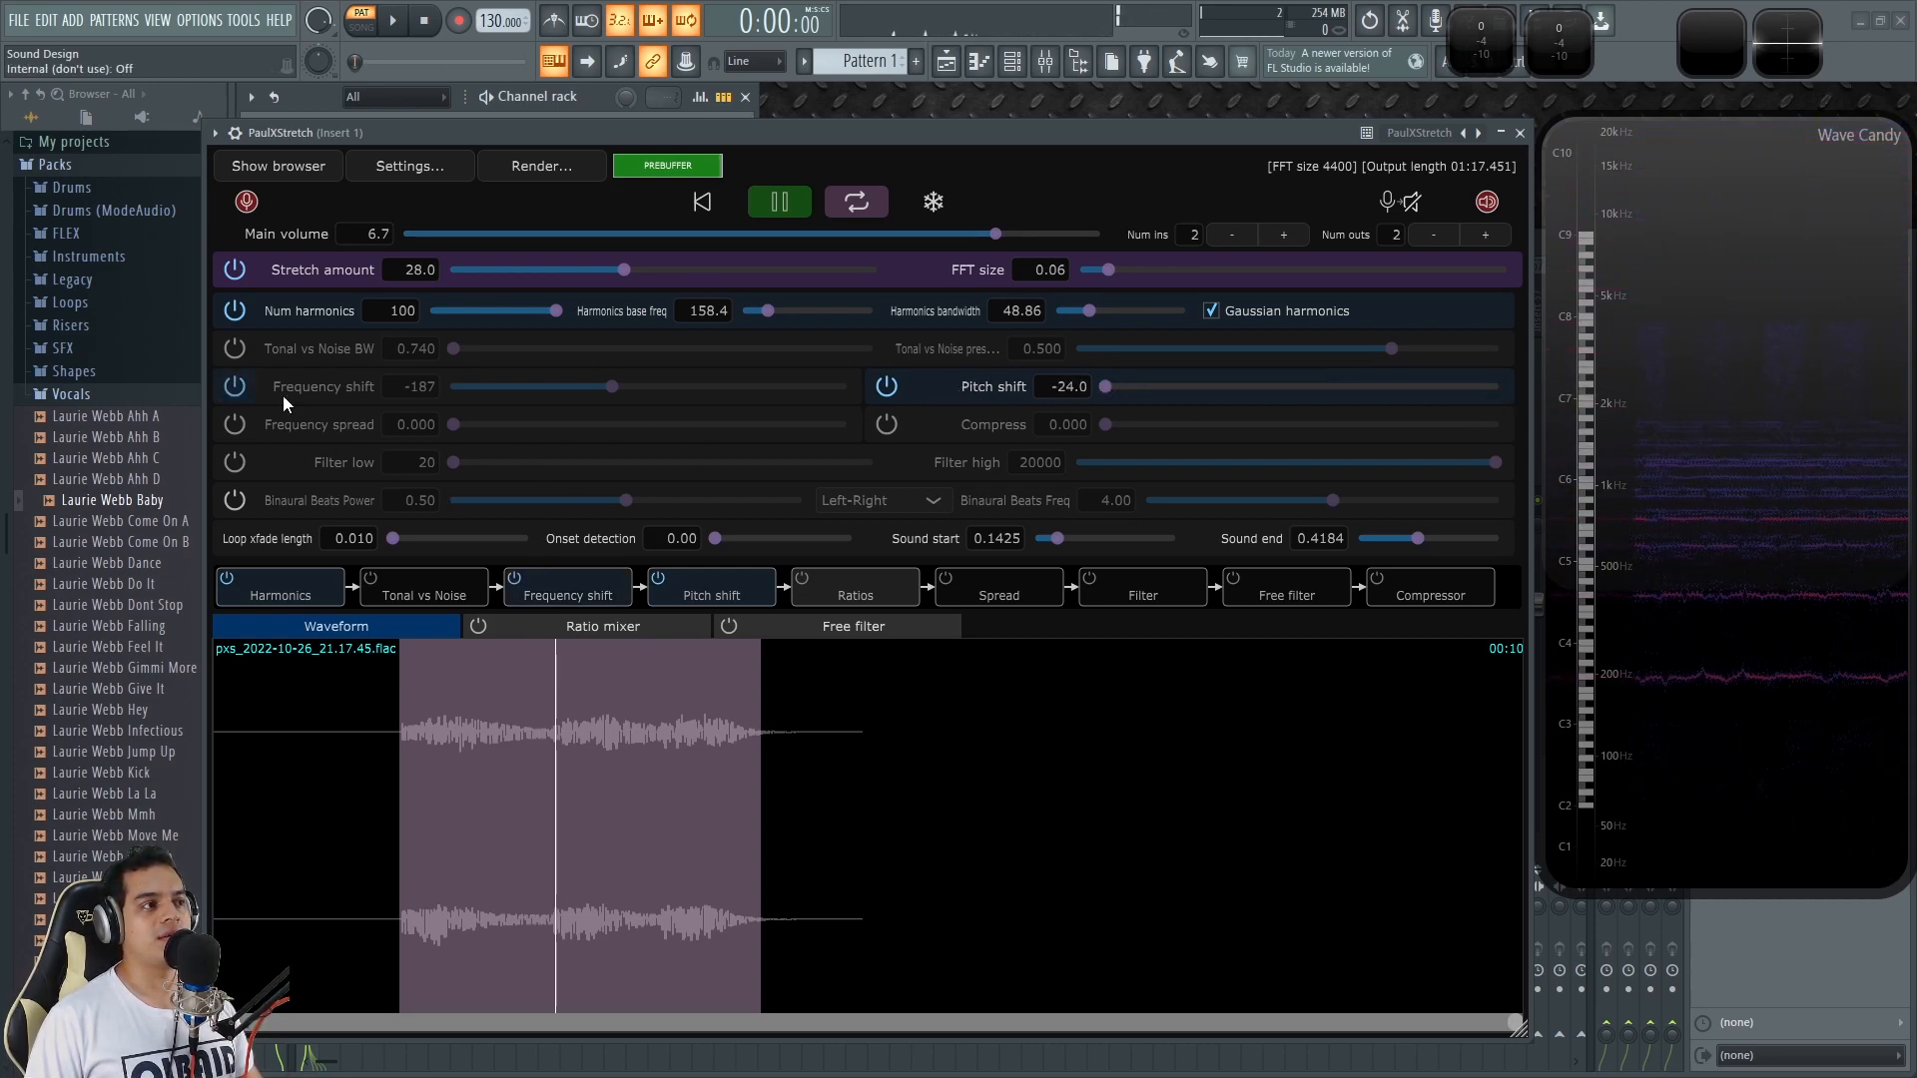
drag(611, 390, 773, 417)
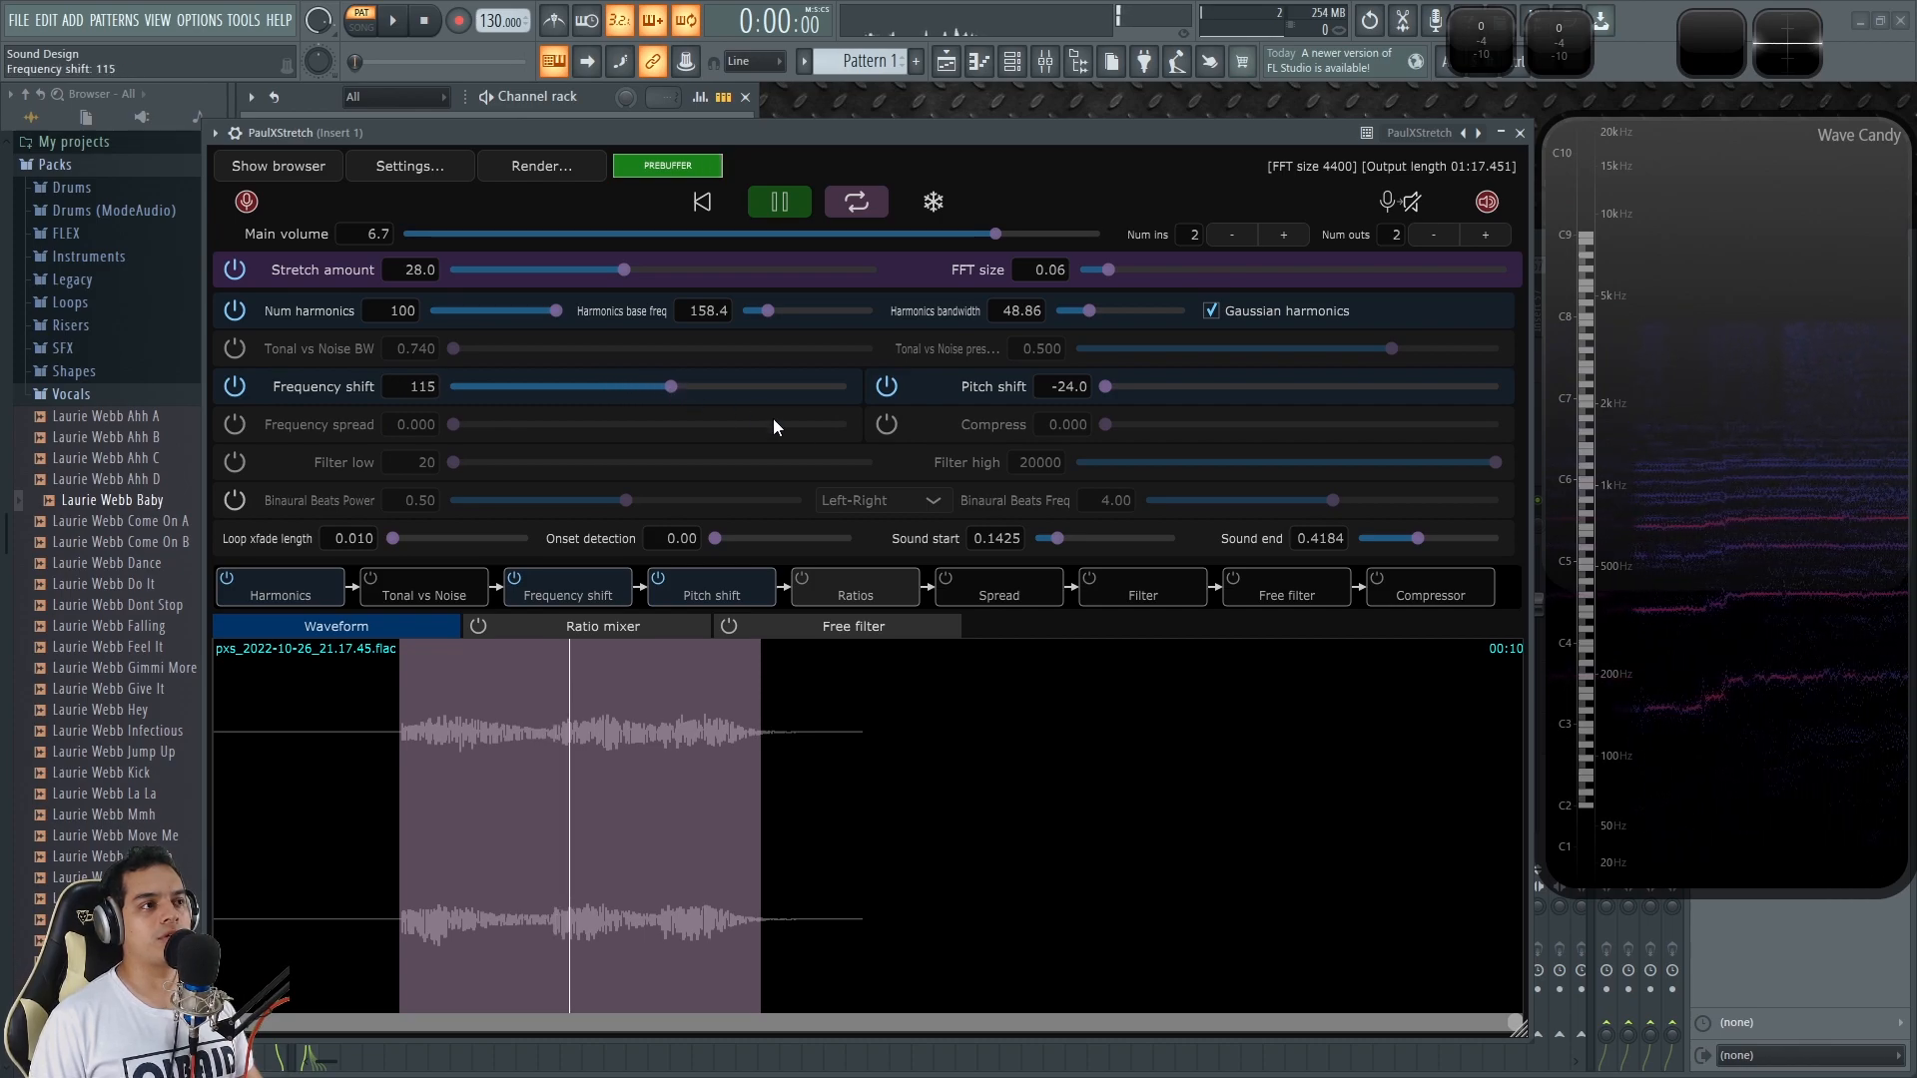
drag(1001, 236, 1264, 326)
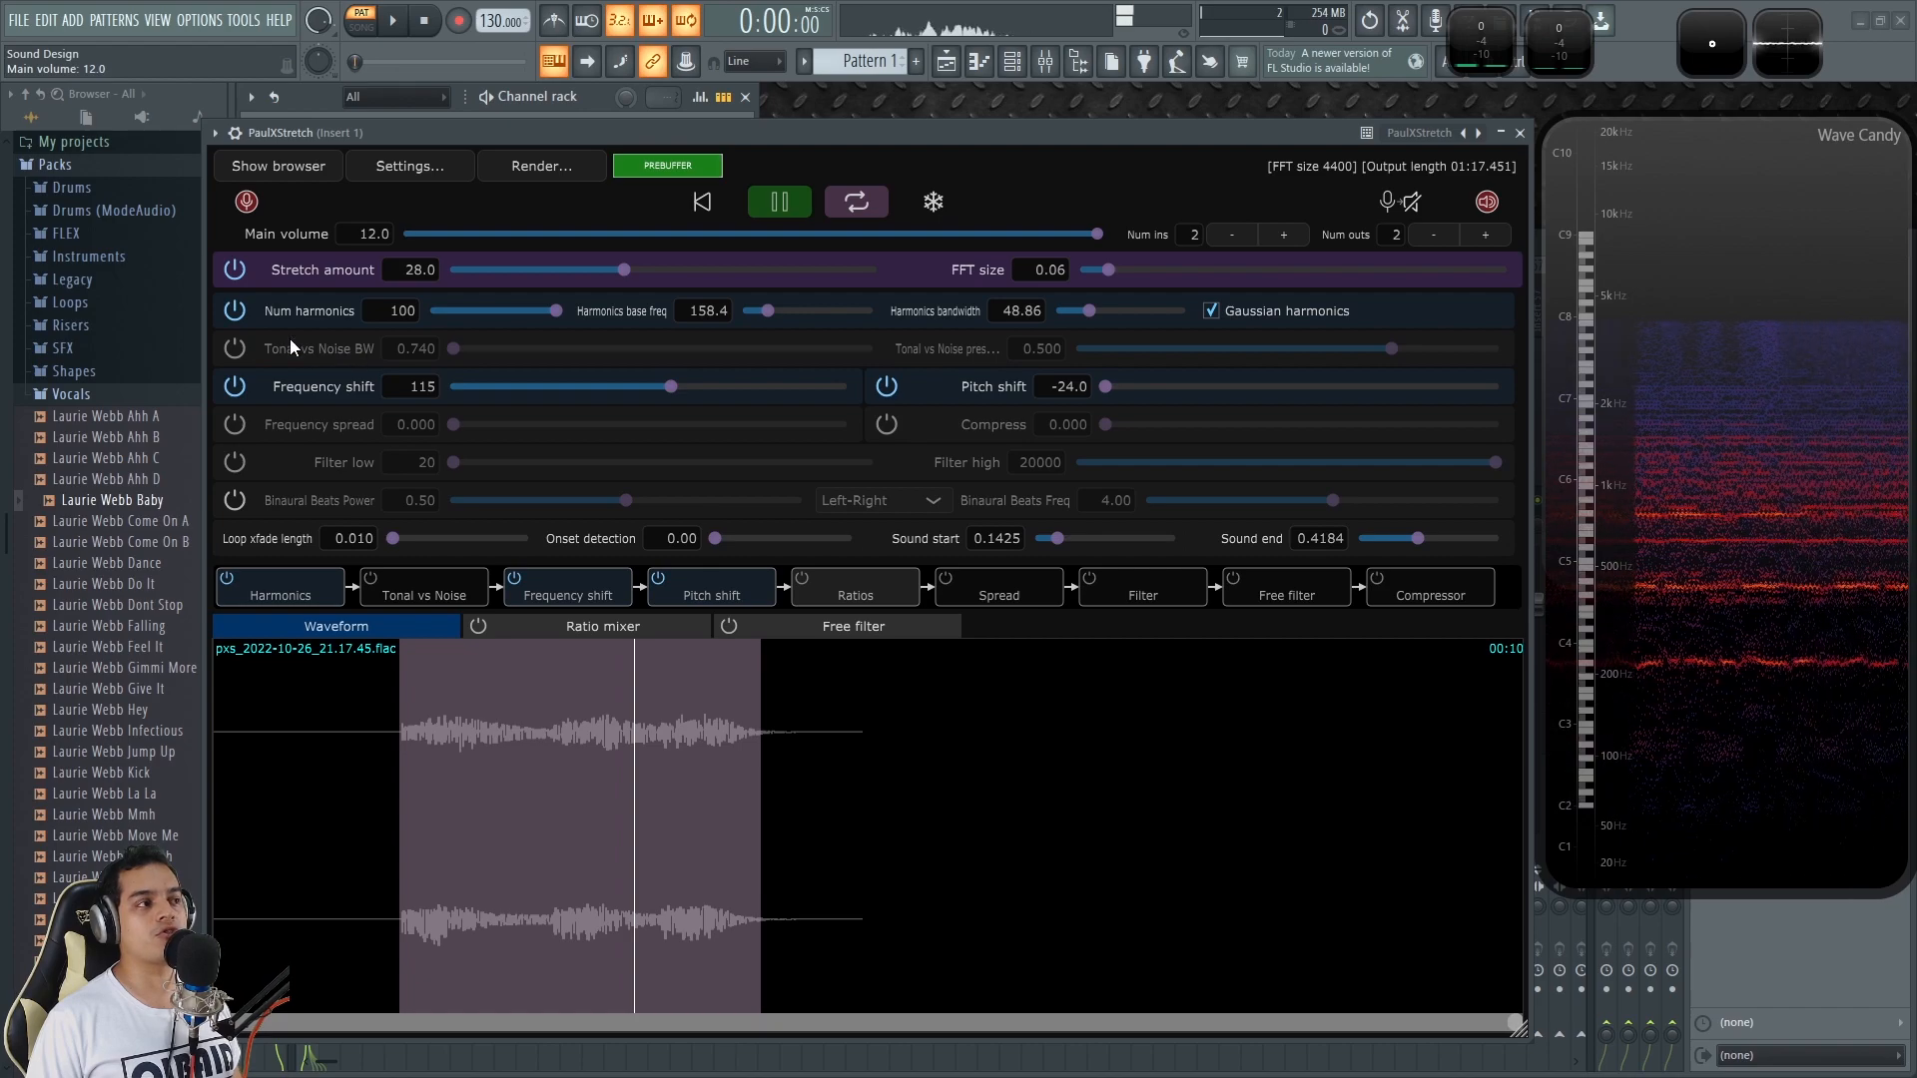
Step: Enable Tonal vs Noise and experiment with its settings, reaching preserve -0.424 and bandwidth 0.898
click(235, 349)
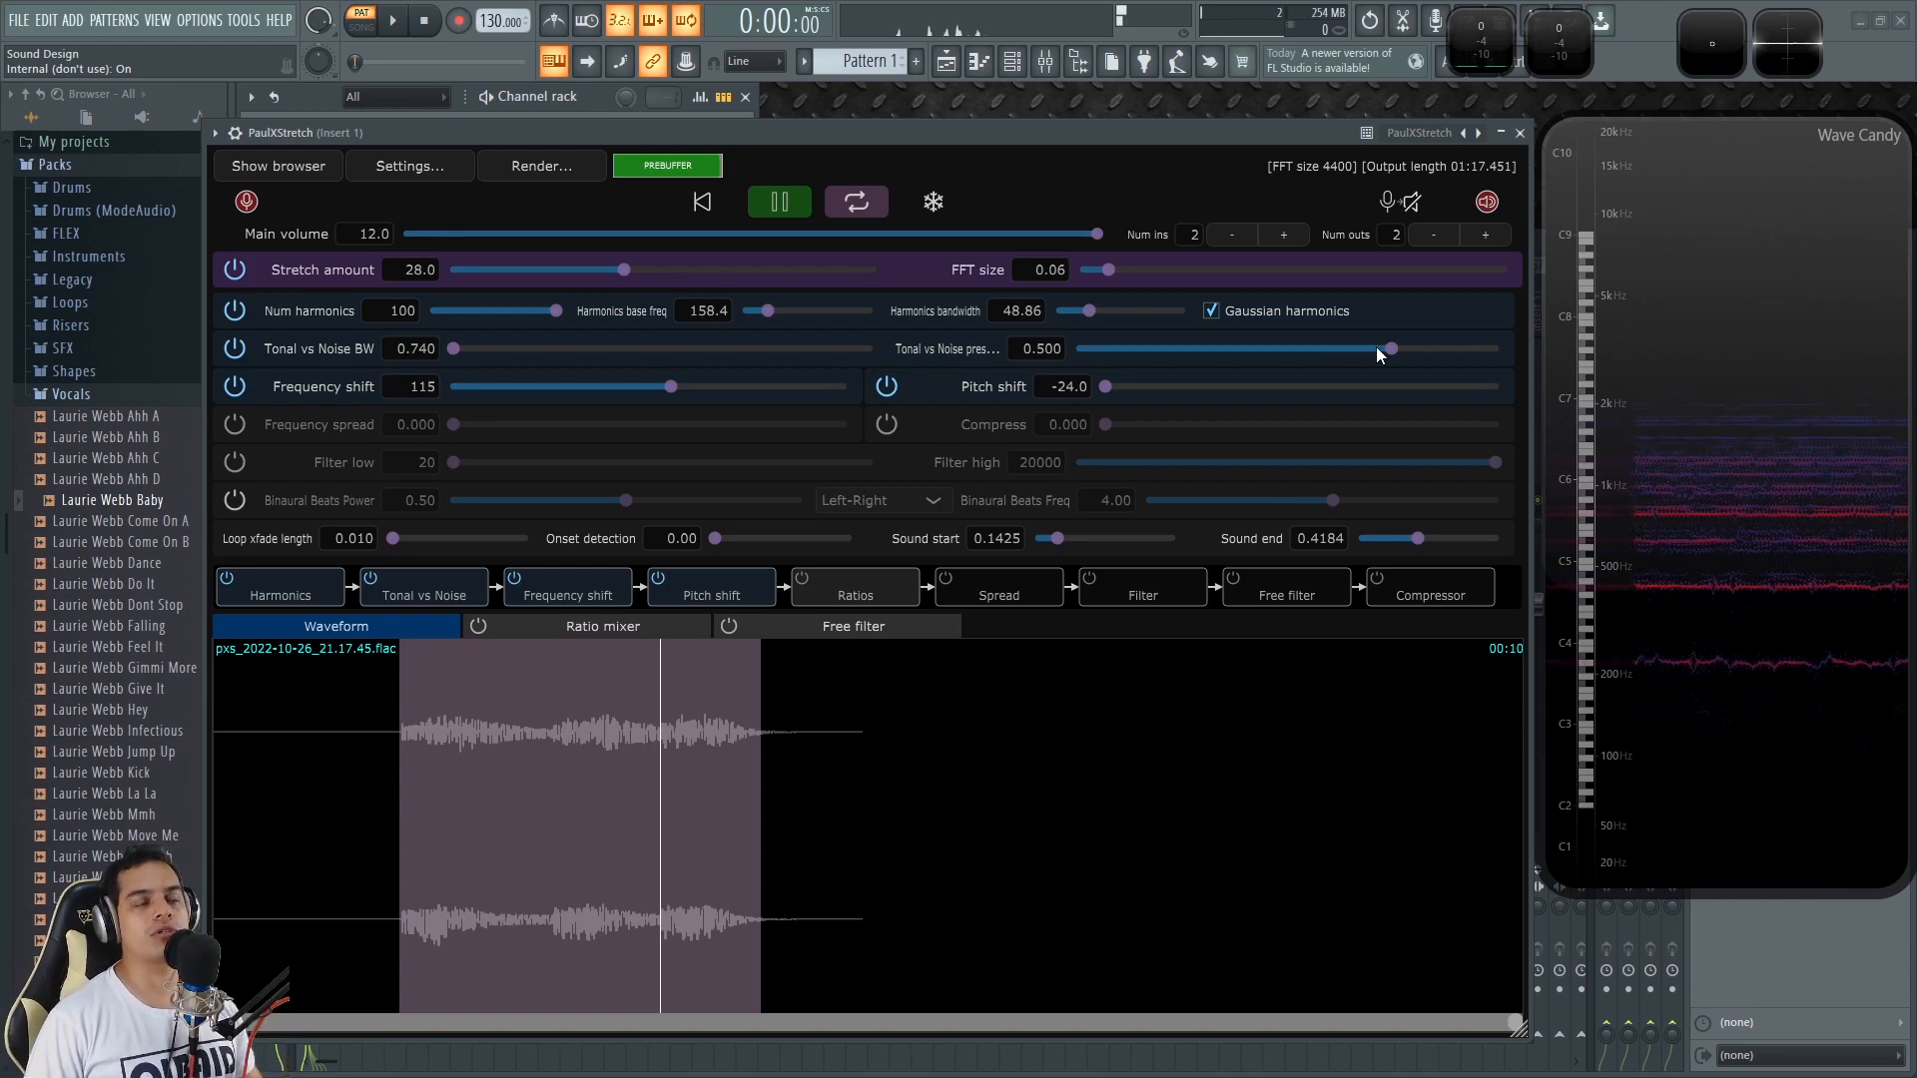
drag(1390, 348, 1141, 357)
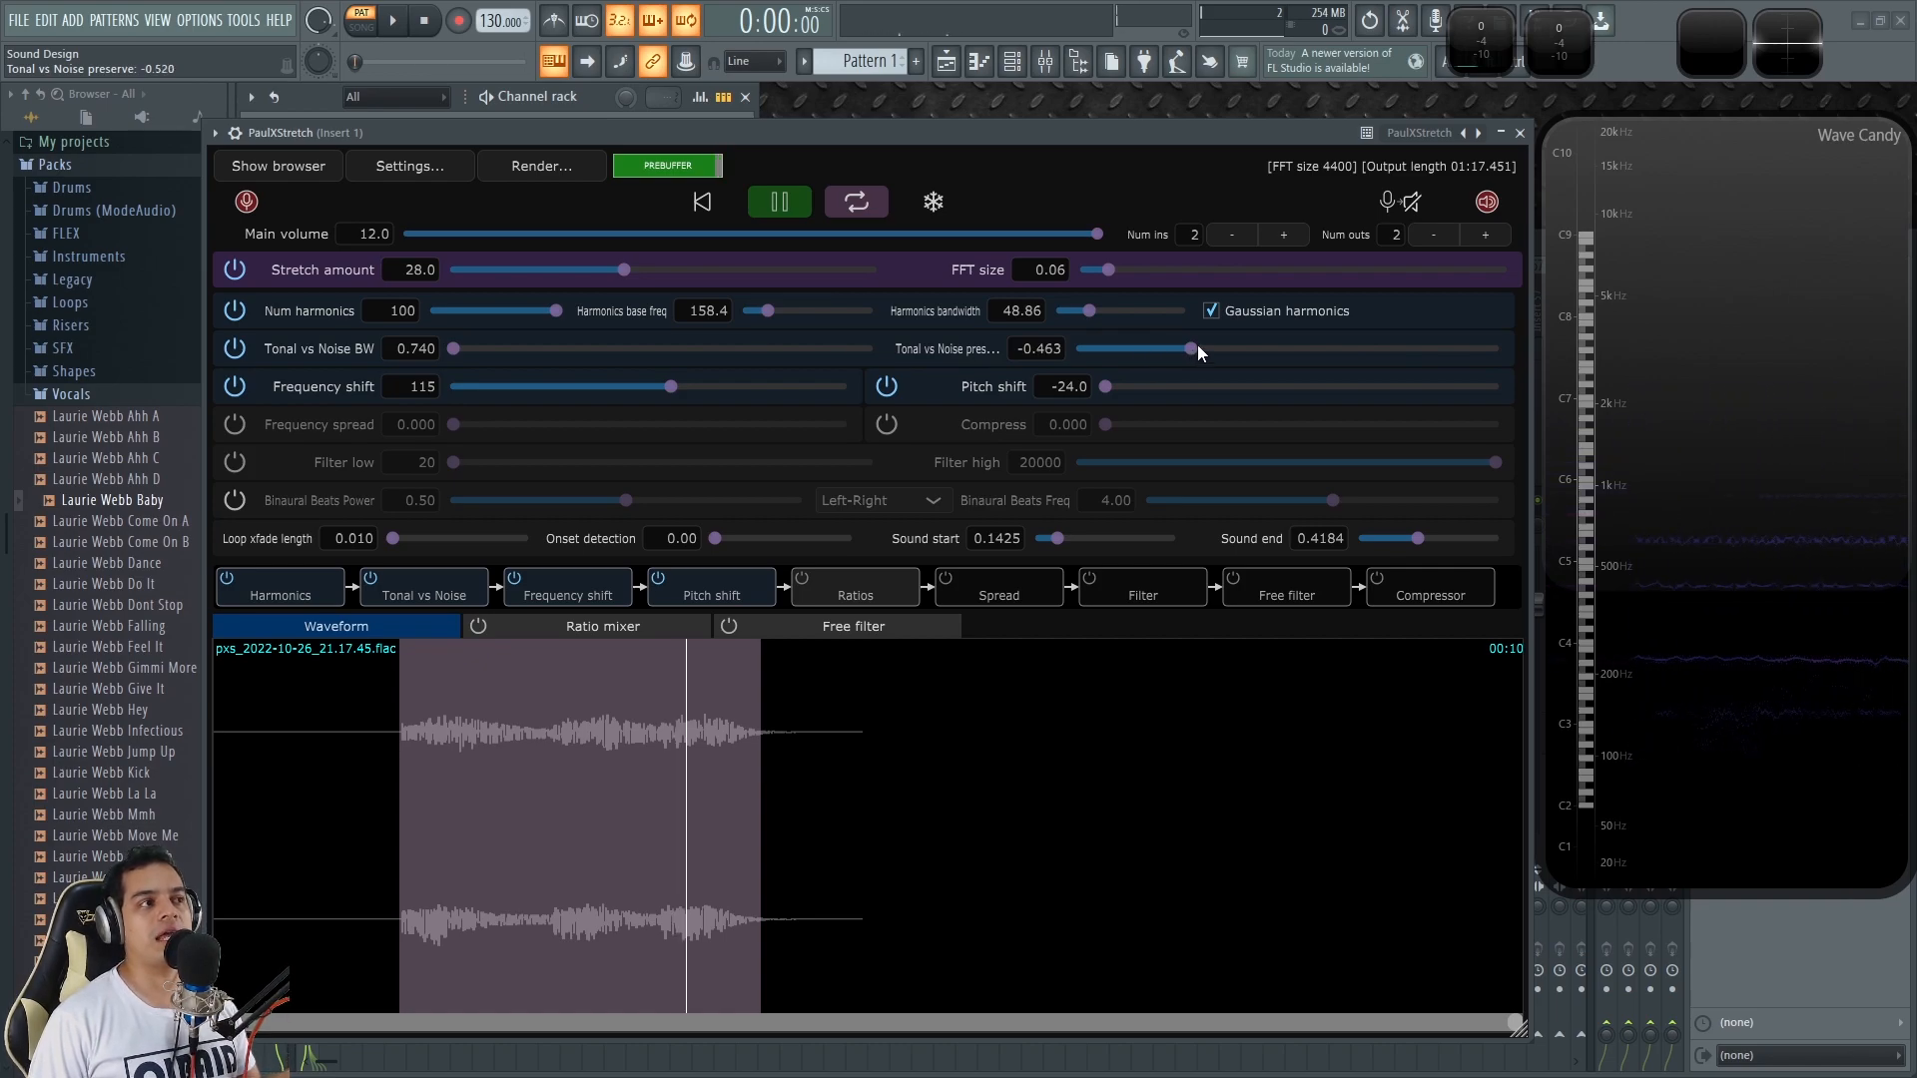
drag(489, 343, 764, 349)
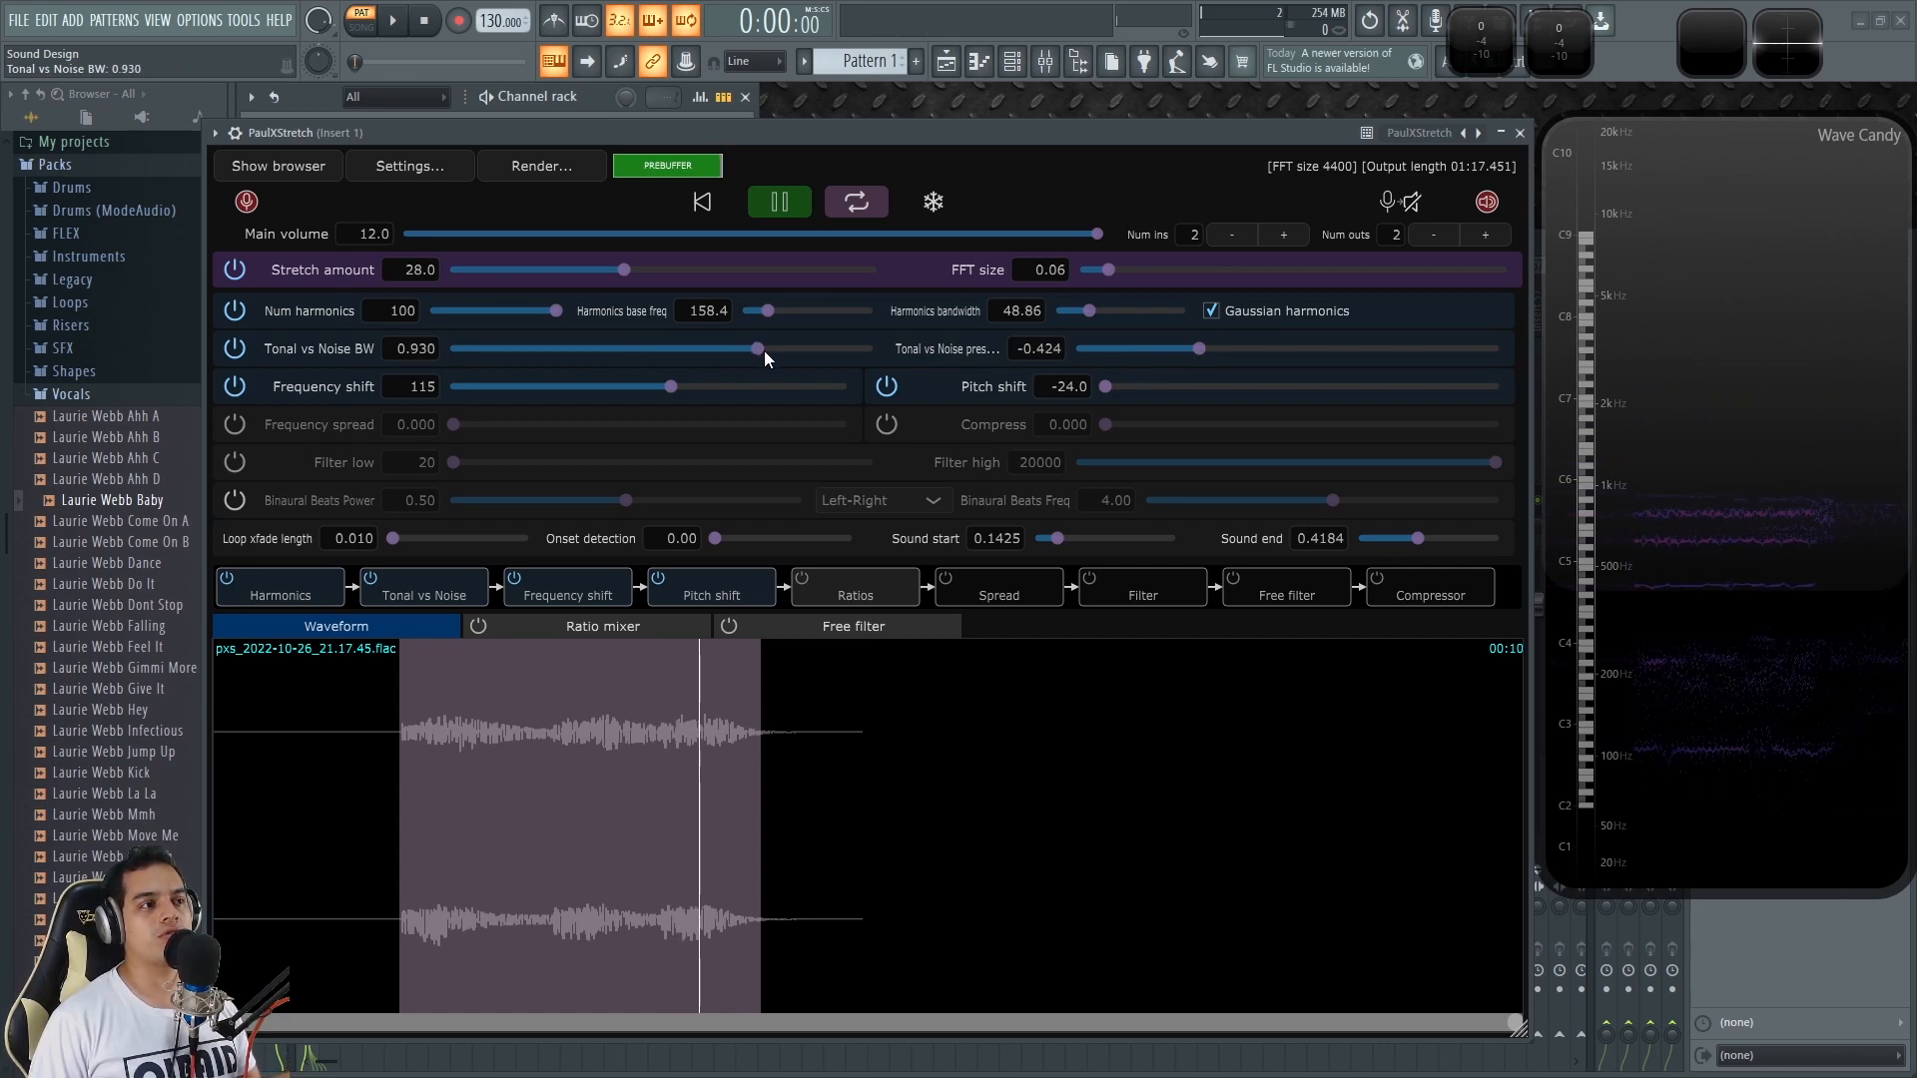
drag(765, 350, 542, 375)
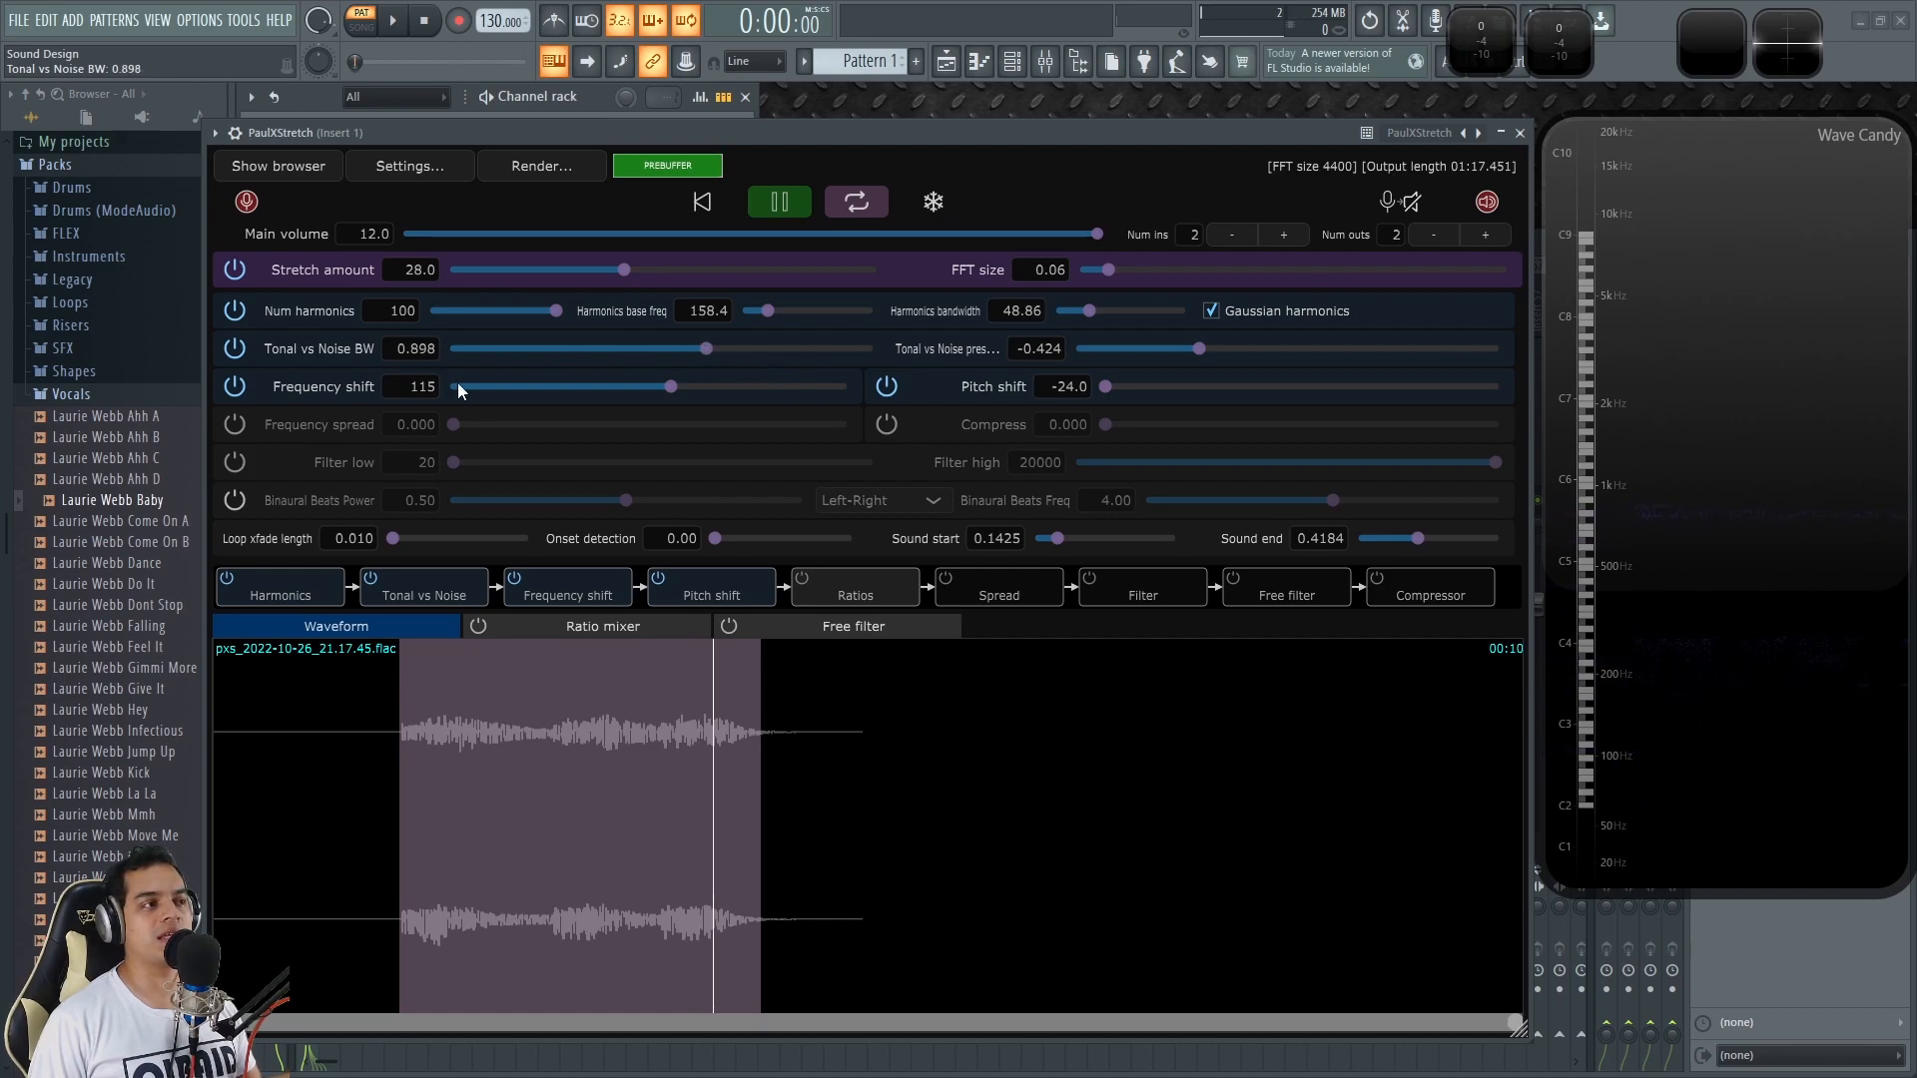
Step: Disable the Frequency shift, Pitch shift and Harmonics modules, leaving only Tonal vs Noise active
click(235, 386)
click(887, 387)
click(235, 311)
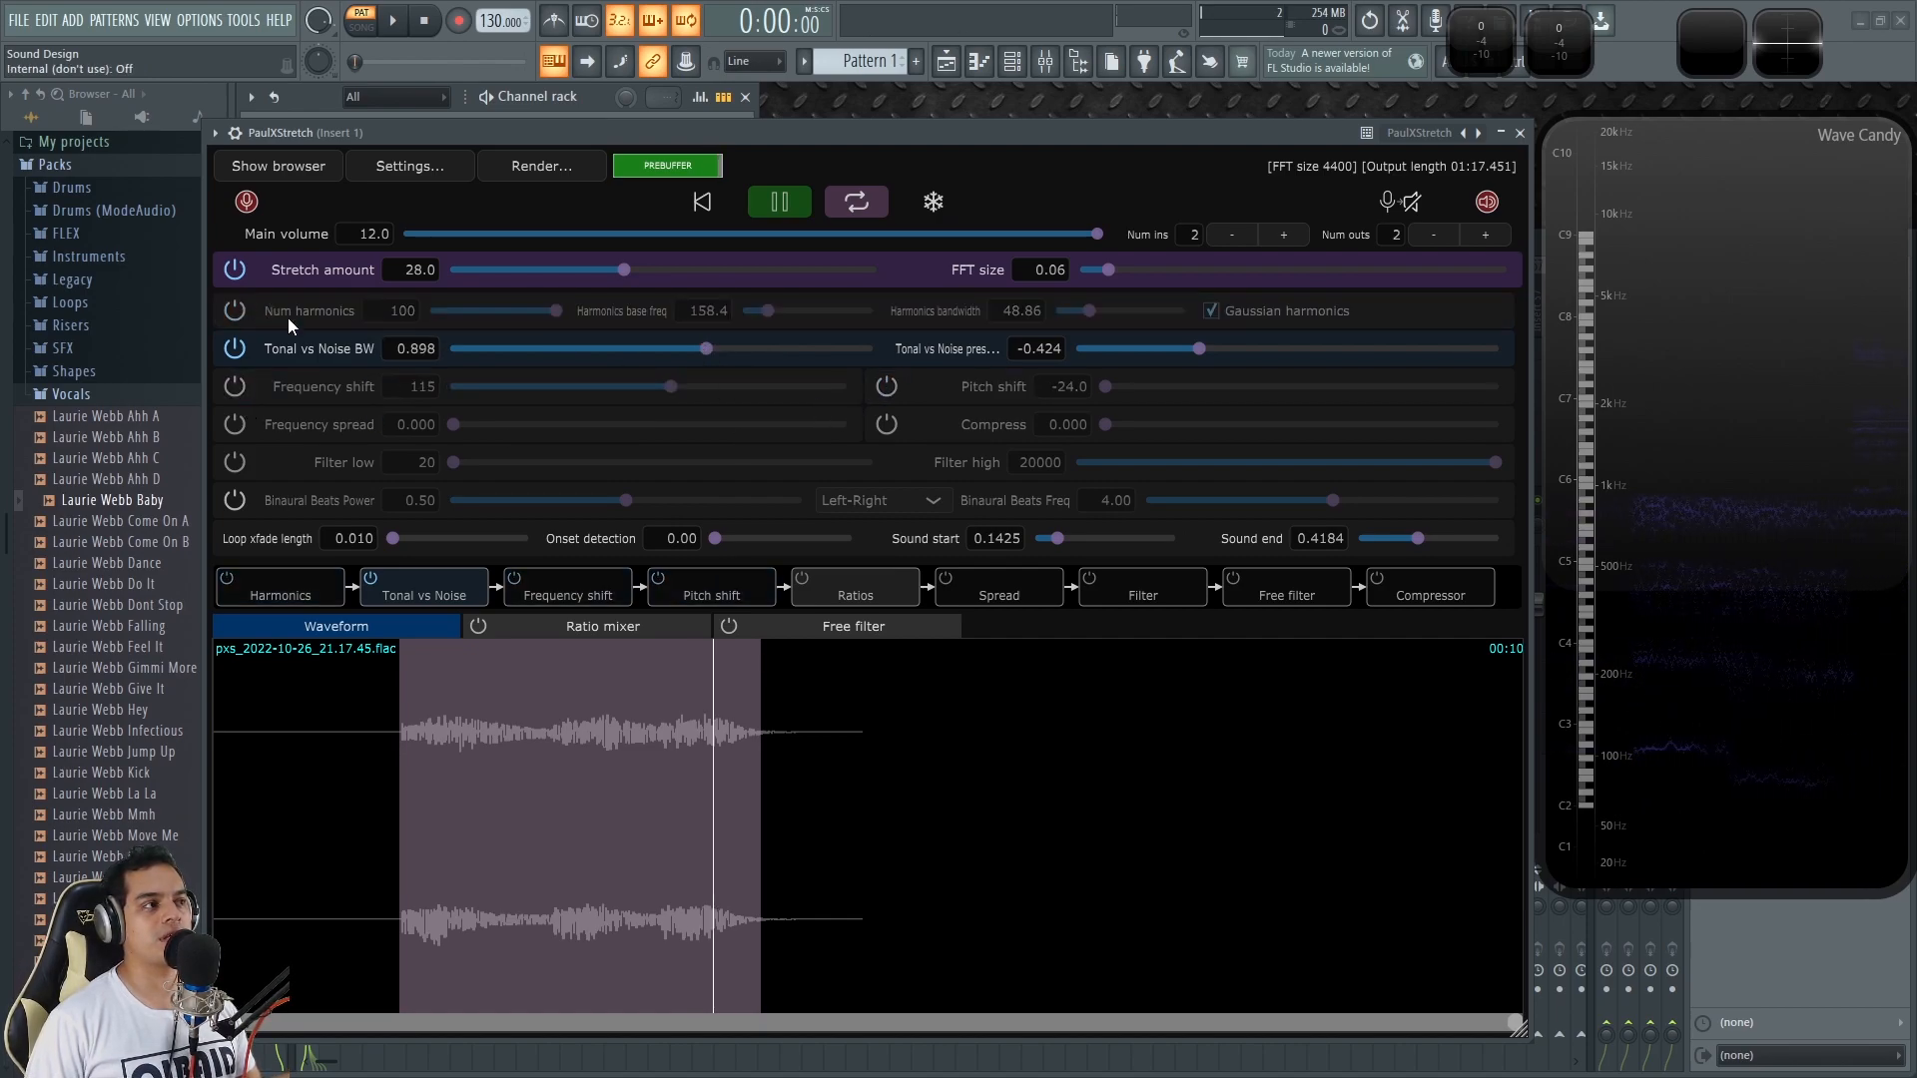
Step: Set Tonal vs Noise bandwidth to 0.740, compare preserve values including 1.000 and -0.376, settle on 0.156, and lower the main volume to 5.9
drag(707, 346, 475, 338)
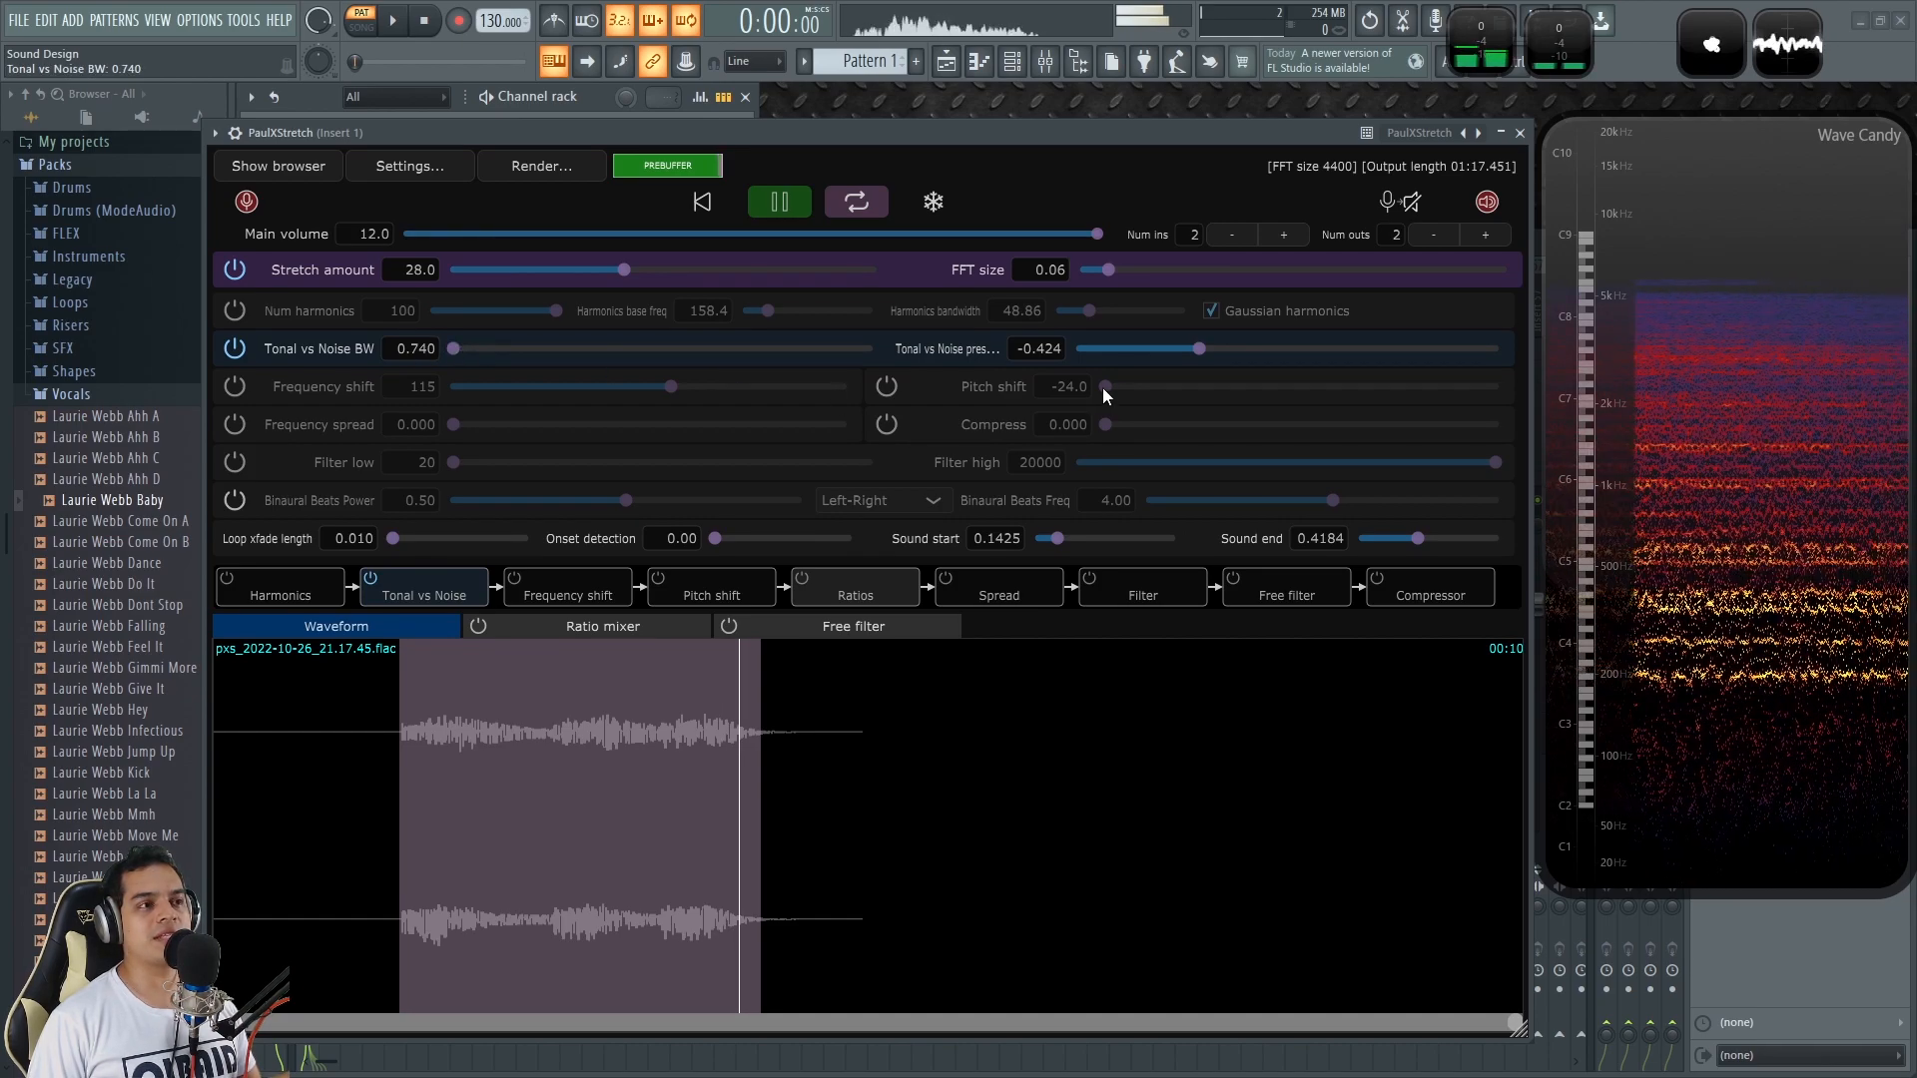
drag(1209, 347, 1381, 346)
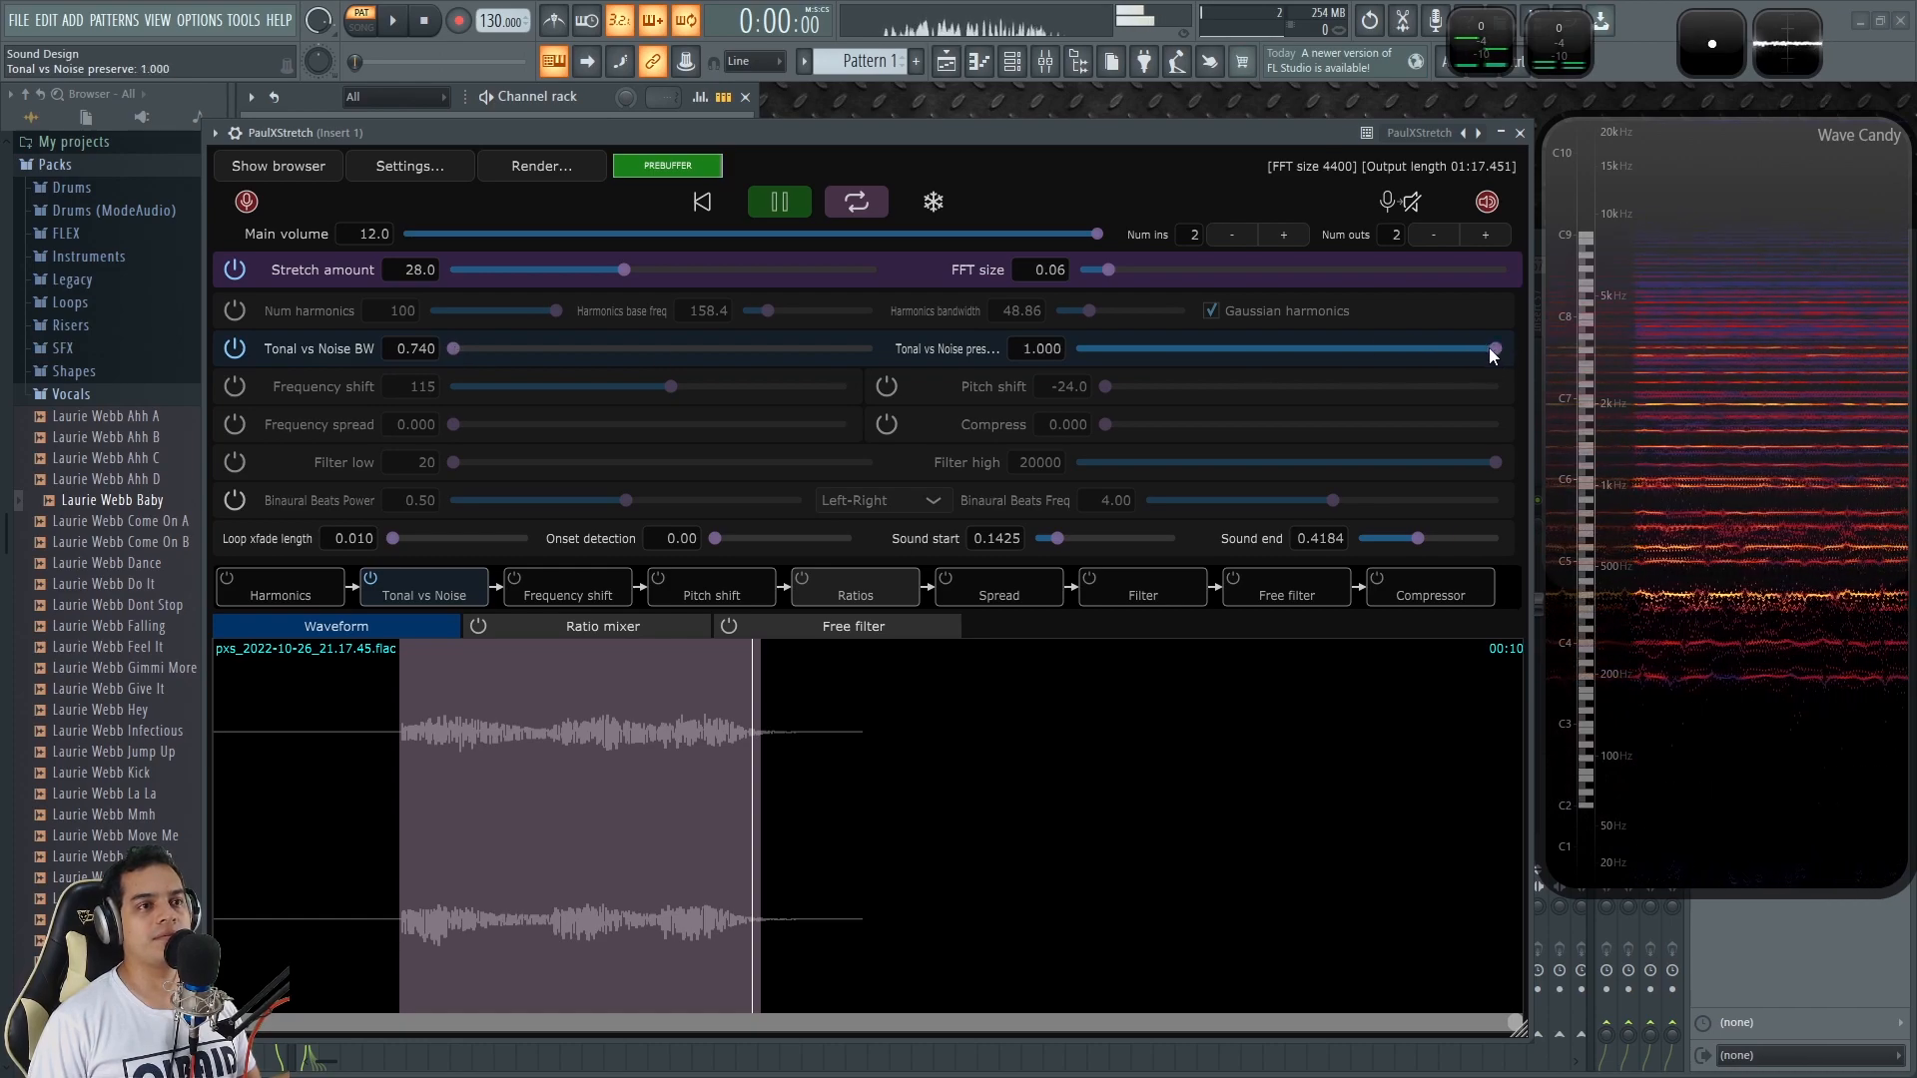
drag(1490, 347, 1211, 347)
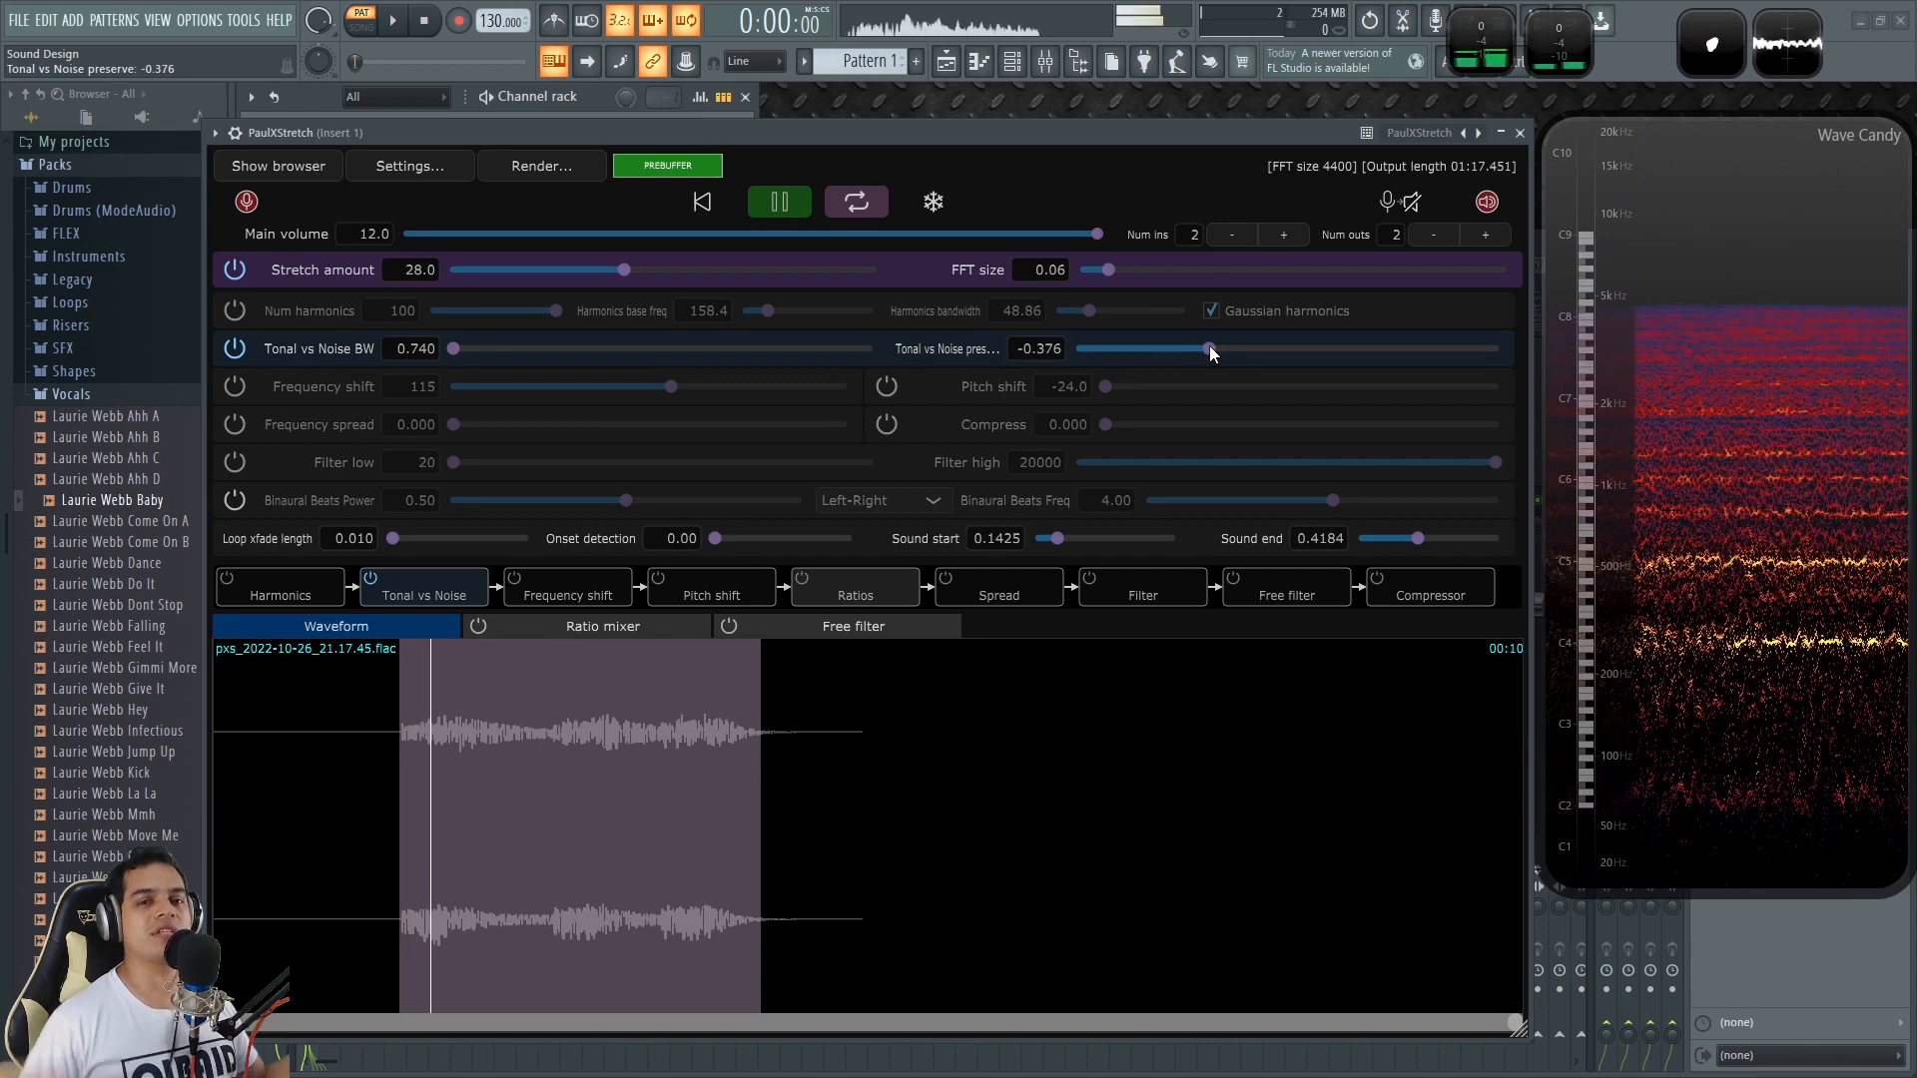
drag(1210, 347, 1306, 351)
drag(1097, 233, 975, 236)
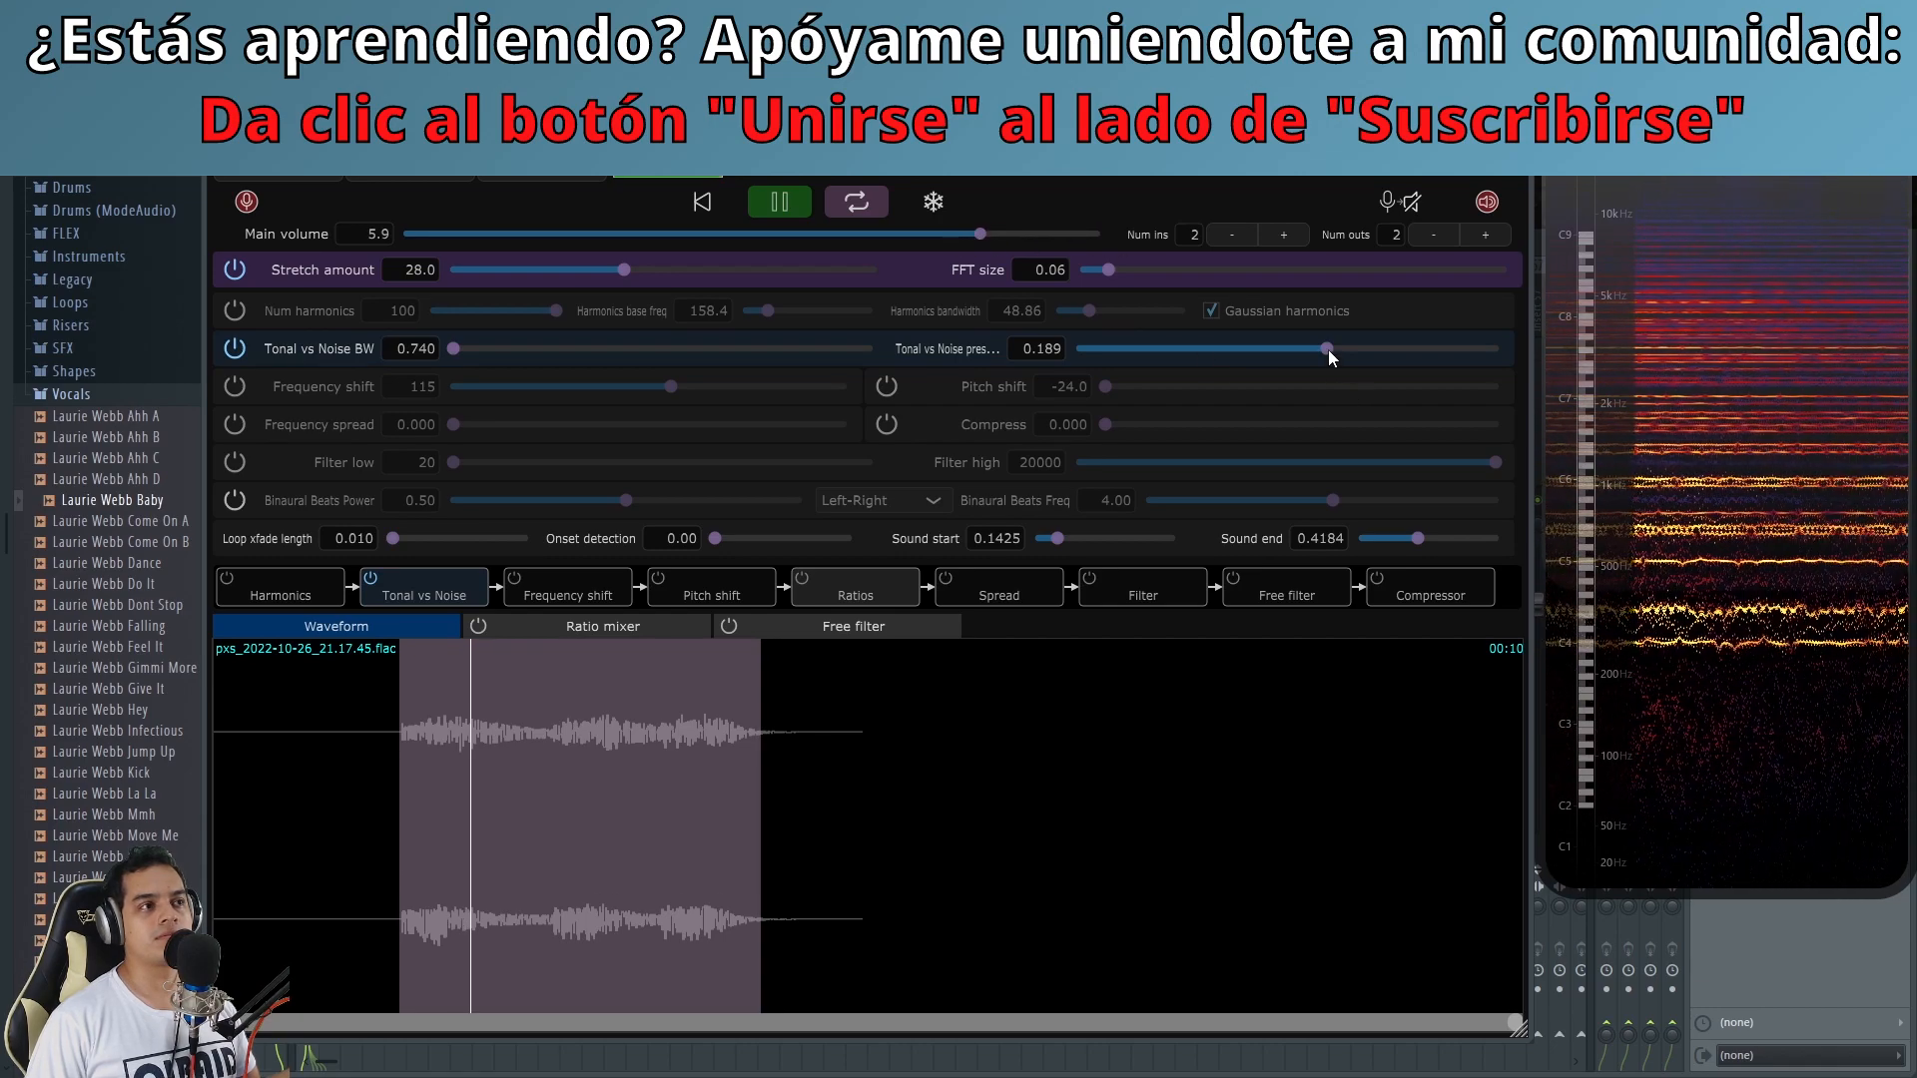
drag(1328, 349, 1312, 349)
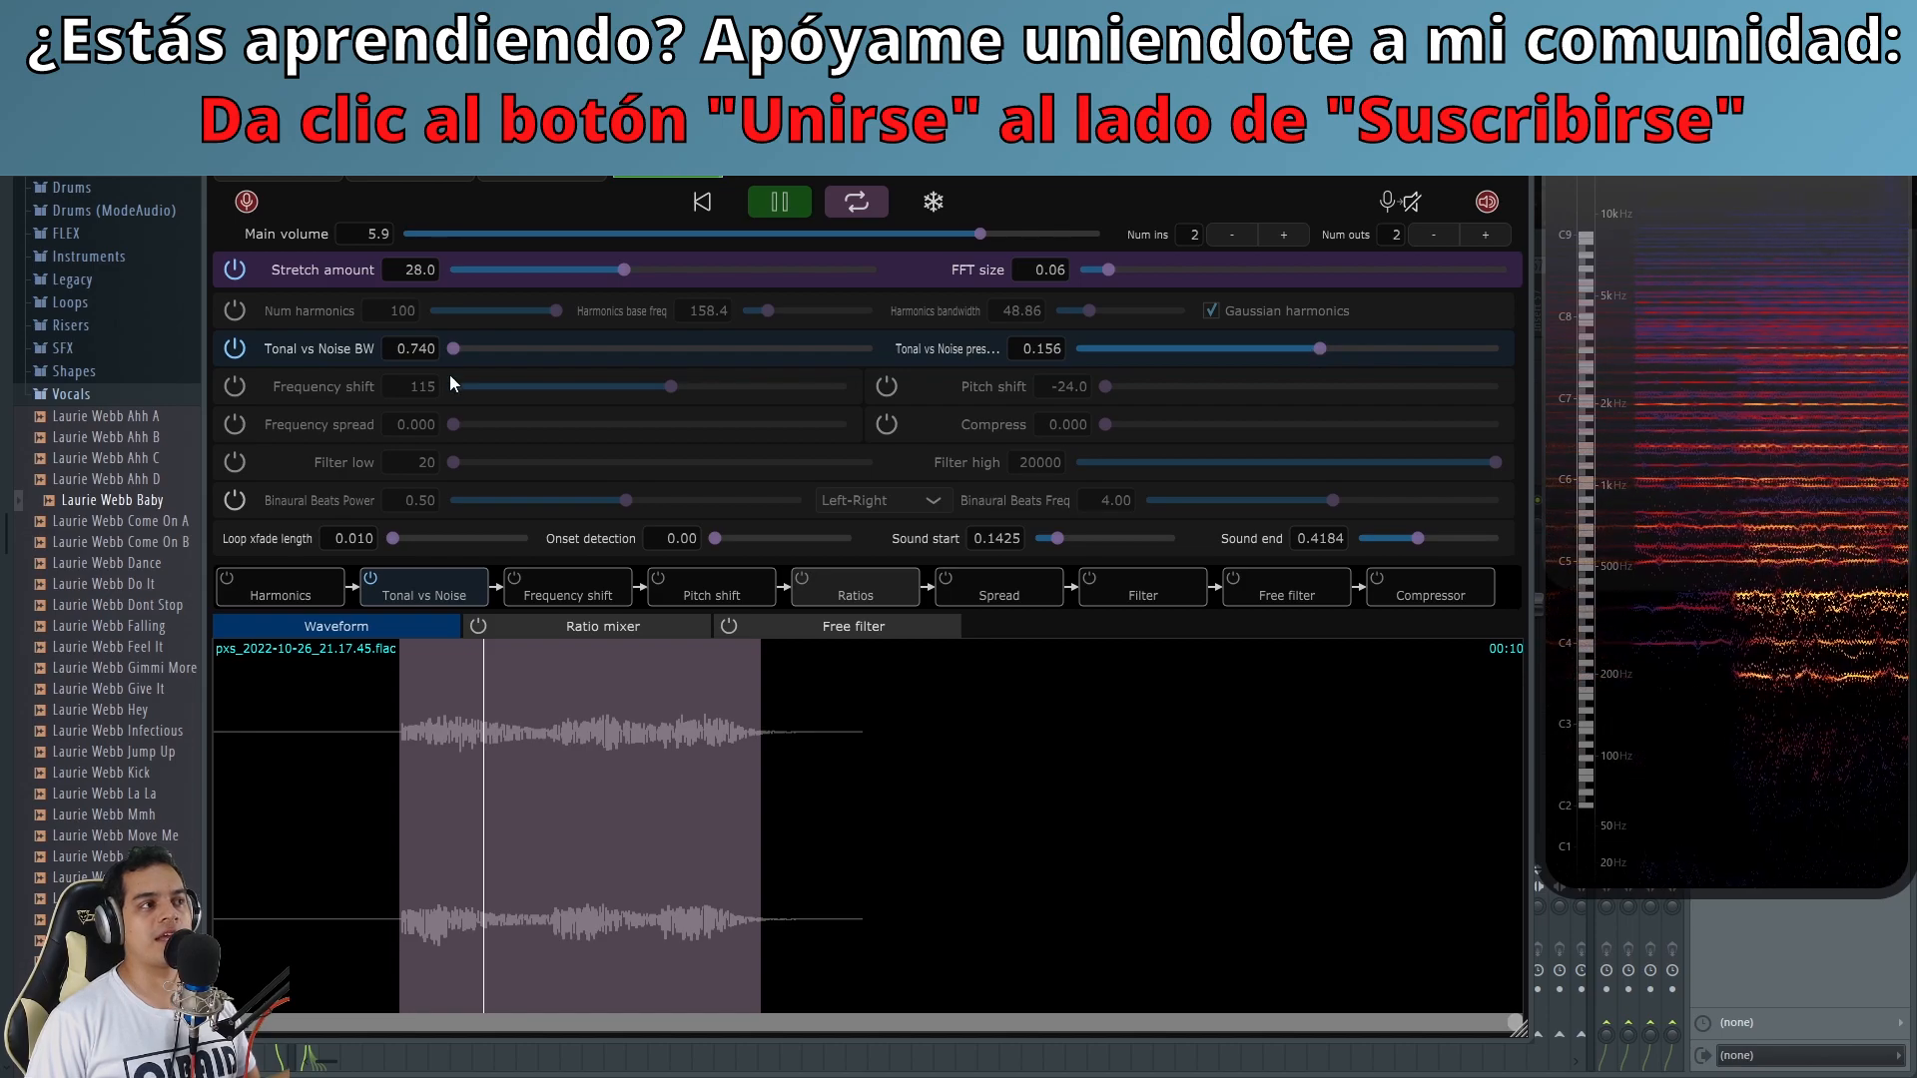
Step: Try higher Tonal vs Noise bandwidths with negative preserve values, settling on bandwidth 0.956 and preserve -0.094
drag(499, 349, 766, 349)
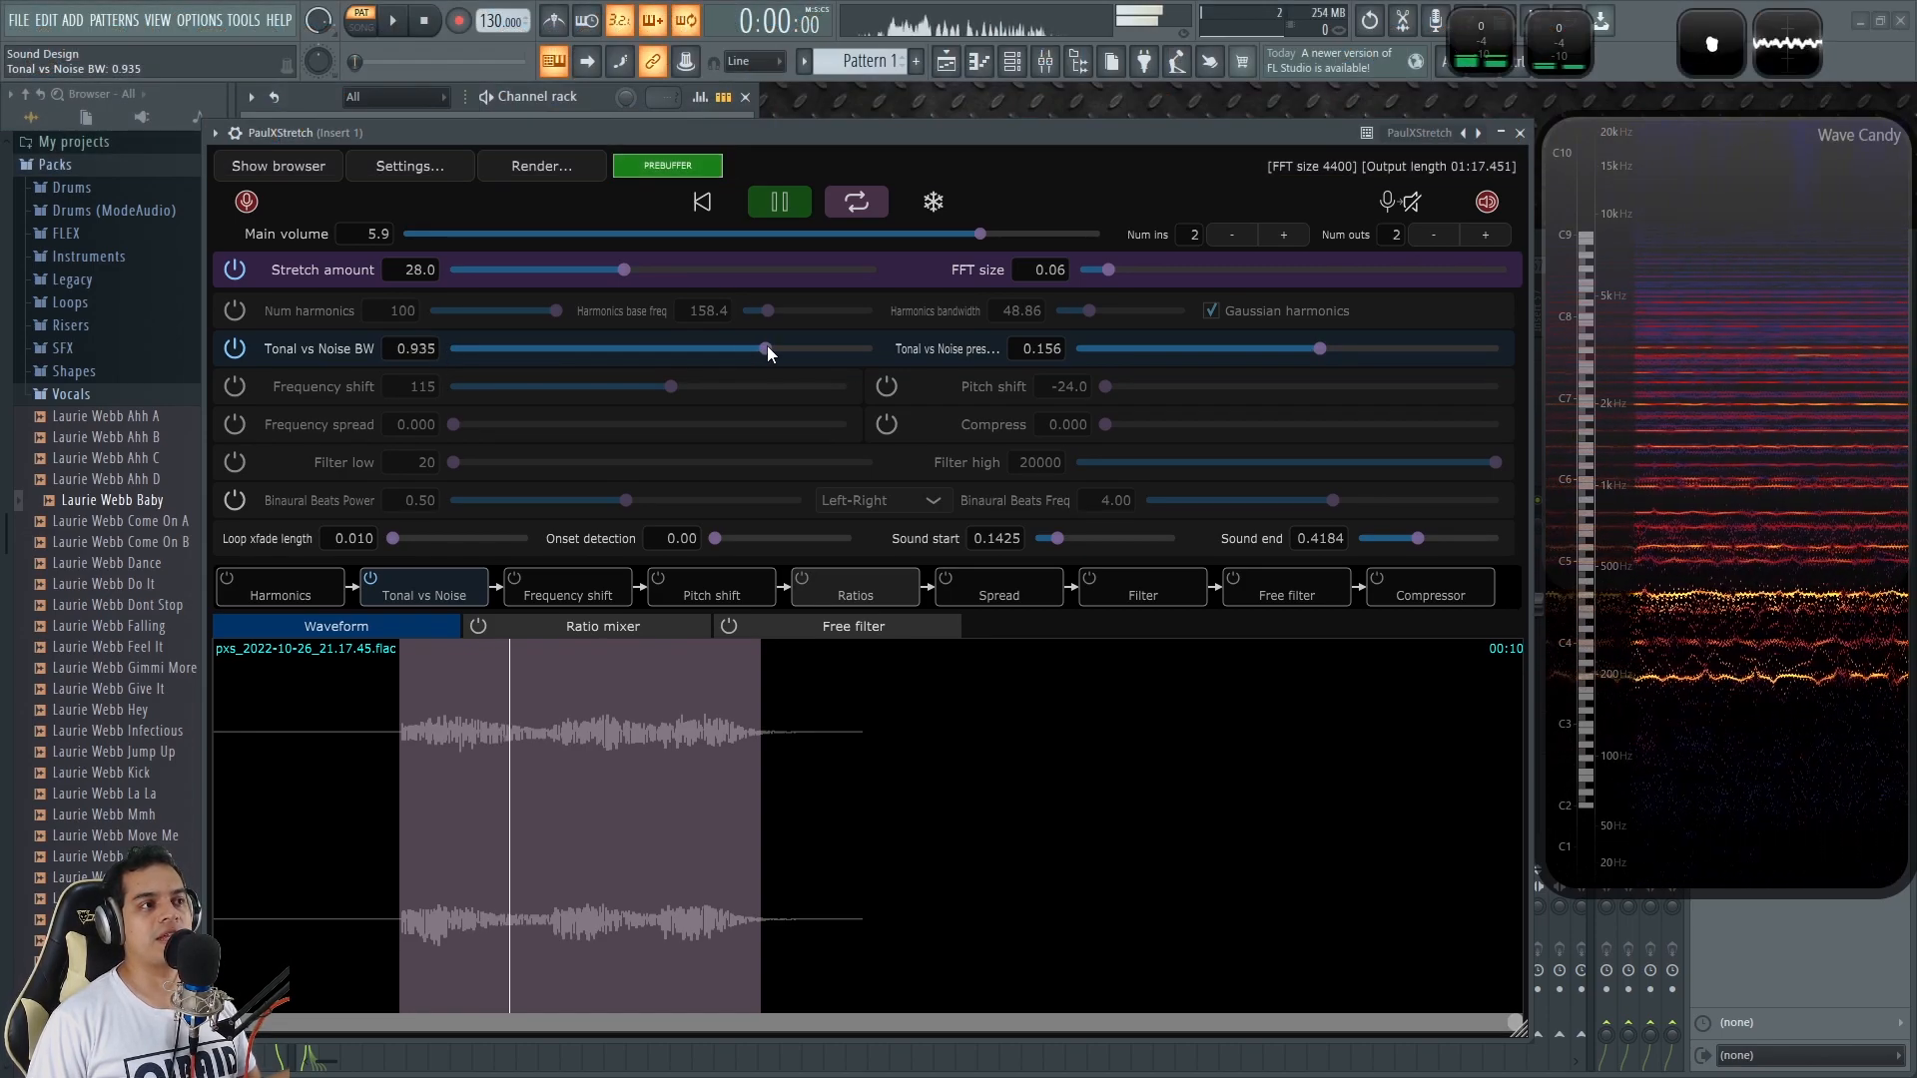
drag(873, 345, 768, 352)
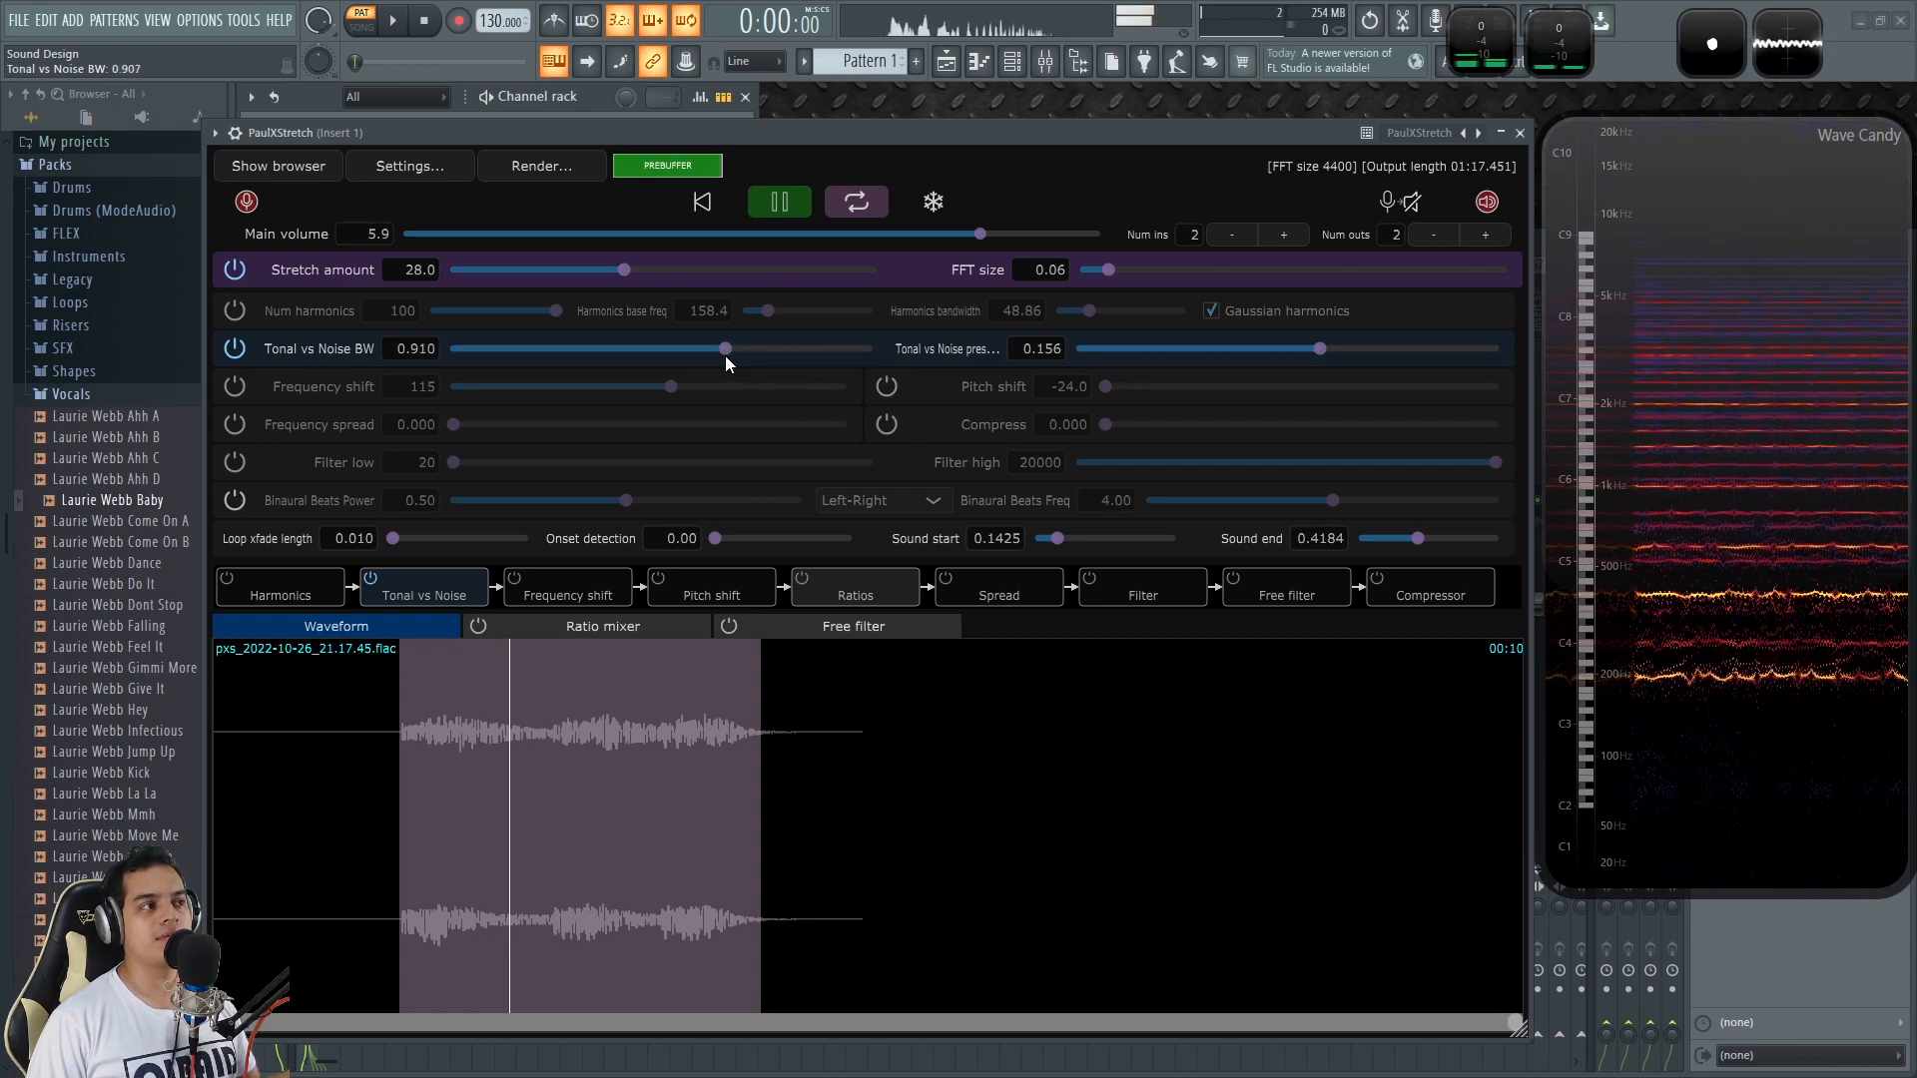
drag(1236, 346, 1128, 351)
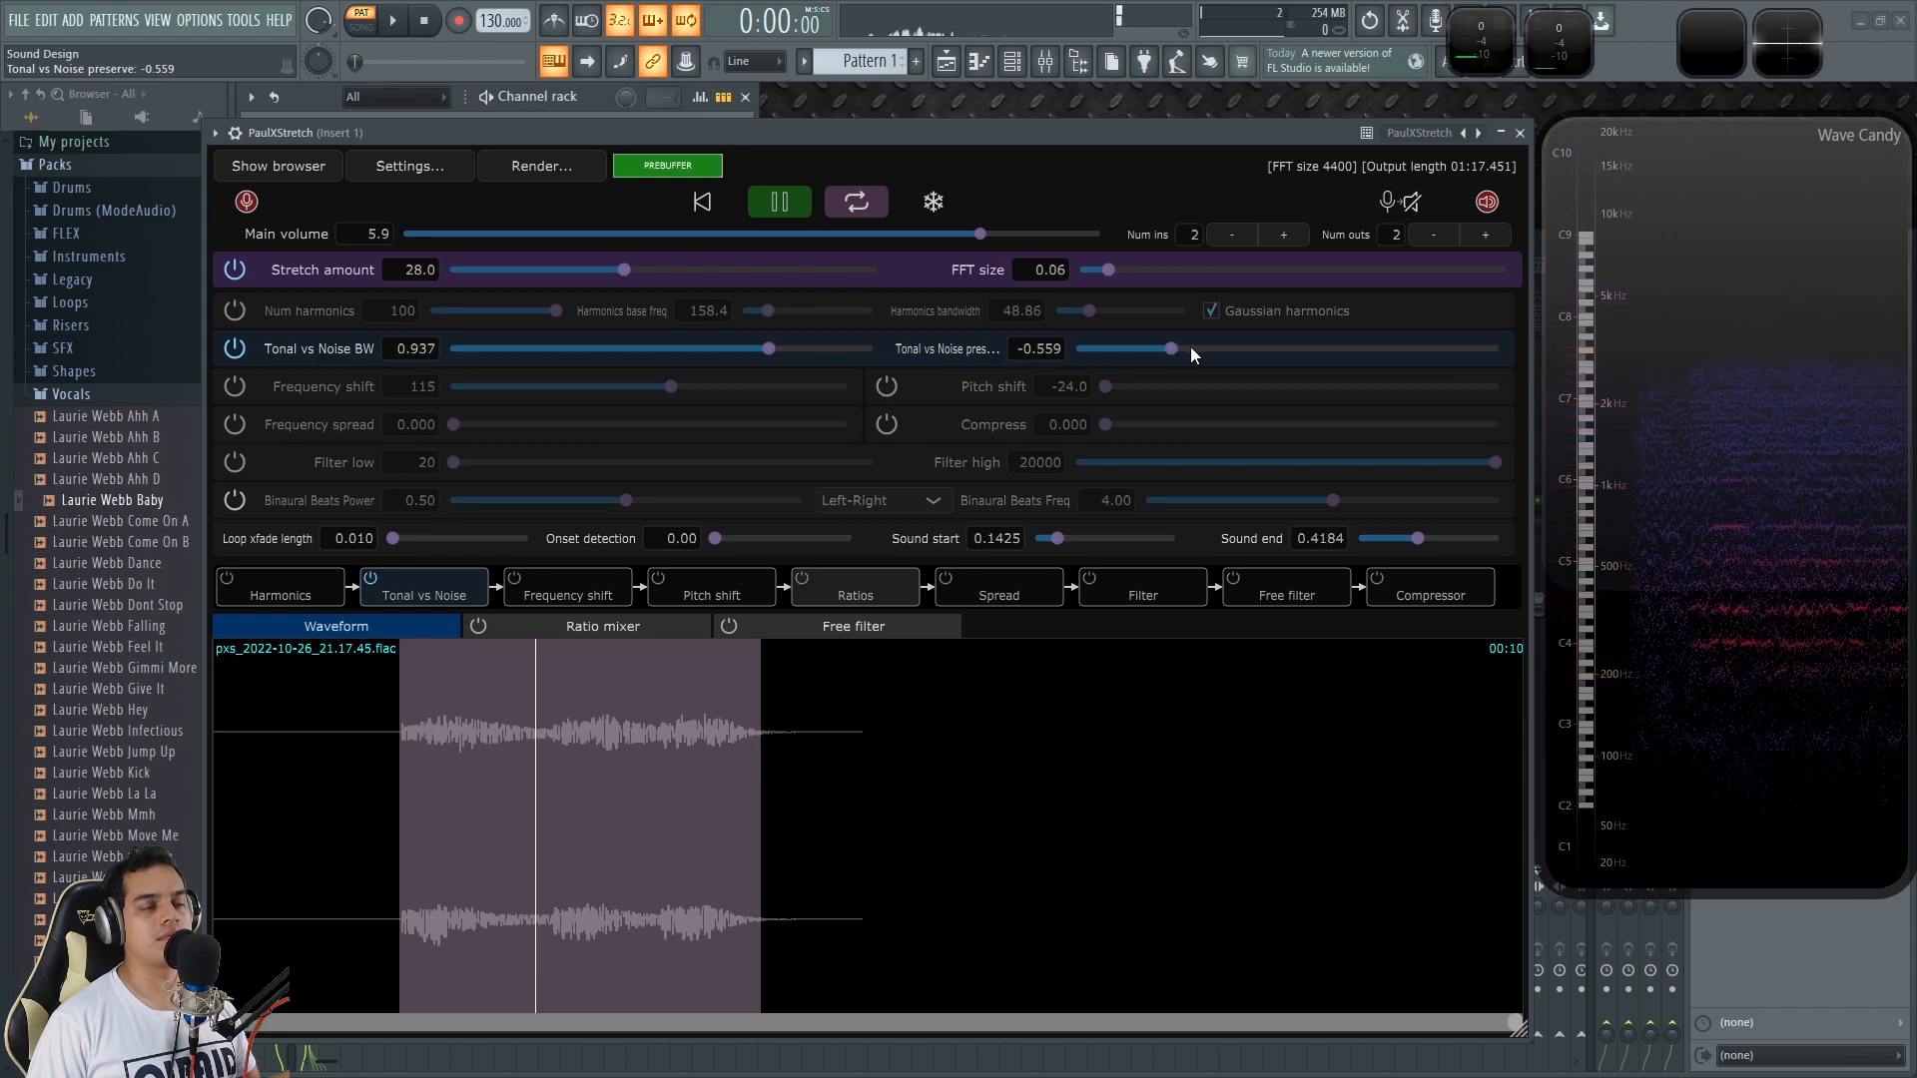
drag(1230, 345, 1248, 346)
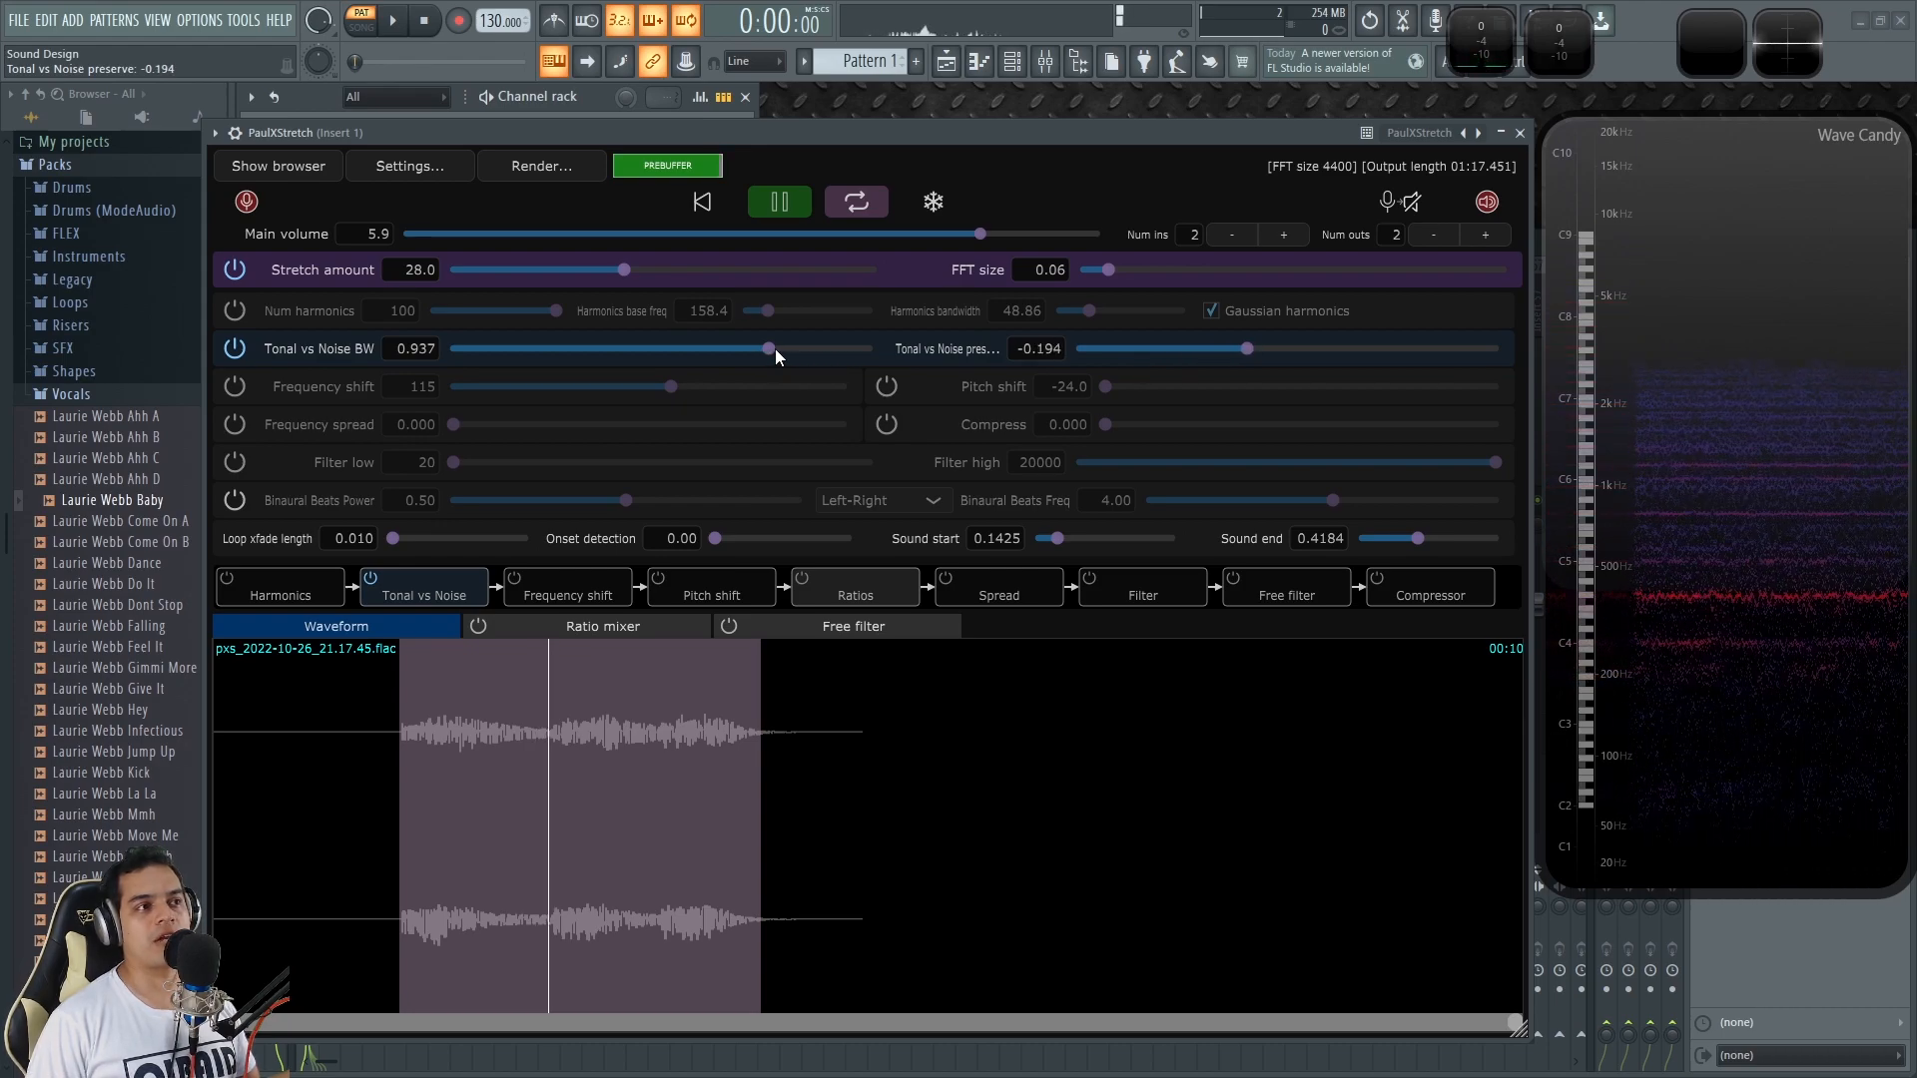
drag(1247, 348, 1262, 352)
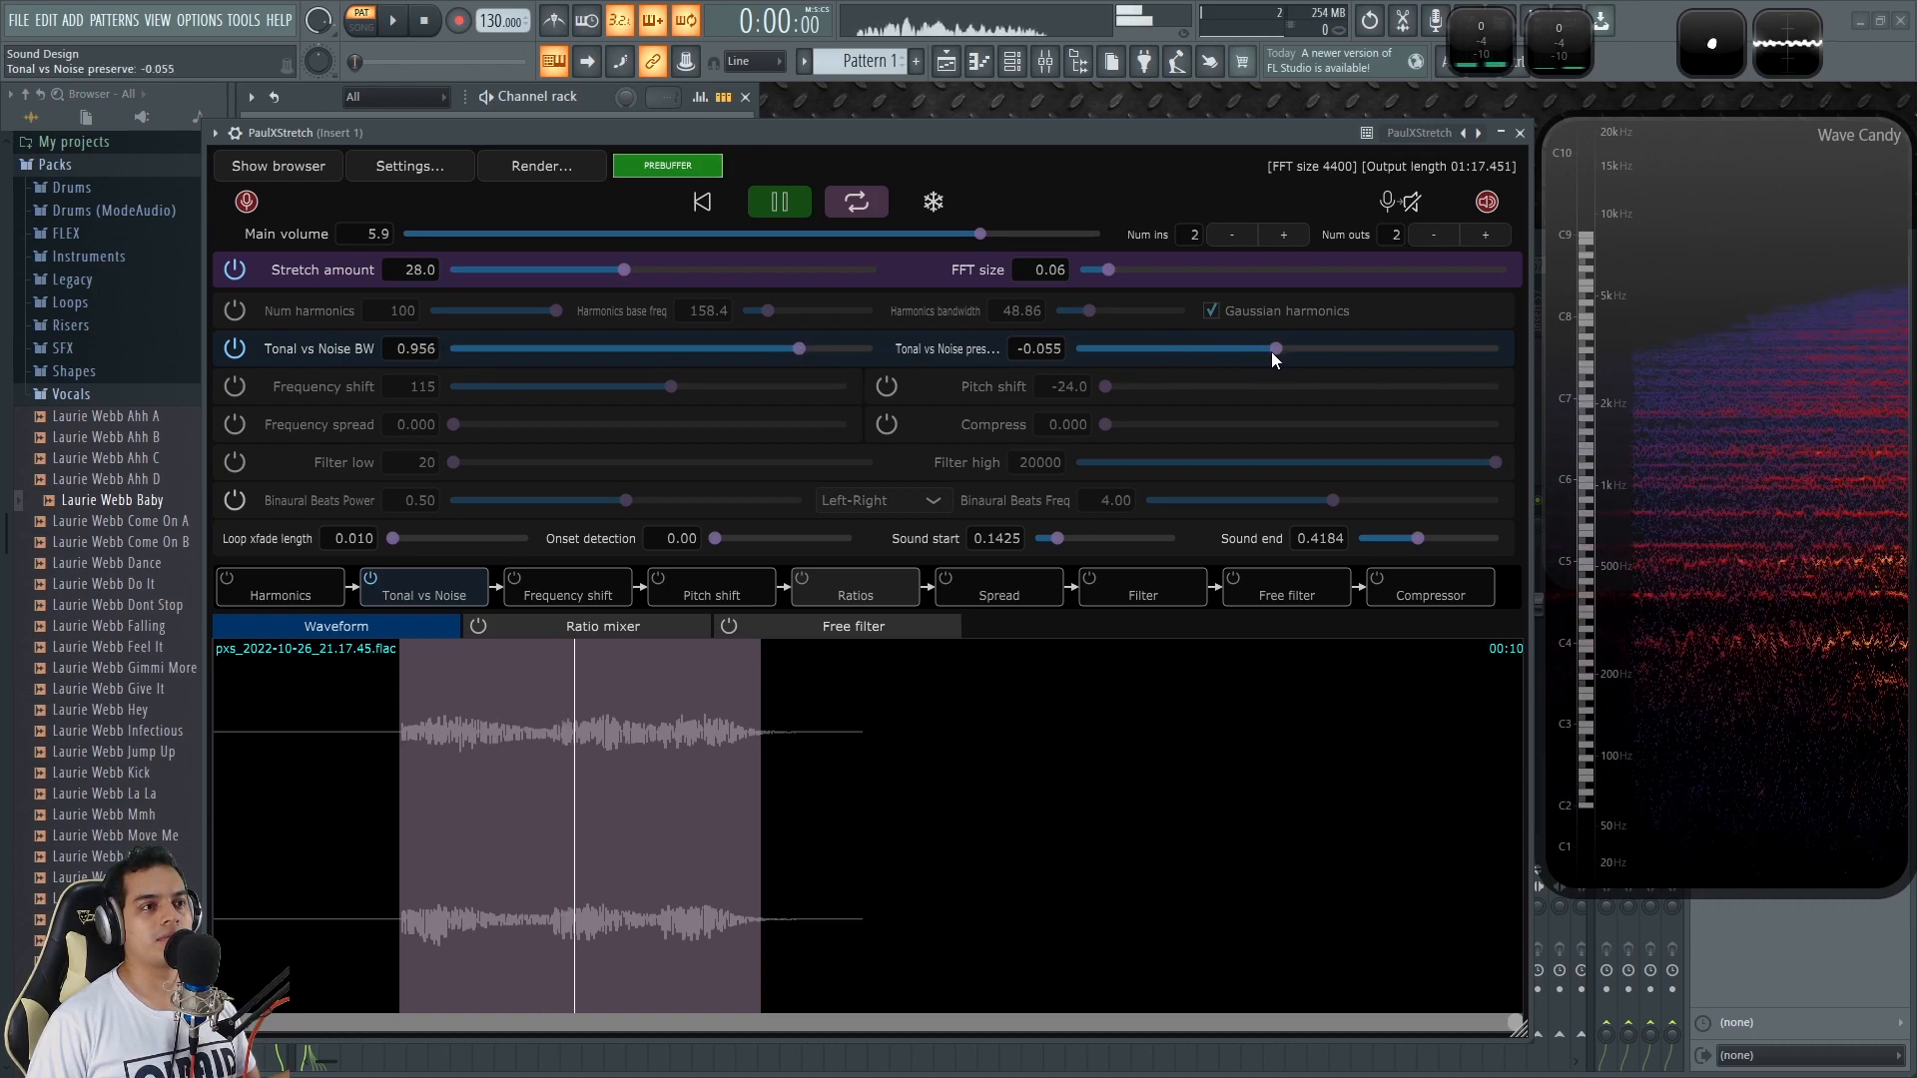
Step: Compare Frequency shift on and off, disable it and Tonal vs Noise, and lower the main volume to -5.3
click(240, 386)
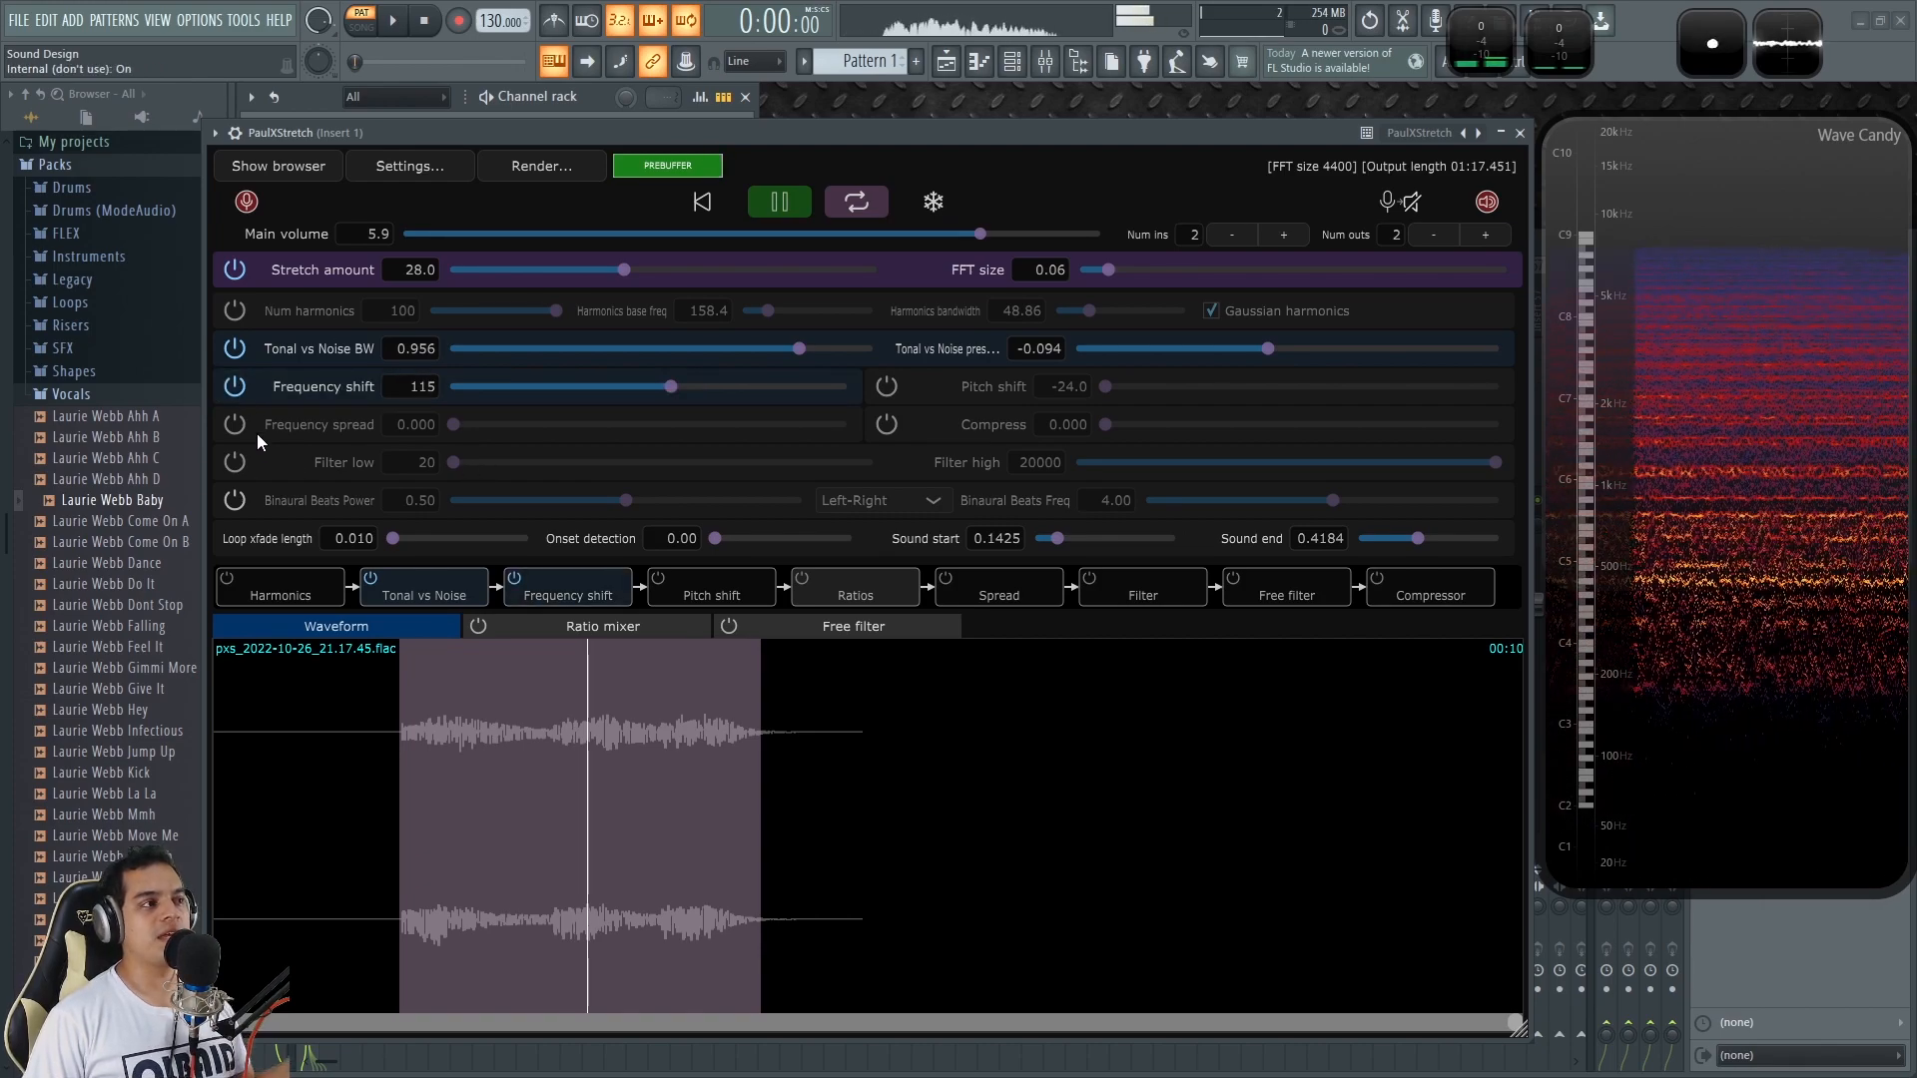
click(236, 386)
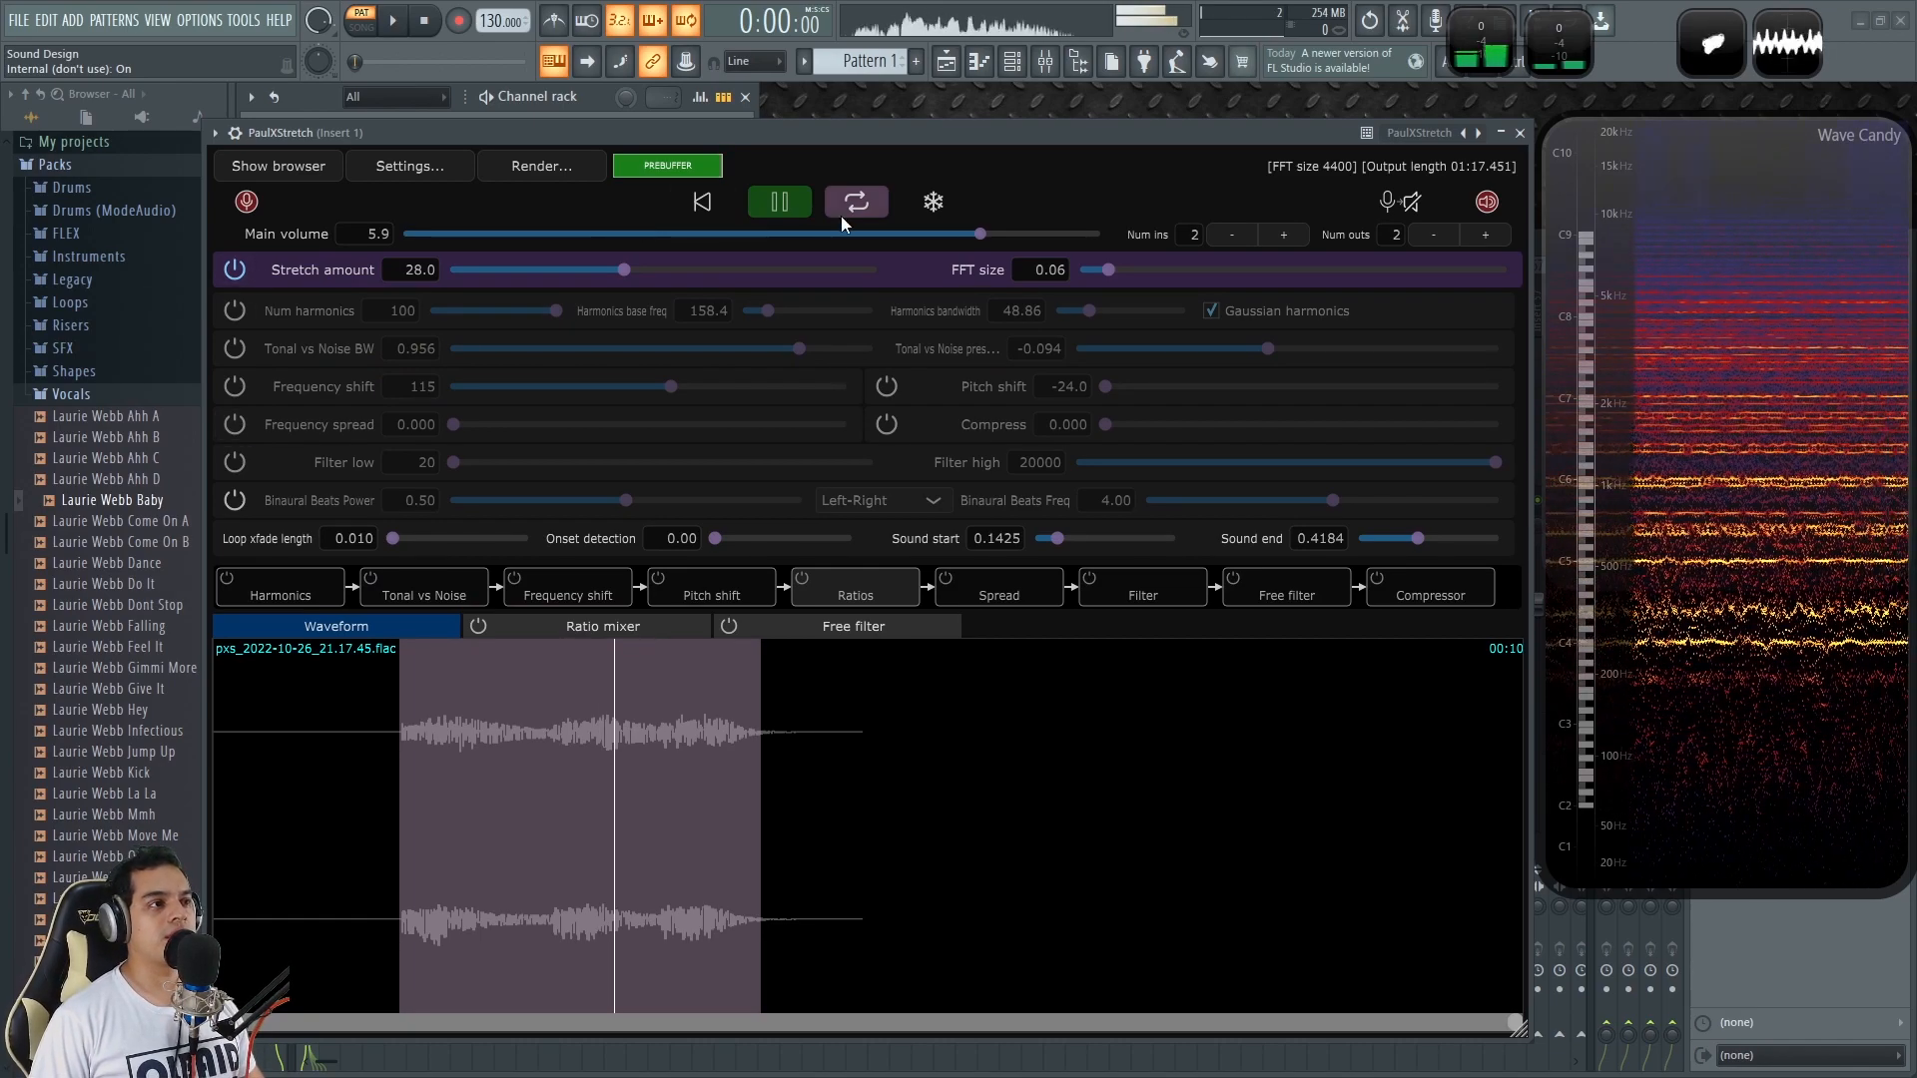
drag(977, 233, 767, 234)
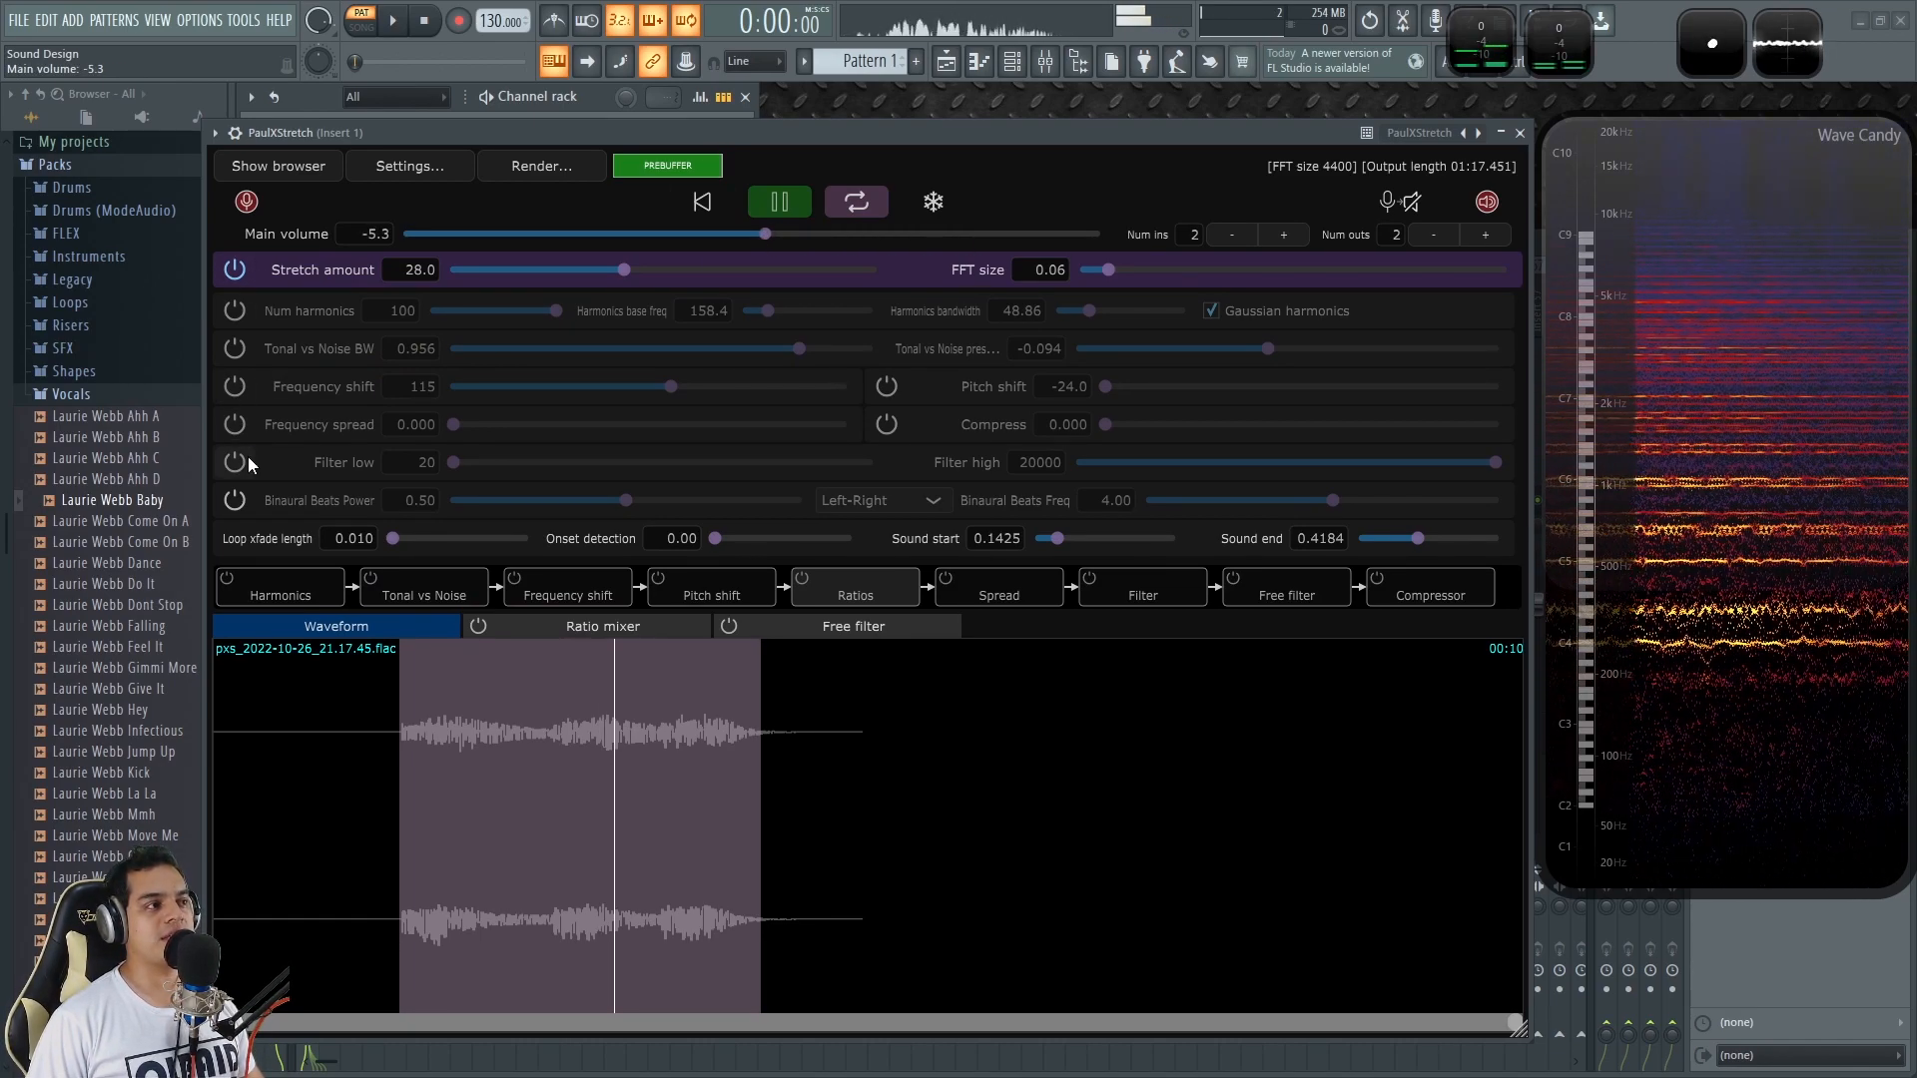
Step: Enable Frequency spread and audition amounts of 0.430, 0.708 and 1.000, settling on 0.724
click(236, 426)
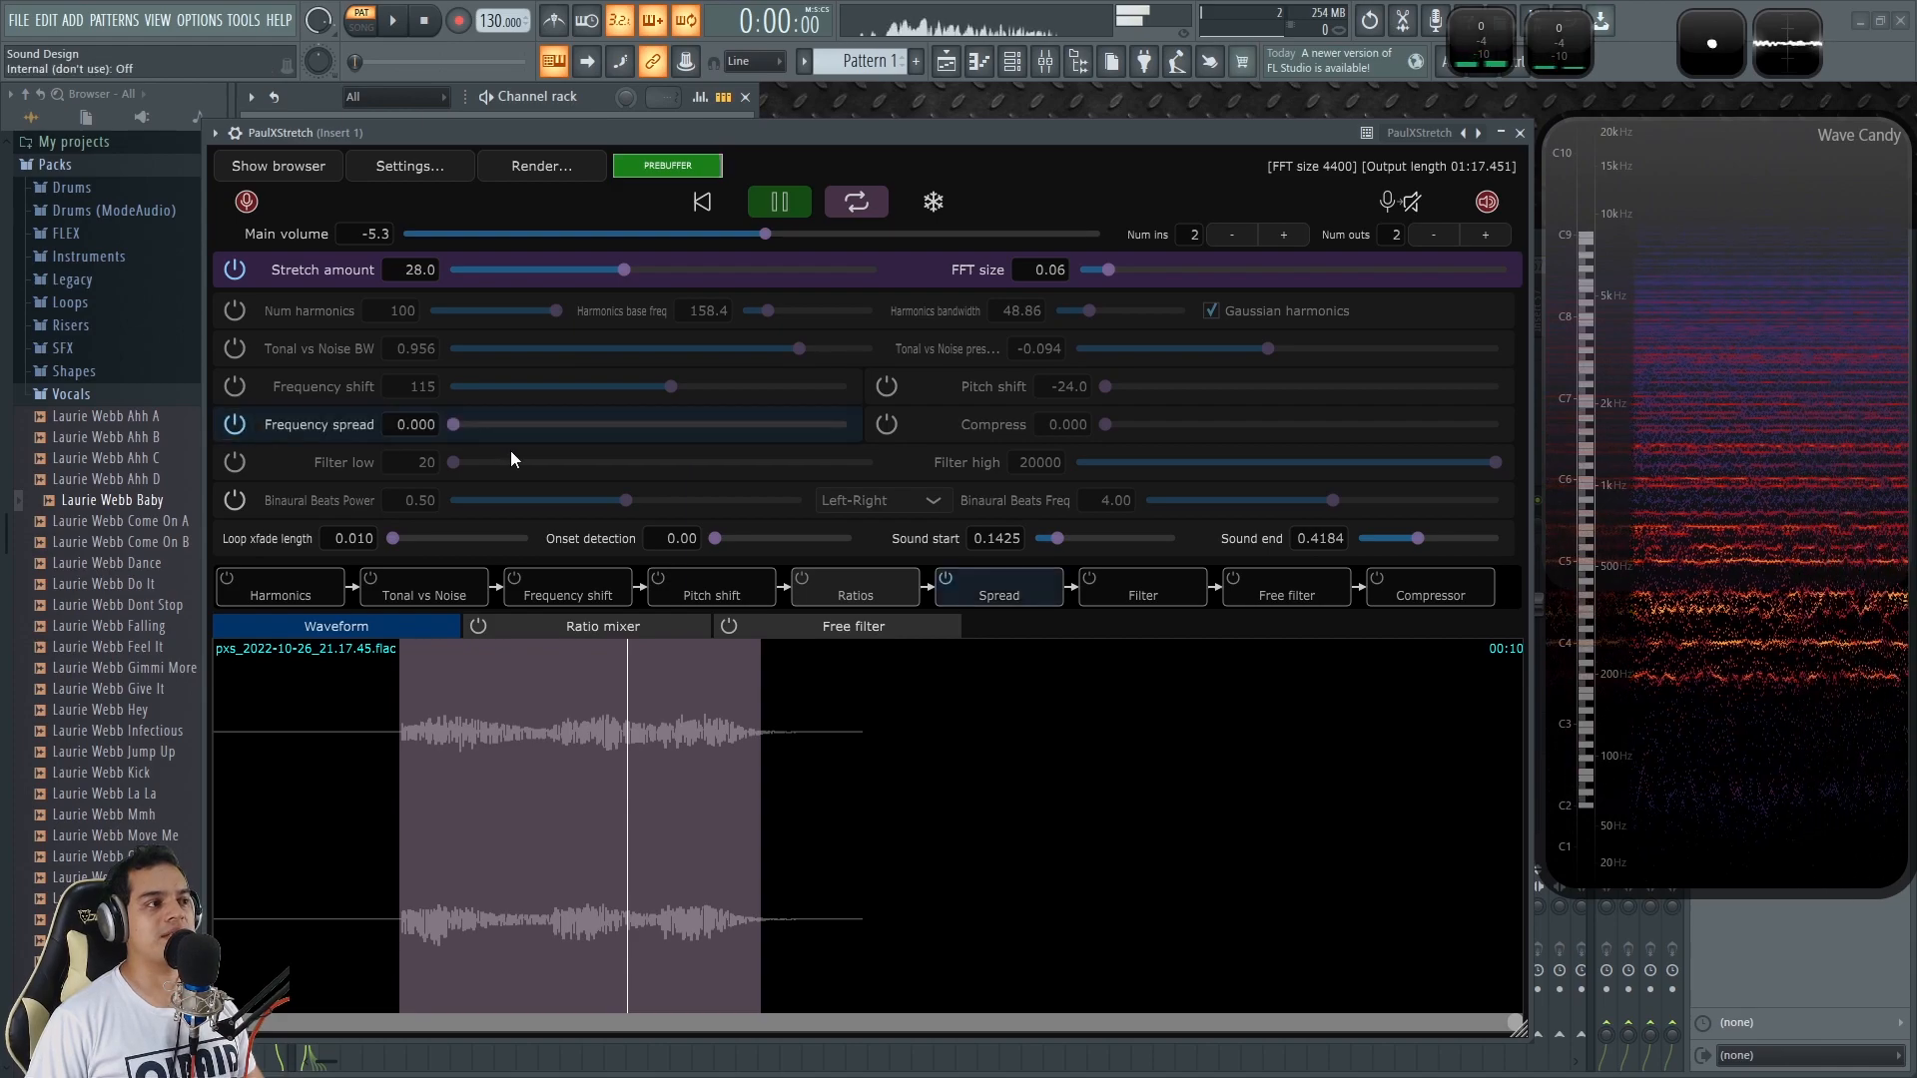
drag(467, 426, 621, 430)
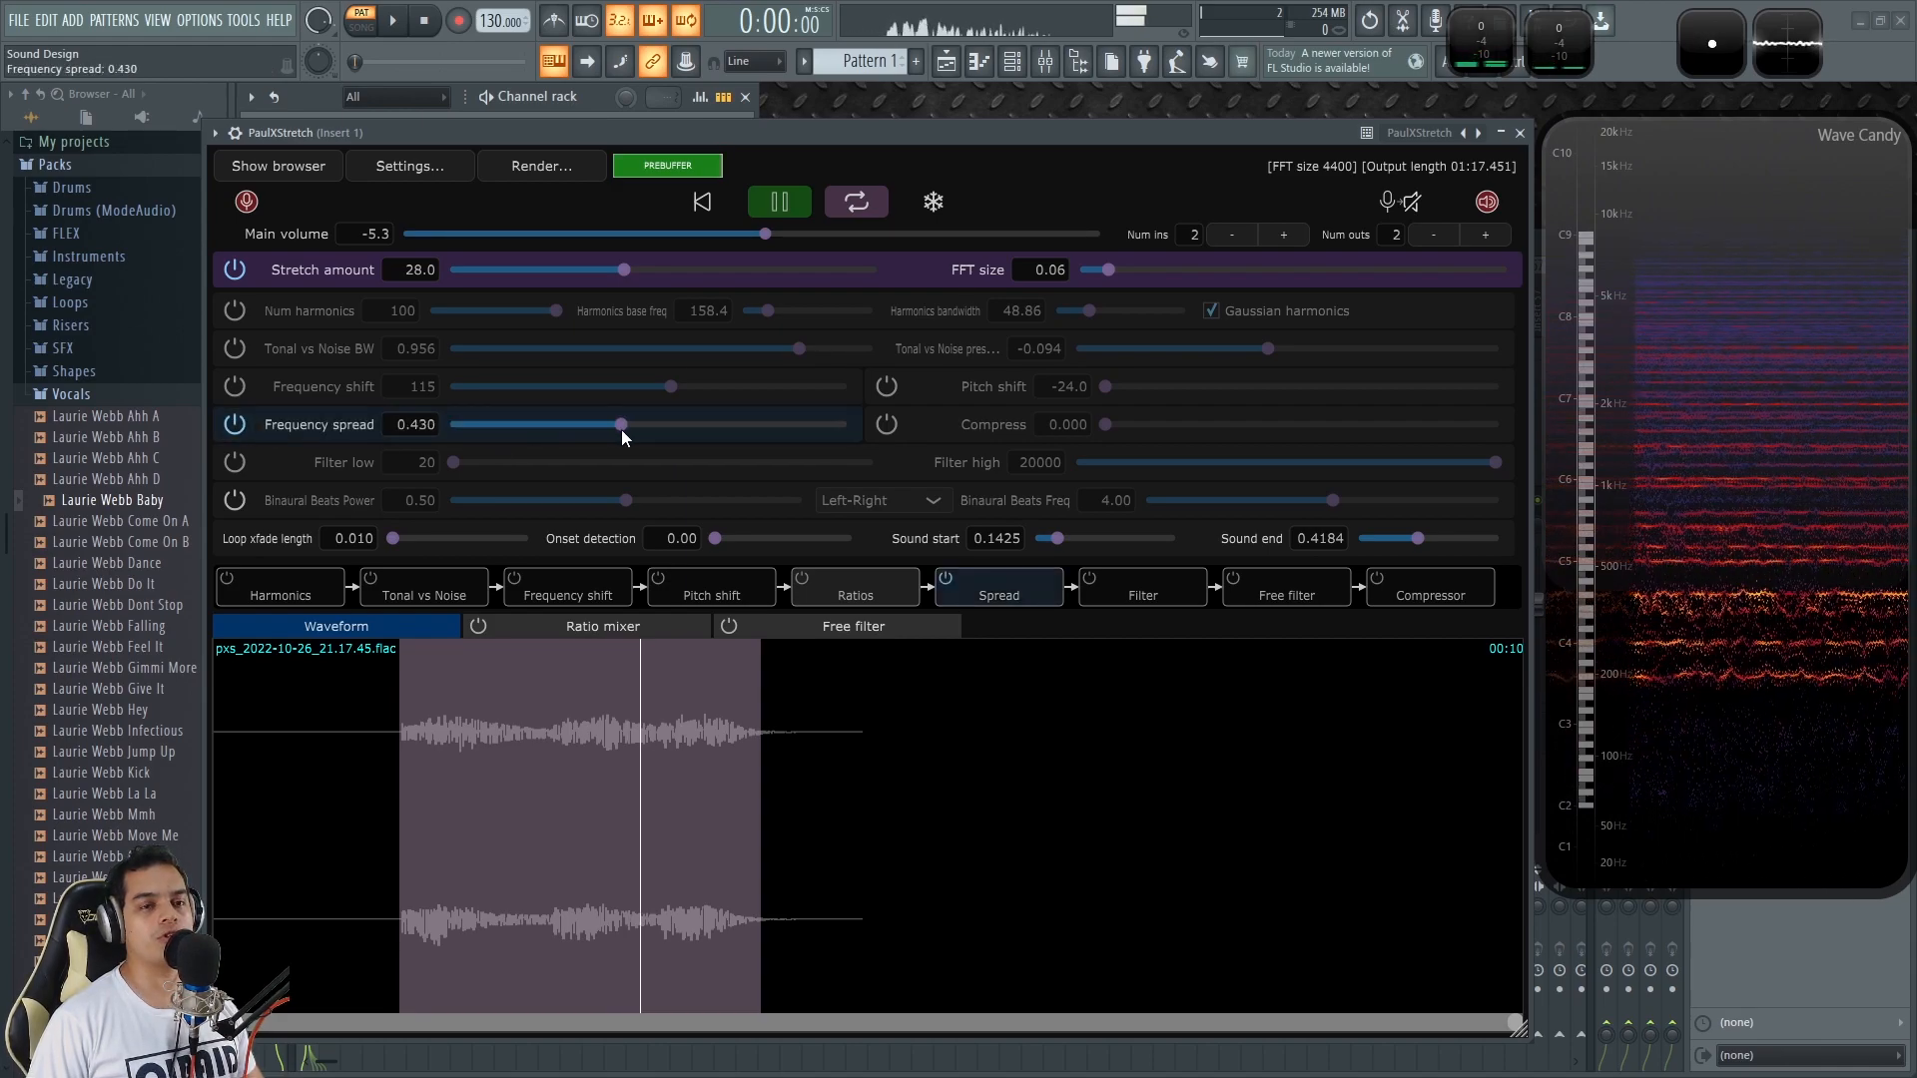
drag(619, 423, 731, 422)
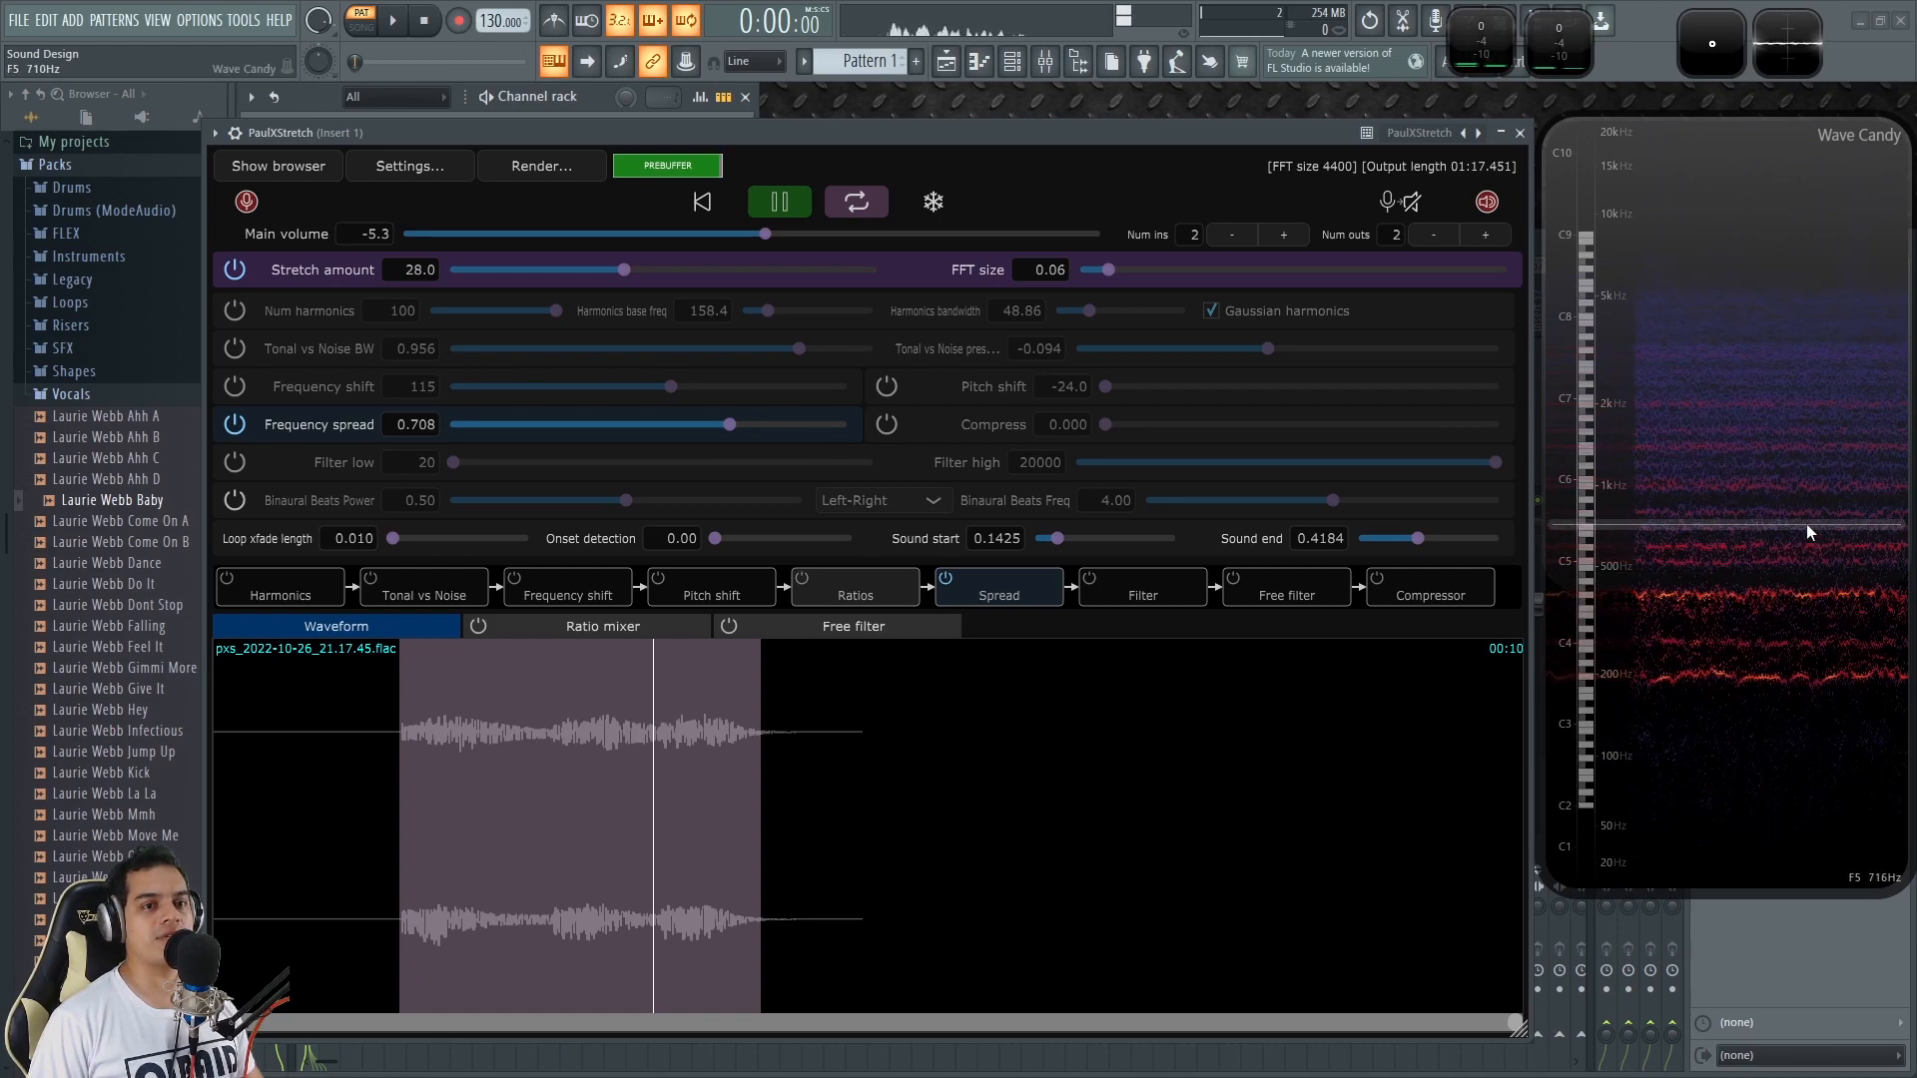
drag(731, 427, 863, 427)
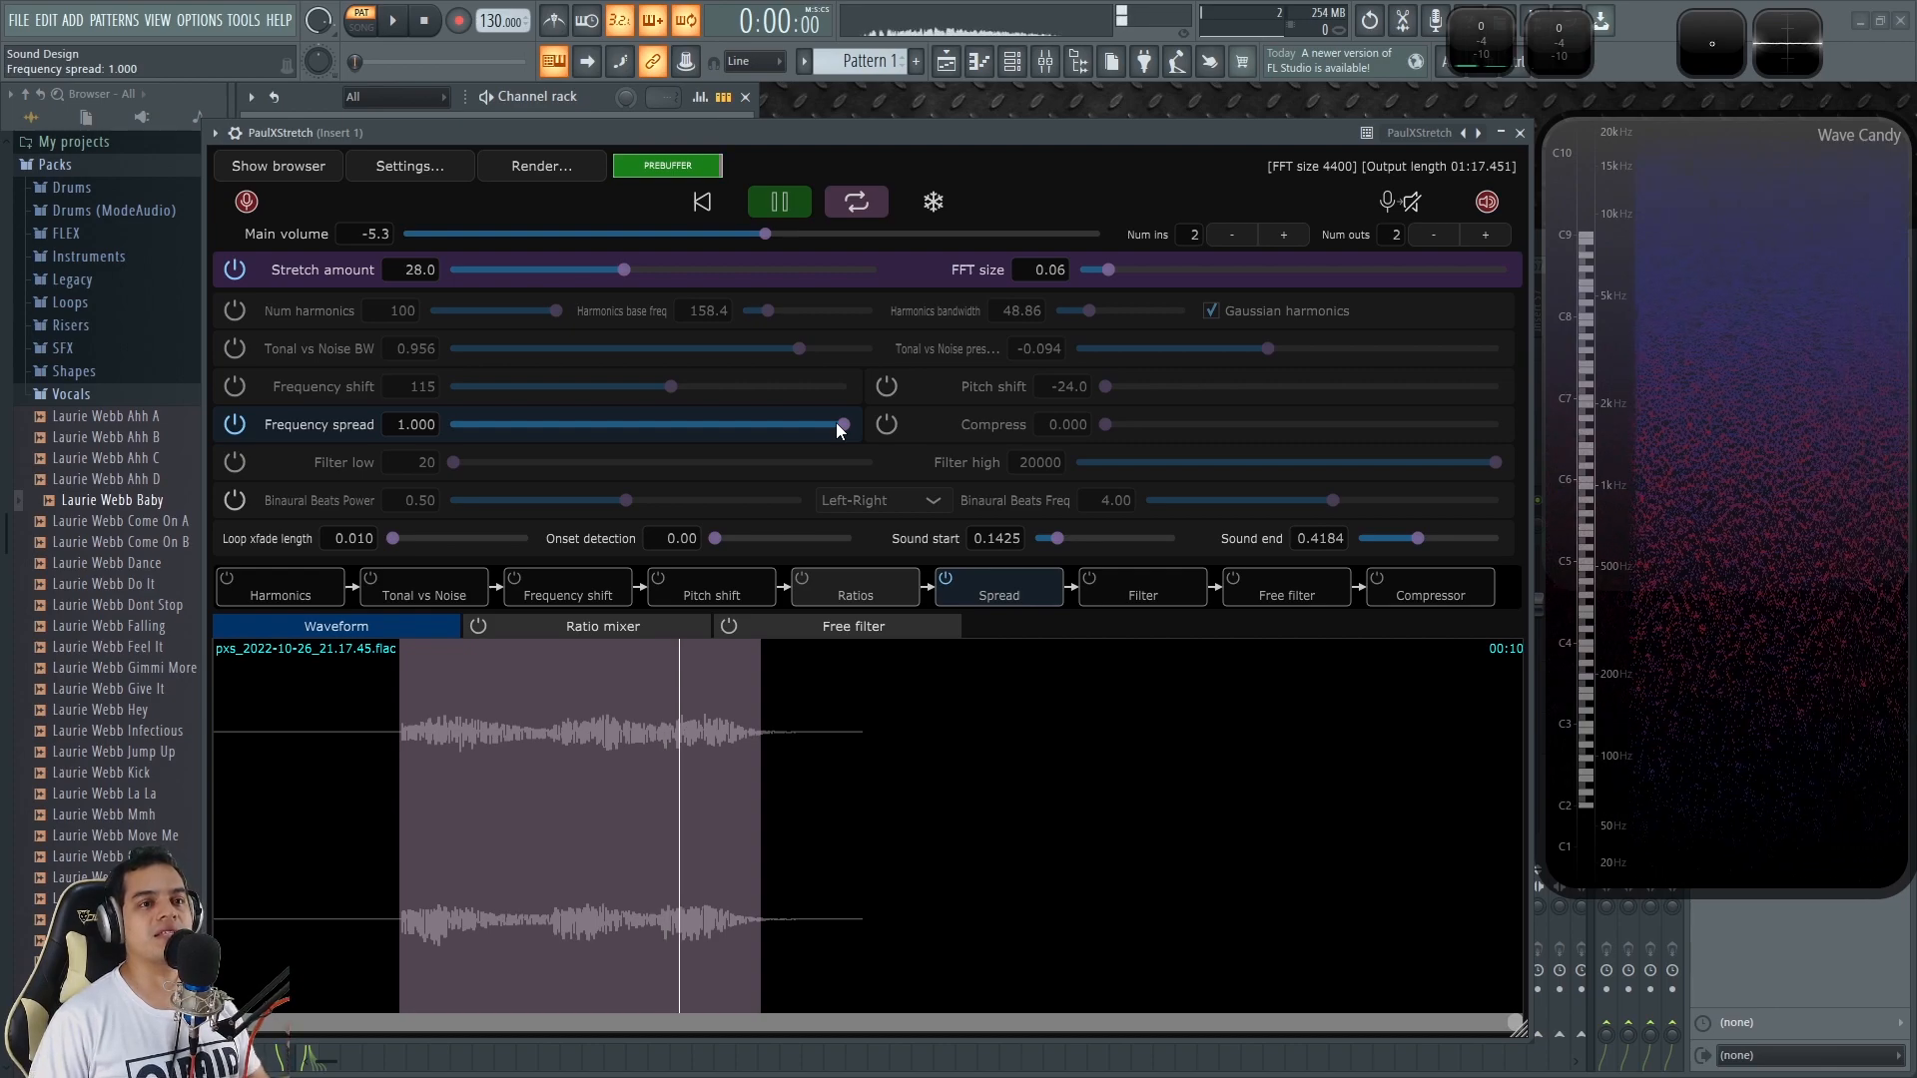
drag(843, 424, 734, 427)
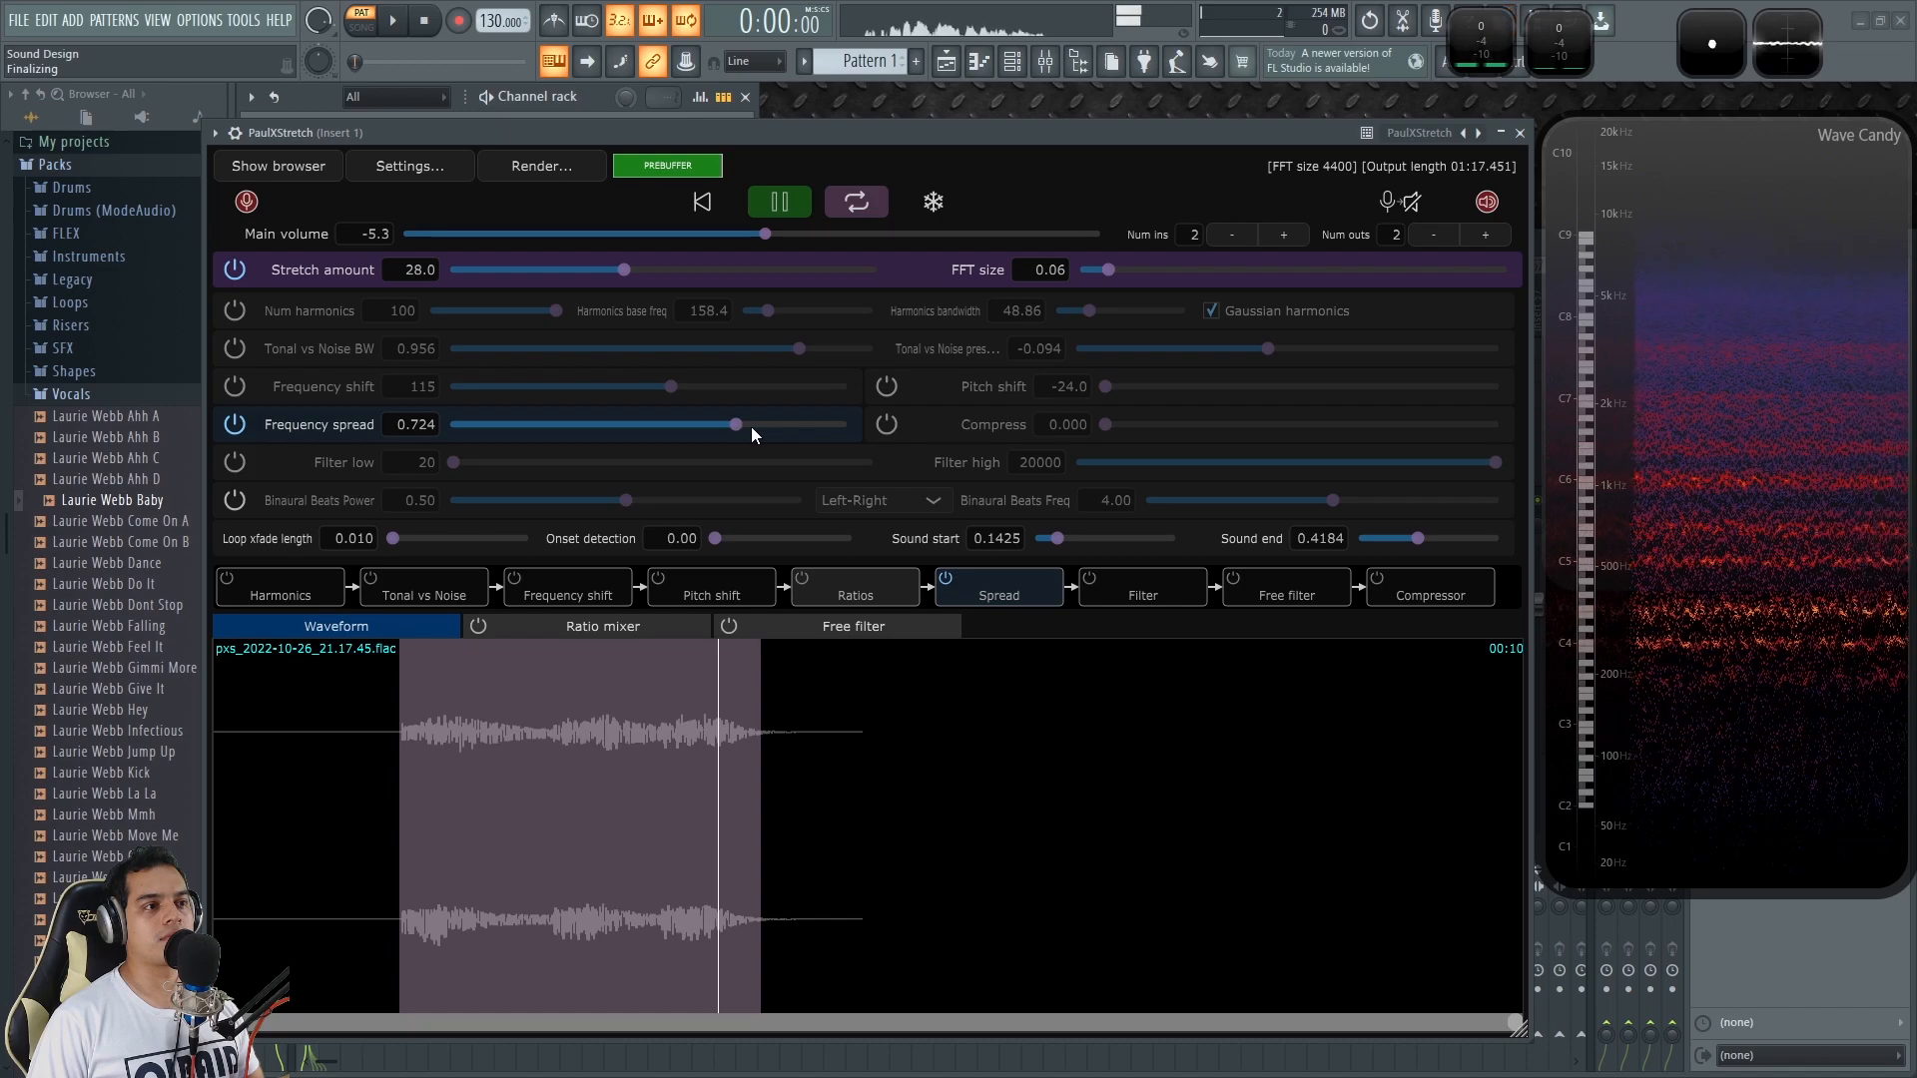
Step: Enable Compress and audition amounts of 0.798 and 0.522, settling on 0.708
click(878, 427)
drag(1117, 424, 1411, 425)
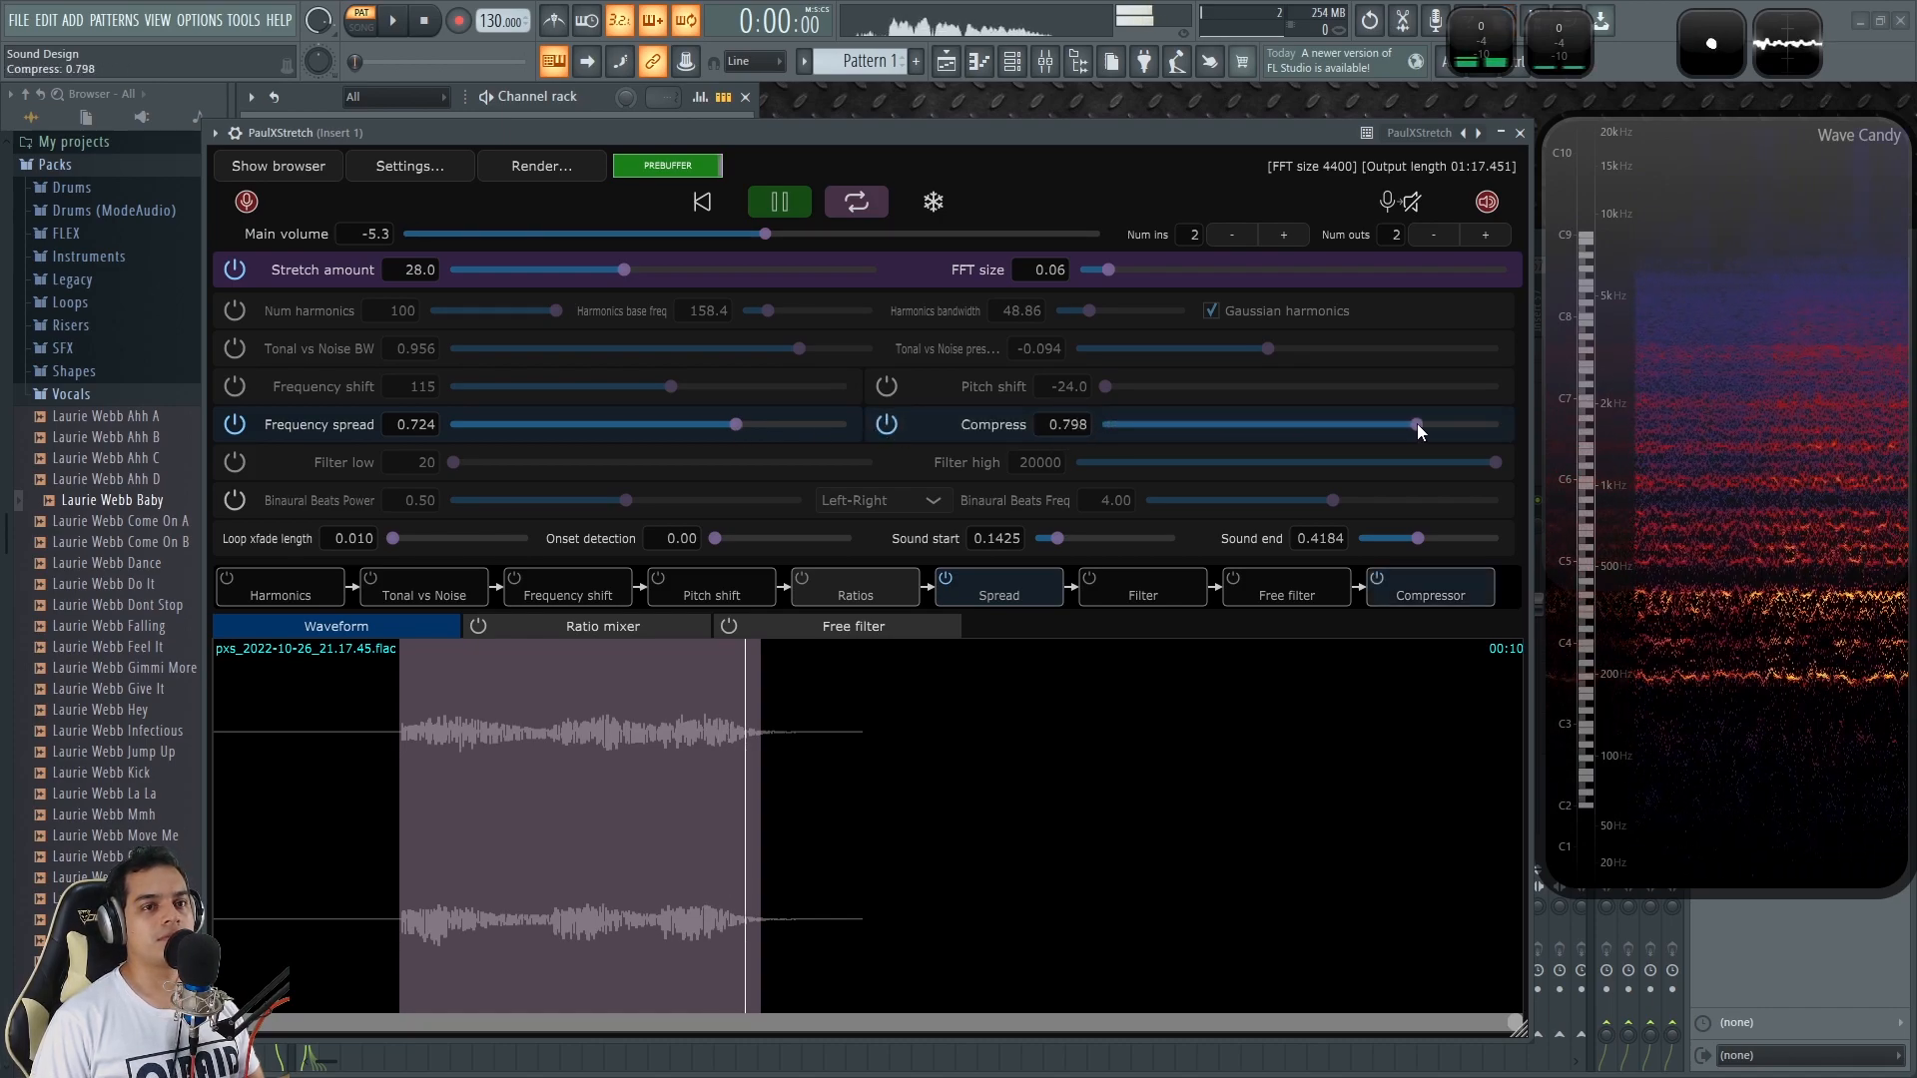
drag(1496, 428, 1309, 425)
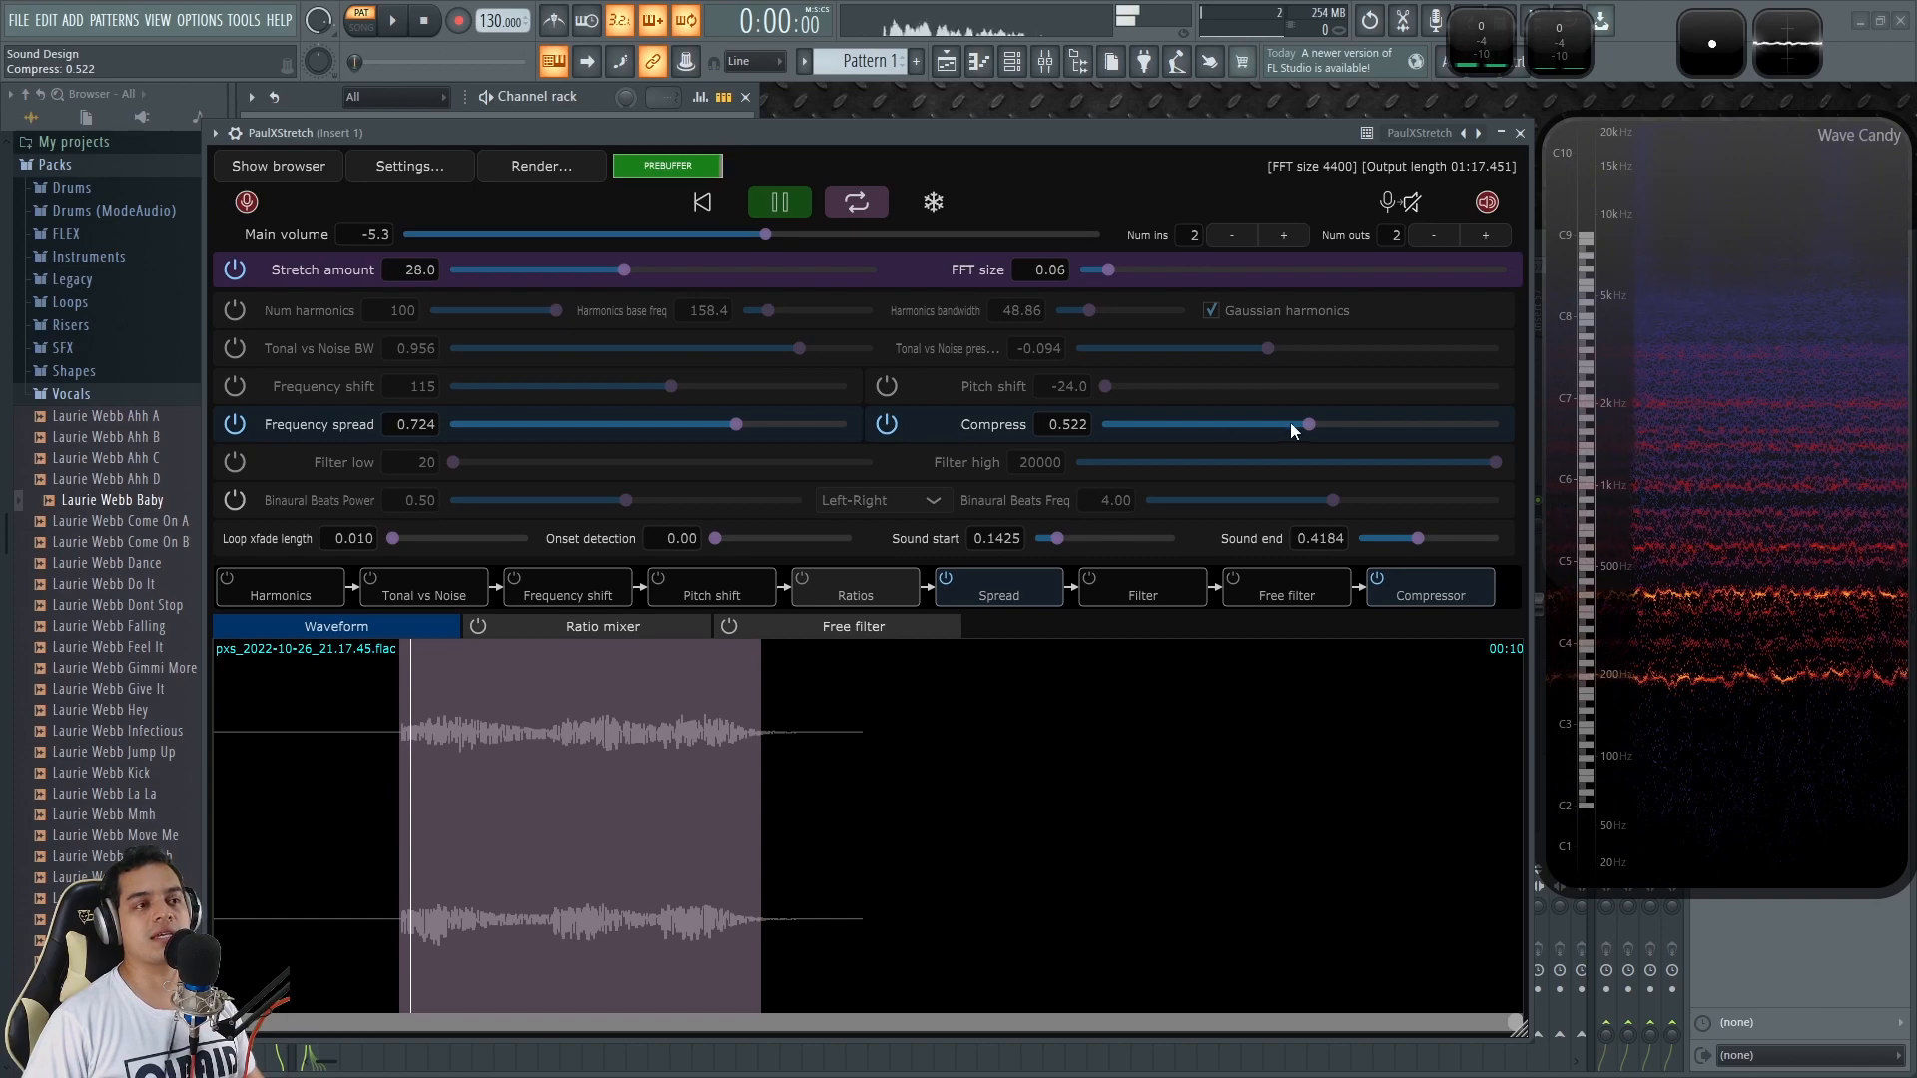
drag(1310, 426, 1382, 425)
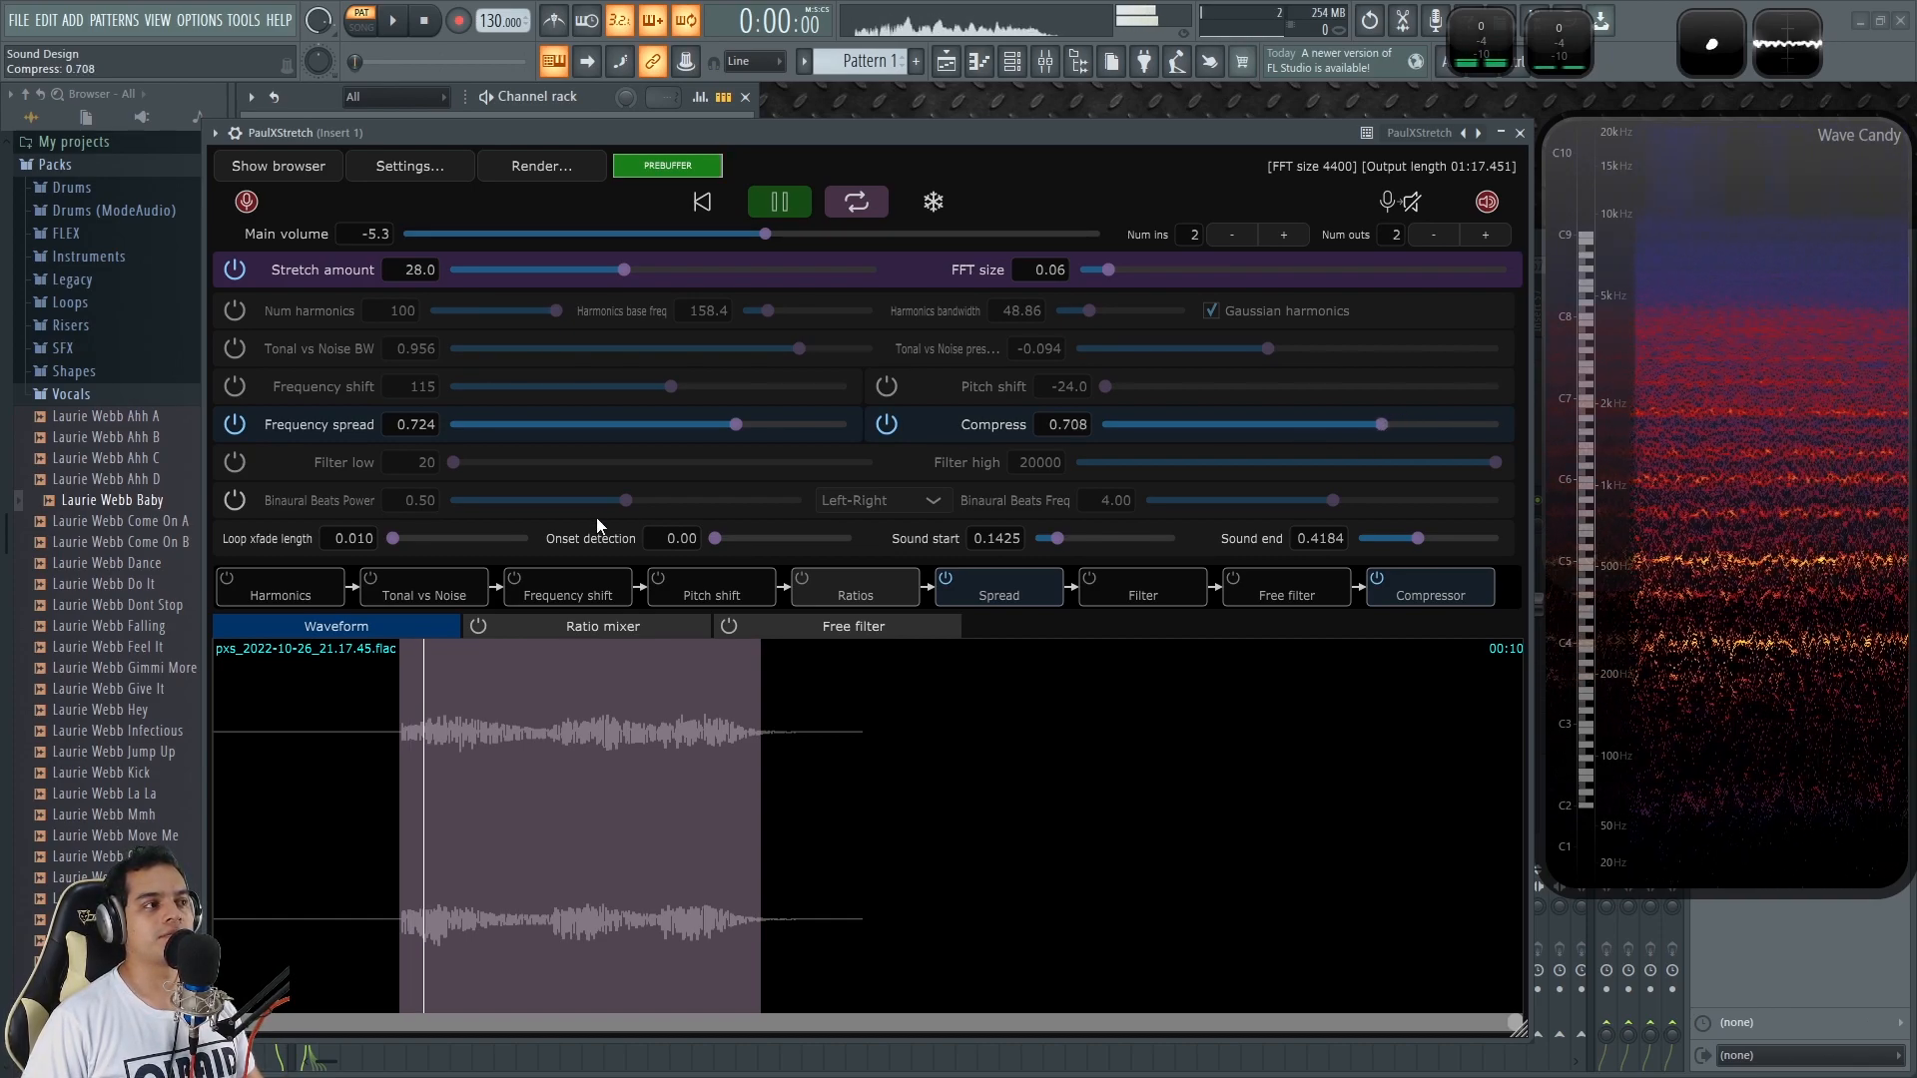
Step: Try the Filter with a low cutoff of 589, restore it to 20, sweep the high cutoff back to 20000, and disable the Filter
click(454, 462)
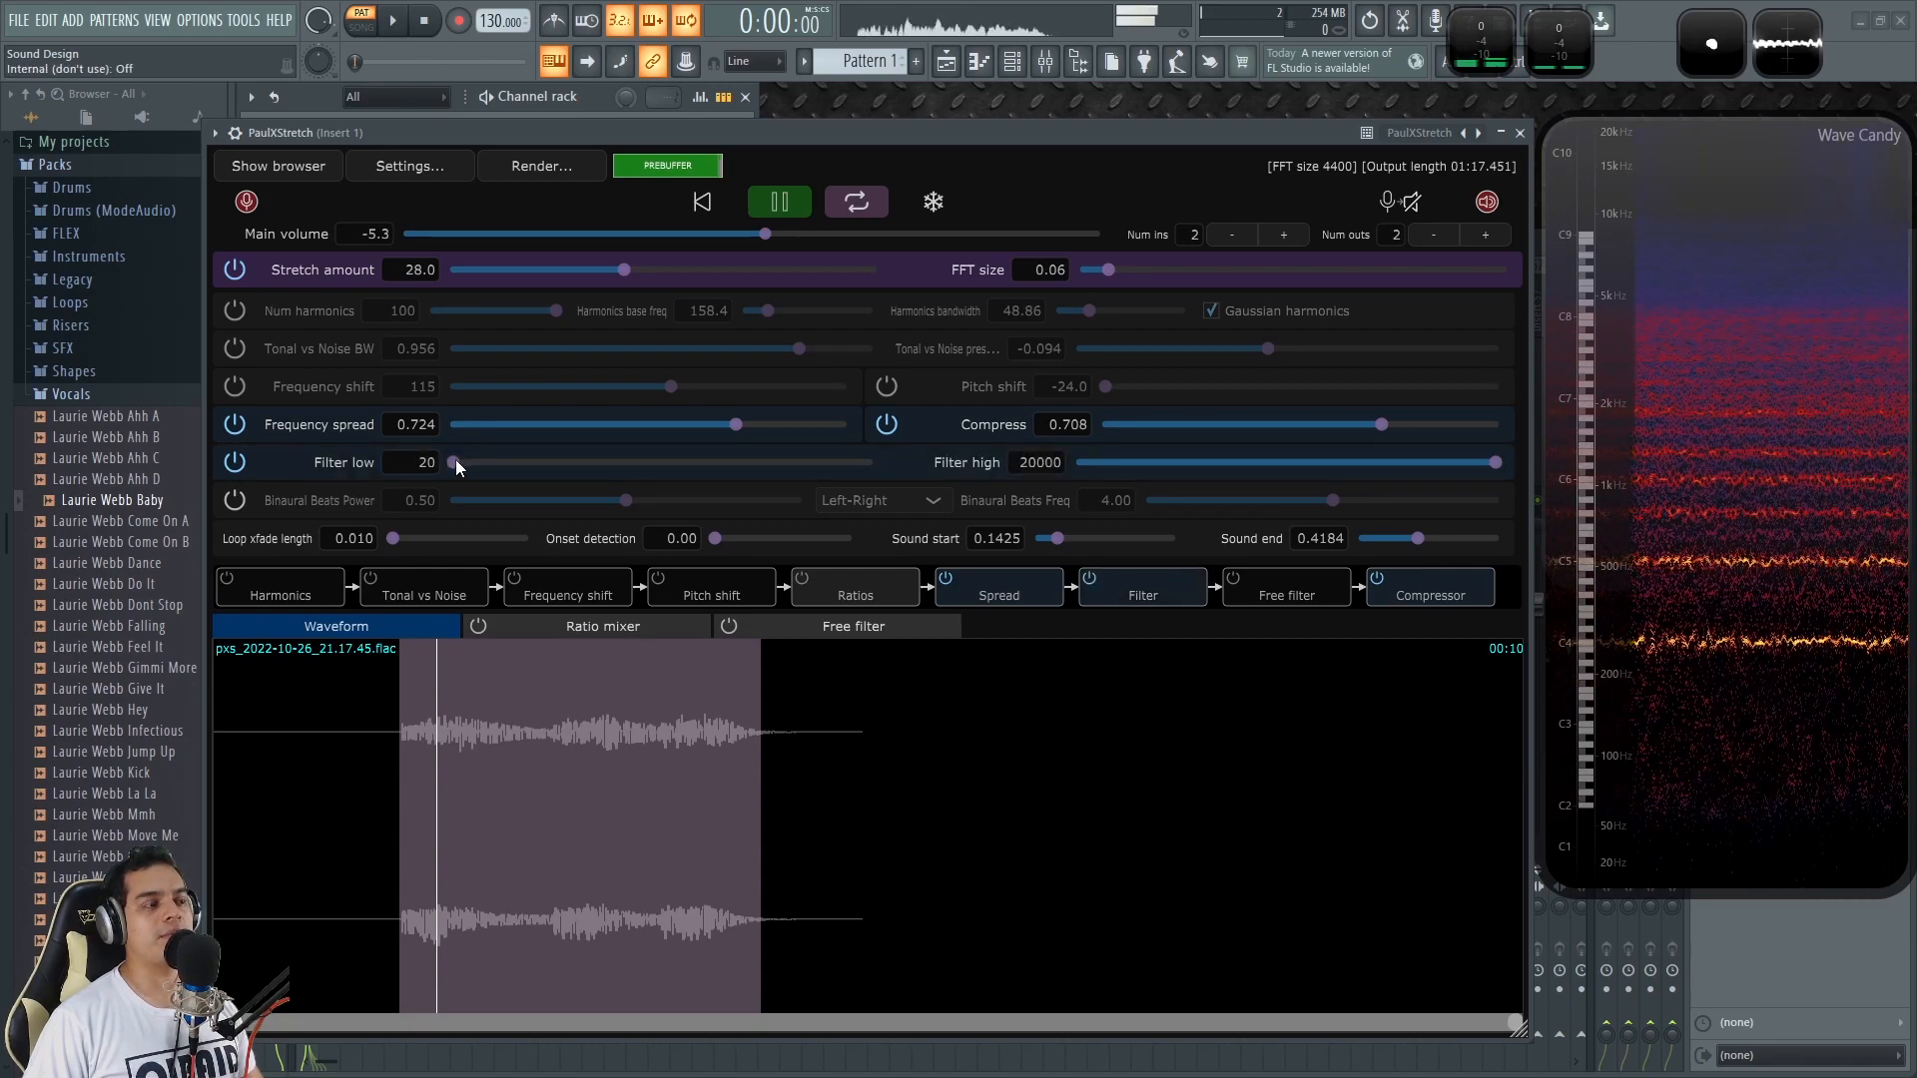
drag(452, 464, 573, 464)
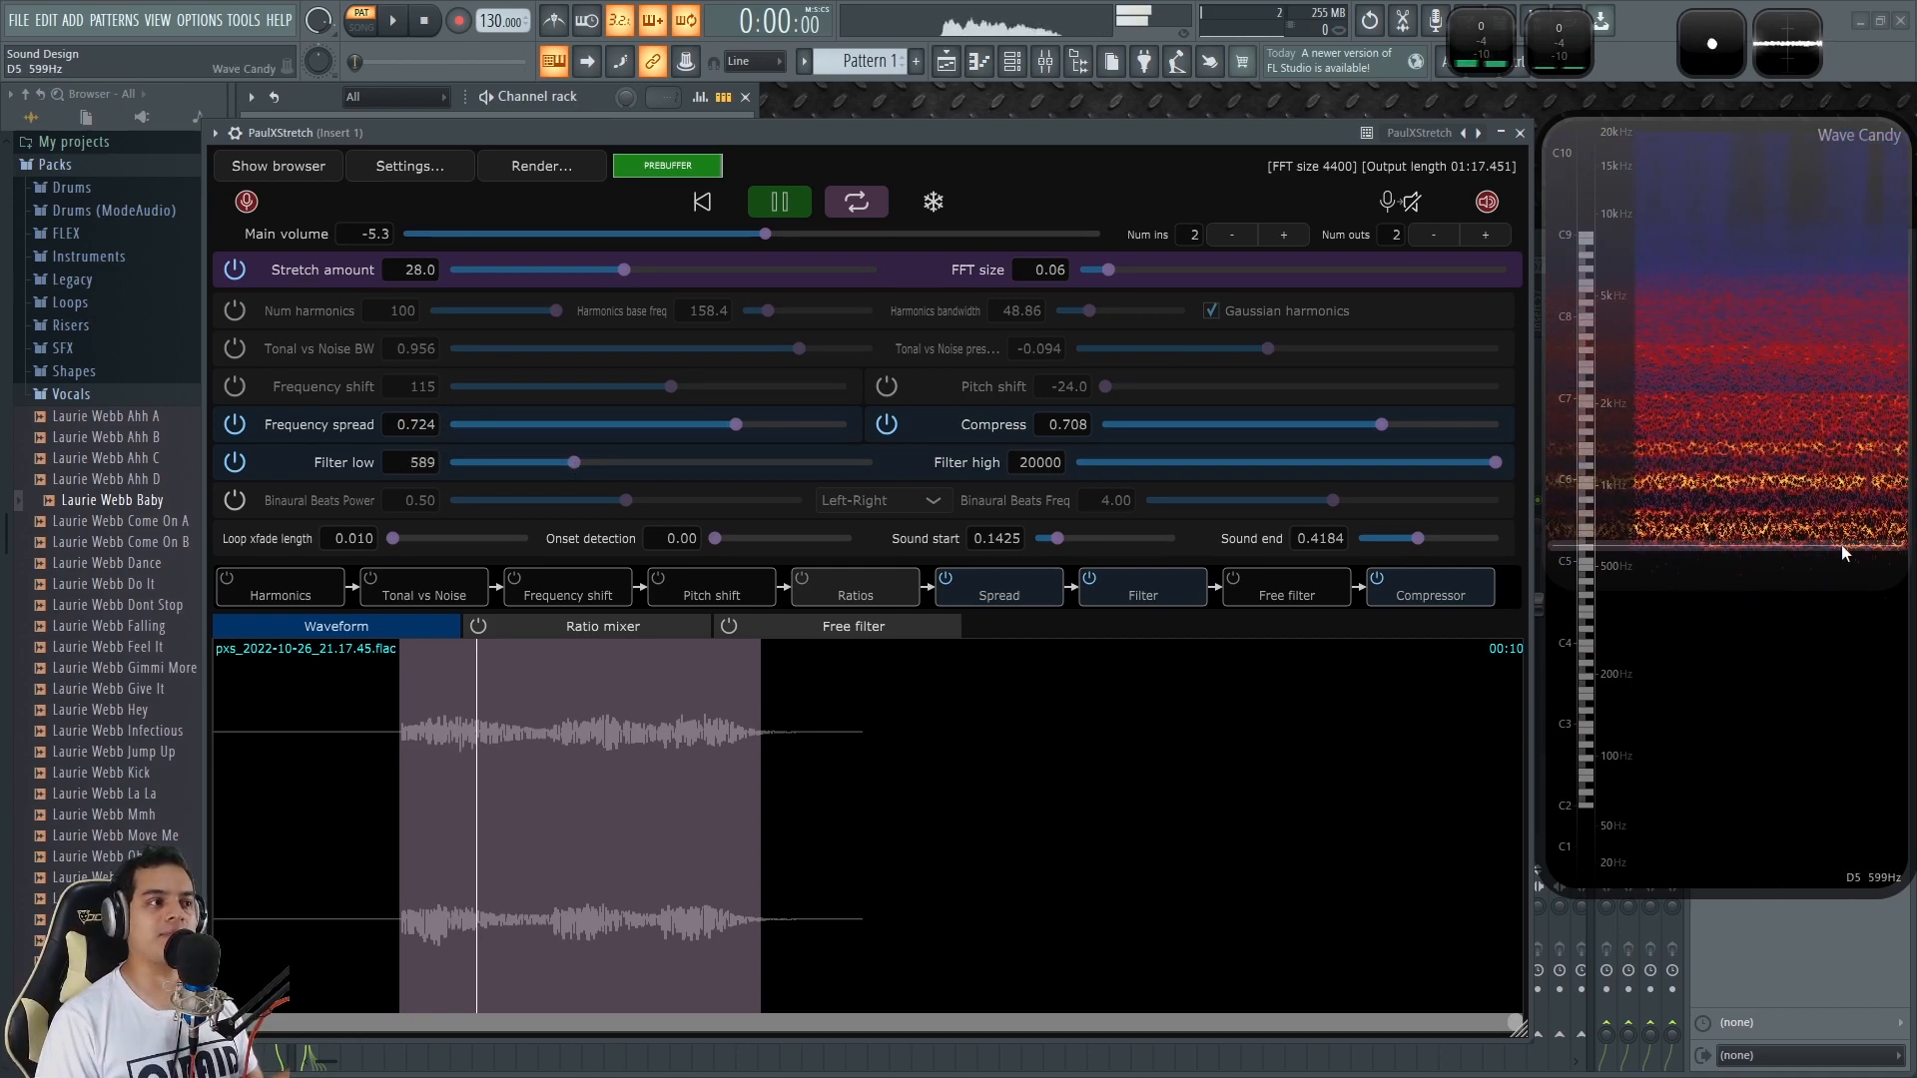
drag(575, 464, 391, 466)
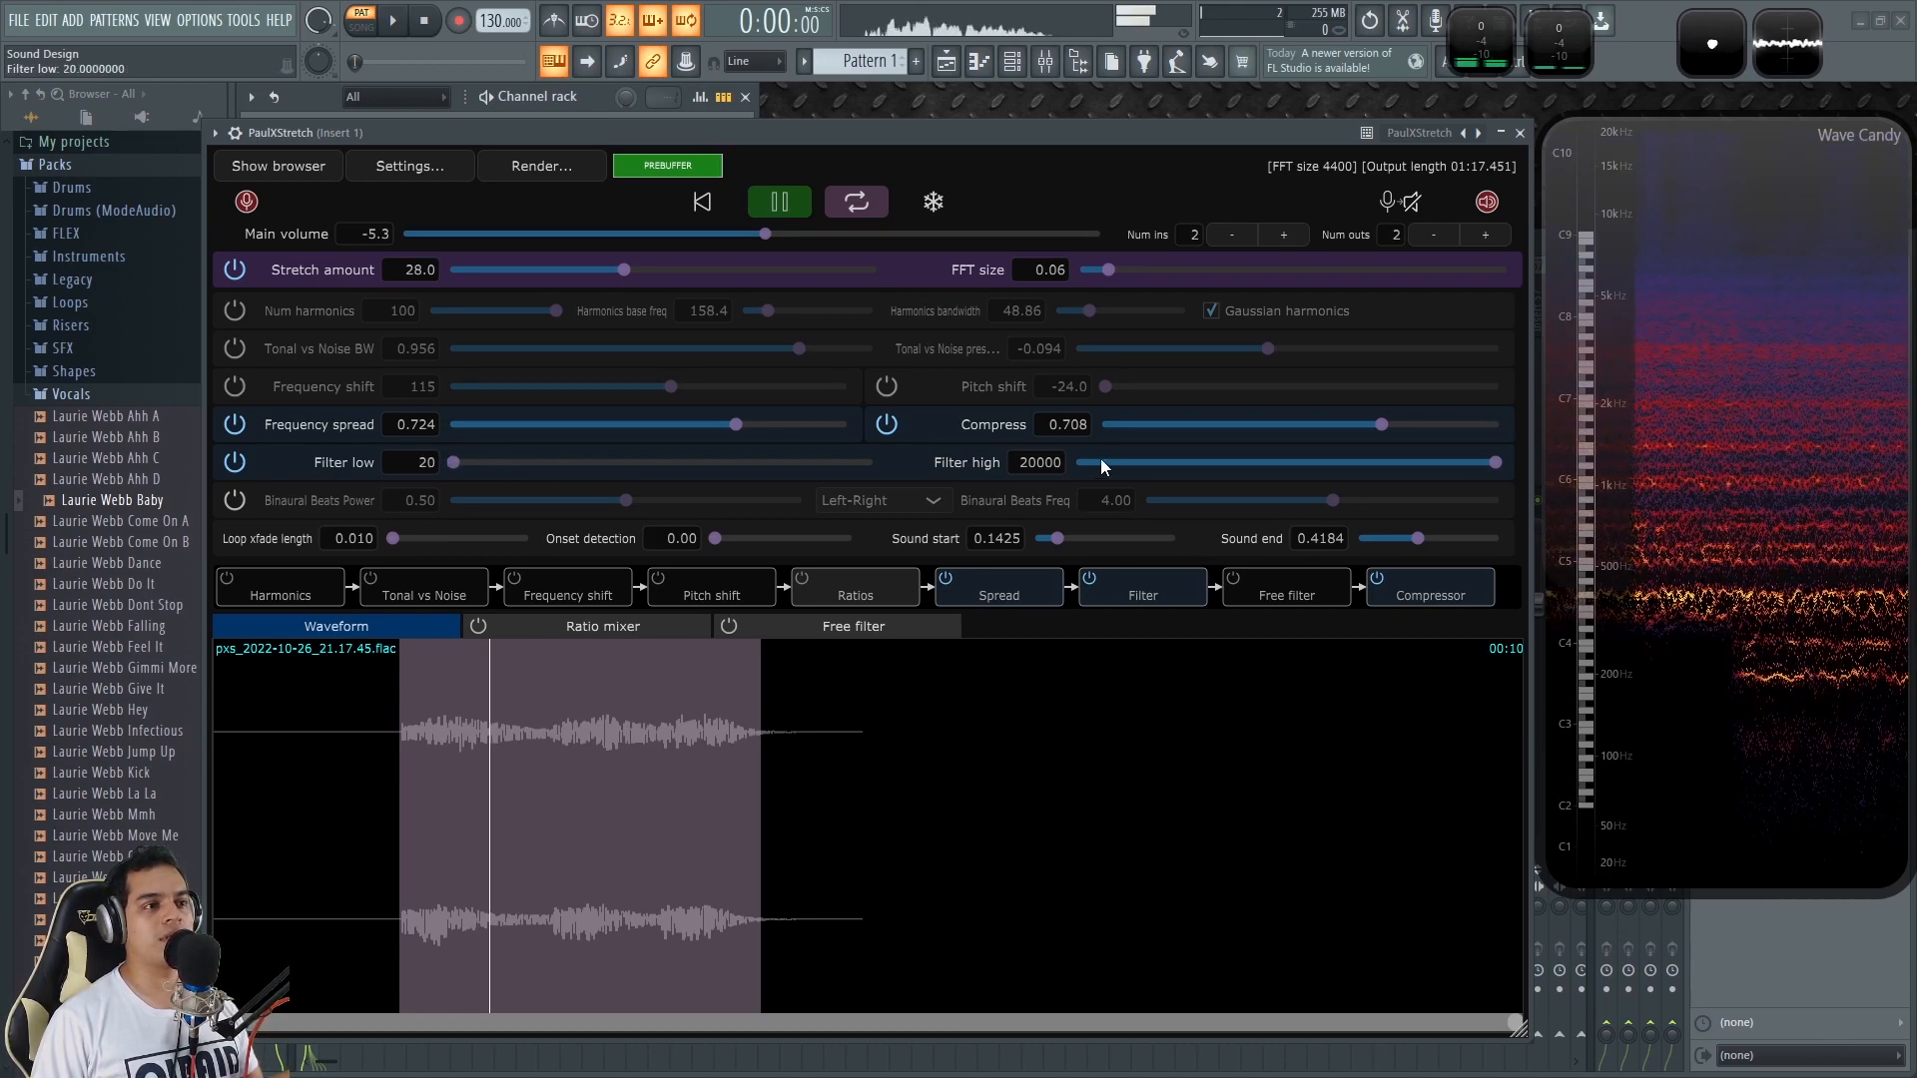
drag(1495, 462, 1558, 459)
click(238, 461)
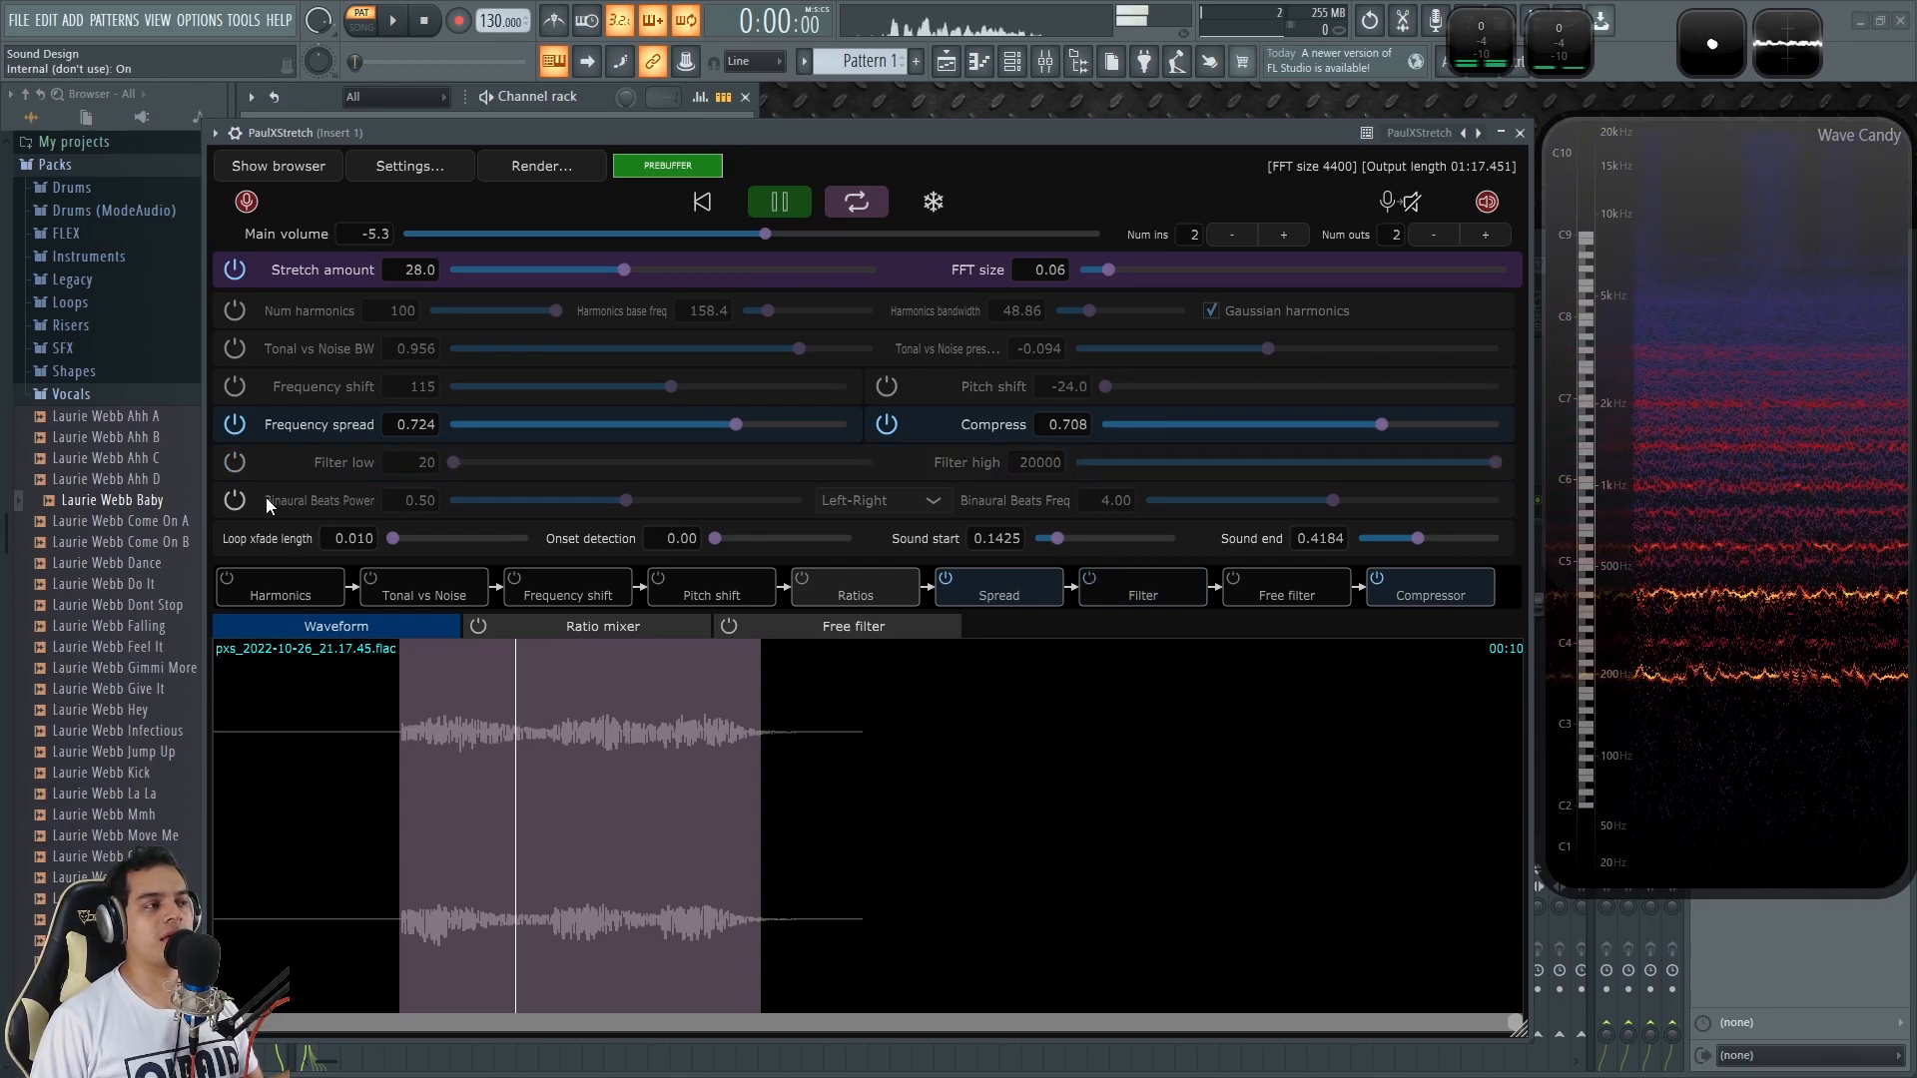
Step: Enable Binaural Beats at power 0.81, audition frequencies of 0.33, 48.29 and 0.30, settle on 0.42, and disable it
click(234, 500)
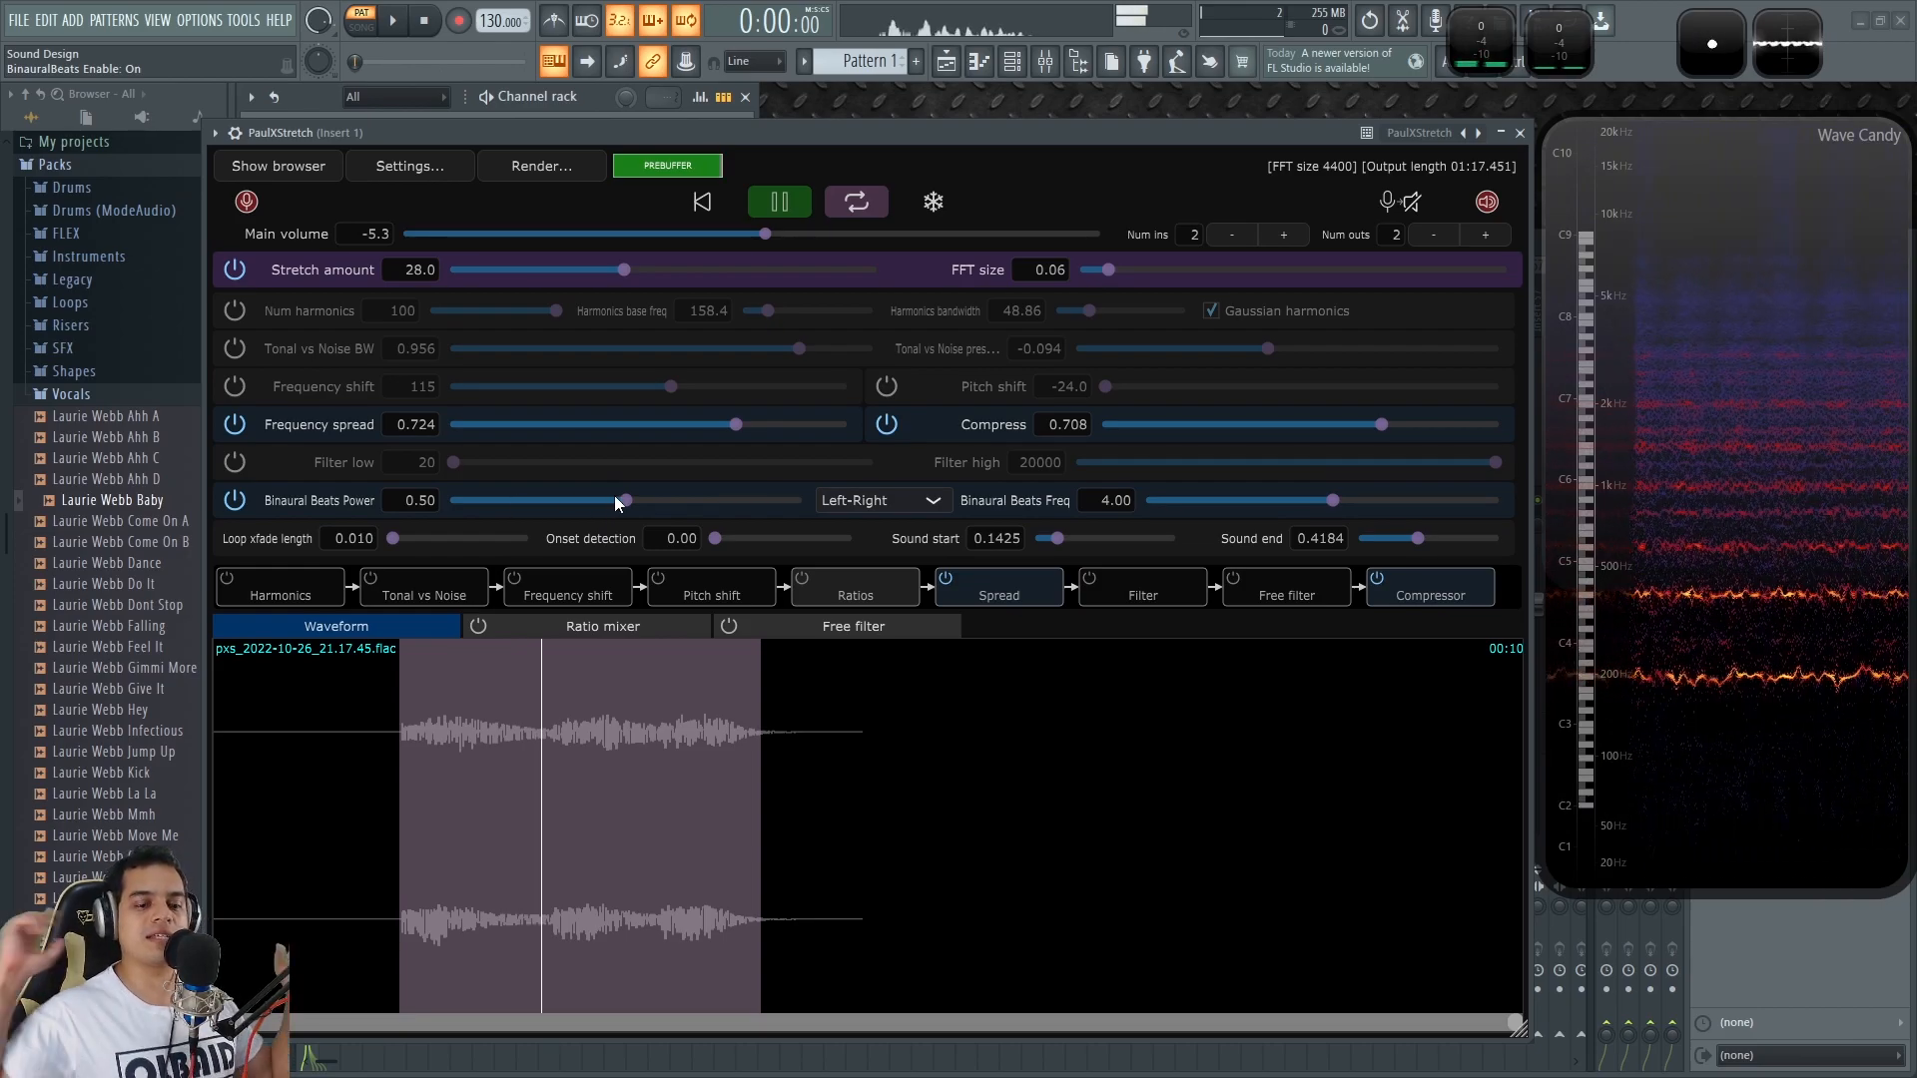
drag(614, 496, 733, 500)
drag(1318, 493, 1244, 499)
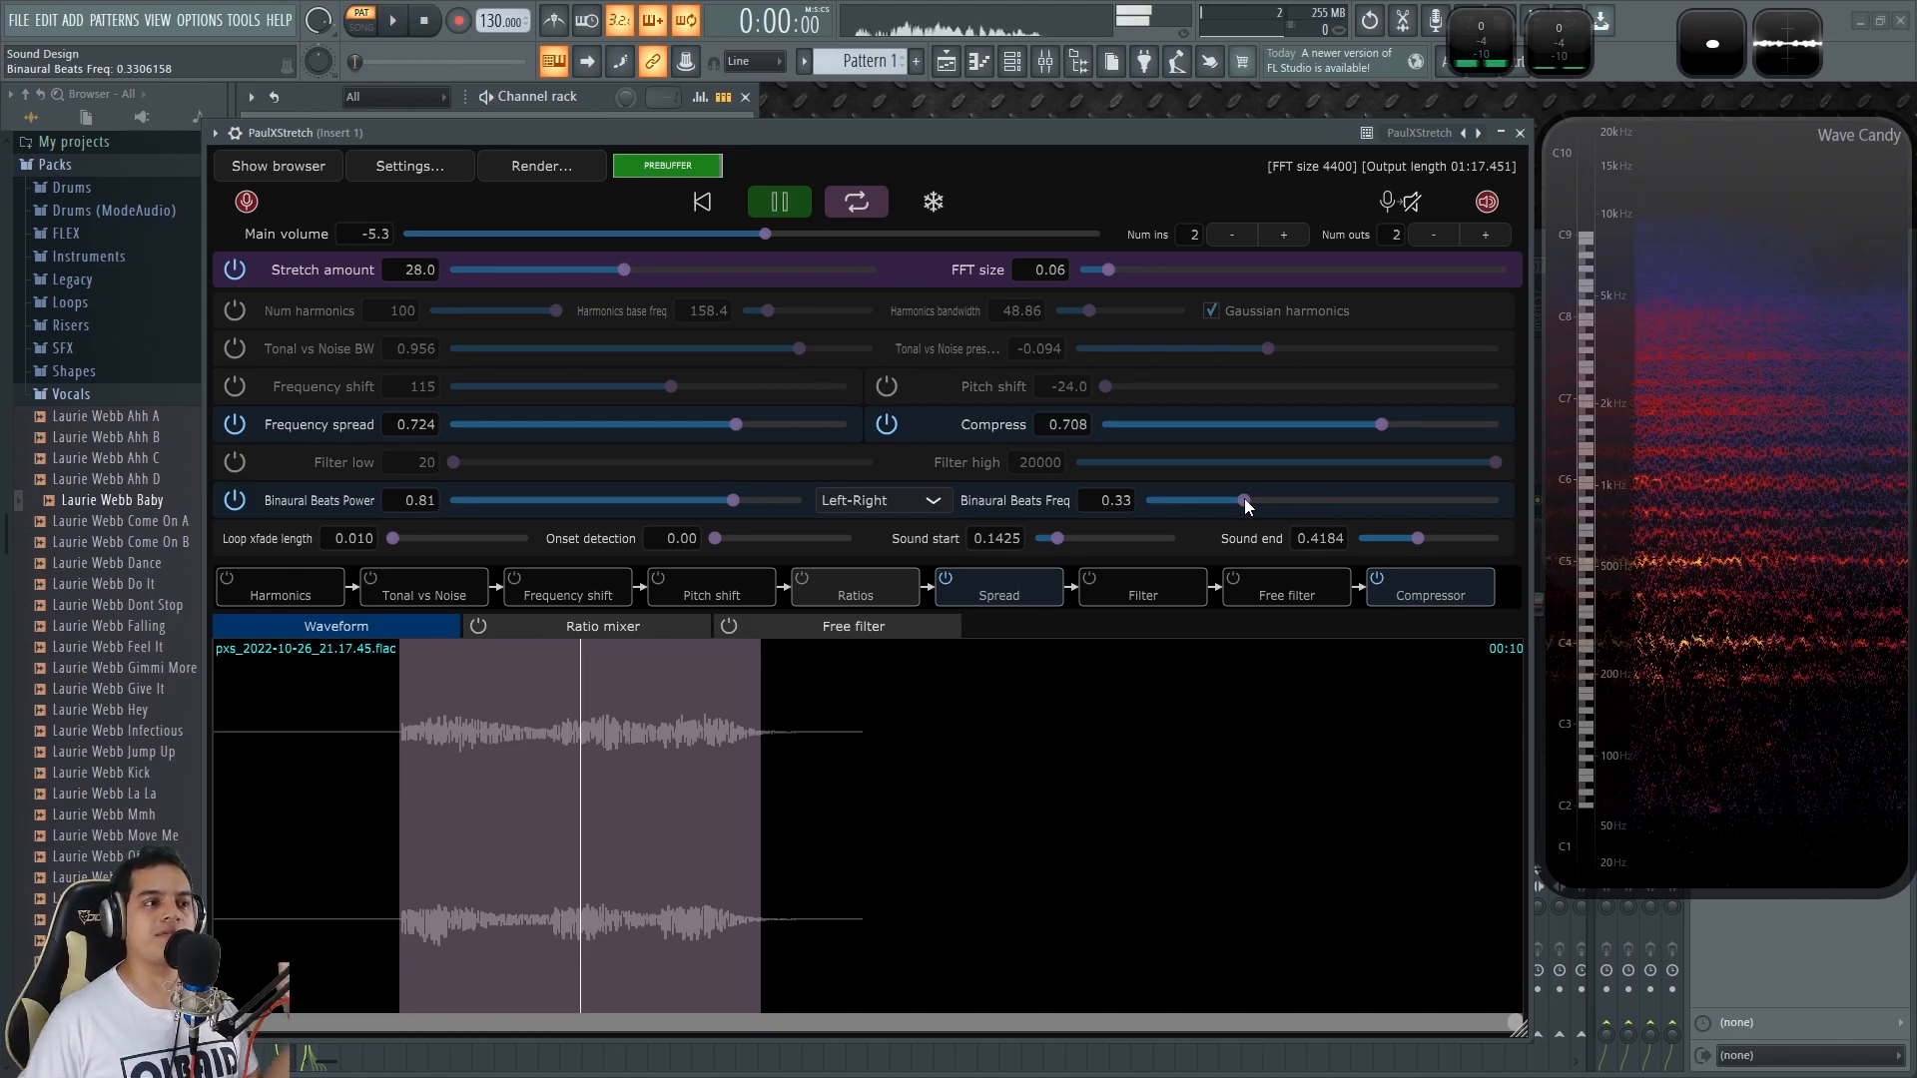
drag(1244, 499, 1169, 503)
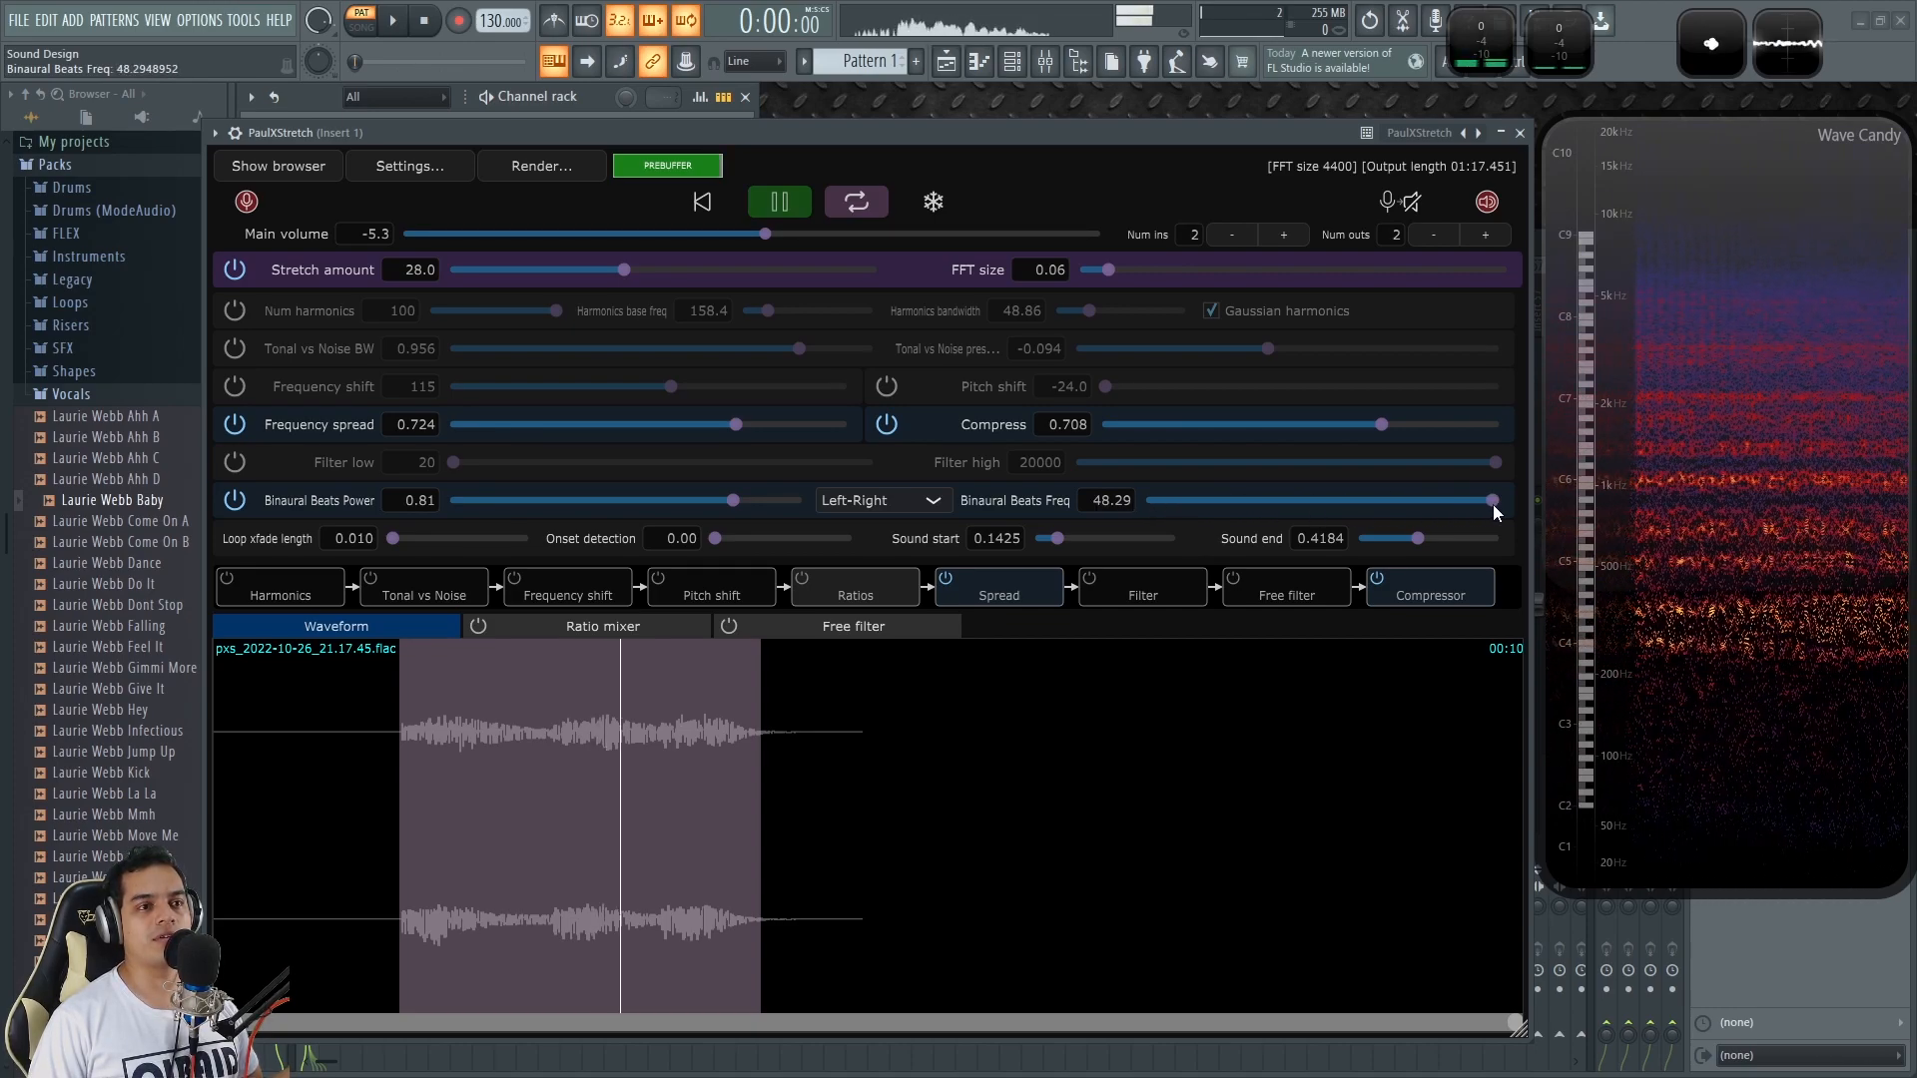
drag(1495, 500, 1242, 500)
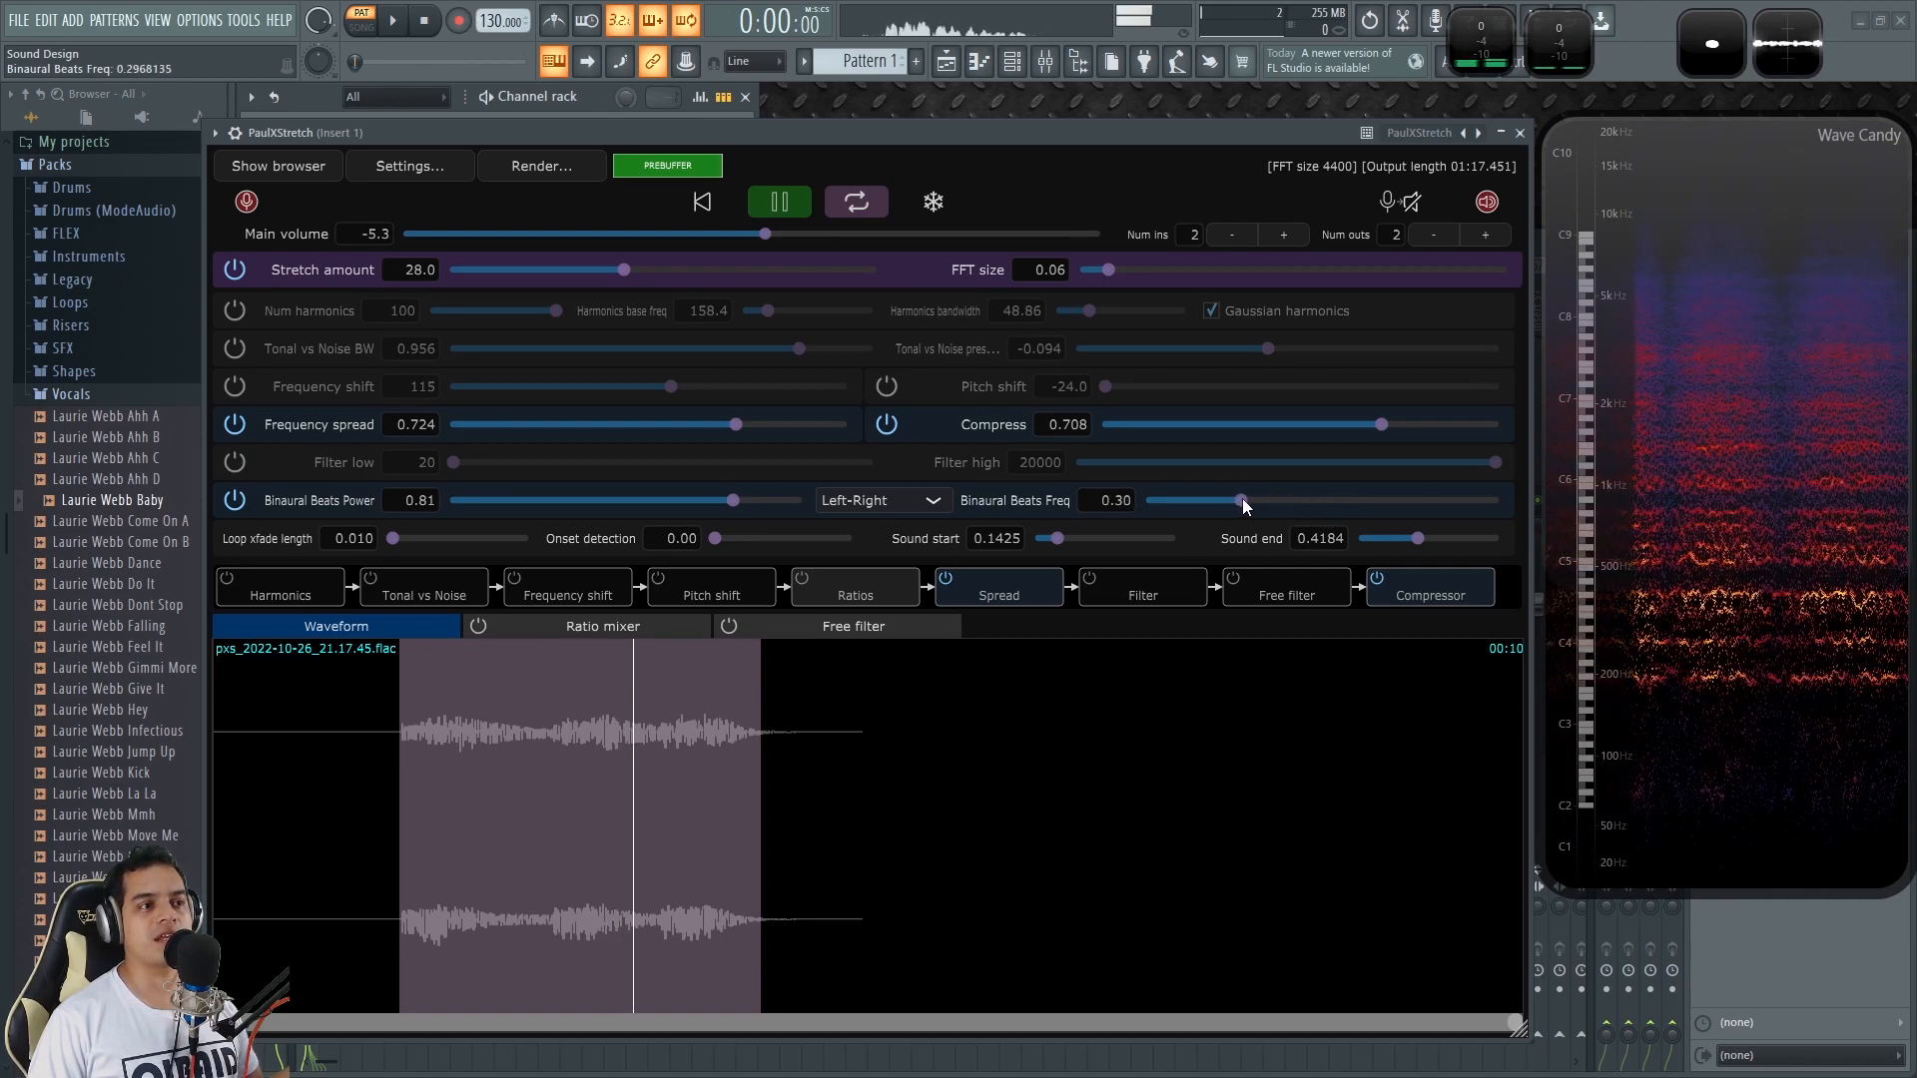
drag(1242, 499, 1250, 500)
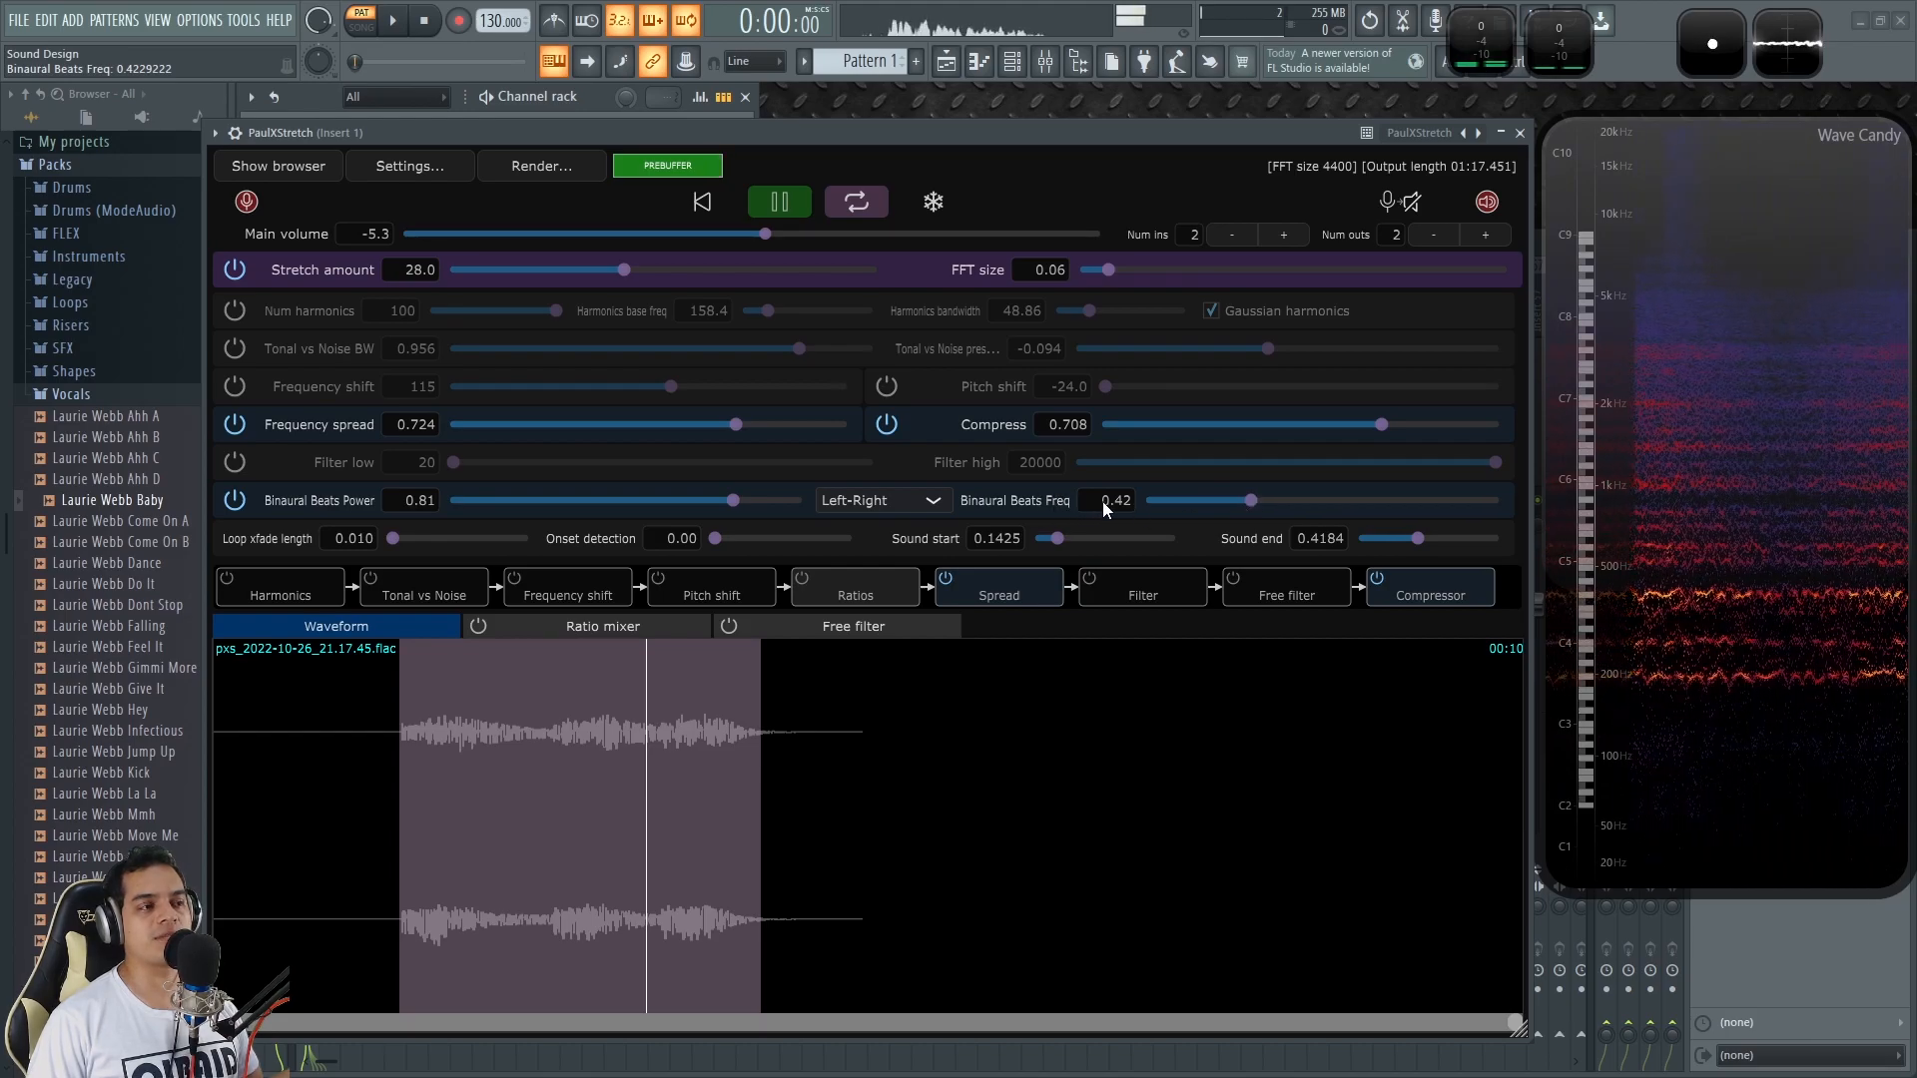
click(235, 501)
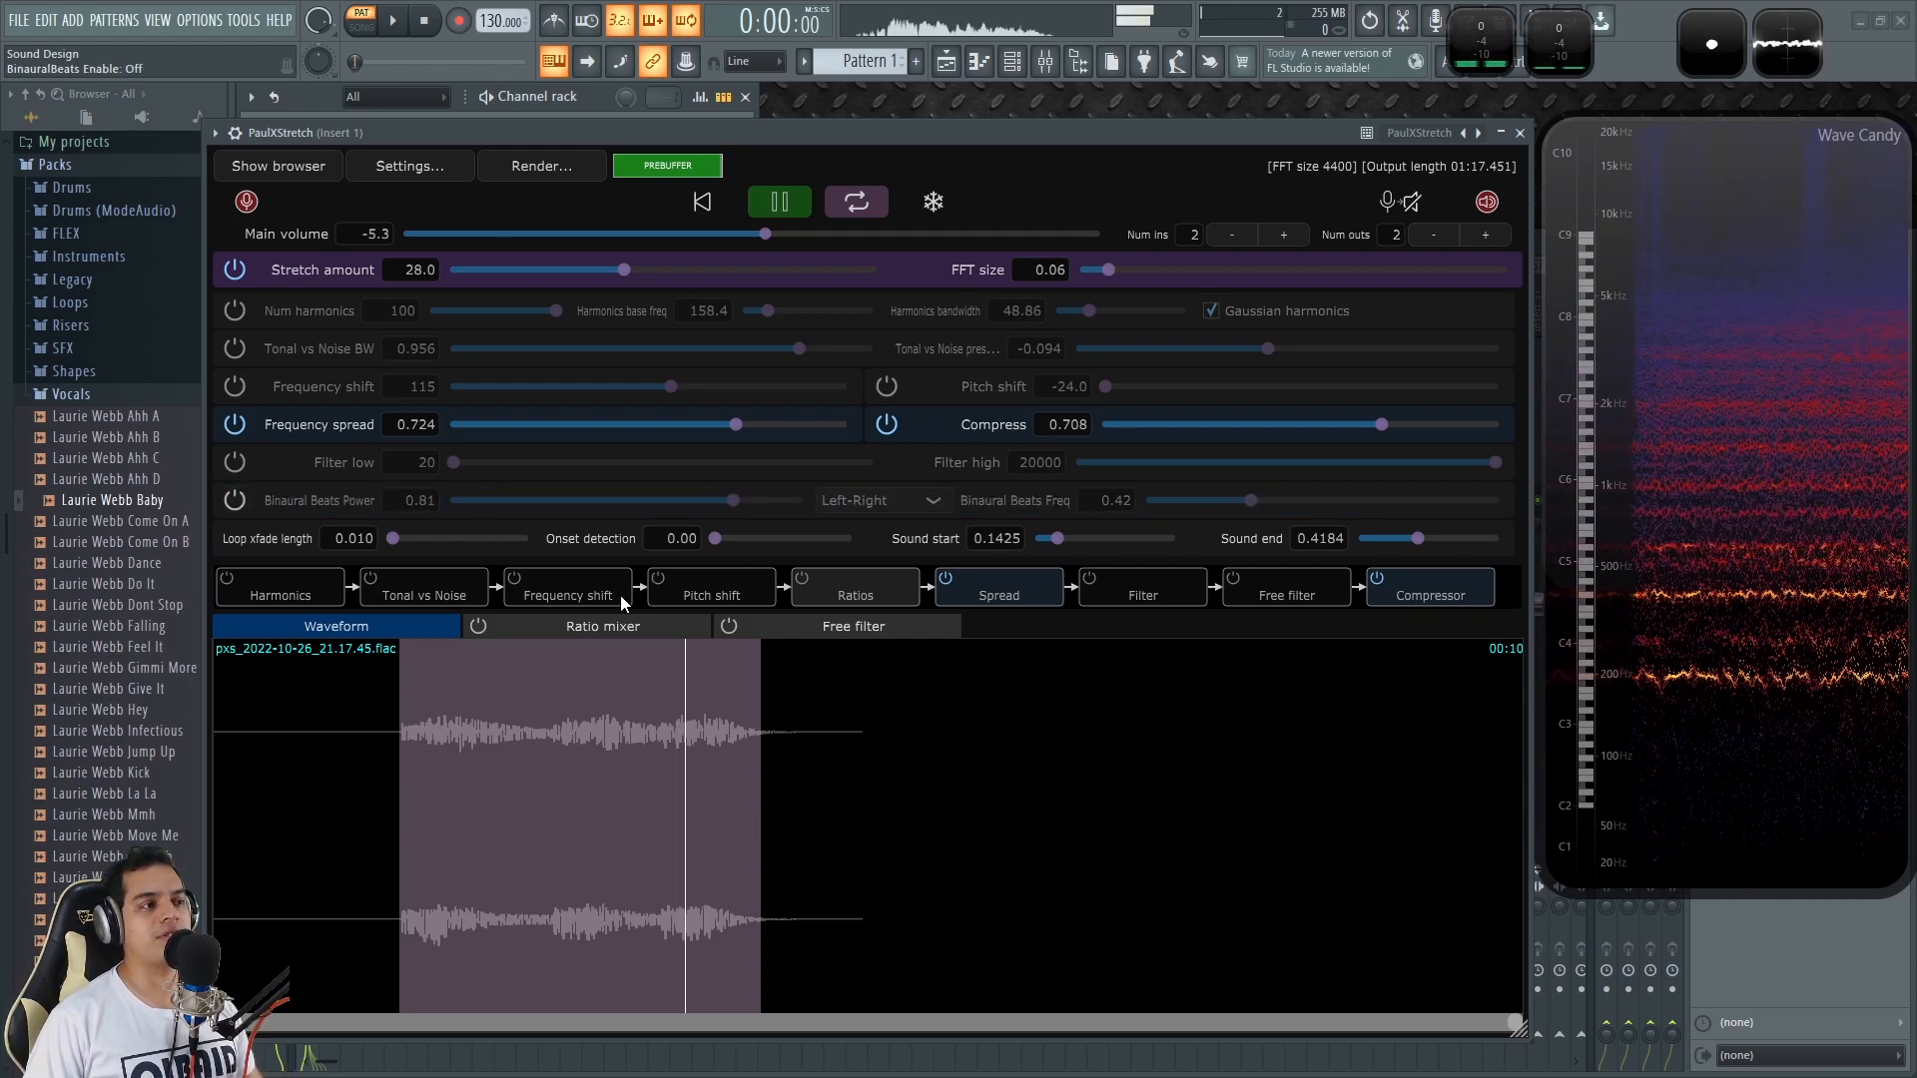
Step: Disable Frequency spread and Compress, and set the FFT size to 0.70 and the stretch amount to 2.5
click(944, 579)
drag(1156, 279, 1378, 268)
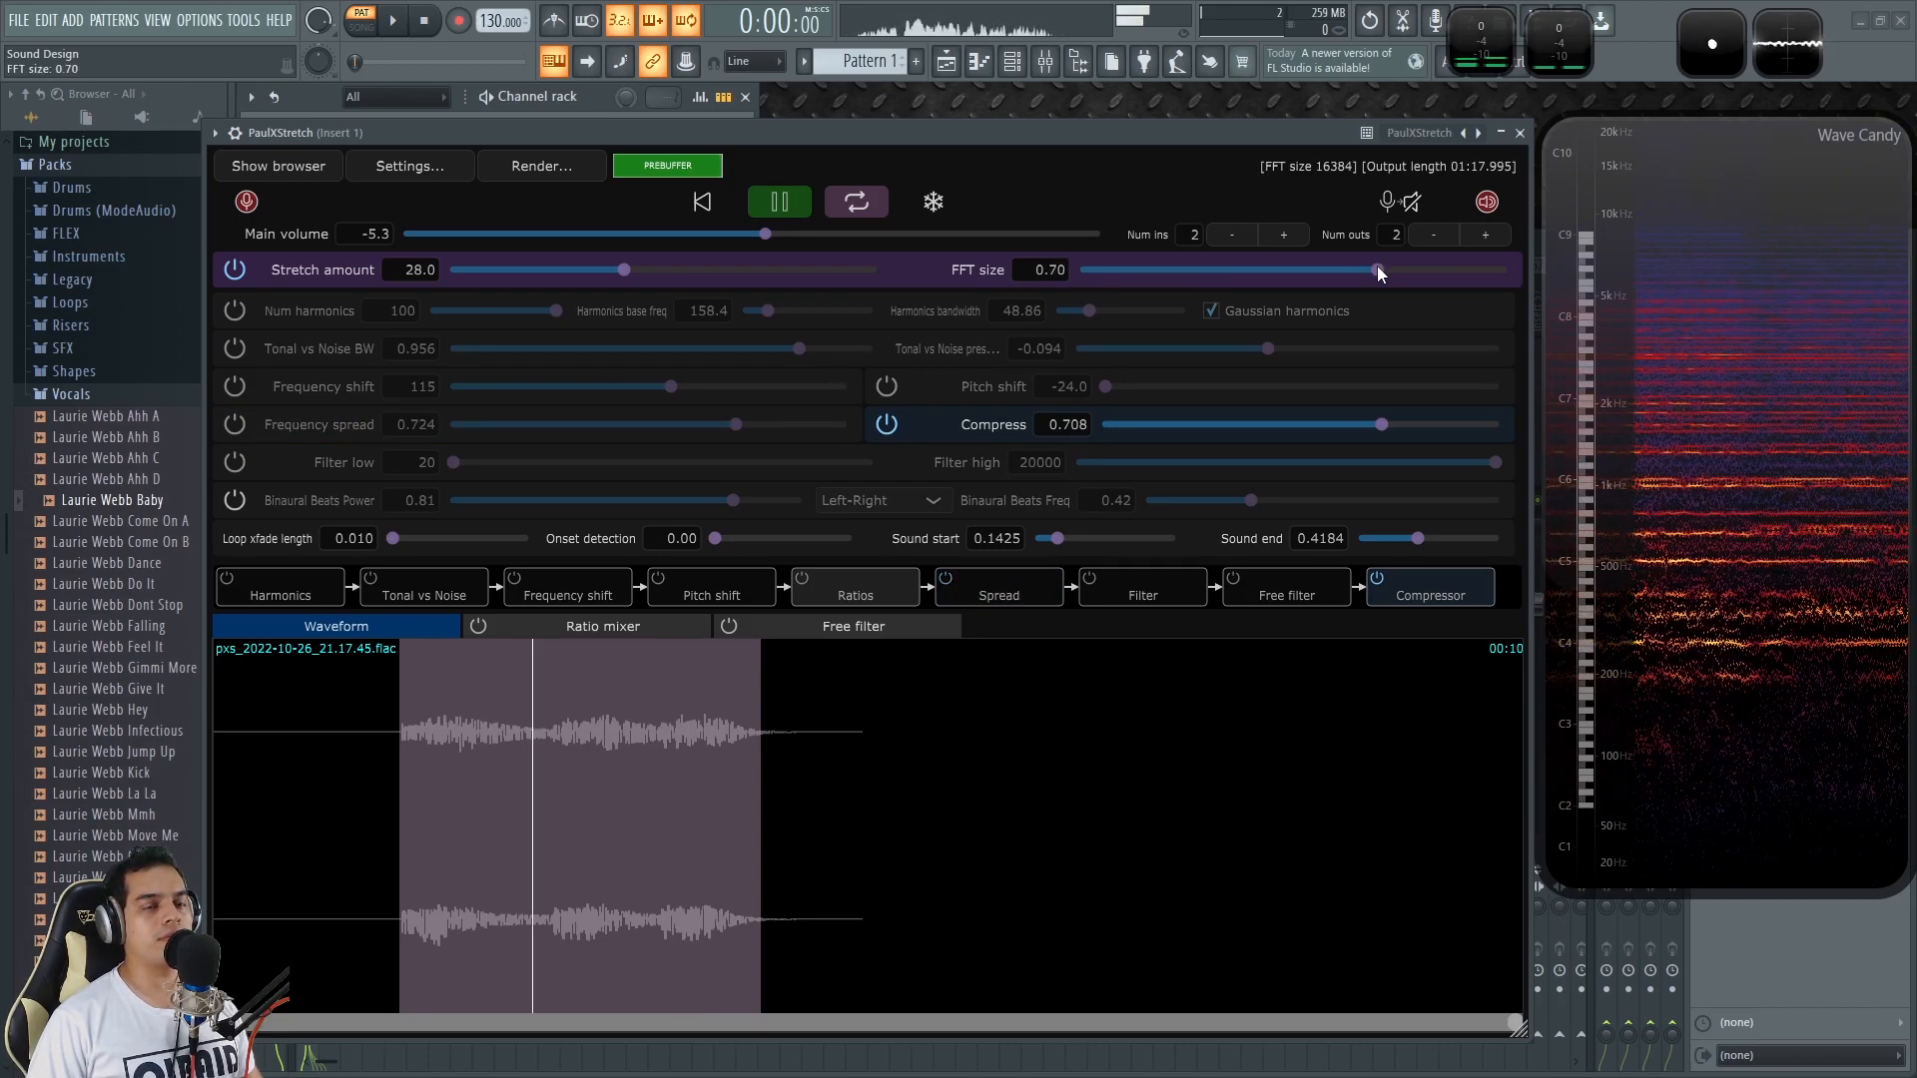
drag(624, 270, 547, 277)
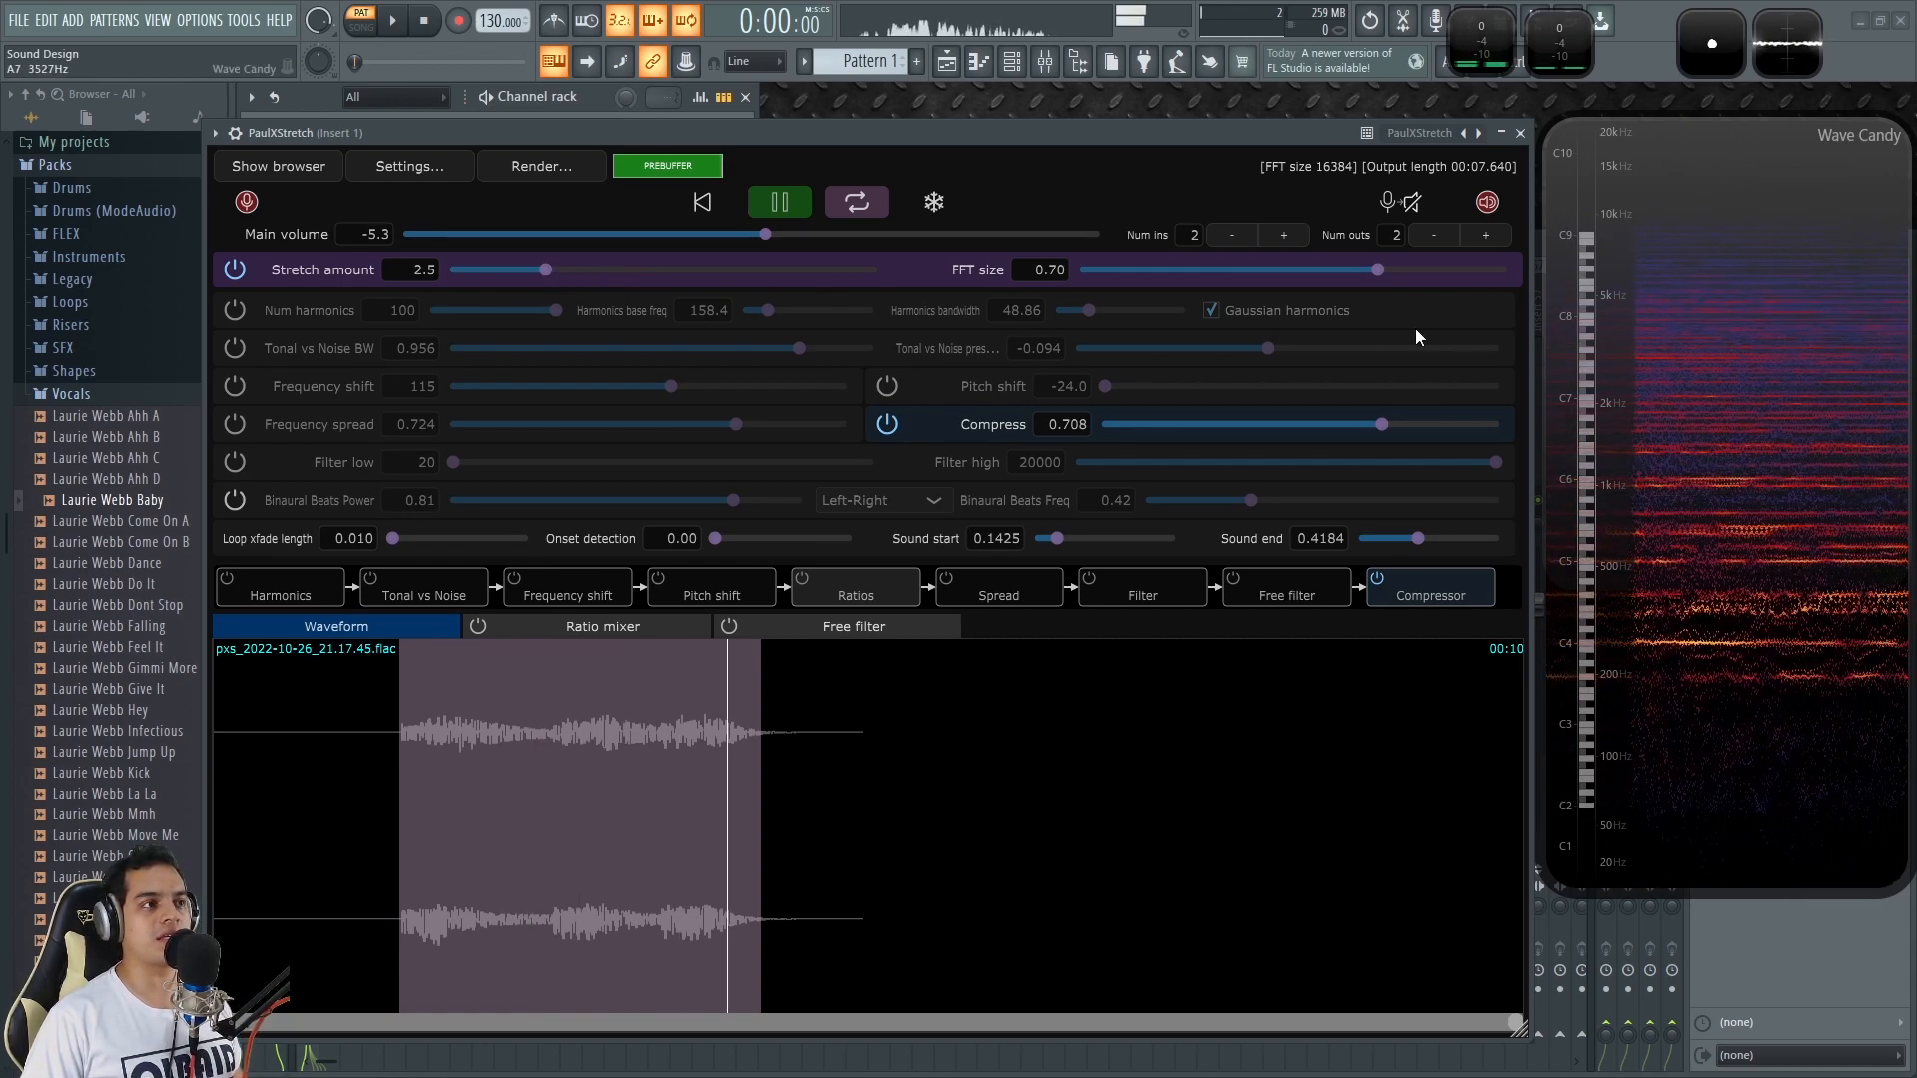
click(885, 424)
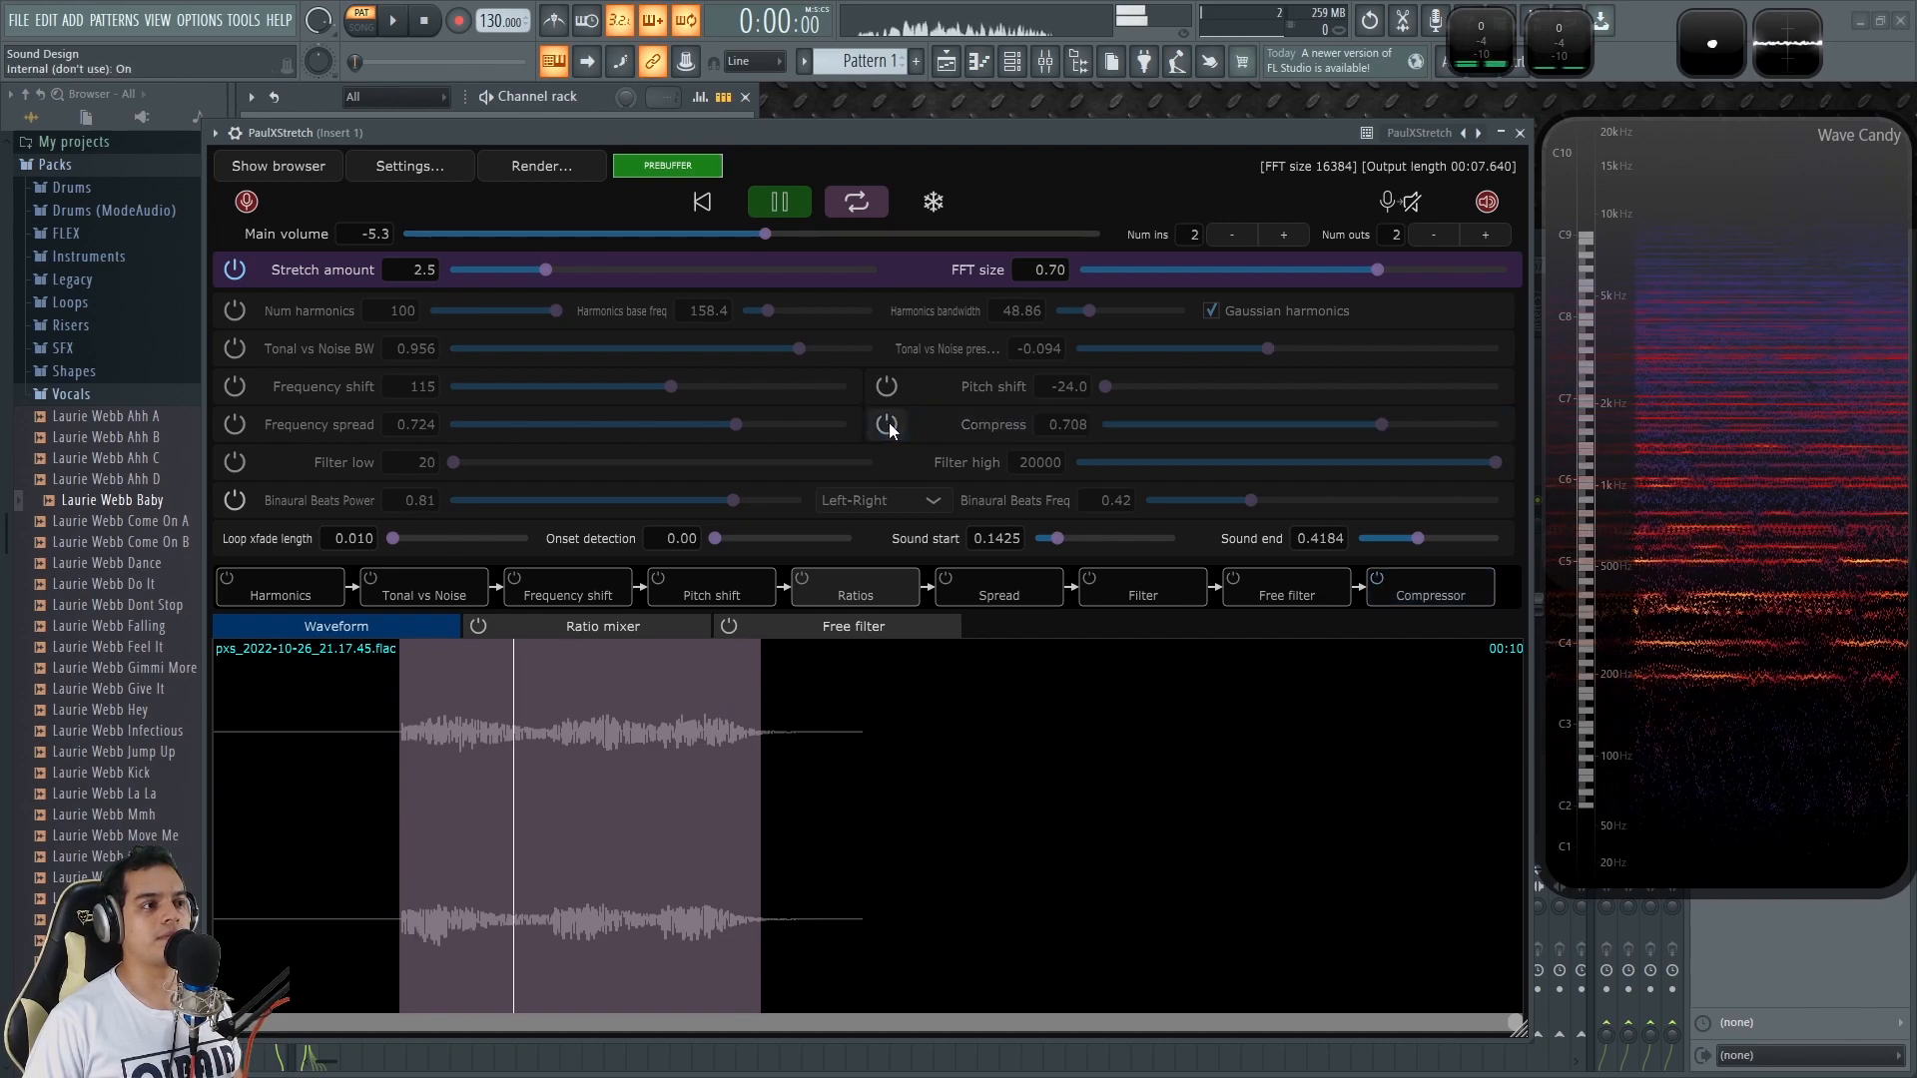
Step: Open the Ratio mixer, lower the level of ratio 3 to 0, and enable the ratios module
click(603, 627)
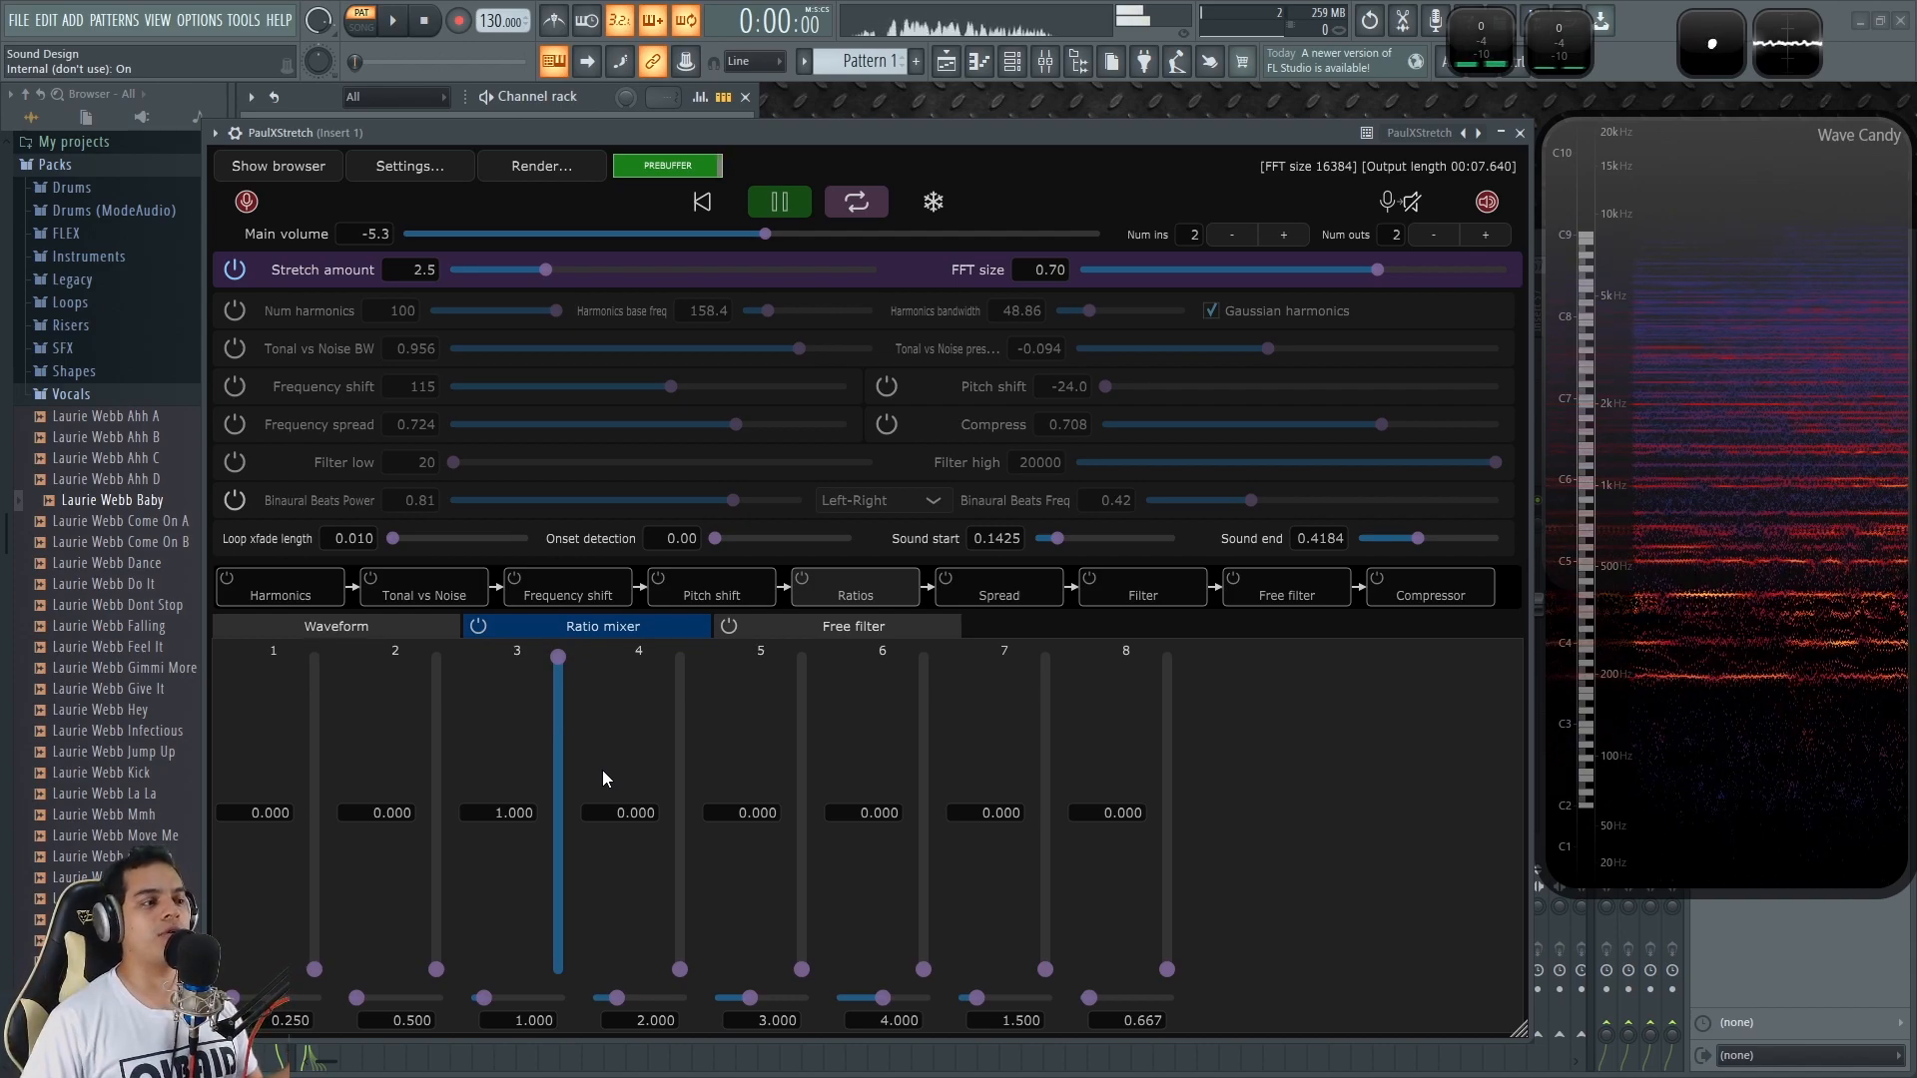
drag(560, 667, 584, 978)
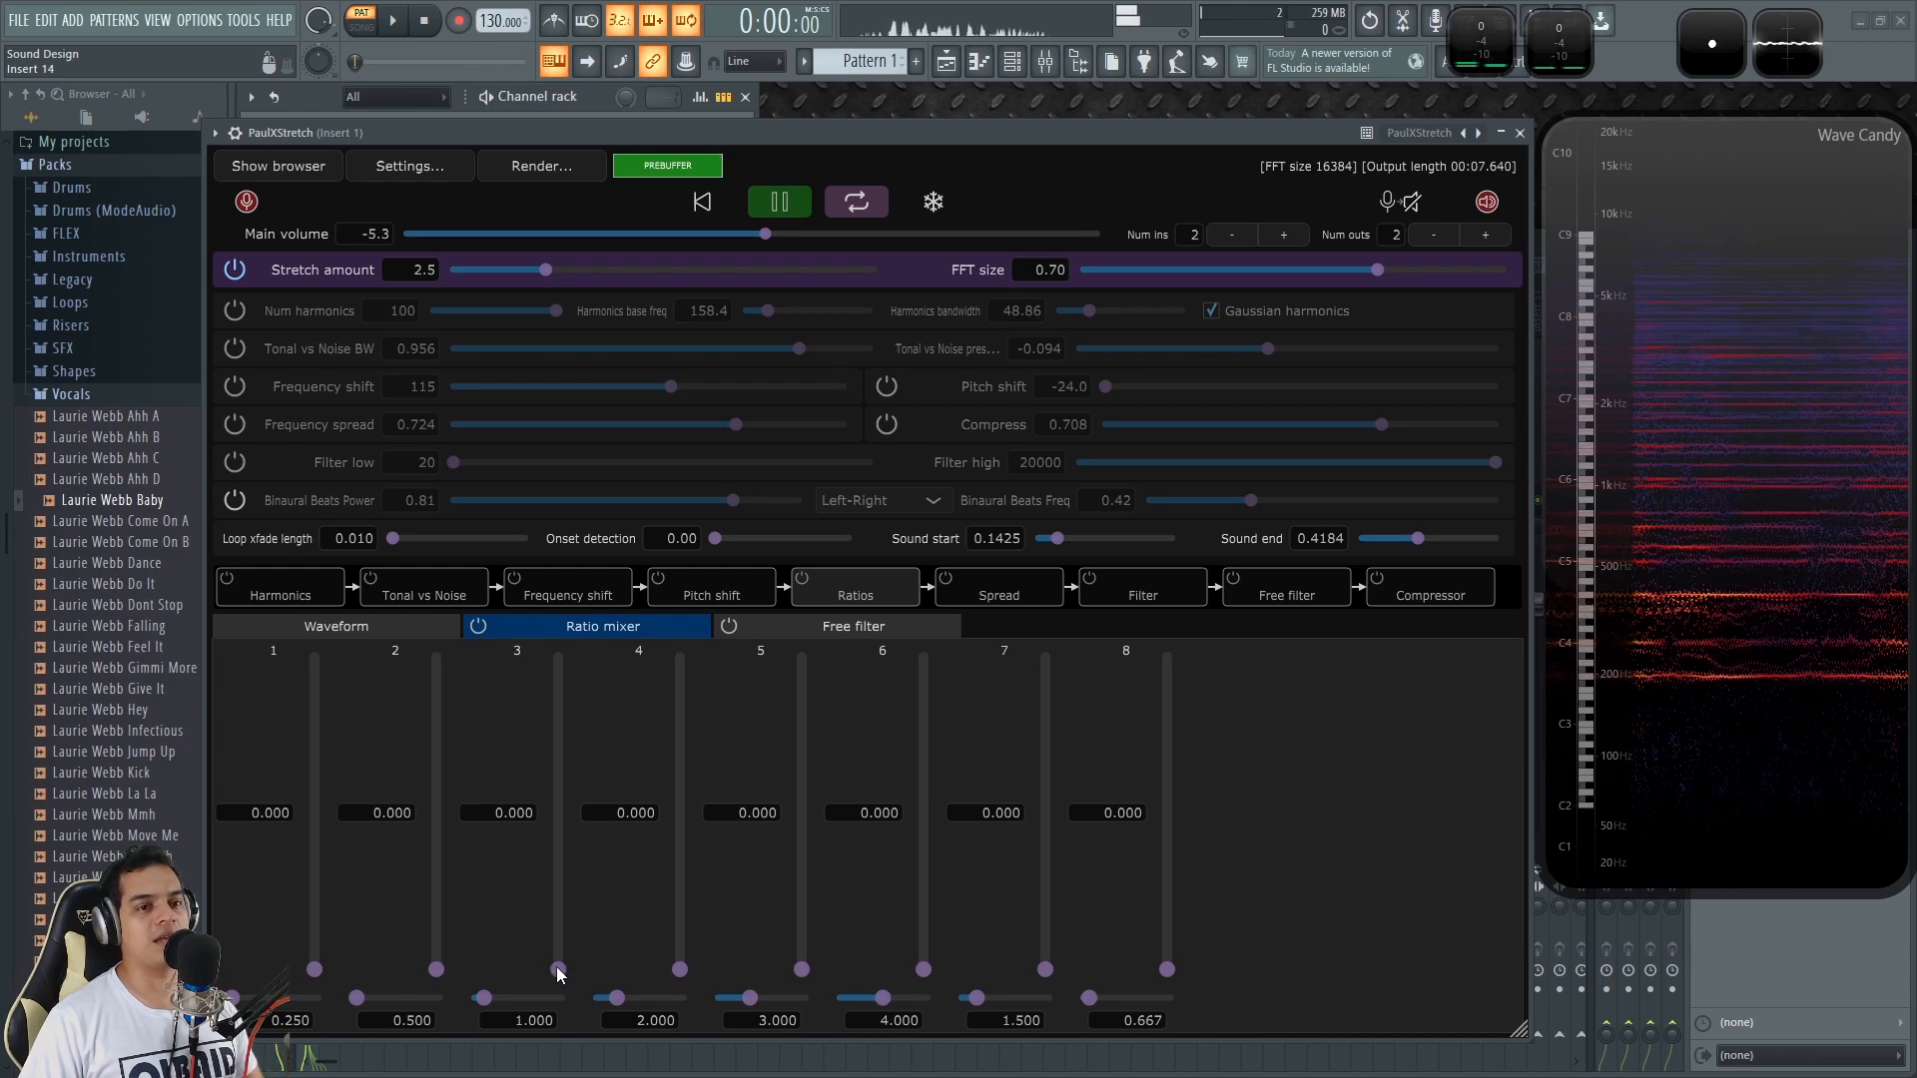
click(480, 631)
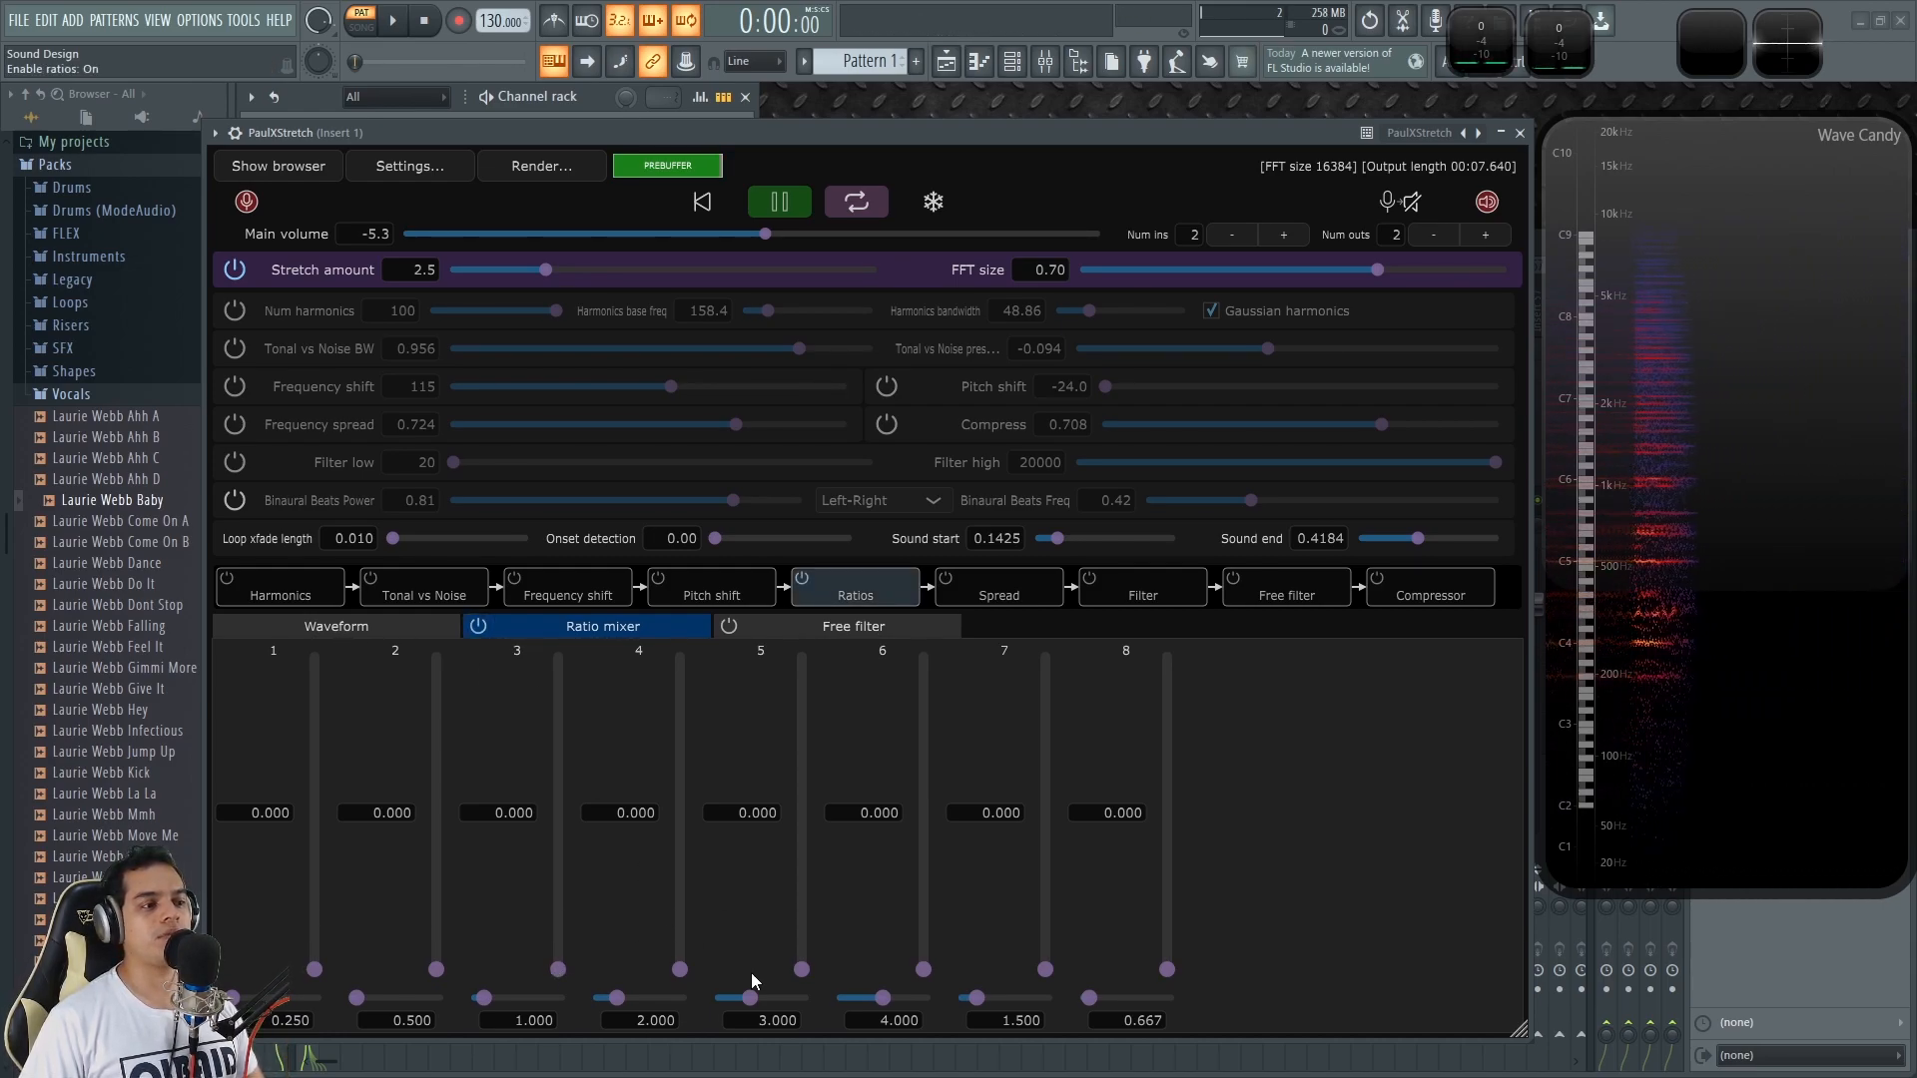
Step: Audition the levels of ratios 4, 5 and 6 one at a time, return them to 0, and raise ratio 3 to 0.681
drag(680, 969, 680, 898)
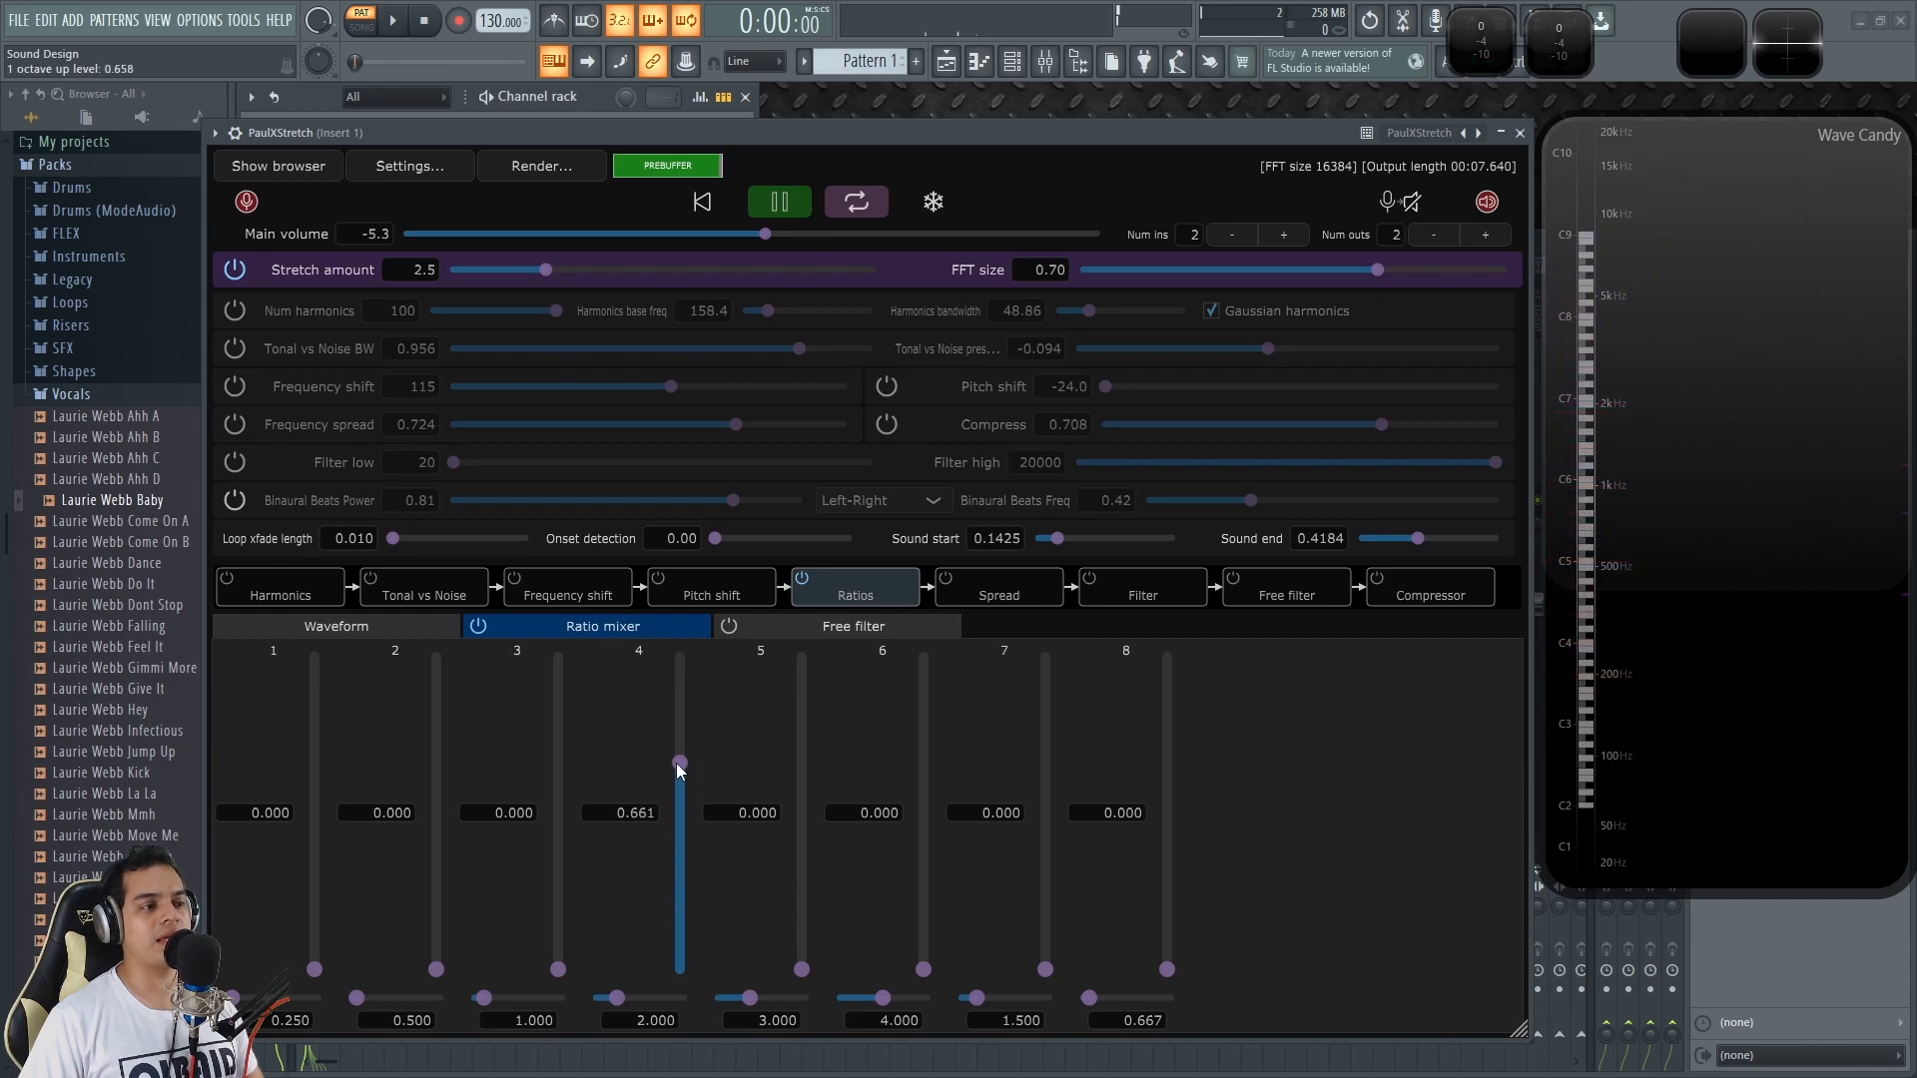
drag(680, 765, 686, 1066)
drag(802, 969, 802, 1058)
drag(923, 969, 631, 989)
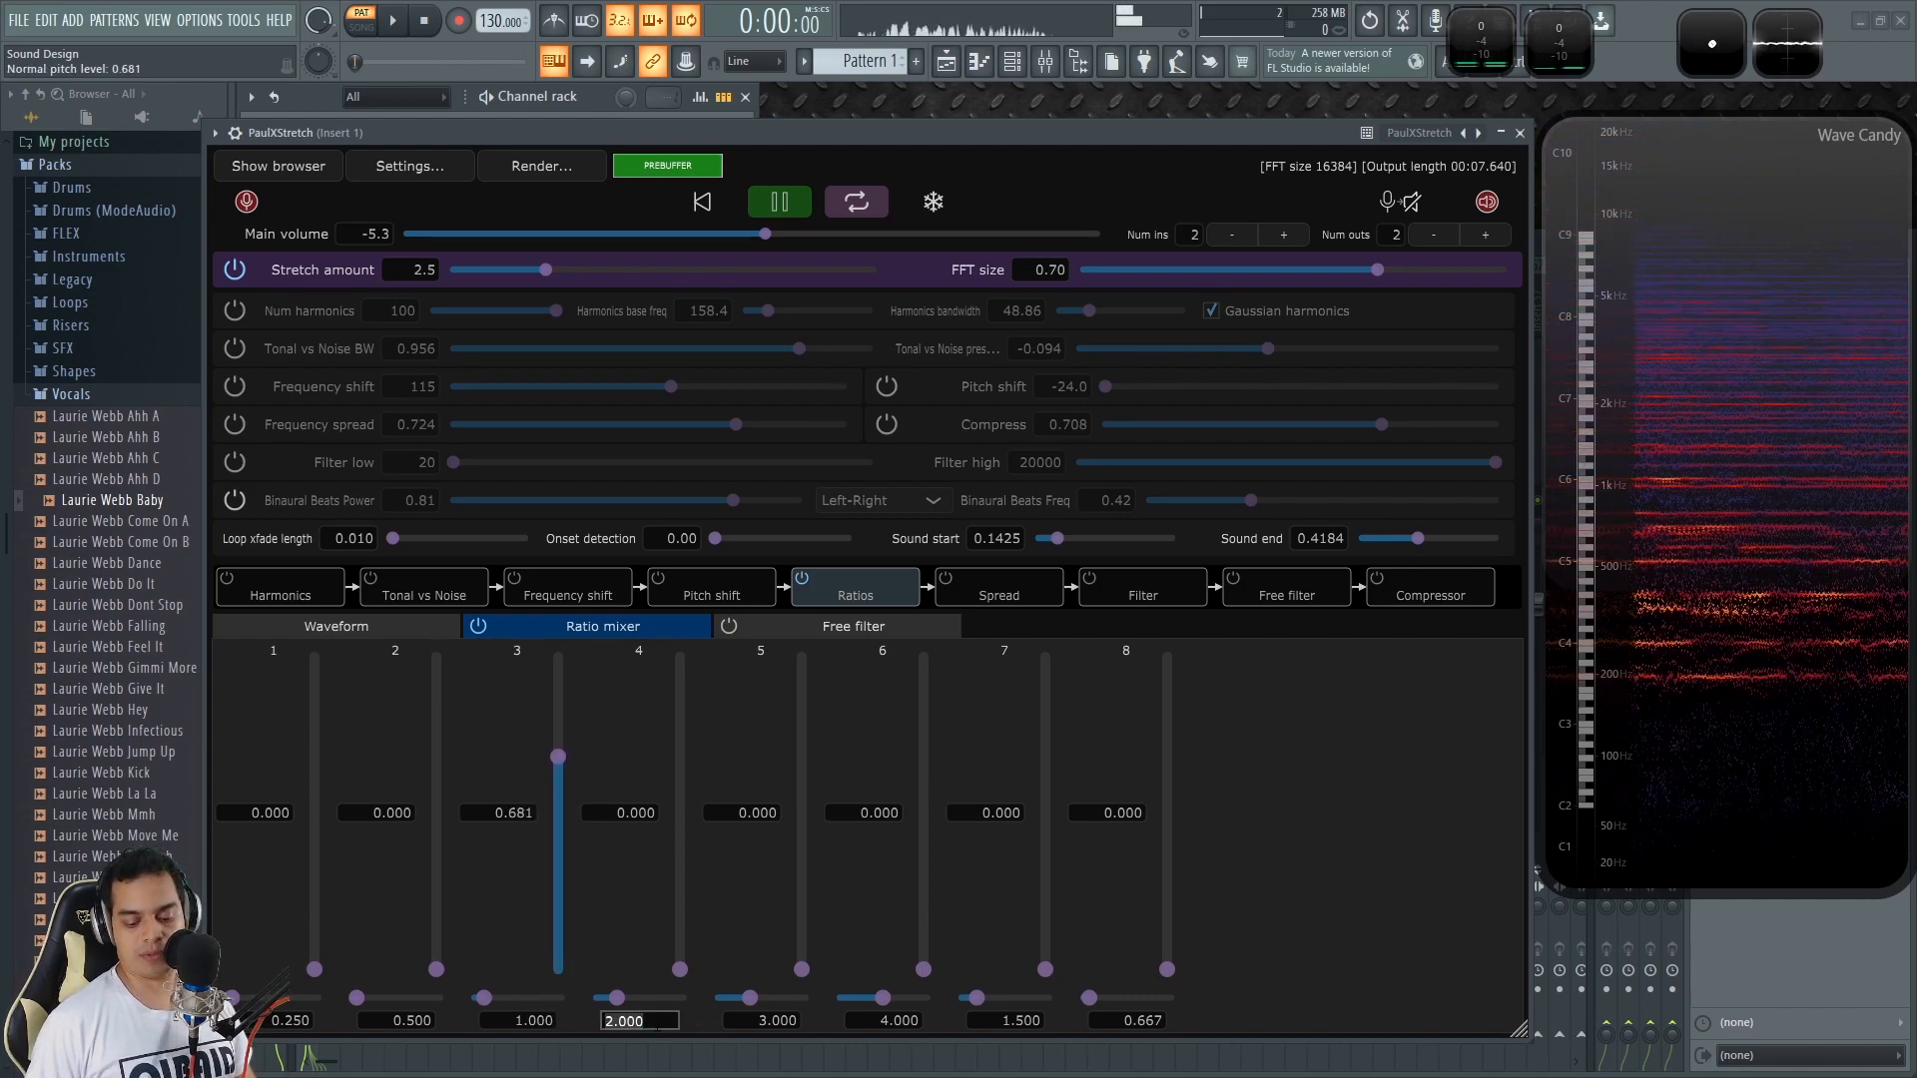
Step: Set ratio 4 to 1.667 with its level at 0.623, and set ratio 5 to 0.778
key(Return)
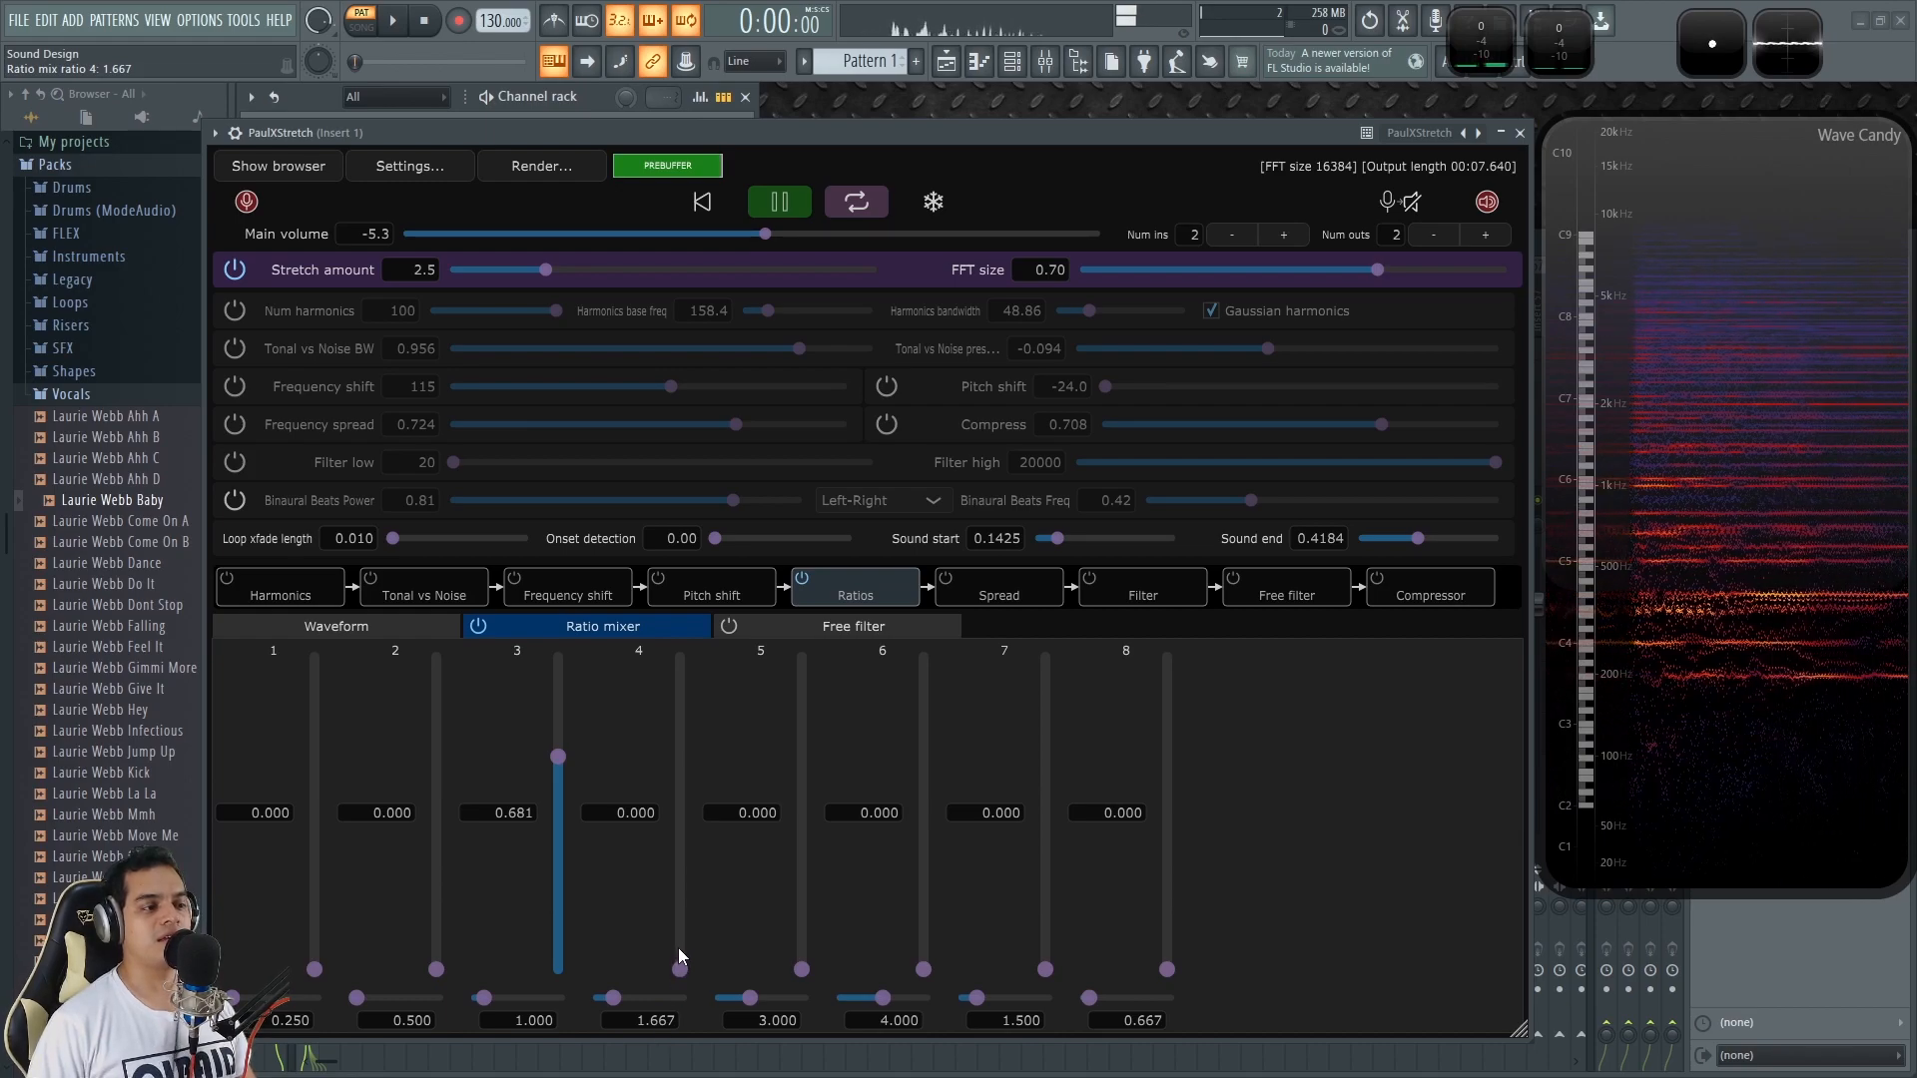
drag(680, 970, 697, 805)
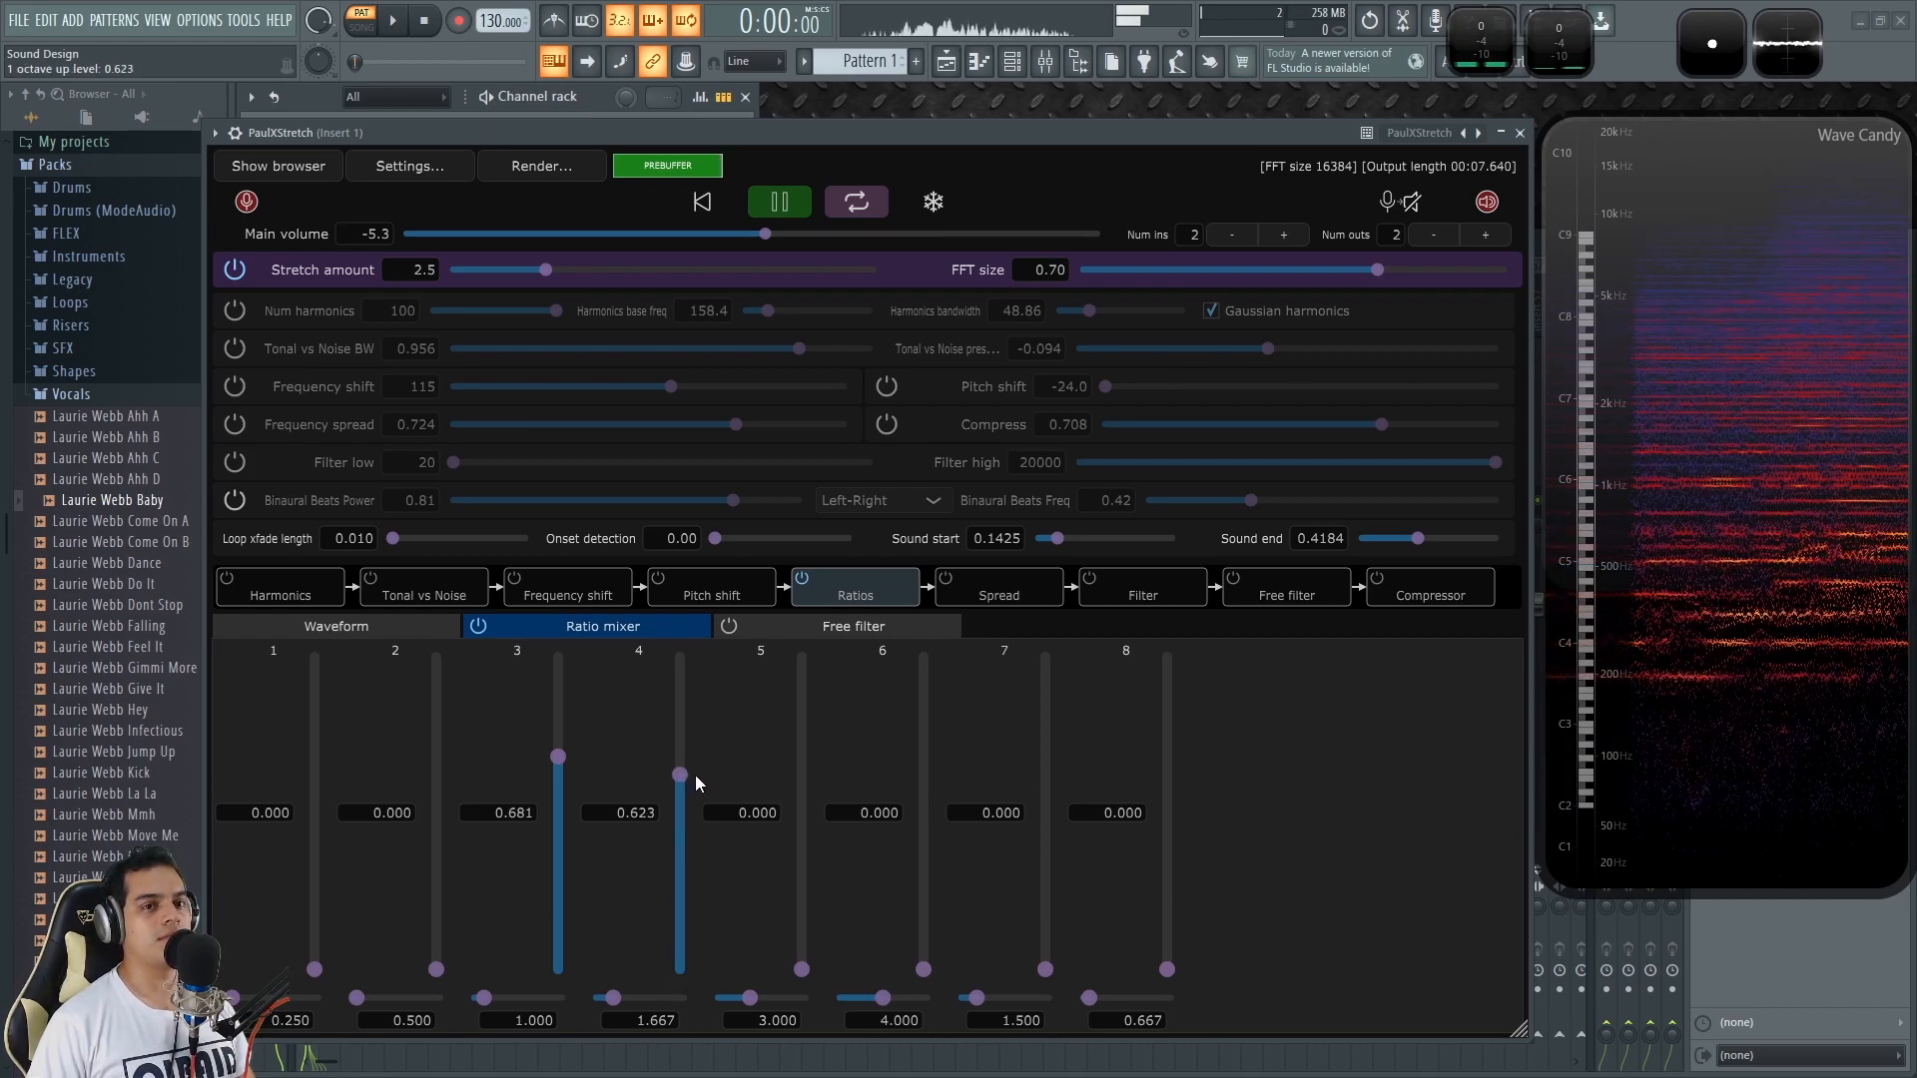
click(784, 1029)
text(.7777)
key(Return)
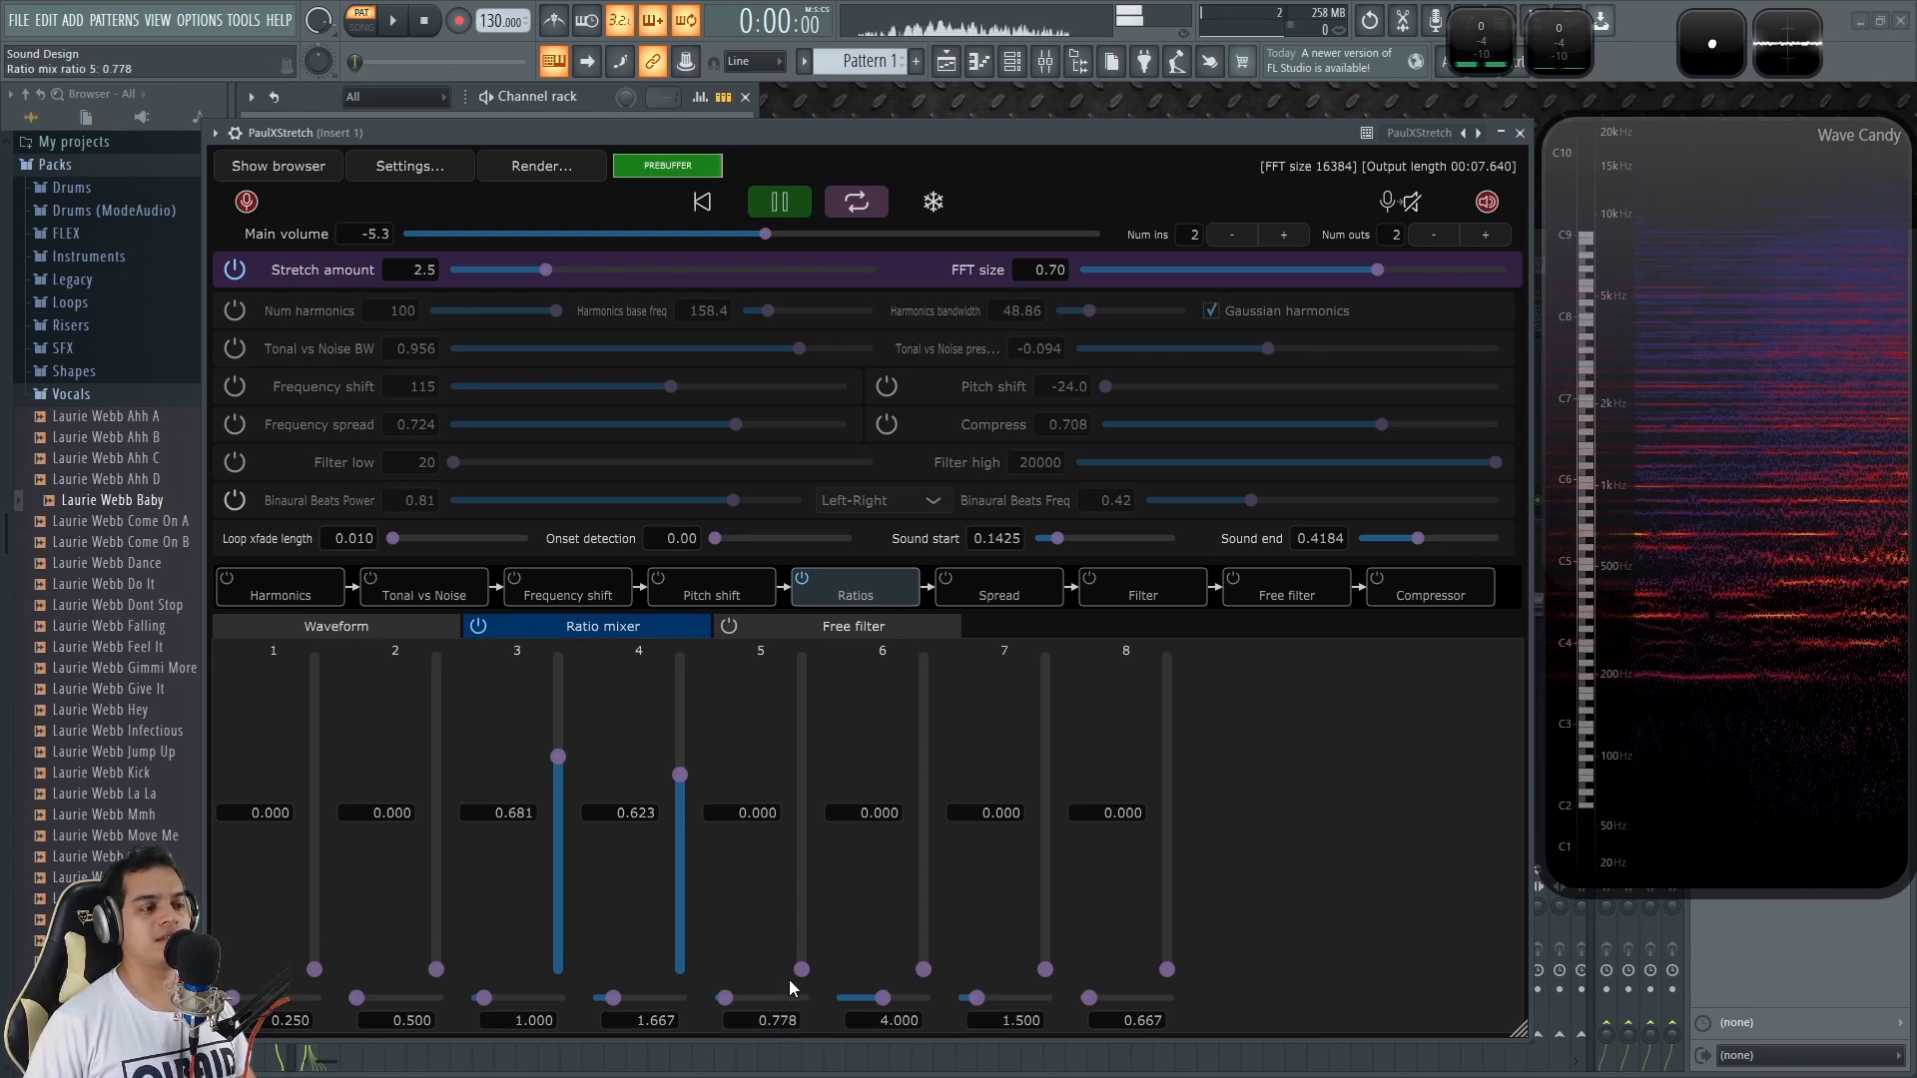
Step: Reset the level of ratio 3 to 0 and blend ratio 5 at 0.540 with ratio 4 at 0.495
double_click(559, 756)
double_click(685, 769)
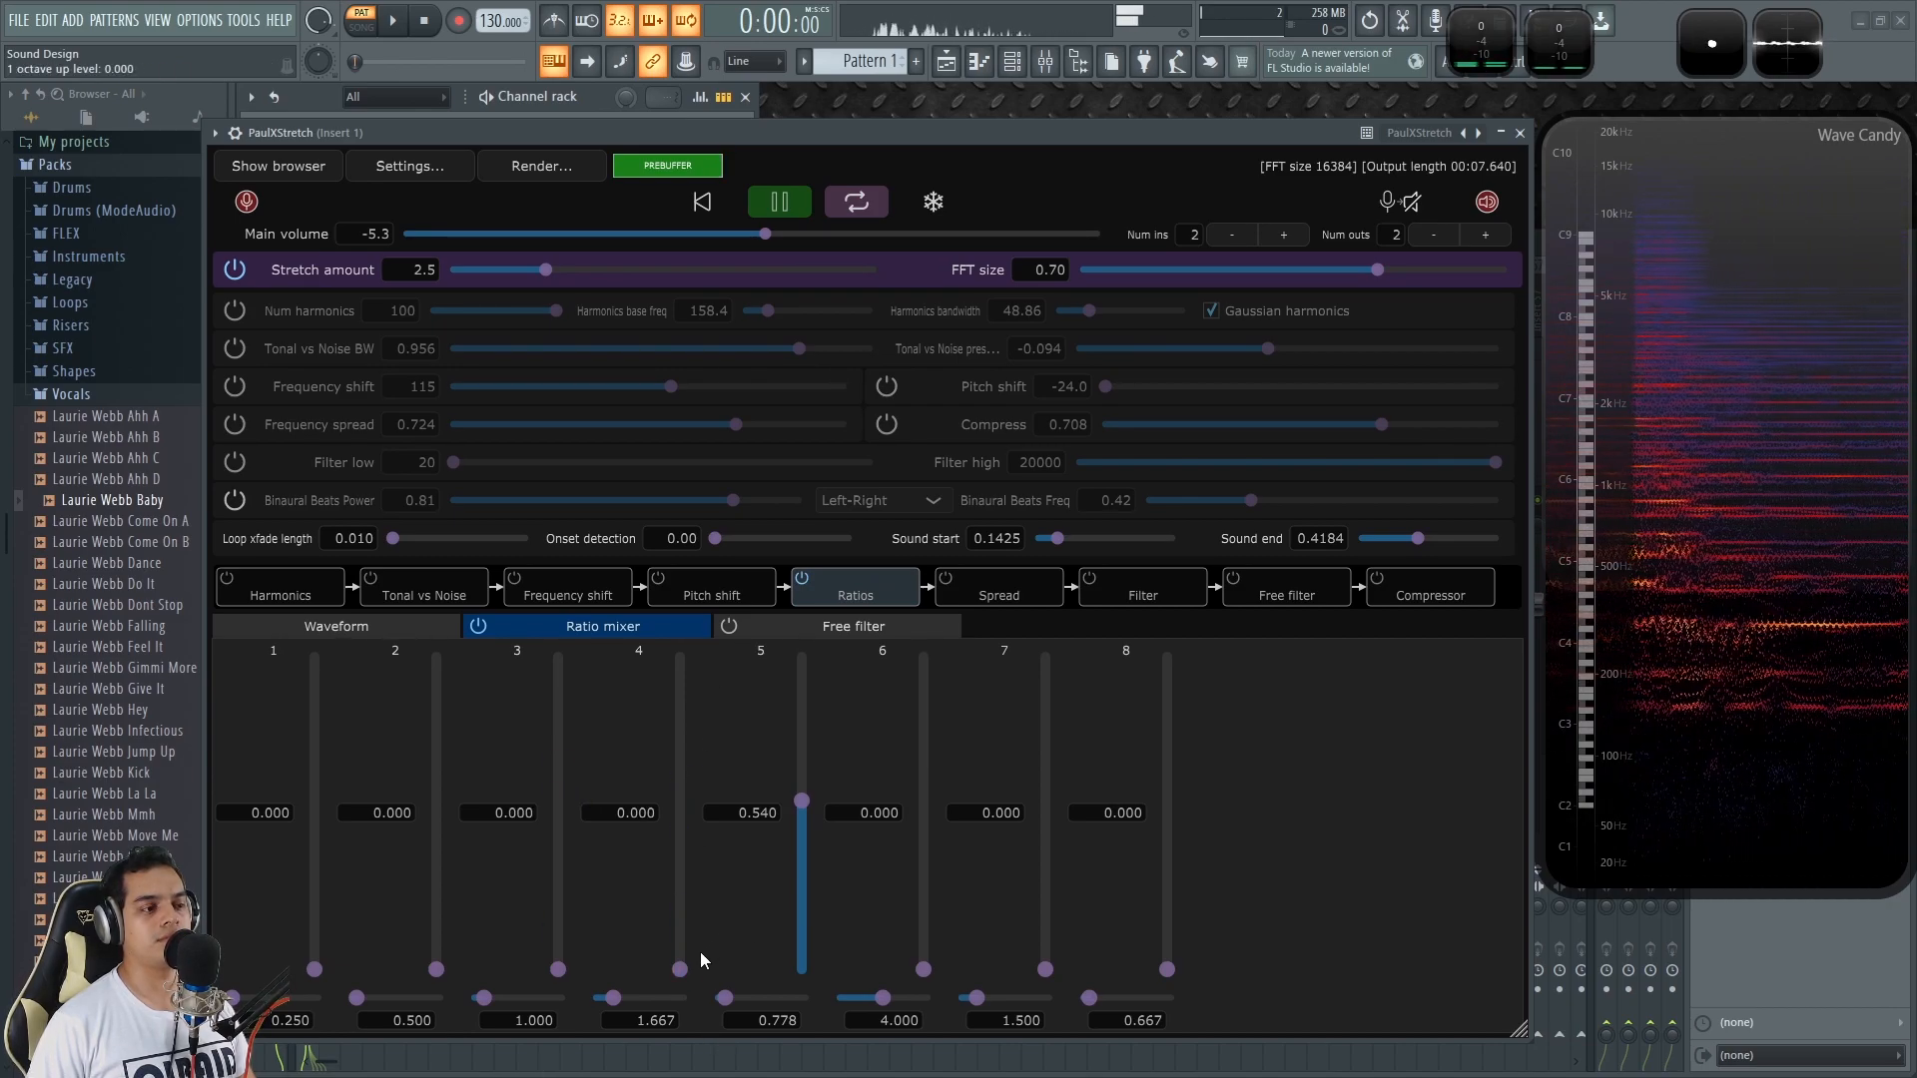
drag(685, 965, 685, 821)
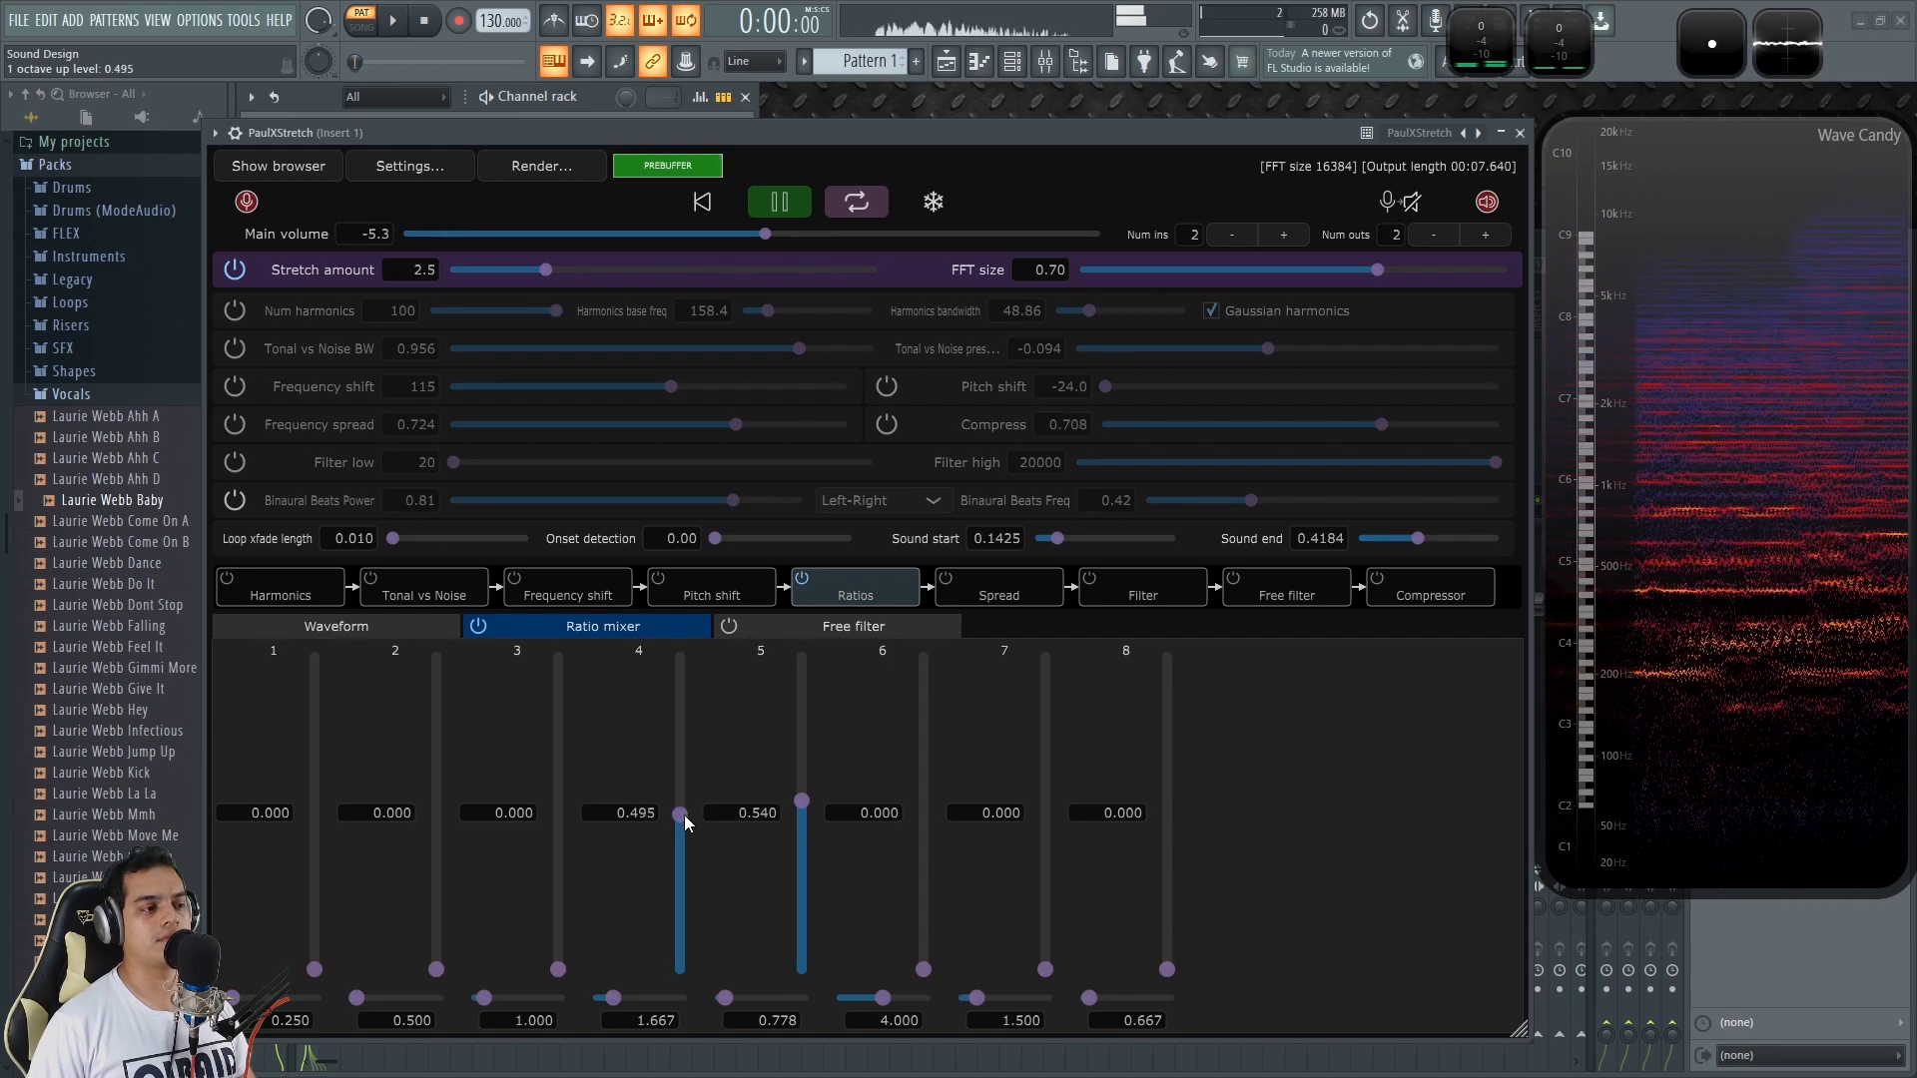
Step: Reset the levels of ratios 4 and 5 to 0, raise ratio 3 to 0.540, and set ratio 4 to 1.500
double_click(685, 821)
double_click(802, 805)
drag(557, 967, 574, 851)
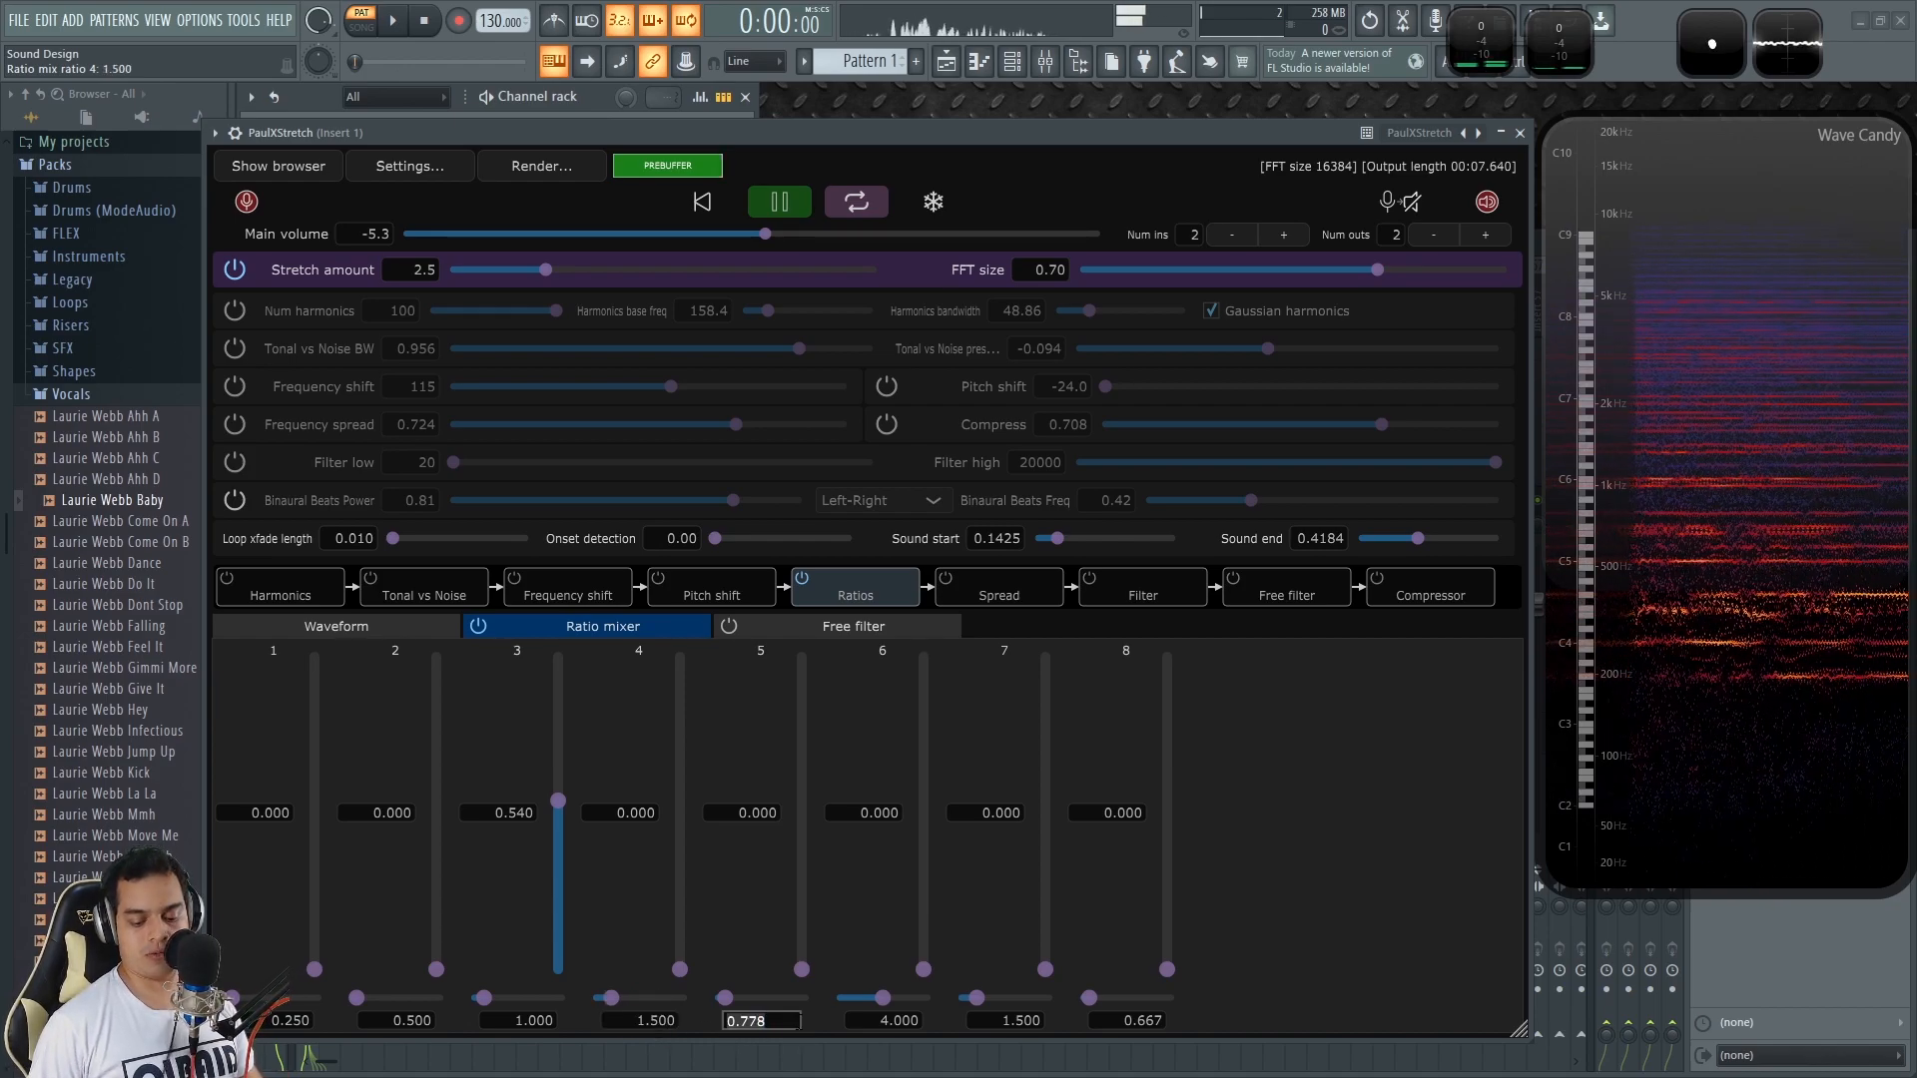
Step: Set ratio 5 to 1.666 and raise the levels of ratio 4 to 0.527 and ratio 5 to 0.473
text(66)
key(Return)
drag(673, 982, 689, 807)
drag(802, 970, 808, 852)
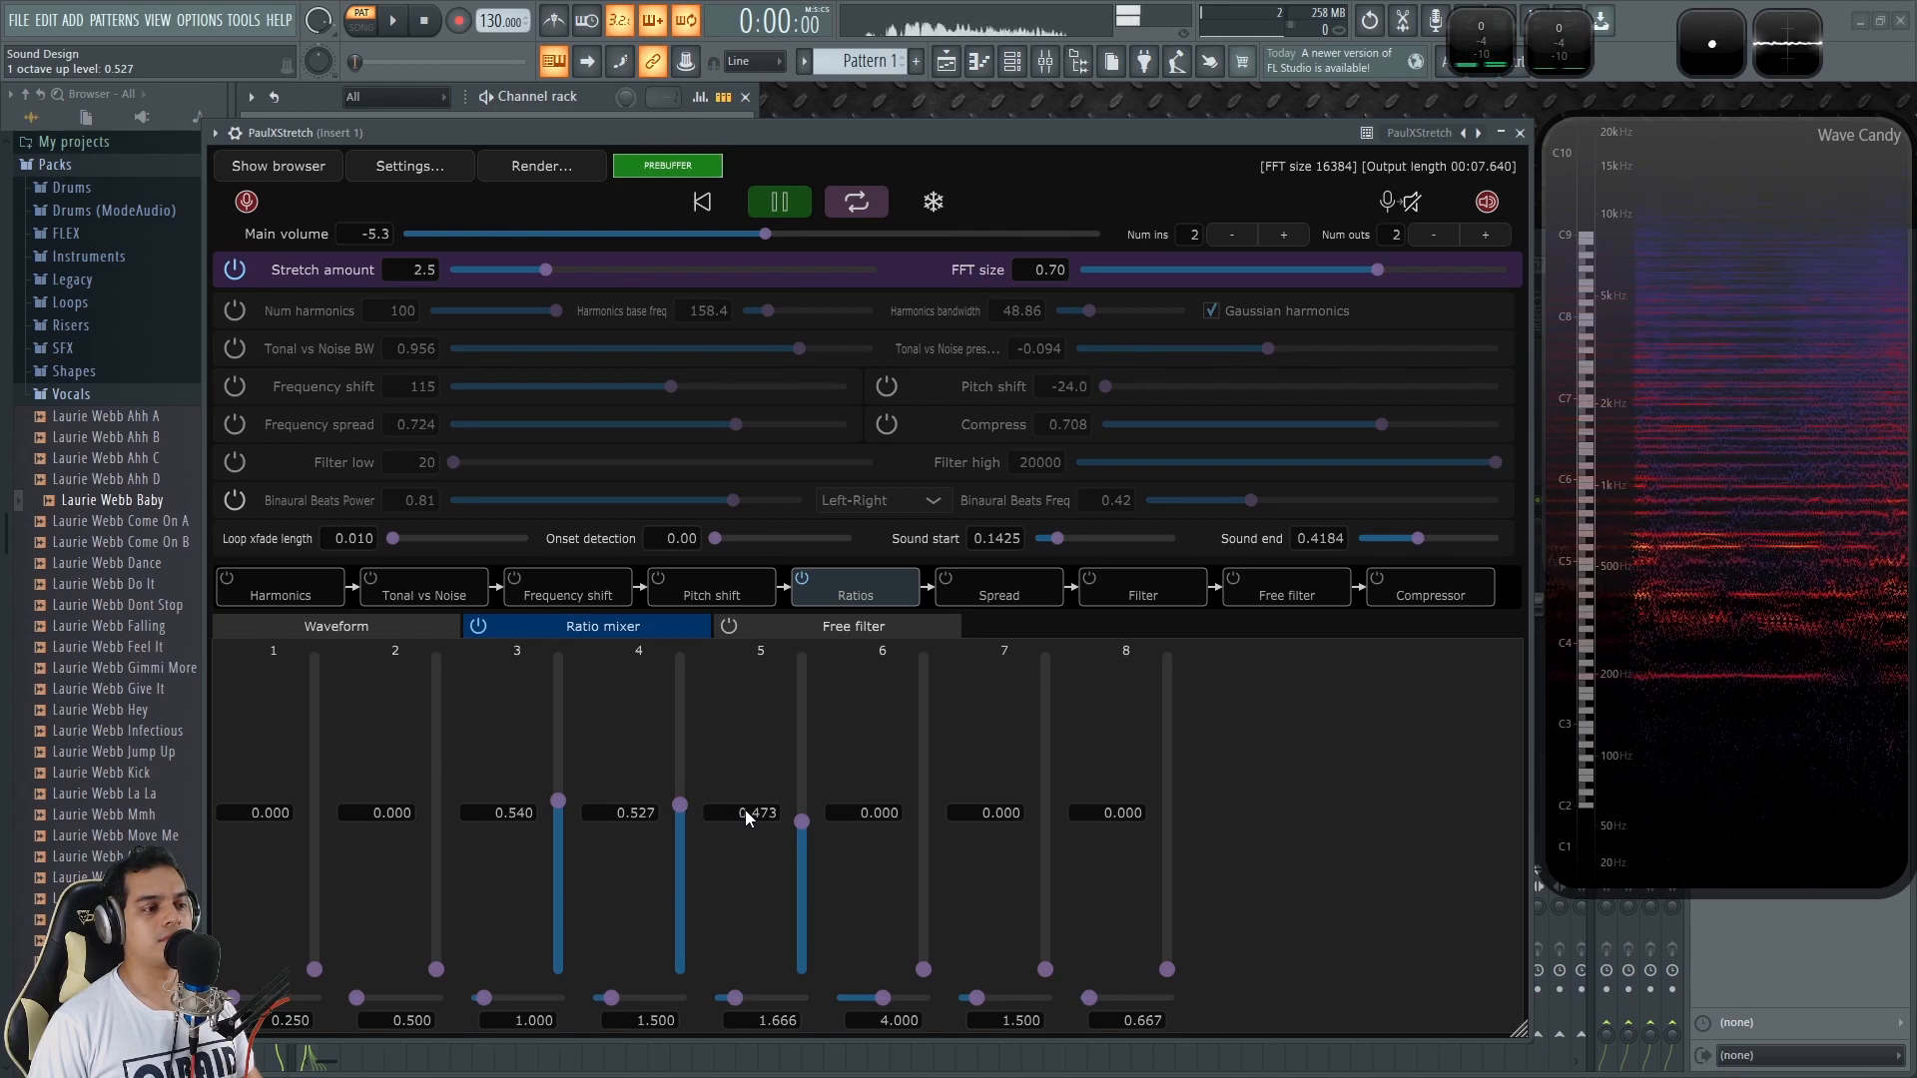
Step: Reset the levels of ratios 5, 4 and 3 to 0, disable the ratios module, and return to the waveform view
double_click(808, 823)
double_click(679, 803)
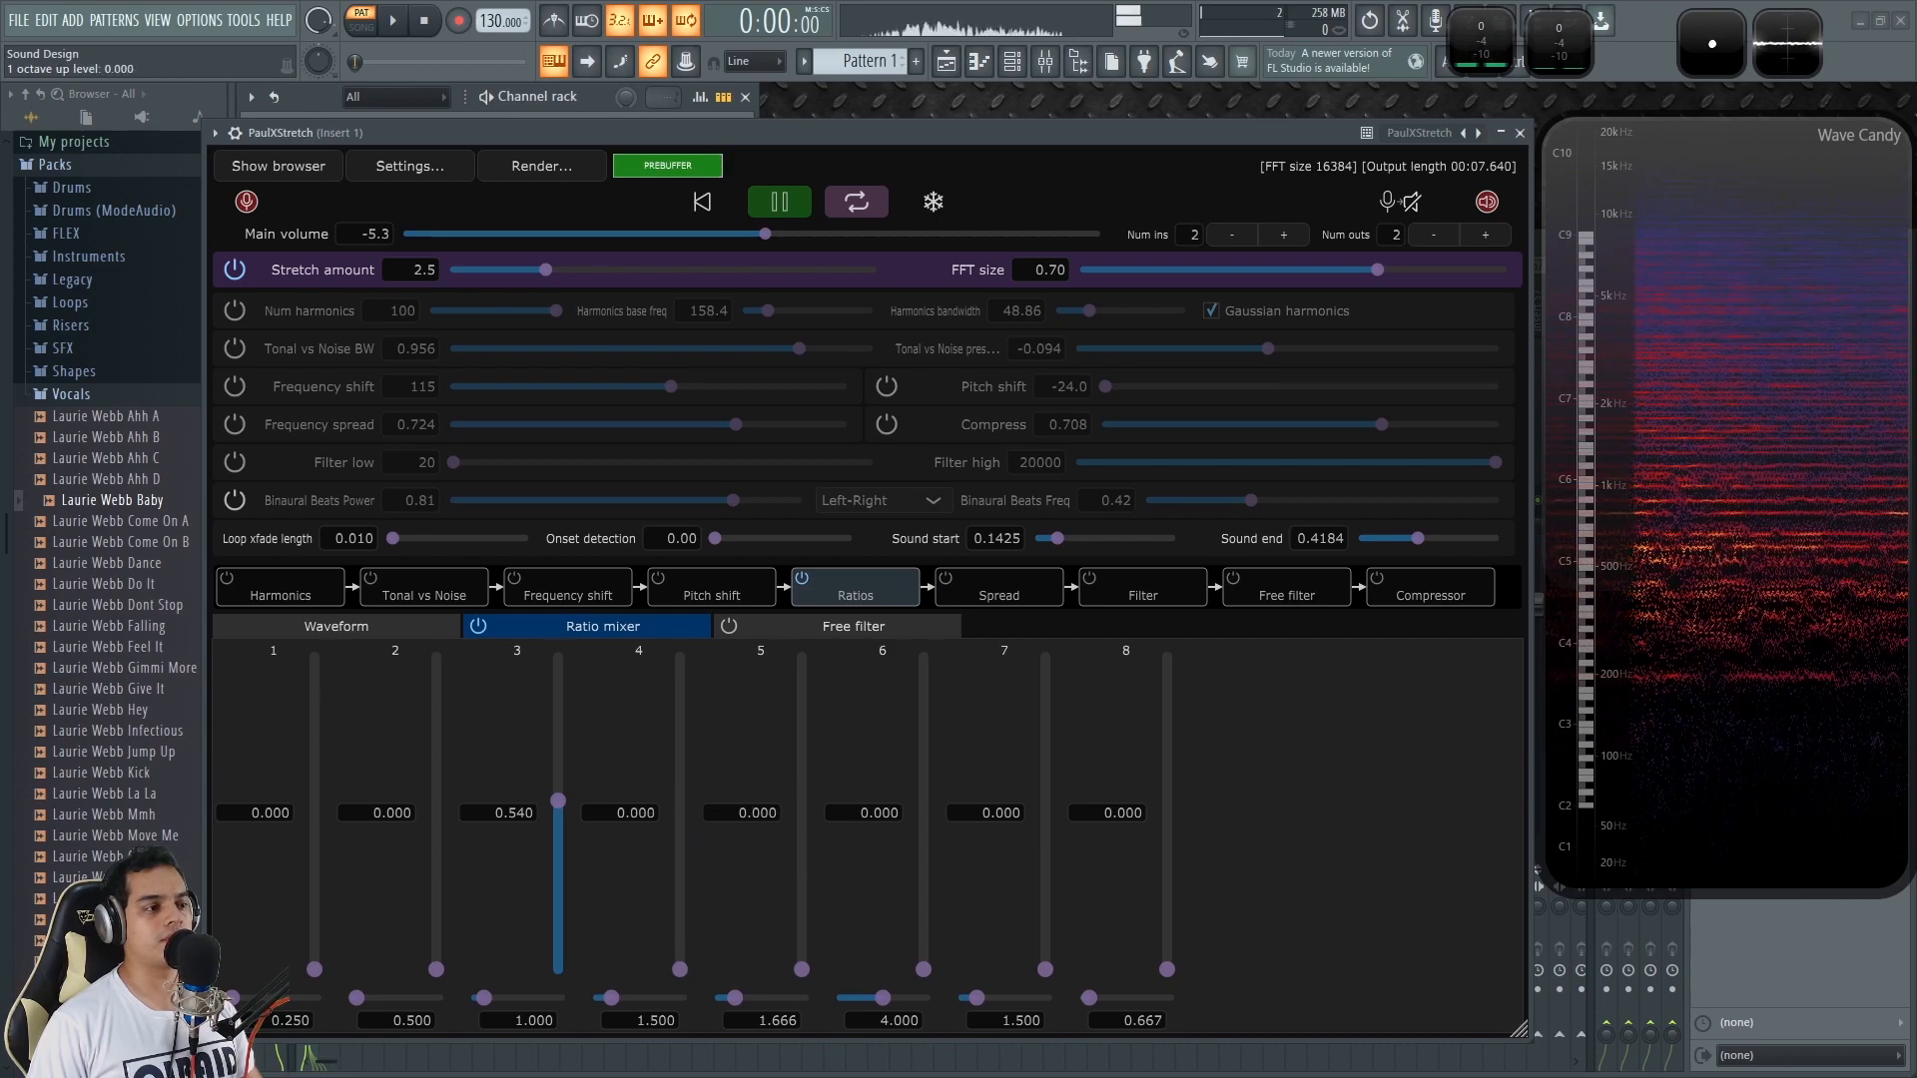
drag(558, 800, 557, 969)
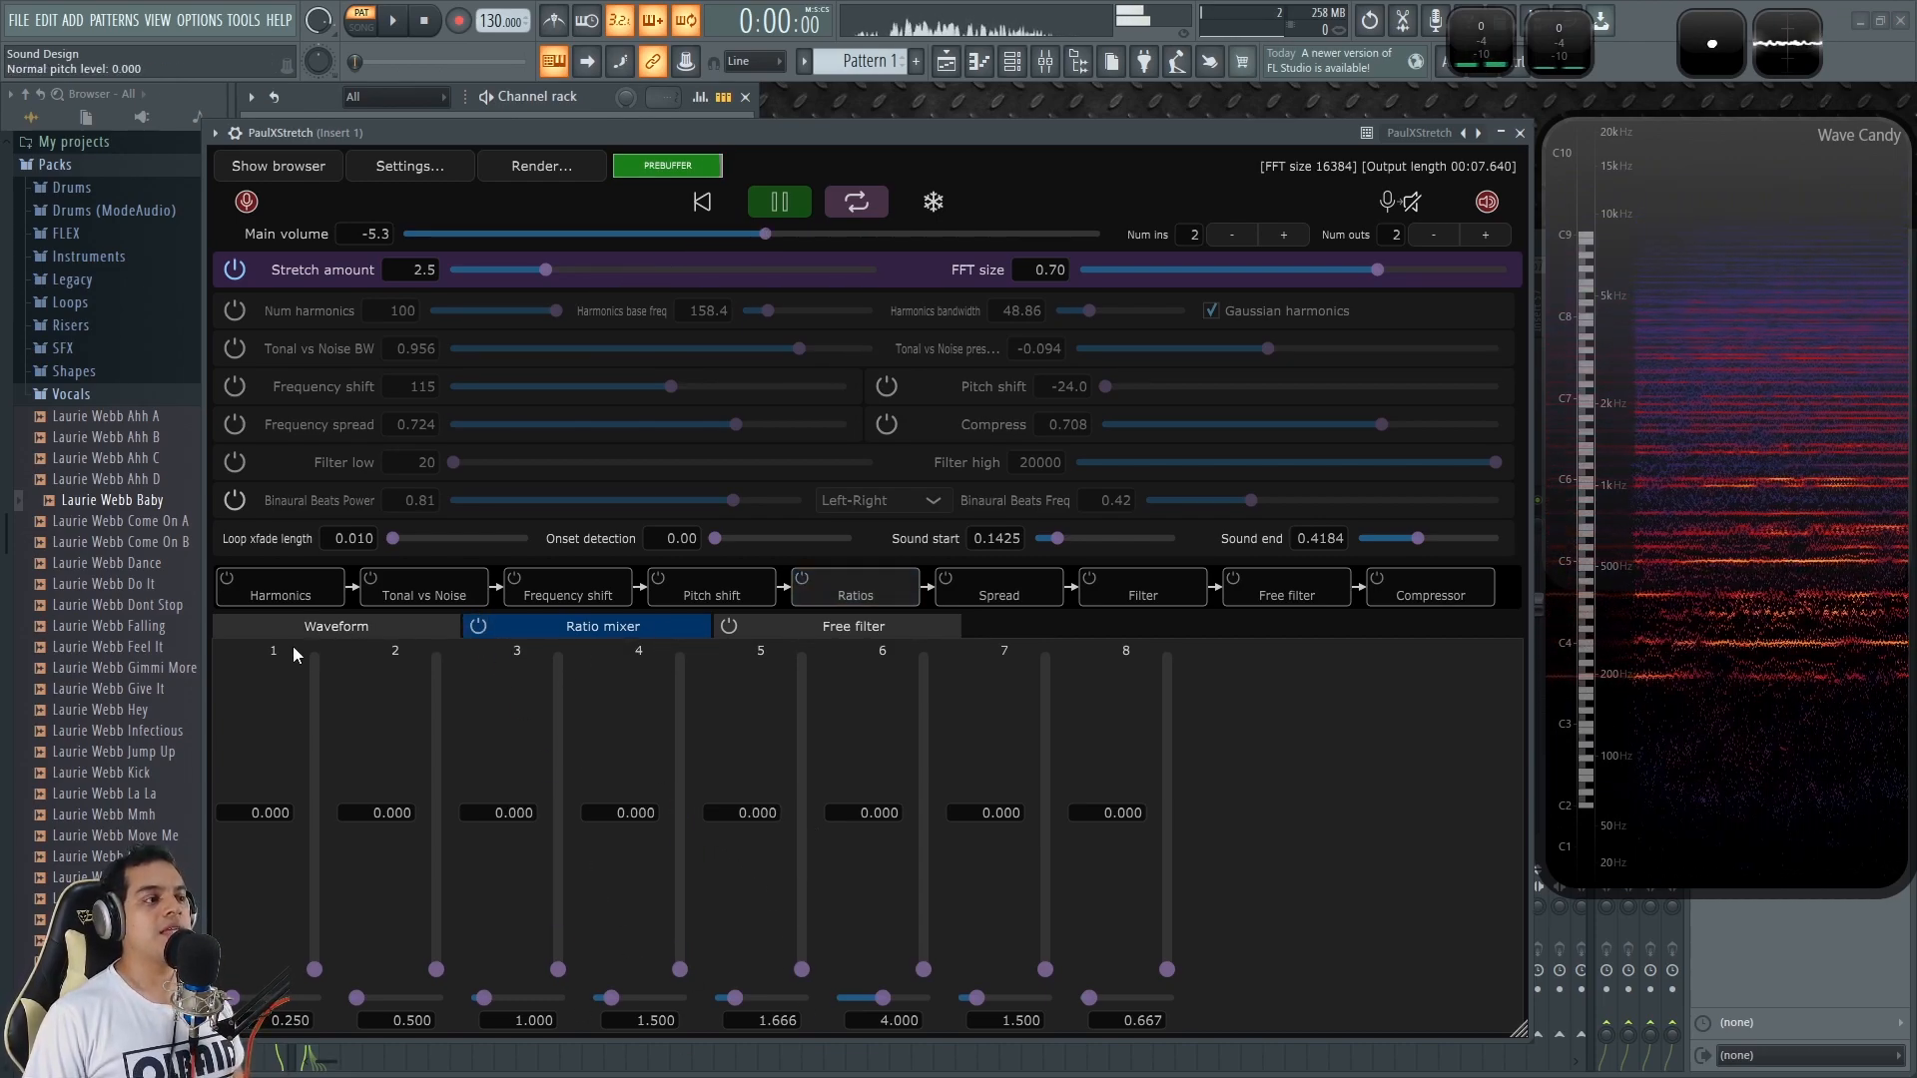
click(360, 629)
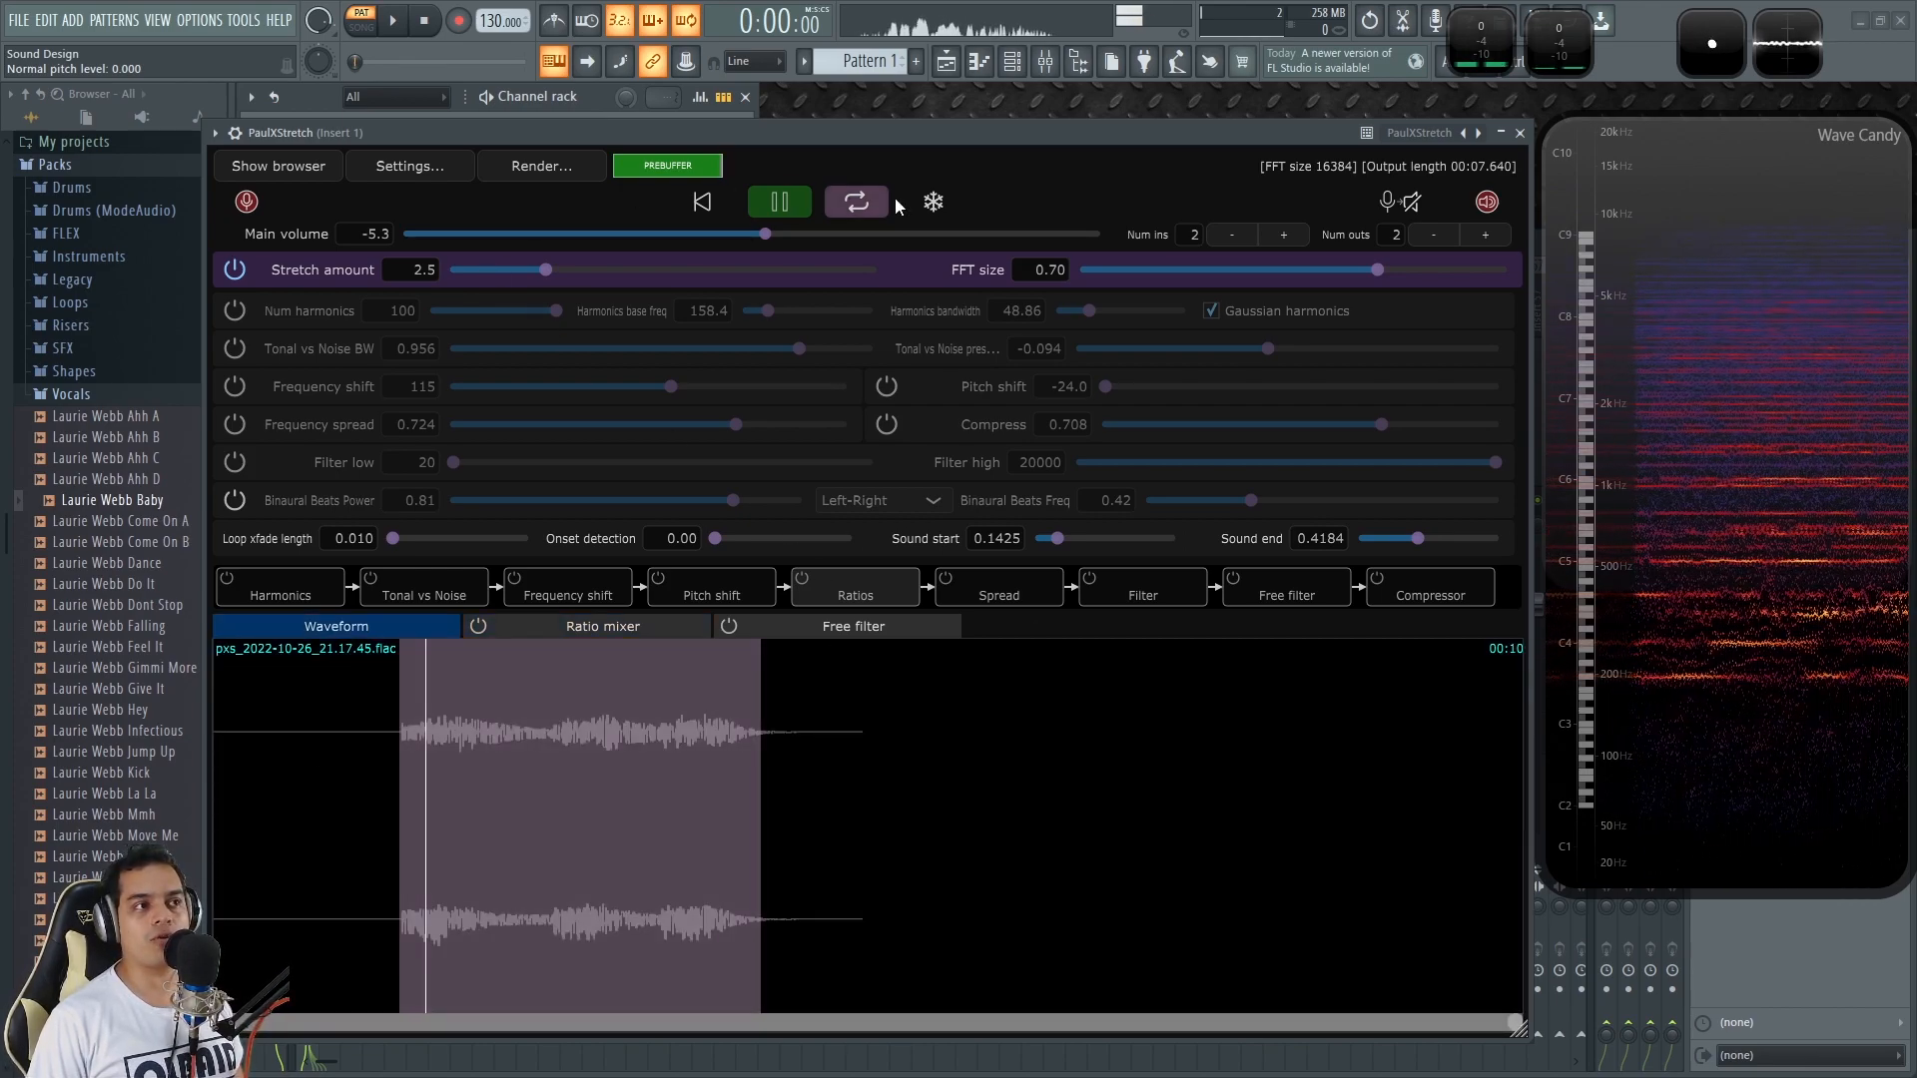
Step: Set the stretch amount to 43.5, enable Harmonics, Tonal vs Noise, Frequency shift, Frequency spread and Filter, and disable Harmonics and Tonal vs Noise again
drag(749, 130, 761, 147)
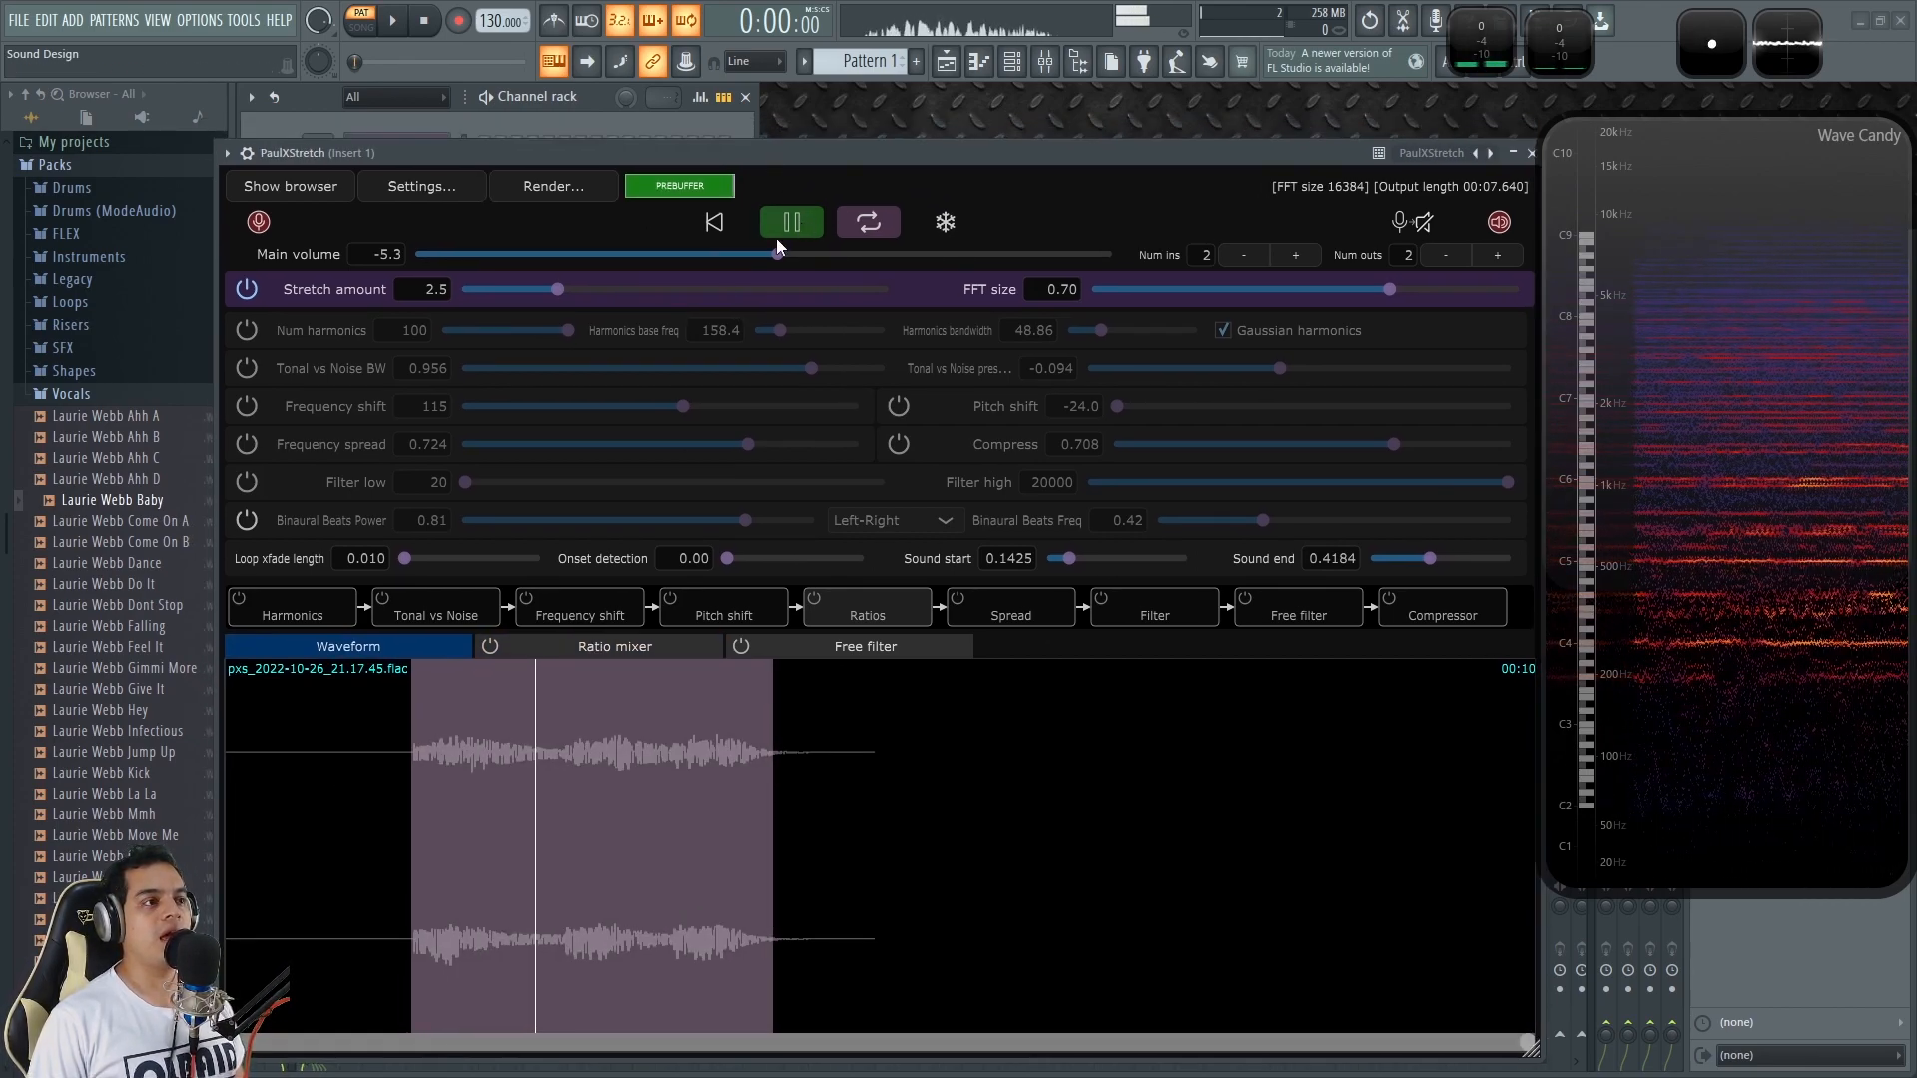
drag(557, 290, 655, 287)
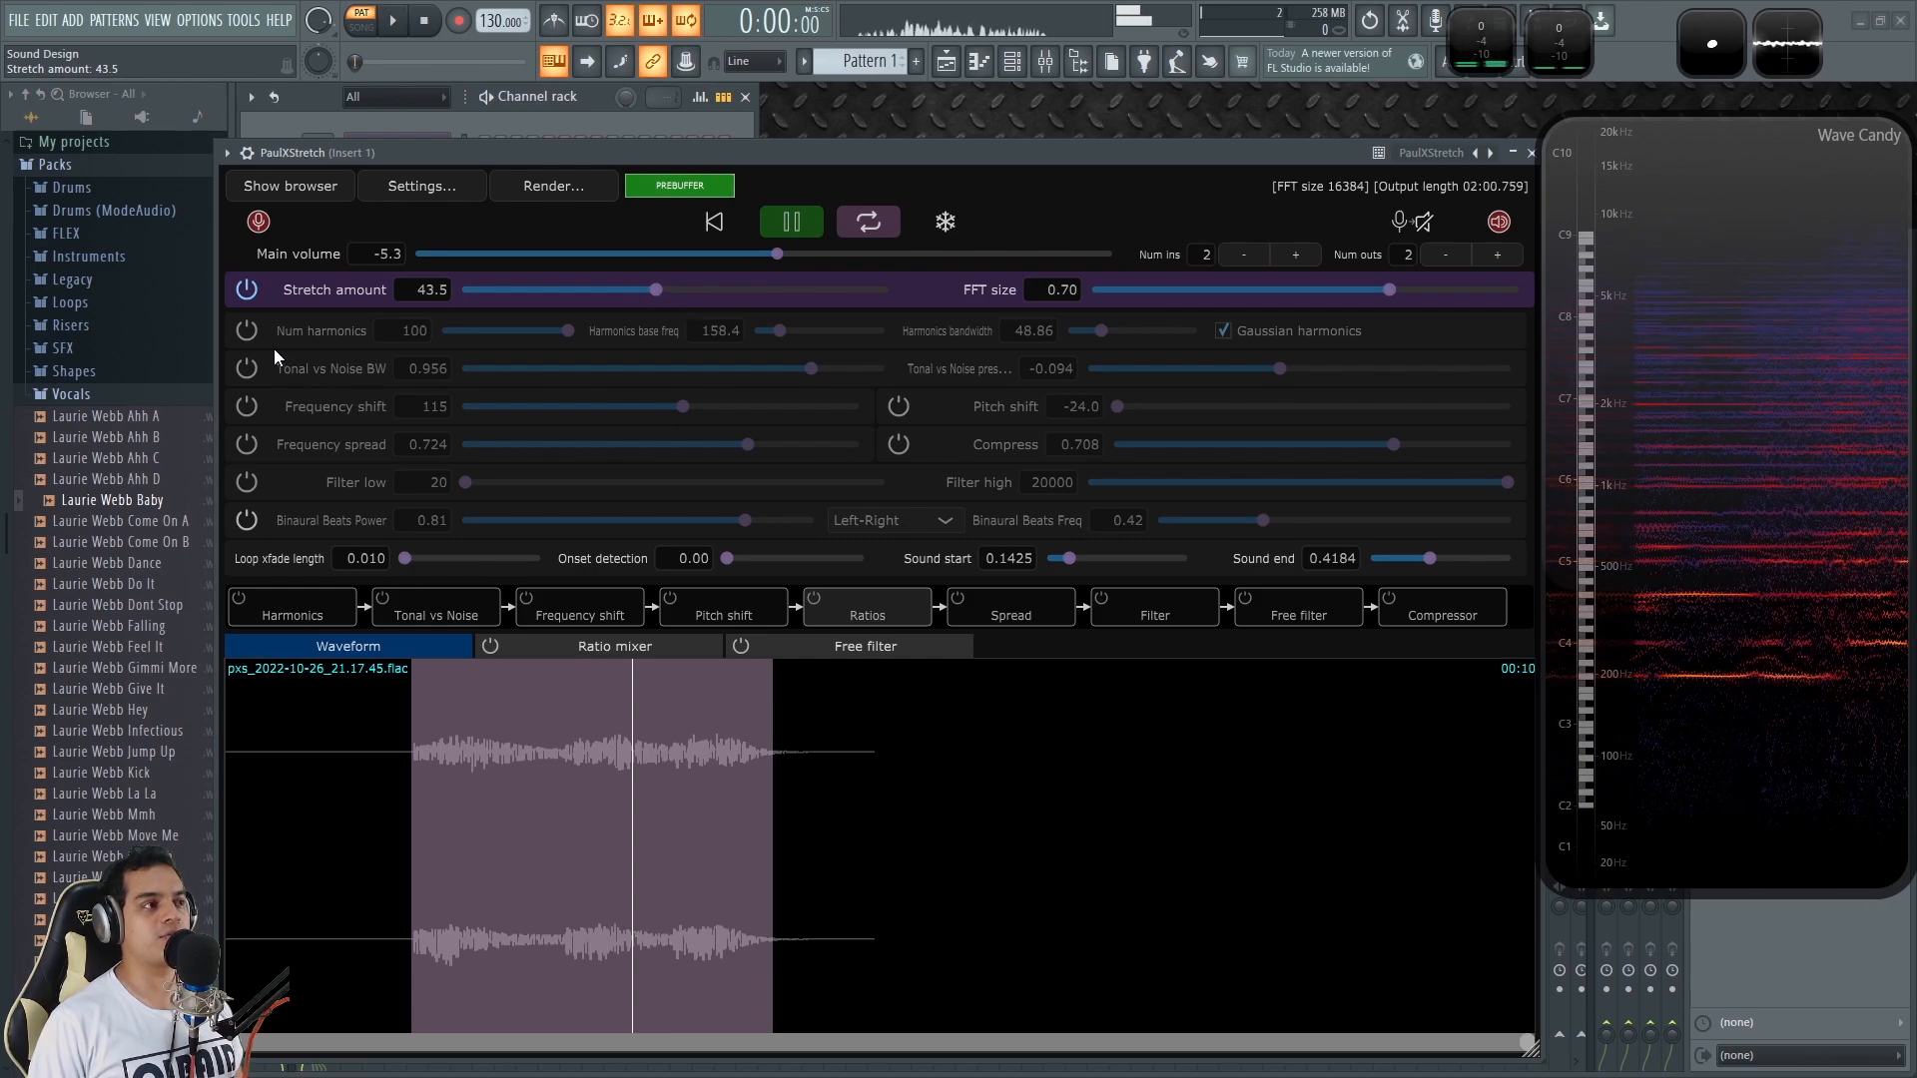
click(245, 332)
click(245, 369)
click(245, 408)
click(244, 446)
click(245, 484)
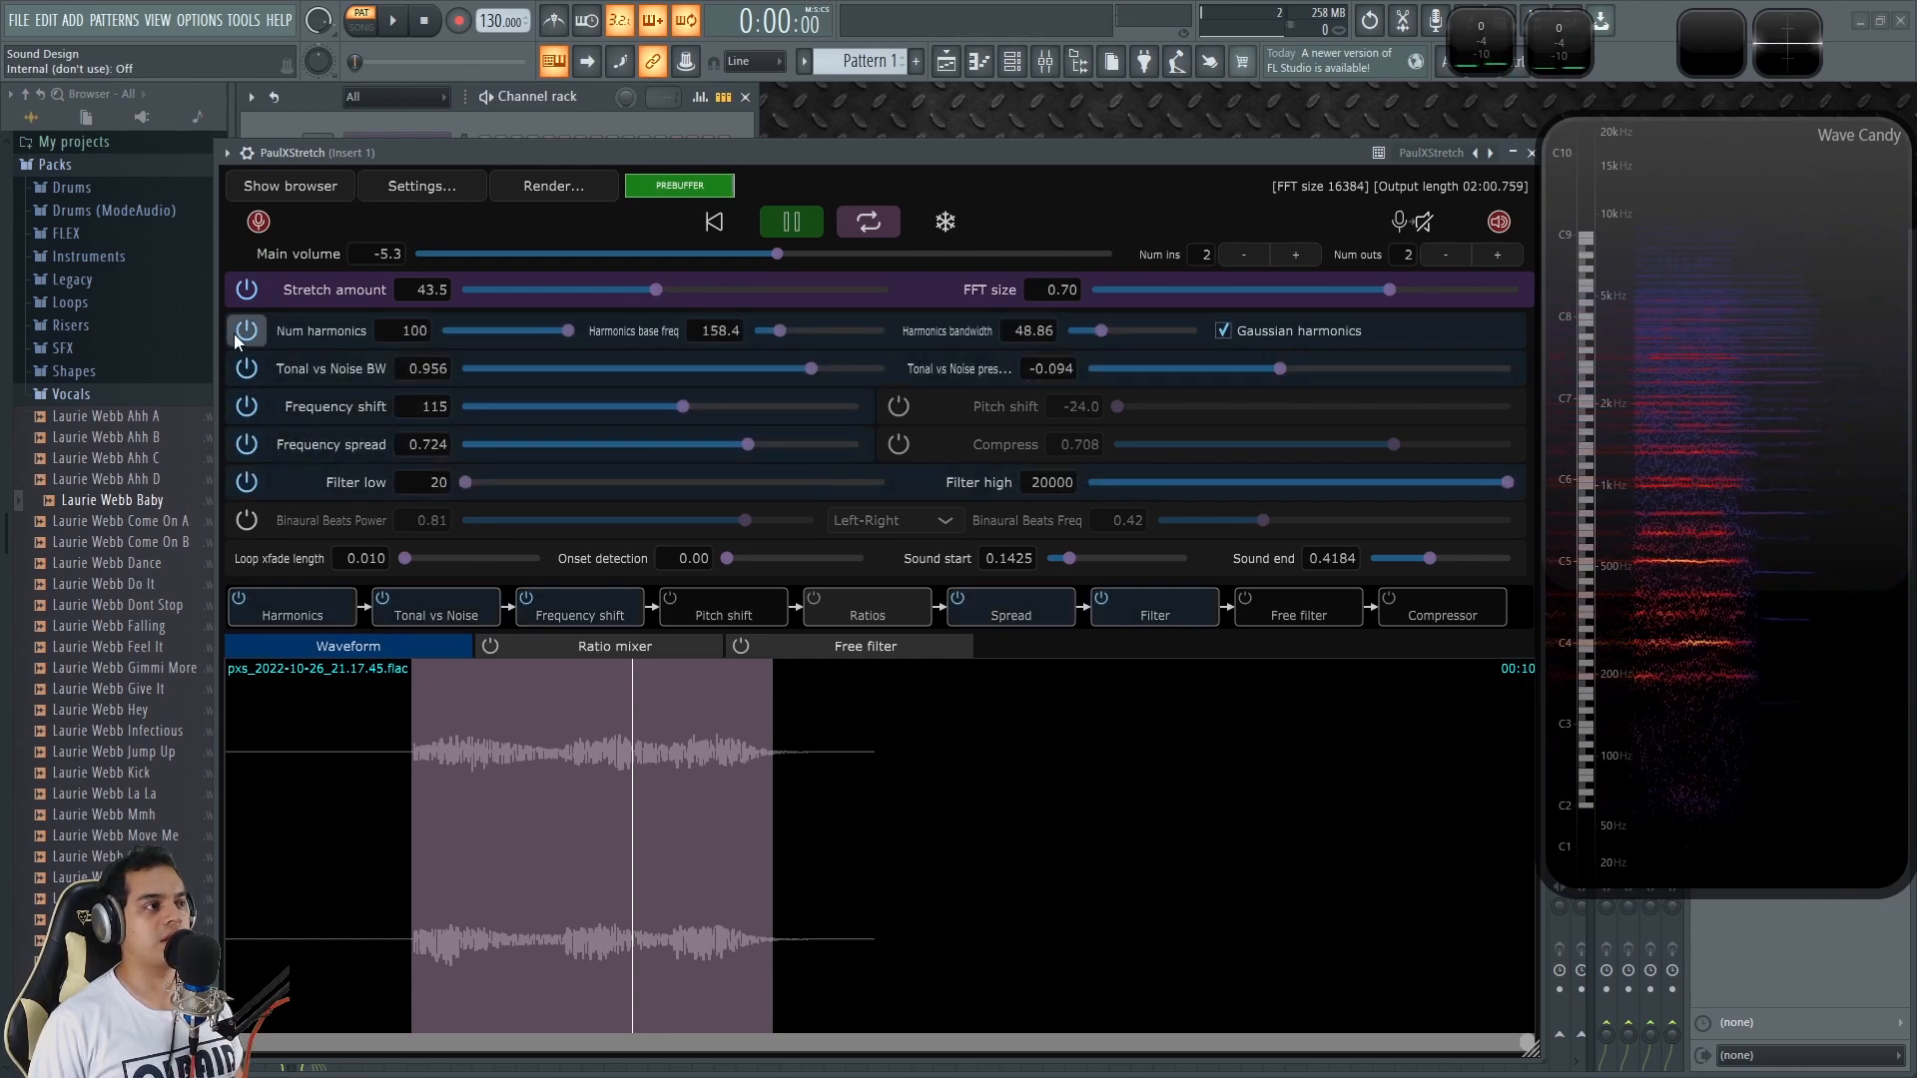
click(240, 332)
click(250, 369)
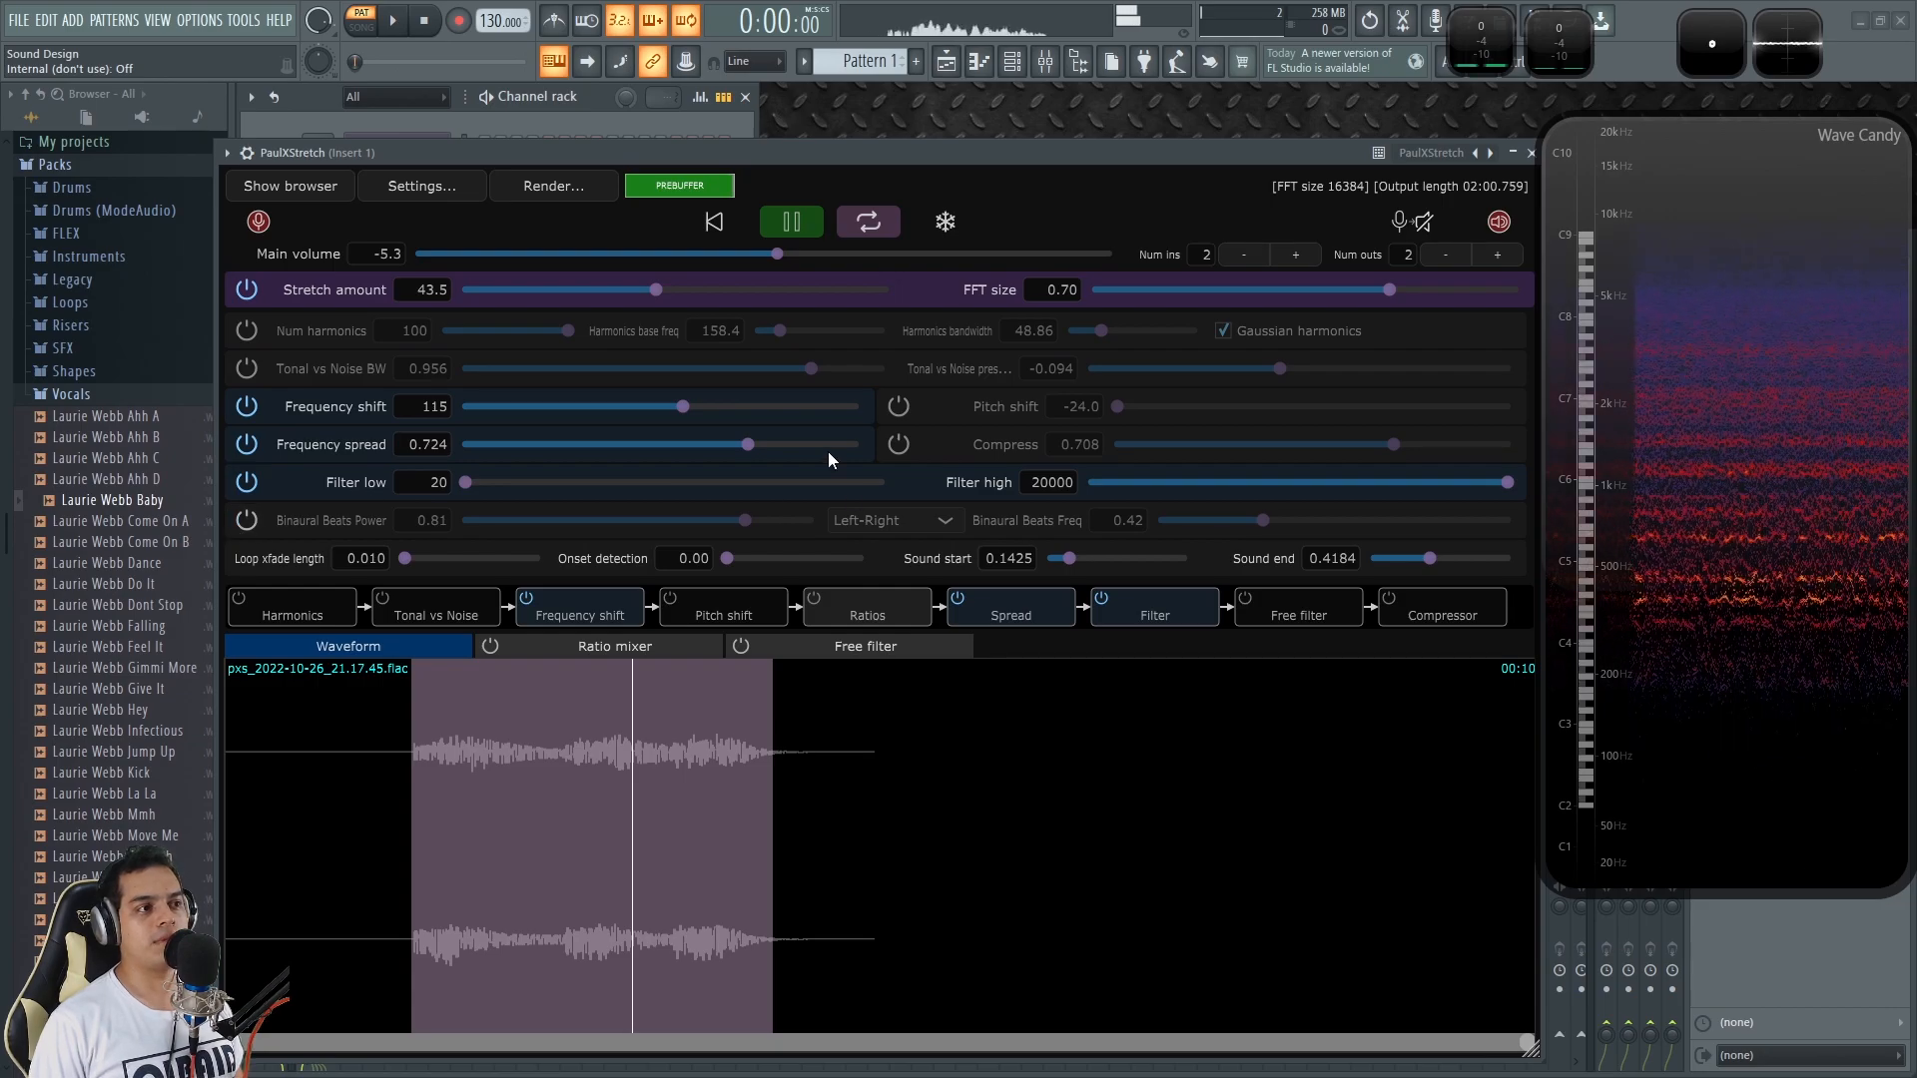
Step: Raise PaulXStretch's main volume to 0.0 and pause the playback
drag(987, 147, 974, 154)
drag(764, 262, 866, 255)
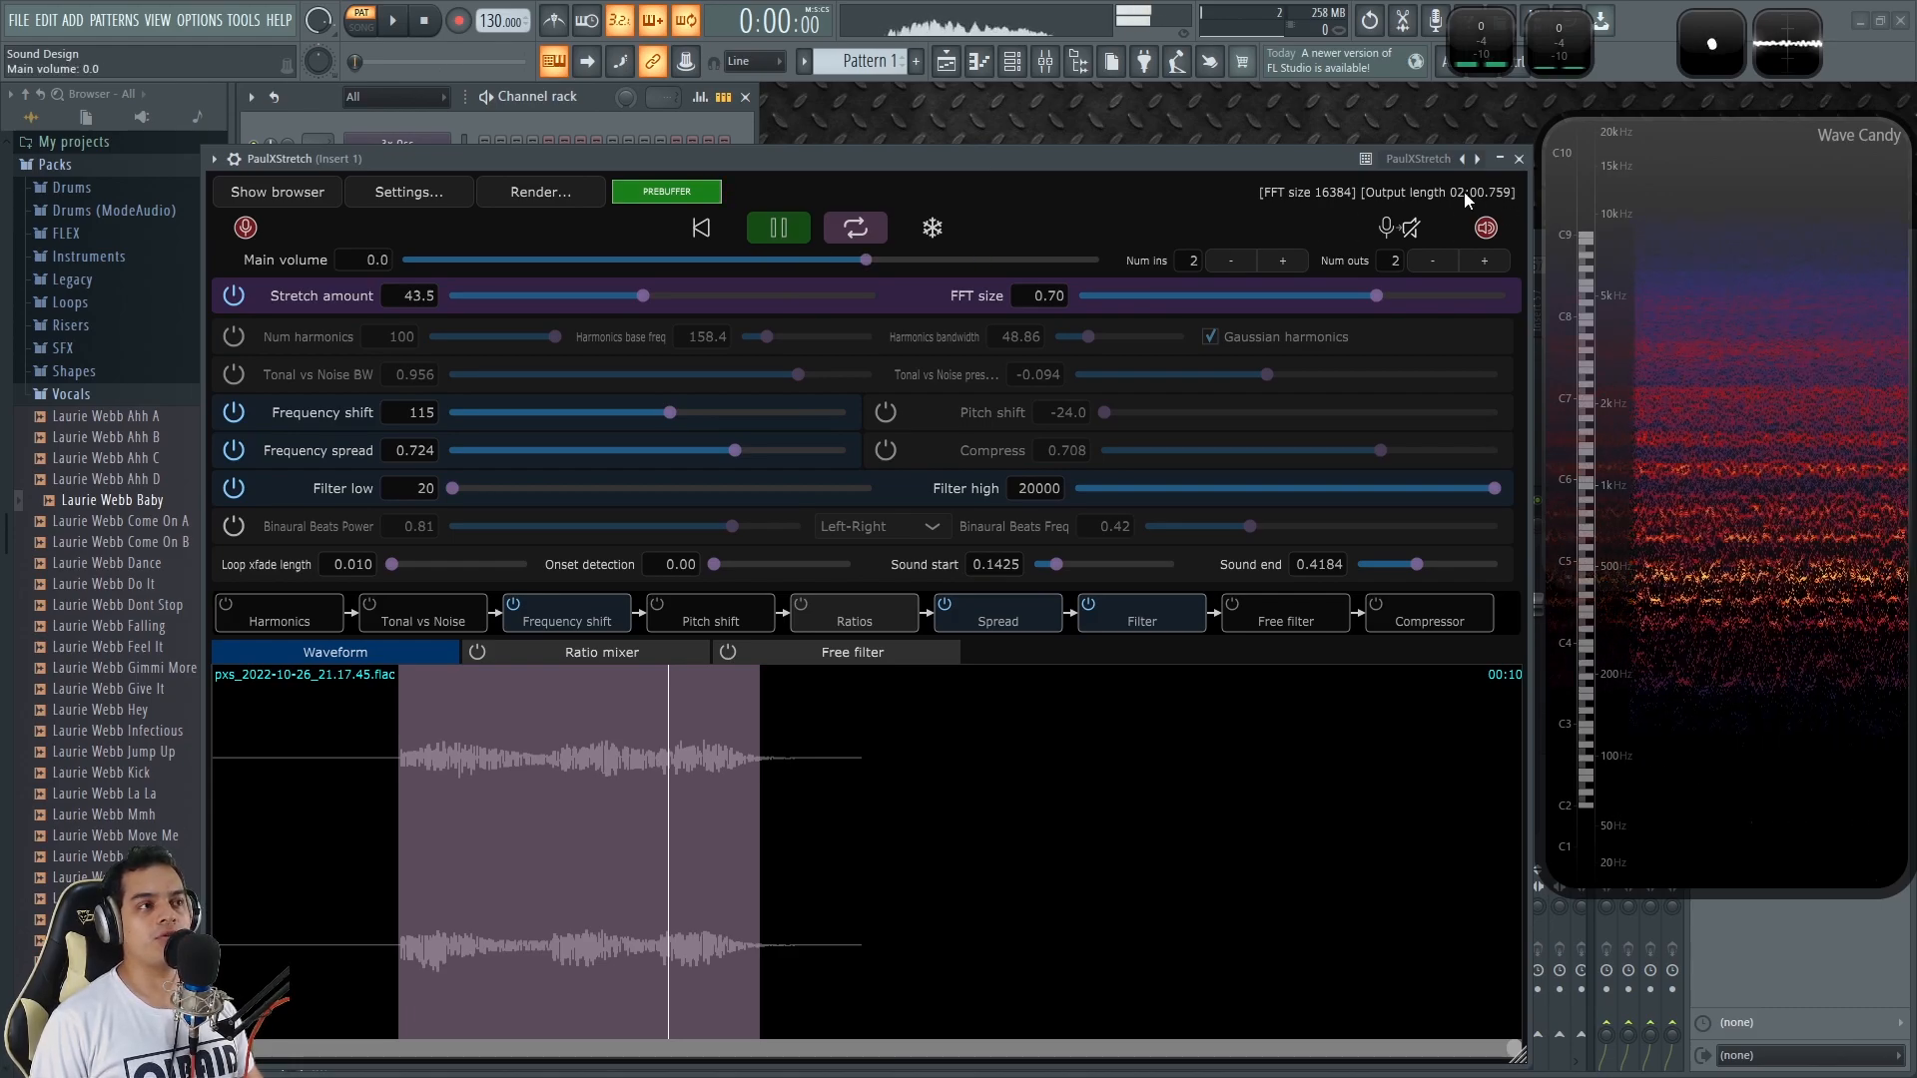
click(779, 229)
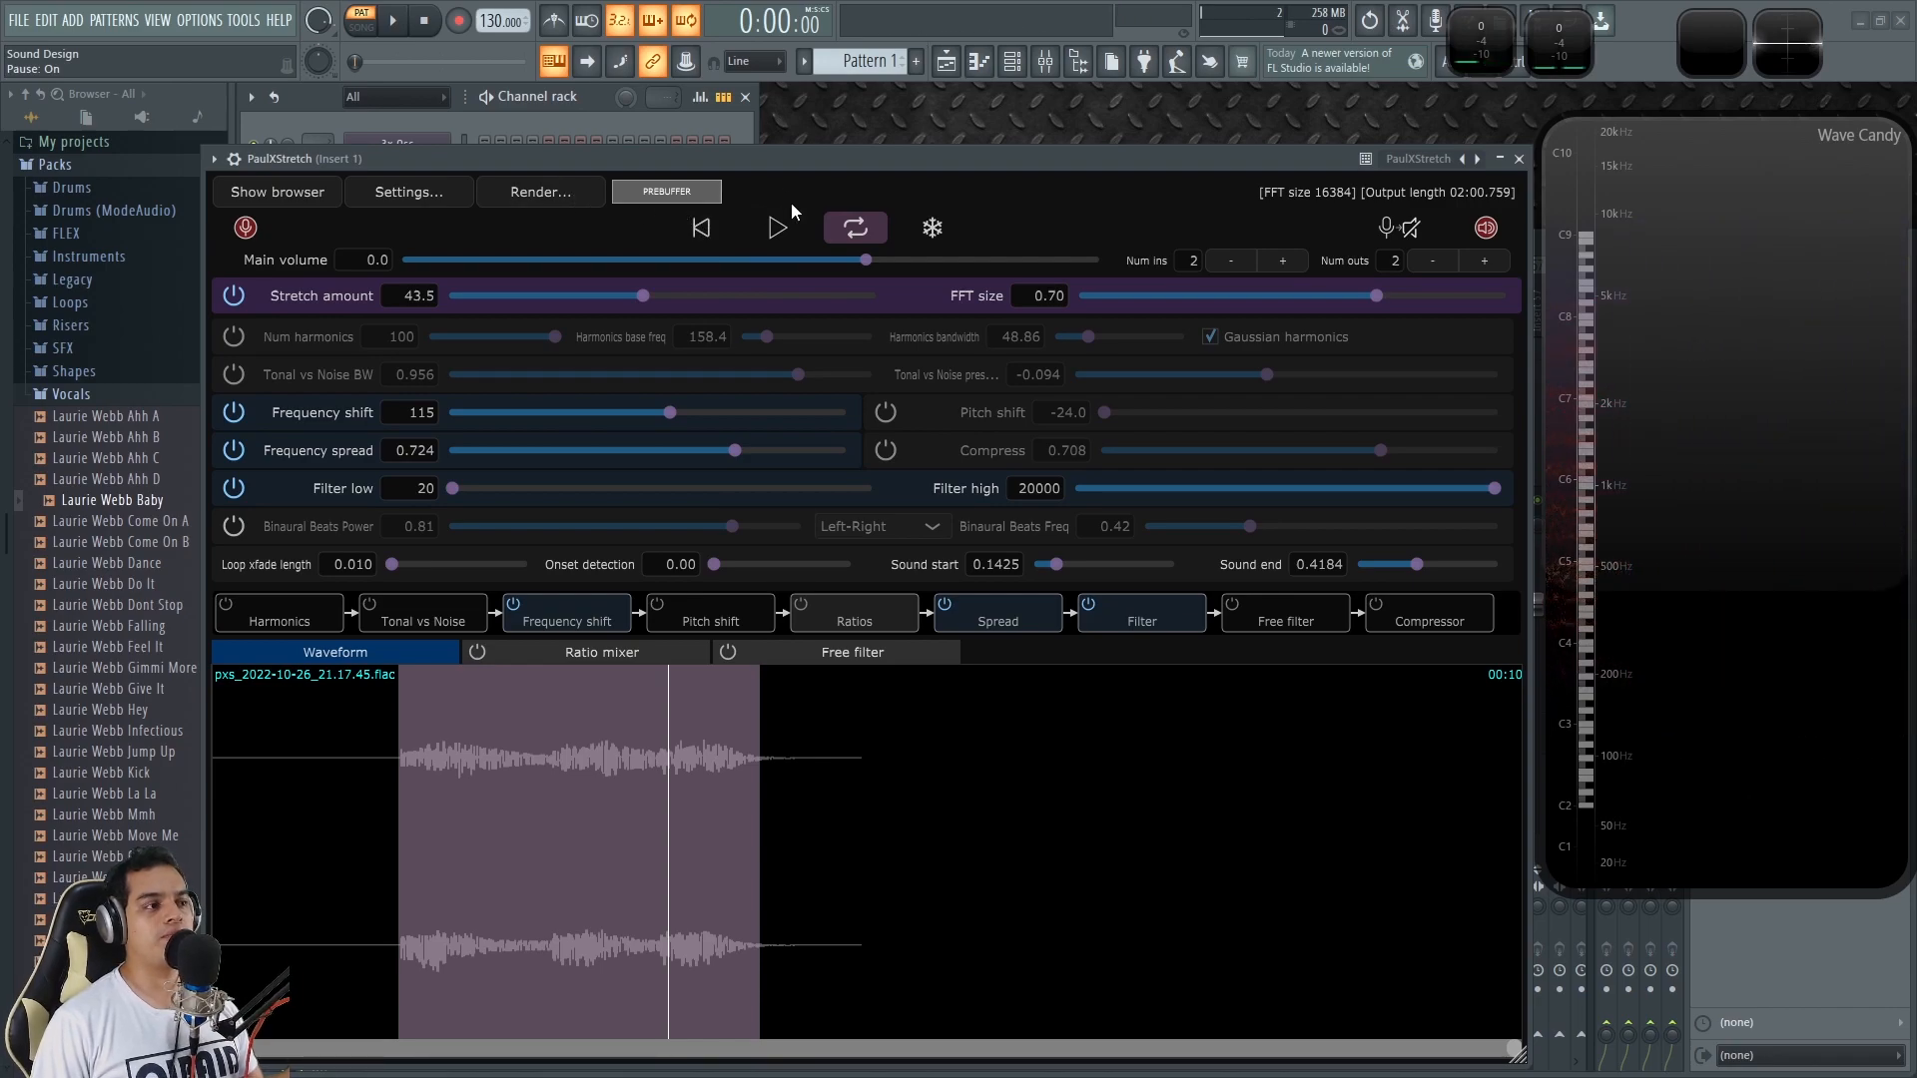
Step: Render the stretched sound to the desktop as "resultado final" WAV with source sample rate, 32 bit floating point and 1 loop
click(527, 199)
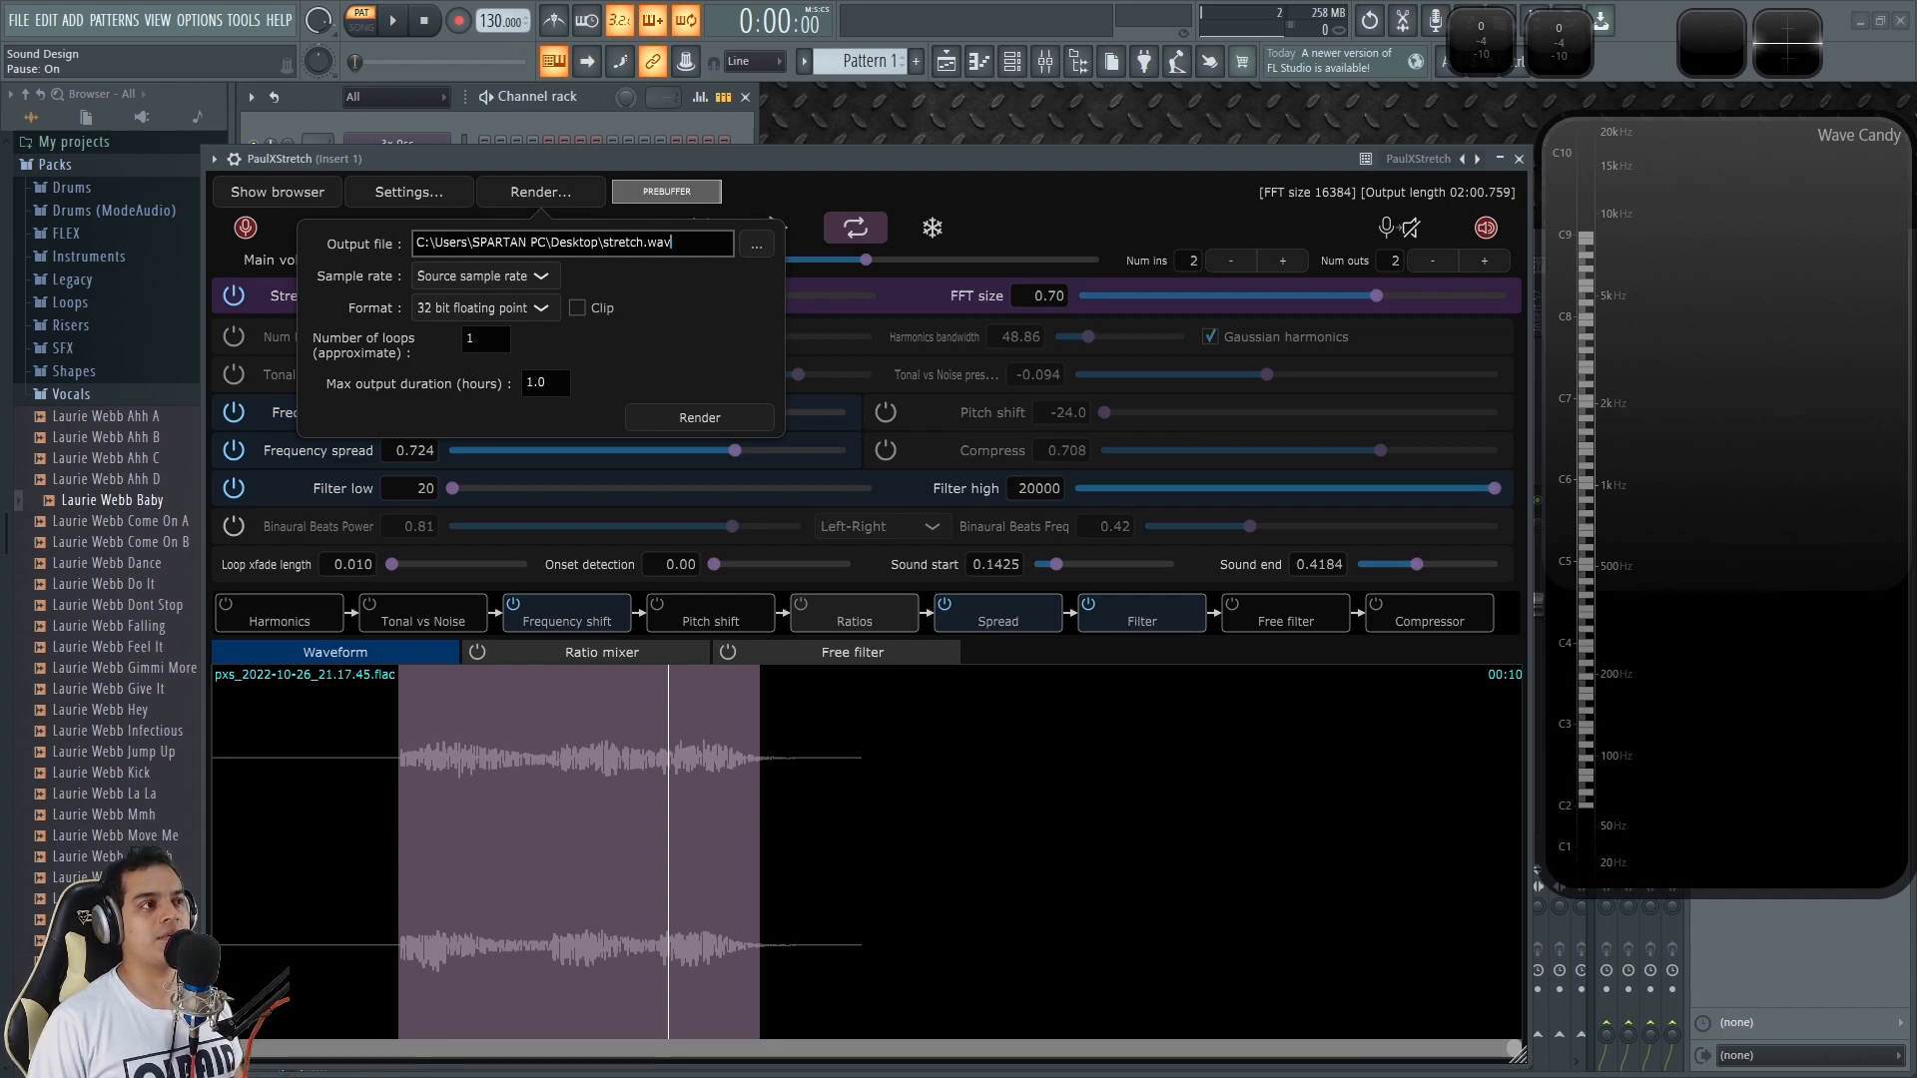
click(756, 246)
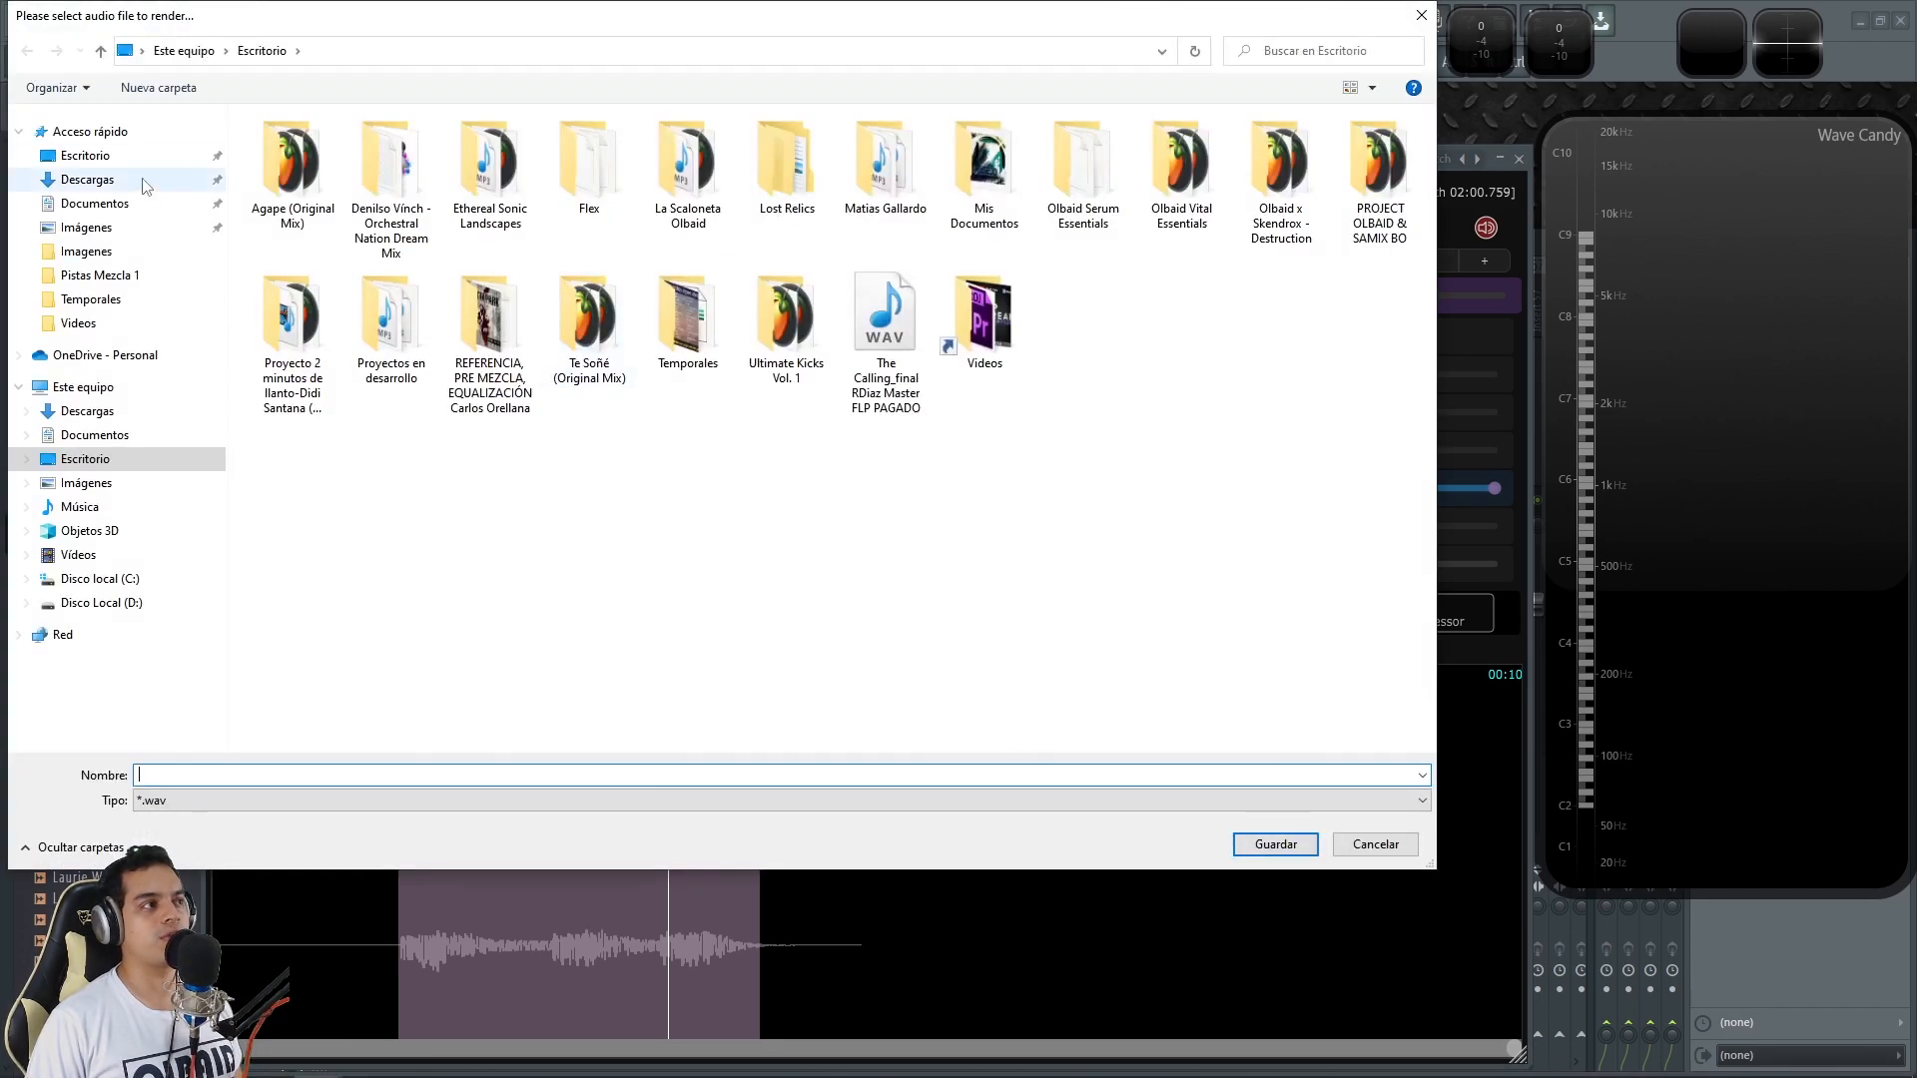
click(89, 158)
click(184, 776)
text(resultado final)
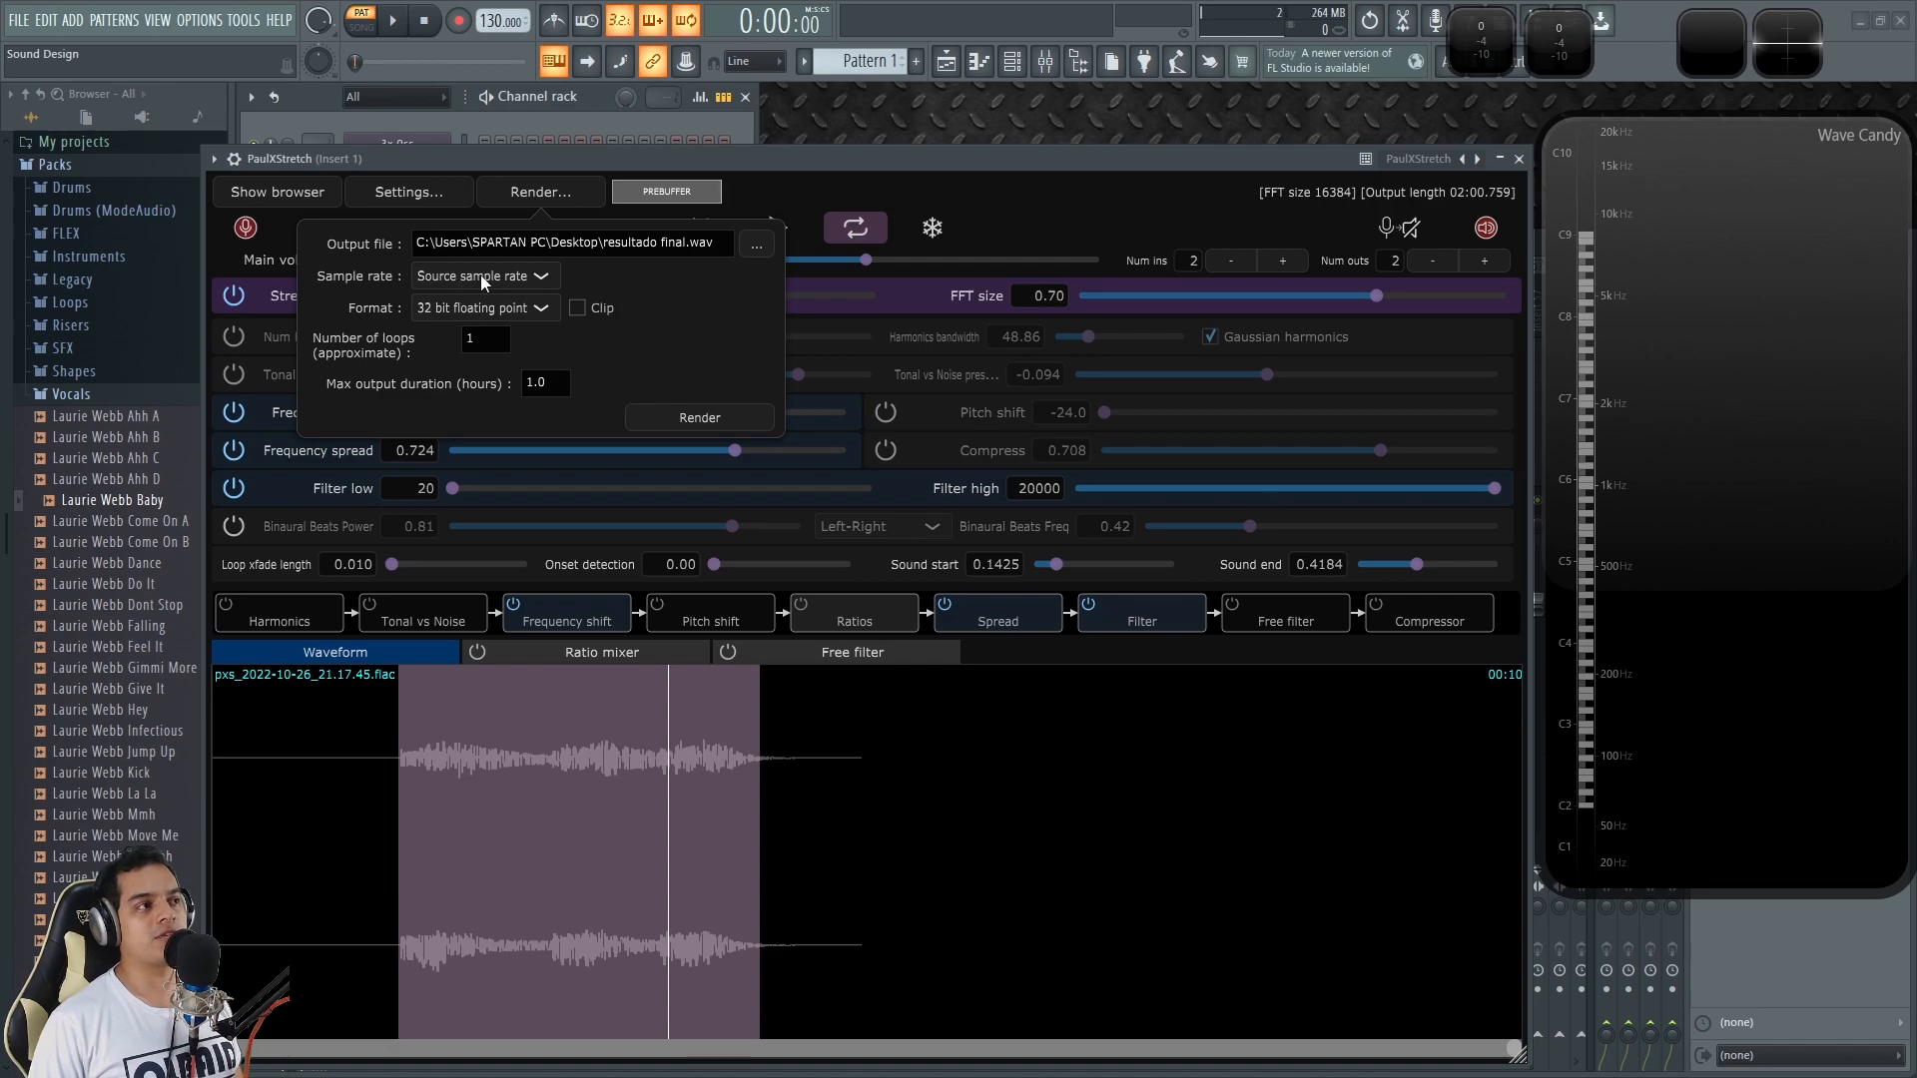
click(504, 277)
click(503, 278)
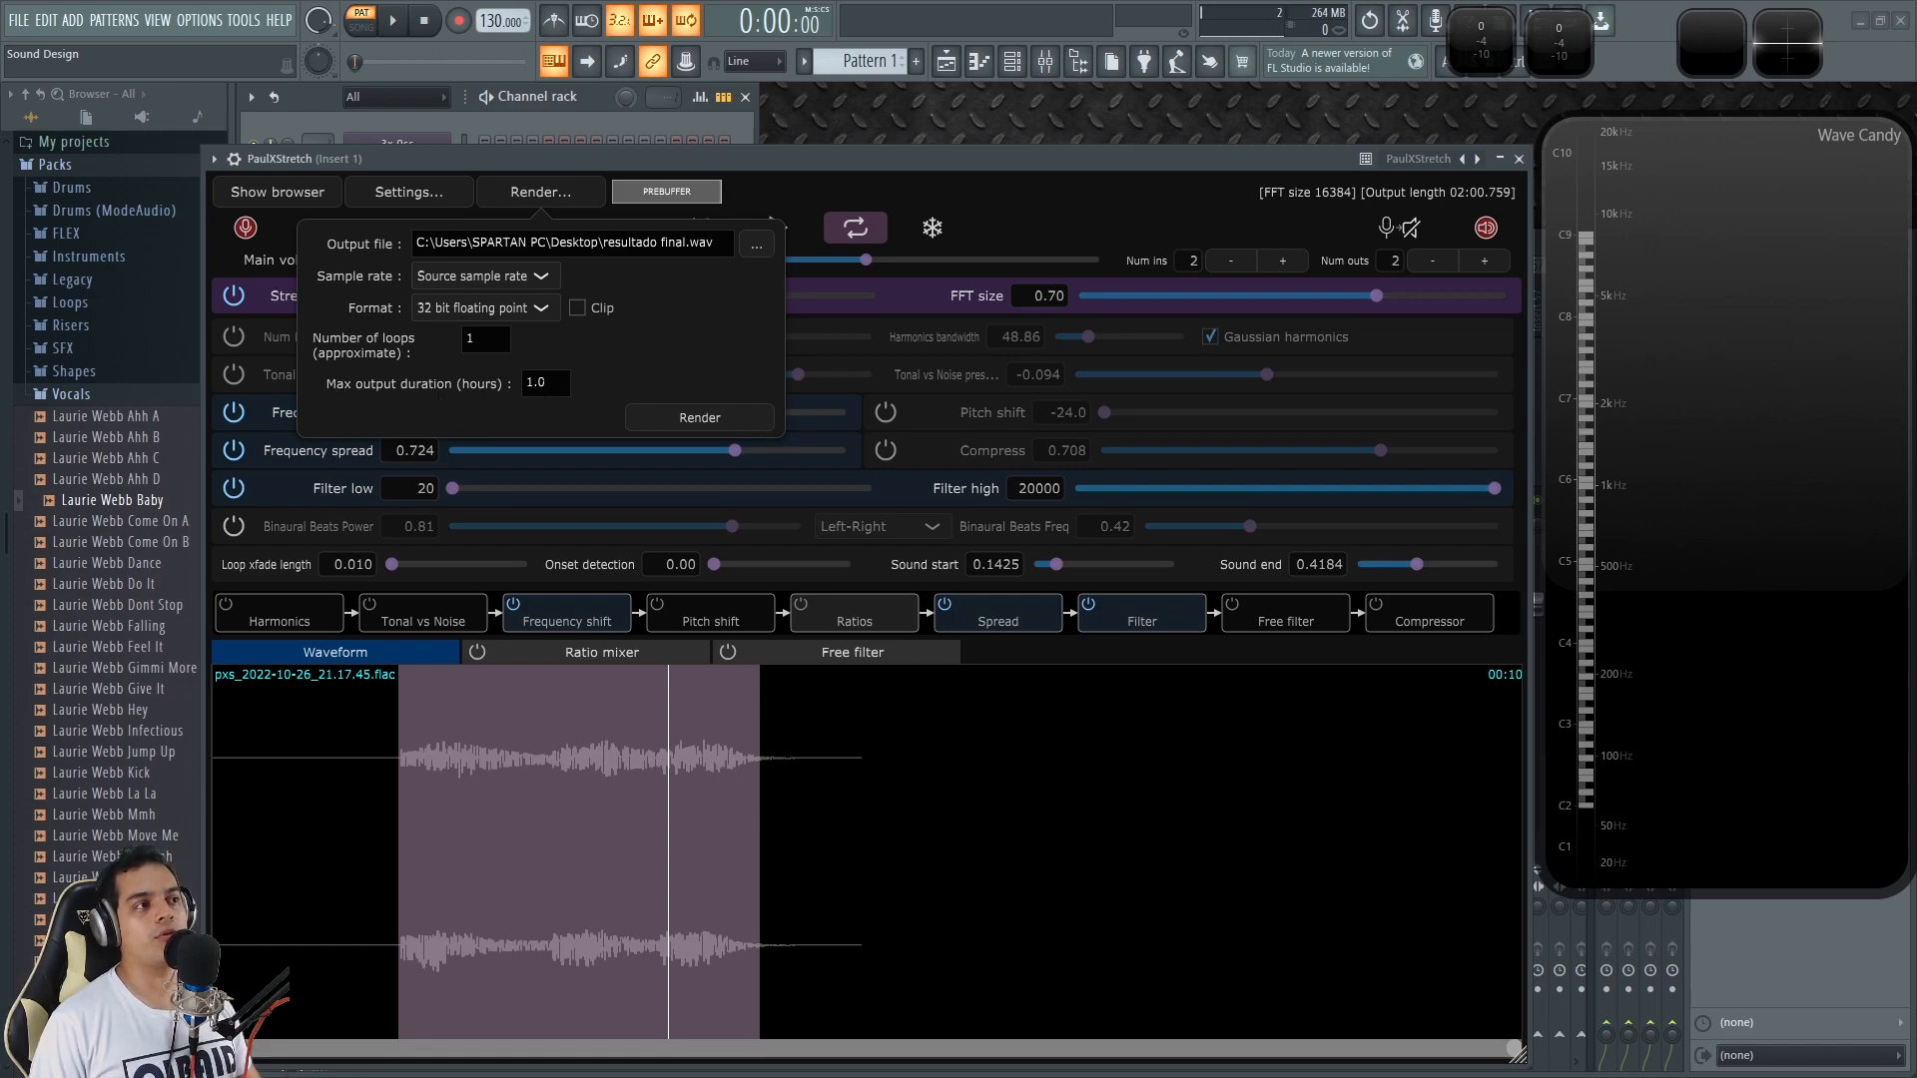
click(719, 427)
drag(1002, 152, 993, 139)
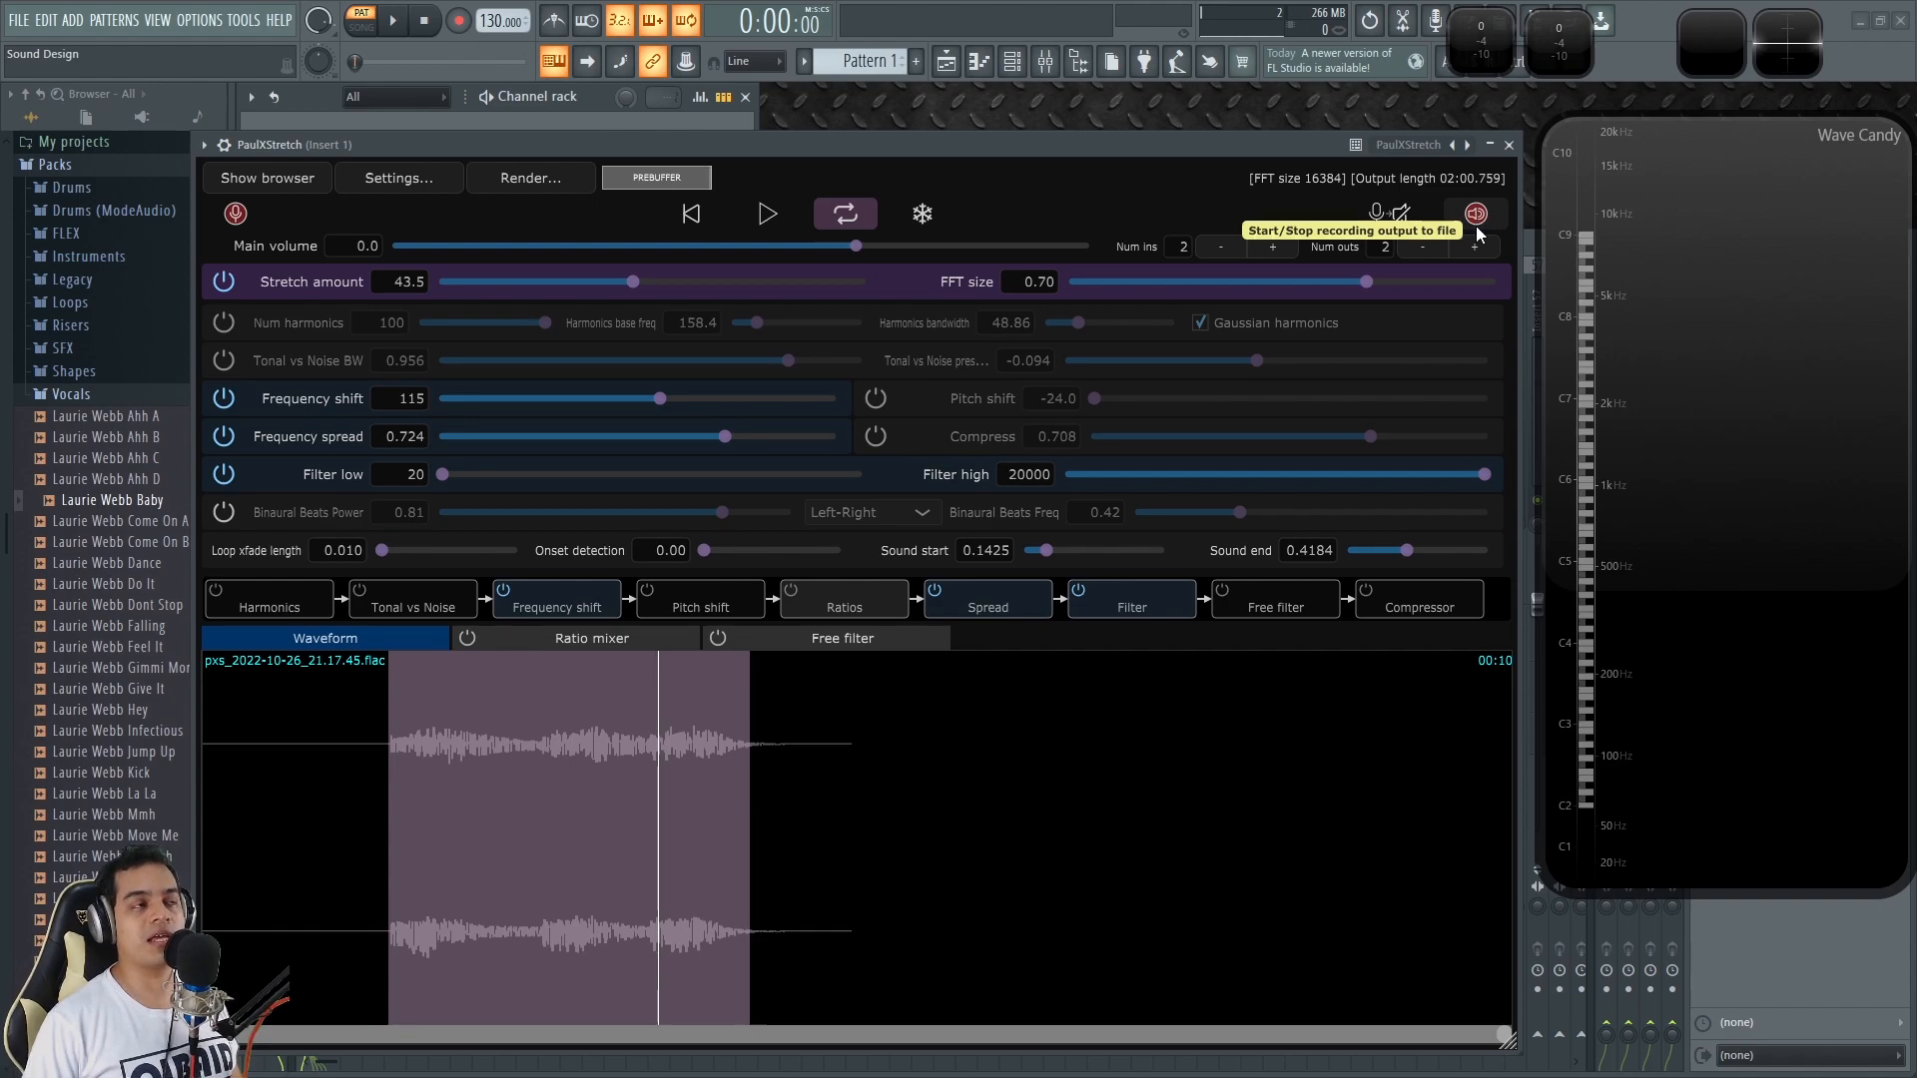
Step: Bring the rendered "resultado final" file from the desktop onto playlist Track 1 at bar 1 and make the track taller
drag(715, 148, 733, 146)
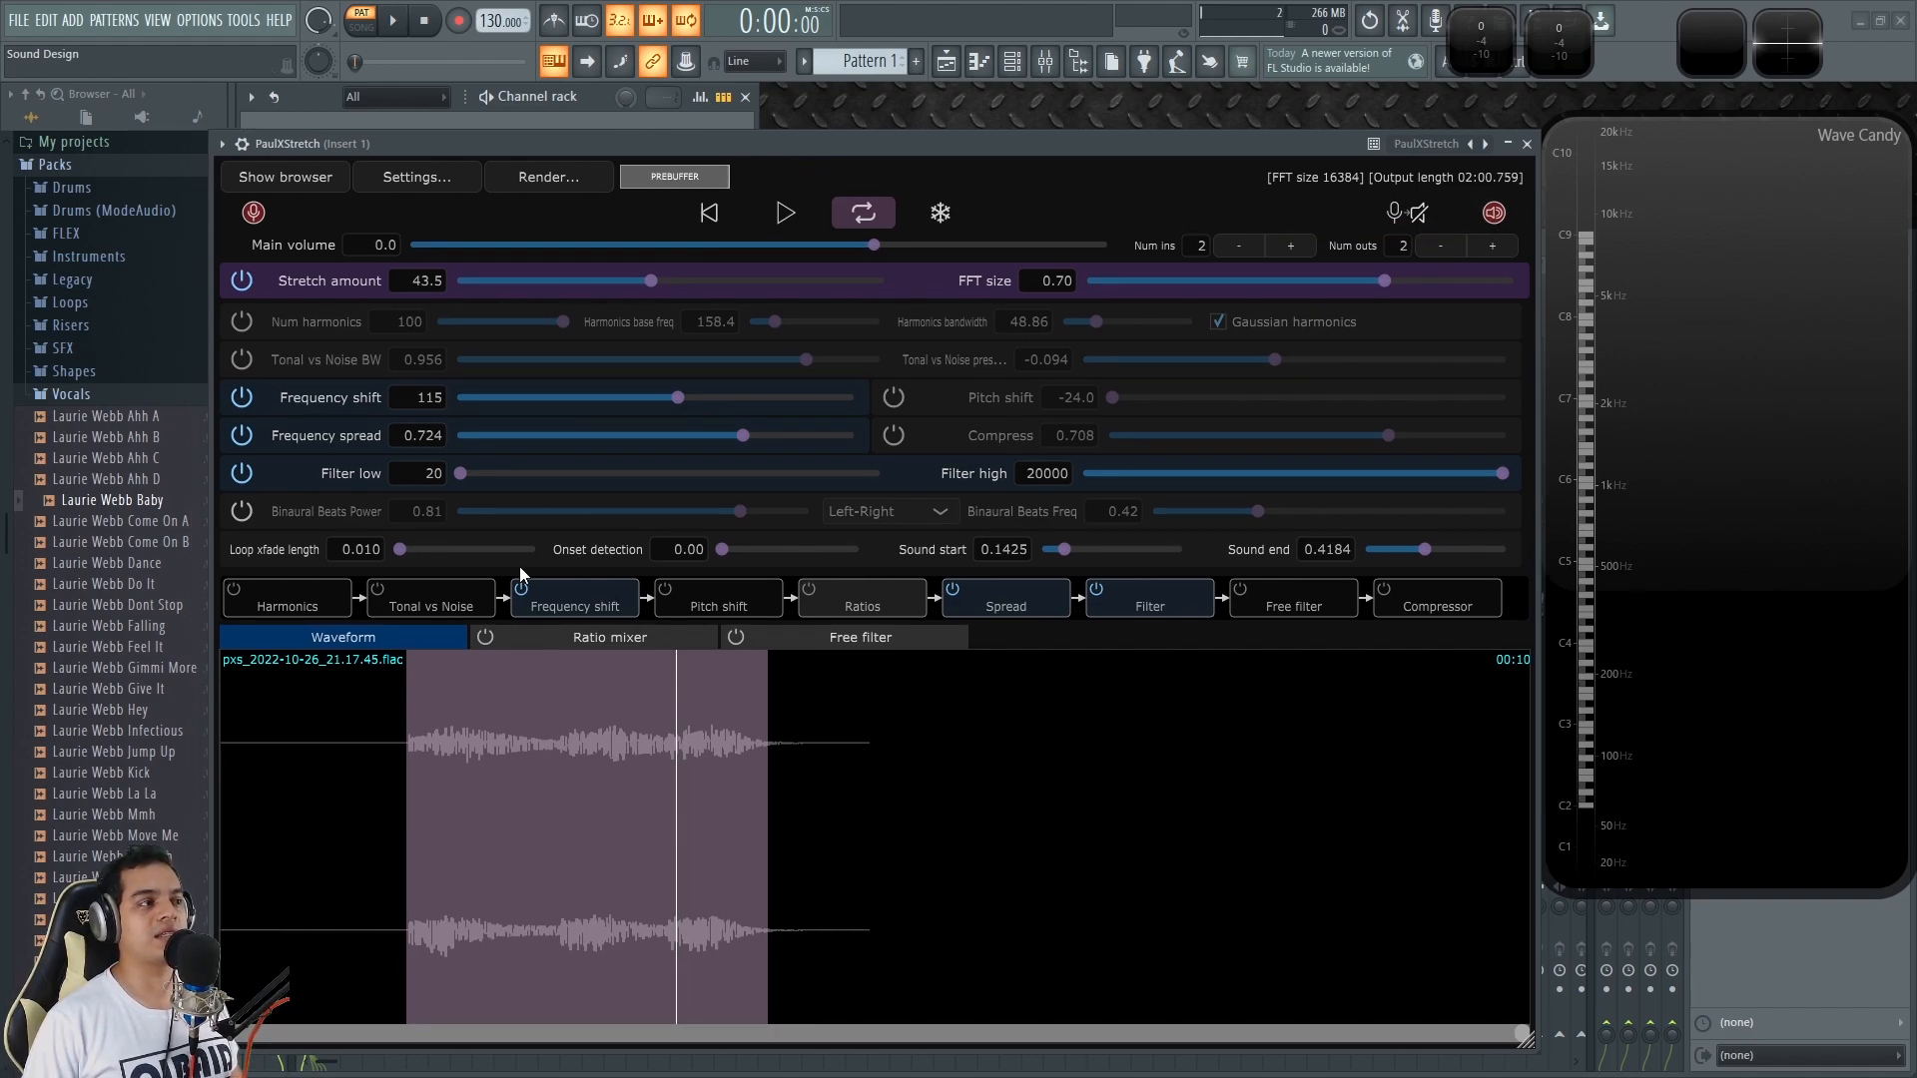
key(super+d)
drag(579, 650, 593, 625)
key(super+d)
drag(793, 377, 599, 205)
key(F12)
key(F5)
scroll(800, 356, down, 4)
scroll(800, 355, down, 1)
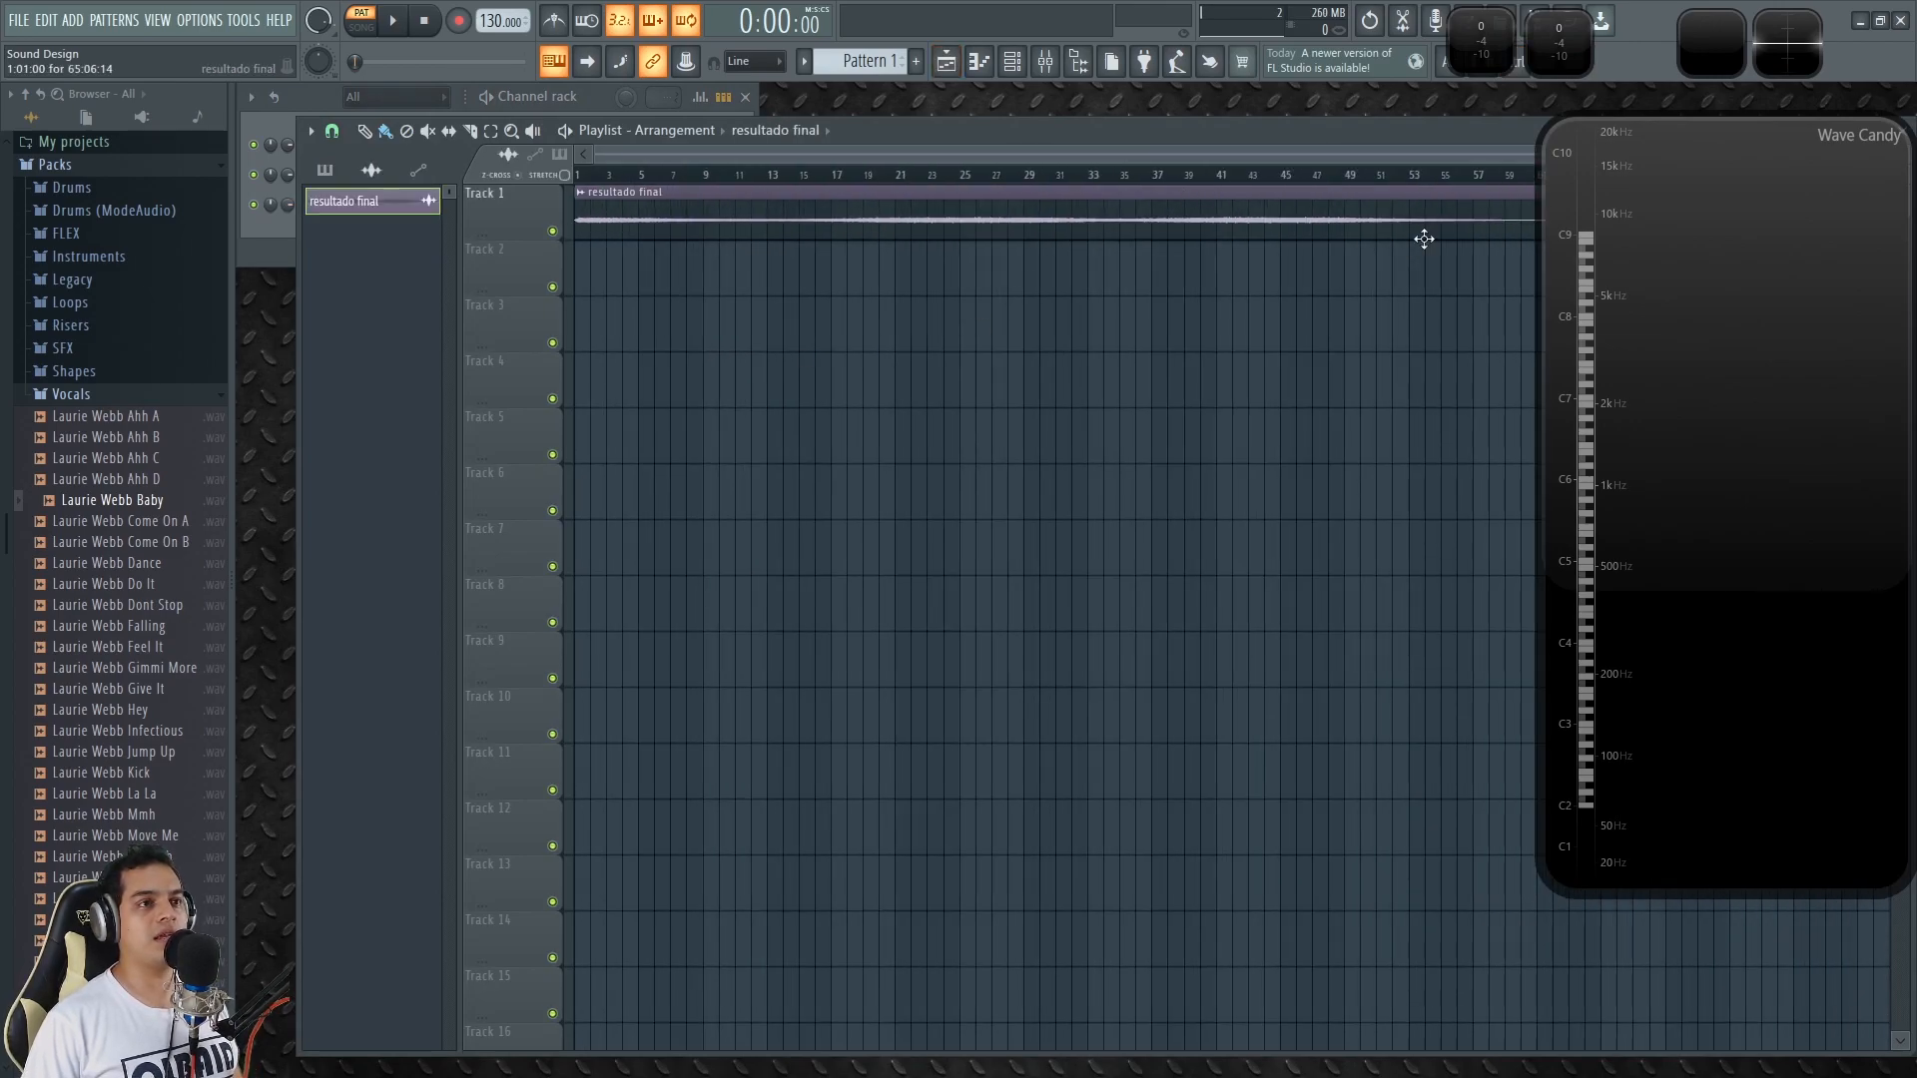
click(1598, 215)
drag(522, 237, 521, 513)
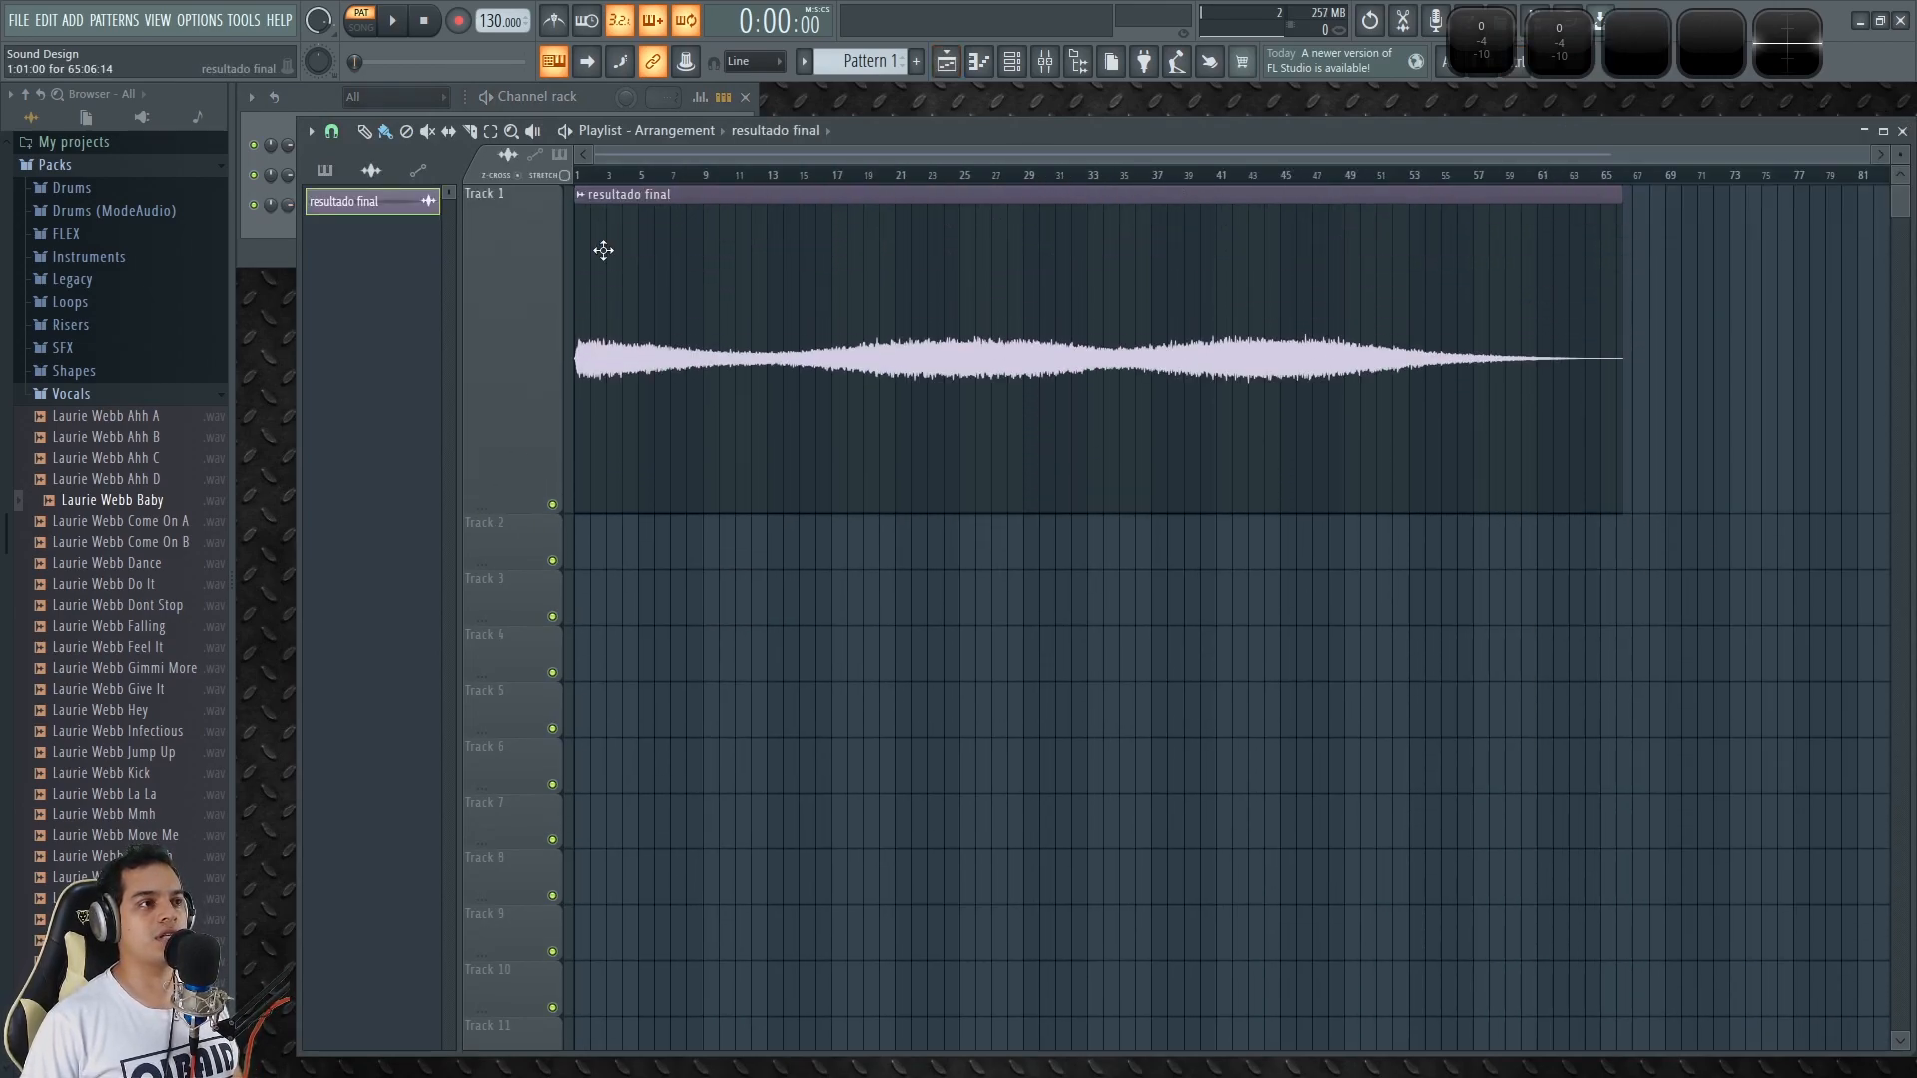
Step: Listen to the rendered clip from several positions along the playlist timeline and stop playback
click(639, 175)
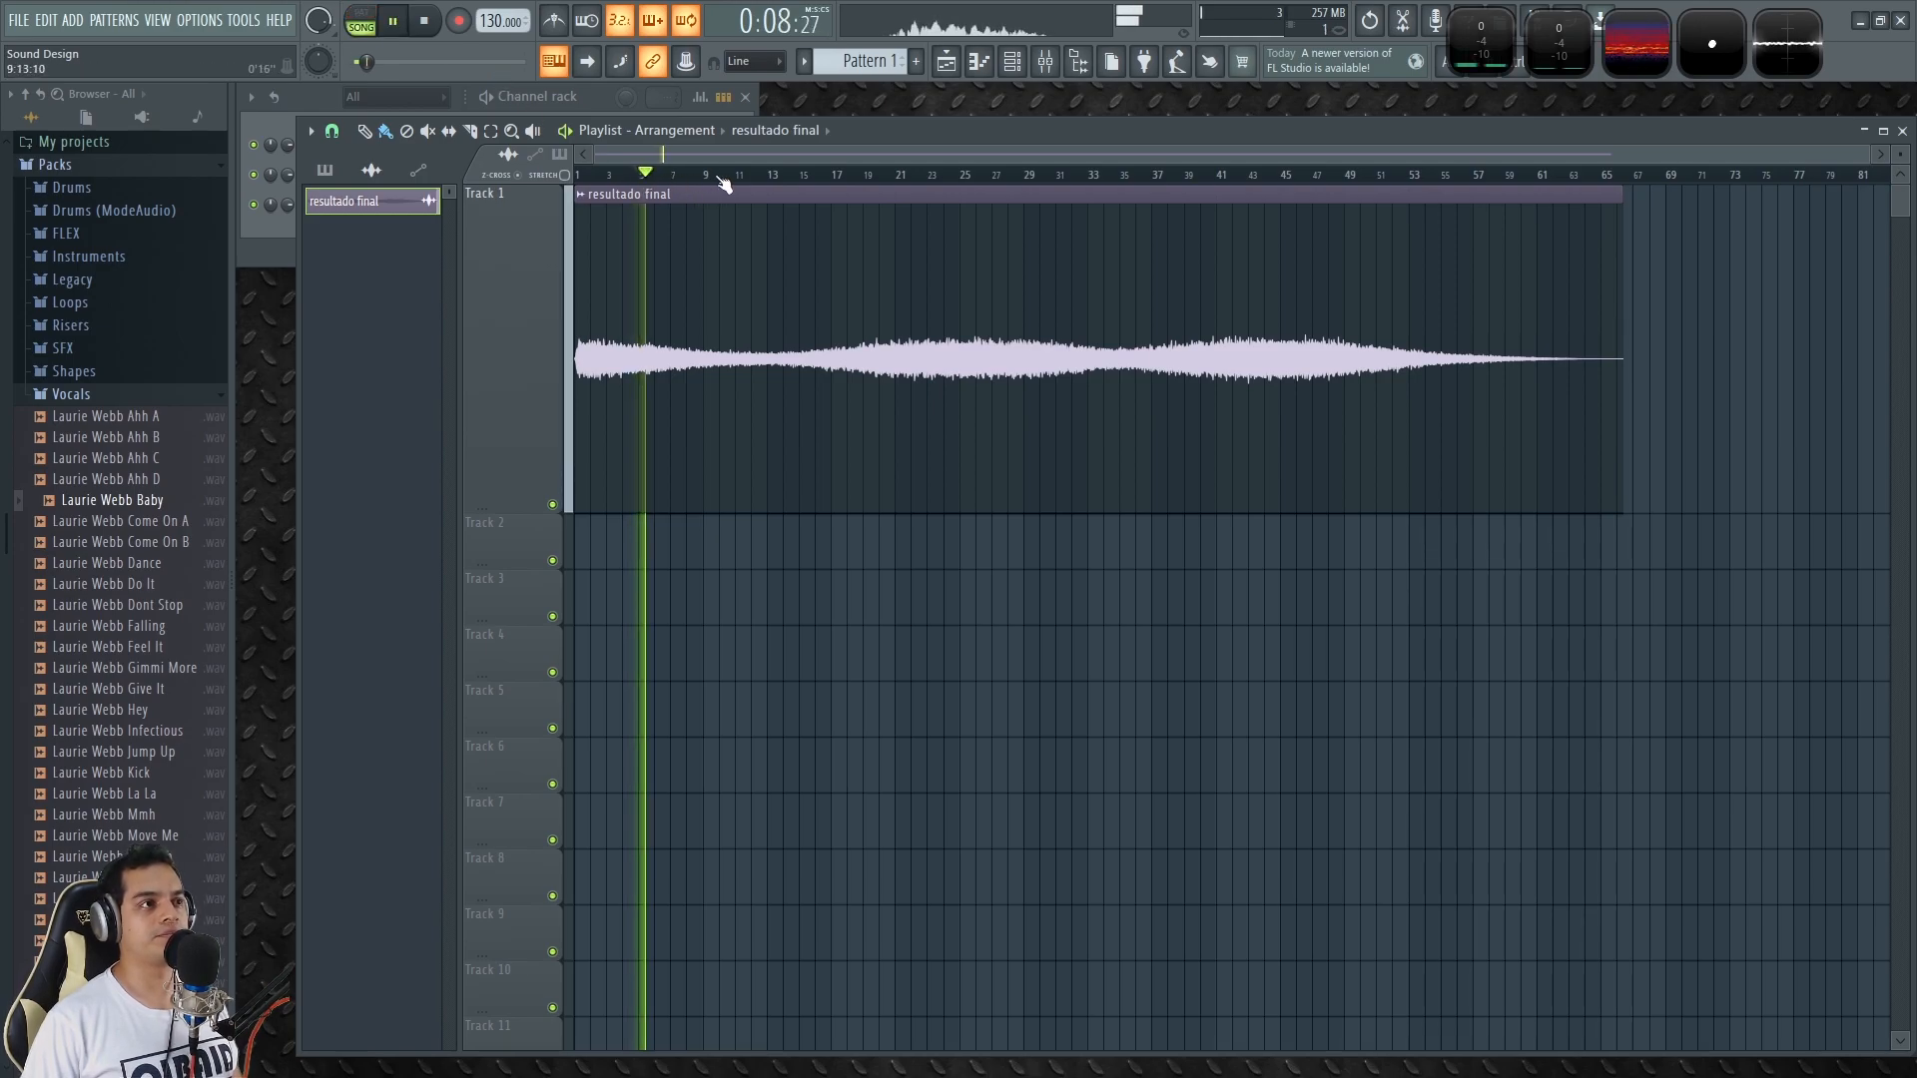
click(595, 178)
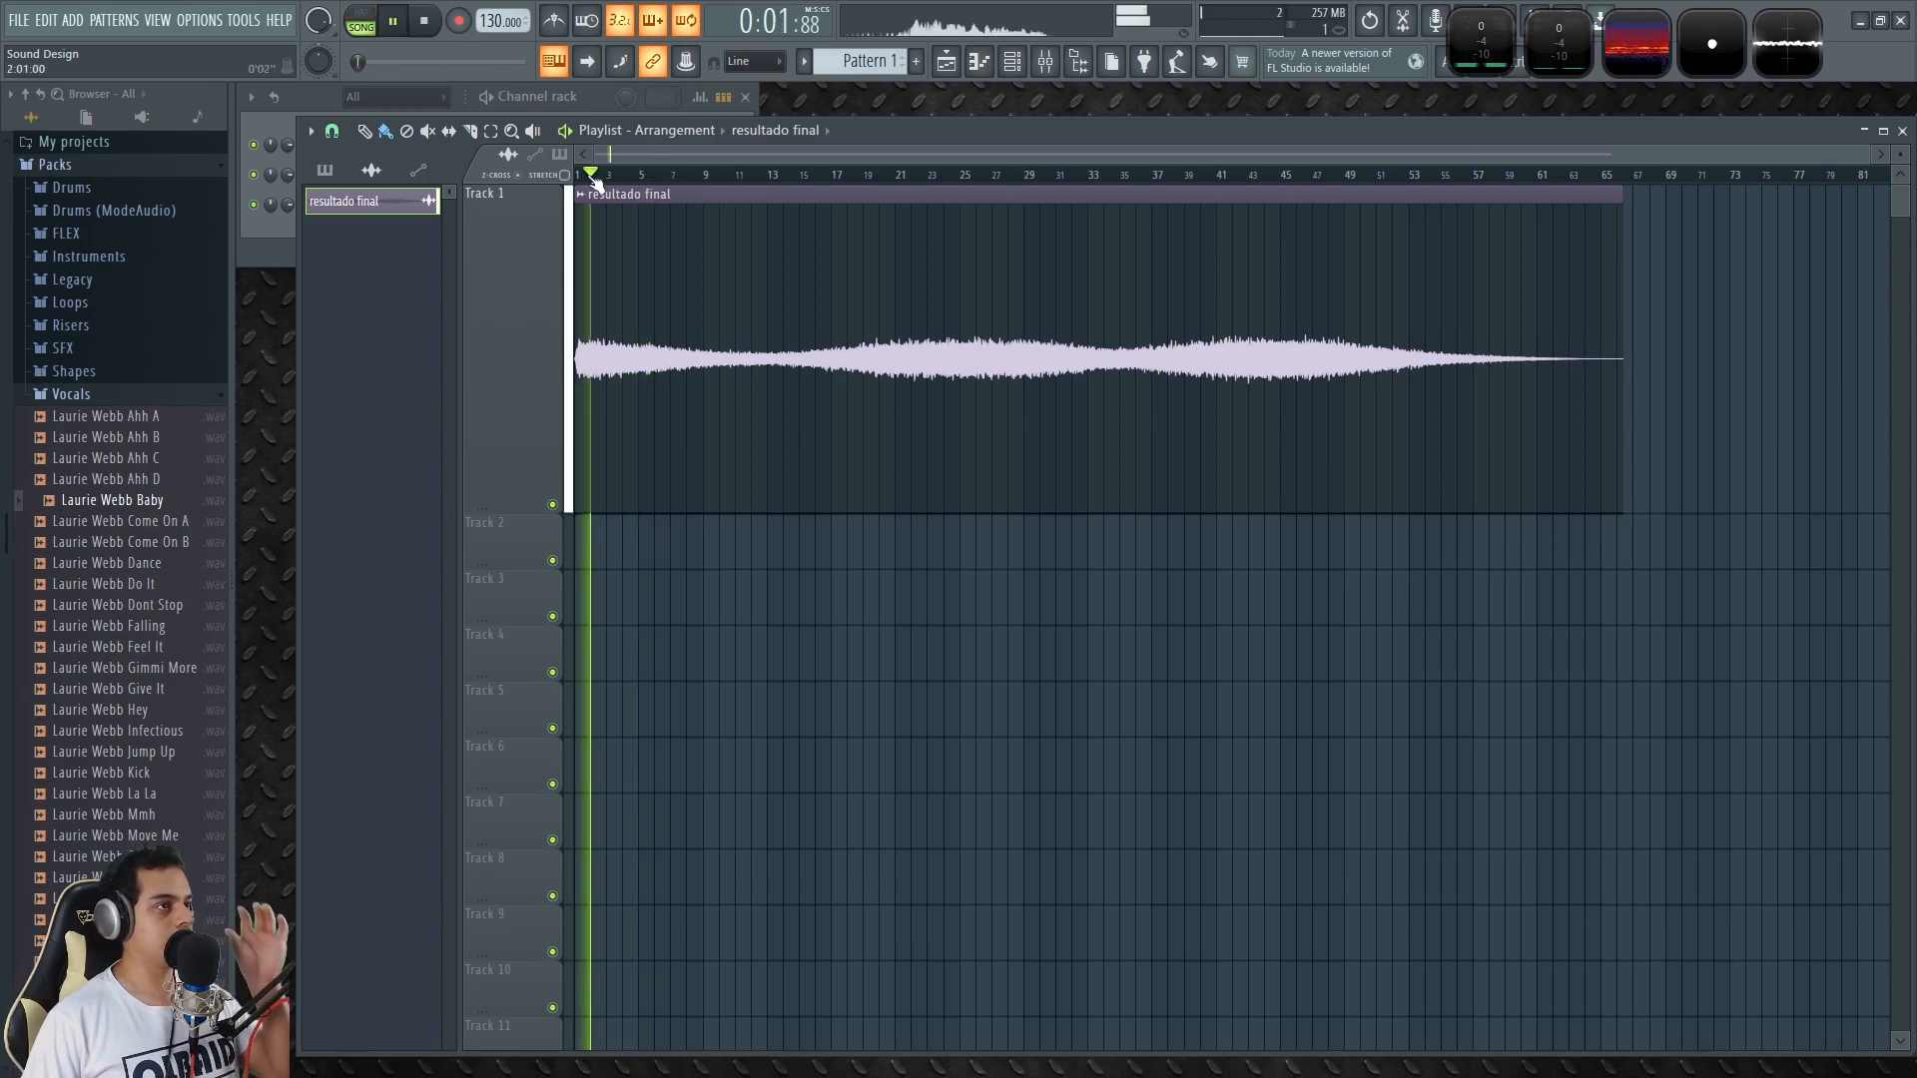
click(841, 177)
click(974, 177)
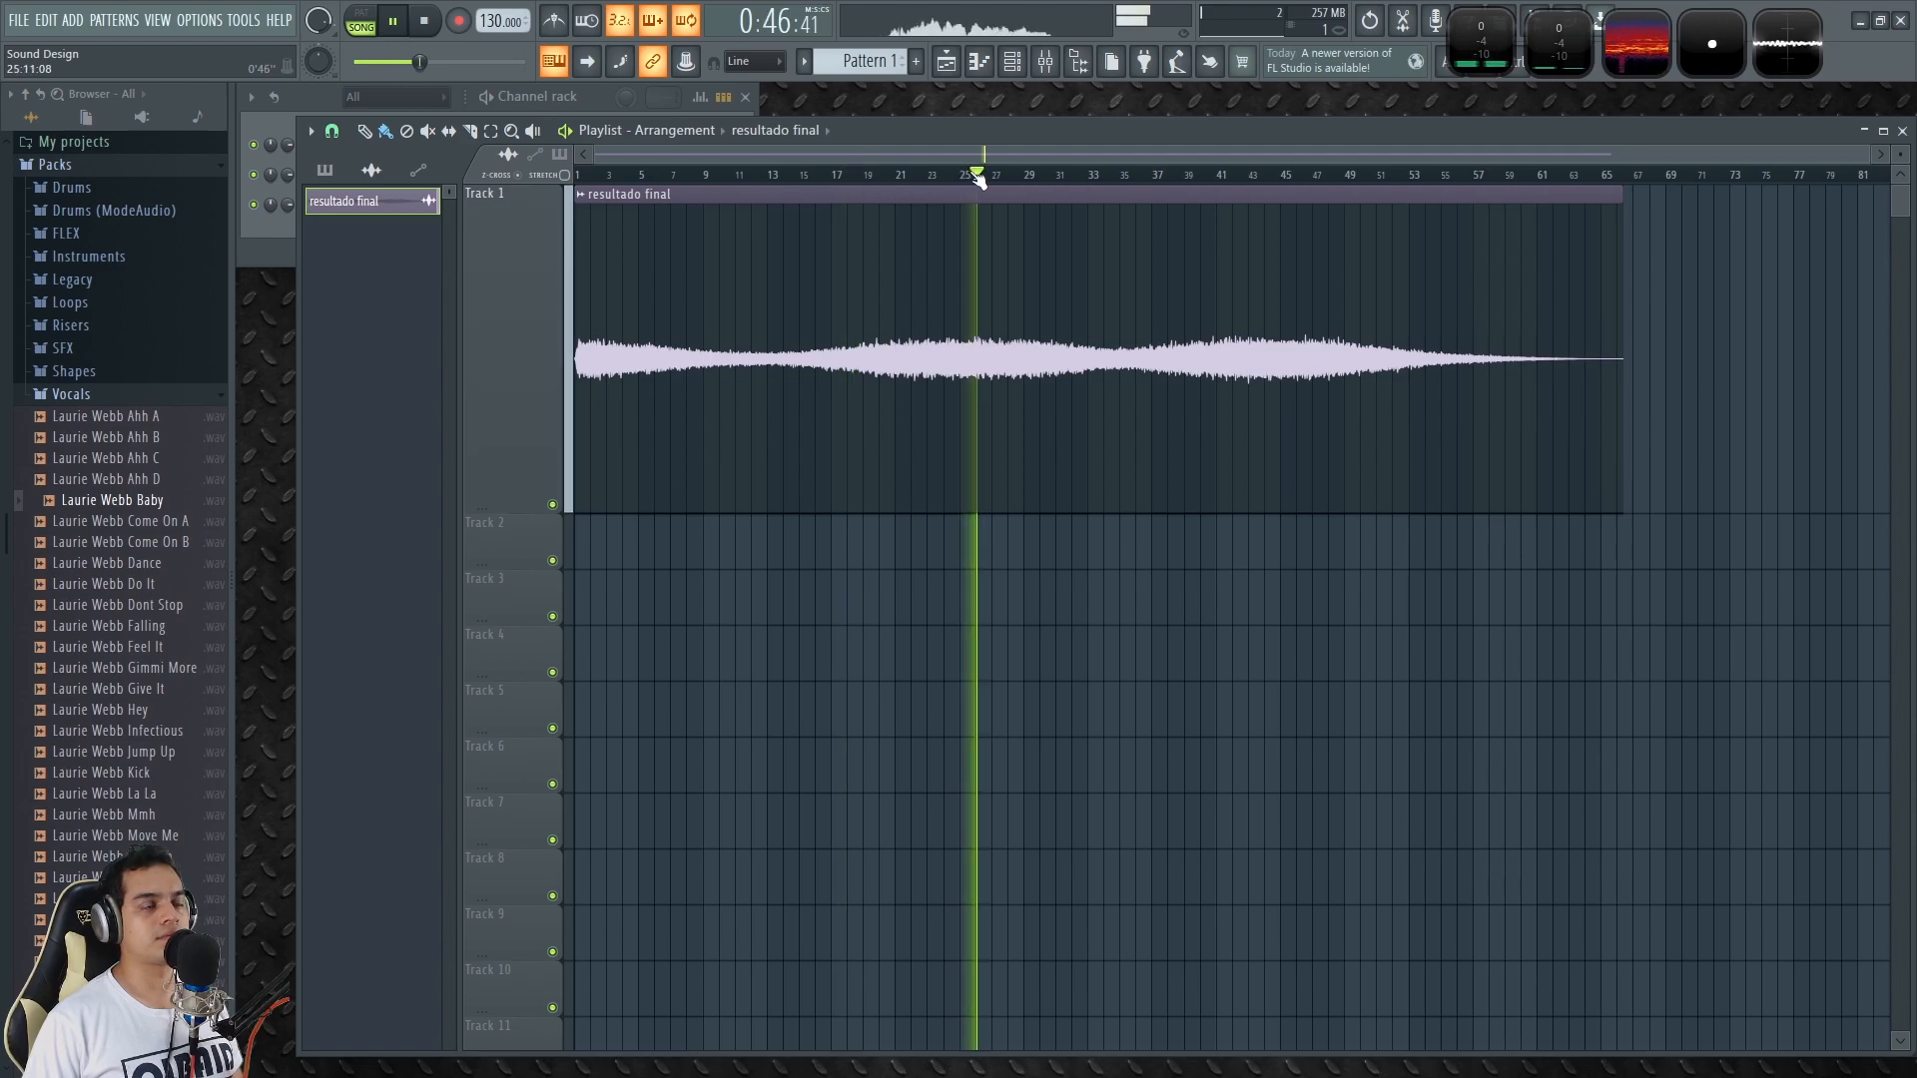
click(1112, 178)
click(1256, 180)
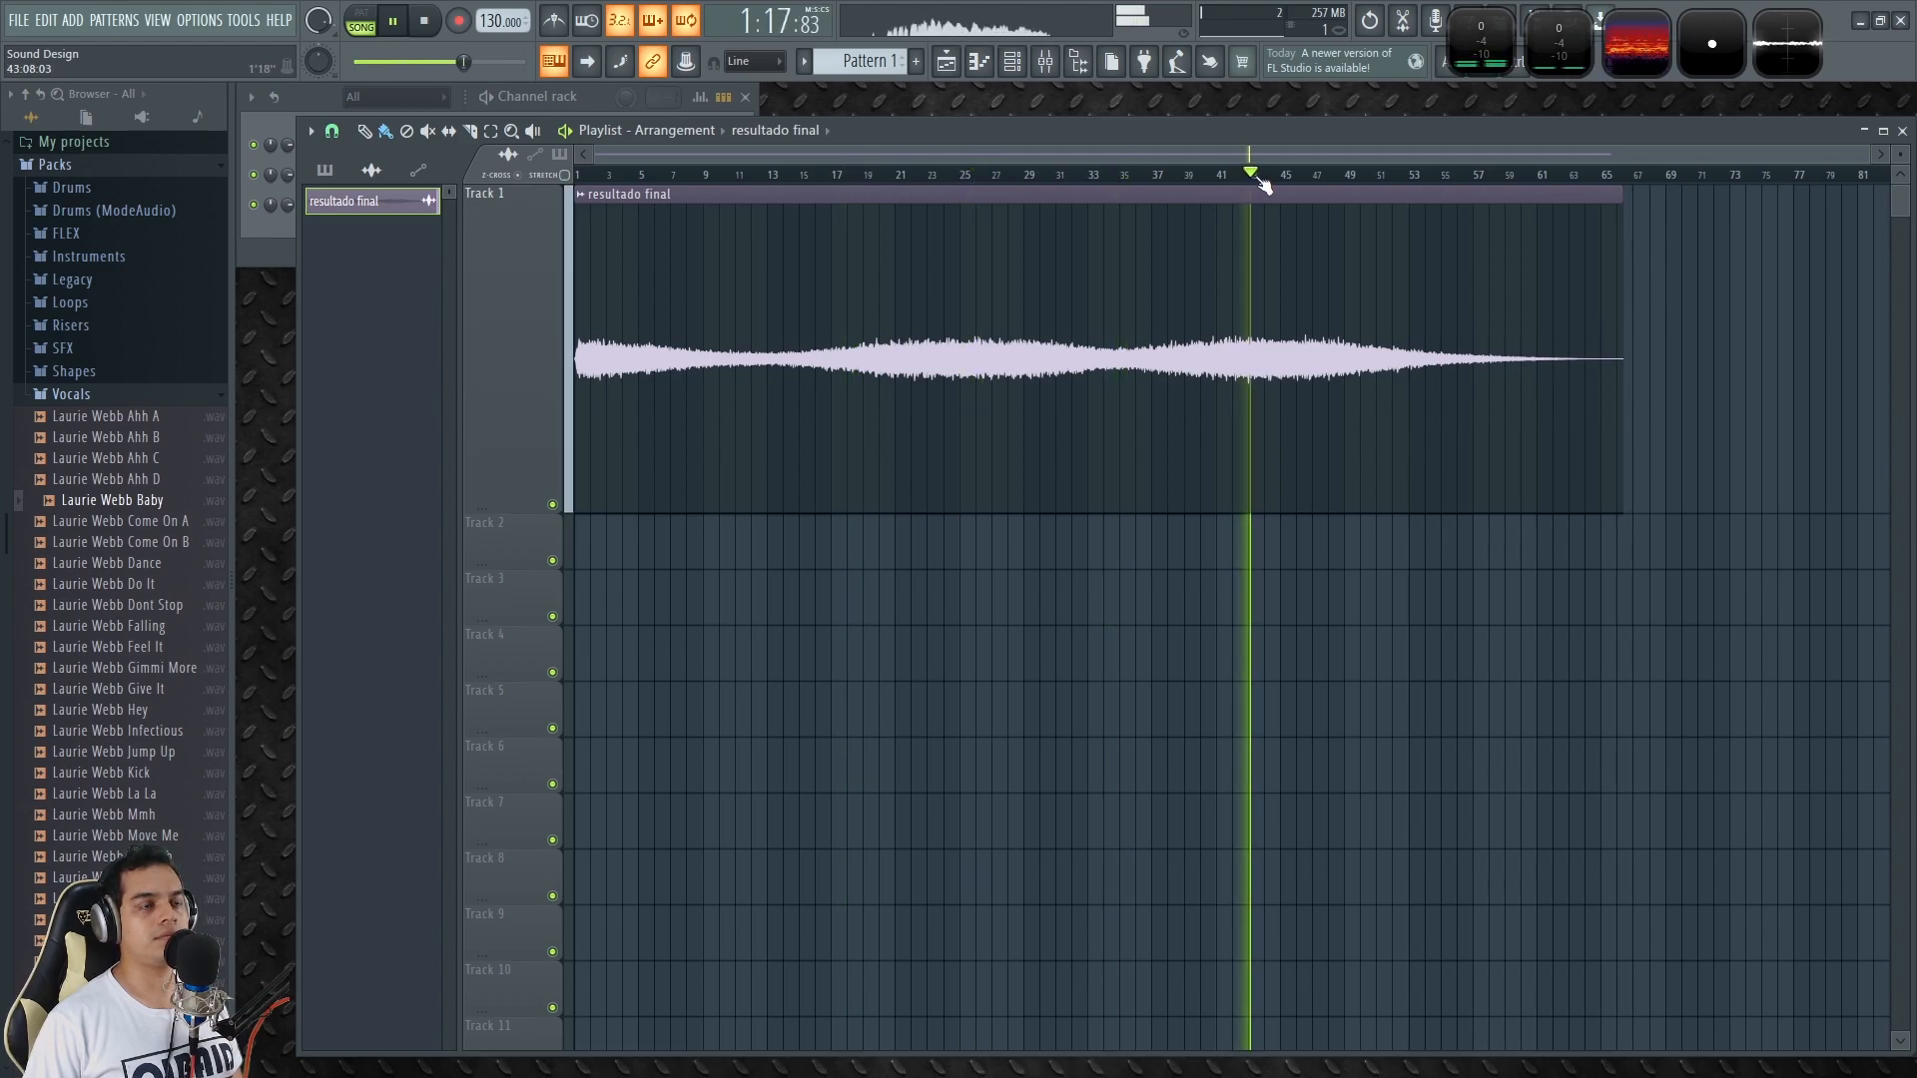
click(1331, 176)
click(1438, 177)
click(1546, 176)
click(1278, 177)
click(927, 177)
click(625, 176)
key(space)
click(424, 21)
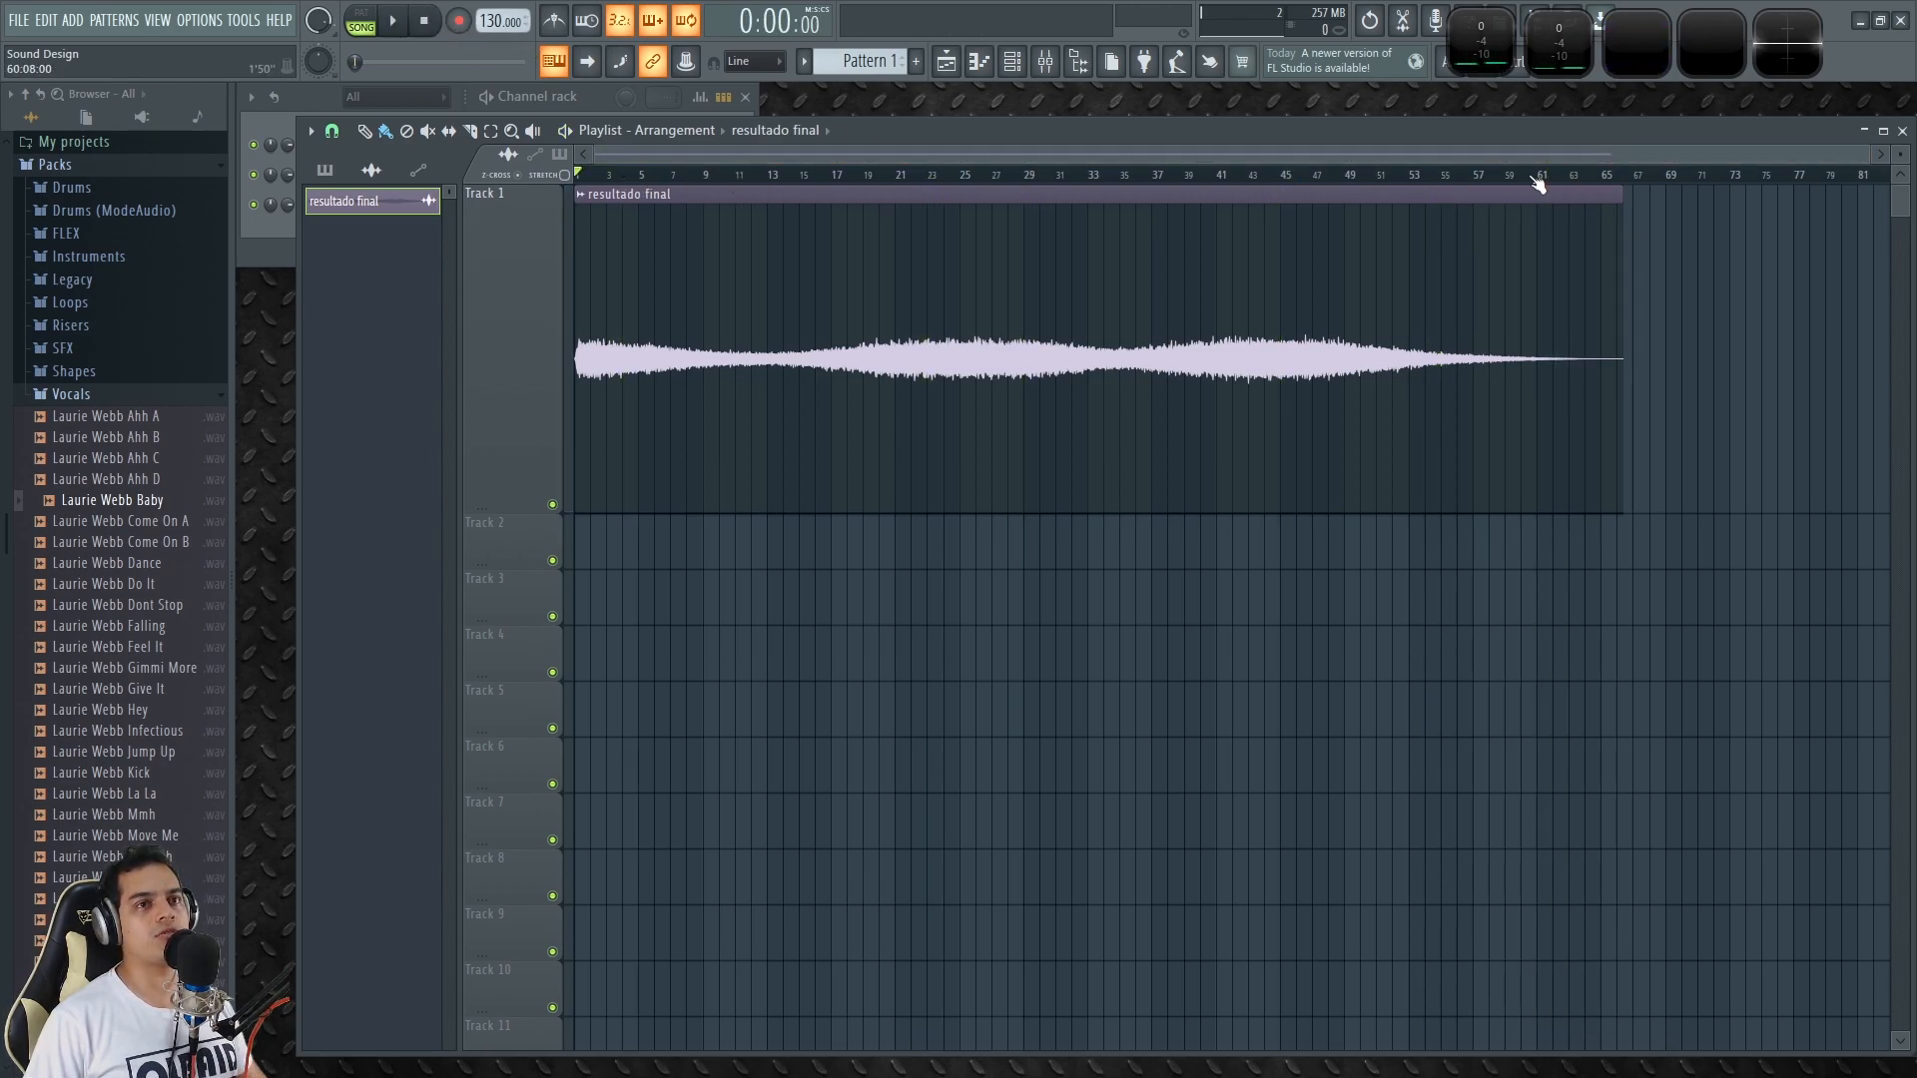
Step: Delete the "resultado final" clip from the playlist and reopen PaulXStretch from mixer track Insert 1
right_click(1616, 246)
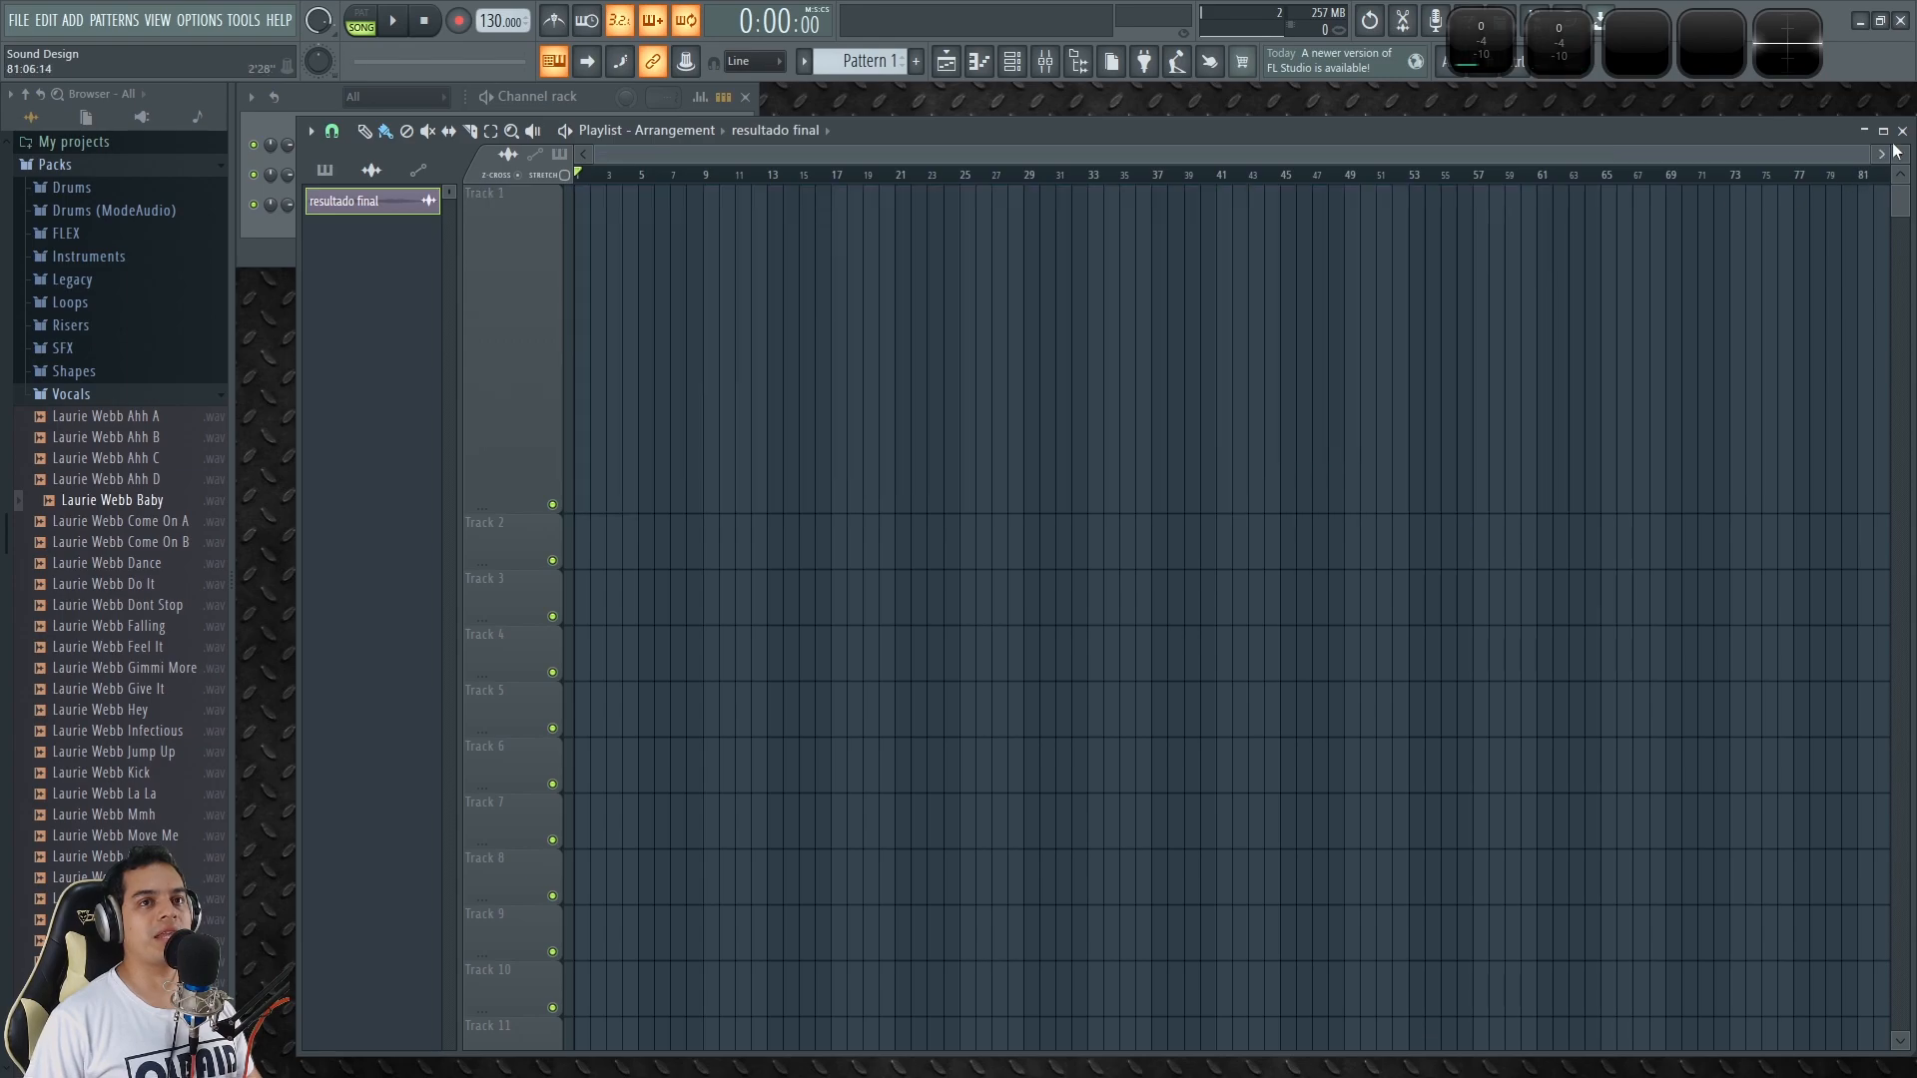
click(1903, 130)
key(F9)
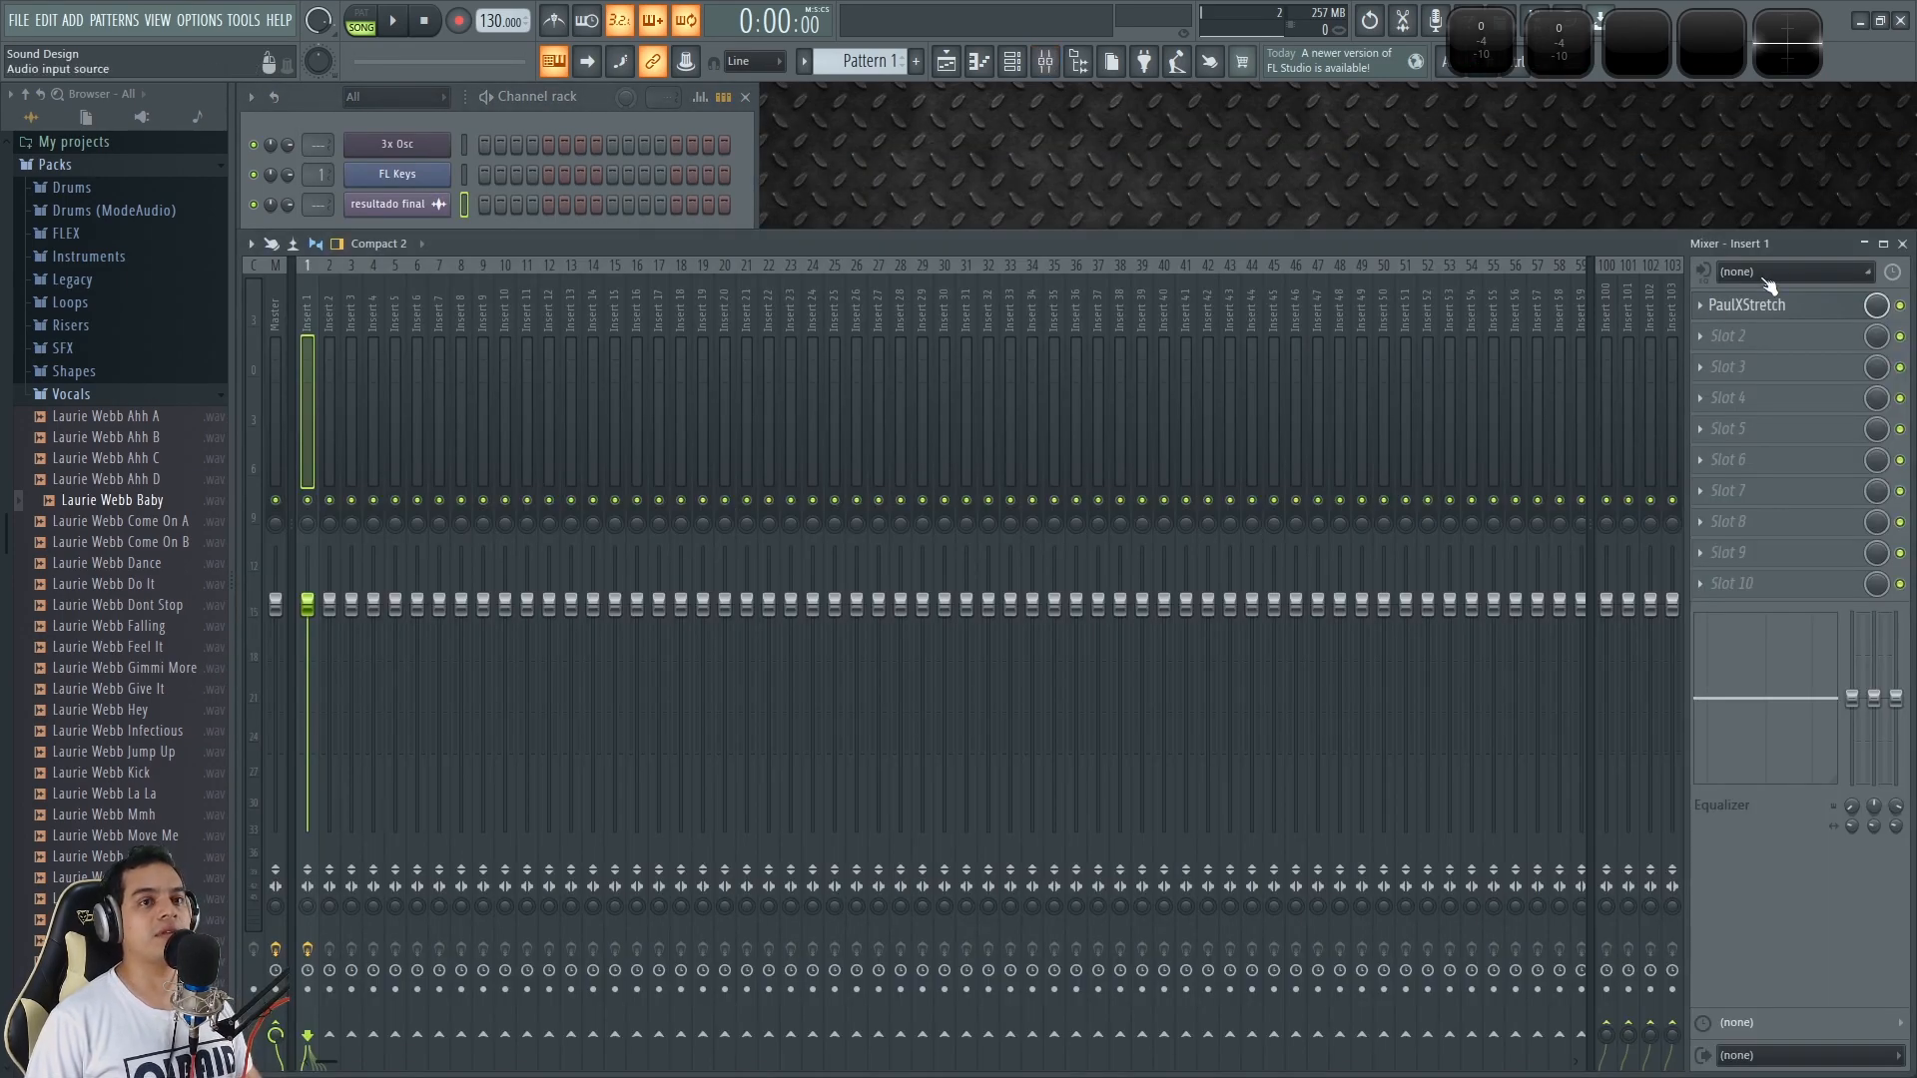
click(1775, 312)
drag(823, 146, 1011, 134)
Step: Preview the pad samples in Packs > Legacy > Instruments > Pads and load PAD_FieldChorus into PaulXStretch
click(72, 394)
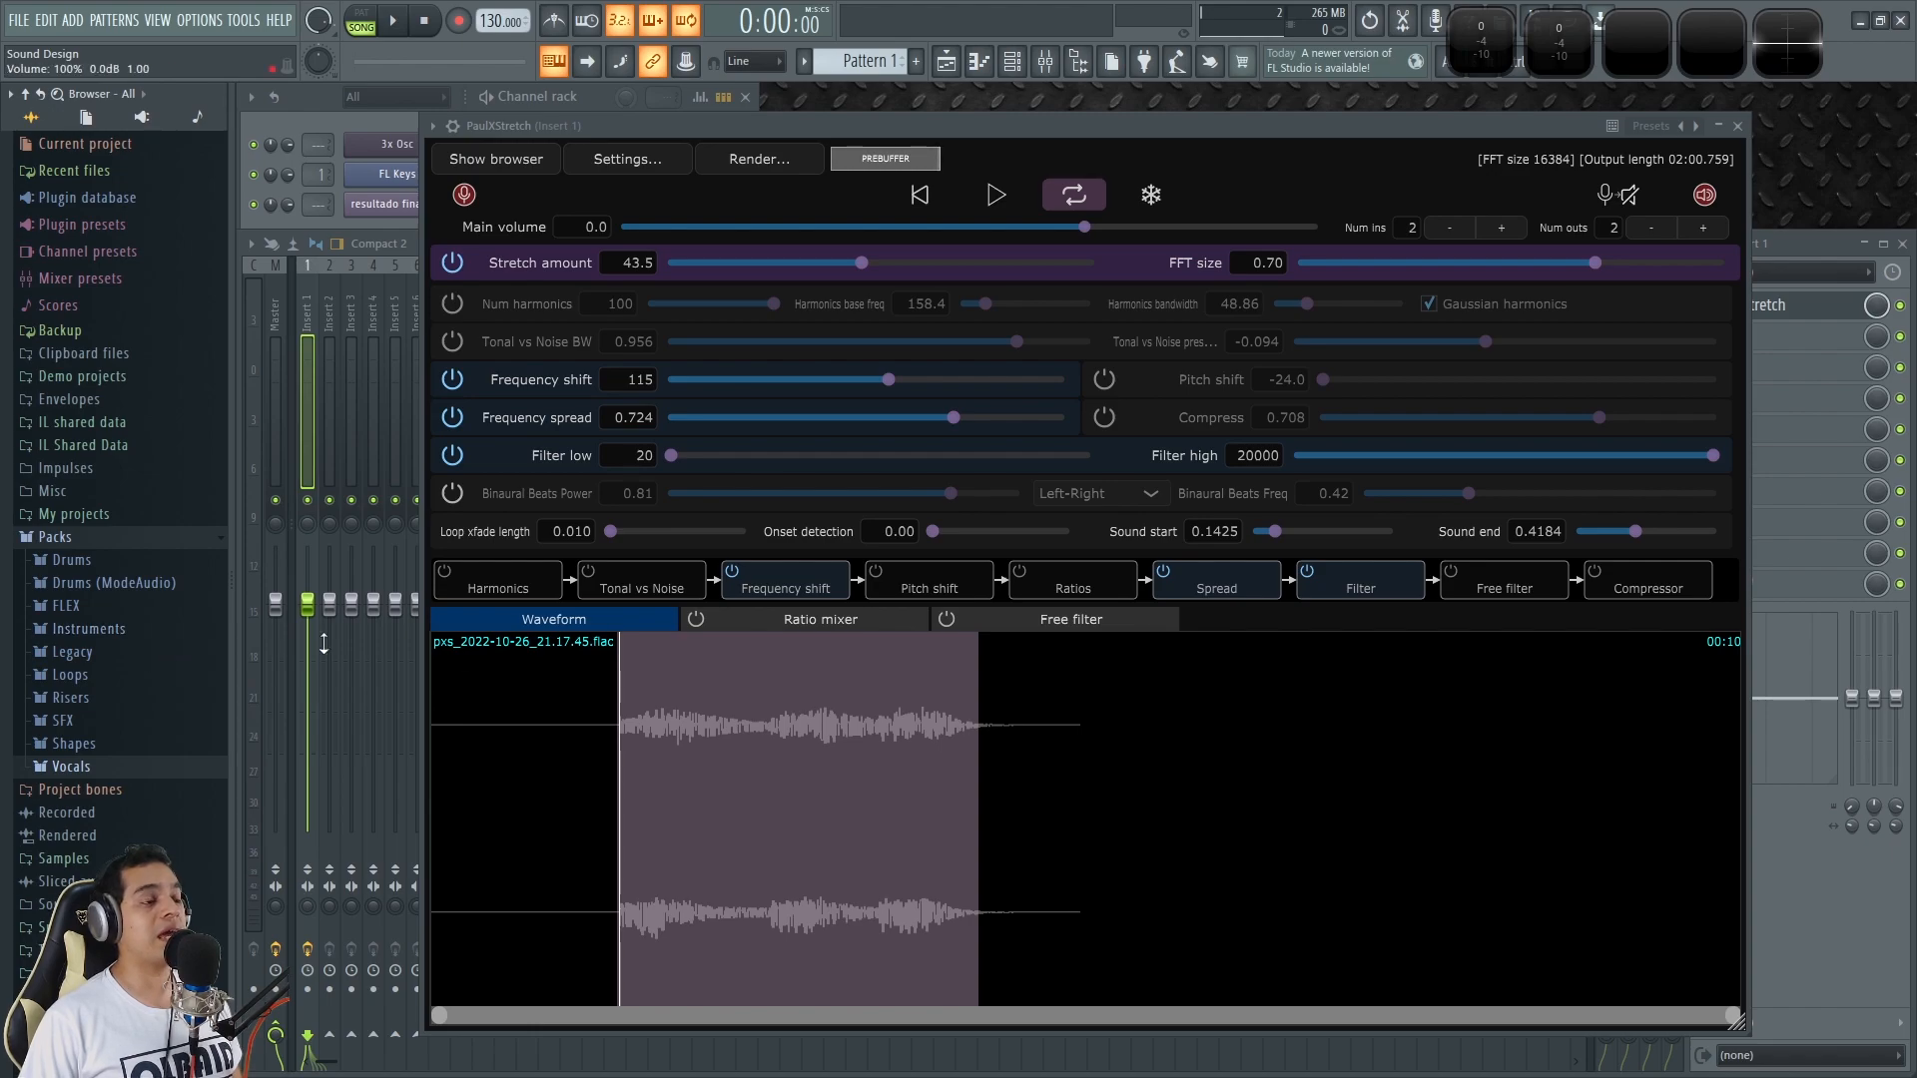
click(110, 650)
click(115, 721)
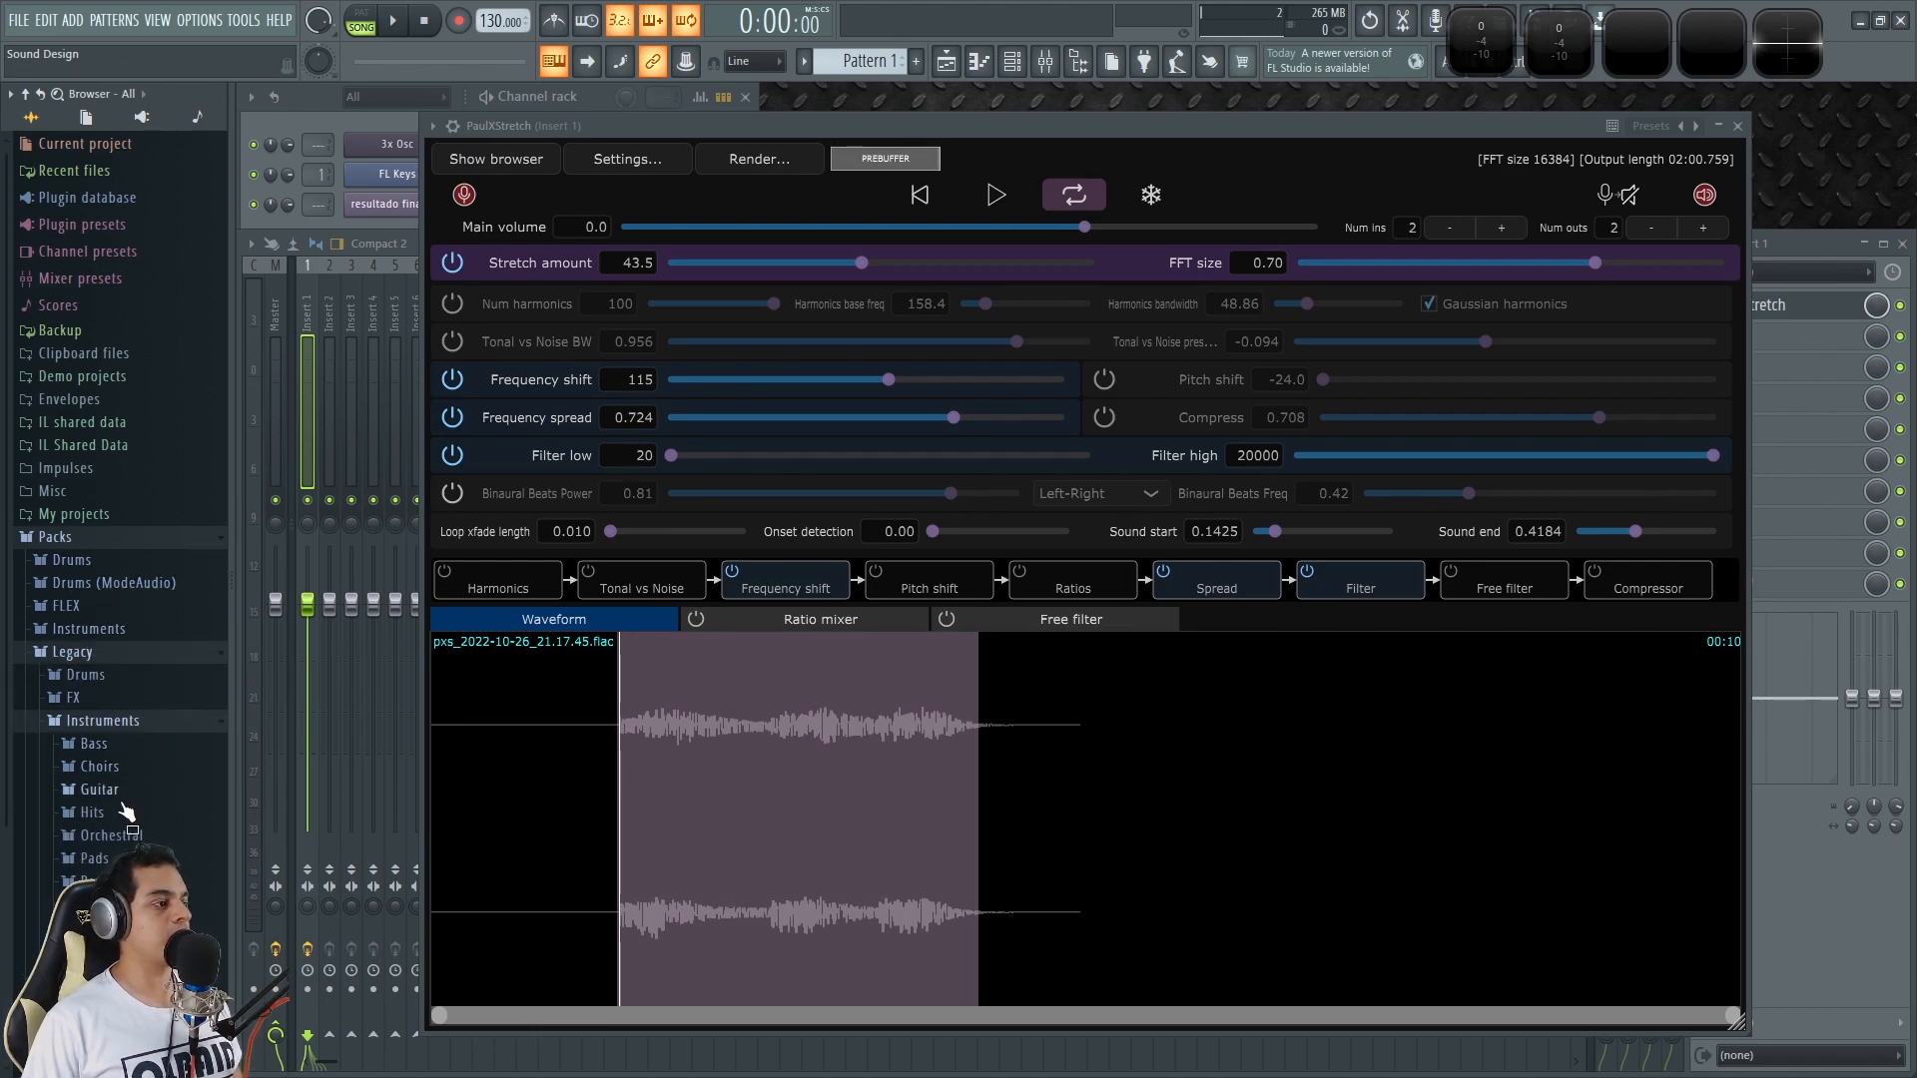
click(94, 859)
click(120, 901)
scroll(120, 898, down, 5)
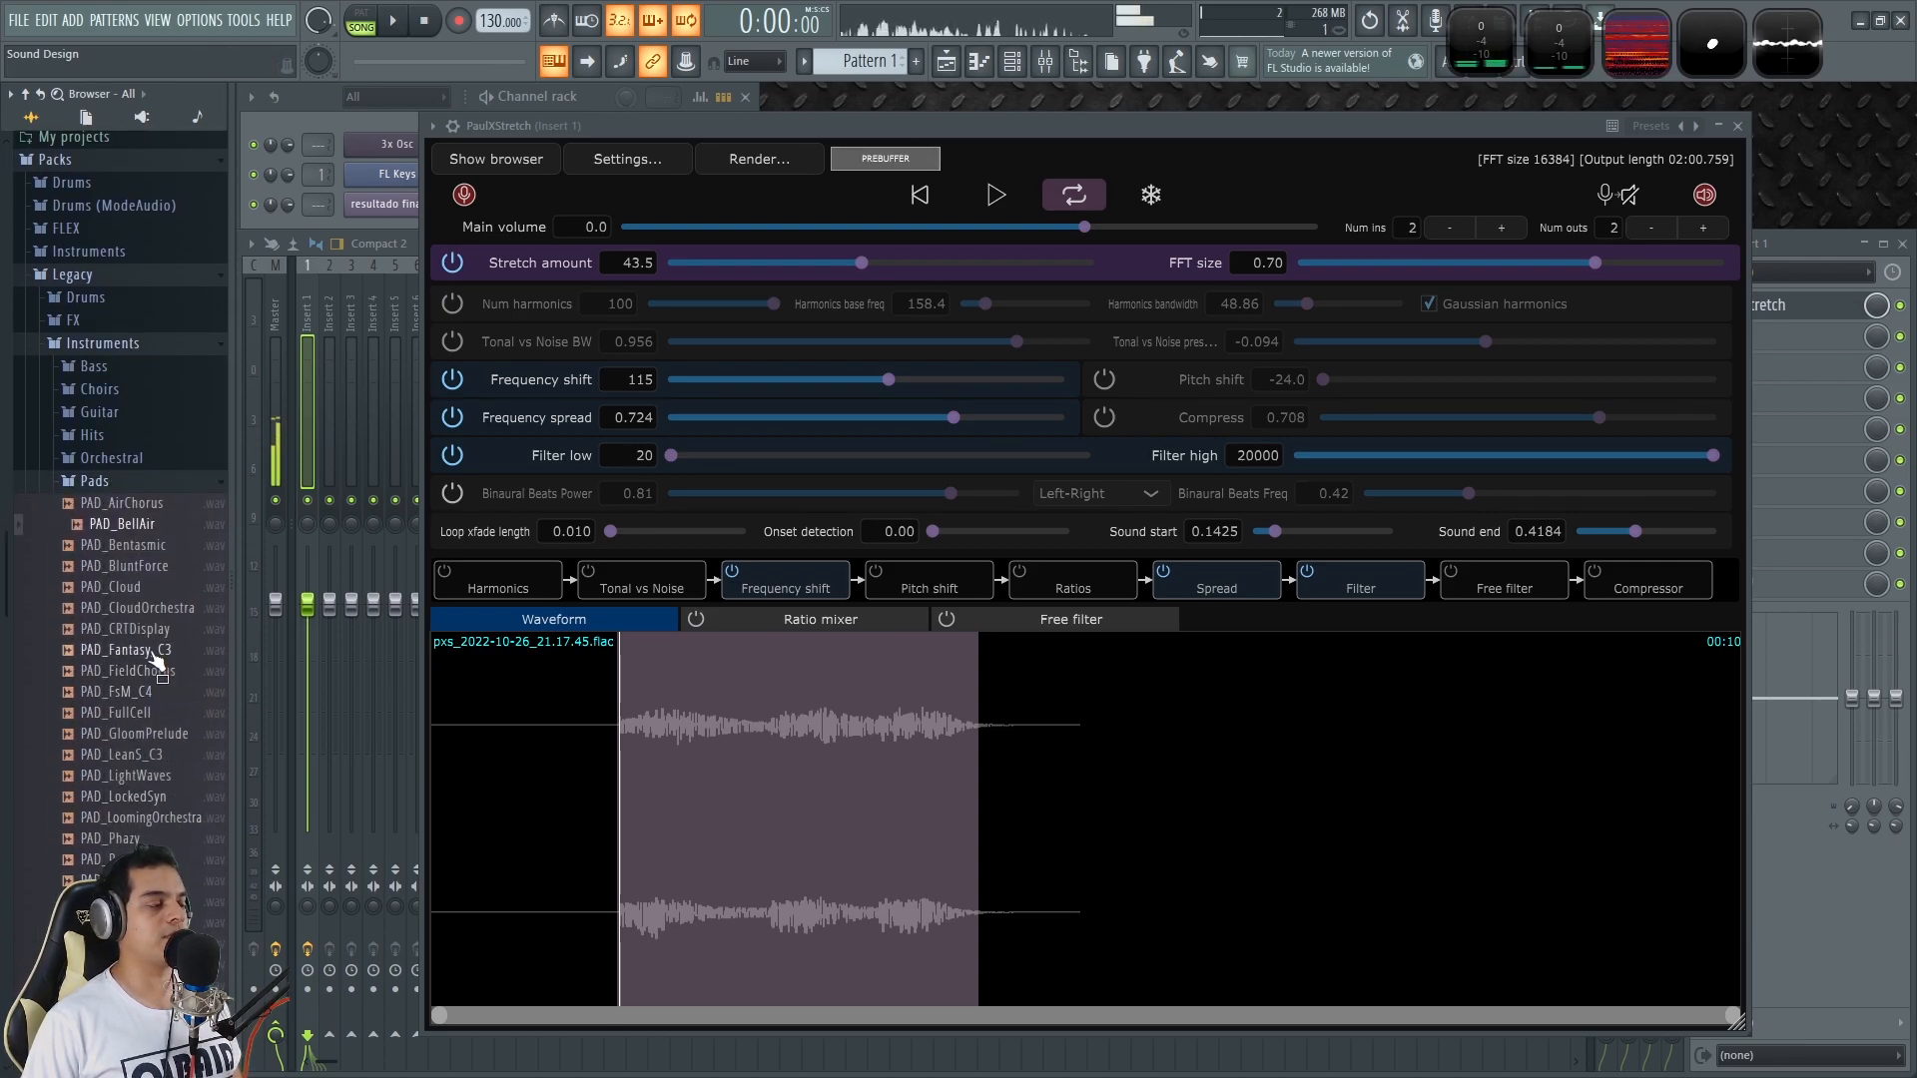
click(155, 652)
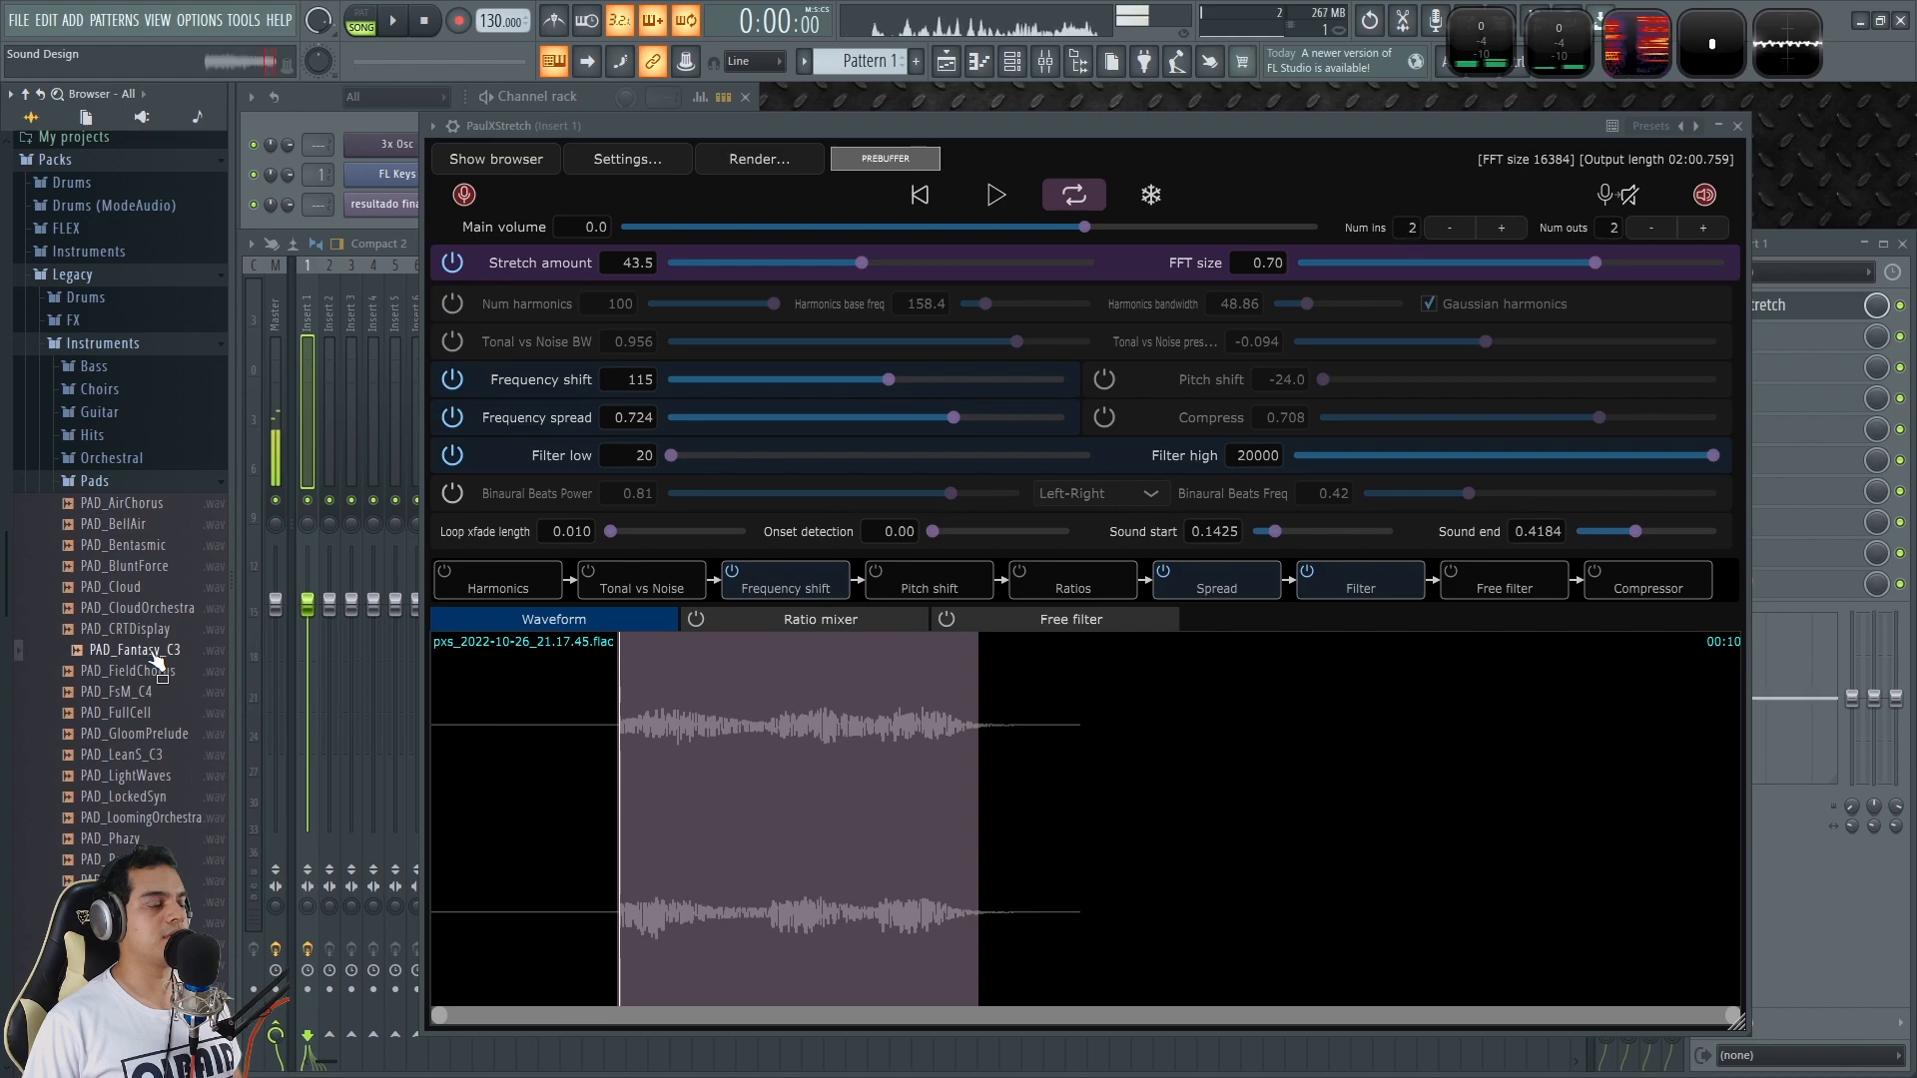
click(140, 672)
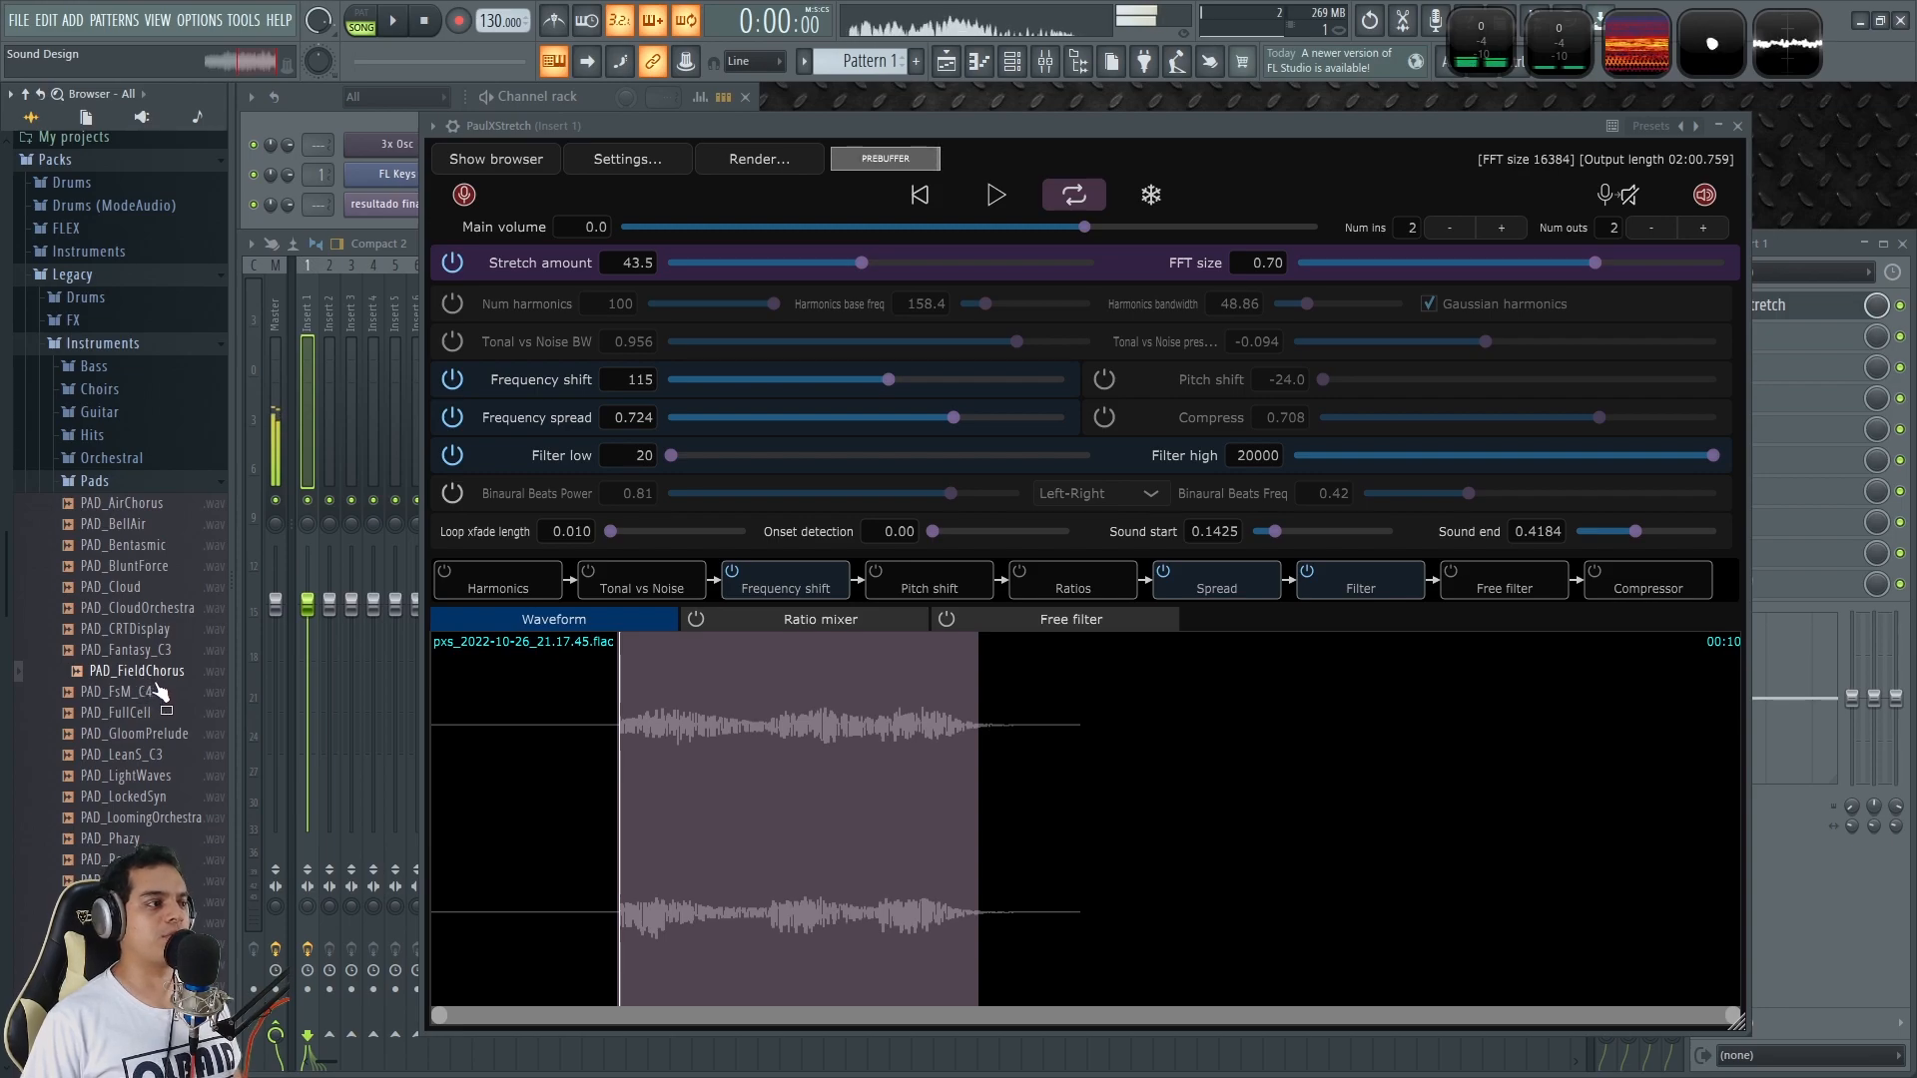
drag(127, 682, 499, 734)
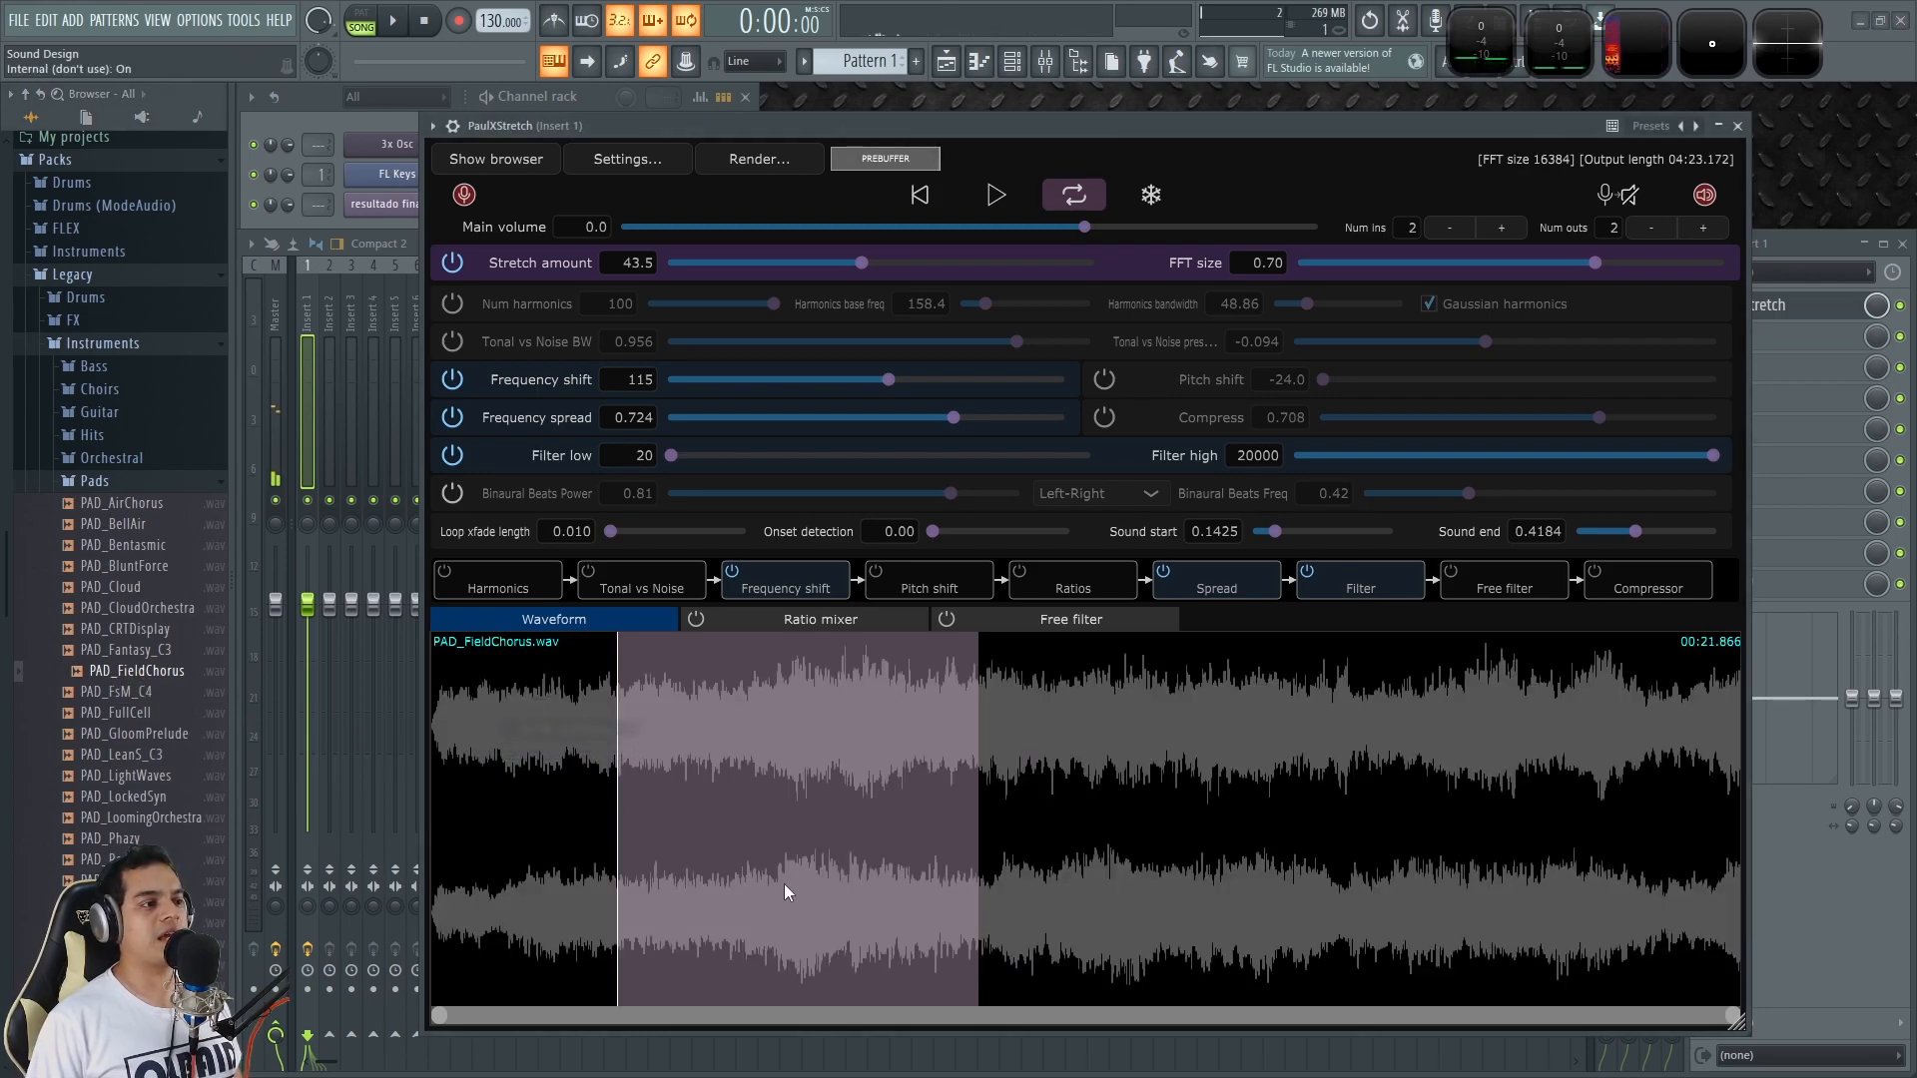
Step: Disable Frequency shift, Filter and Frequency spread, set the stretch amount to 102.9 and start playback
click(452, 380)
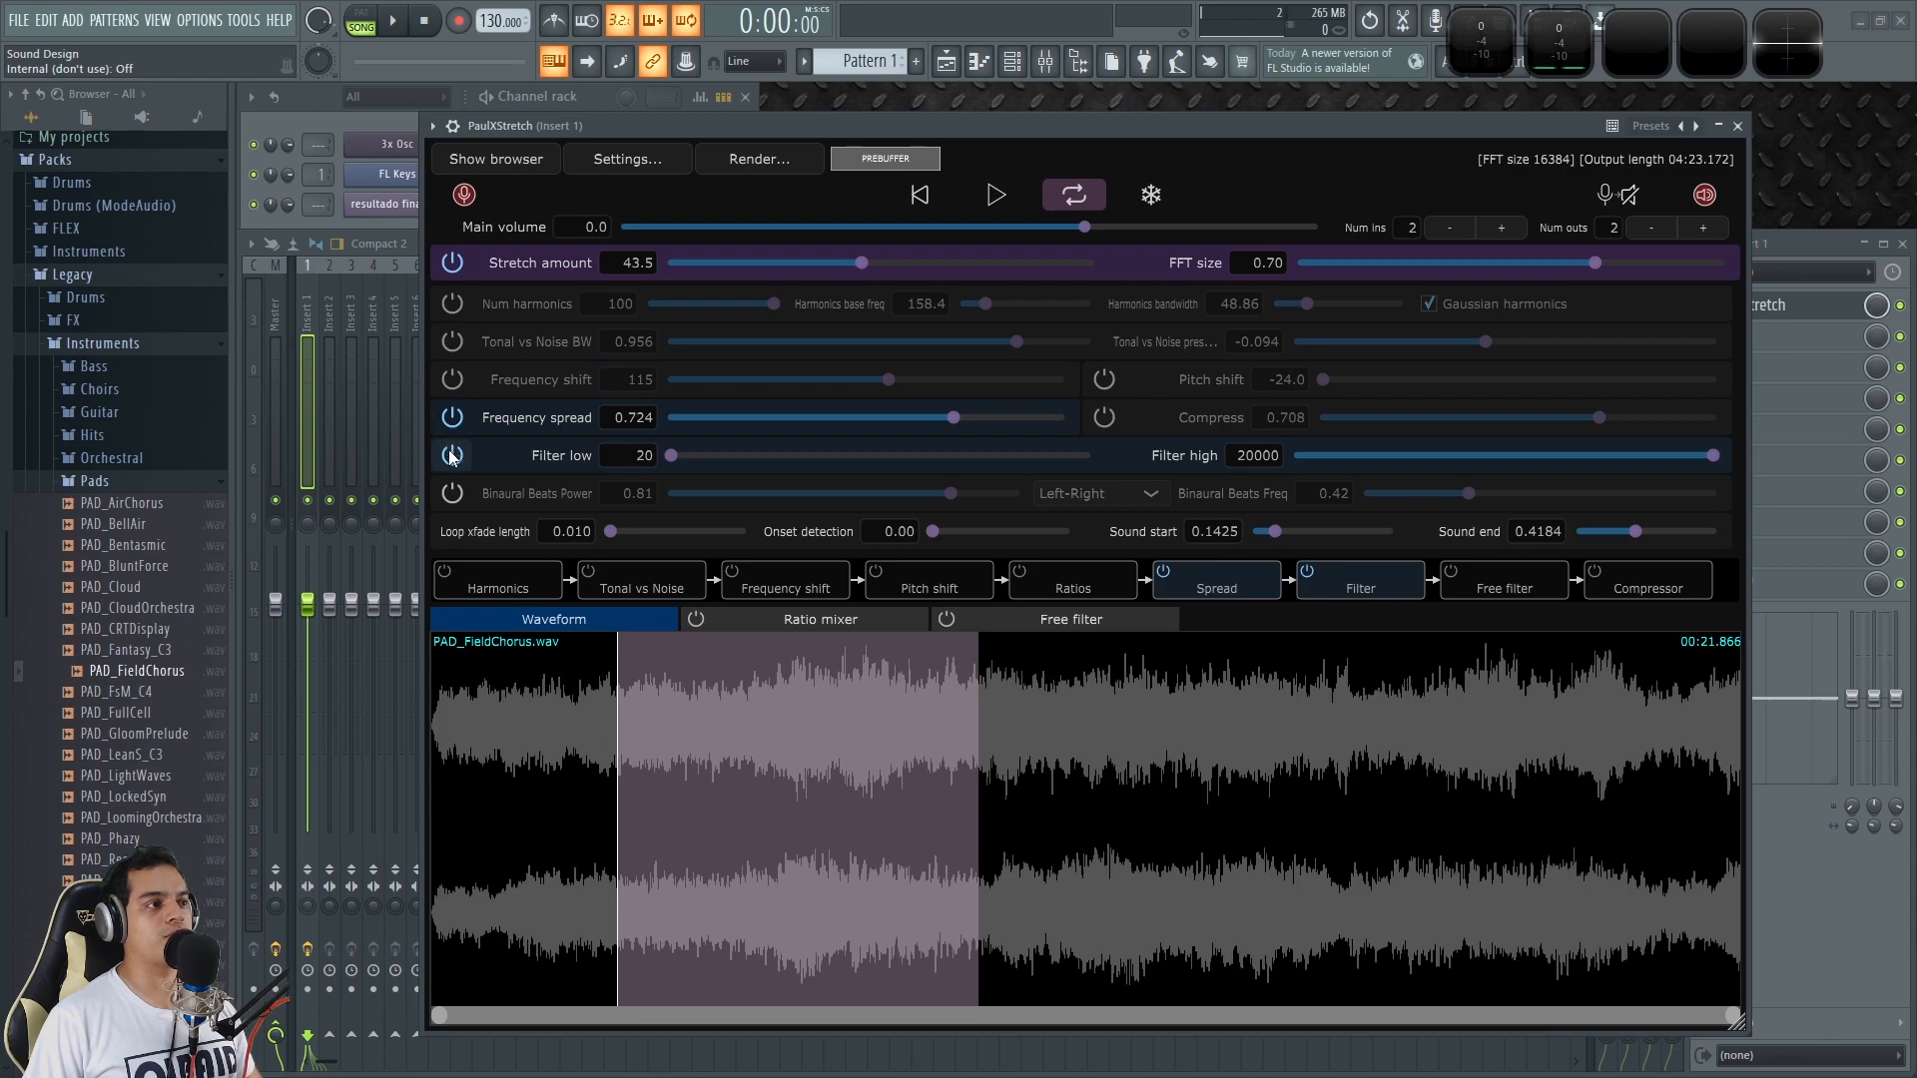
click(452, 456)
click(452, 417)
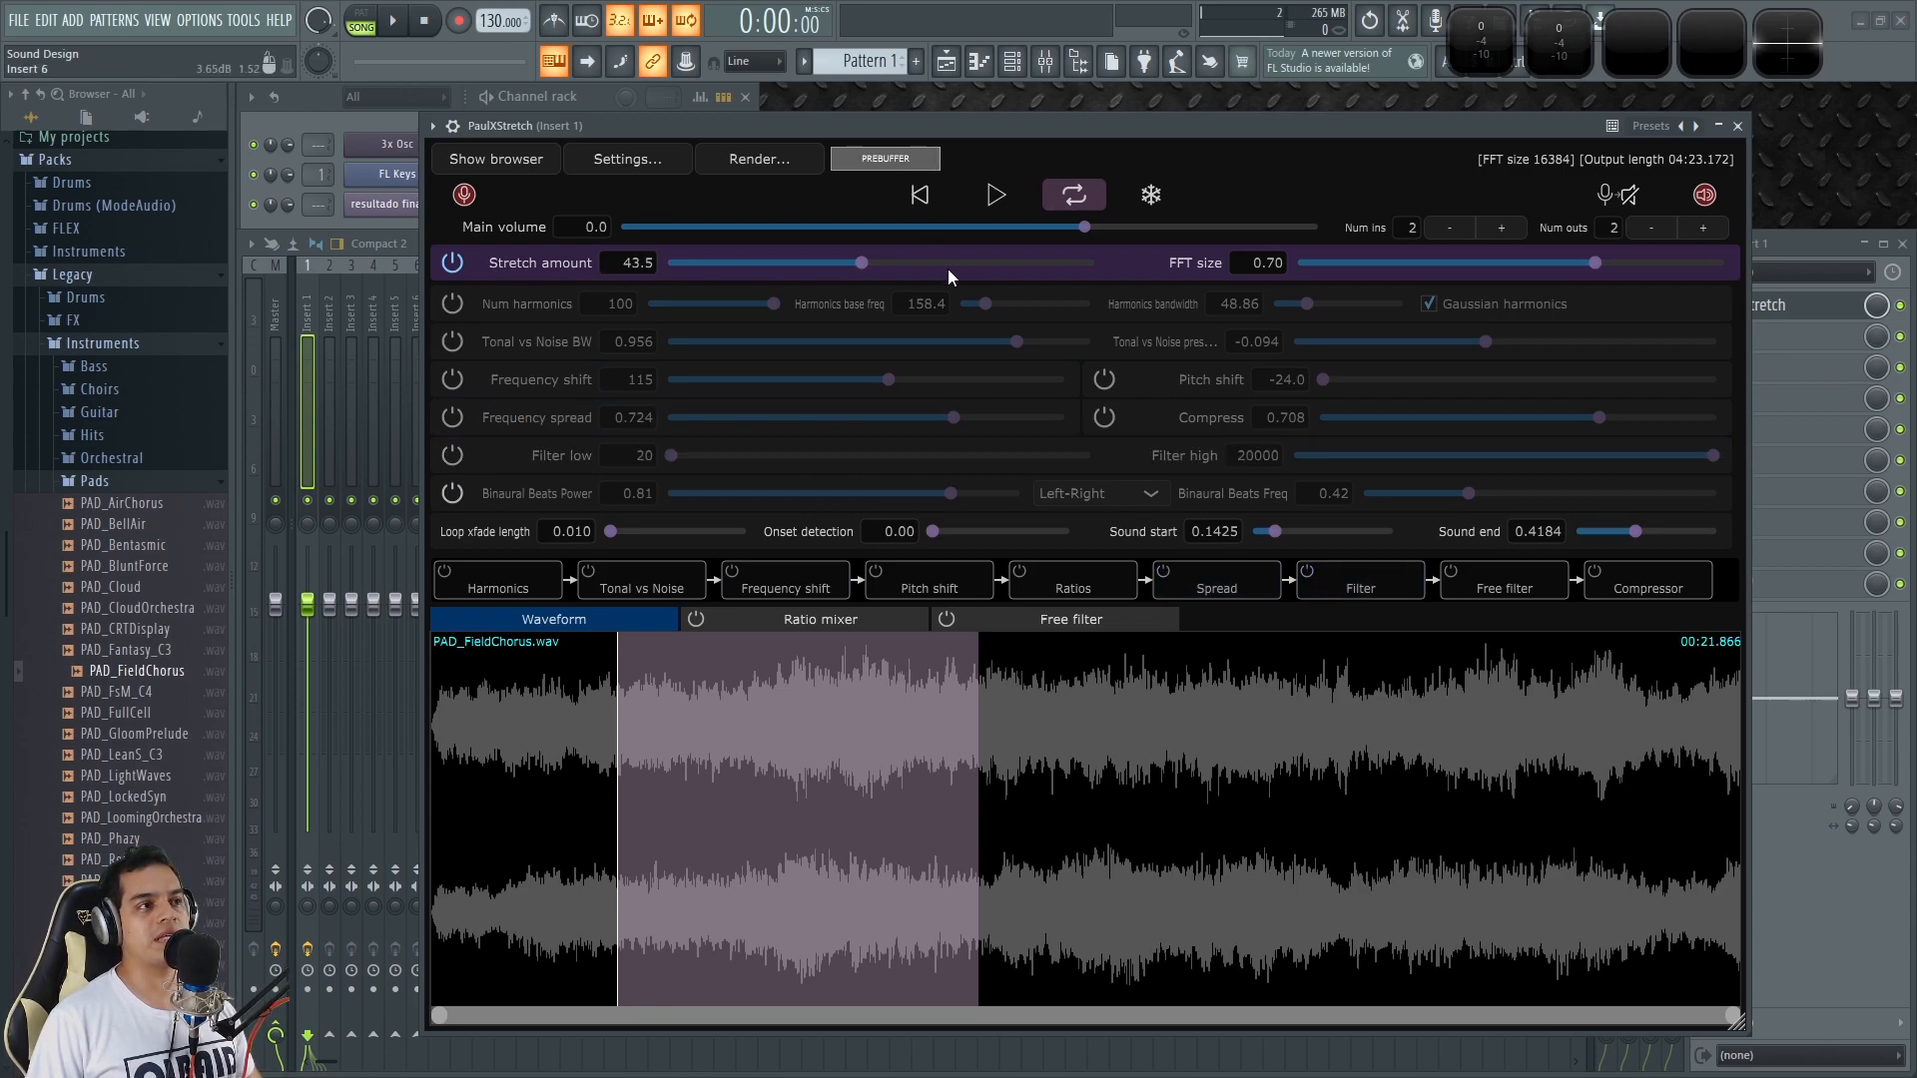
drag(861, 263, 908, 262)
click(996, 195)
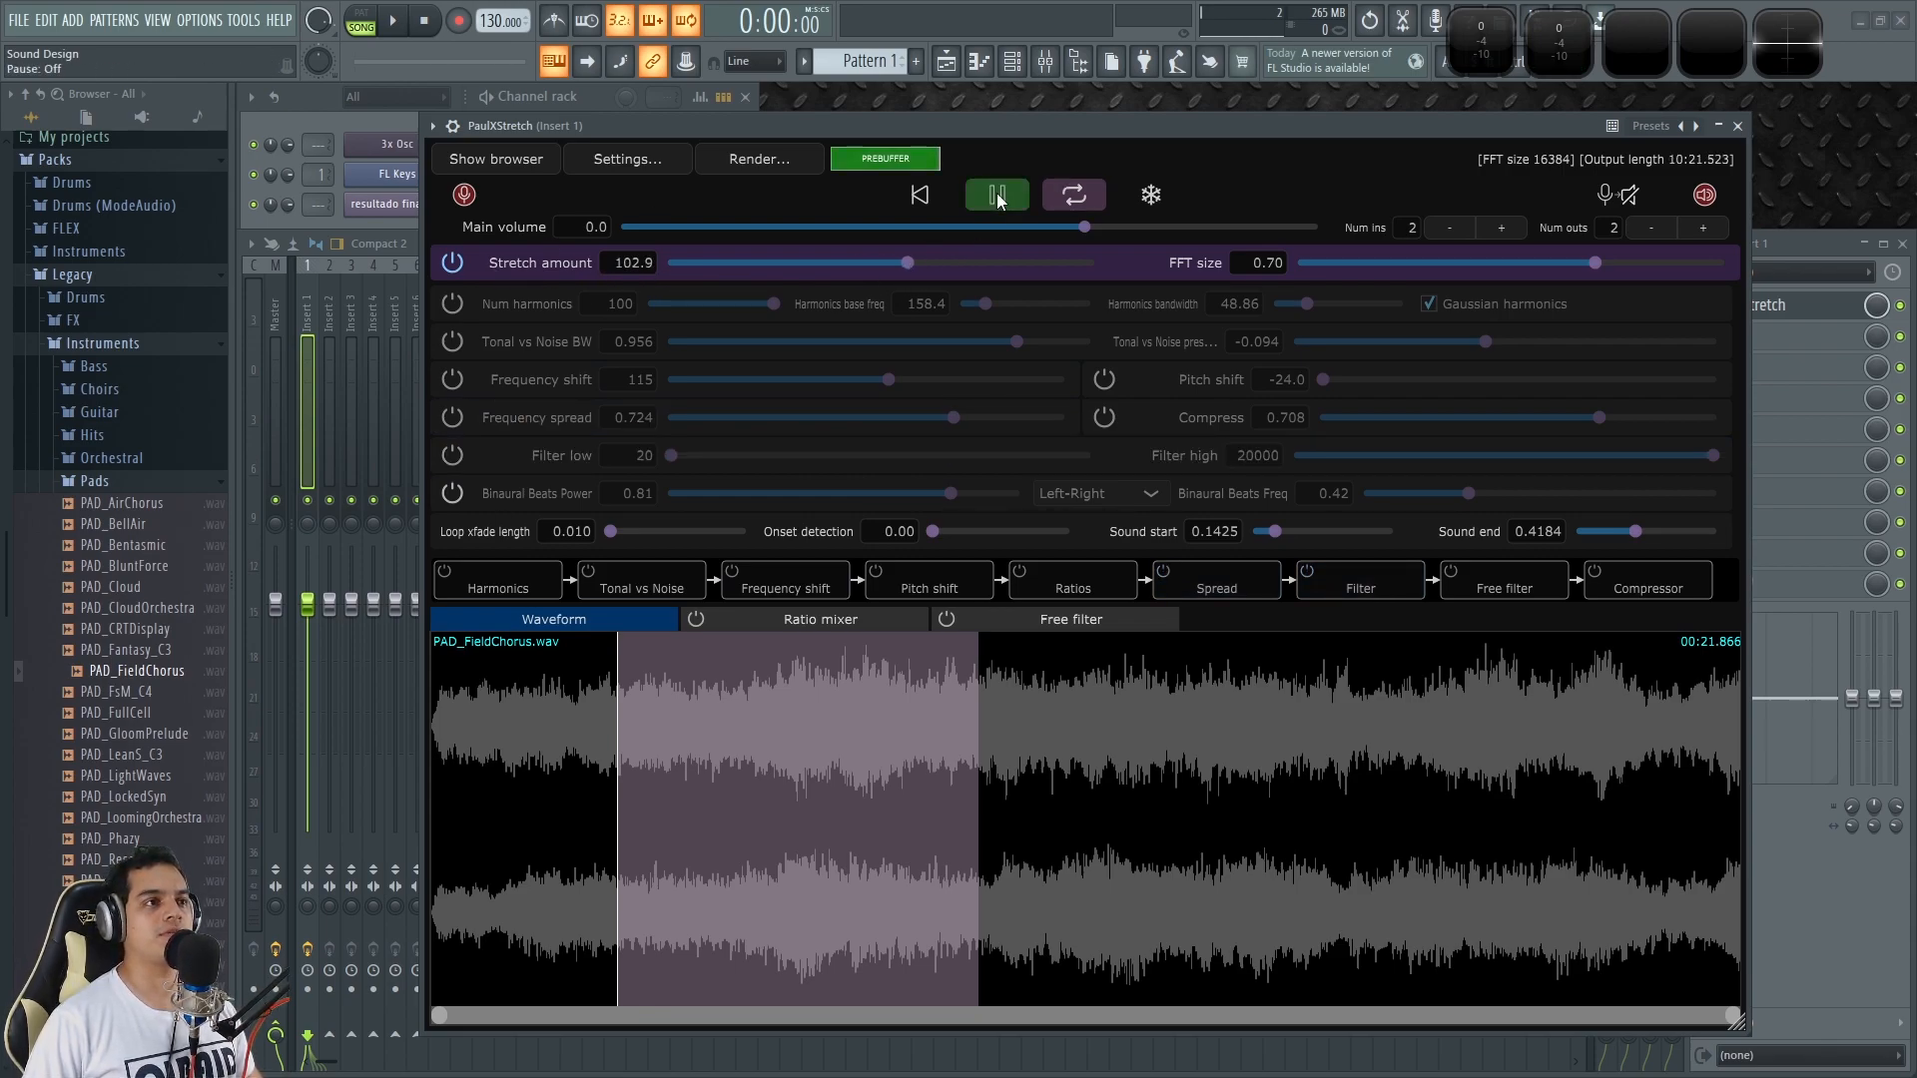
Step: Lower the main volume to -1.9, try an FFT size of 0.38 and settle on 0.63
drag(998, 130, 927, 158)
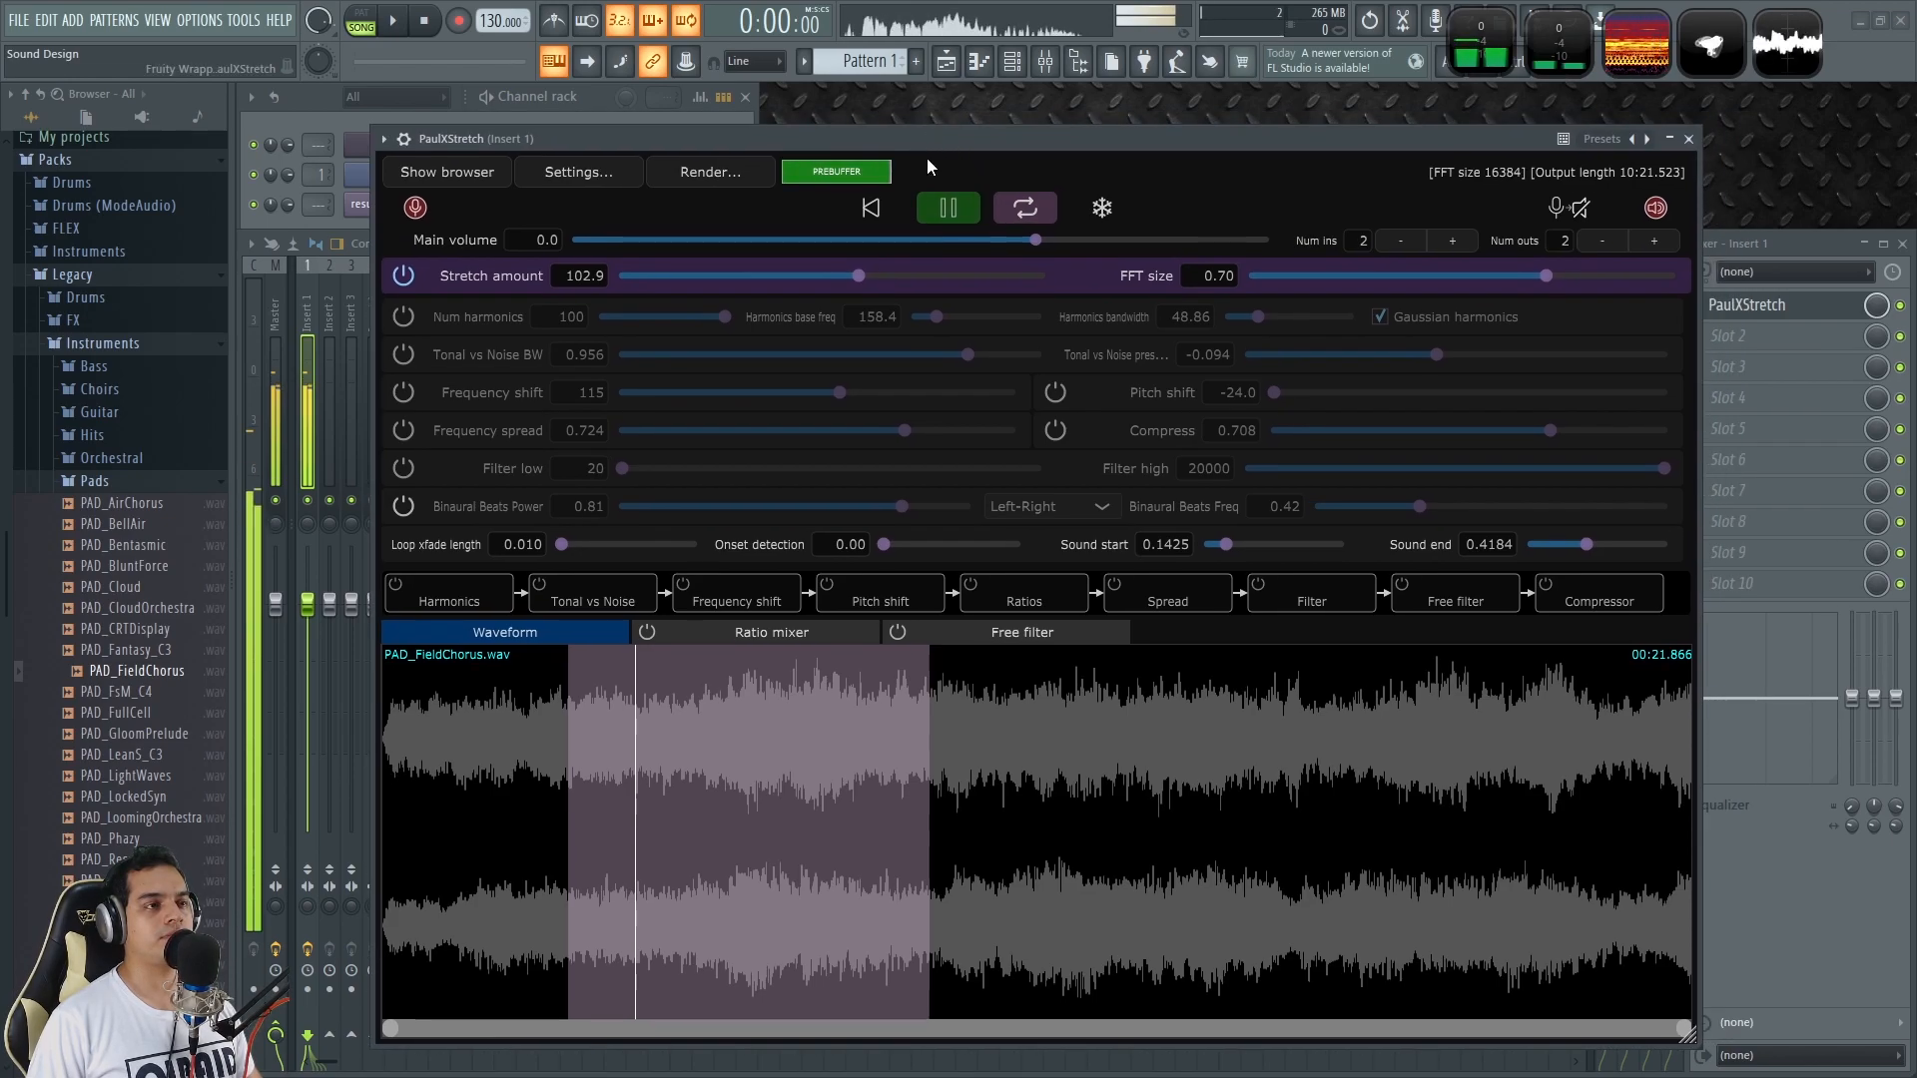
mouse_move(1035, 240)
mouse_down()
mouse_move(1048, 248)
mouse_move(999, 240)
mouse_up()
drag(1544, 274, 1412, 280)
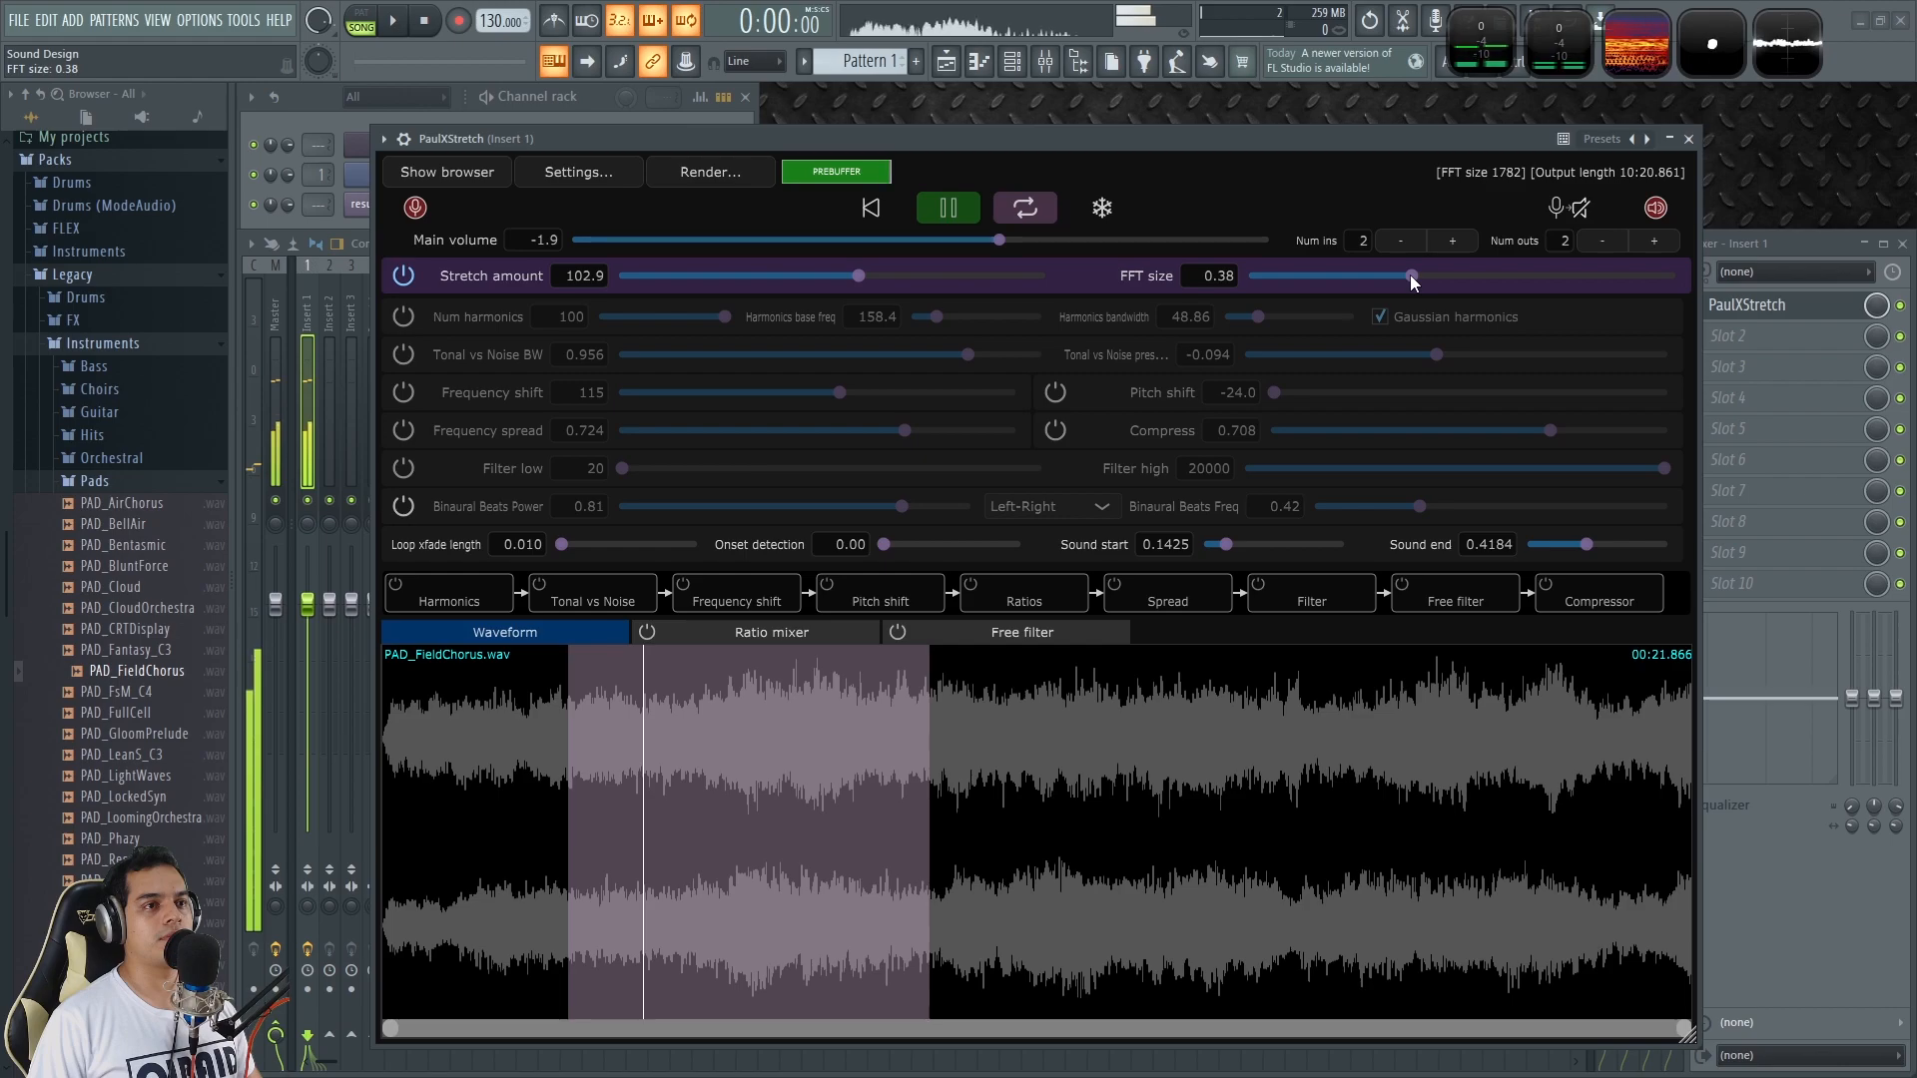
drag(1411, 283, 1518, 278)
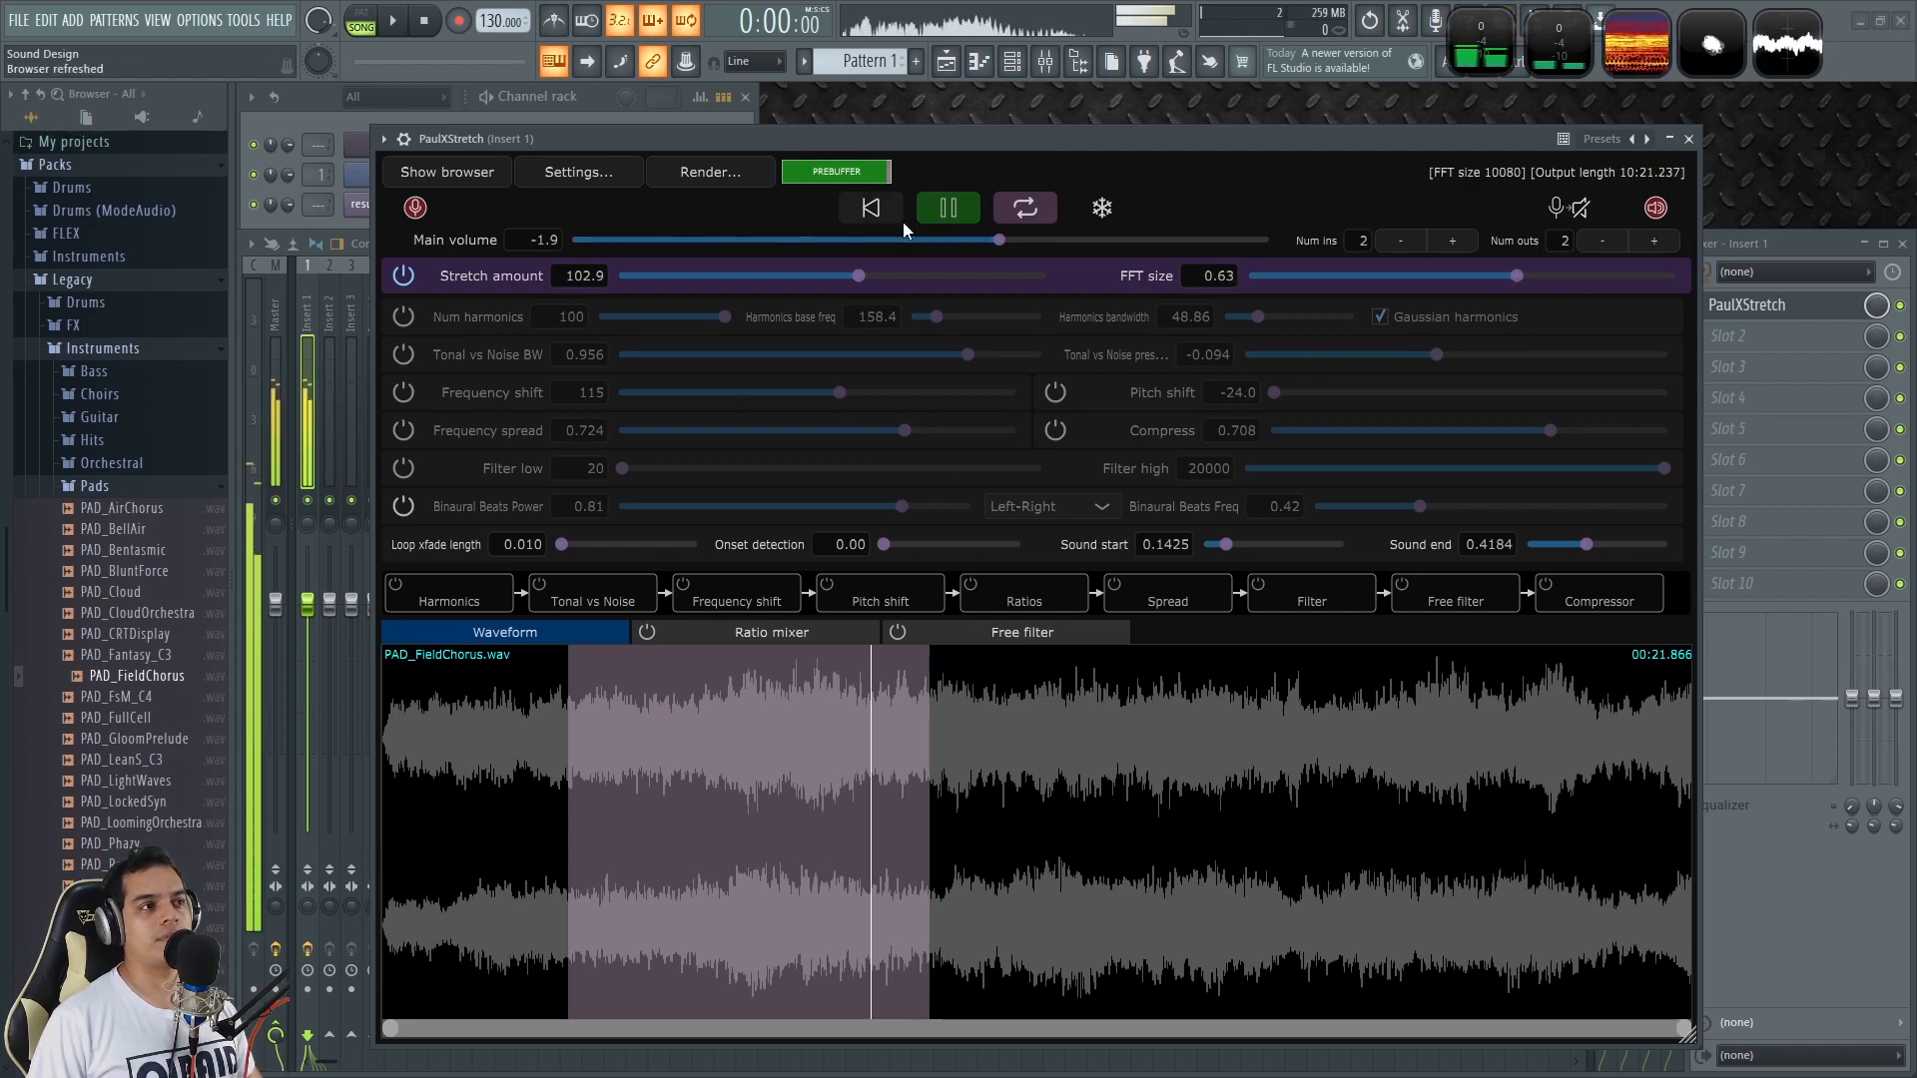
Step: Reduce the main volume to -6.2 and extend the sound range from start 0.0000 to end 1.0000
drag(998, 239, 919, 241)
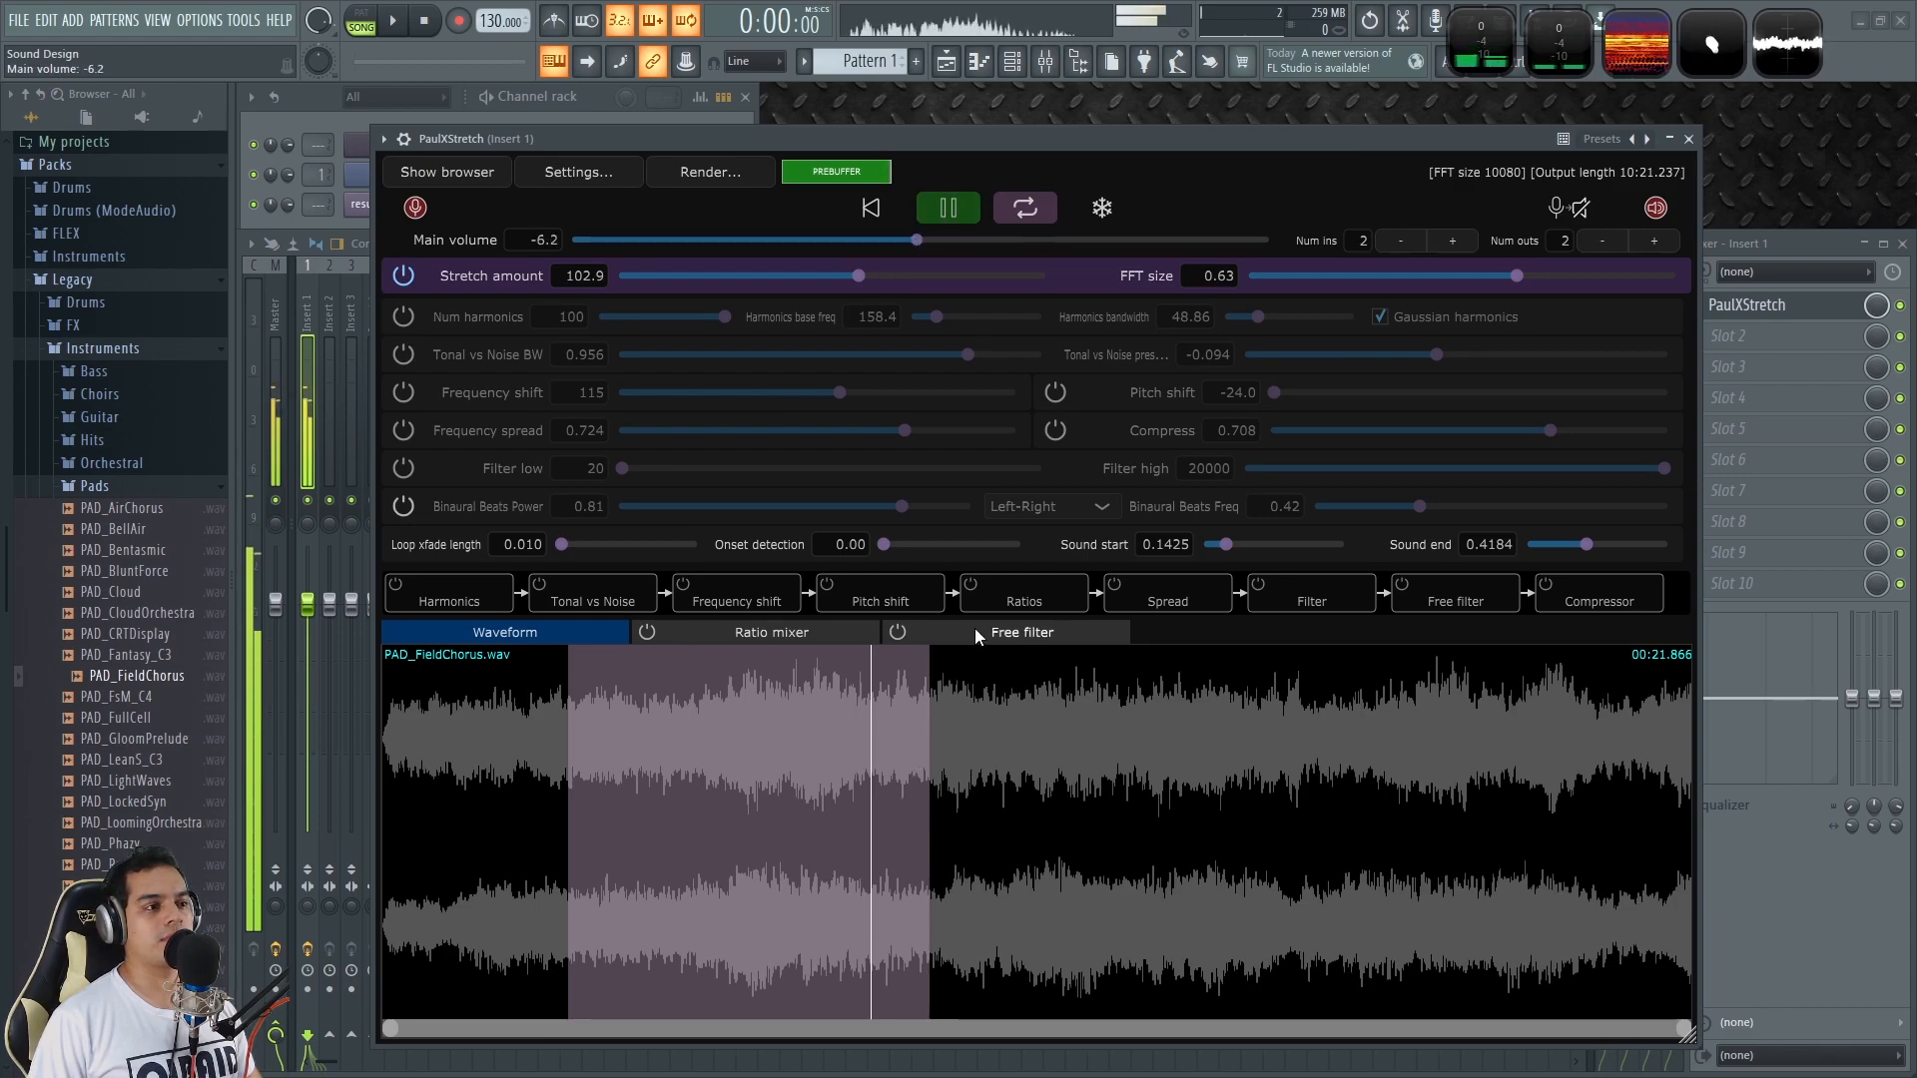
drag(1207, 548, 1168, 545)
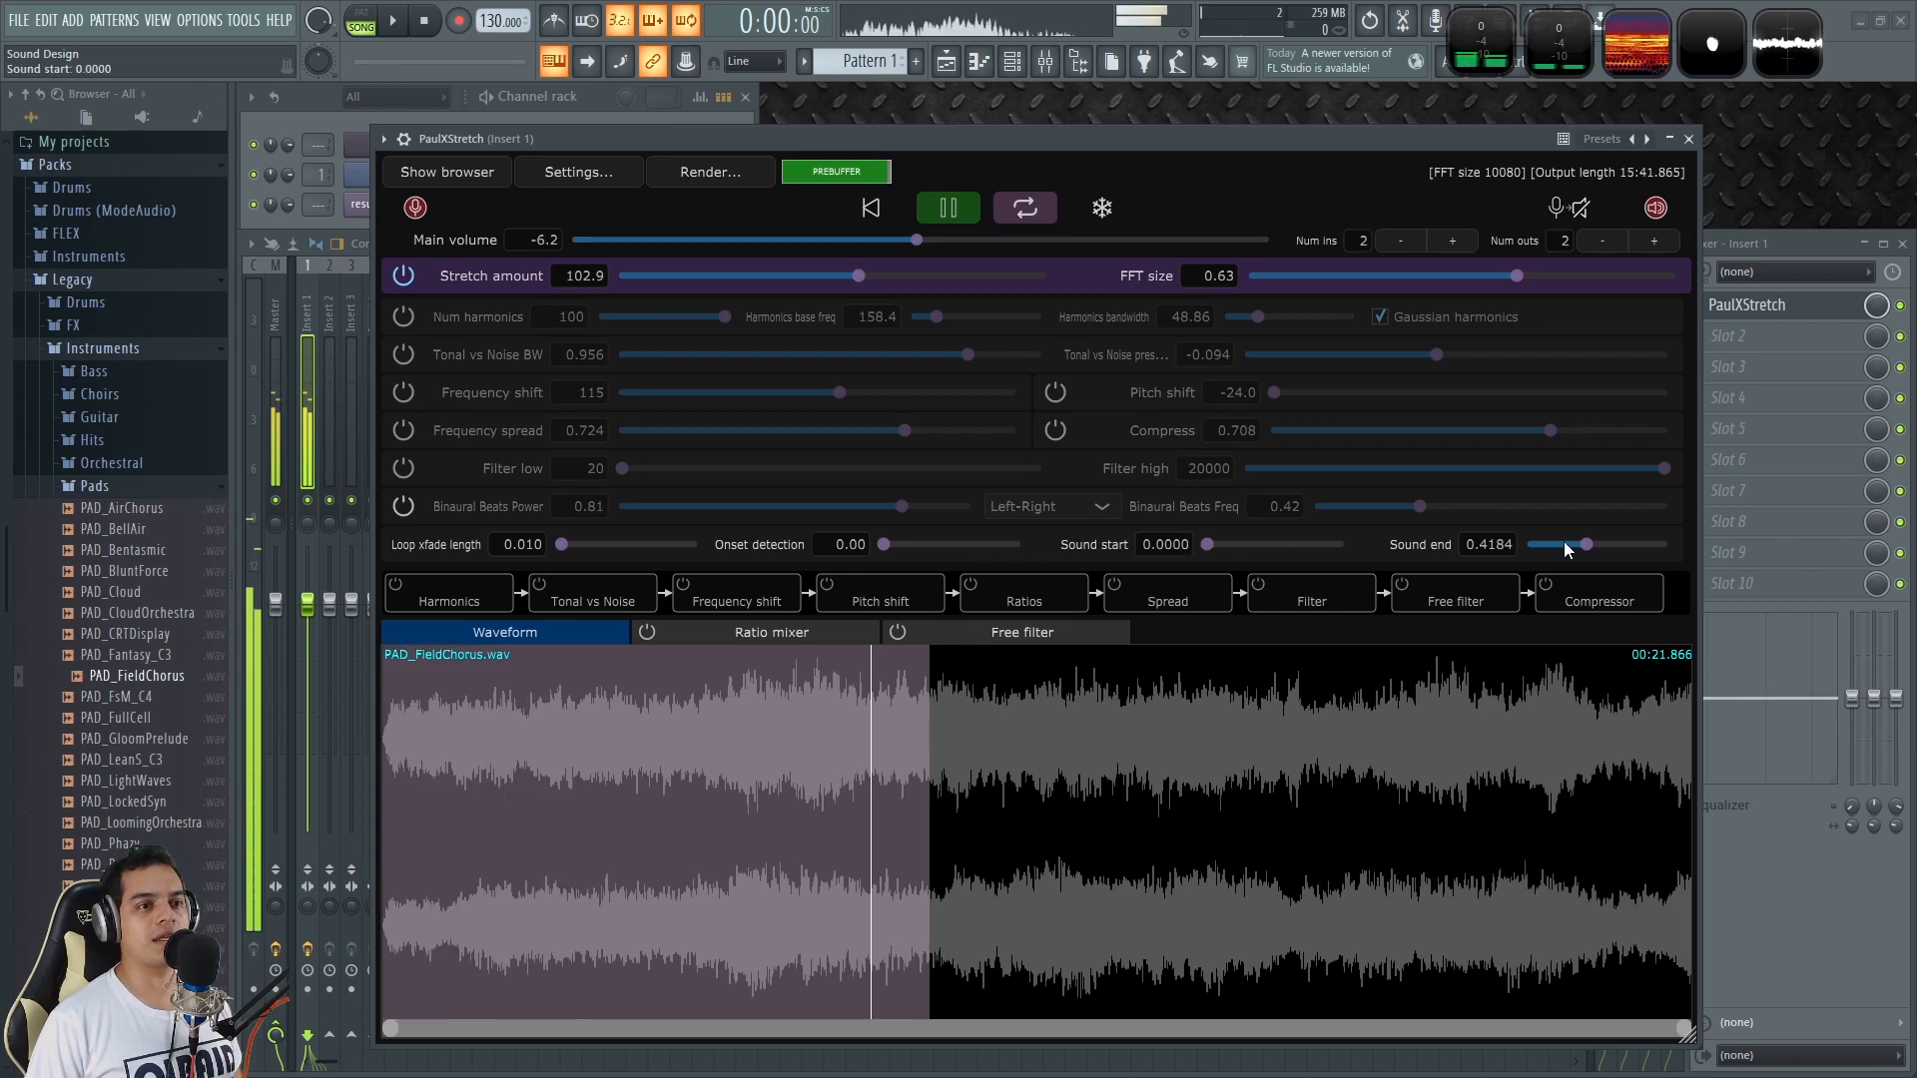
drag(1587, 545, 1668, 545)
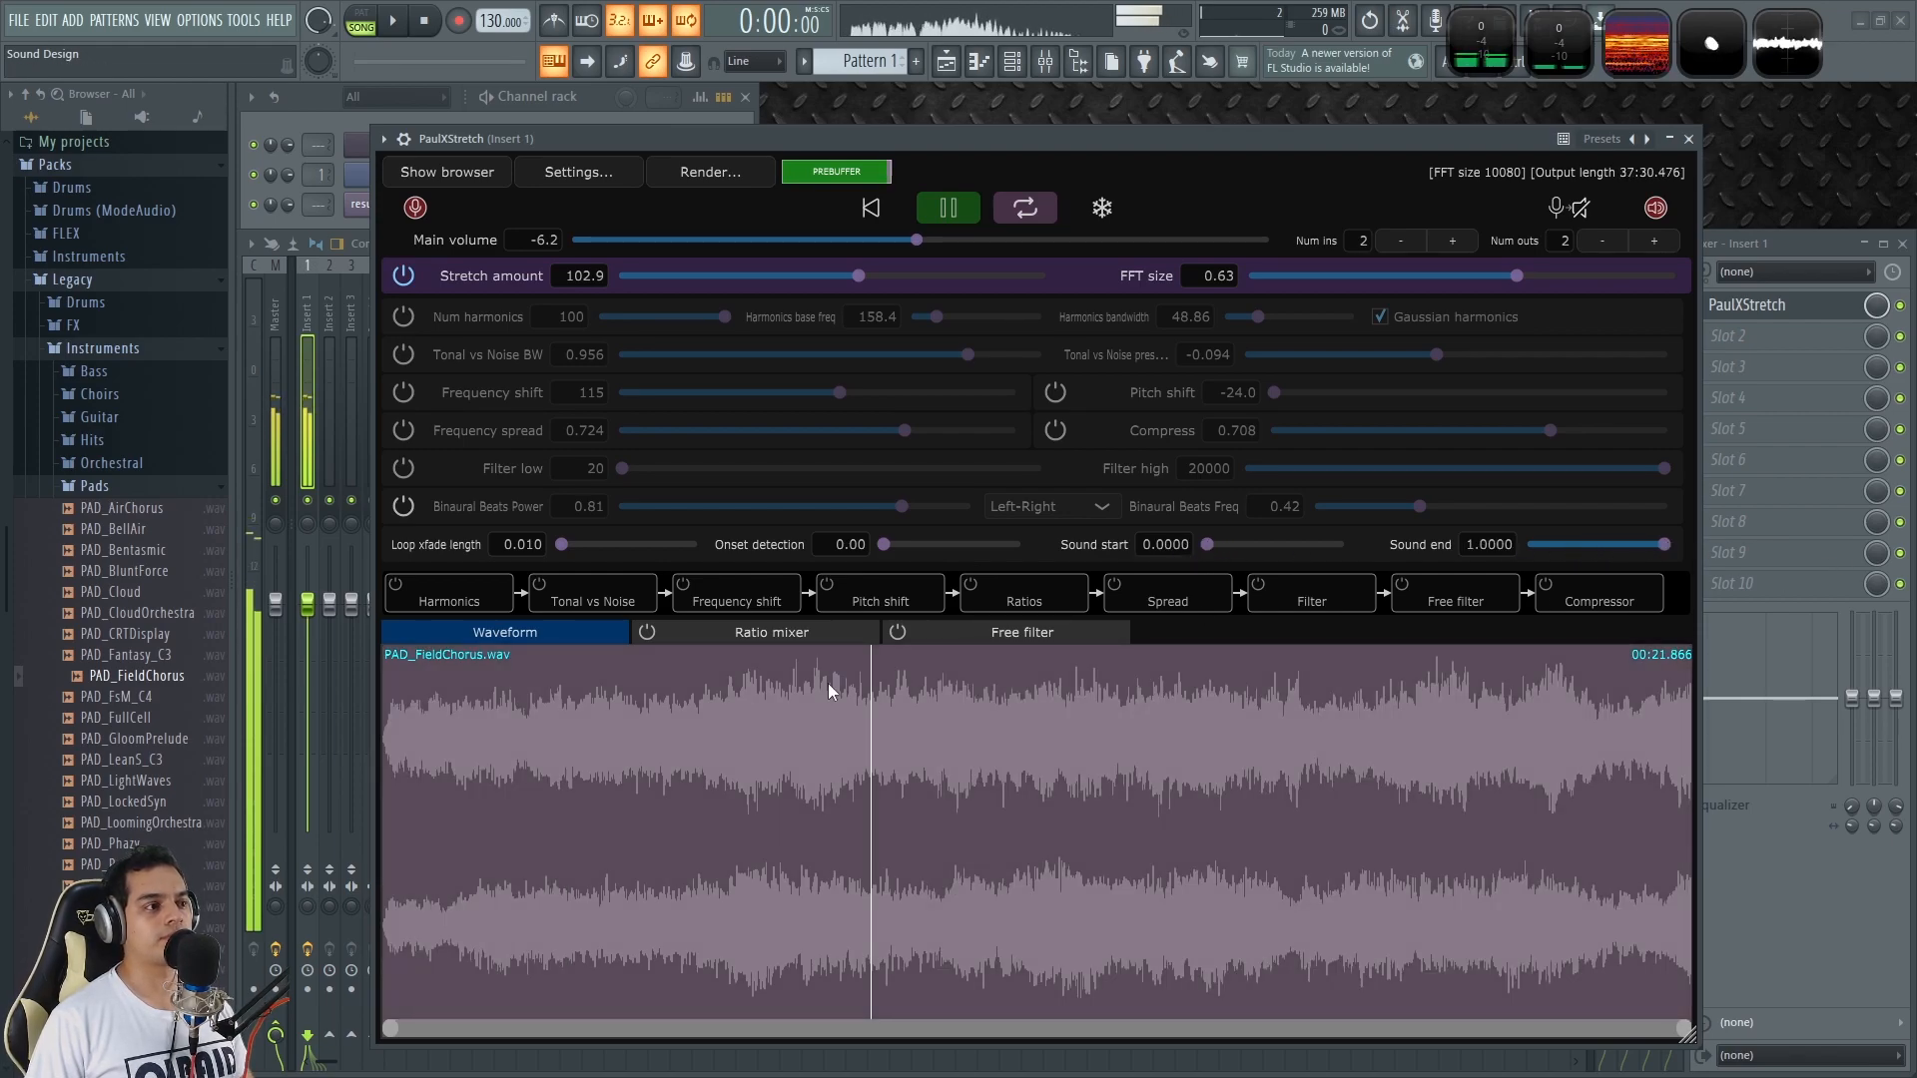
Step: Enable Frequency shift, set it to -299, and turn on Binaural Beats
click(403, 393)
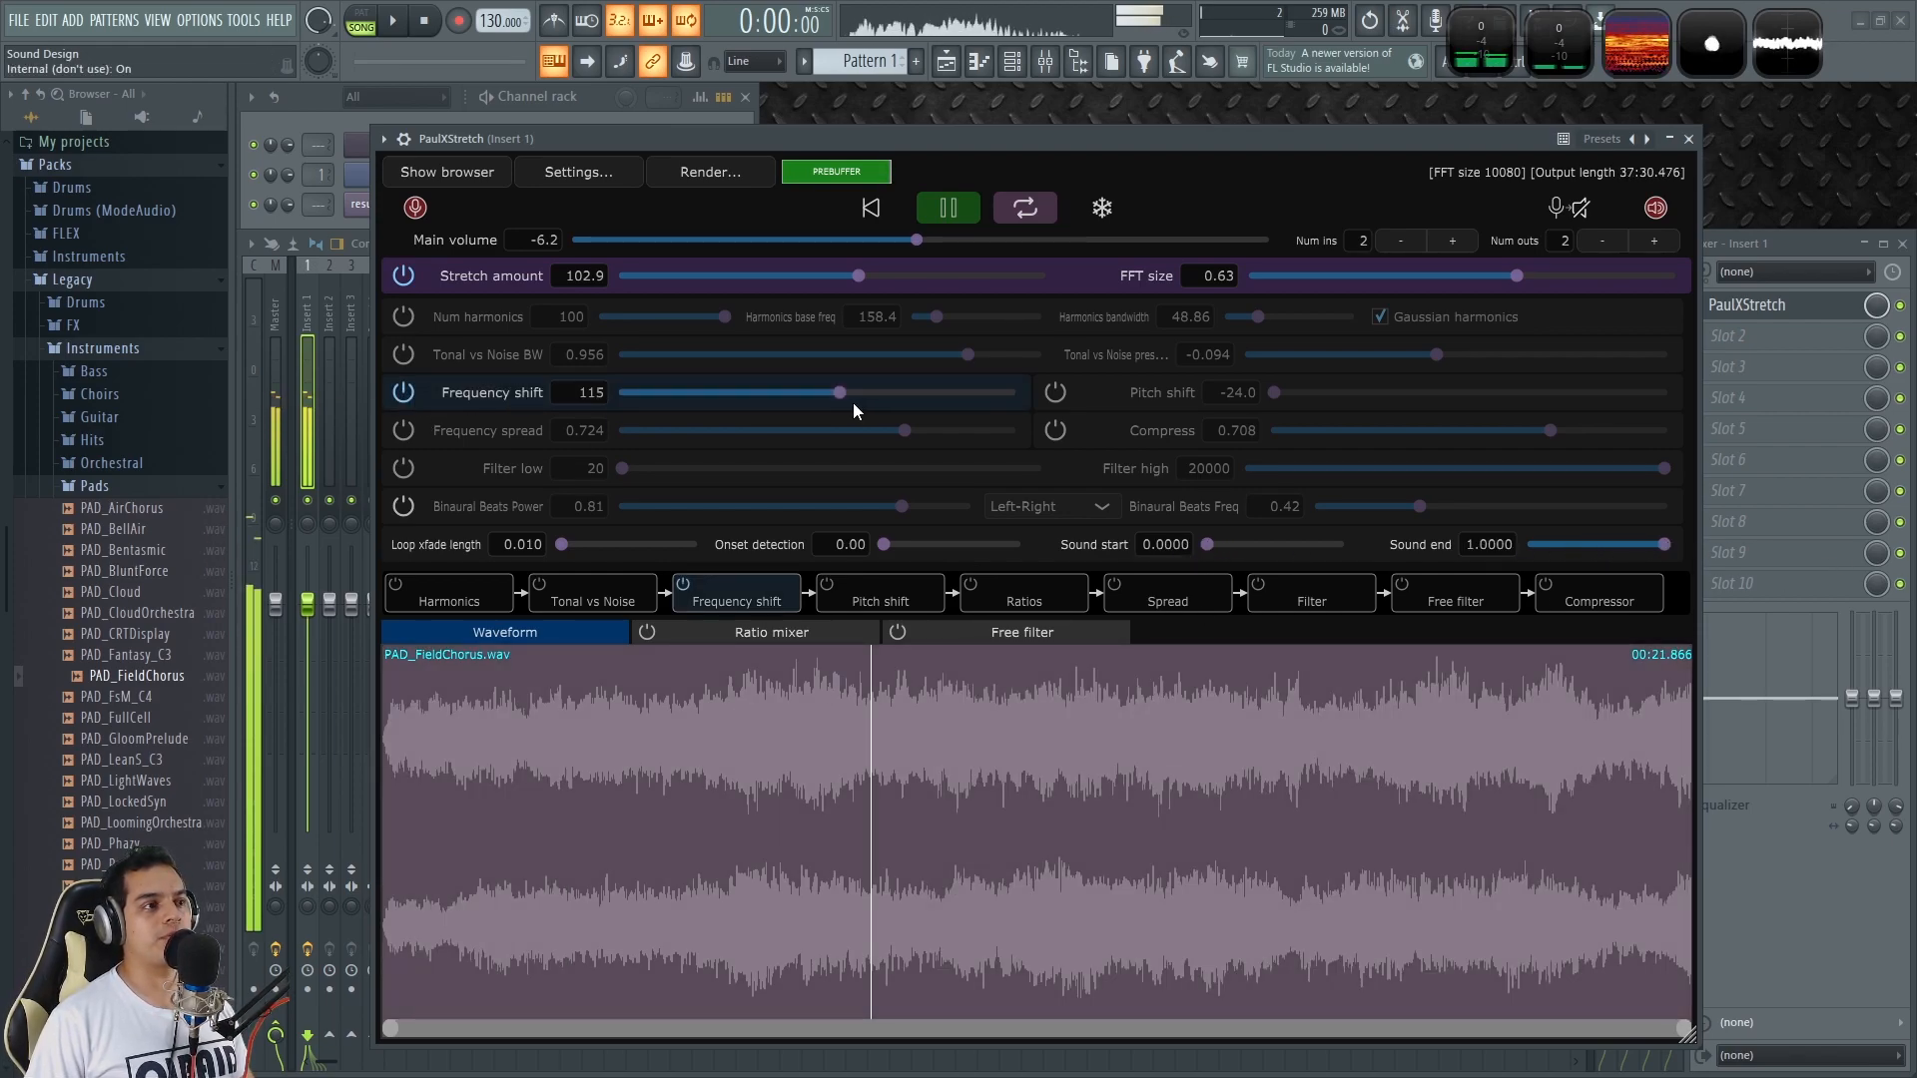
drag(842, 398, 759, 393)
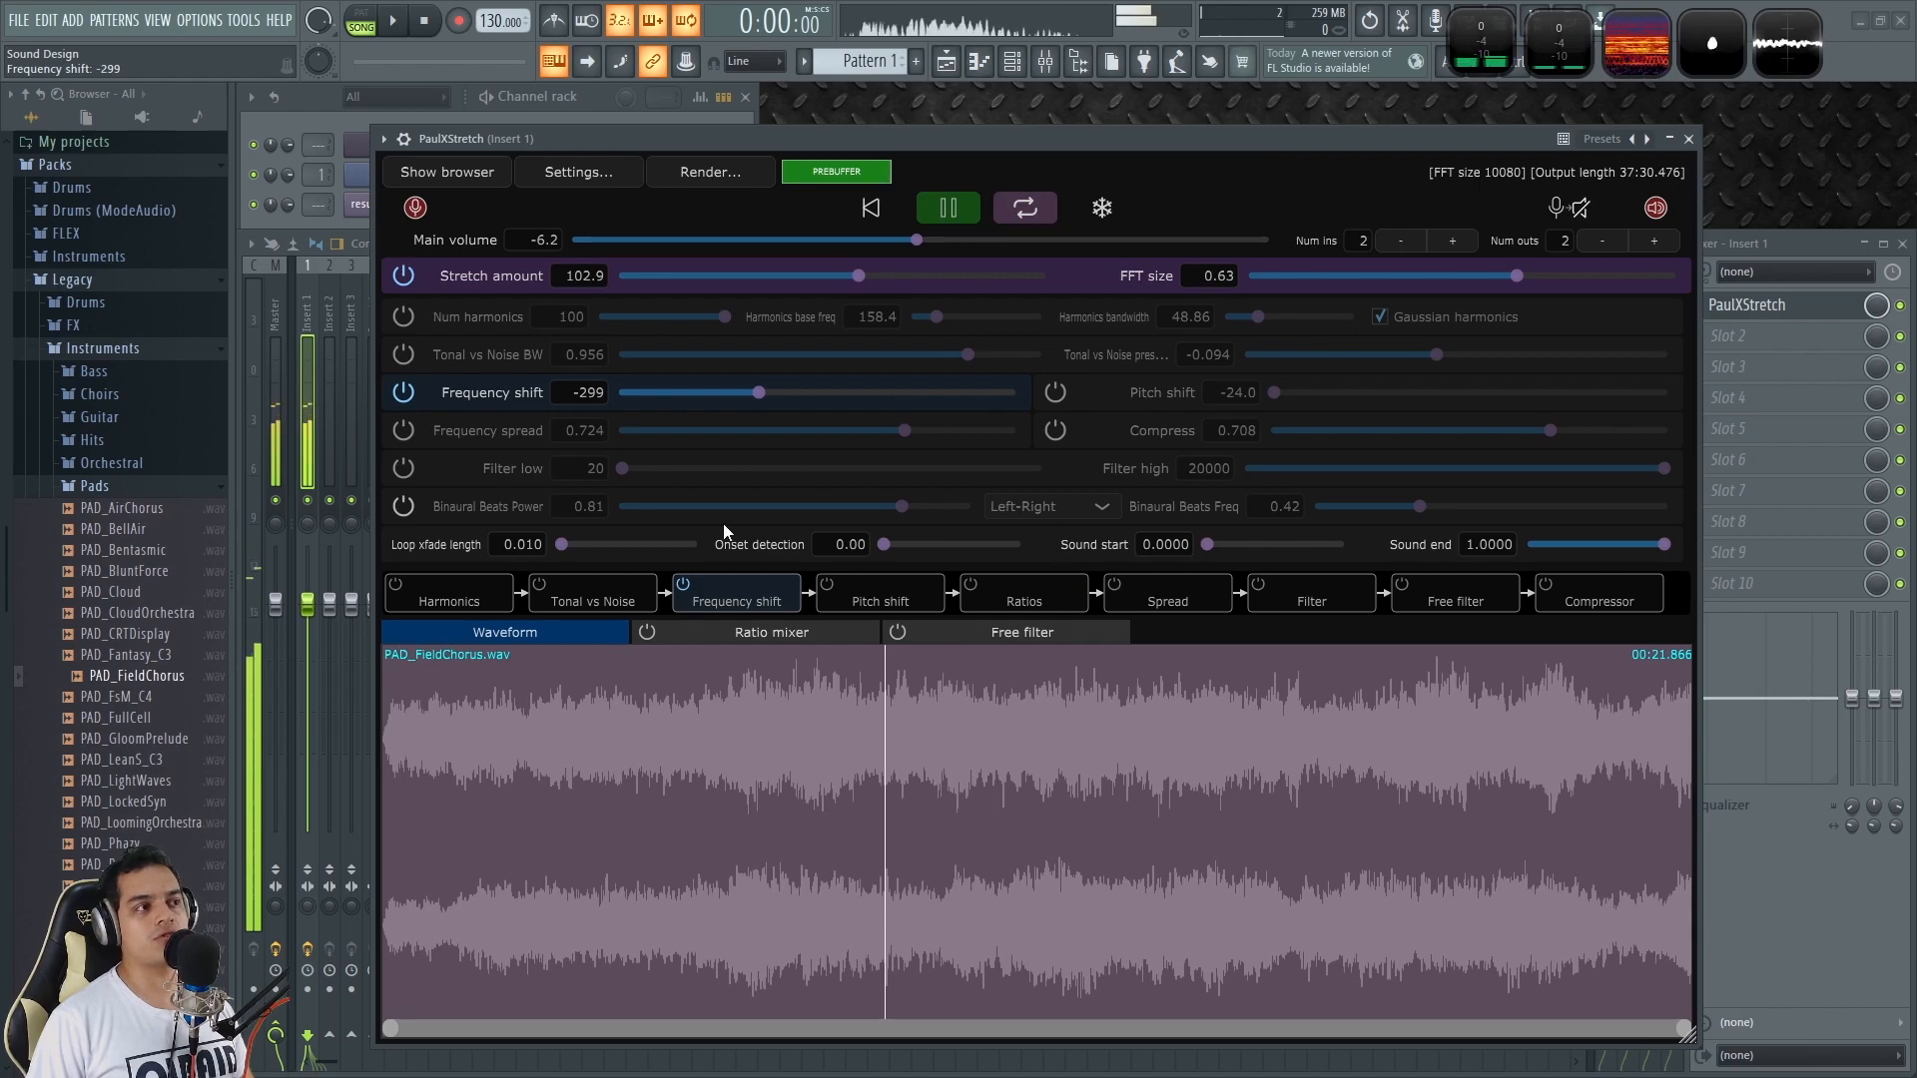
click(403, 507)
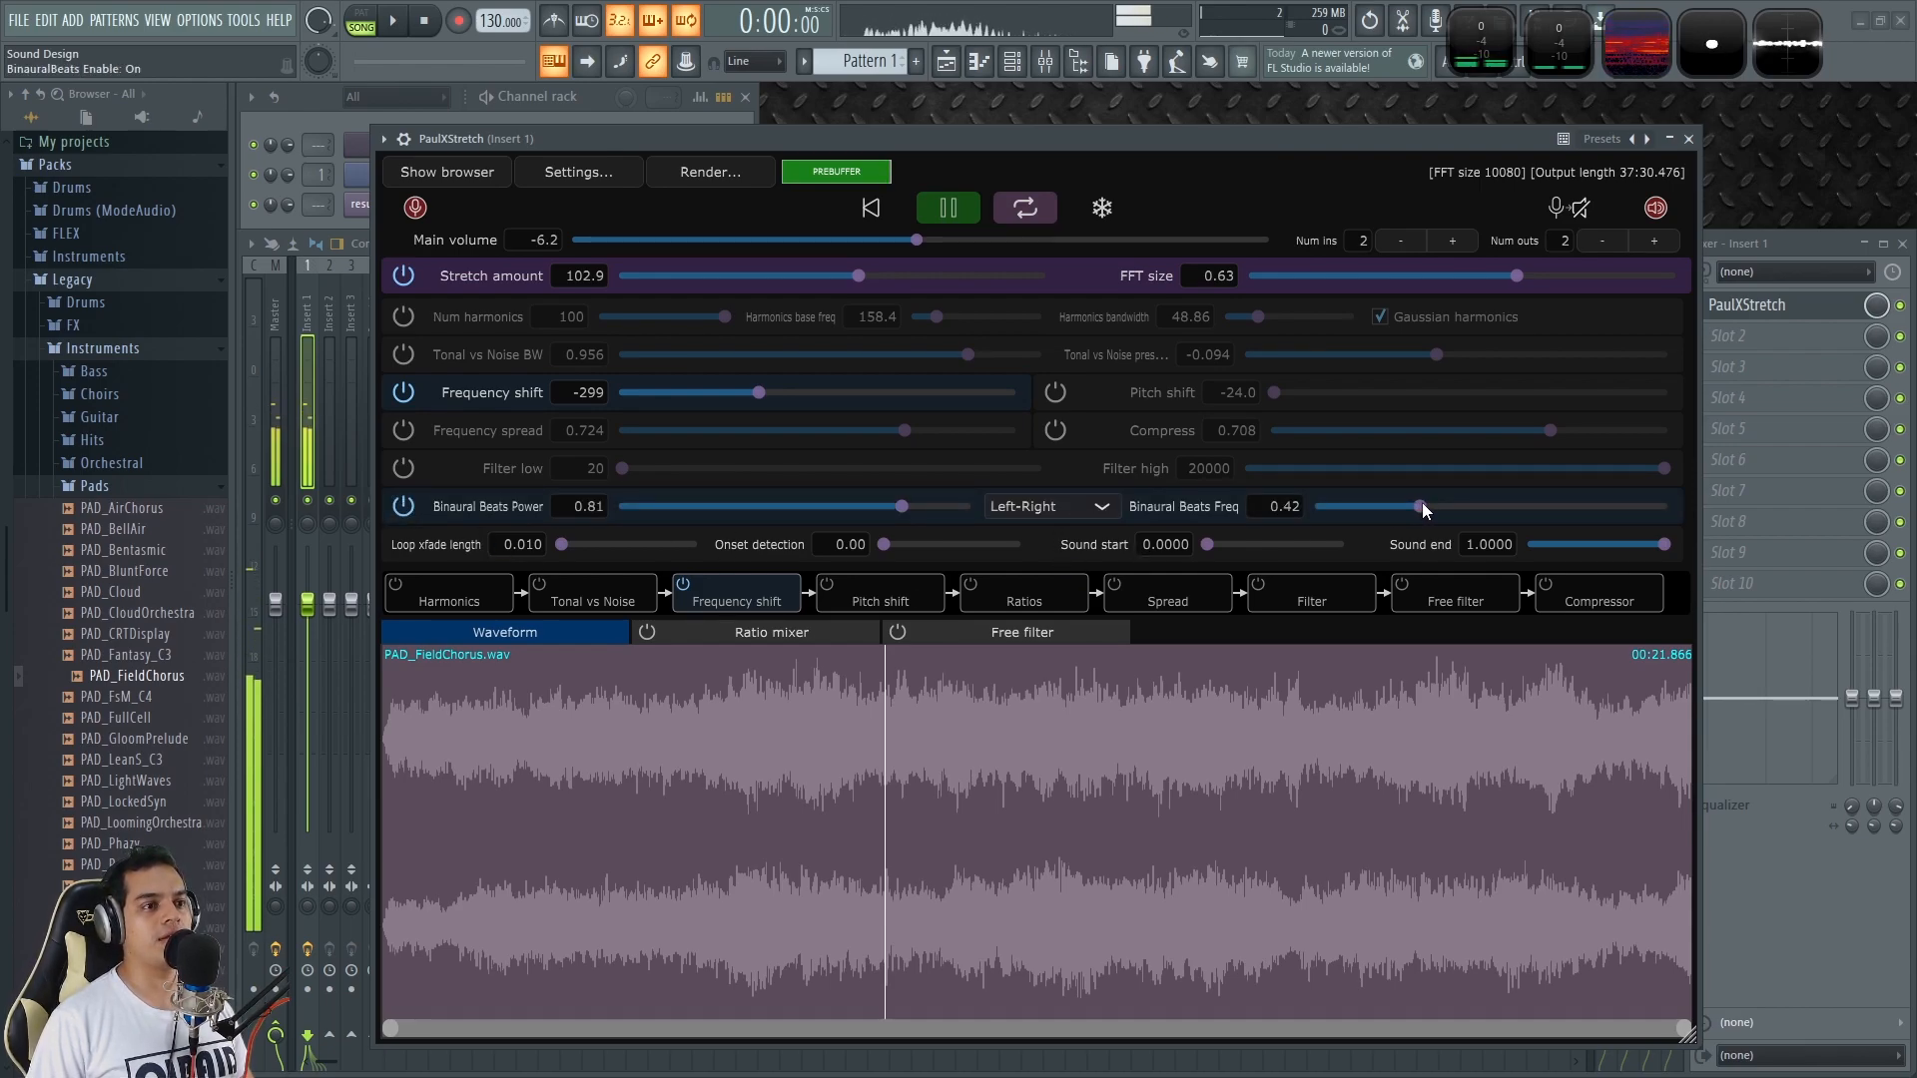
Step: Set the Binaural Beats frequency to 0.14 and the Binaural Beats power to 0.55
drag(1422, 503, 1390, 512)
drag(905, 509, 814, 514)
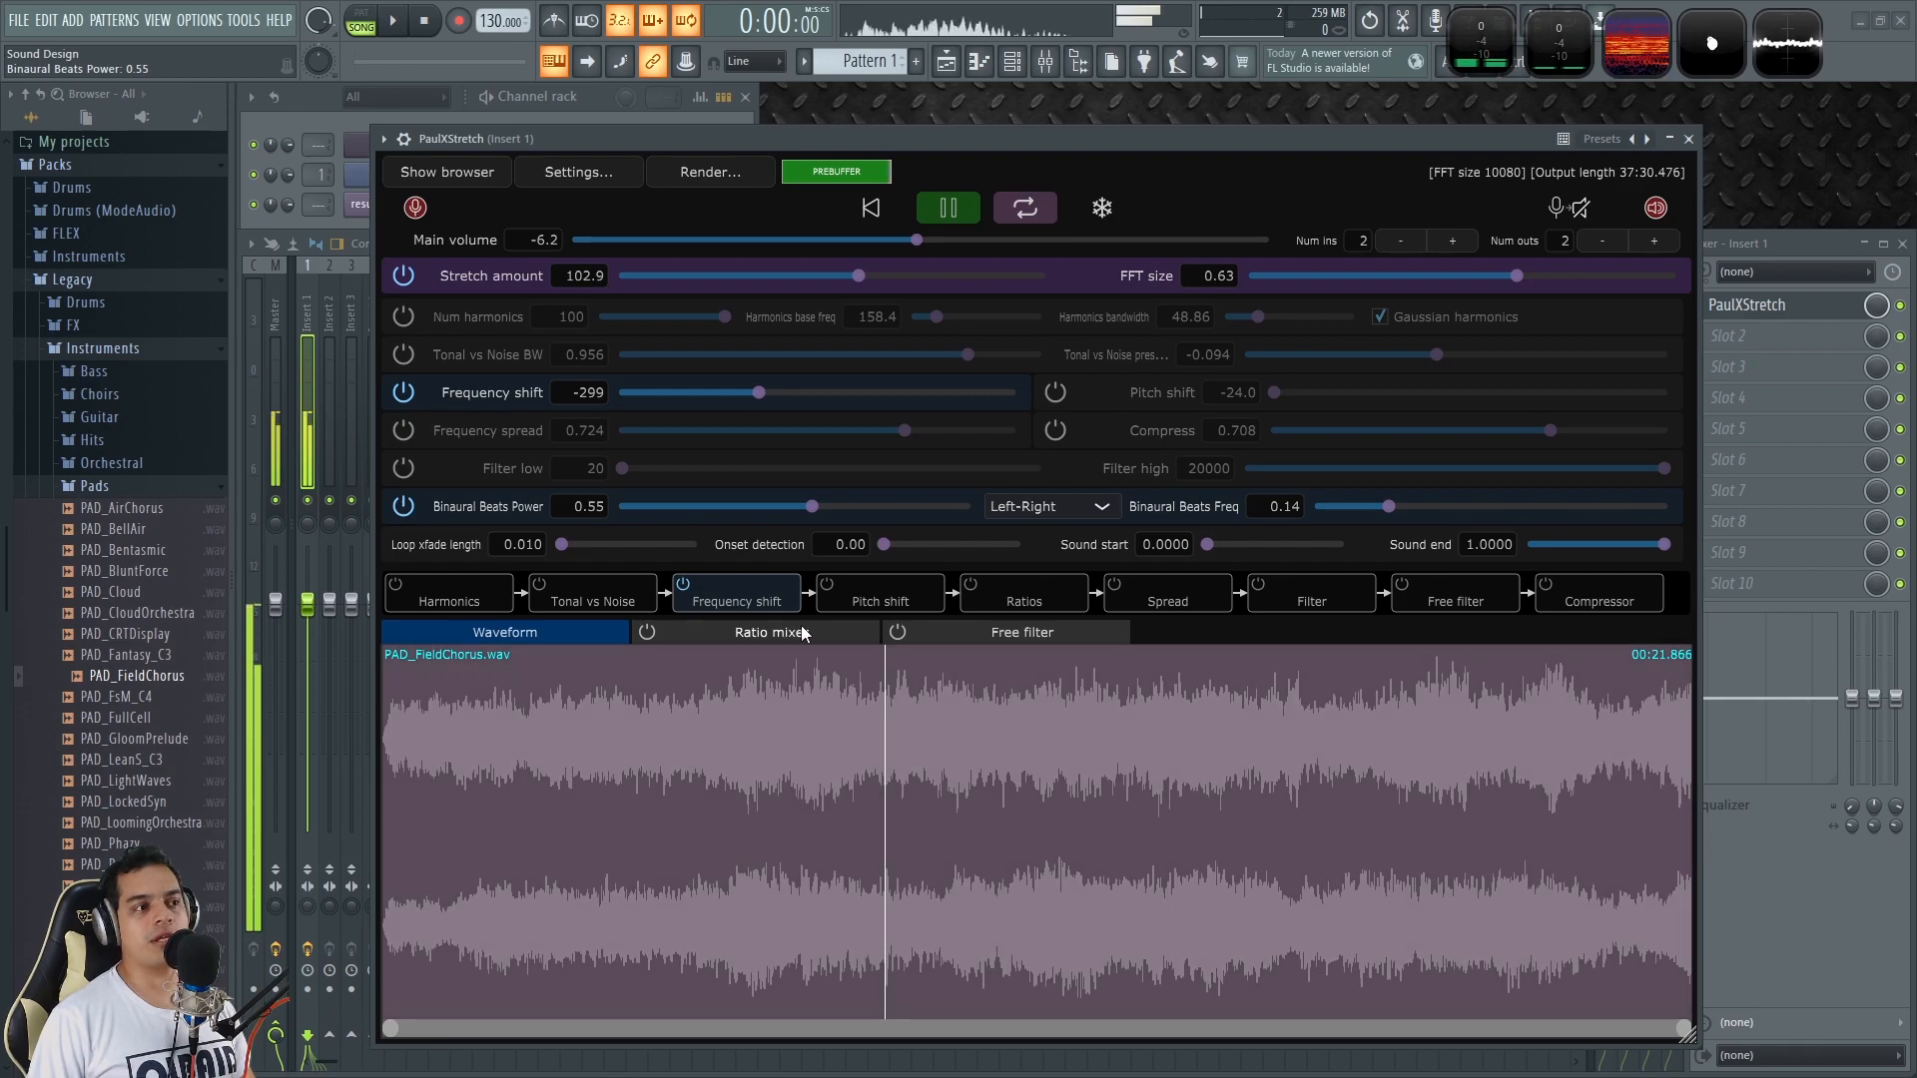
Step: Enable Ratios, raise the third level to 0.626, and set the fourth ratio to 2.000 with a level of 0.537
click(971, 588)
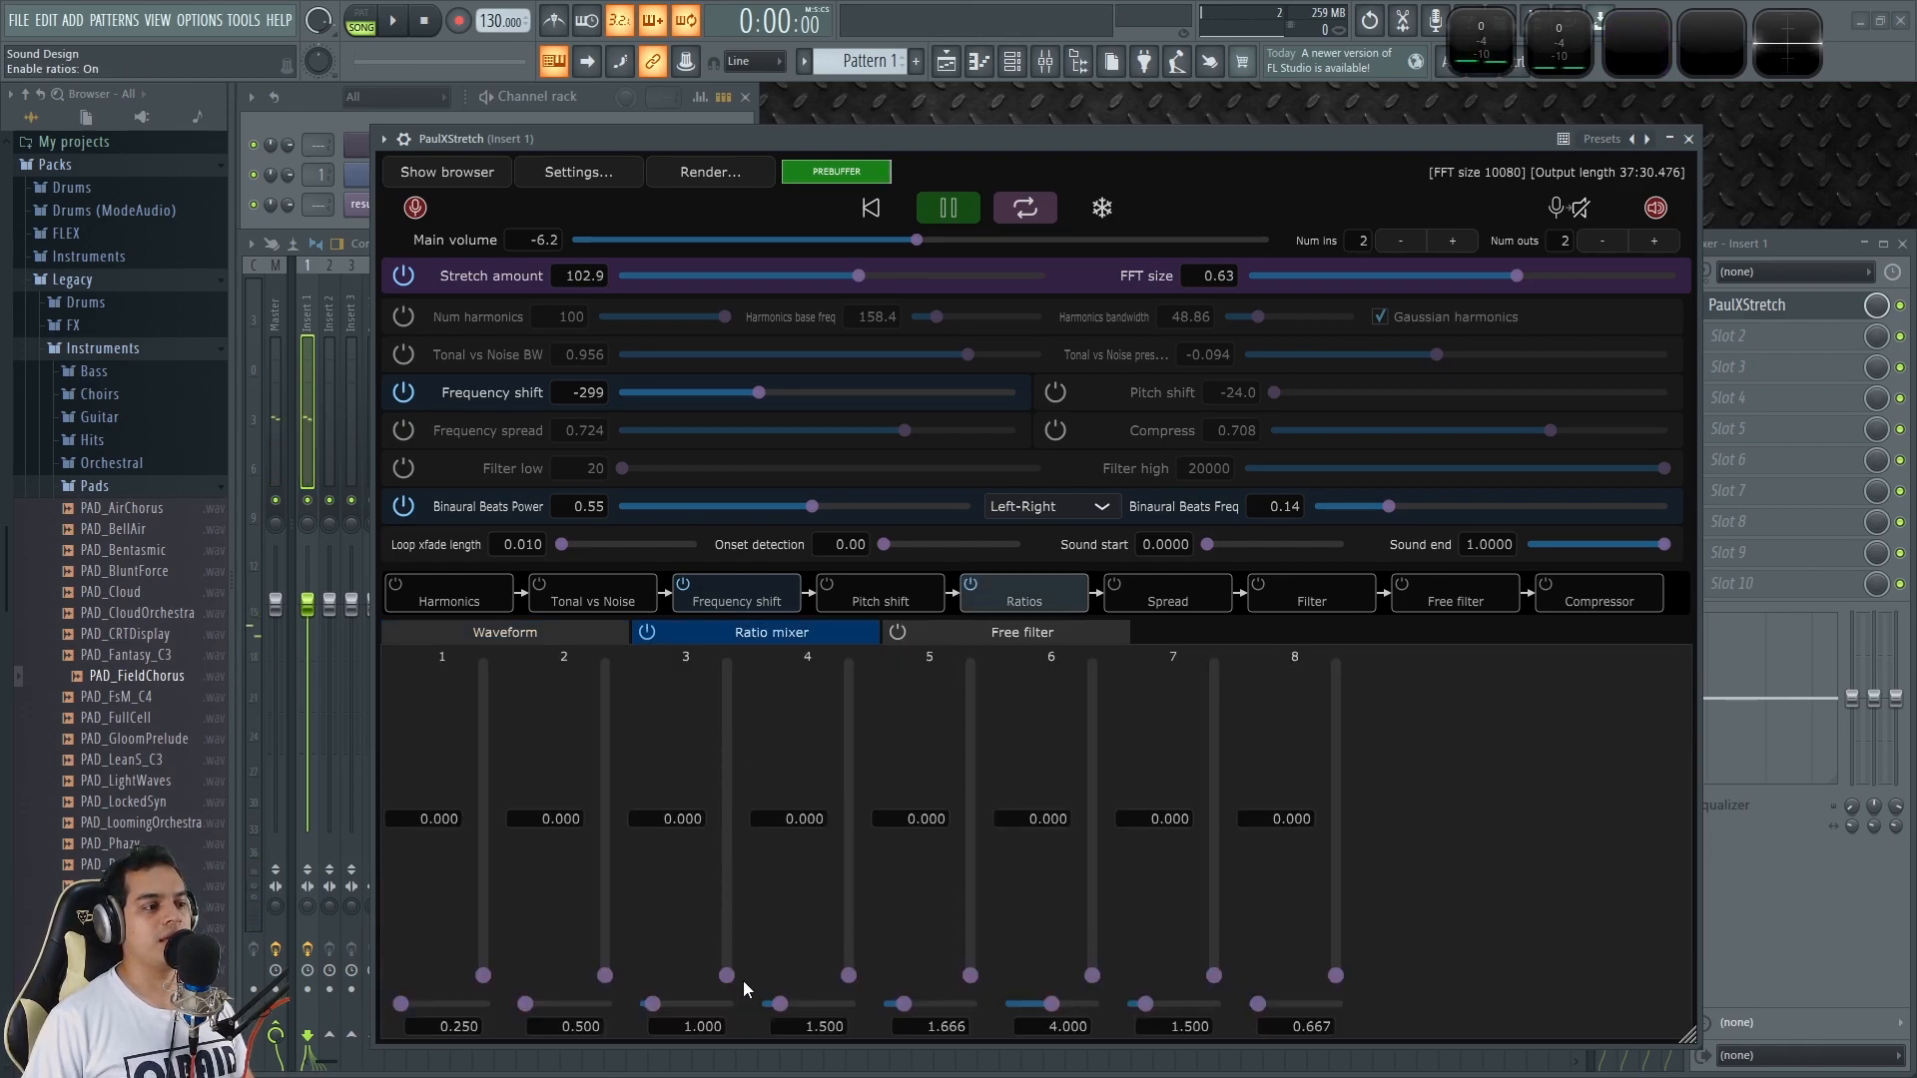
drag(730, 919, 729, 776)
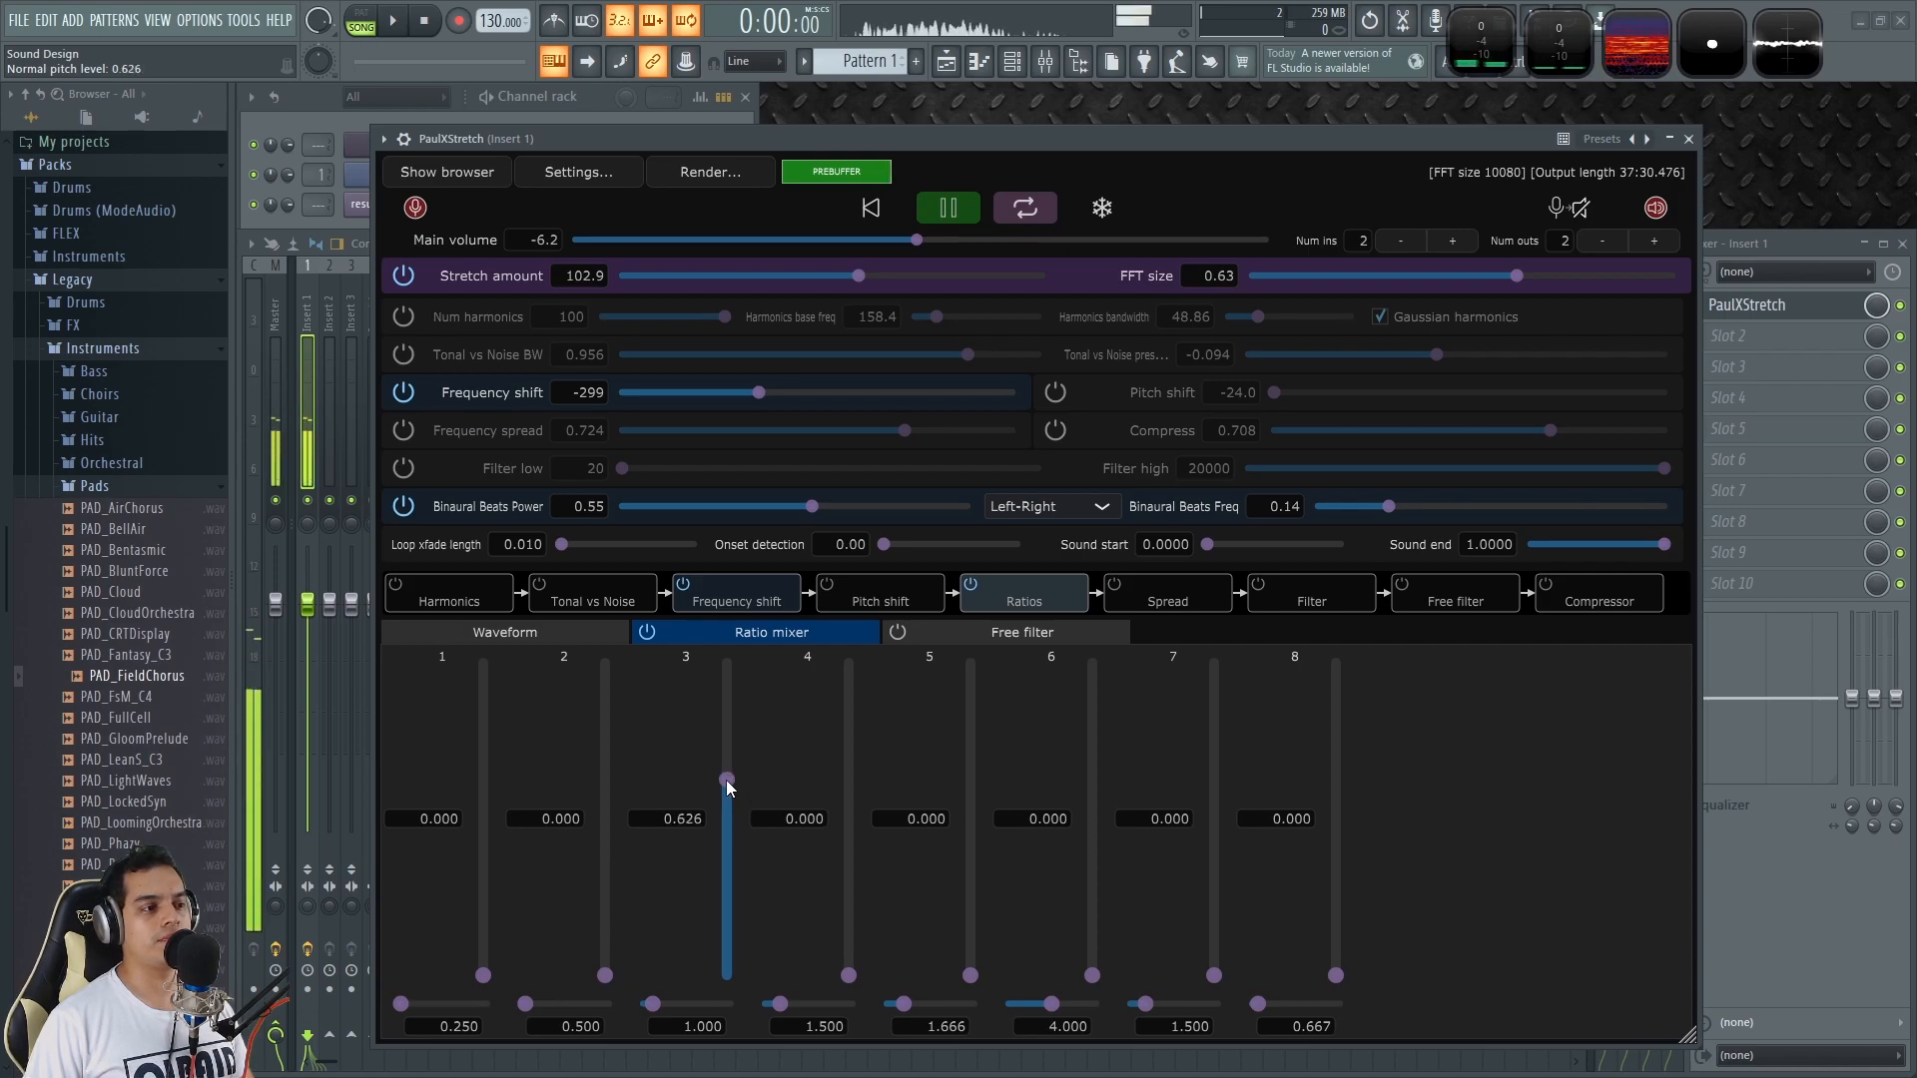
scroll(827, 1031, up, 1)
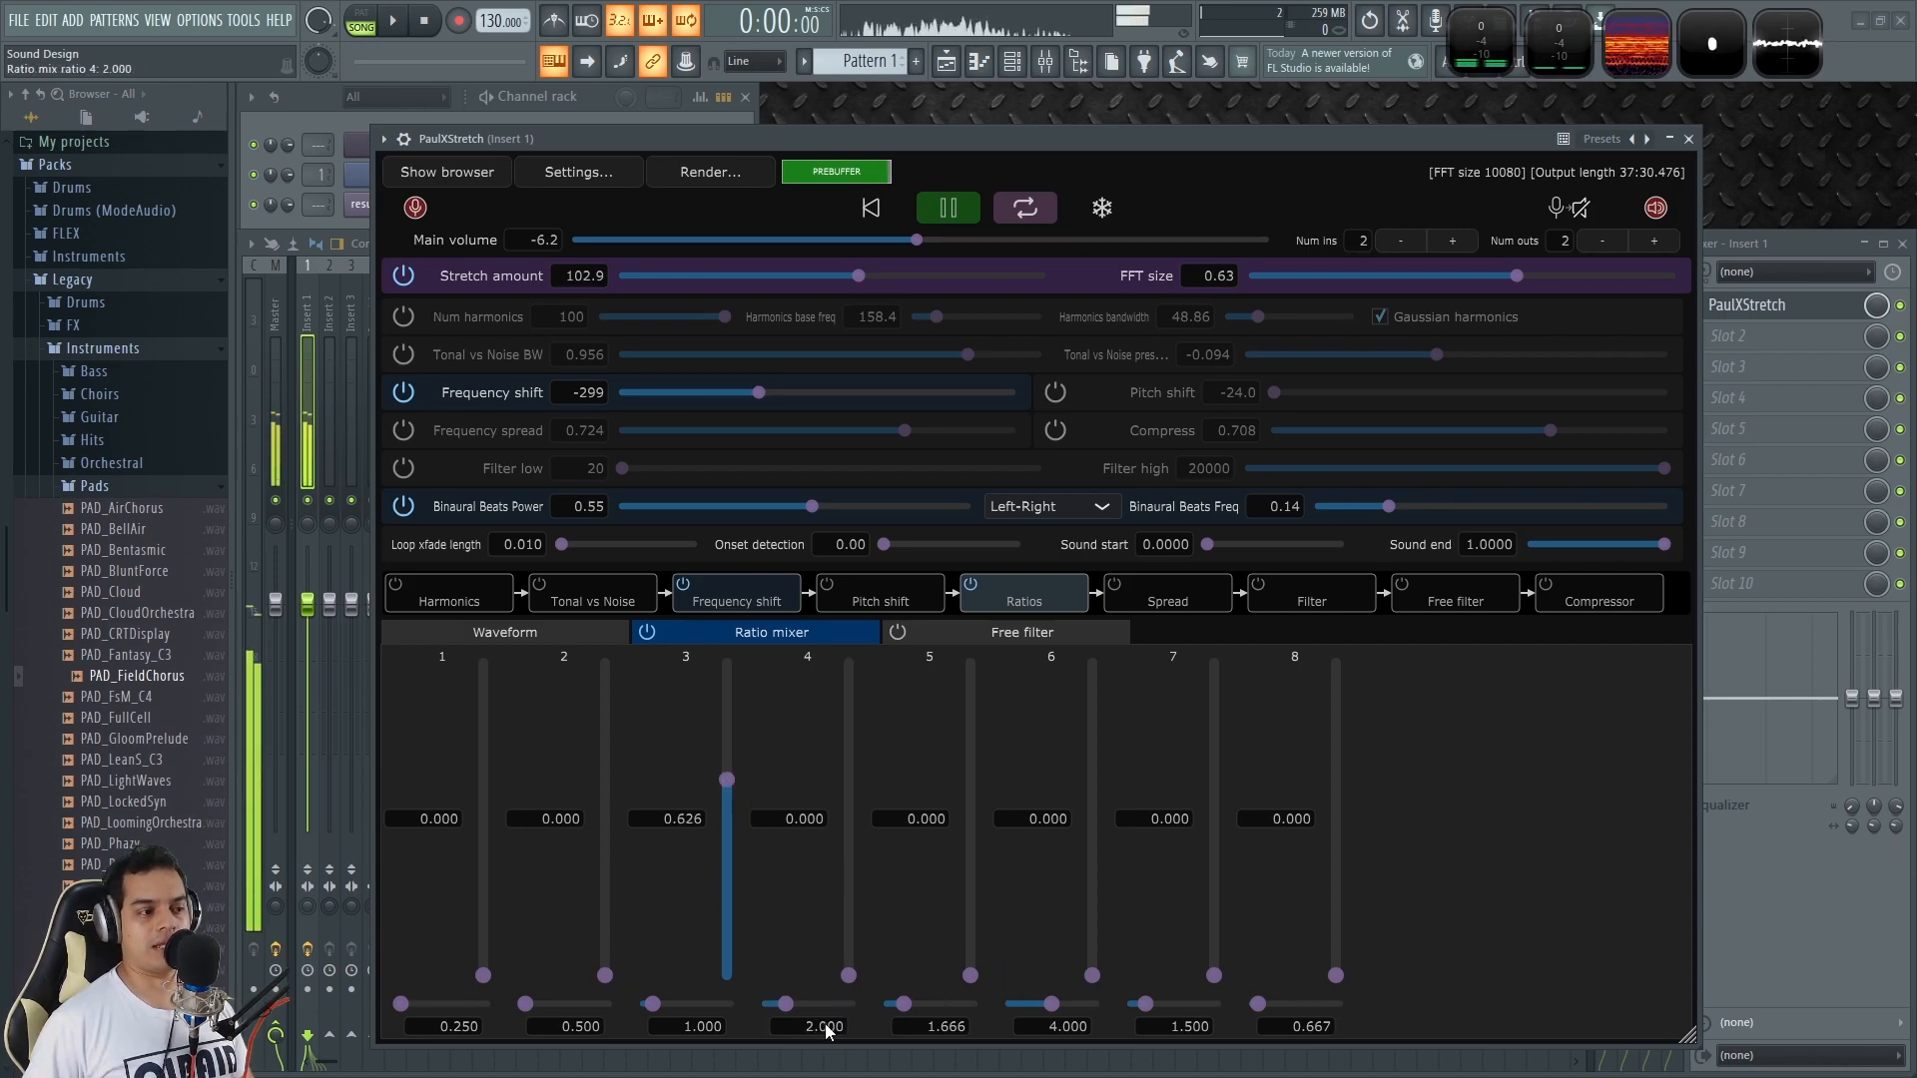
drag(850, 976, 837, 842)
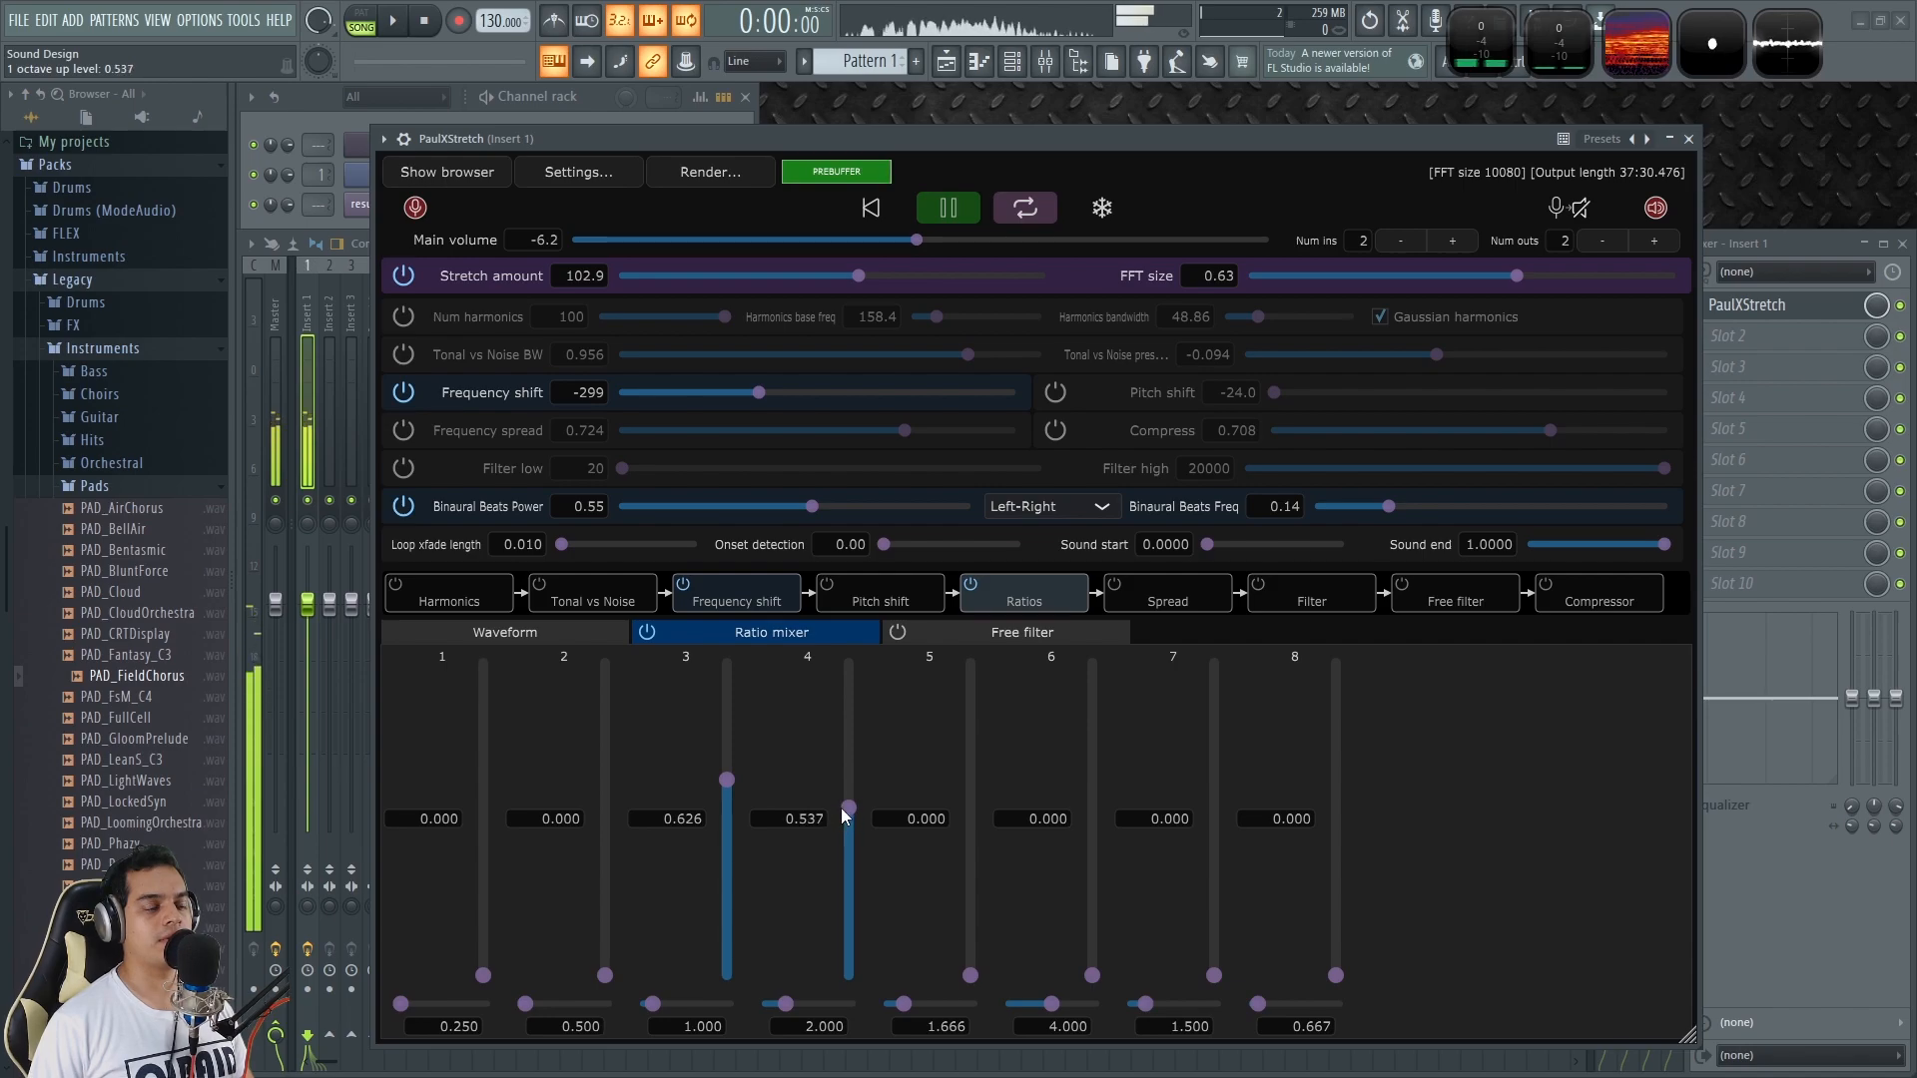
Step: Set the fifth ratio in the mixer to 1.500 and raise its level to 0.575
drag(969, 976, 972, 825)
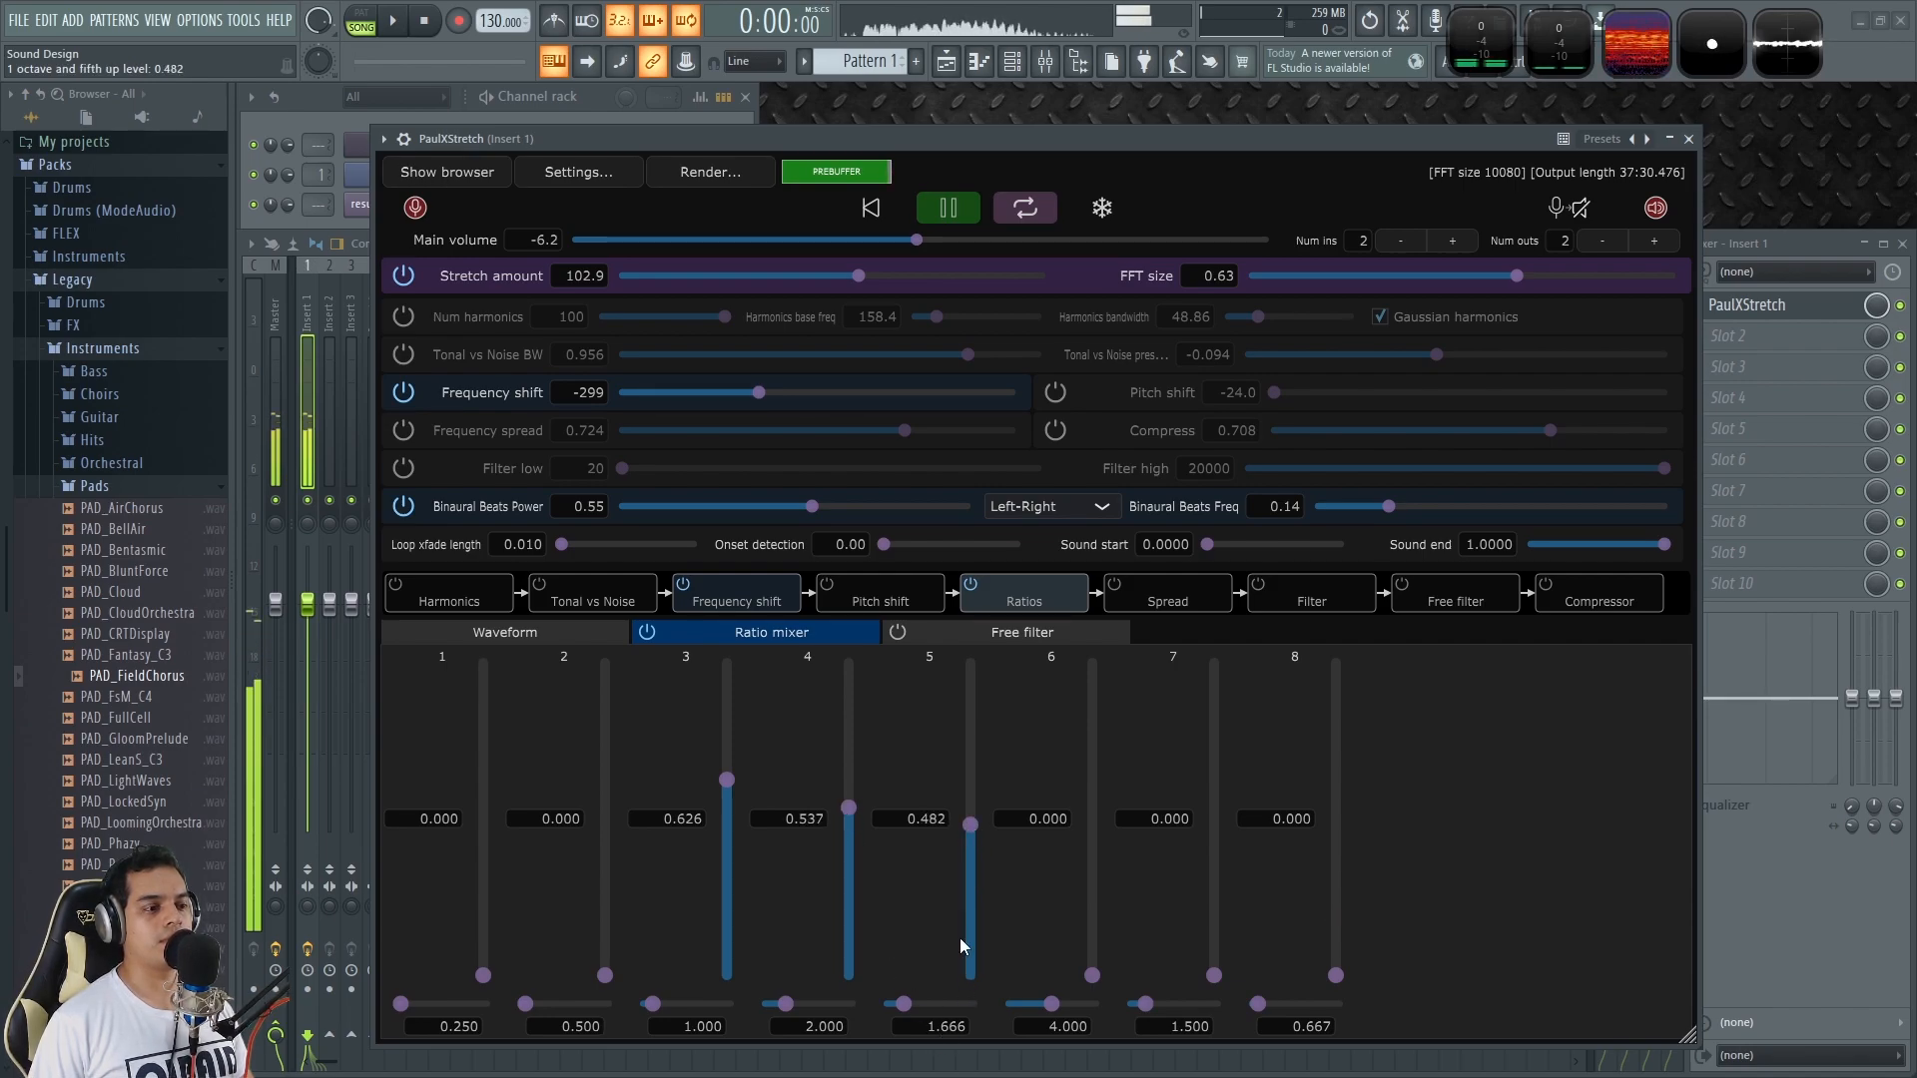
click(939, 1028)
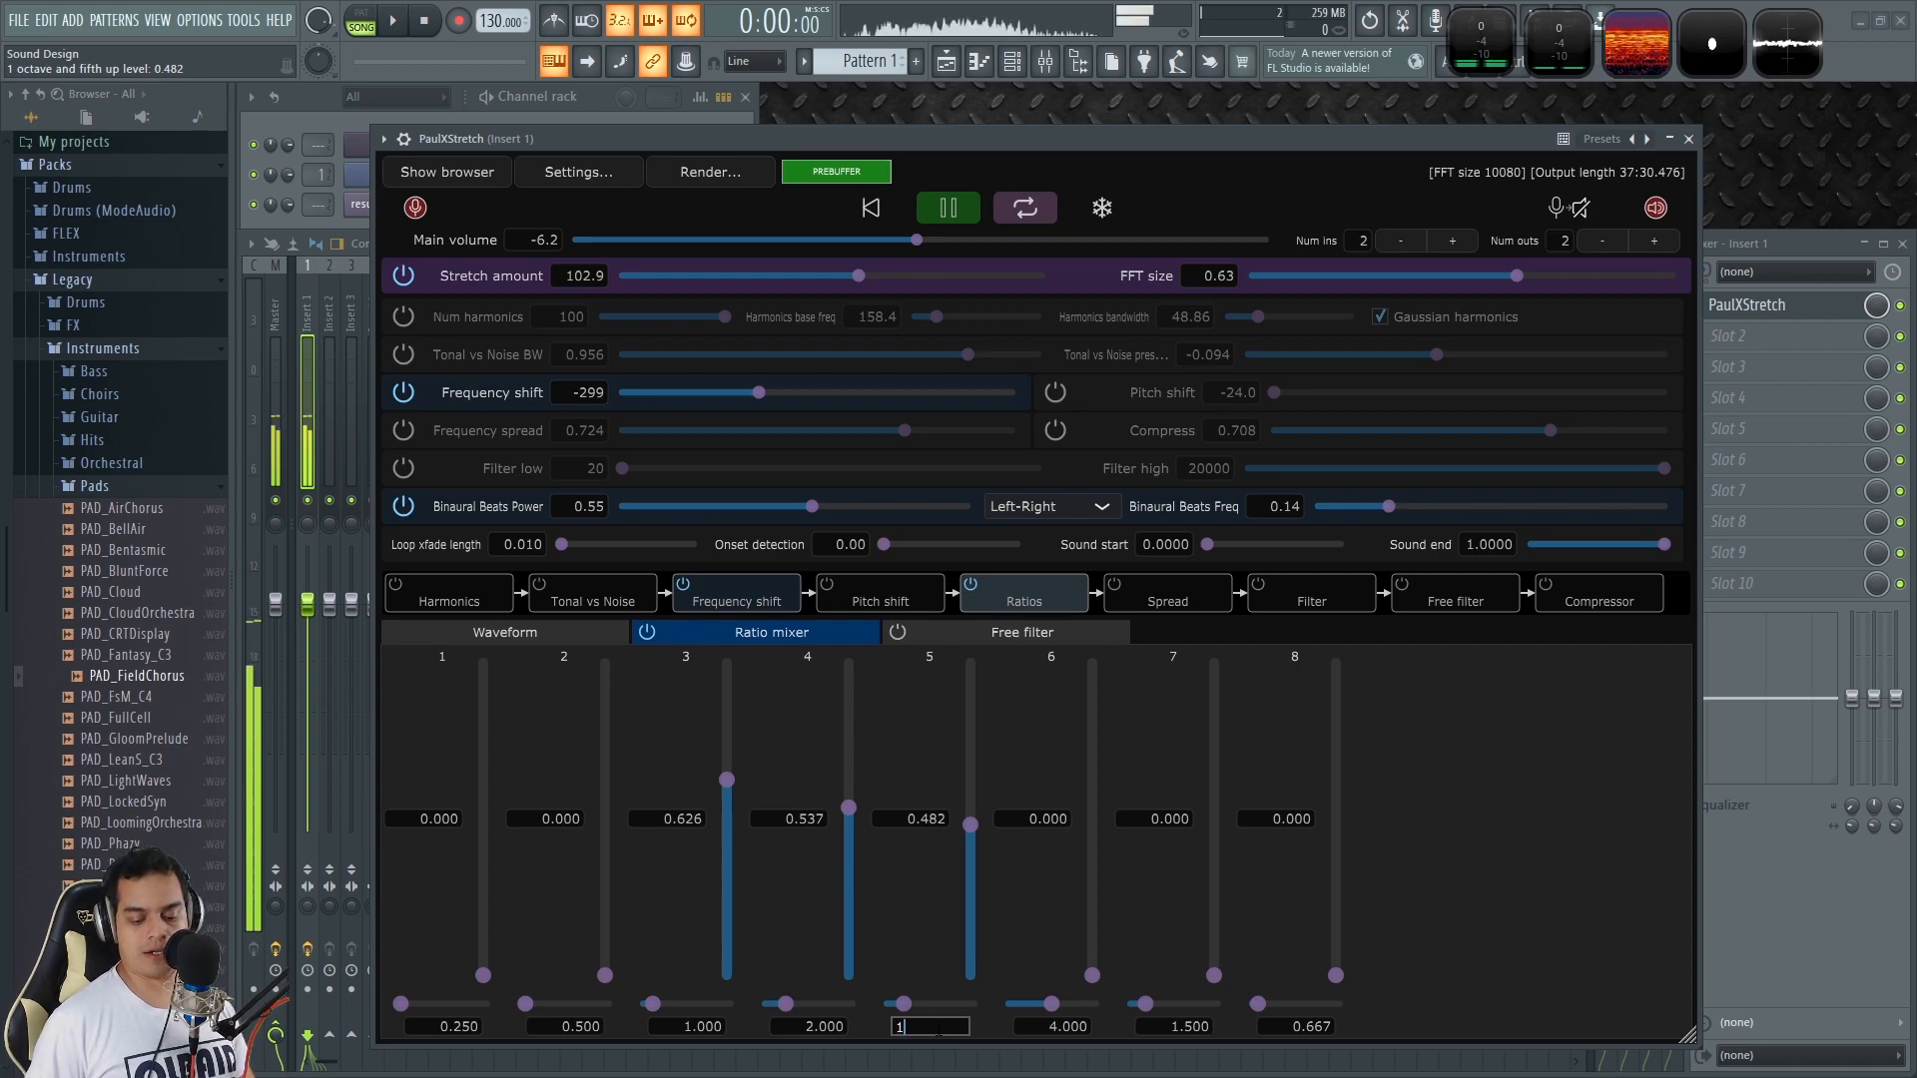
text(.5)
key(Return)
drag(971, 825, 980, 794)
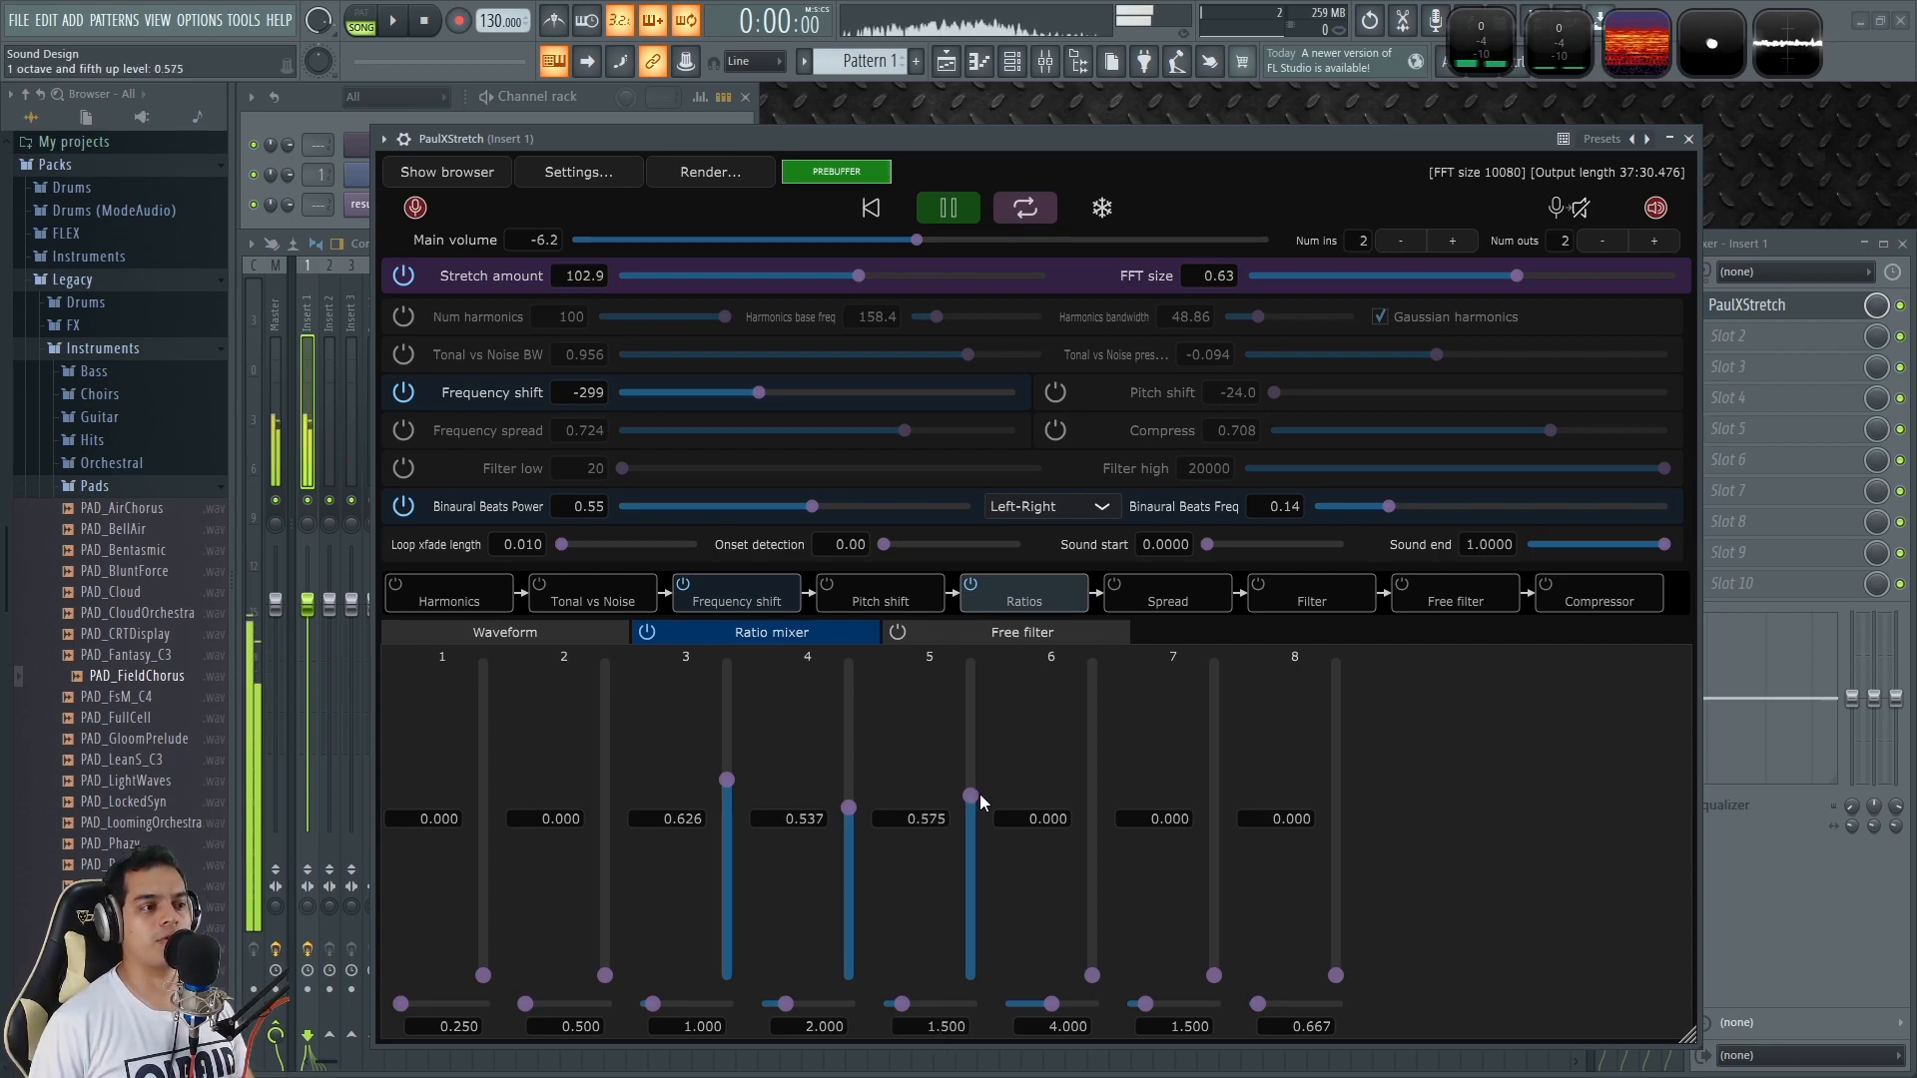
Step: Try the fourth ratio's level at 0.000, settle on 0.562, and raise the second ratio's level to 0.390
drag(848, 807, 849, 1004)
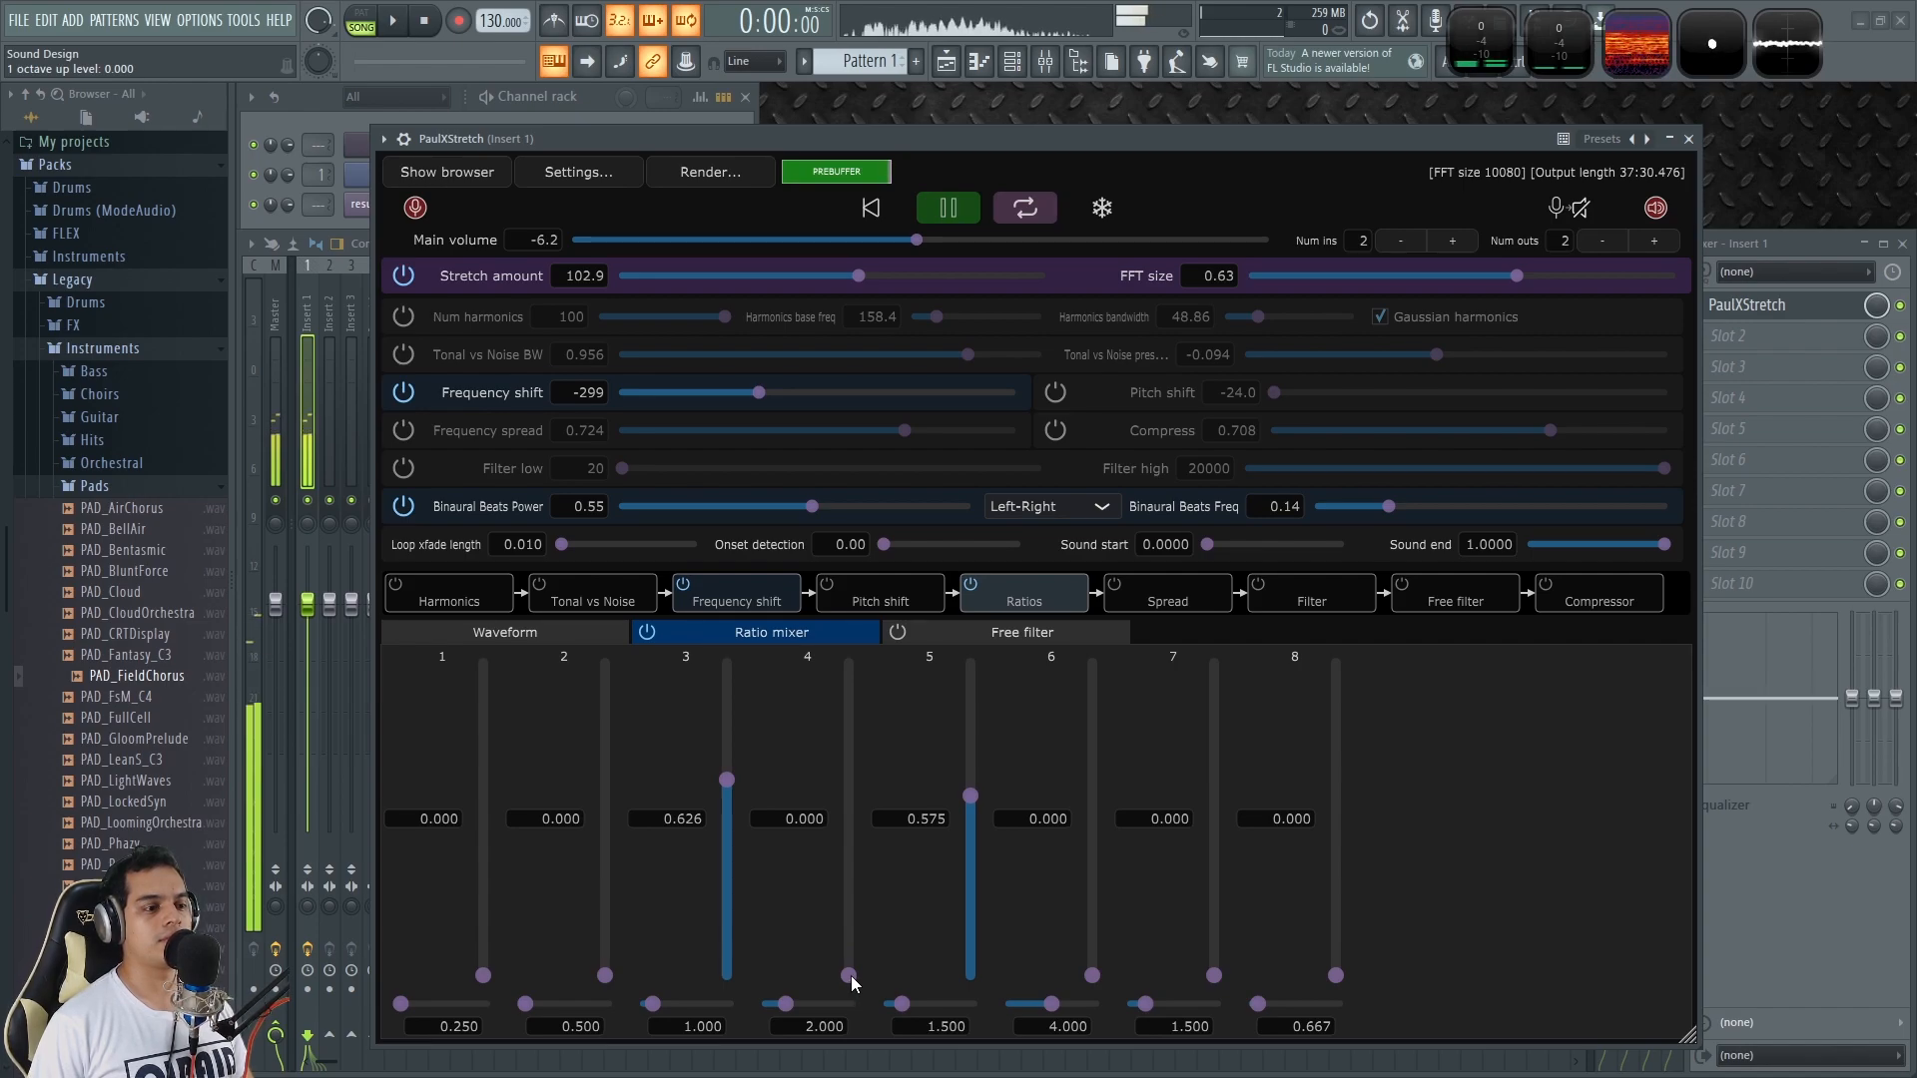
drag(850, 942, 849, 800)
drag(604, 975, 613, 846)
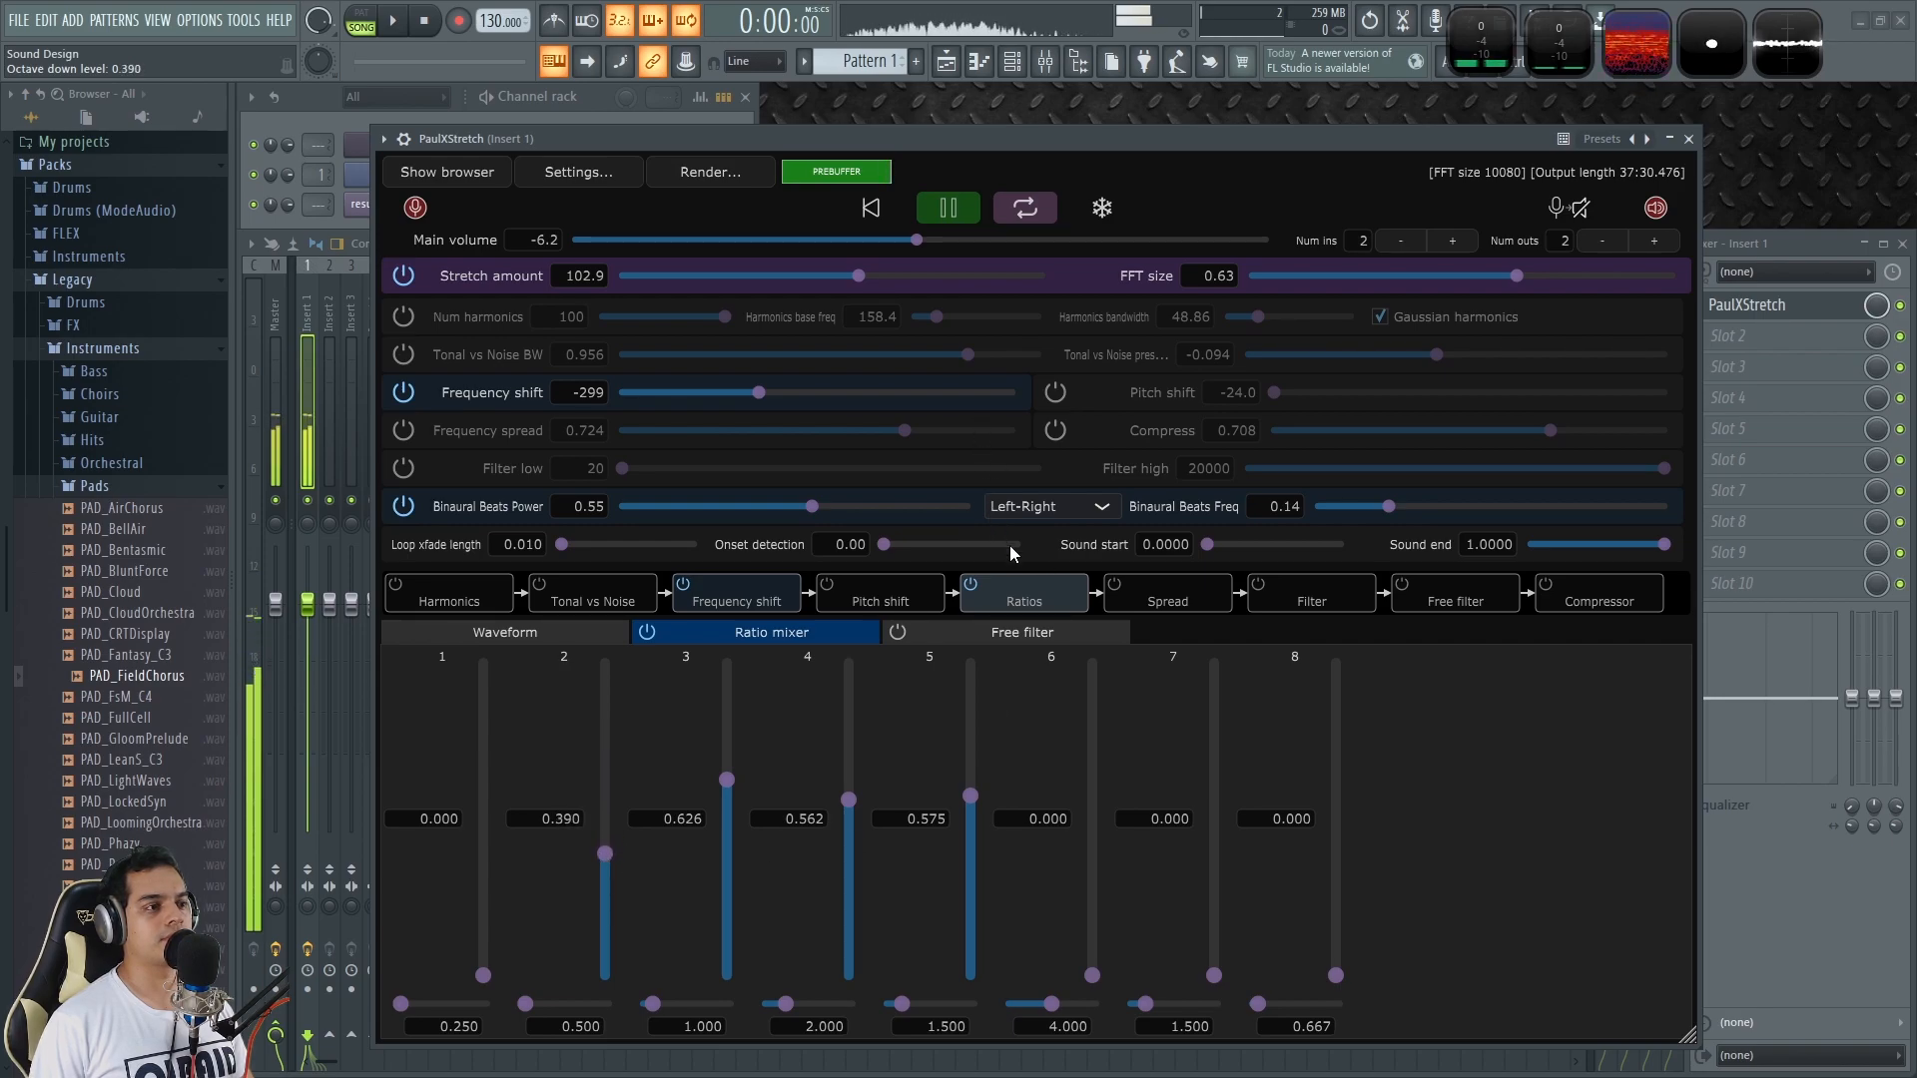
Step: Enable the Free filter and shape its curve into a zigzag with eight added points, dipping deepest near 3137 Hz
click(1044, 635)
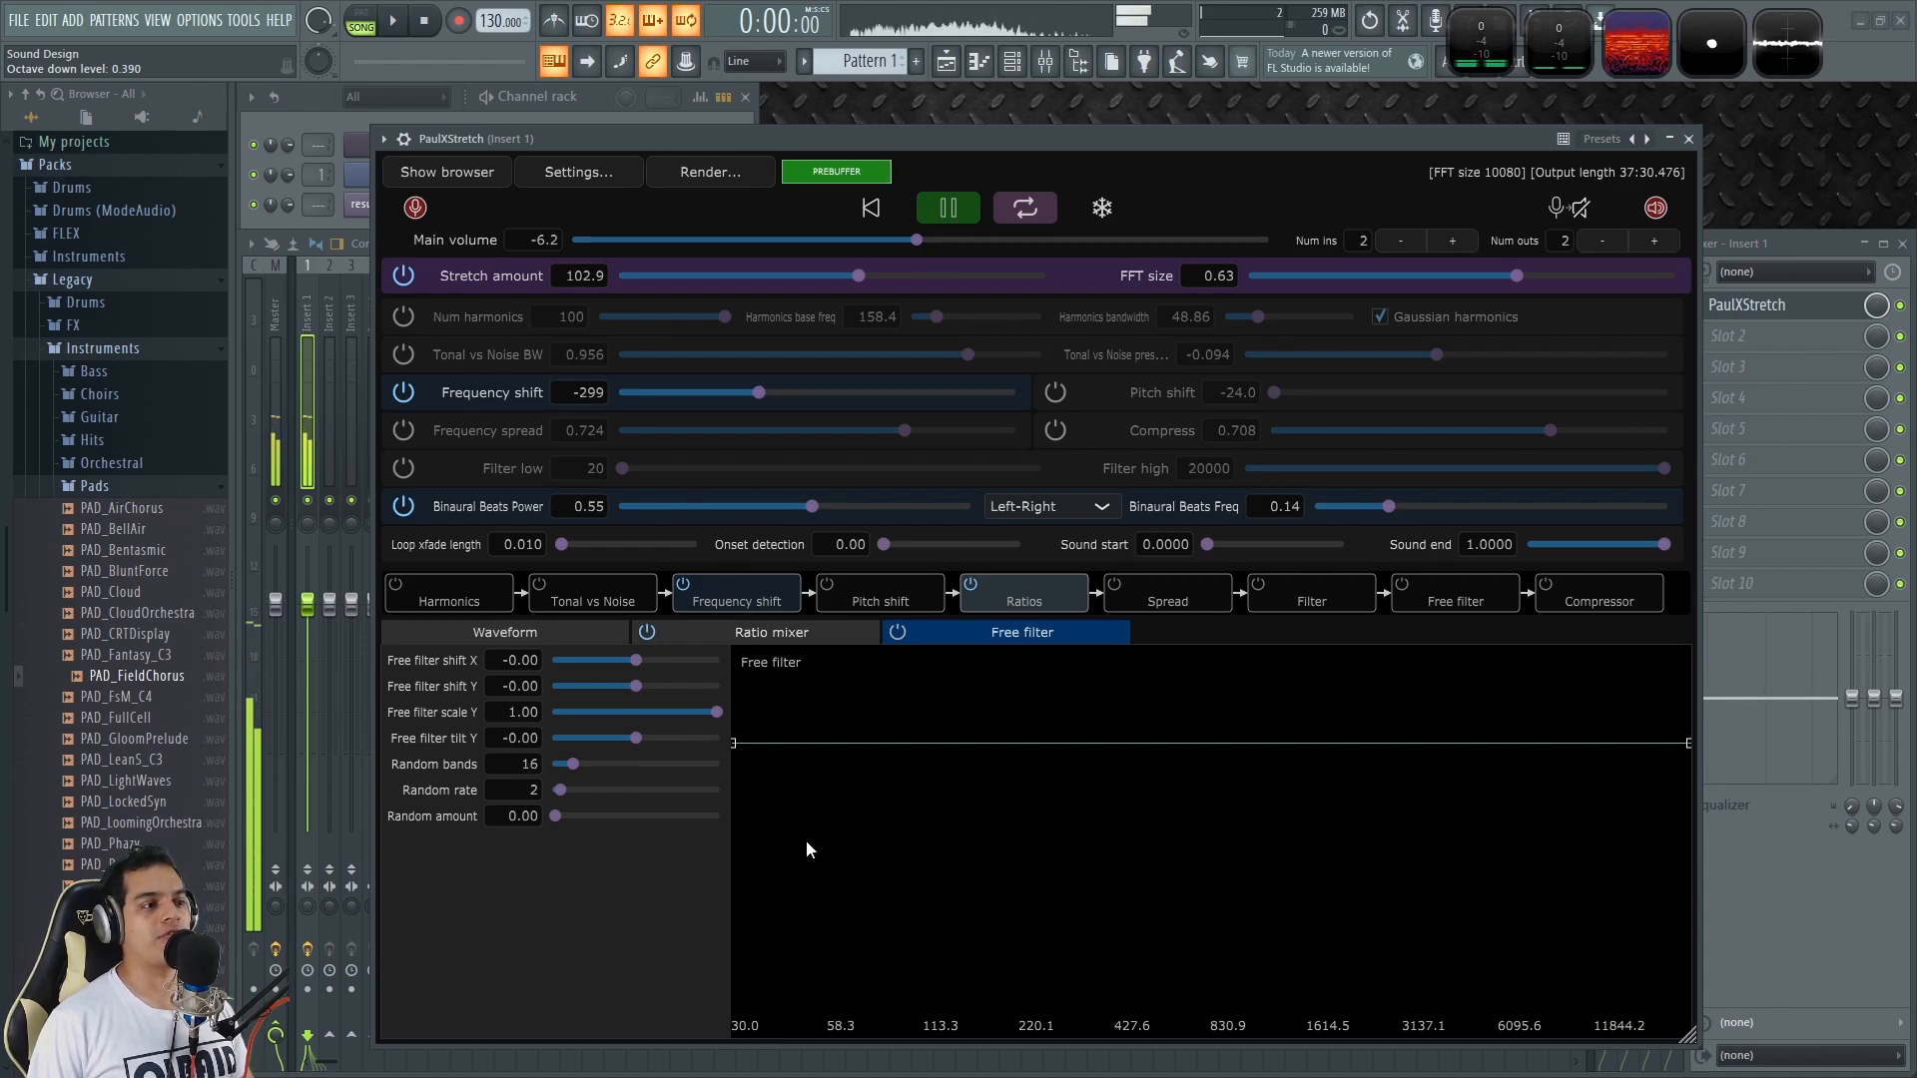
click(897, 633)
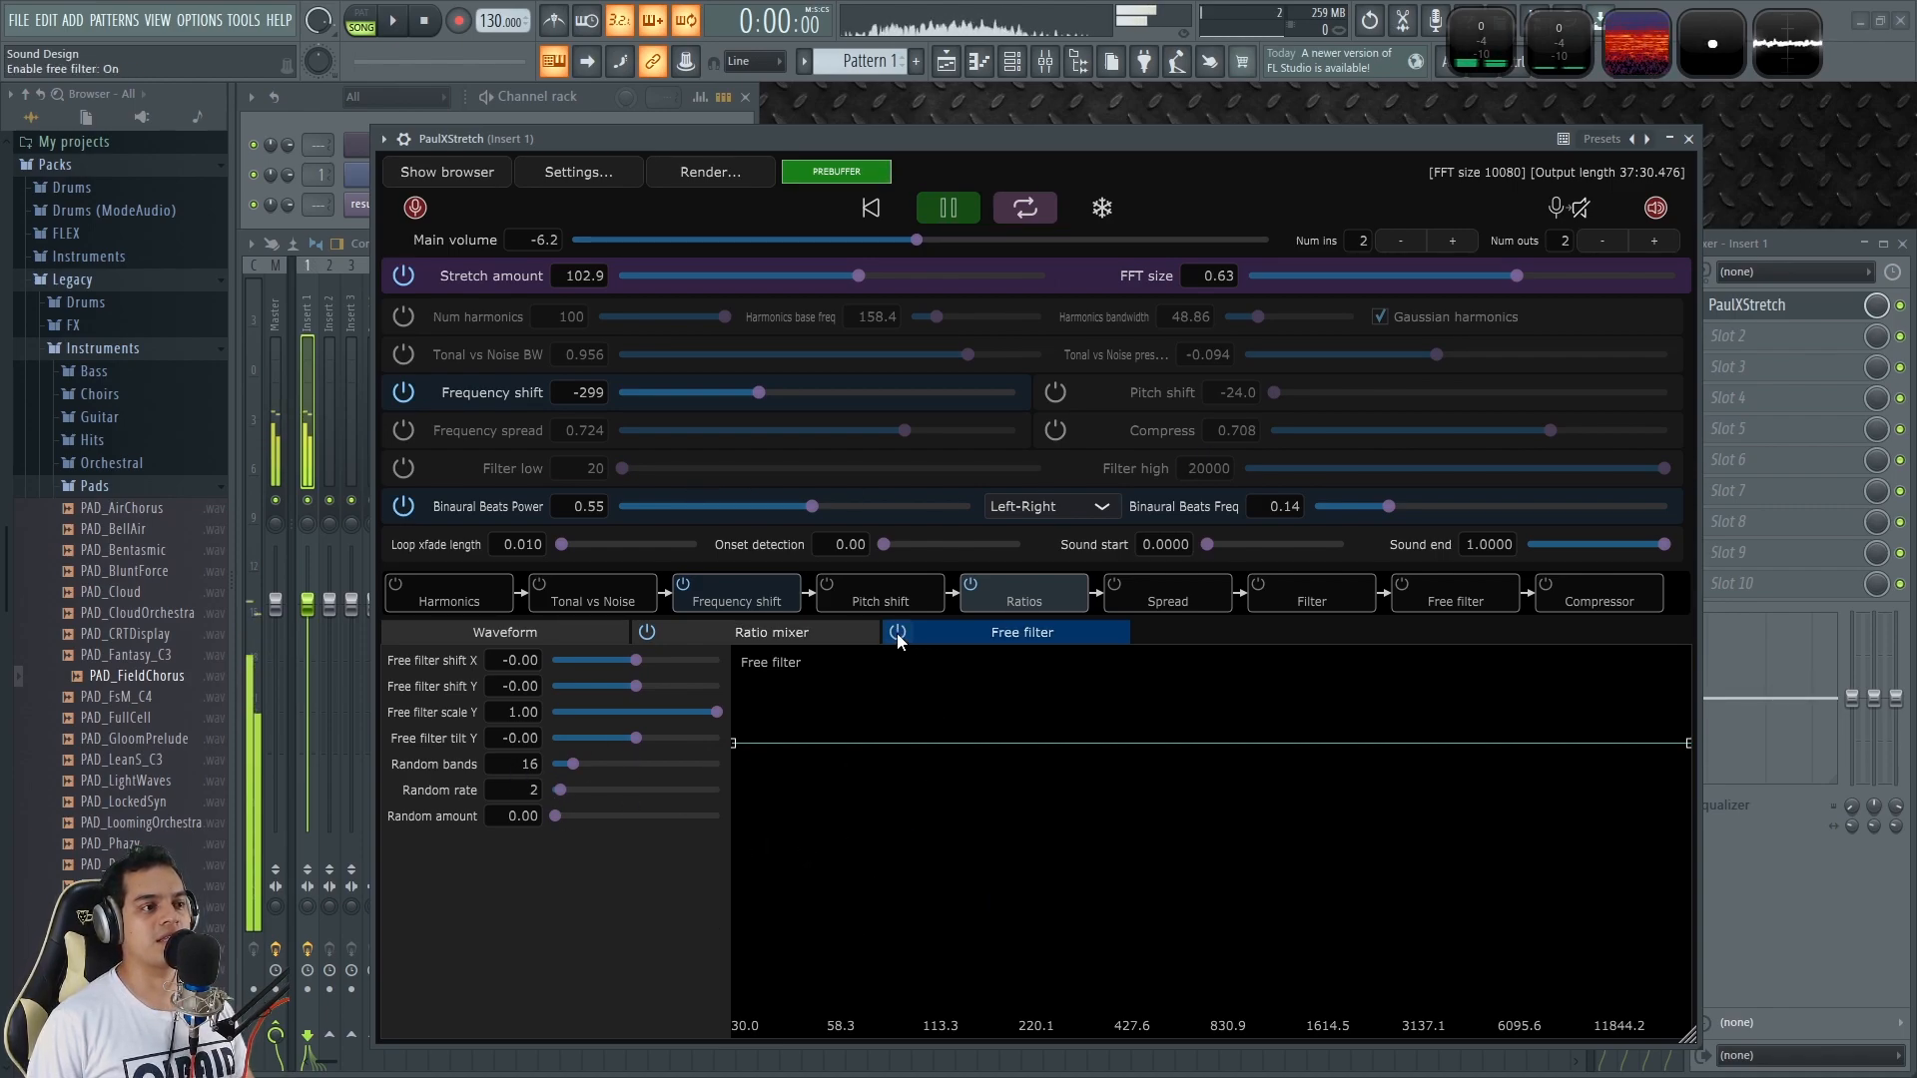
click(898, 871)
click(1124, 669)
click(1212, 835)
click(1343, 725)
click(1430, 851)
drag(1124, 669, 1078, 739)
drag(1212, 836, 1230, 814)
drag(1424, 862, 1422, 938)
click(1475, 700)
click(1619, 837)
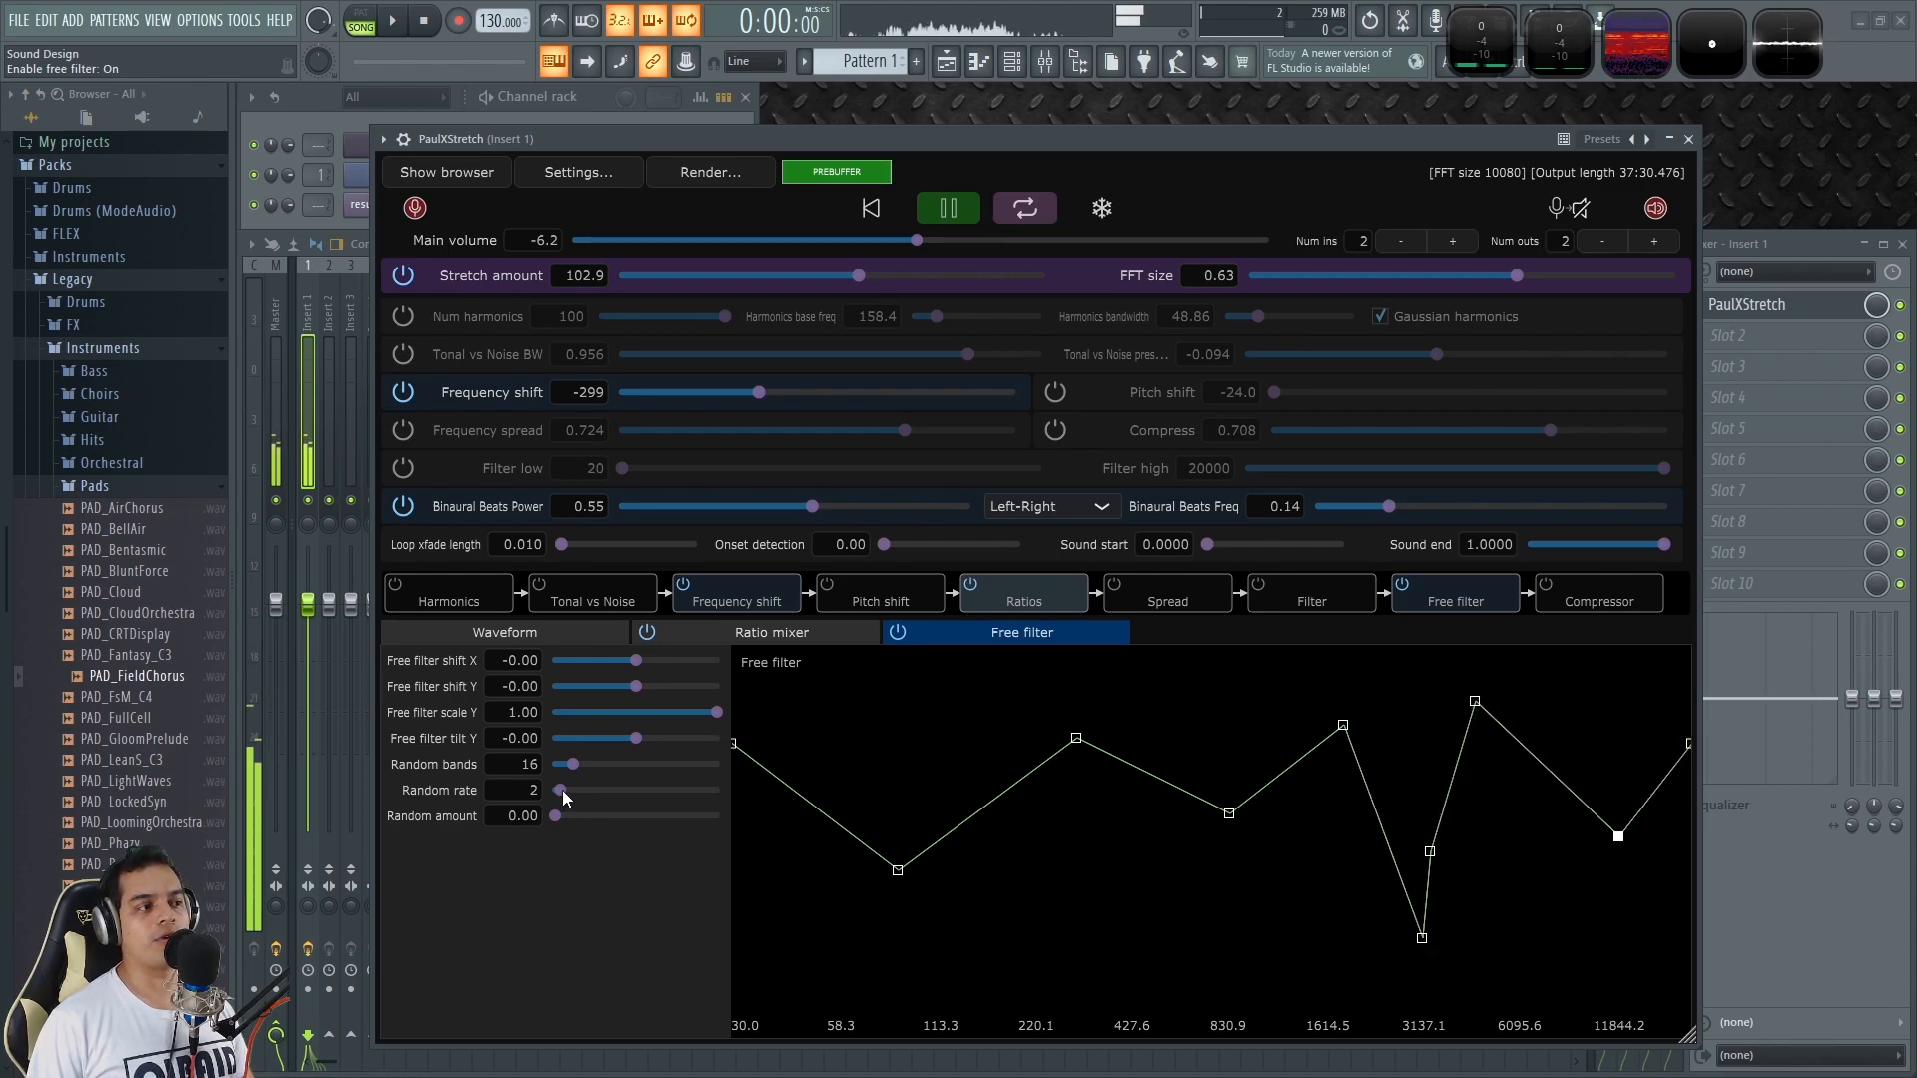
Step: Set the Free filter's random amount to 0.28, random rate to 1 and random bands to 32, with shift X -0.02 and shift Y -0.07
mouse_move(555, 817)
mouse_down()
mouse_move(615, 816)
mouse_move(563, 790)
mouse_move(655, 789)
mouse_move(538, 791)
mouse_up()
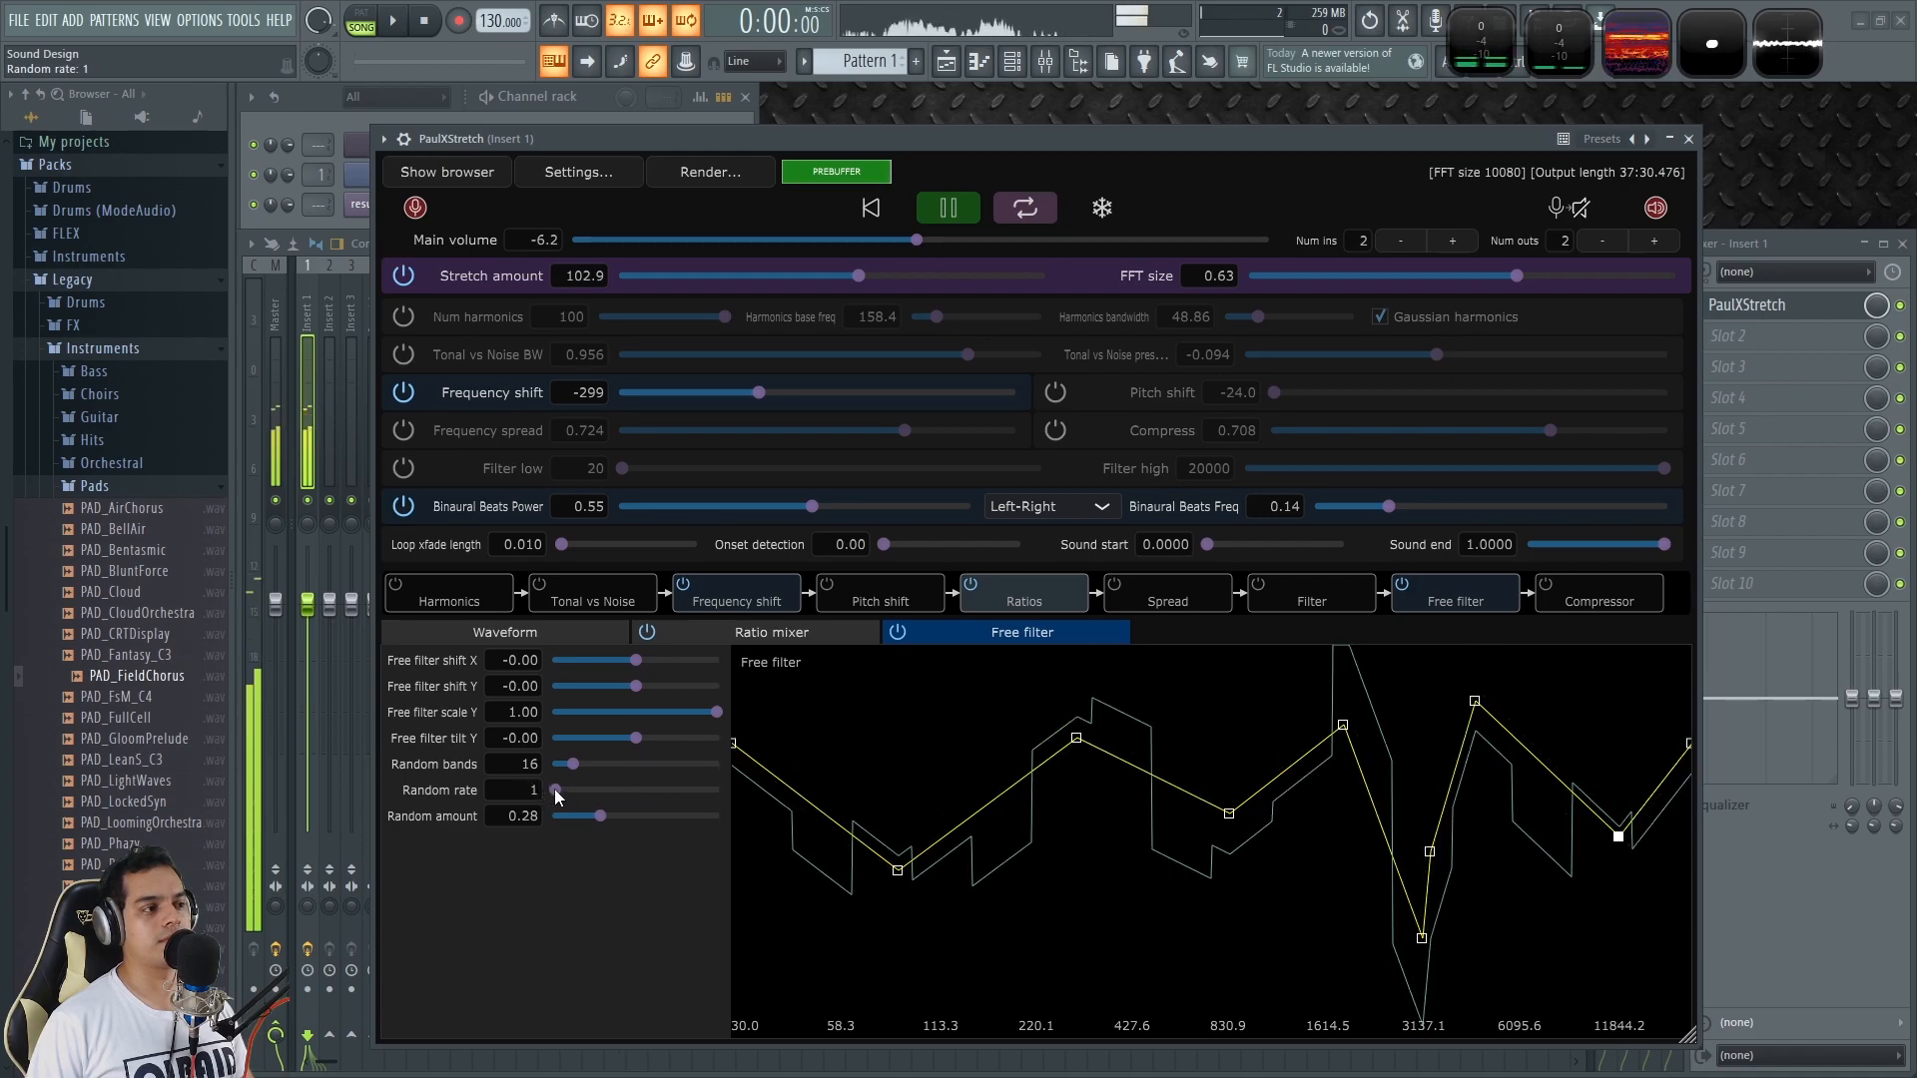
mouse_move(577, 765)
mouse_down()
mouse_move(715, 769)
mouse_move(535, 763)
mouse_move(595, 763)
mouse_up()
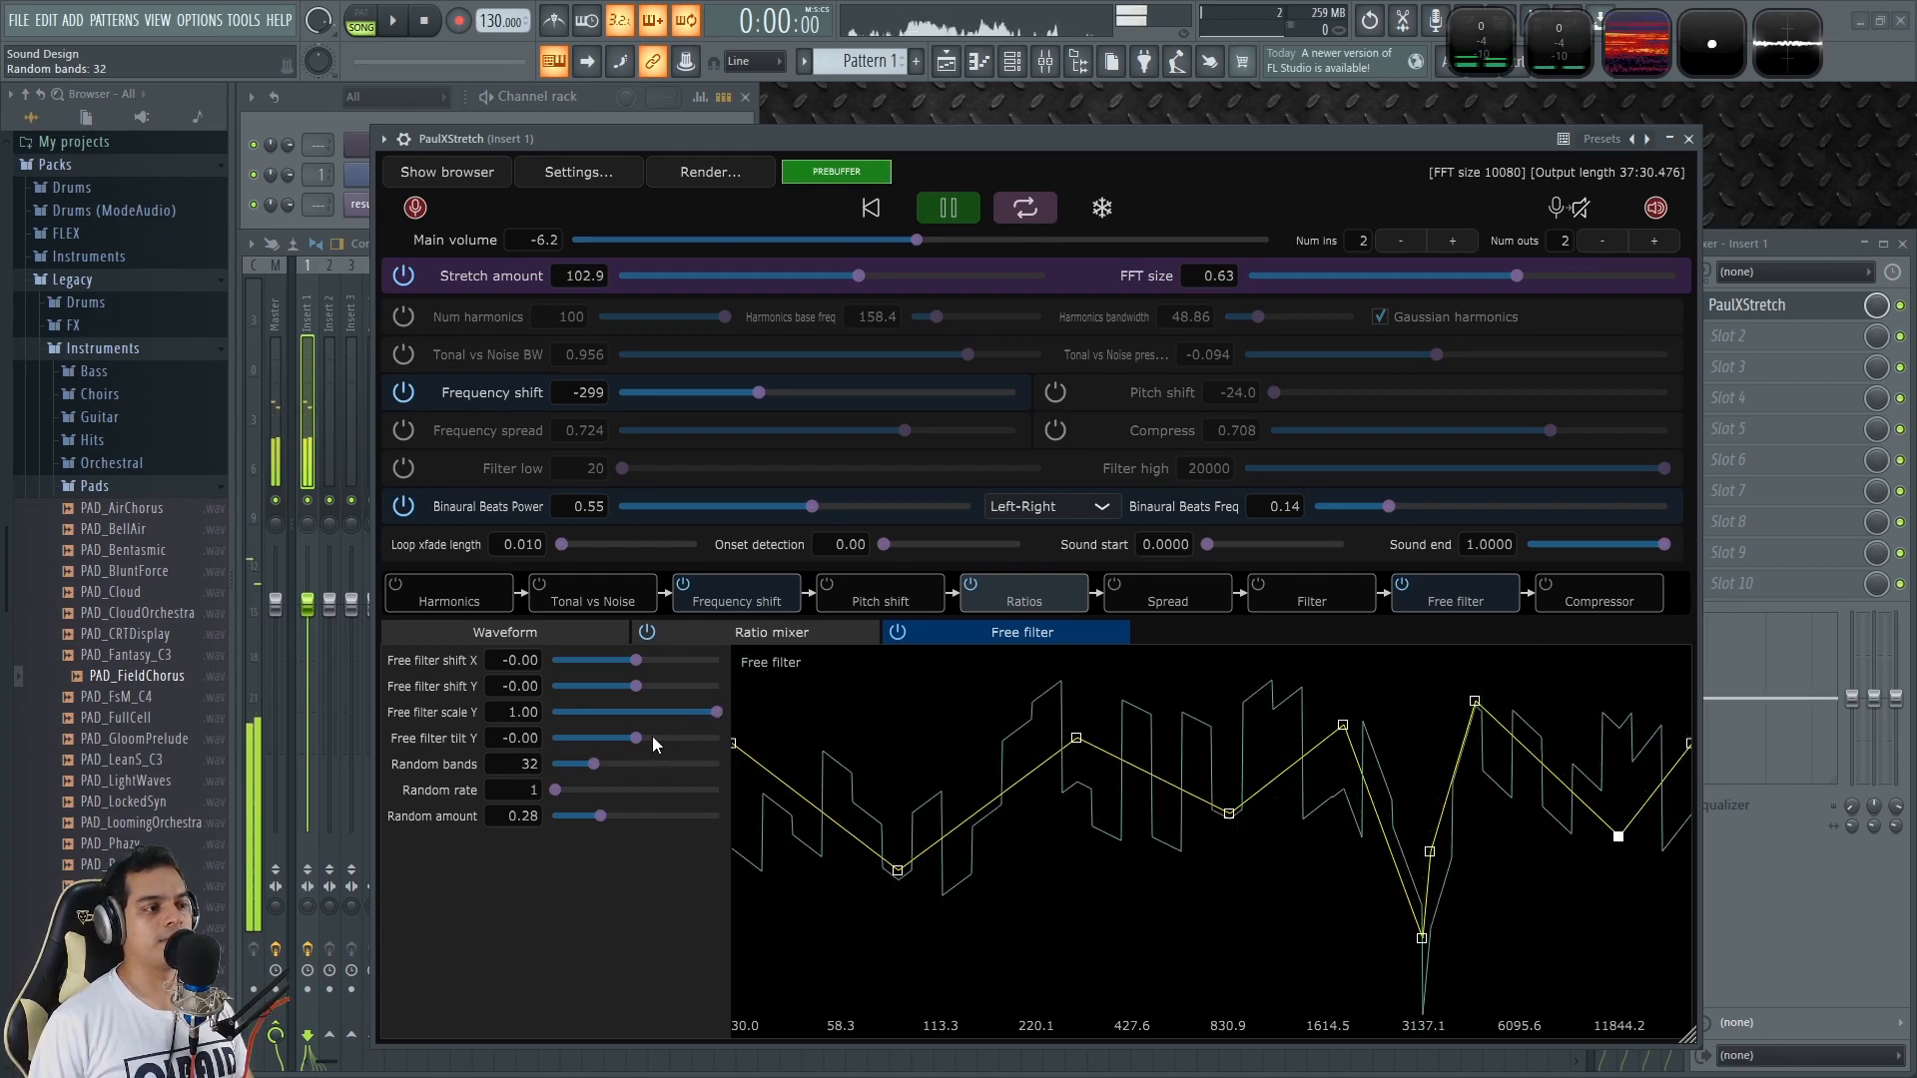
drag(718, 712, 771, 707)
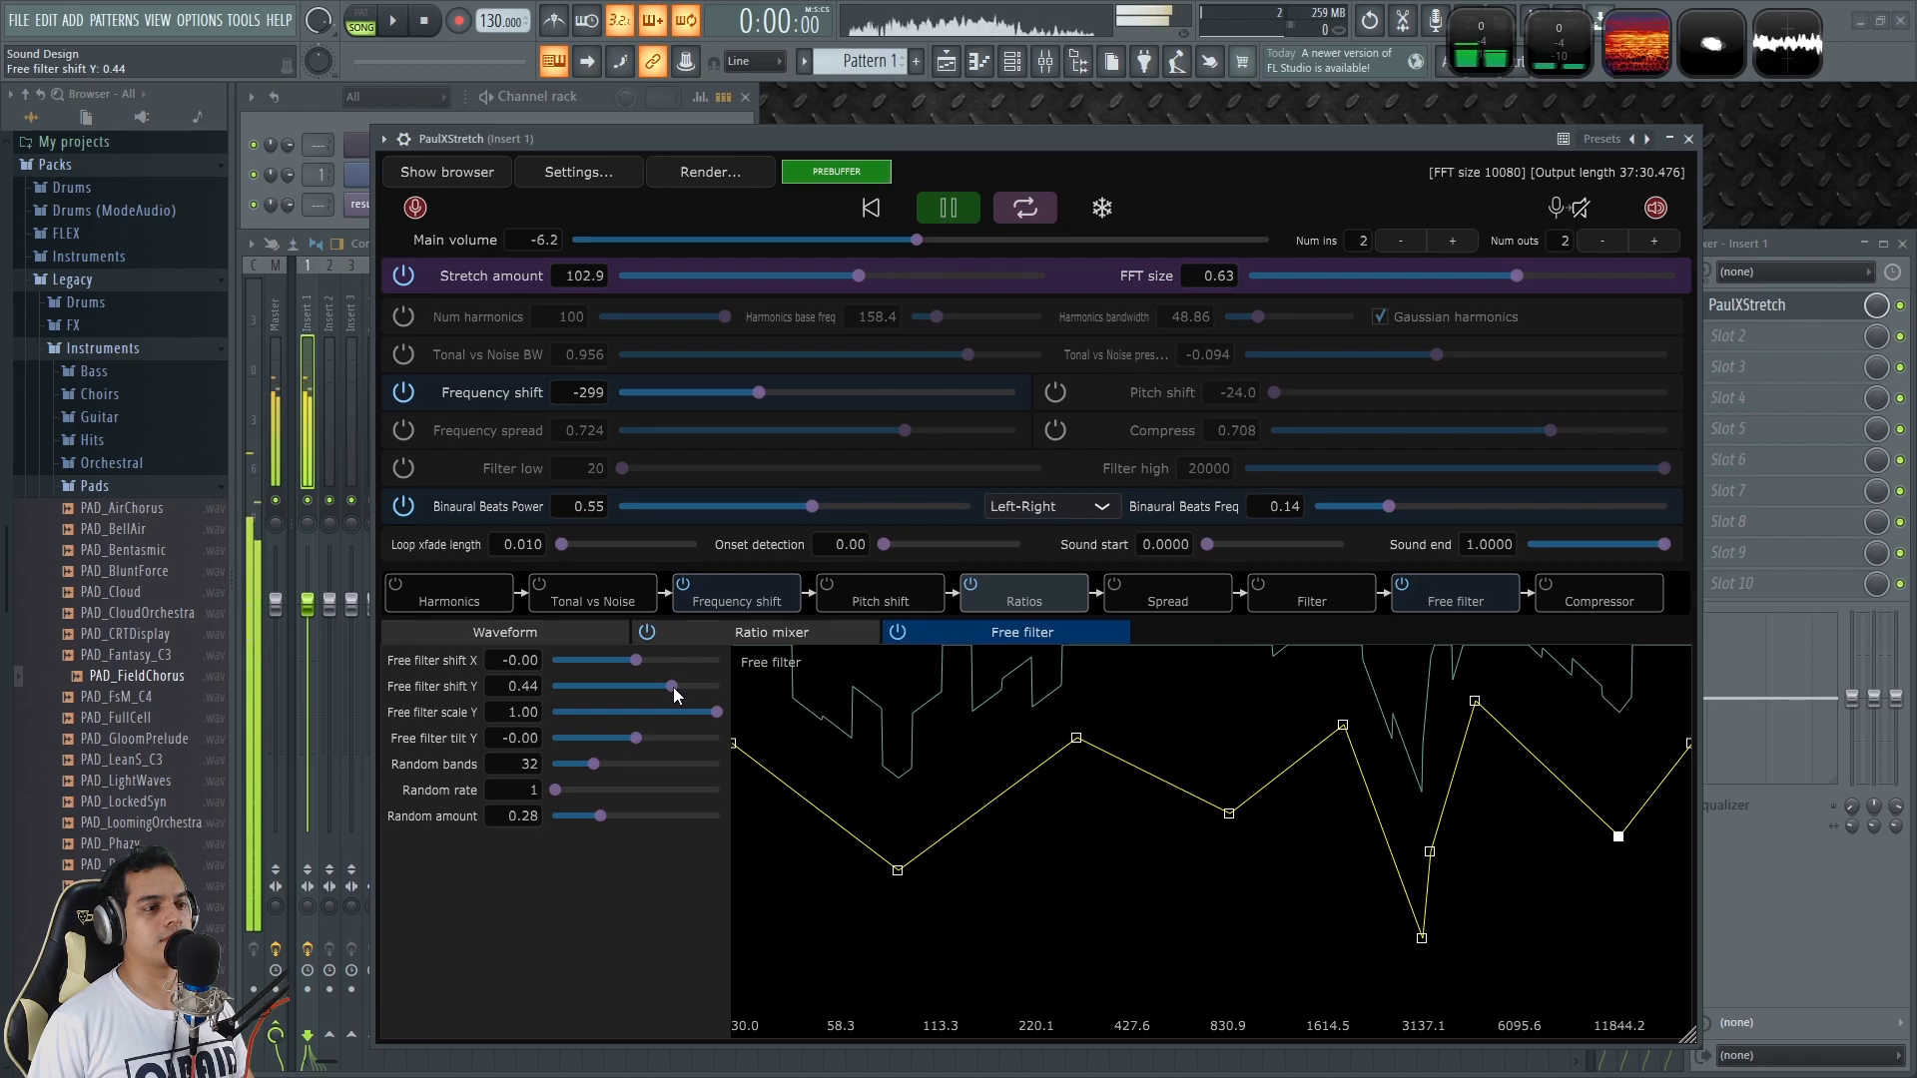
mouse_move(639, 688)
mouse_down()
mouse_move(624, 700)
mouse_move(637, 664)
mouse_up()
Step: Set the filter's random amount to 0.11, try a random rate of 8 and settle on 3, and raise the main volume to -1.5
drag(555, 791, 599, 788)
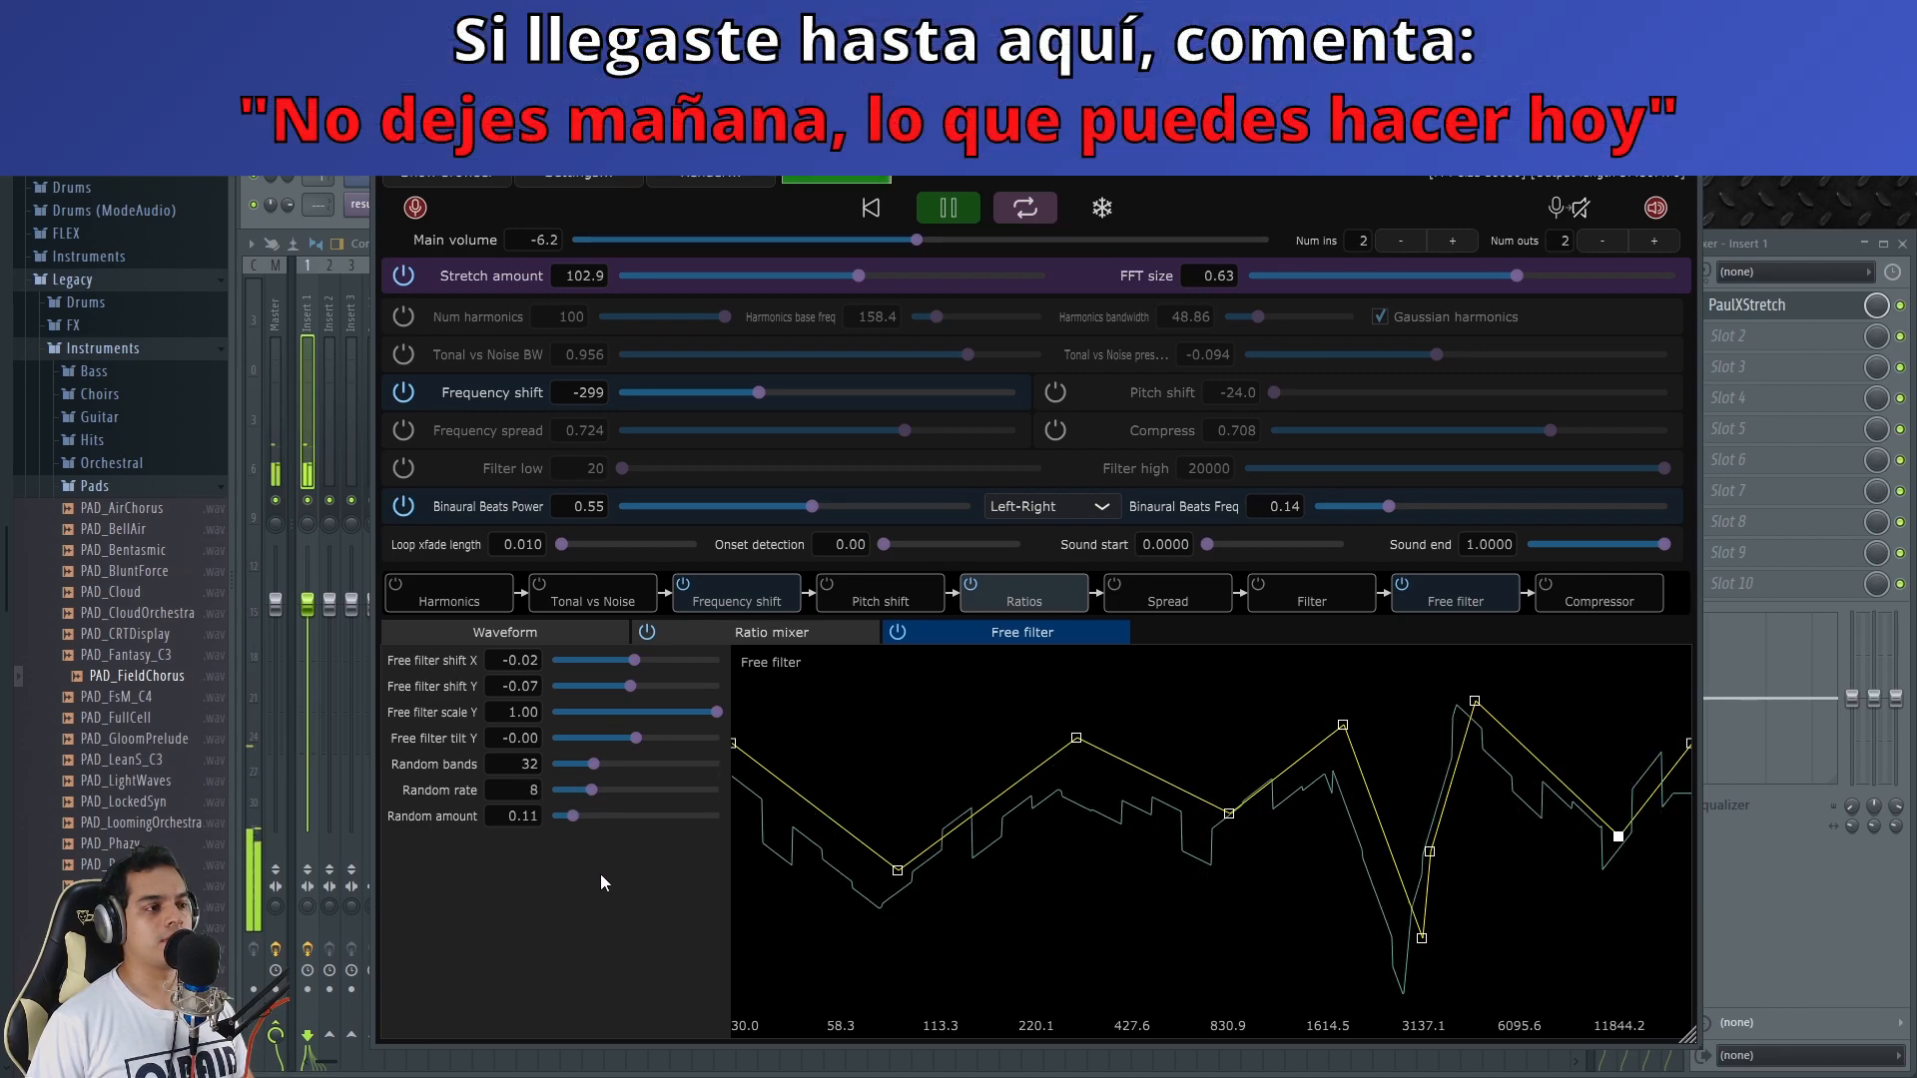
drag(592, 790, 565, 790)
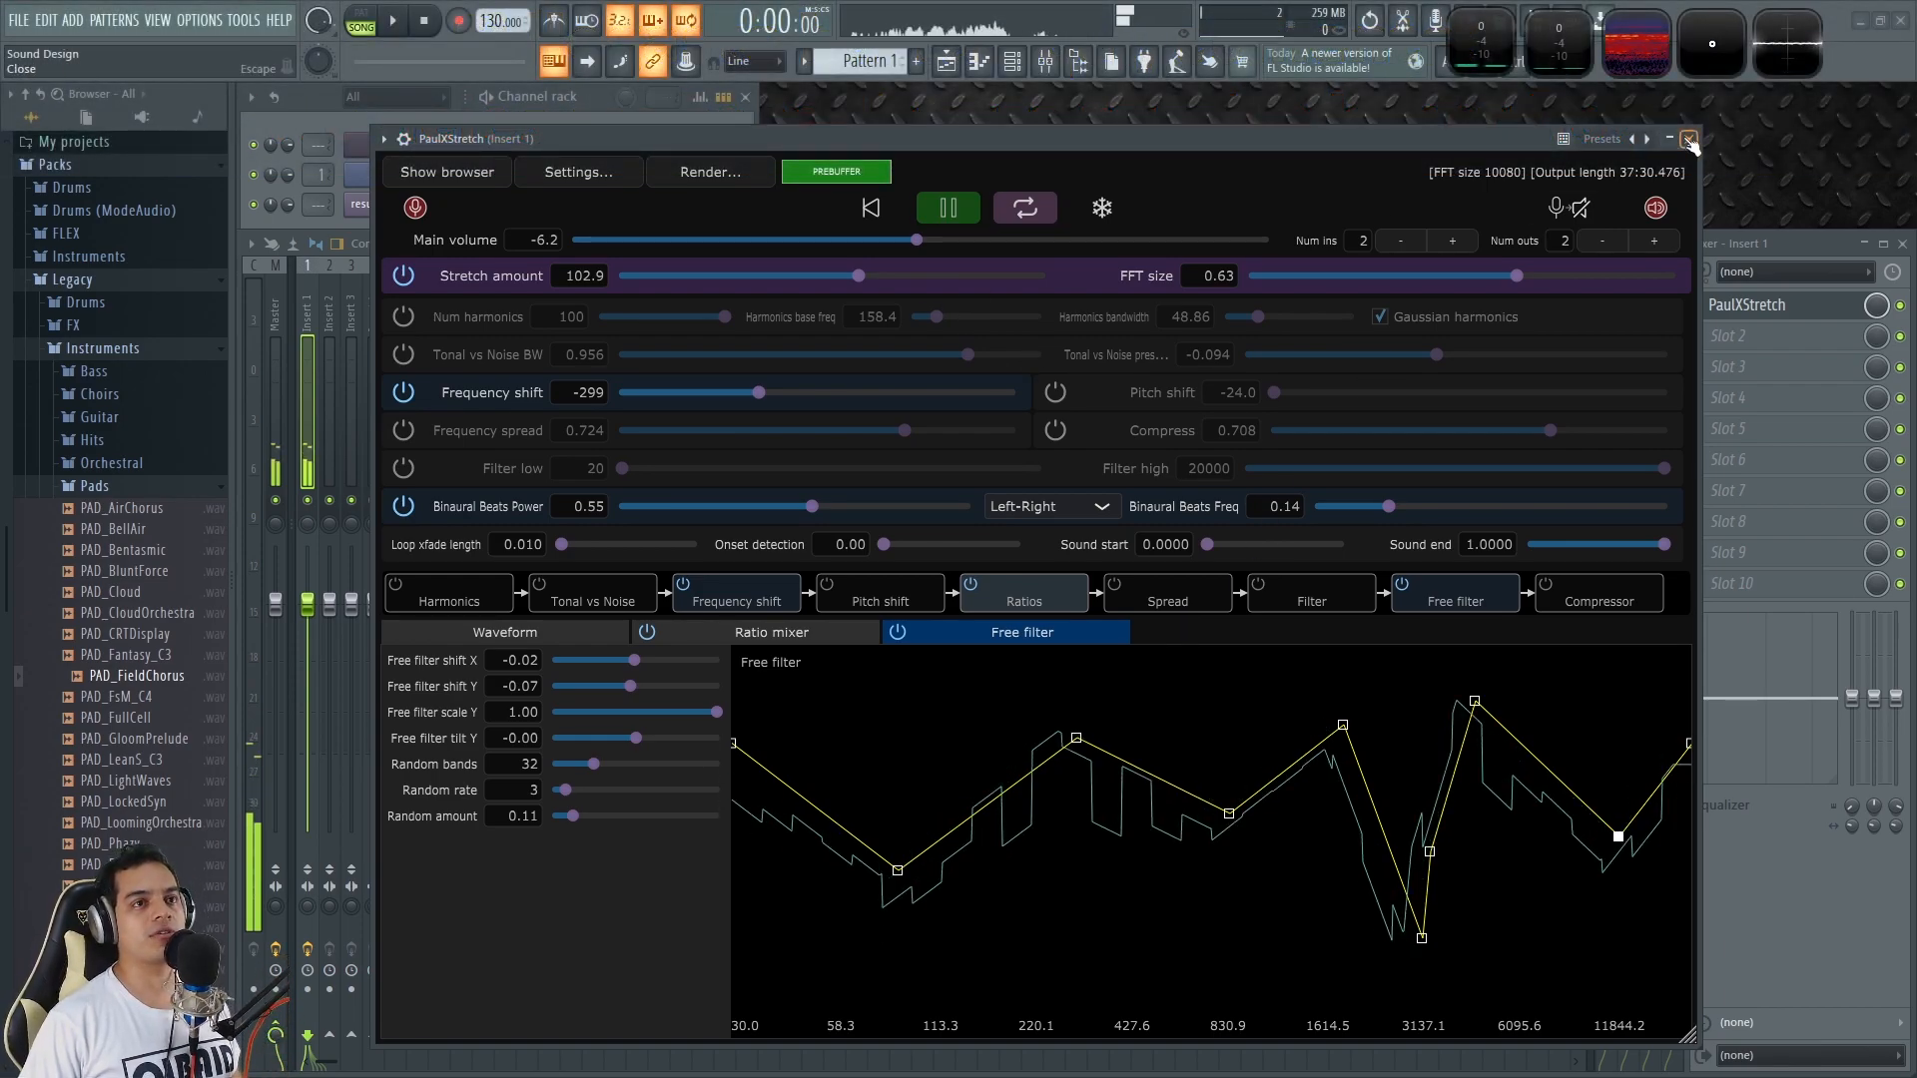
drag(927, 238, 1007, 245)
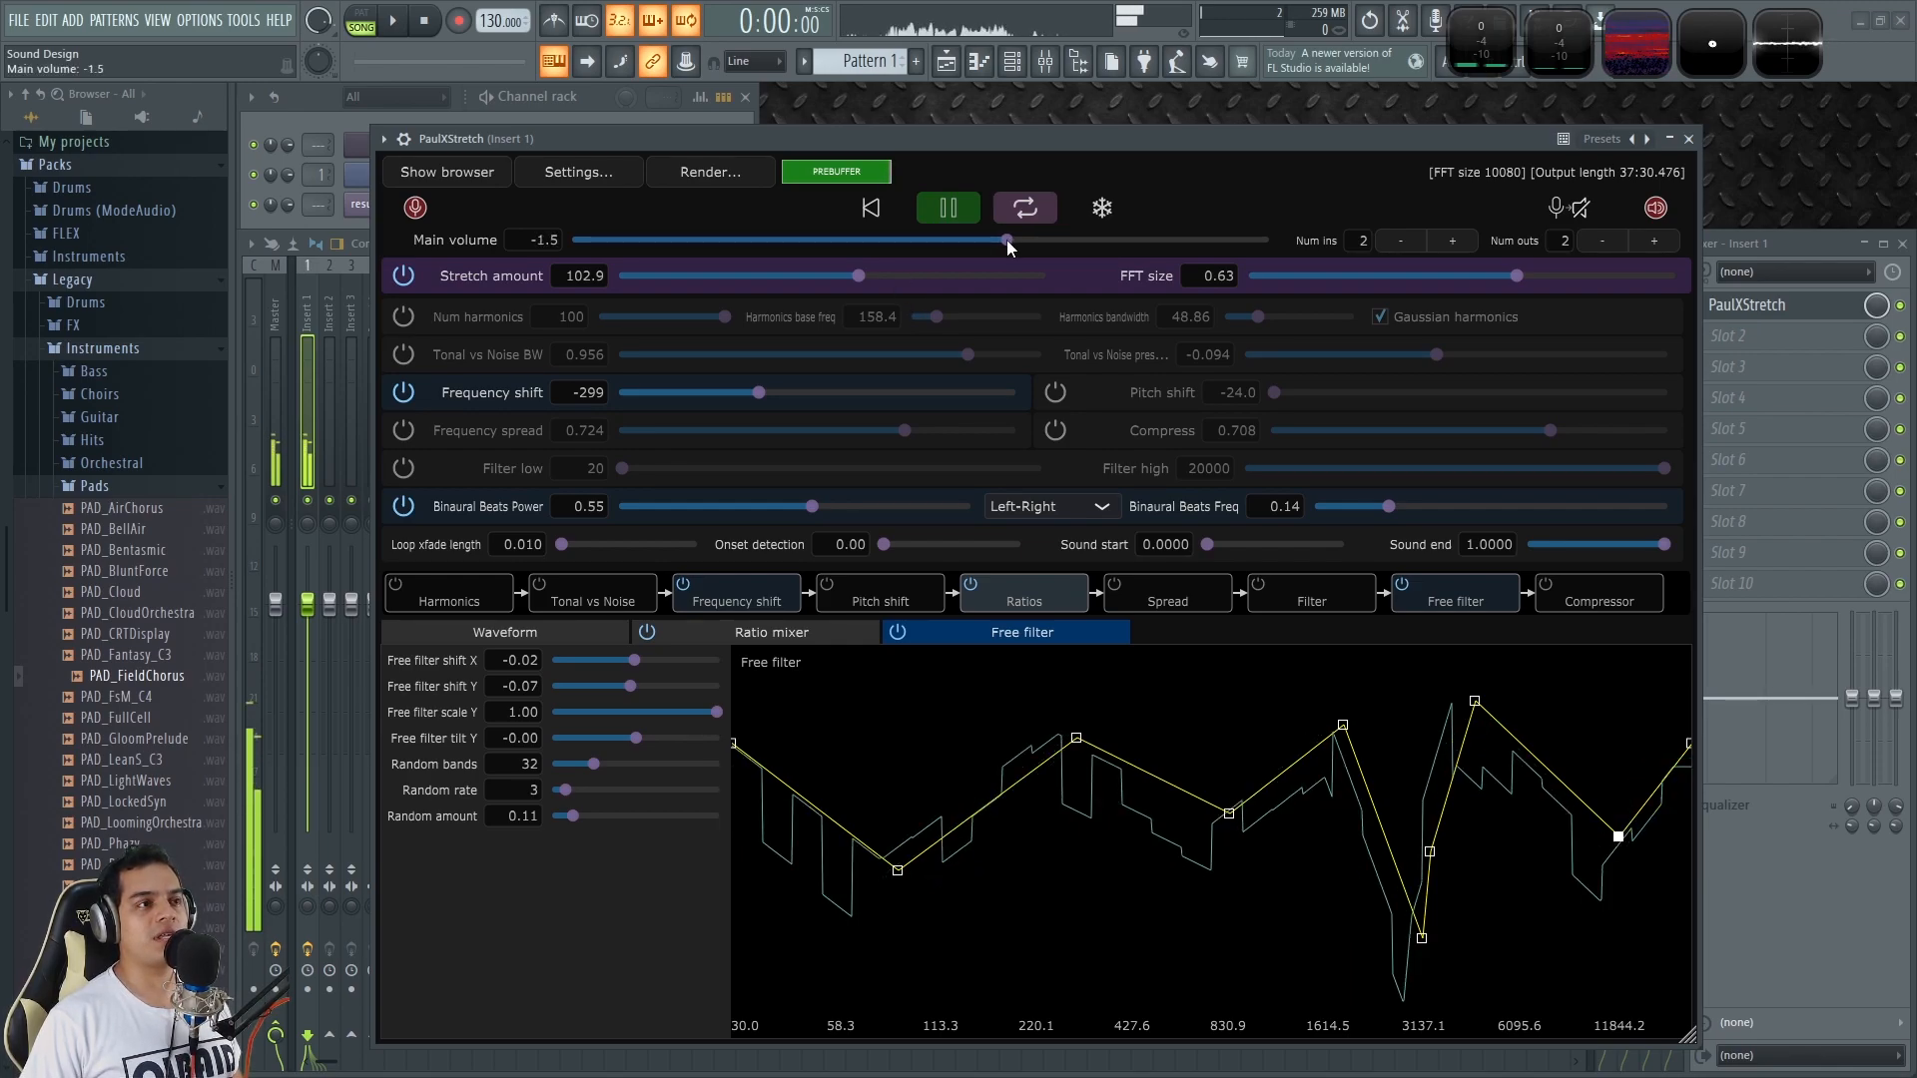